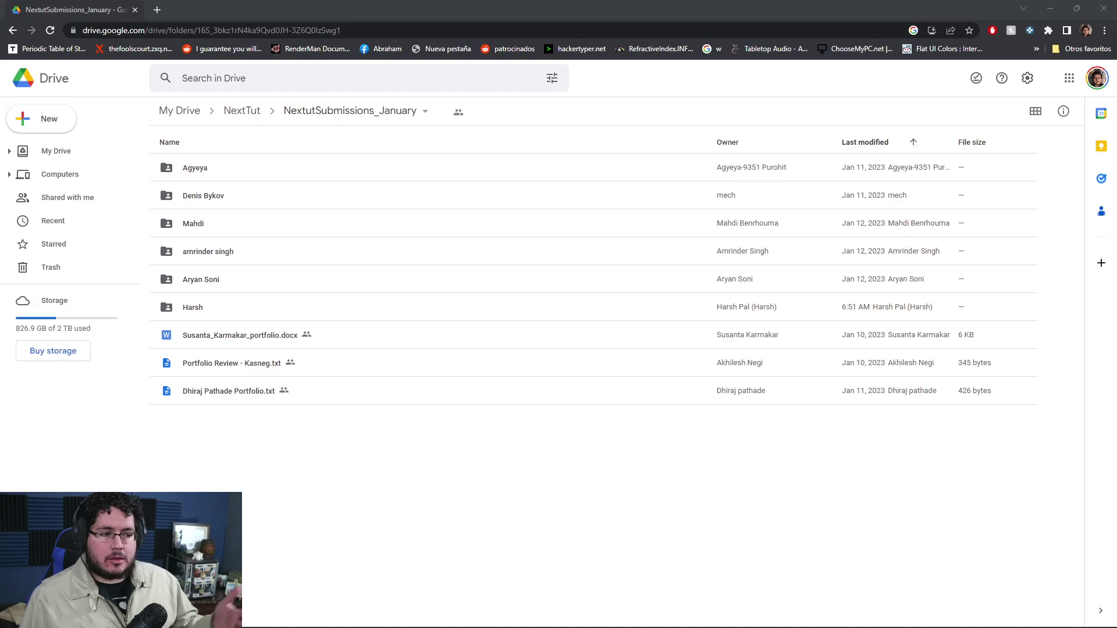
Flip the Drive file list's sort order and restore it to last modified.
{"action": "left_click", "coordinate": [865, 142]}
{"action": "left_click", "coordinate": [867, 166]}
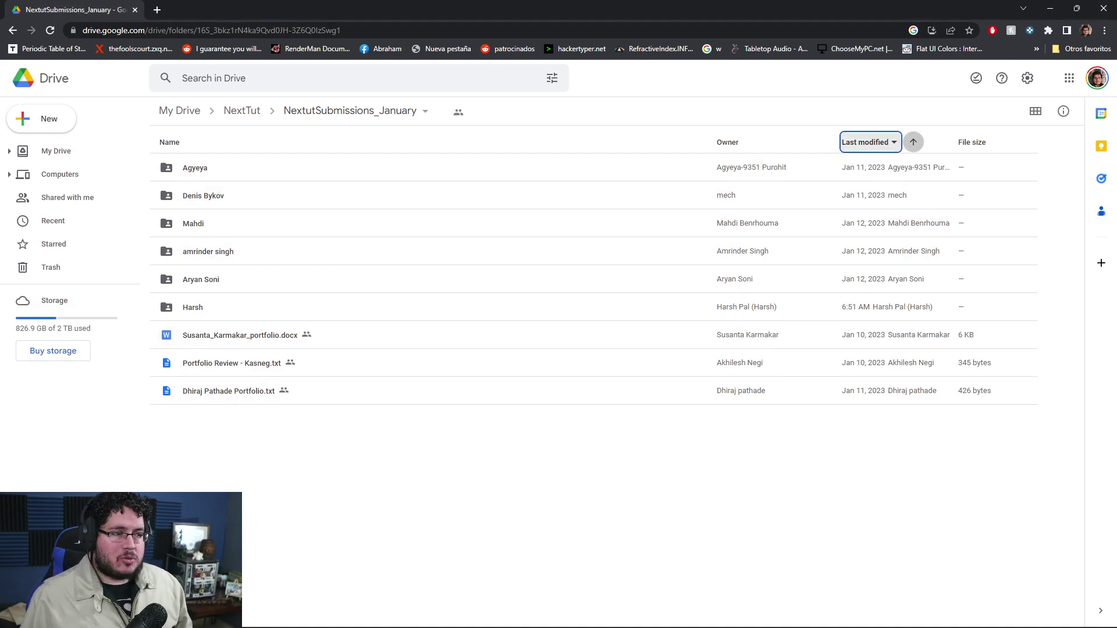
{"action": "left_click", "coordinate": [913, 142]}
{"action": "left_click", "coordinate": [913, 141]}
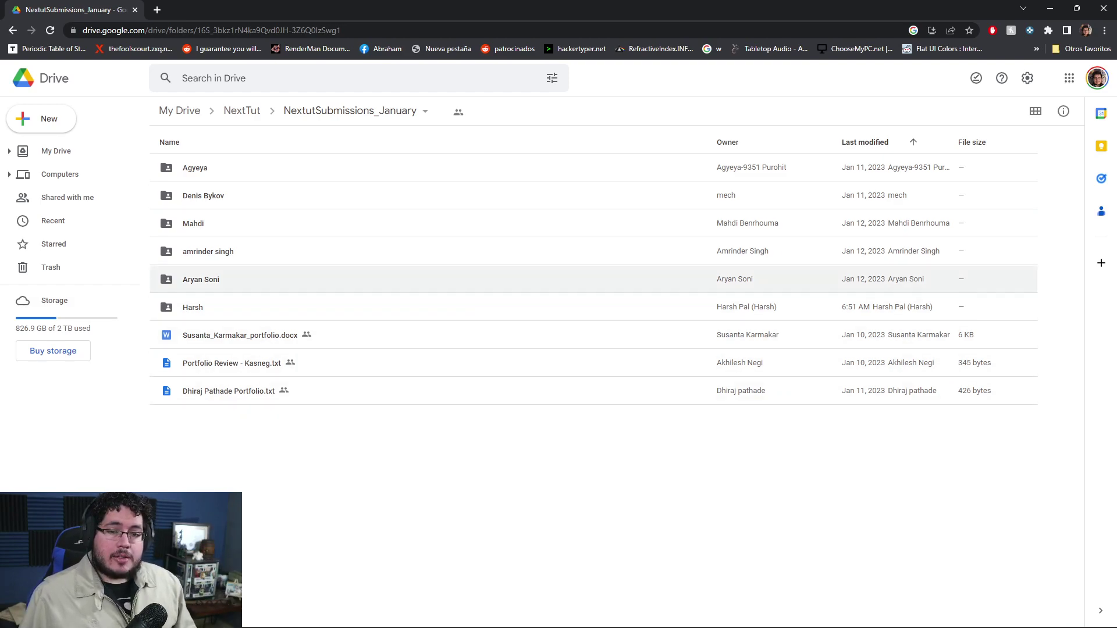
Open the first student's submission folder and preview its a.txt note.
{"action": "left_click", "coordinate": [349, 167]}
{"action": "key", "text": "Return"}
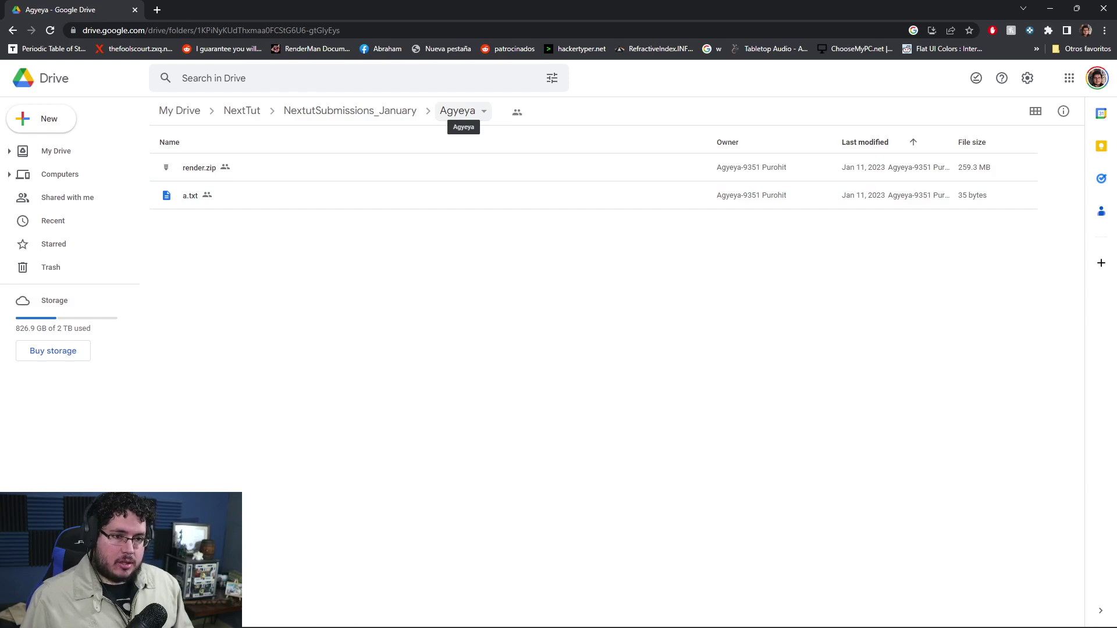
{"action": "double_click", "coordinate": [190, 196]}
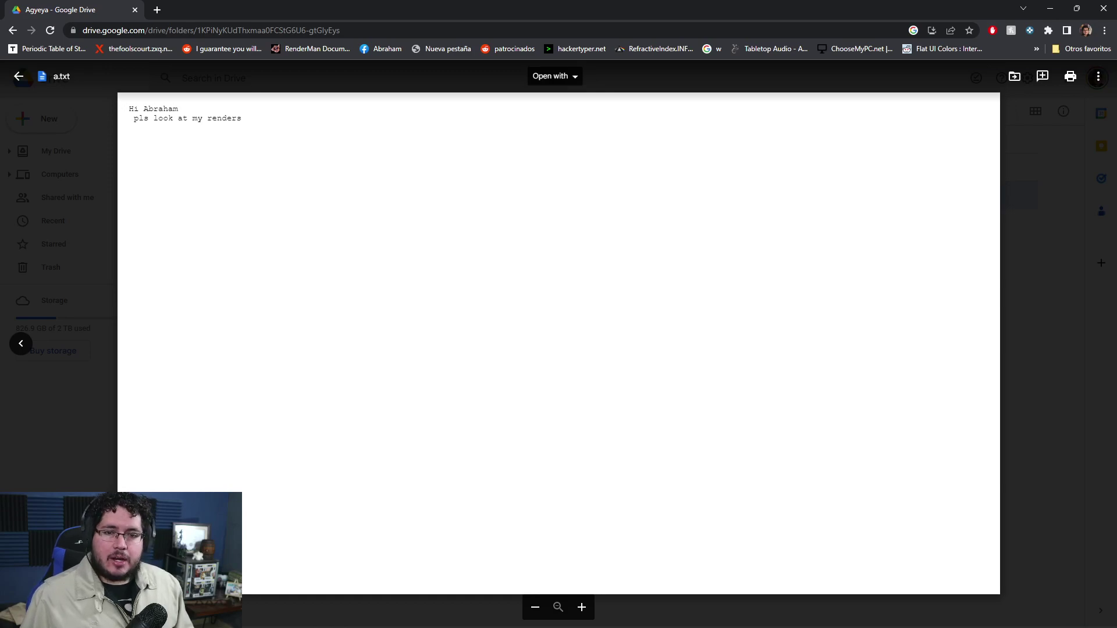
{"action": "key", "text": "Escape"}
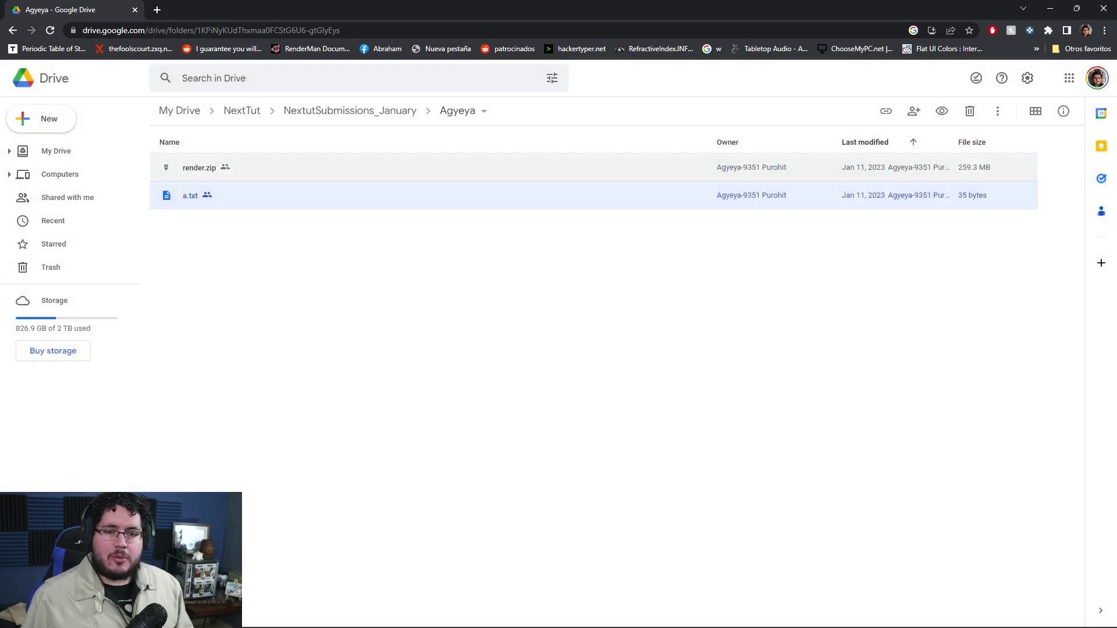
Download render.zip past the virus-scan warning, then return to NextutSubmissions_January.
{"action": "right_click", "coordinate": [267, 167]}
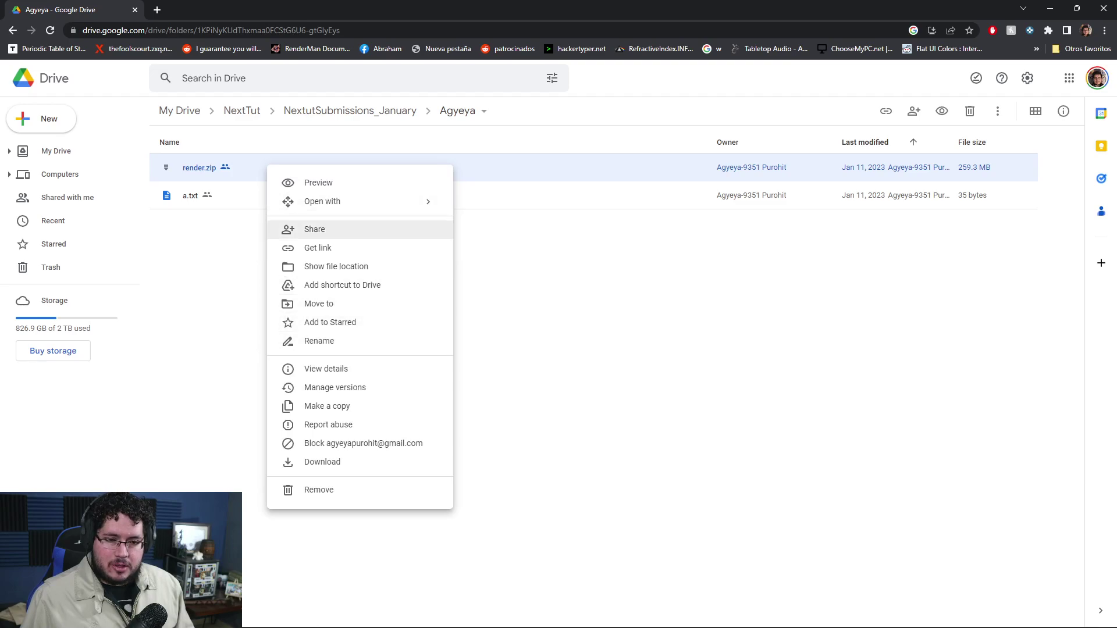
{"action": "left_click", "coordinate": [322, 461]}
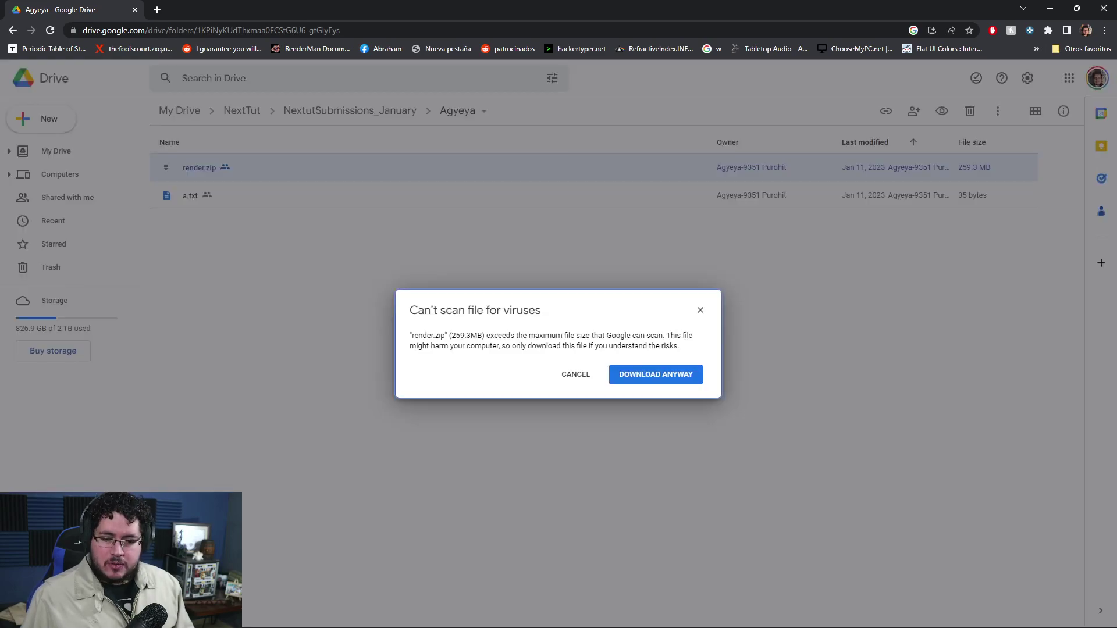
{"action": "left_click", "coordinate": [655, 373]}
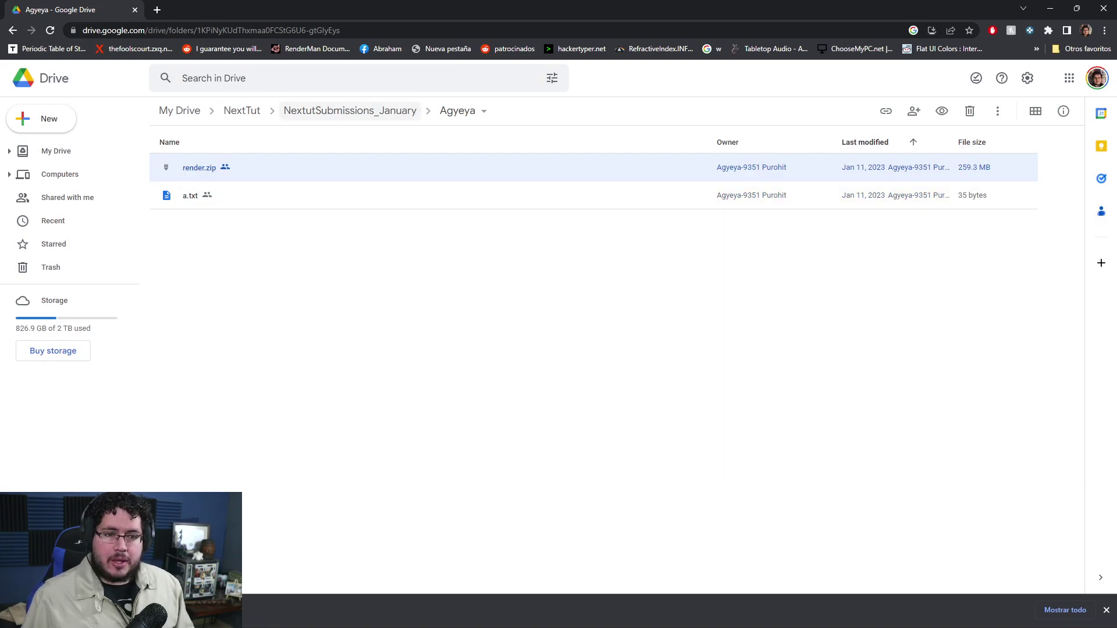
{"action": "left_click", "coordinate": [349, 111]}
Open the next student's PortfolioDoc.docx and load its copied ArtStation link in a new tab.
{"action": "double_click", "coordinate": [198, 195]}
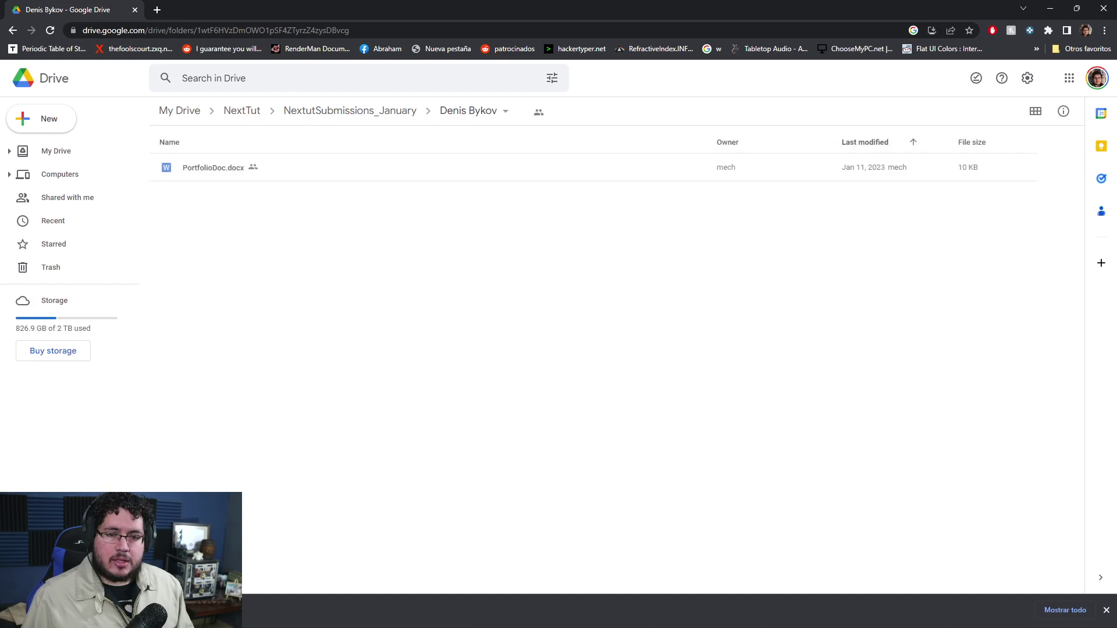
{"action": "double_click", "coordinate": [212, 167]}
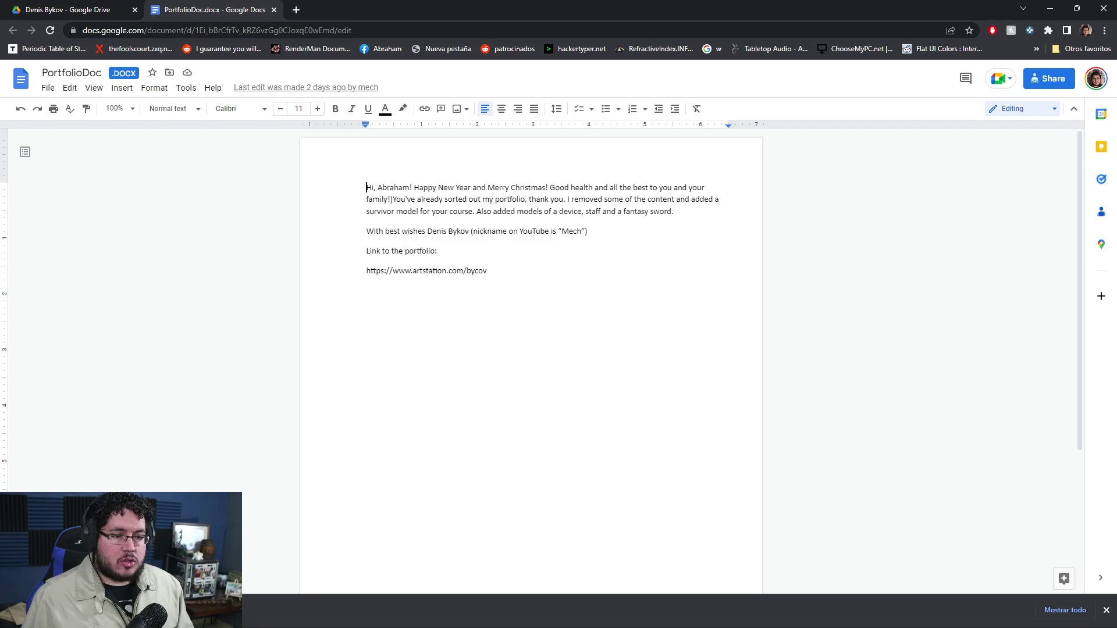
{"action": "key", "text": "ctrl+End"}
{"action": "key", "text": "ctrl+shift+Left"}
{"action": "key", "text": "ctrl+shift+Left"}
{"action": "key", "text": "ctrl+shift+Left"}
{"action": "key", "text": "ctrl+shift+Left"}
{"action": "key", "text": "ctrl+shift+Left"}
{"action": "key", "text": "ctrl+shift+Left"}
{"action": "key", "text": "ctrl+shift+Left"}
{"action": "key", "text": "ctrl+shift+Left"}
{"action": "key", "text": "ctrl+c"}
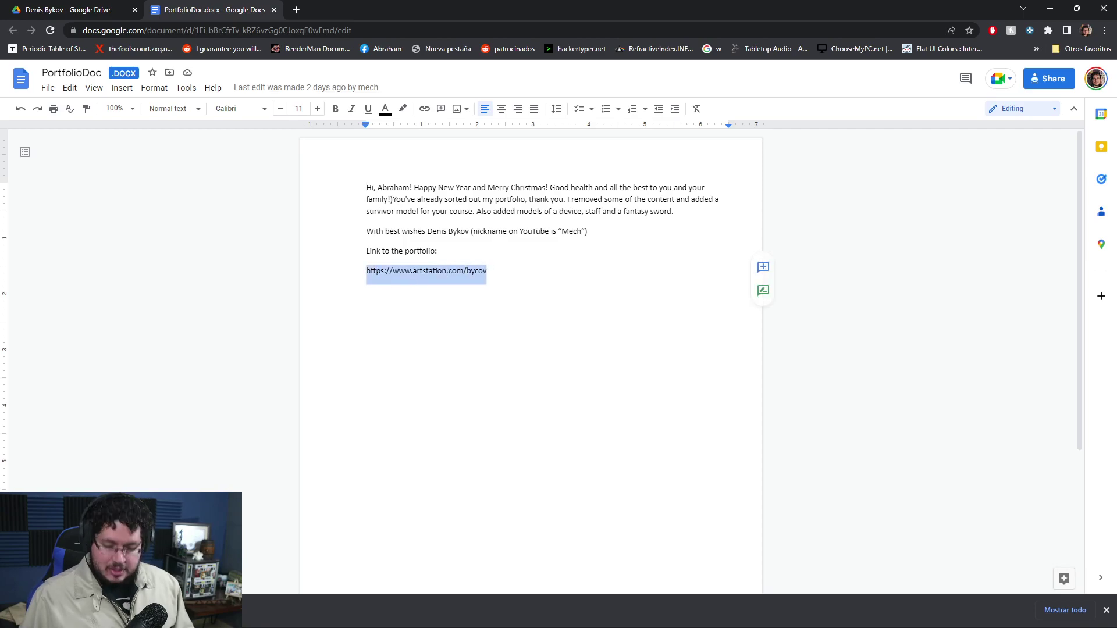
{"action": "key", "text": "ctrl+t"}
{"action": "key", "text": "ctrl+v"}
{"action": "key", "text": "Return"}
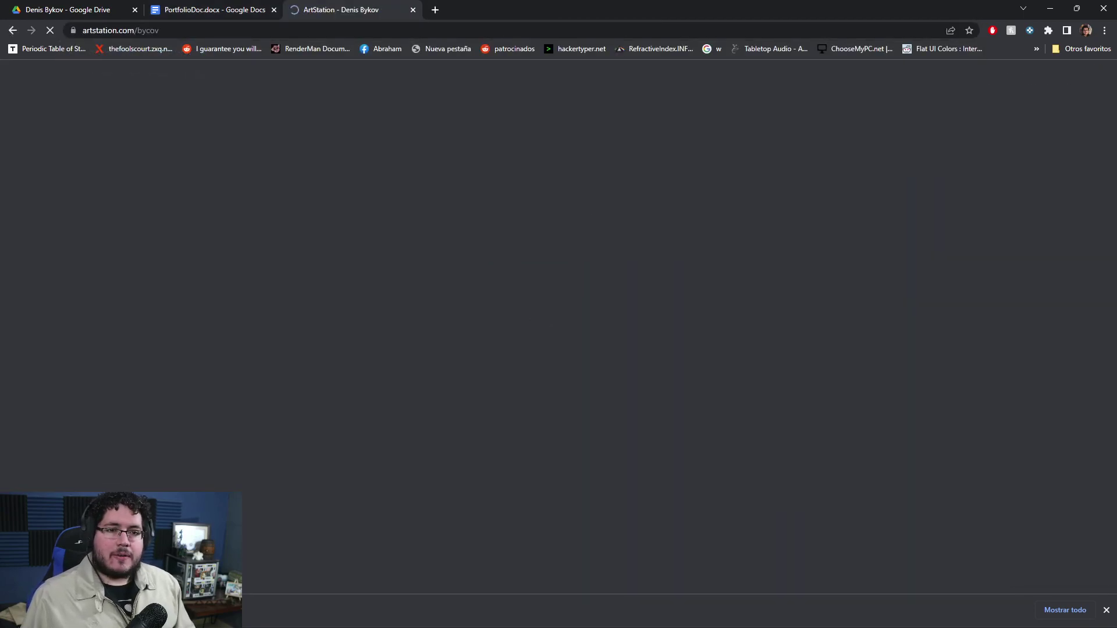
Open SURVIVOR from the Character category and scroll through its front, back and concept images.
{"action": "scroll", "coordinate": [553, 291], "scroll_direction": "down", "scroll_amount": 3}
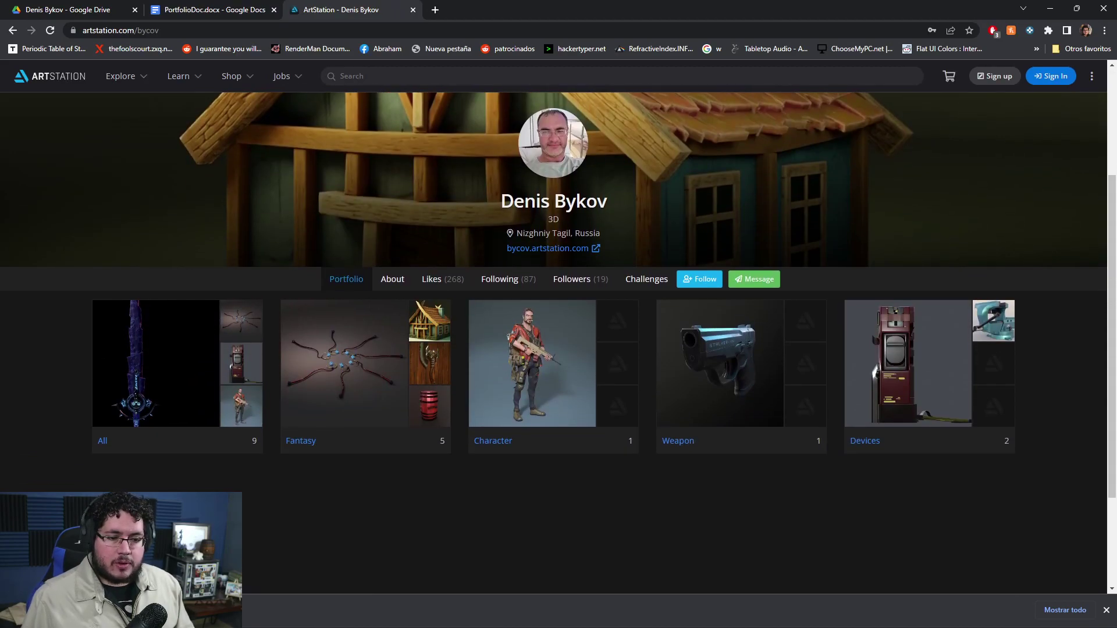
{"action": "left_click", "coordinate": [532, 364]}
{"action": "left_click", "coordinate": [554, 518]}
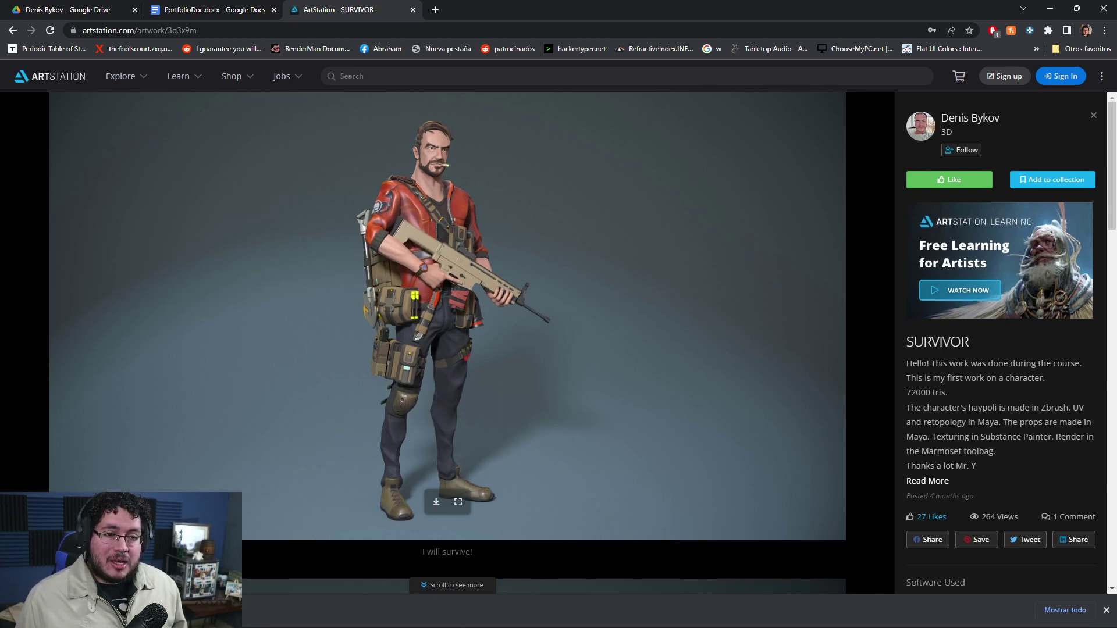
{"action": "scroll", "coordinate": [447, 344], "scroll_direction": "down", "scroll_amount": 5}
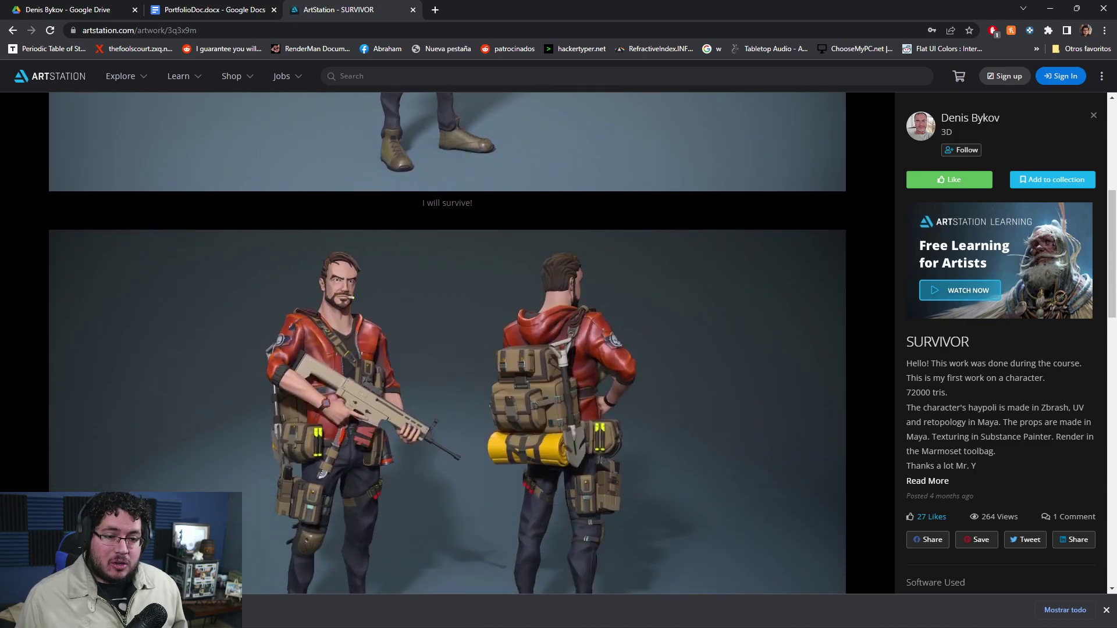
{"action": "scroll", "coordinate": [447, 343], "scroll_direction": "down", "scroll_amount": 1}
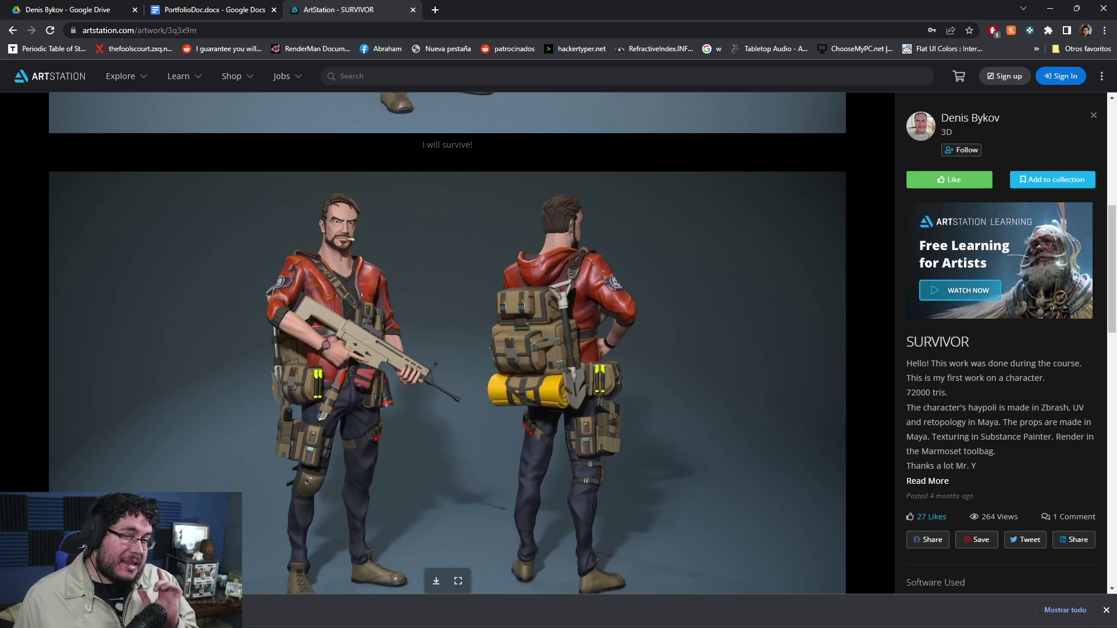
{"action": "scroll", "coordinate": [447, 343], "scroll_direction": "down", "scroll_amount": 6}
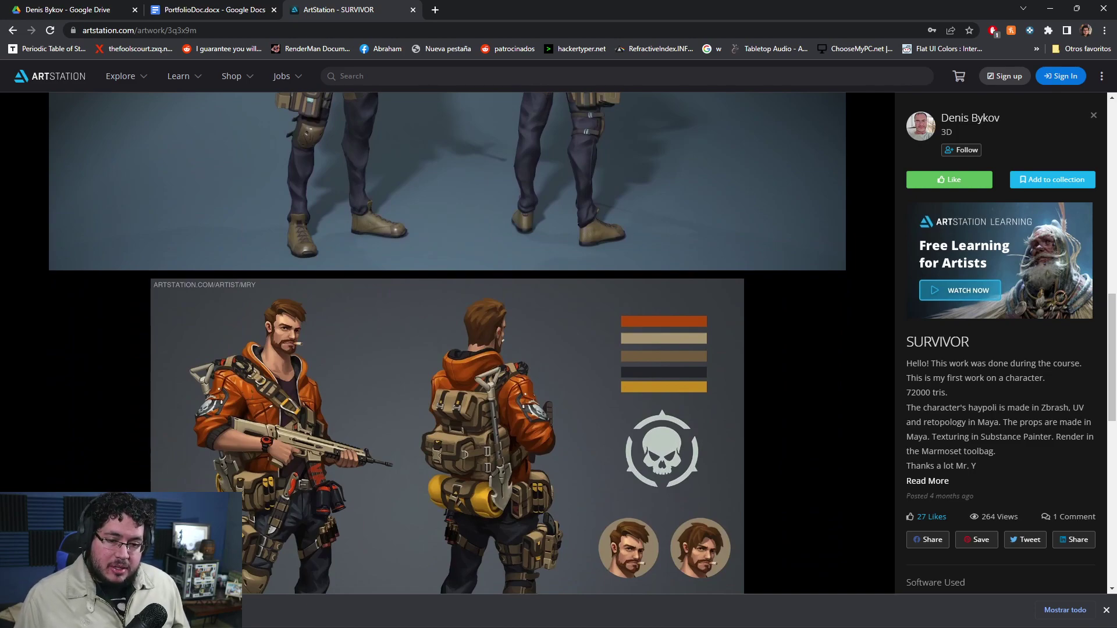
{"action": "scroll", "coordinate": [447, 344], "scroll_direction": "up", "scroll_amount": 5}
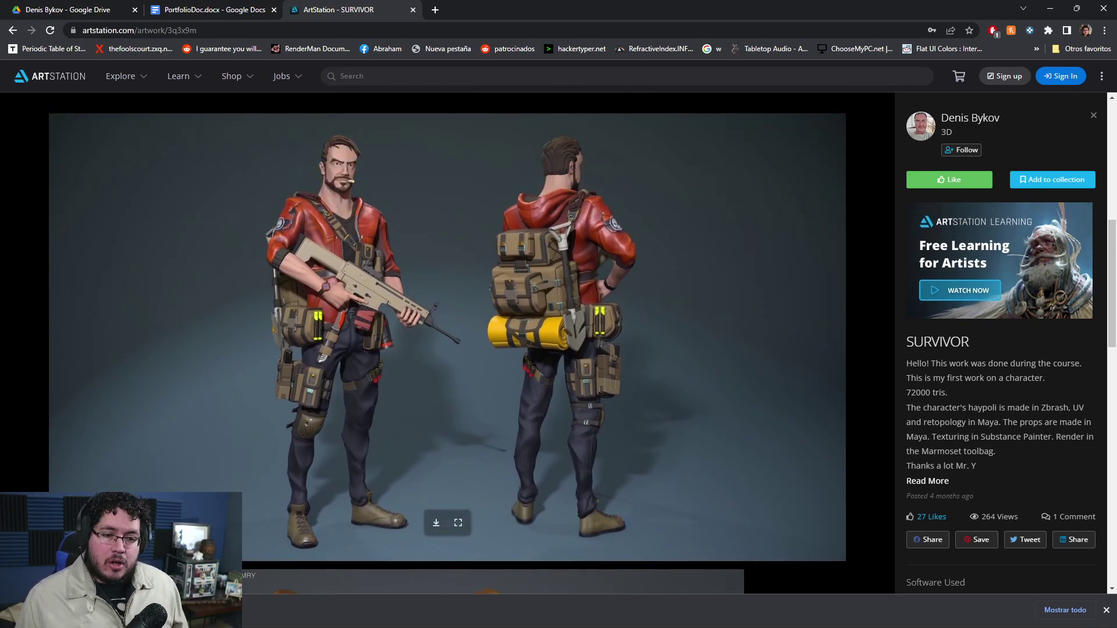
{"action": "scroll", "coordinate": [447, 343], "scroll_direction": "down", "scroll_amount": 8}
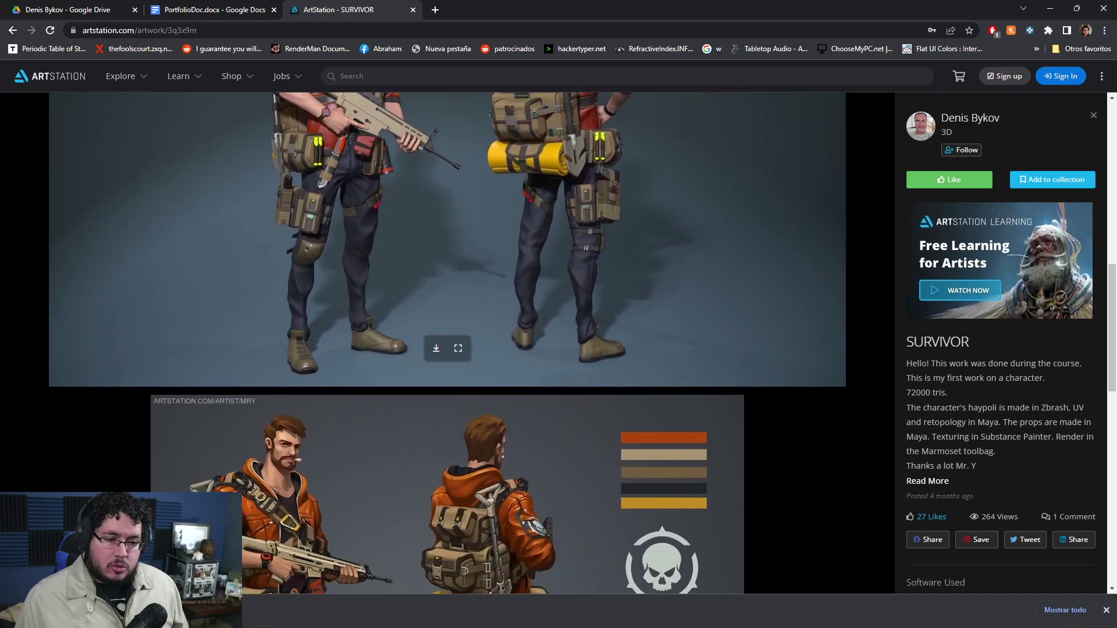
{"action": "scroll", "coordinate": [448, 512], "scroll_direction": "up", "scroll_amount": 5}
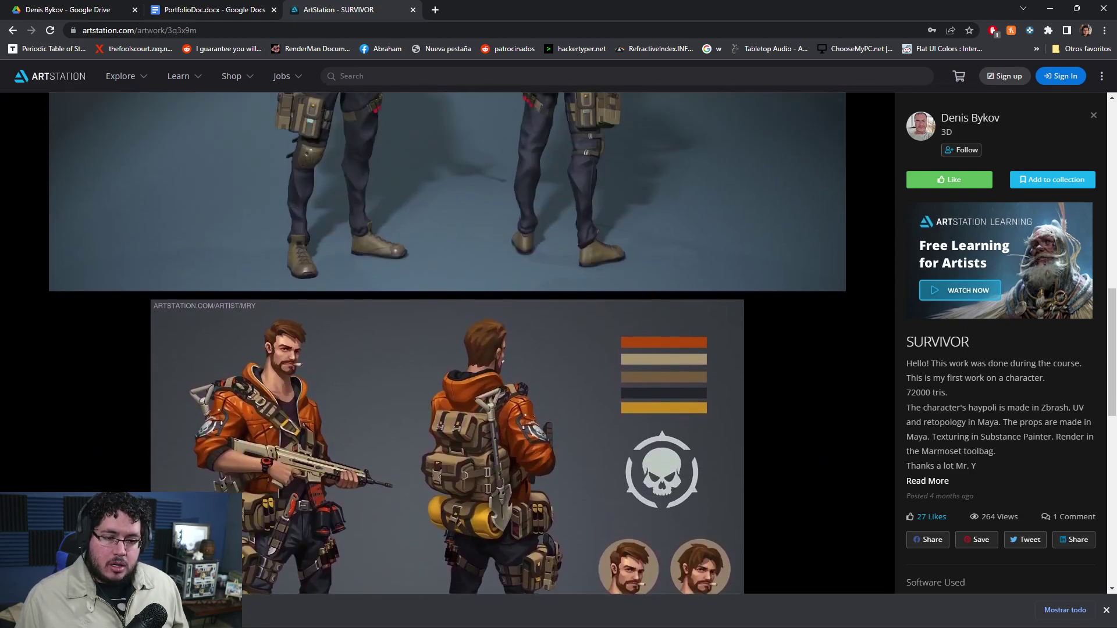
{"action": "scroll", "coordinate": [447, 512], "scroll_direction": "down", "scroll_amount": 5}
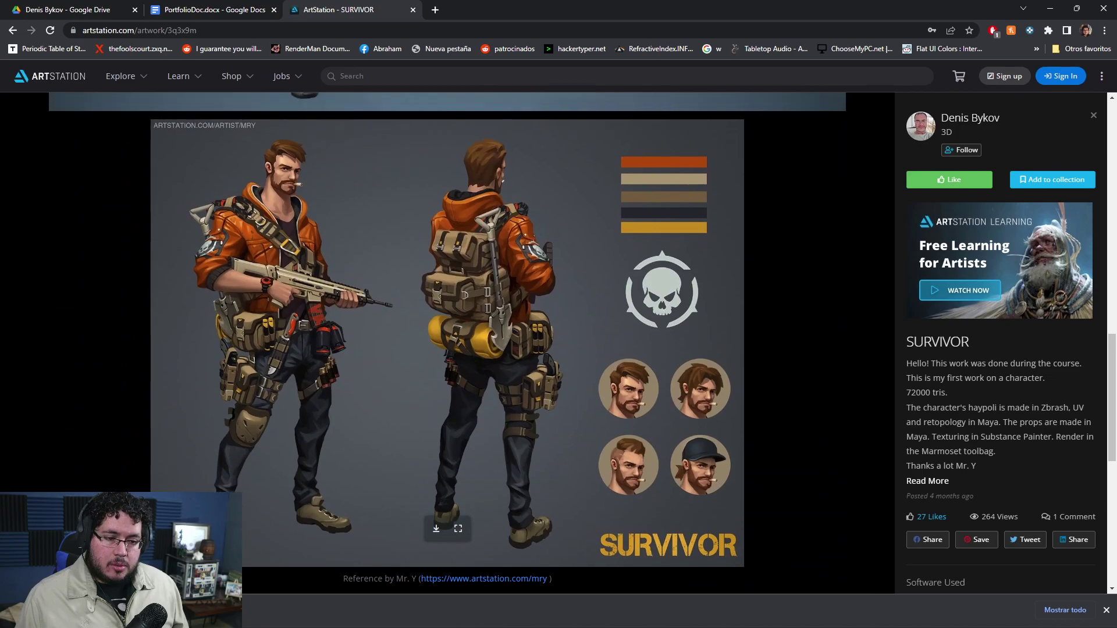
{"action": "scroll", "coordinate": [448, 343], "scroll_direction": "up", "scroll_amount": 7}
{"action": "scroll", "coordinate": [448, 343], "scroll_direction": "up", "scroll_amount": 3}
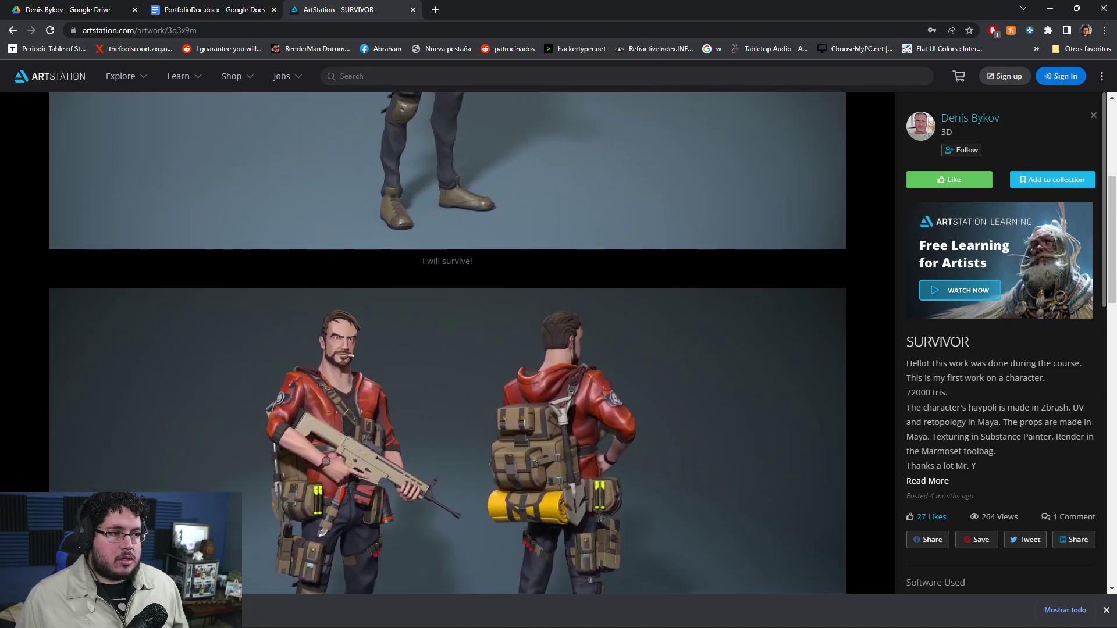
Return to the artist's profile, show All works, and open Fantasy Sword.
{"action": "left_click", "coordinate": [970, 119]}
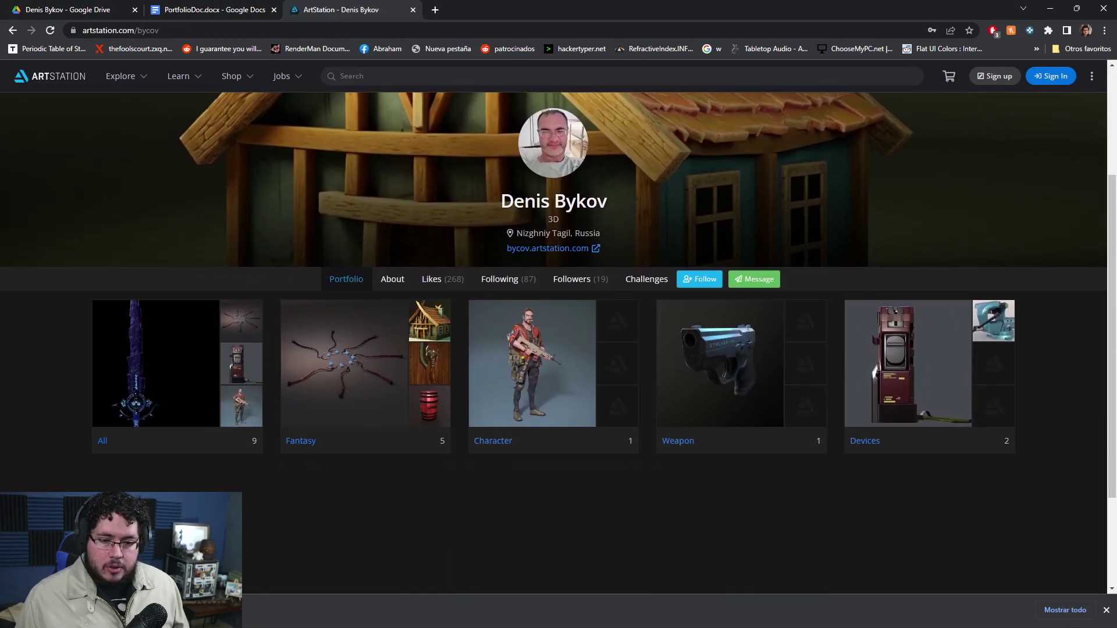
{"action": "left_click", "coordinate": [175, 372]}
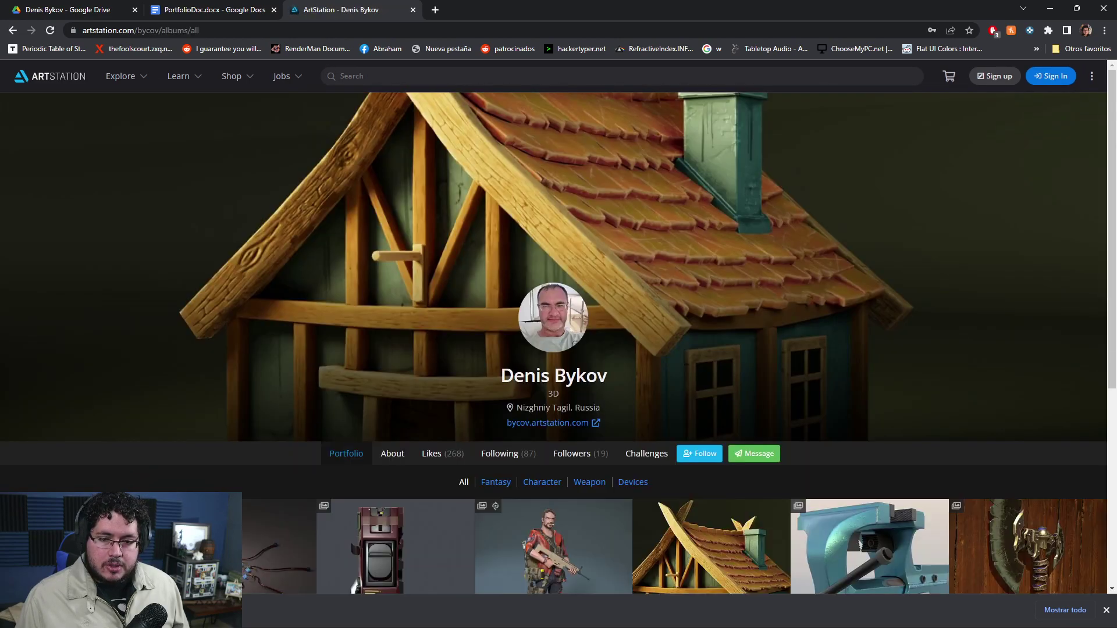
{"action": "scroll", "coordinate": [233, 378], "scroll_direction": "down", "scroll_amount": 4}
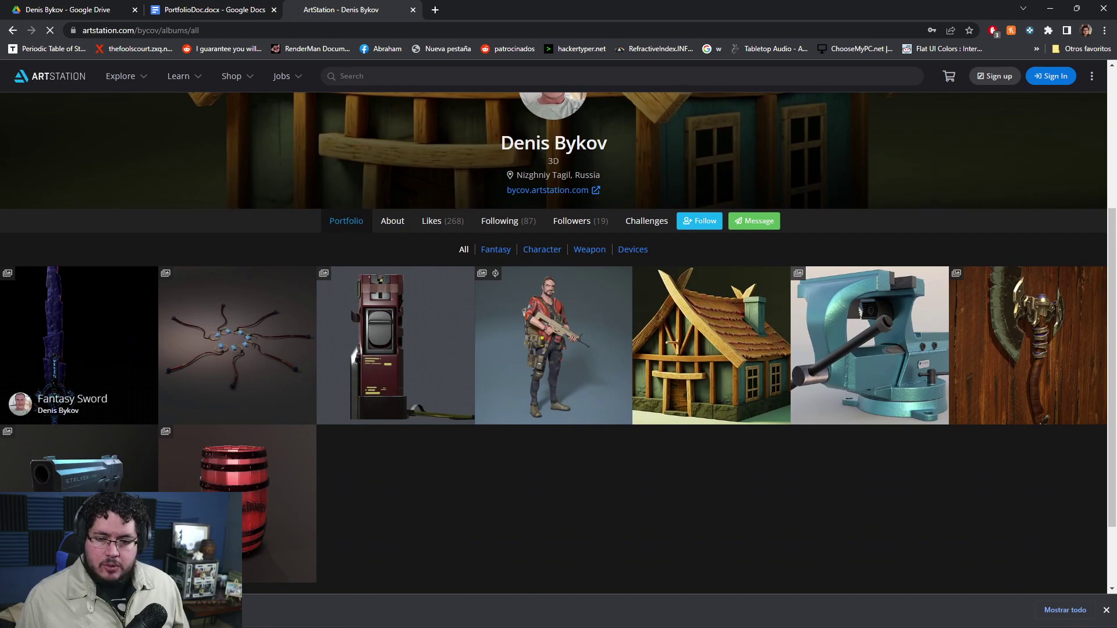
{"action": "left_click", "coordinate": [76, 349]}
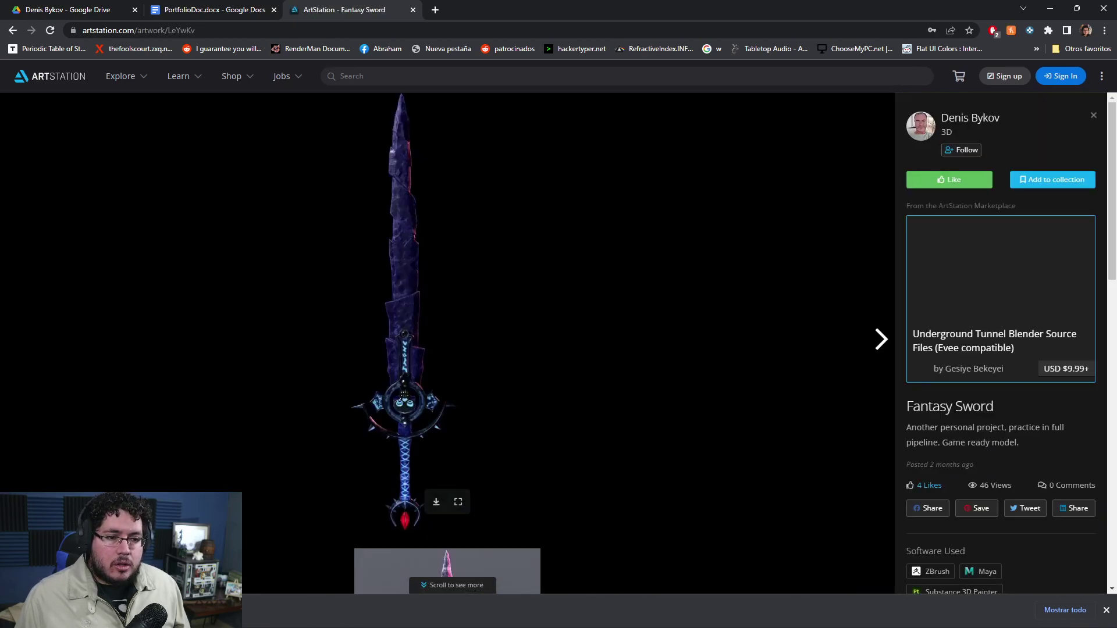
Scroll through the Fantasy Sword renders, then go back to the artist's profile.
{"action": "scroll", "coordinate": [447, 343], "scroll_direction": "down", "scroll_amount": 4}
{"action": "scroll", "coordinate": [447, 343], "scroll_direction": "up", "scroll_amount": 5}
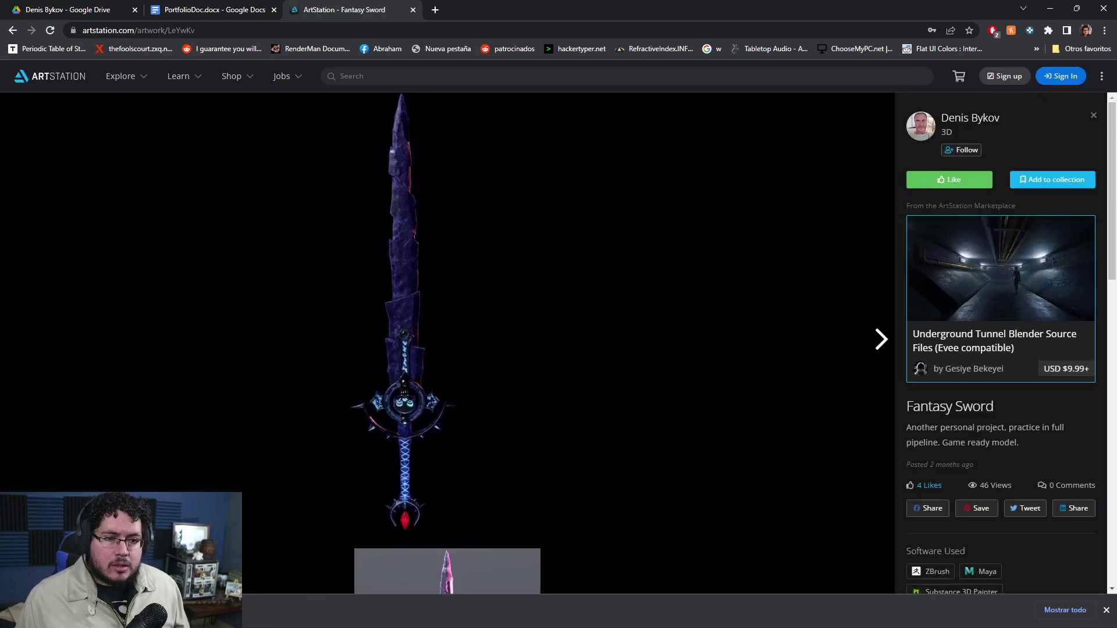
{"action": "scroll", "coordinate": [447, 343], "scroll_direction": "down", "scroll_amount": 9}
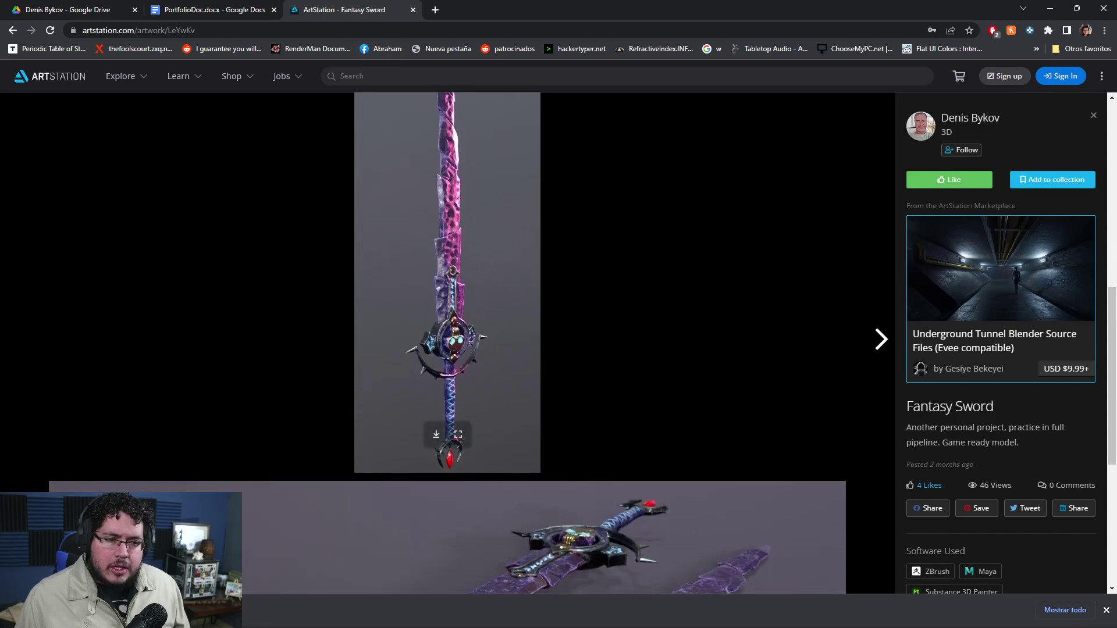
{"action": "scroll", "coordinate": [447, 343], "scroll_direction": "down", "scroll_amount": 5}
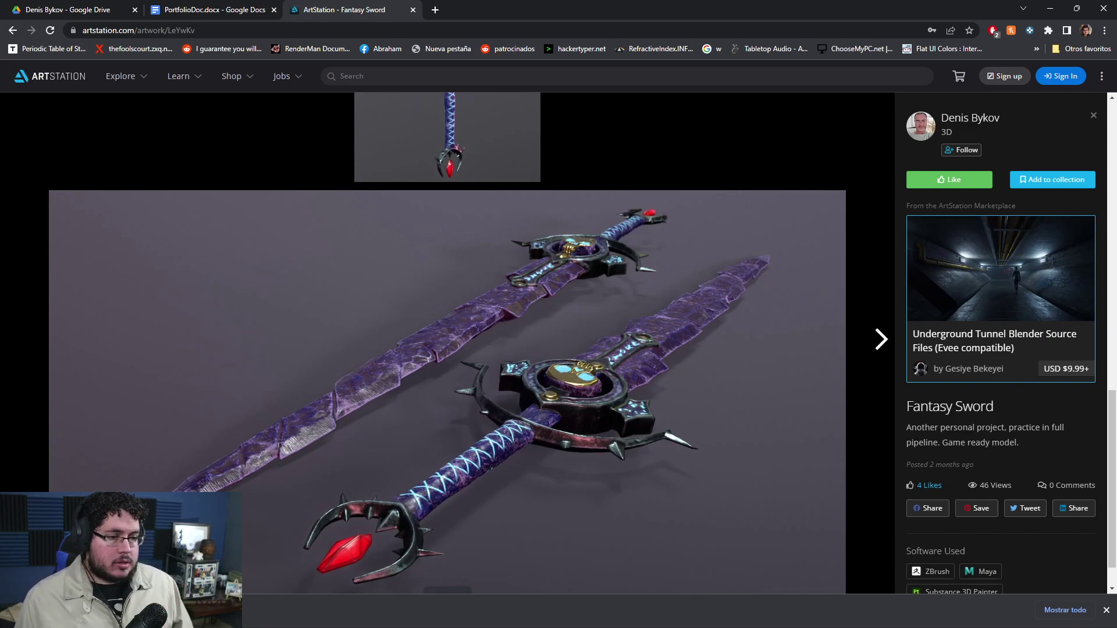
{"action": "scroll", "coordinate": [447, 343], "scroll_direction": "down", "scroll_amount": 1}
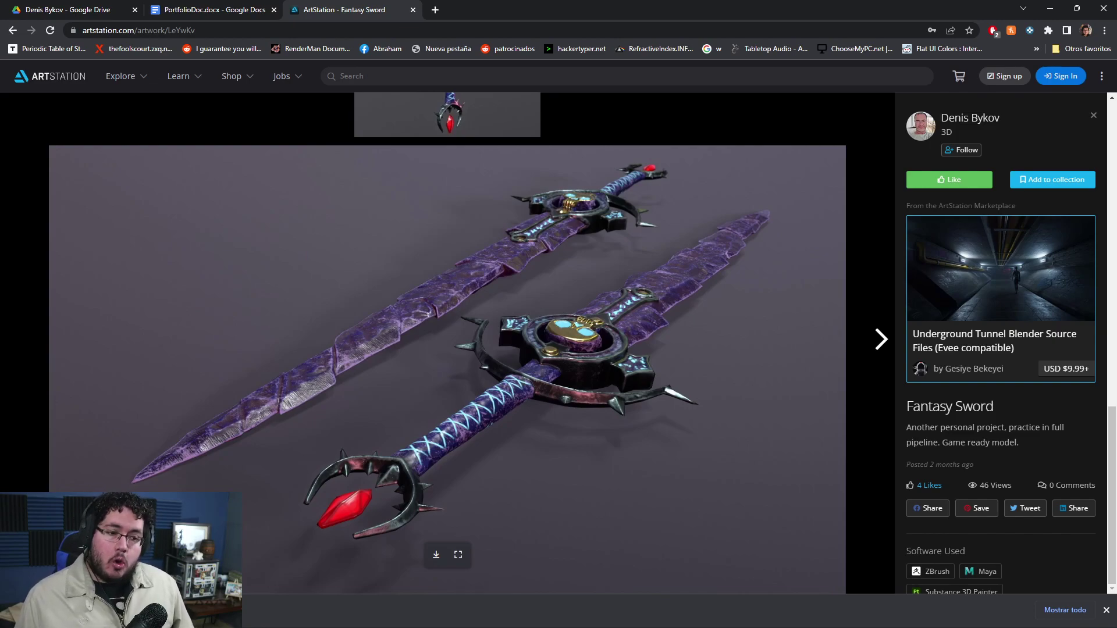
{"action": "scroll", "coordinate": [447, 343], "scroll_direction": "up", "scroll_amount": 15}
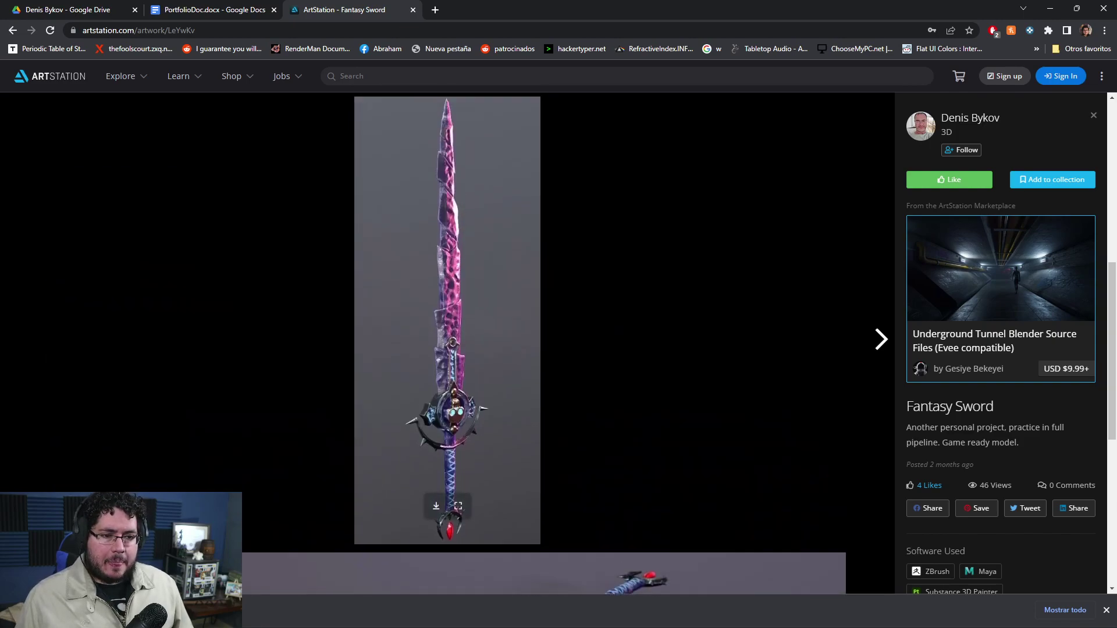
{"action": "scroll", "coordinate": [448, 343], "scroll_direction": "up", "scroll_amount": 3}
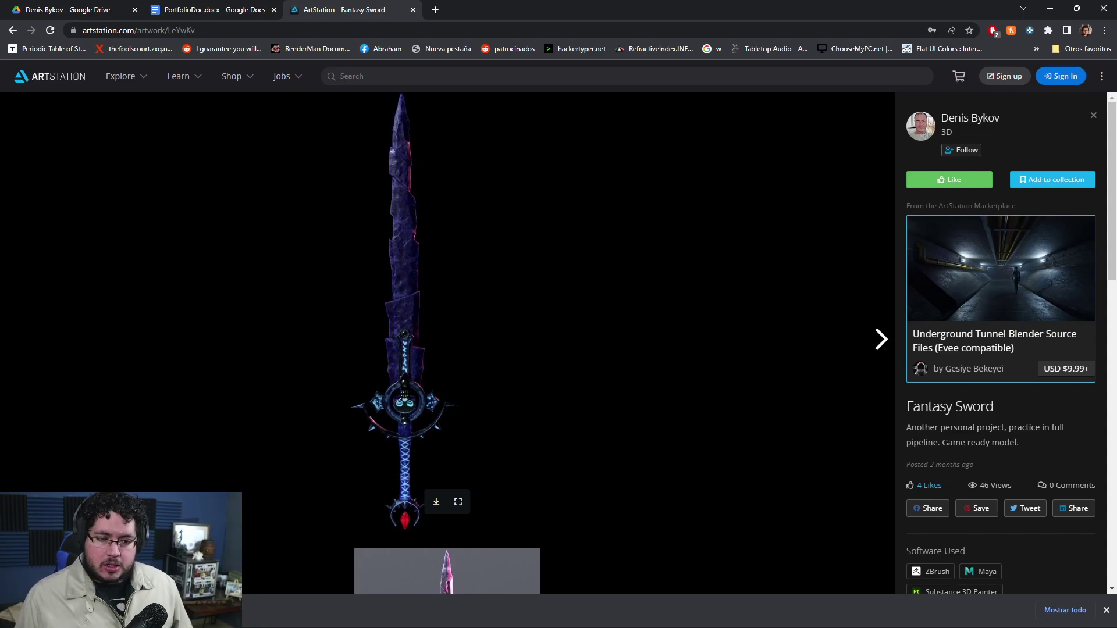
{"action": "scroll", "coordinate": [448, 343], "scroll_direction": "down", "scroll_amount": 8}
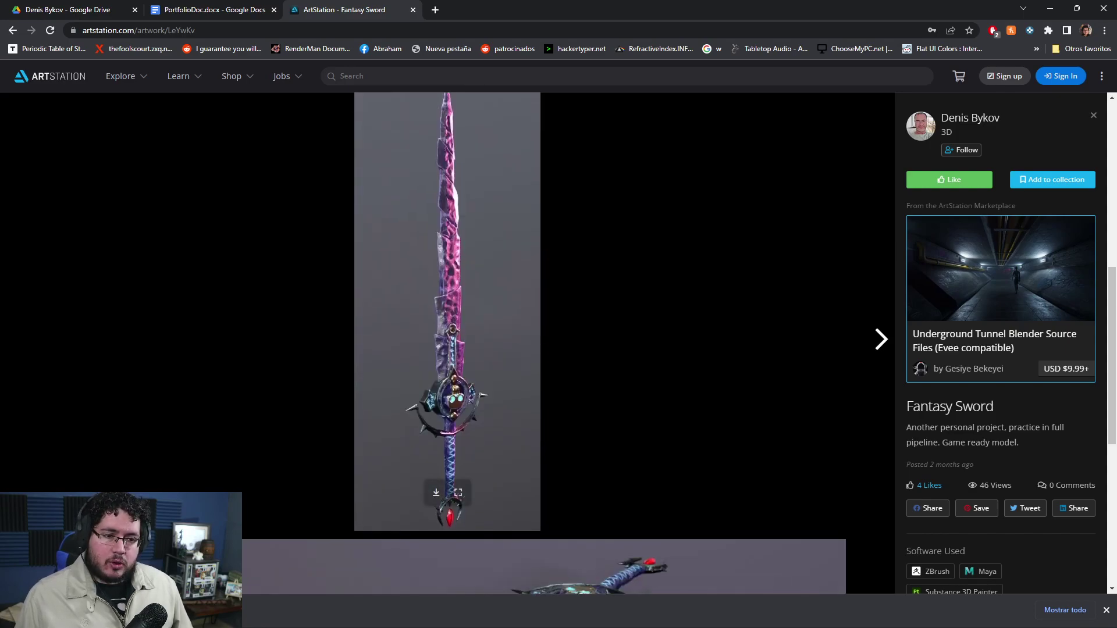
{"action": "scroll", "coordinate": [448, 343], "scroll_direction": "down", "scroll_amount": 5}
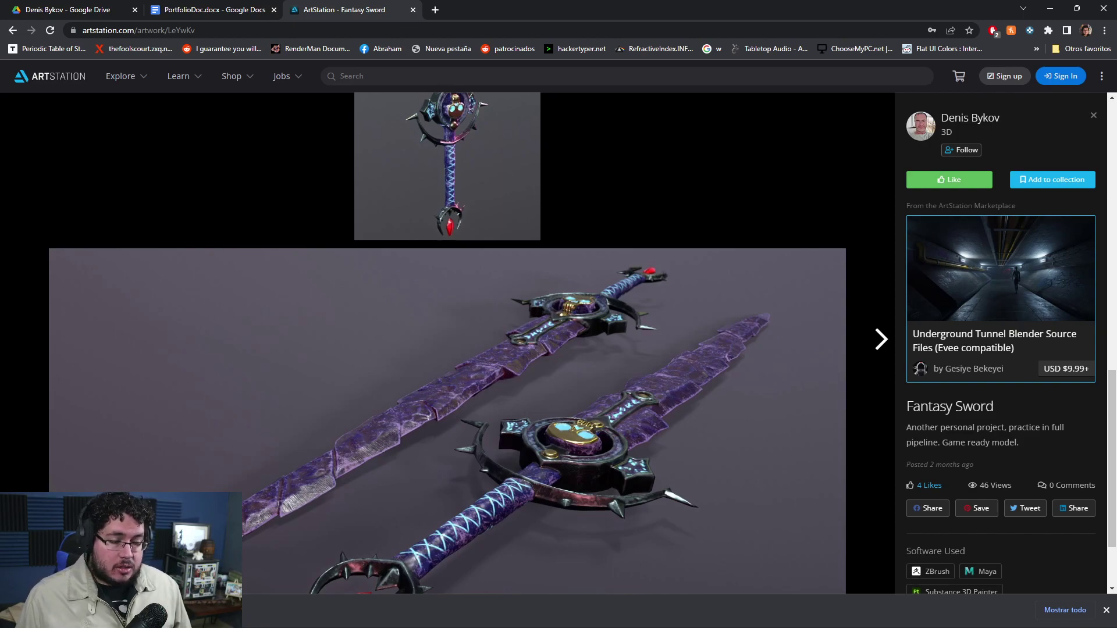
{"action": "scroll", "coordinate": [447, 343], "scroll_direction": "down", "scroll_amount": 2}
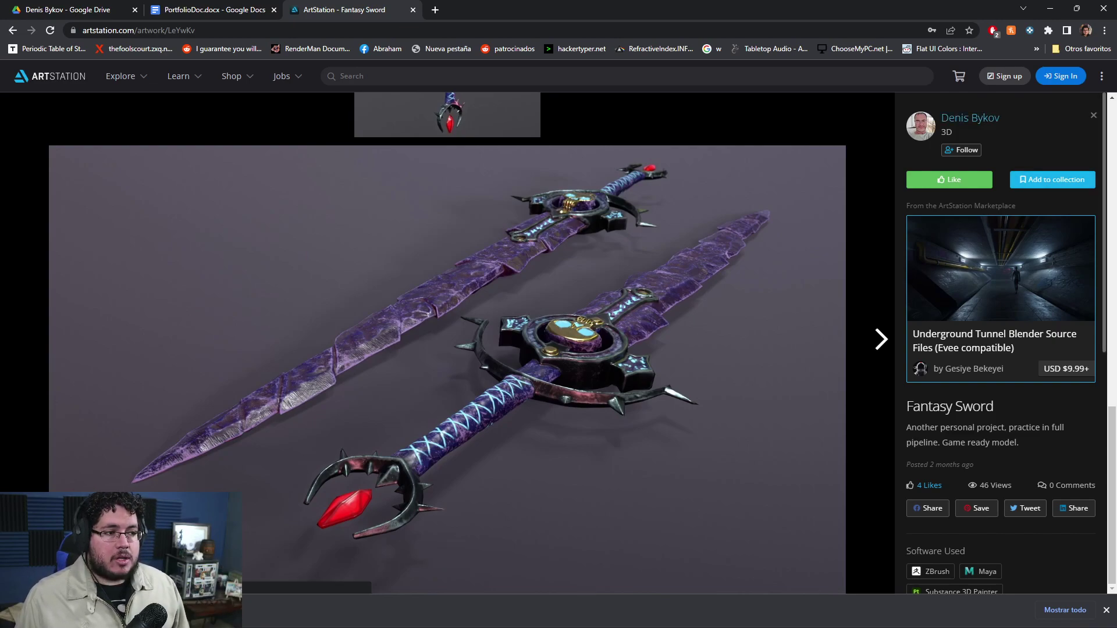
{"action": "left_click", "coordinate": [982, 118]}
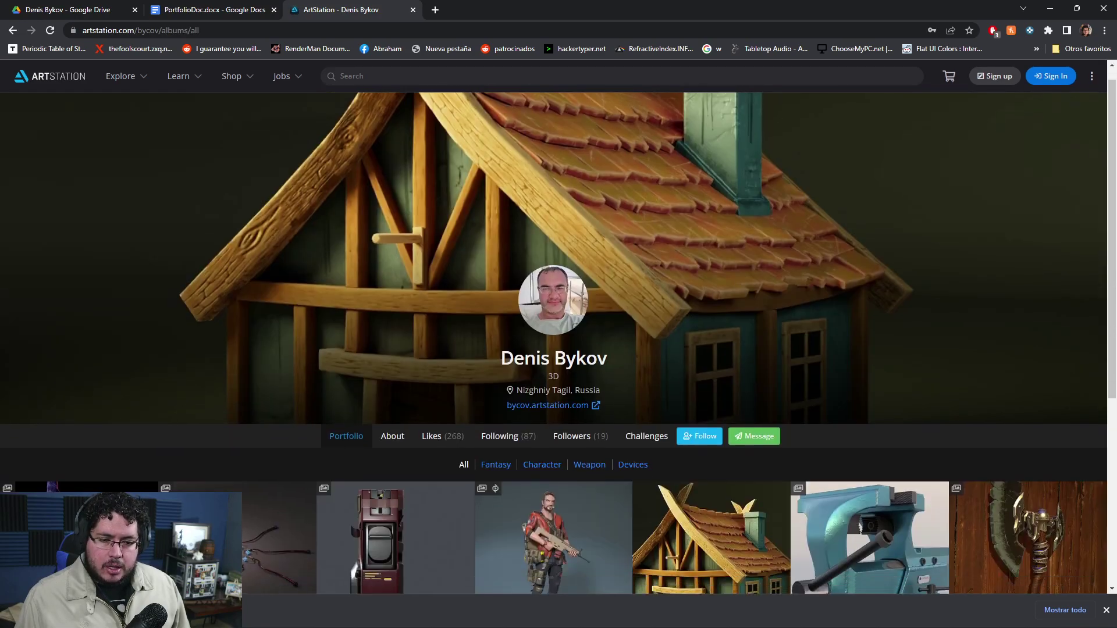
Open The Magic Staff, scroll through its renders, and return to the artist's profile.
{"action": "scroll", "coordinate": [239, 285], "scroll_direction": "down", "scroll_amount": 5}
{"action": "left_click", "coordinate": [238, 285]}
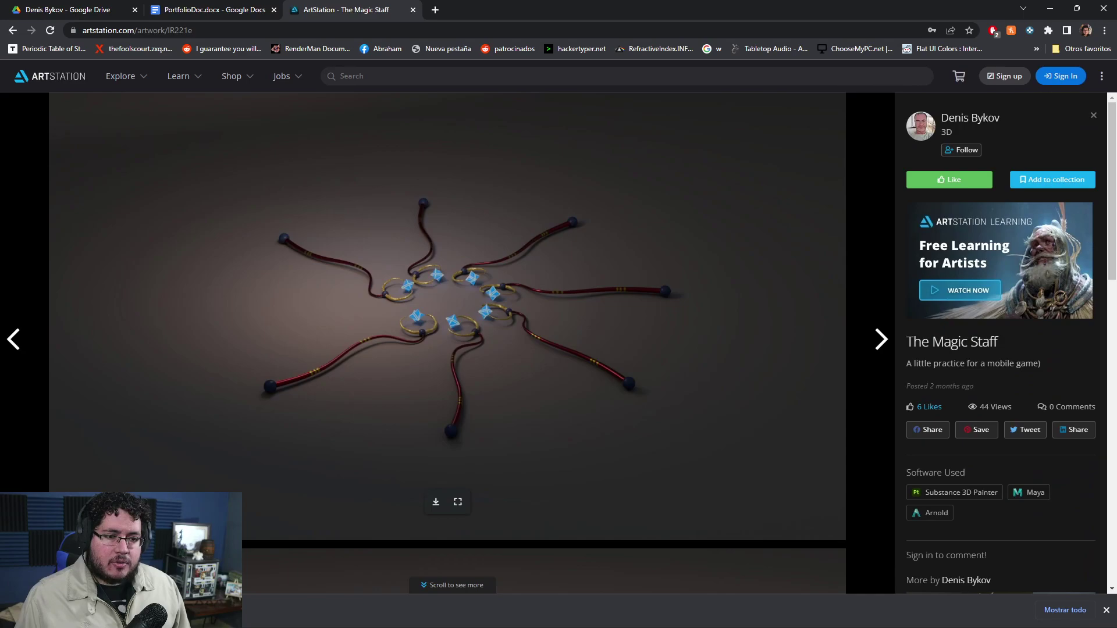
{"action": "scroll", "coordinate": [448, 343], "scroll_direction": "down", "scroll_amount": 7}
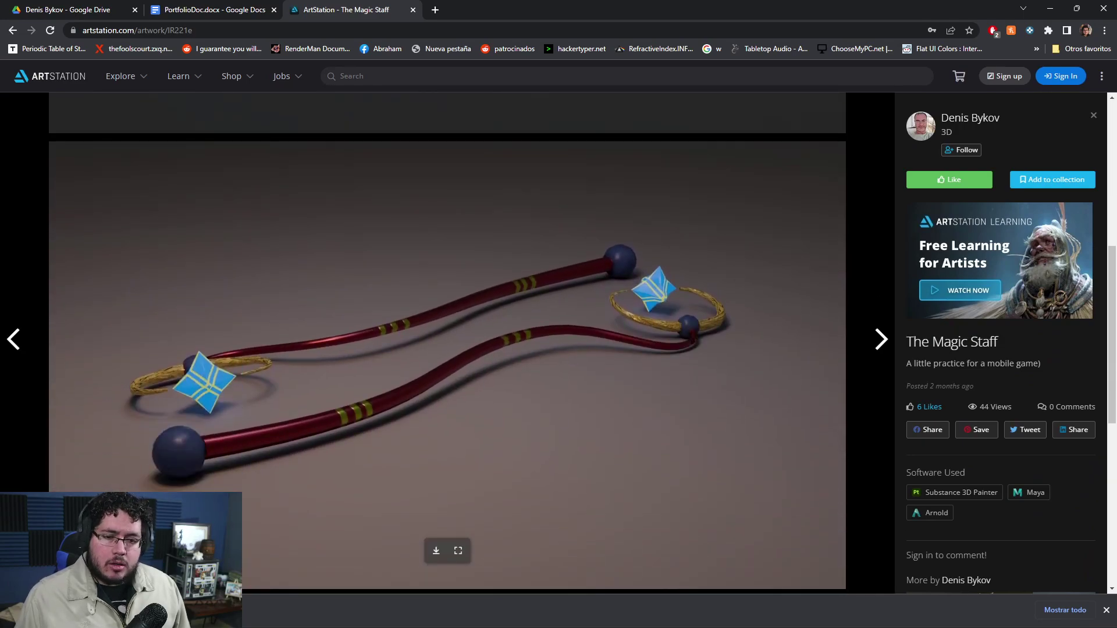
{"action": "scroll", "coordinate": [448, 343], "scroll_direction": "down", "scroll_amount": 6}
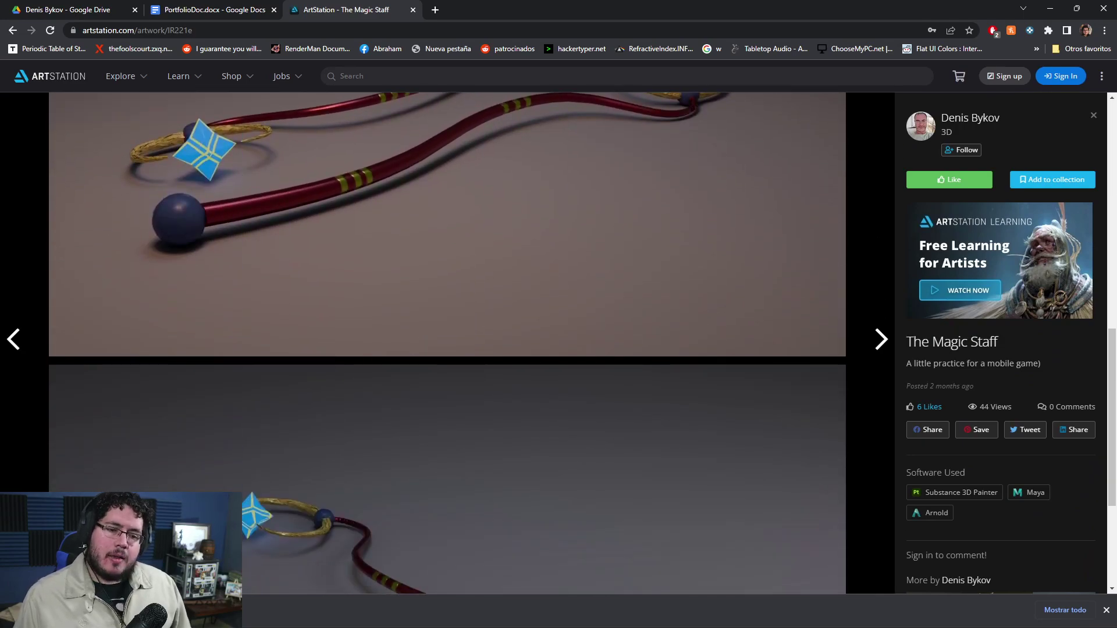
{"action": "scroll", "coordinate": [447, 343], "scroll_direction": "up", "scroll_amount": 6}
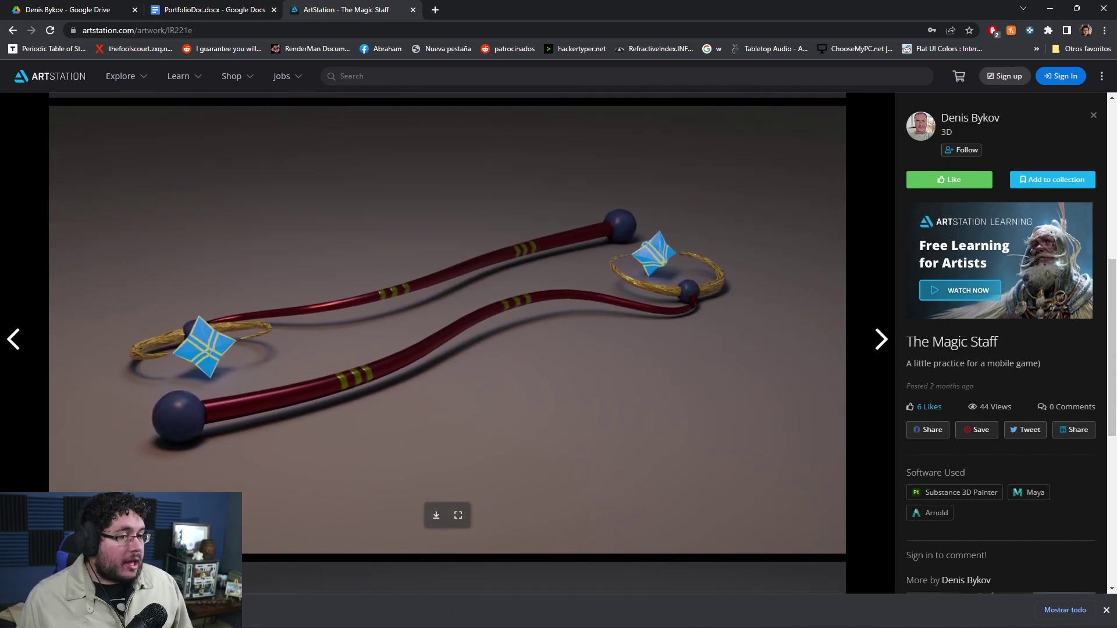
{"action": "scroll", "coordinate": [447, 344], "scroll_direction": "up", "scroll_amount": 6}
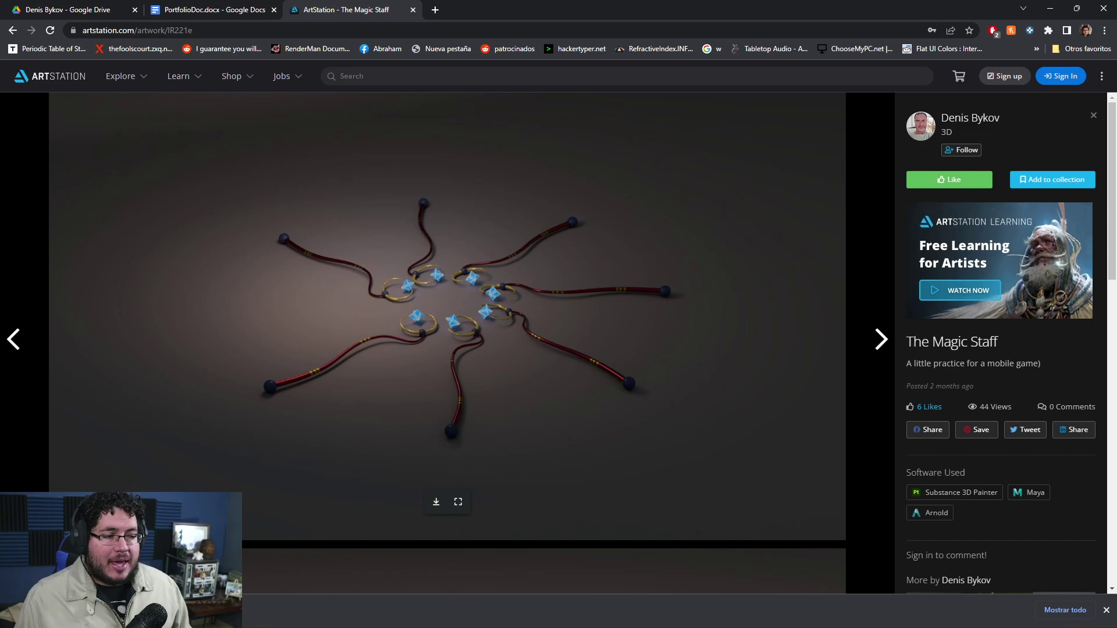
{"action": "scroll", "coordinate": [448, 343], "scroll_direction": "down", "scroll_amount": 6}
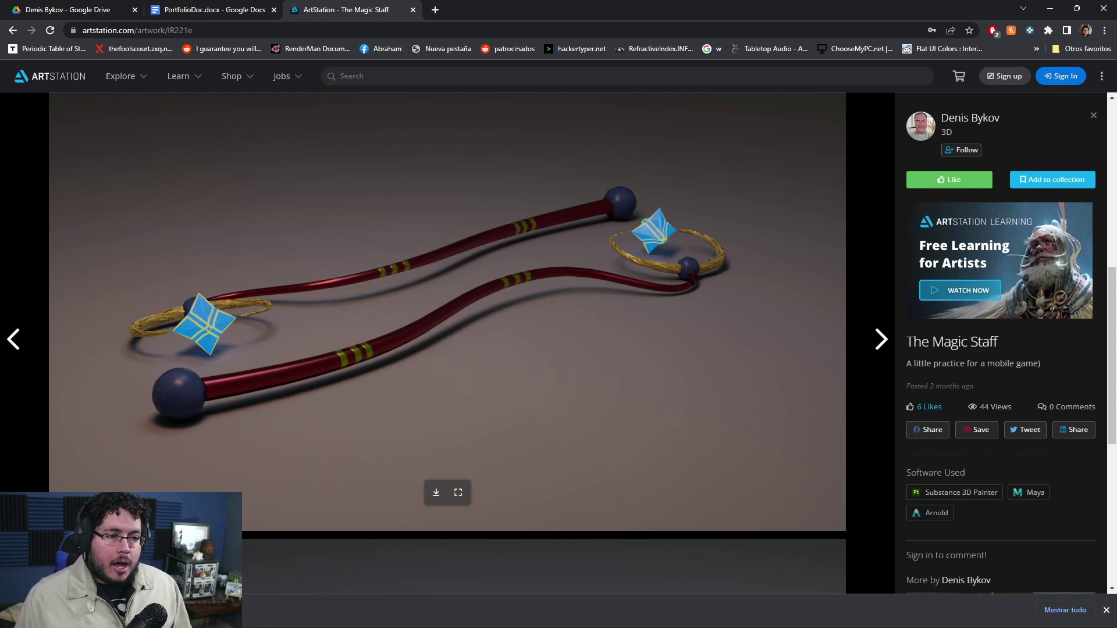
{"action": "left_click", "coordinate": [971, 118]}
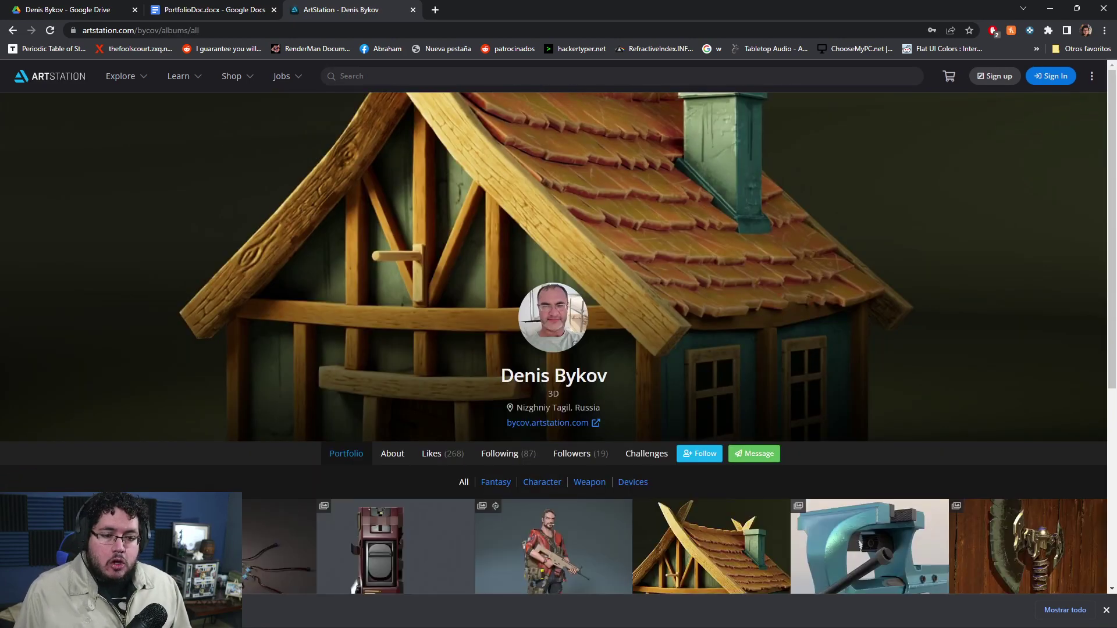
{"action": "scroll", "coordinate": [237, 349], "scroll_direction": "down", "scroll_amount": 4}
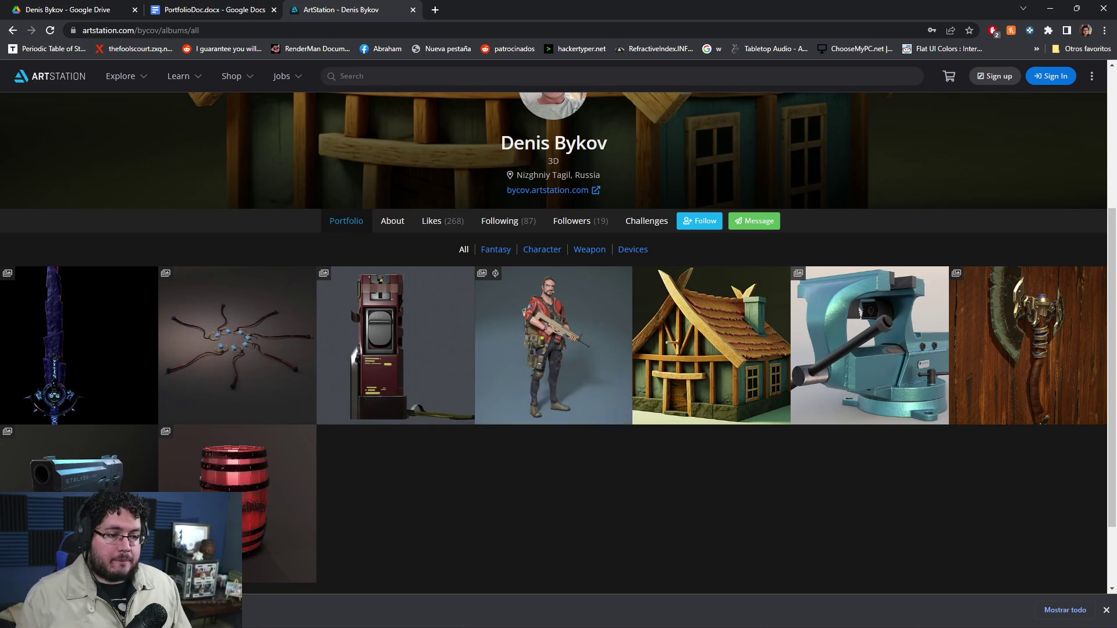
{"action": "left_click", "coordinate": [395, 345]}
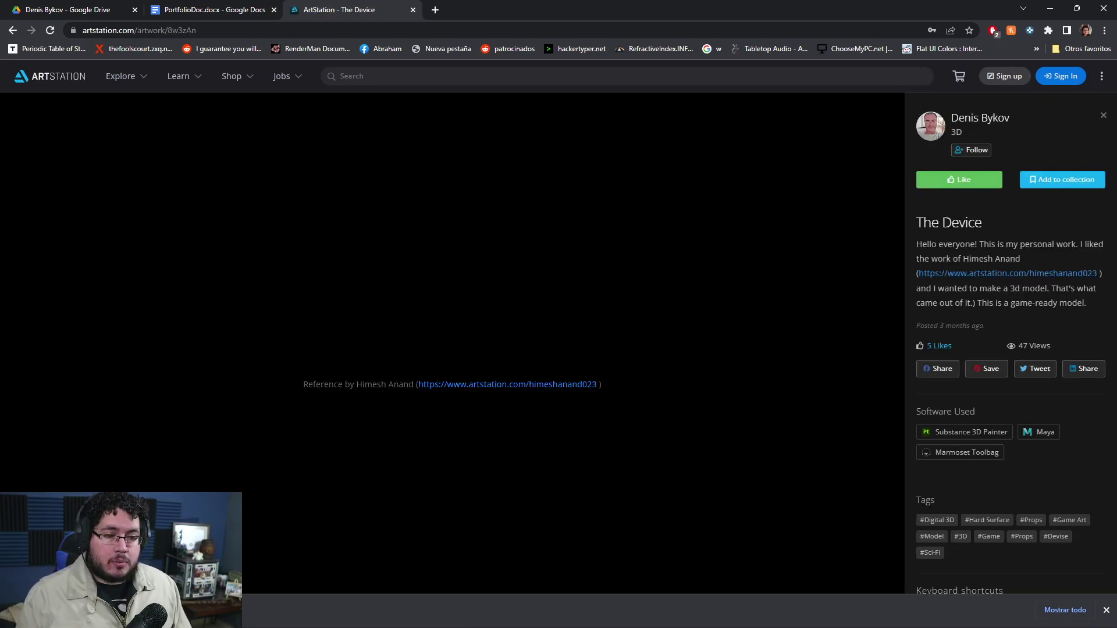
{"action": "scroll", "coordinate": [447, 310], "scroll_direction": "down", "scroll_amount": 7}
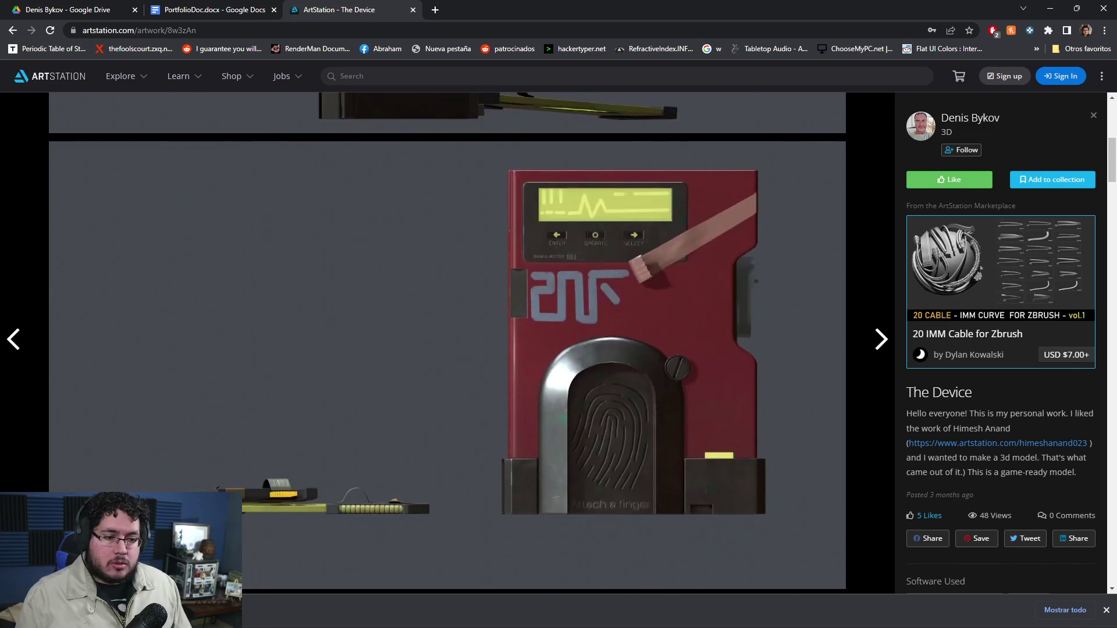
{"action": "scroll", "coordinate": [447, 344], "scroll_direction": "down", "scroll_amount": 15}
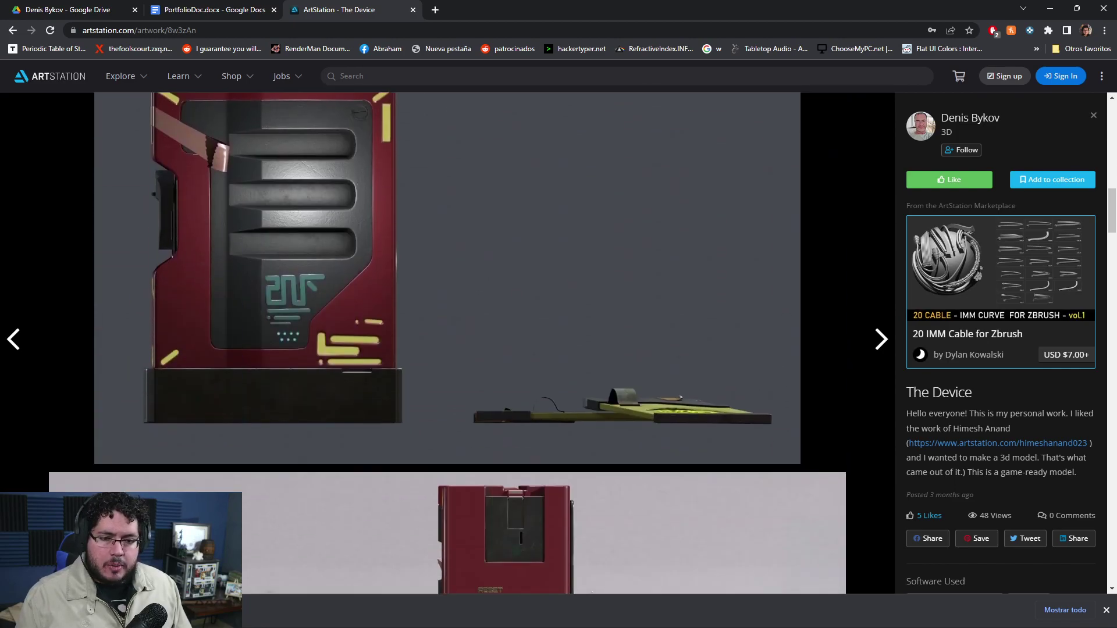
{"action": "scroll", "coordinate": [447, 344], "scroll_direction": "down", "scroll_amount": 15}
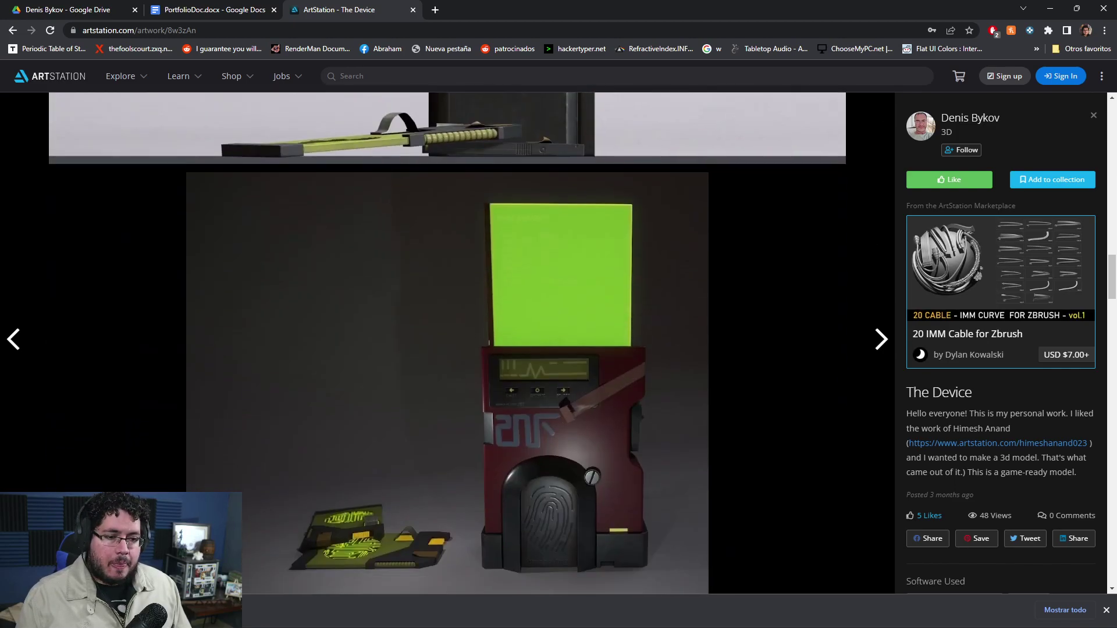
{"action": "scroll", "coordinate": [447, 344], "scroll_direction": "down", "scroll_amount": 15}
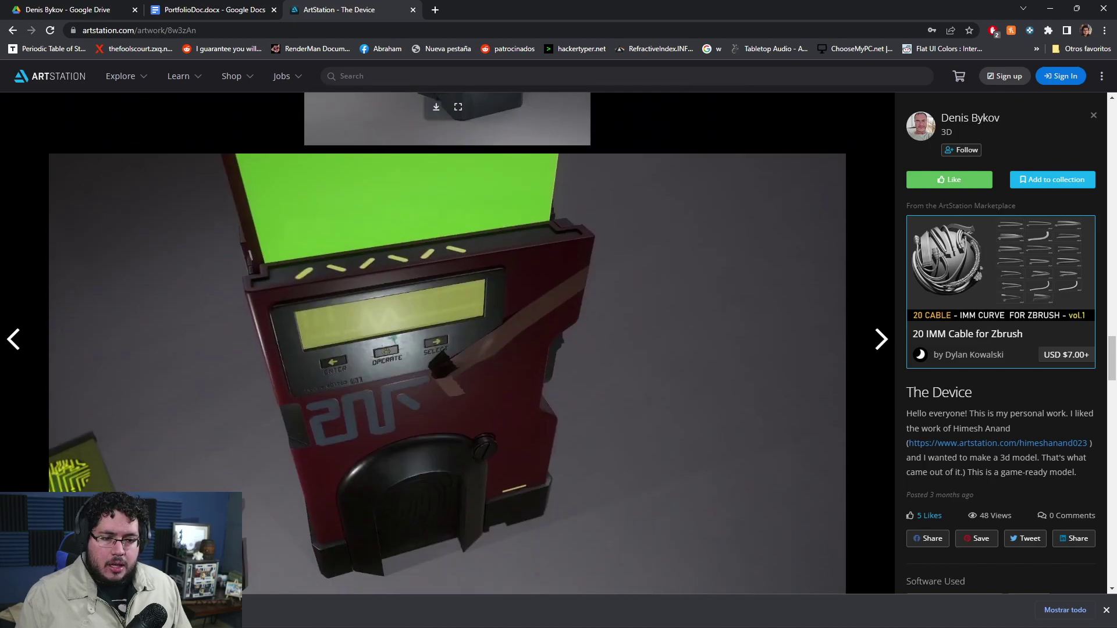
{"action": "scroll", "coordinate": [447, 344], "scroll_direction": "down", "scroll_amount": 15}
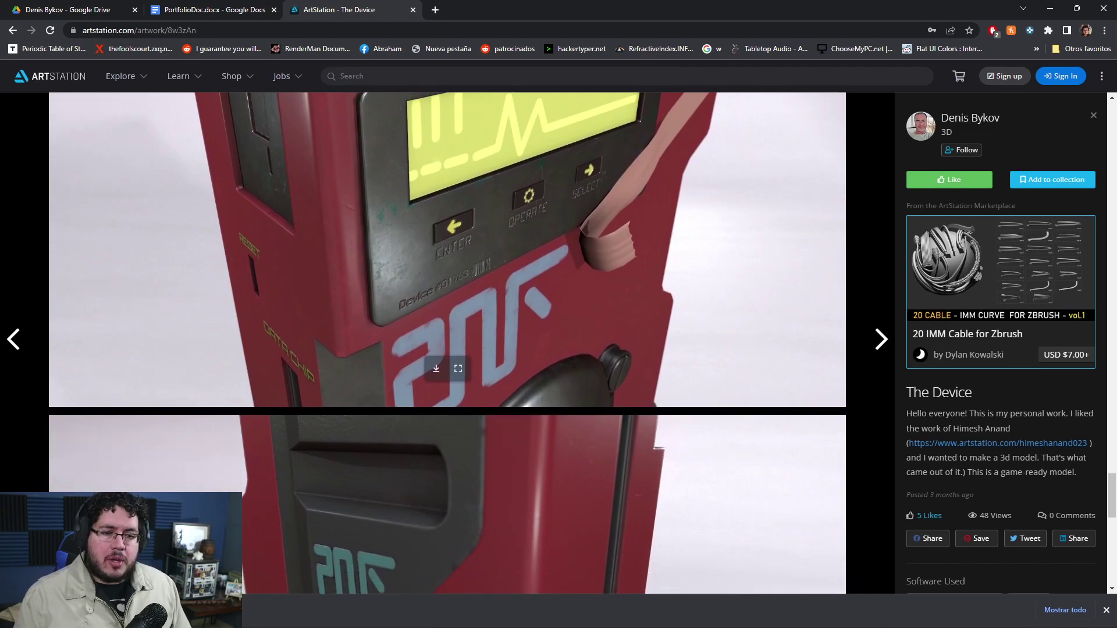
{"action": "scroll", "coordinate": [447, 343], "scroll_direction": "up", "scroll_amount": 4}
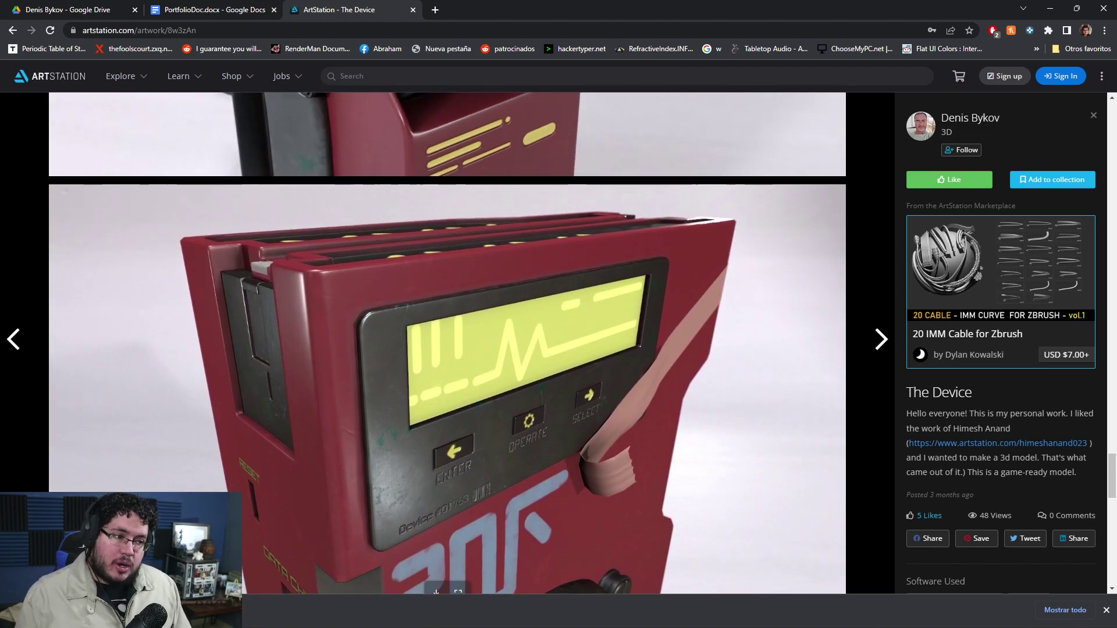
{"action": "scroll", "coordinate": [448, 344], "scroll_direction": "down", "scroll_amount": 1}
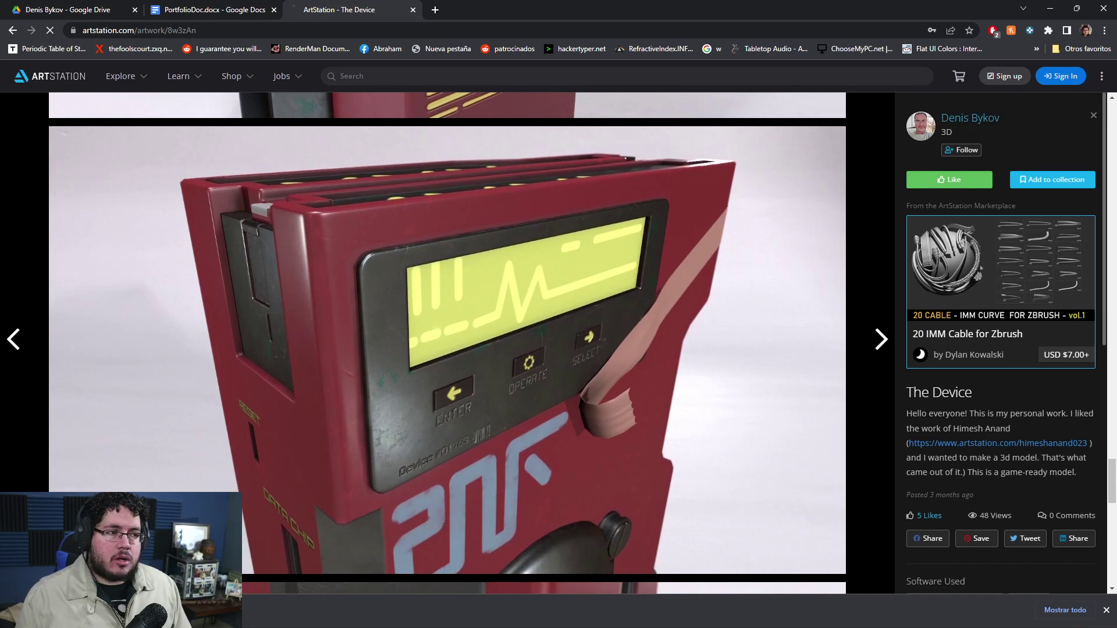
{"action": "scroll", "coordinate": [558, 343], "scroll_direction": "down", "scroll_amount": 5}
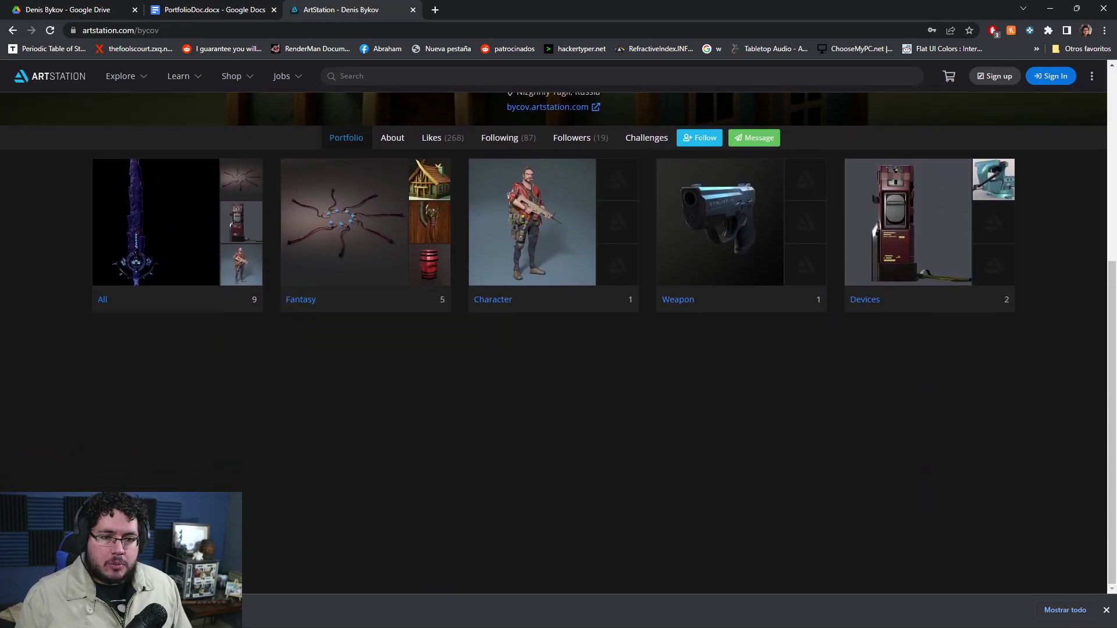
{"action": "left_click", "coordinate": [177, 233]}
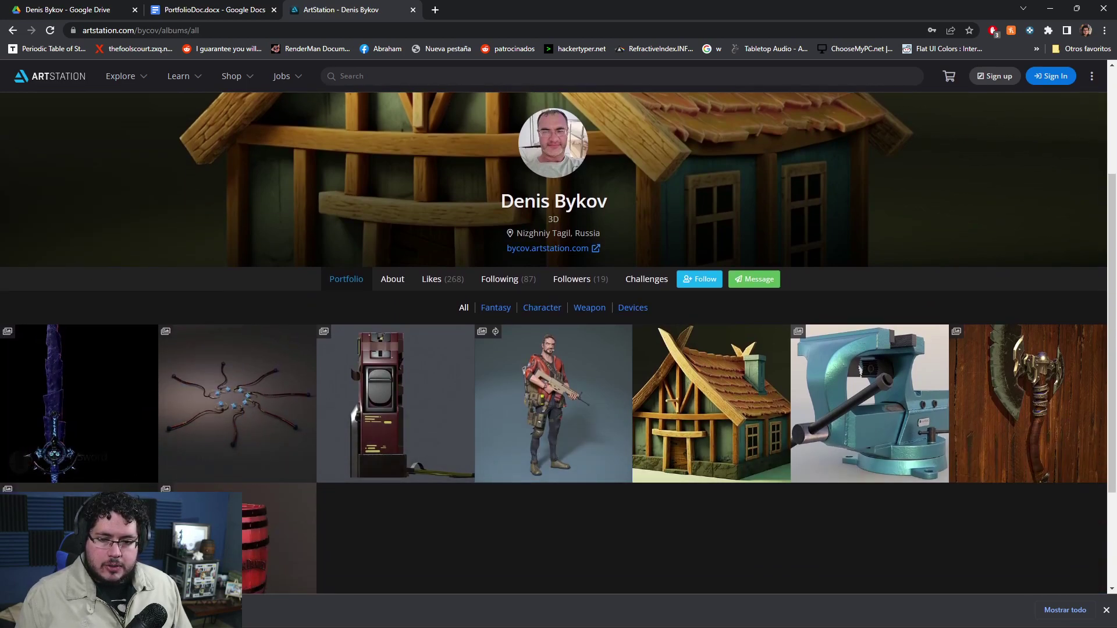
{"action": "scroll", "coordinate": [342, 379], "scroll_direction": "down", "scroll_amount": 1}
{"action": "scroll", "coordinate": [342, 358], "scroll_direction": "down", "scroll_amount": 1}
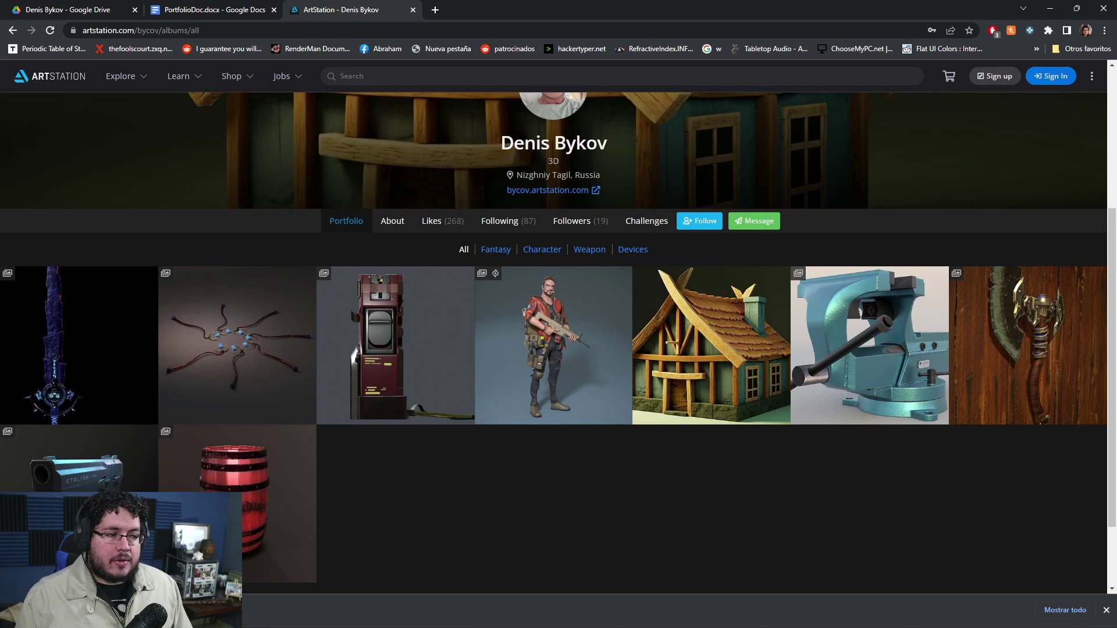
Open the Battle Axe artwork and scroll through its images.
{"action": "left_click", "coordinate": [1027, 346]}
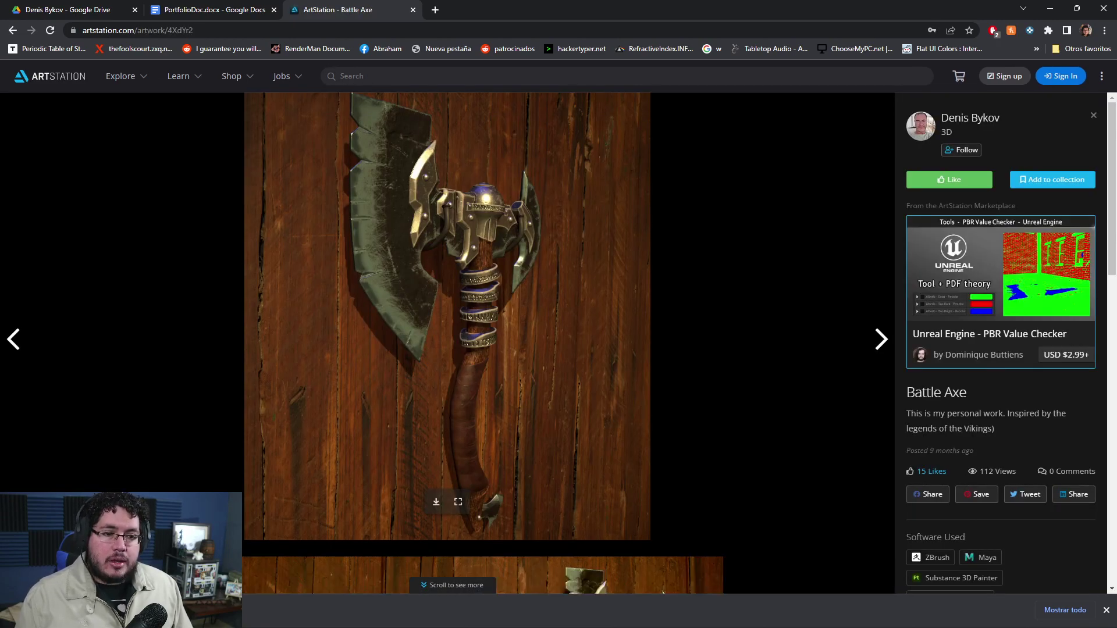
{"action": "scroll", "coordinate": [447, 314], "scroll_direction": "down", "scroll_amount": 5}
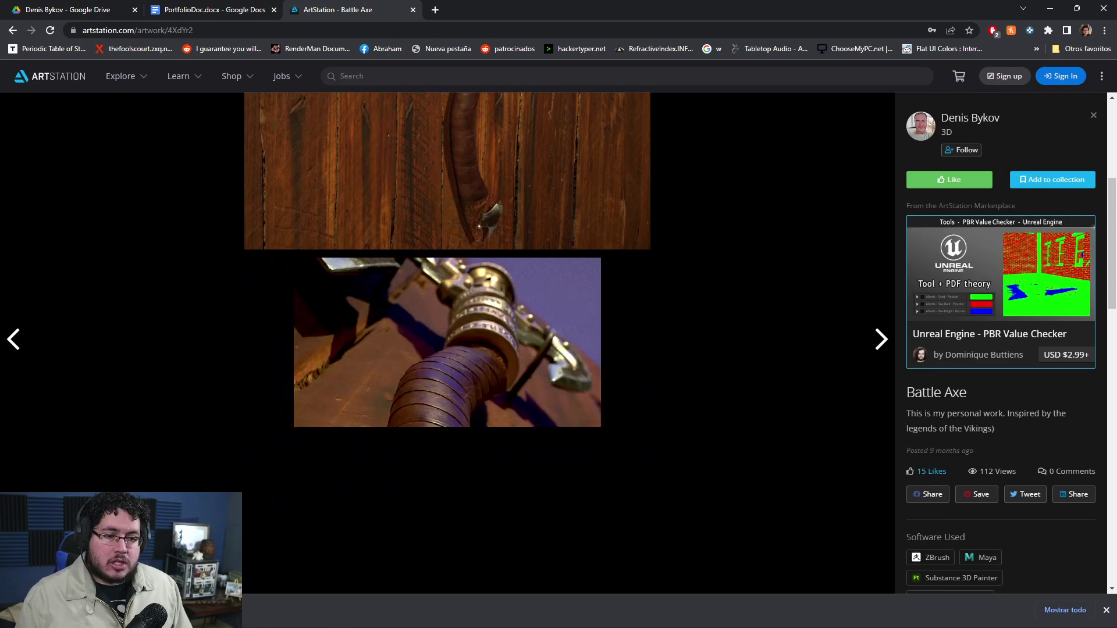
{"action": "scroll", "coordinate": [446, 344], "scroll_direction": "down", "scroll_amount": 8}
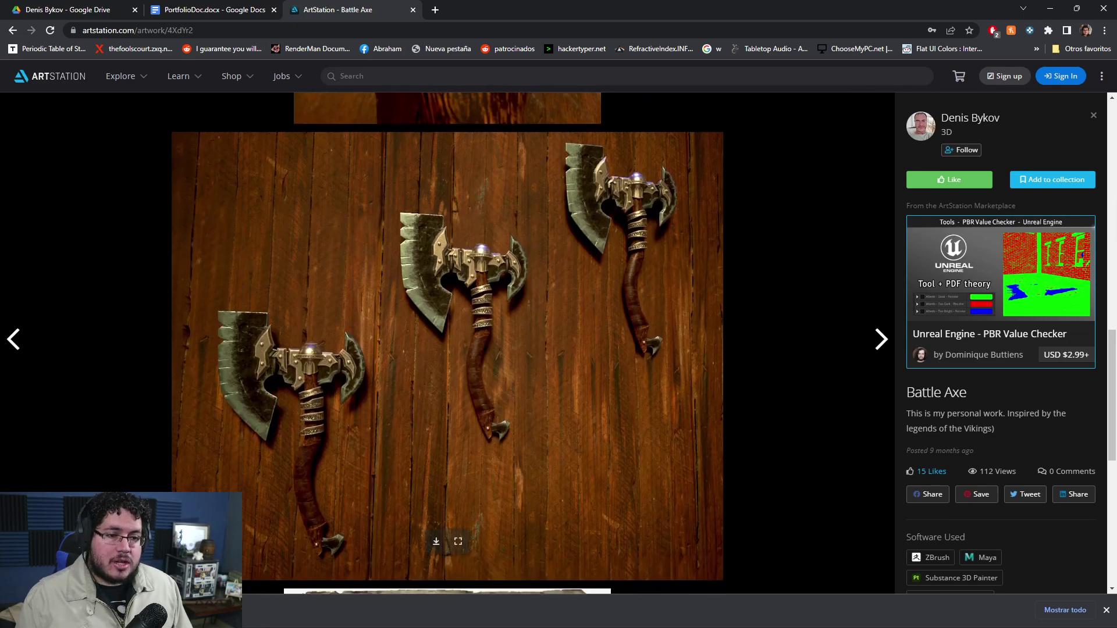
Return to the artist's All works grid, then switch to the Google Drive tab.
{"action": "left_click", "coordinate": [970, 118]}
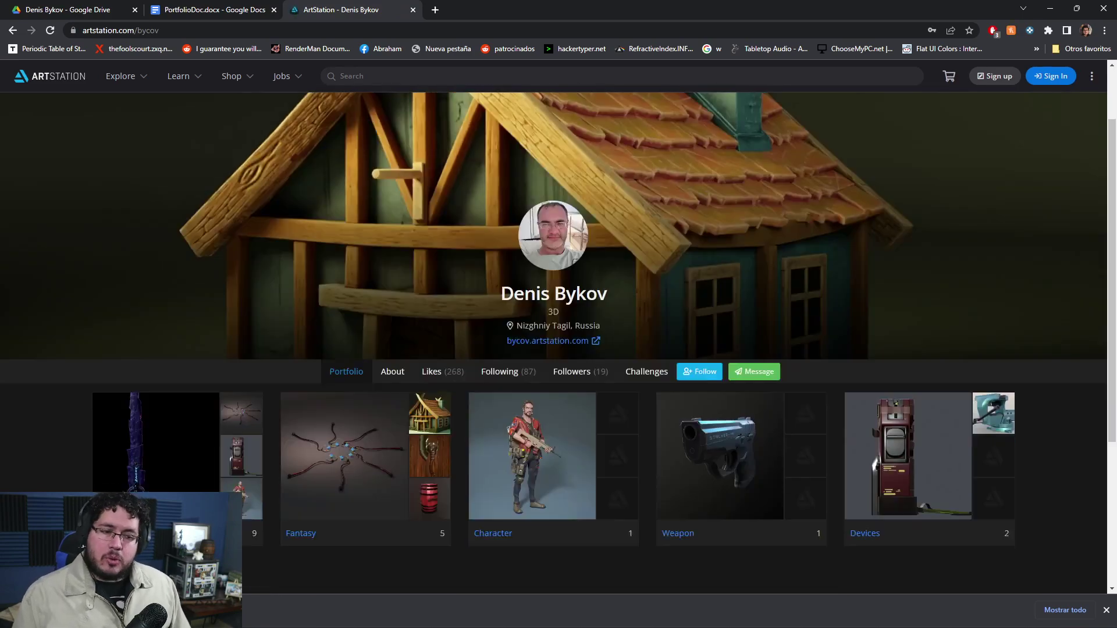
{"action": "scroll", "coordinate": [559, 320], "scroll_direction": "down", "scroll_amount": 2}
{"action": "left_click", "coordinate": [156, 363]}
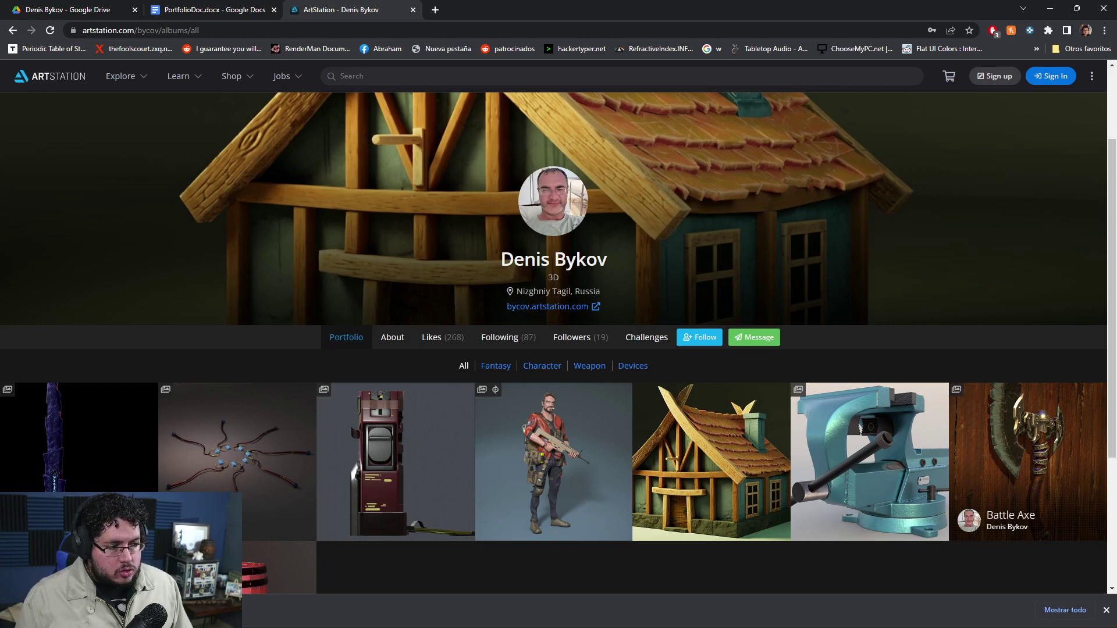
{"action": "scroll", "coordinate": [342, 428], "scroll_direction": "down", "scroll_amount": 2}
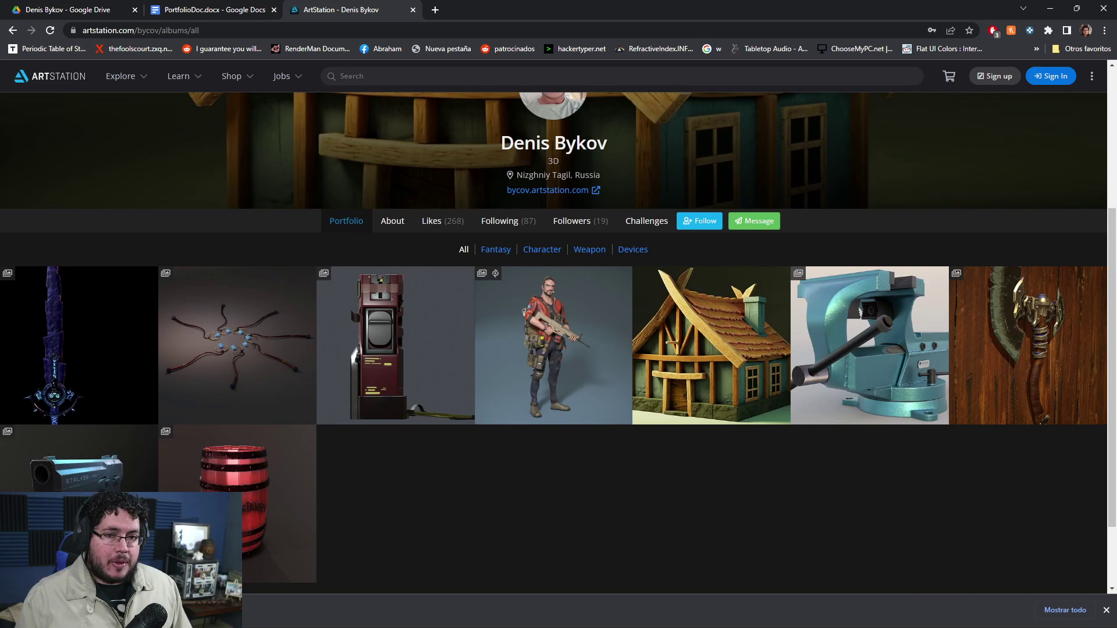
{"action": "key", "text": "ctrl+1"}
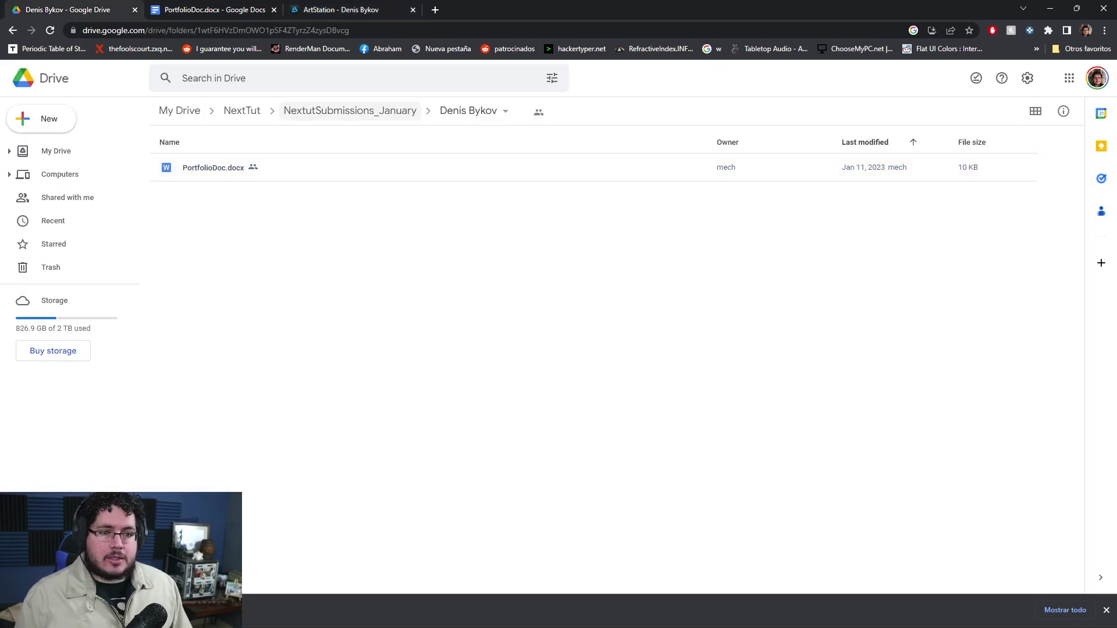
Go up to NextutSubmissions_January using the Drive breadcrumb path.
{"action": "left_click", "coordinate": [349, 111]}
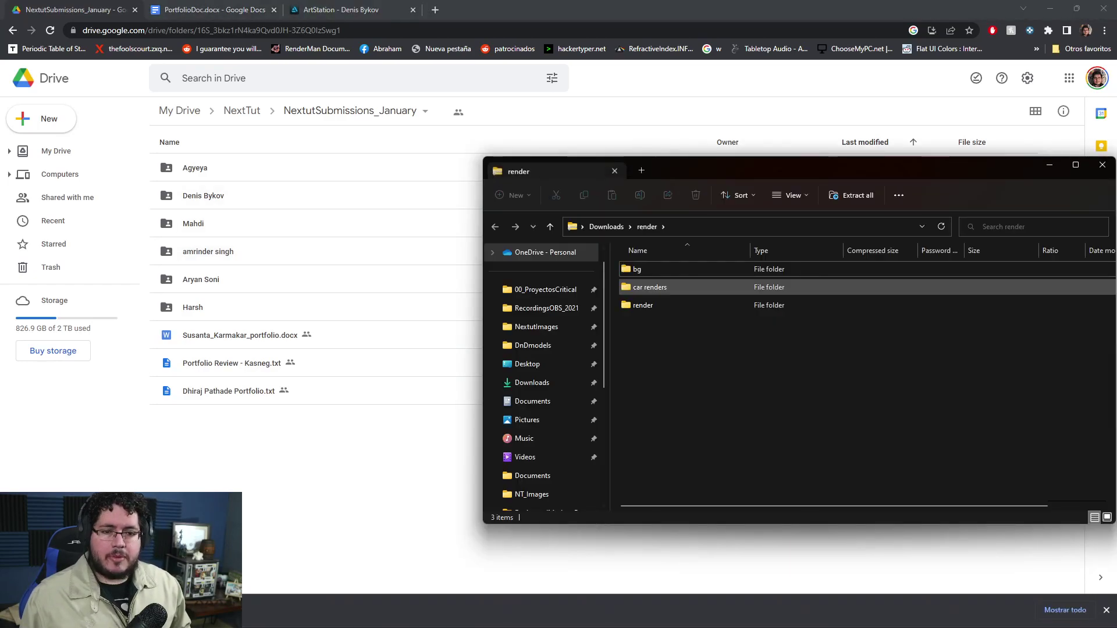
Copy the bg, car renders and render folders into the student's folder.
{"action": "left_click_drag", "start_coordinate": [725, 170], "coordinate": [584, 173]}
{"action": "key", "text": "ctrl+a"}
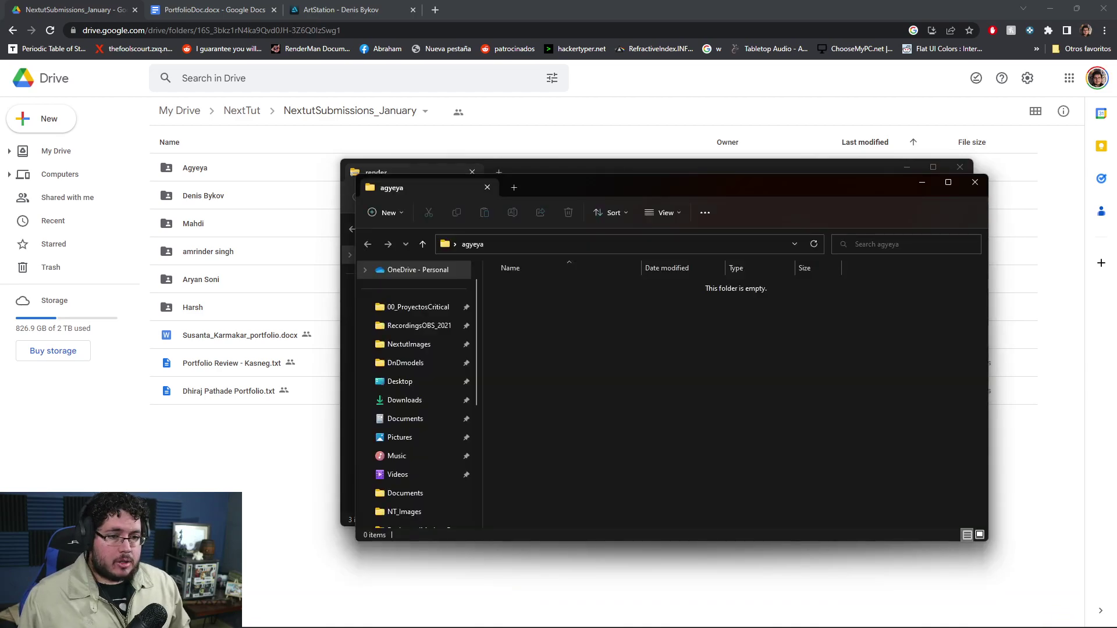
{"action": "left_click_drag", "start_coordinate": [553, 188], "coordinate": [824, 260]}
{"action": "left_click_drag", "start_coordinate": [507, 289], "coordinate": [707, 399]}
{"action": "left_click_drag", "start_coordinate": [512, 271], "coordinate": [1004, 416]}
{"action": "left_click_drag", "start_coordinate": [858, 267], "coordinate": [635, 250]}
Open the bg folder and its ref' reference image.
{"action": "left_click", "coordinate": [557, 343]}
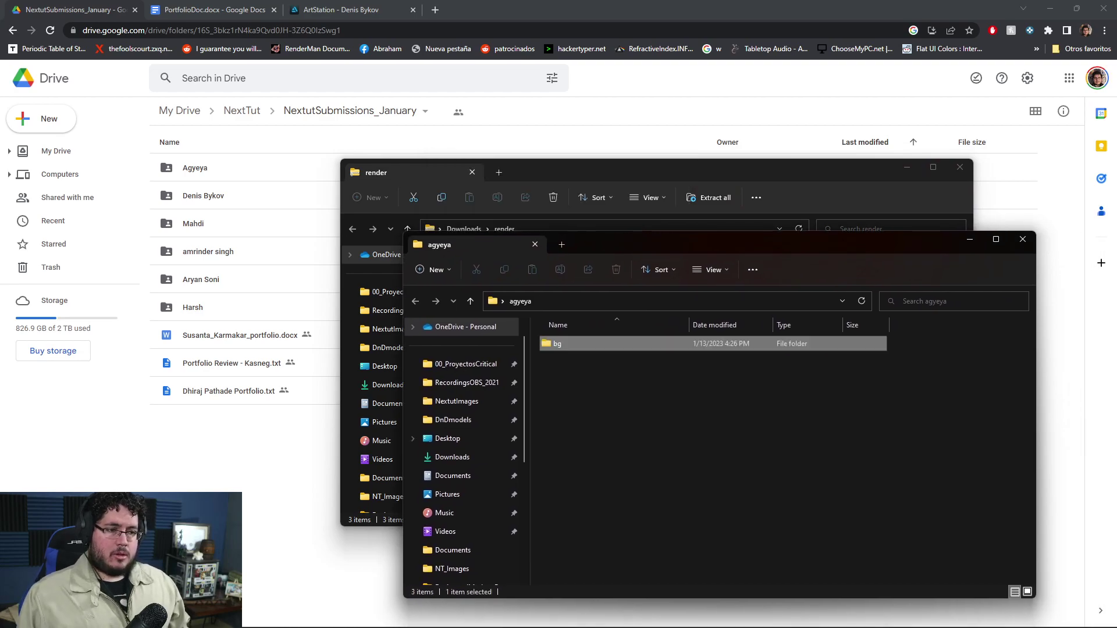
{"action": "double_click", "coordinate": [556, 343]}
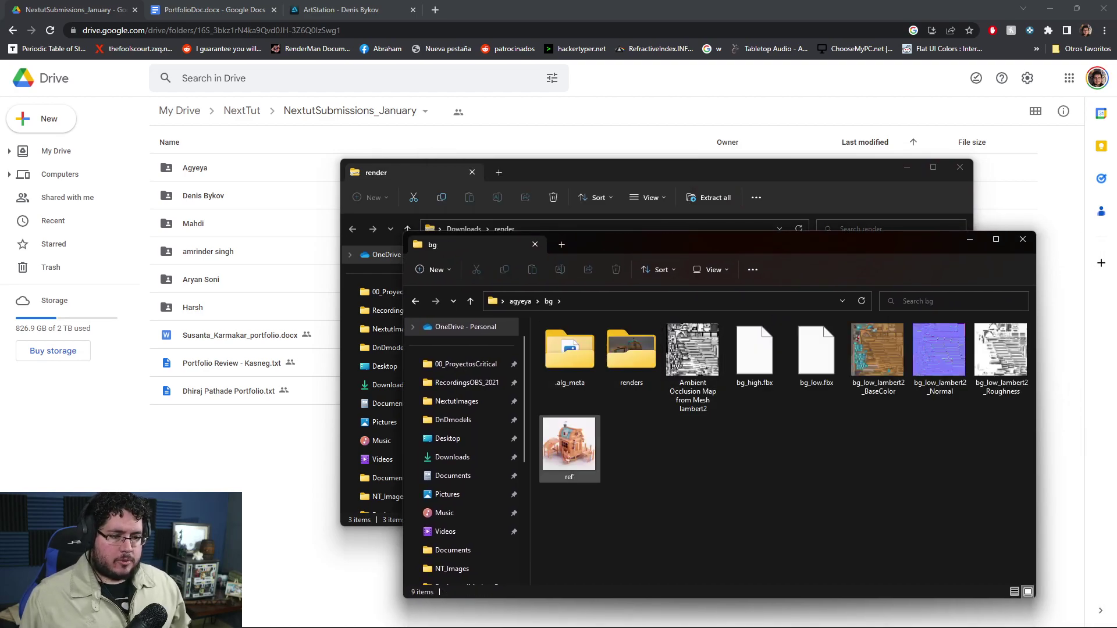
{"action": "double_click", "coordinate": [569, 444]}
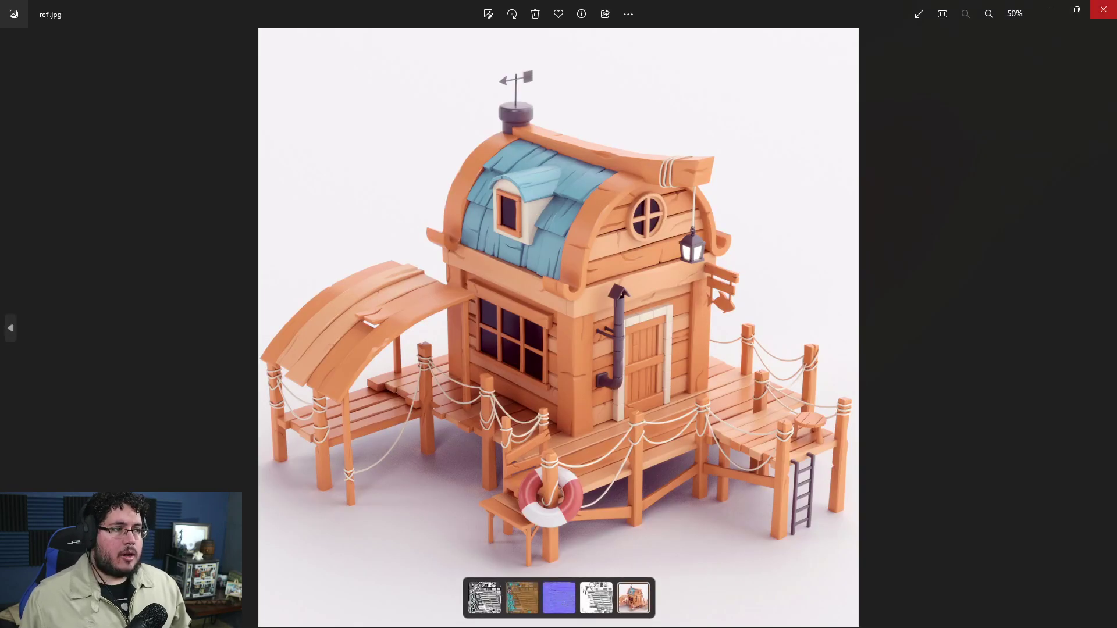
Open renders/1.png in a small window and place the ref'.jpg viewer to its right.
{"action": "left_click", "coordinate": [1103, 10]}
{"action": "double_click", "coordinate": [631, 349]}
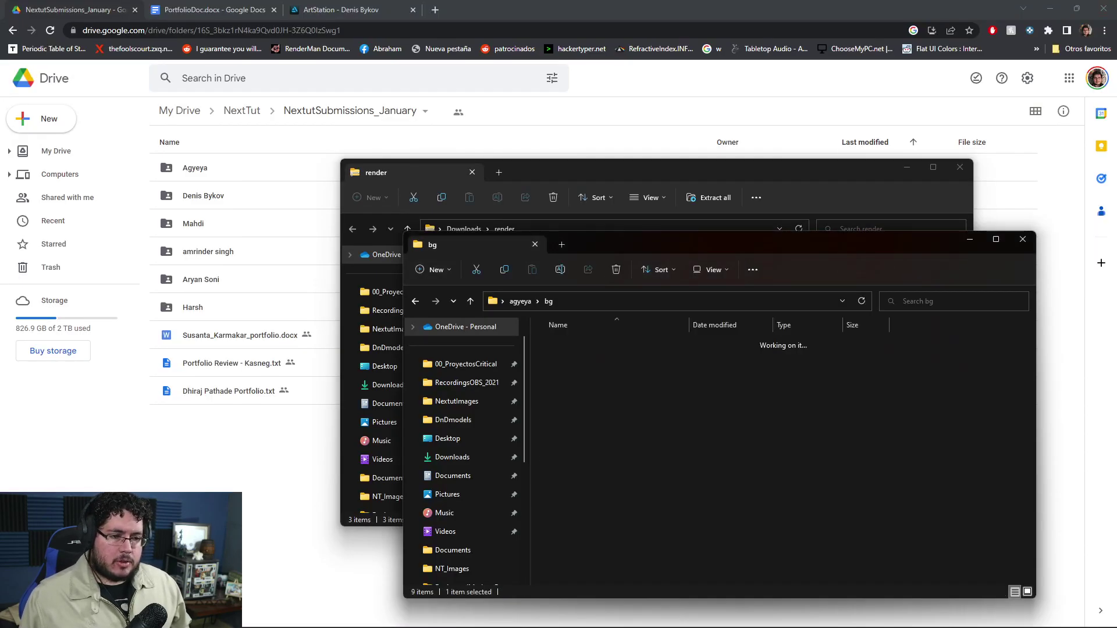
{"action": "double_click", "coordinate": [570, 348]}
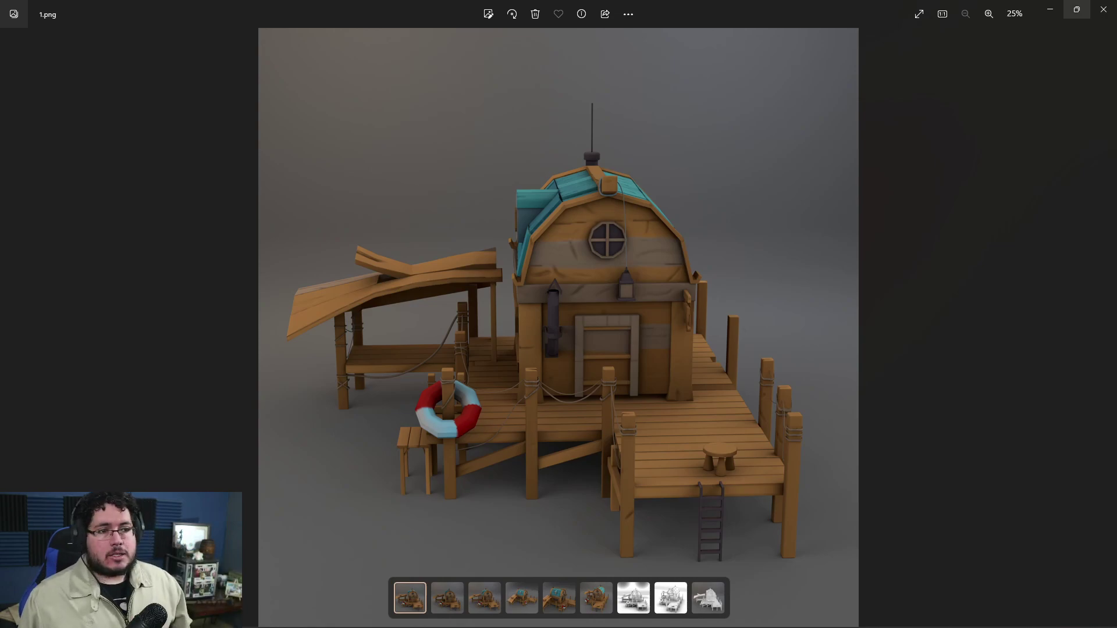
{"action": "left_click", "coordinate": [1076, 9]}
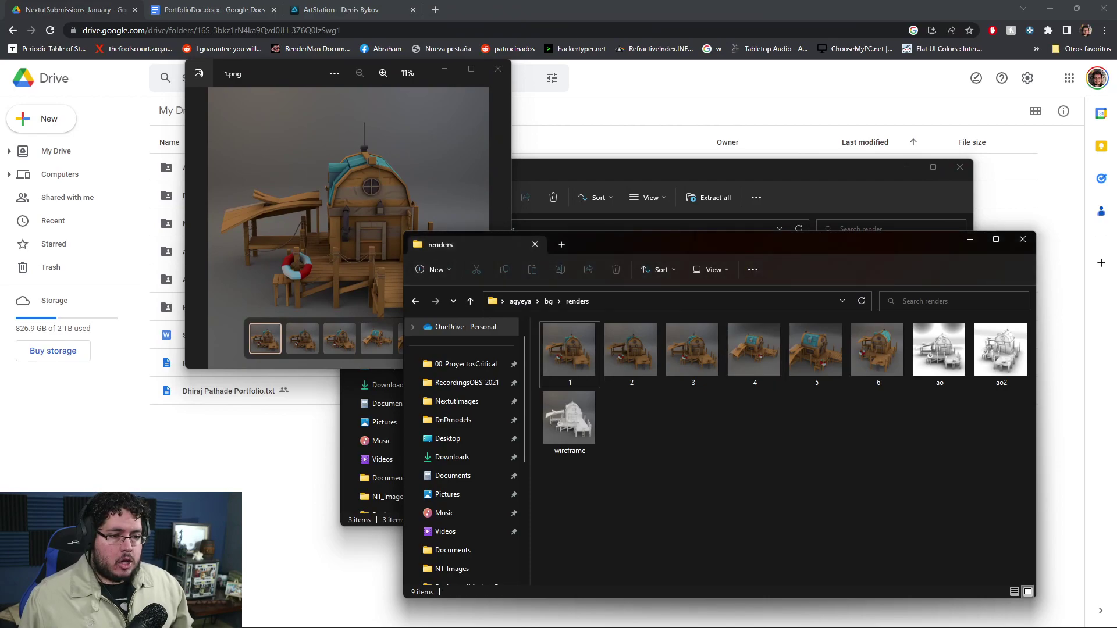
{"action": "left_click", "coordinate": [547, 301]}
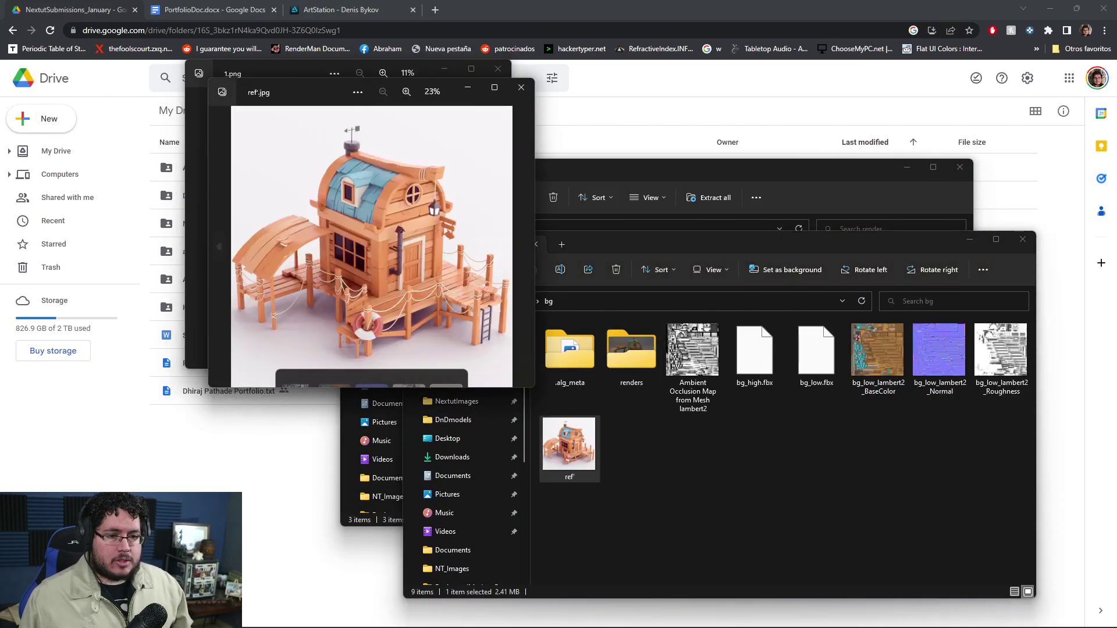
{"action": "left_click_drag", "start_coordinate": [305, 75], "coordinate": [625, 84]}
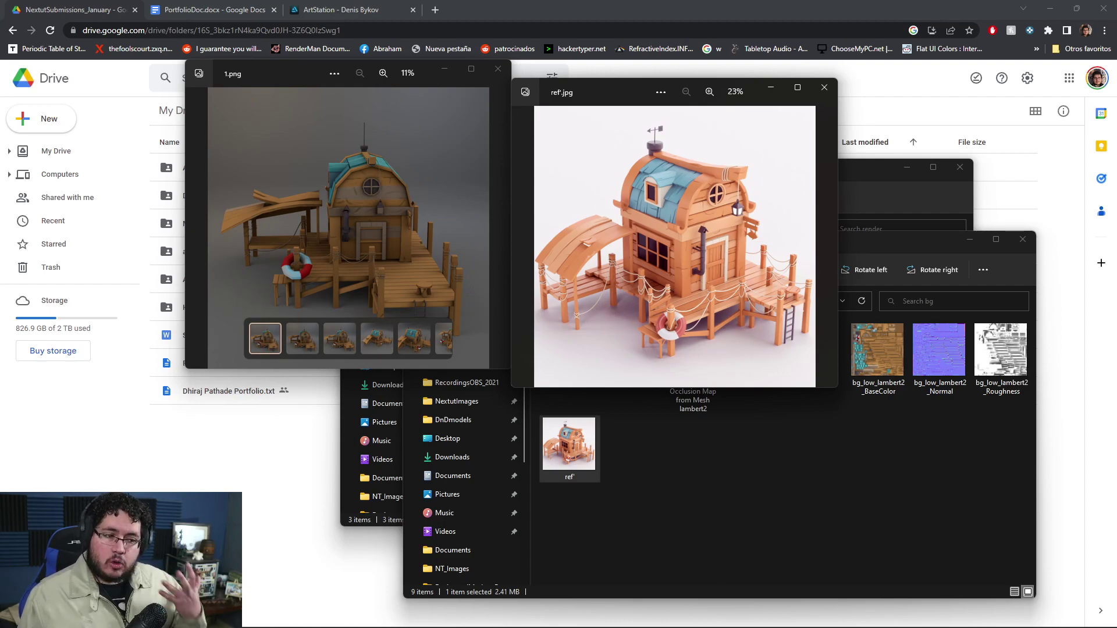
{"action": "left_click", "coordinate": [668, 454]}
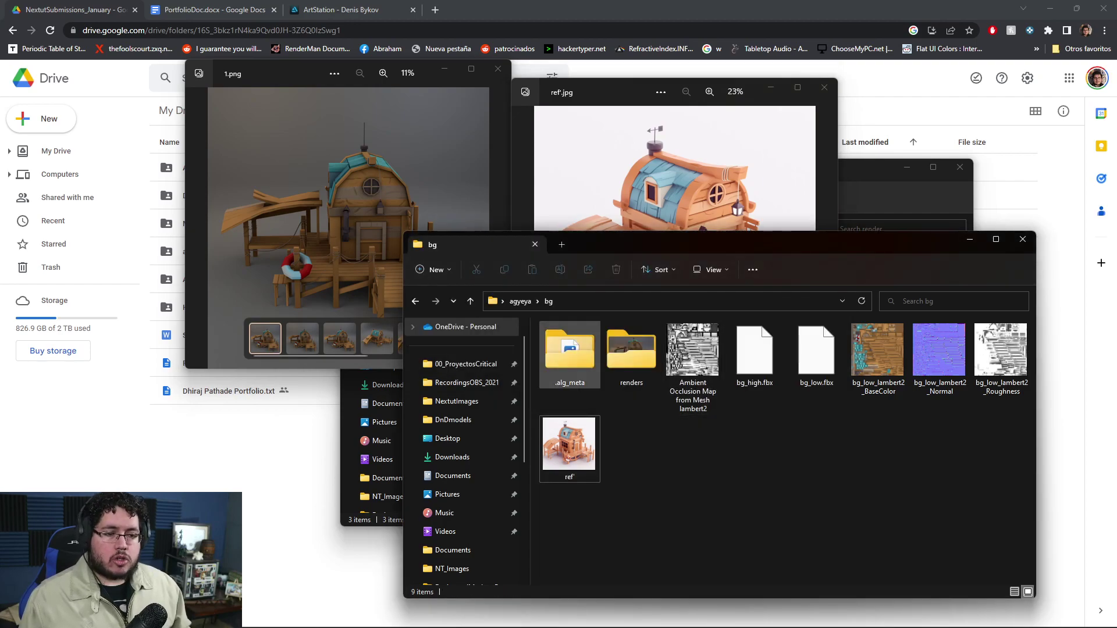
{"action": "left_click", "coordinate": [523, 221]}
{"action": "key", "text": "Left"}
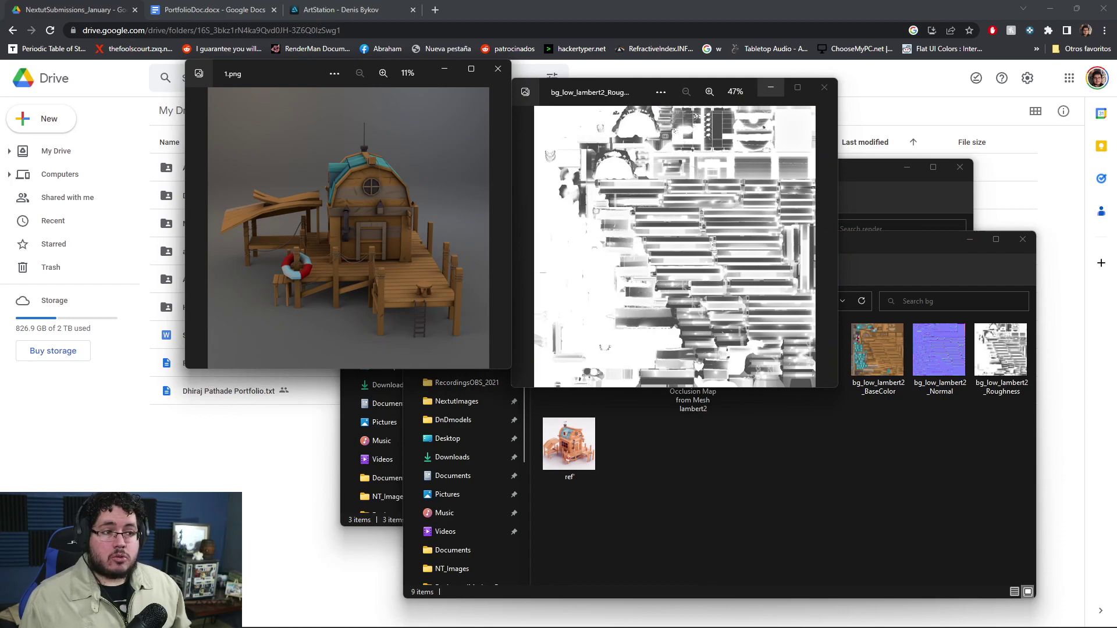
{"action": "left_click", "coordinate": [770, 87]}
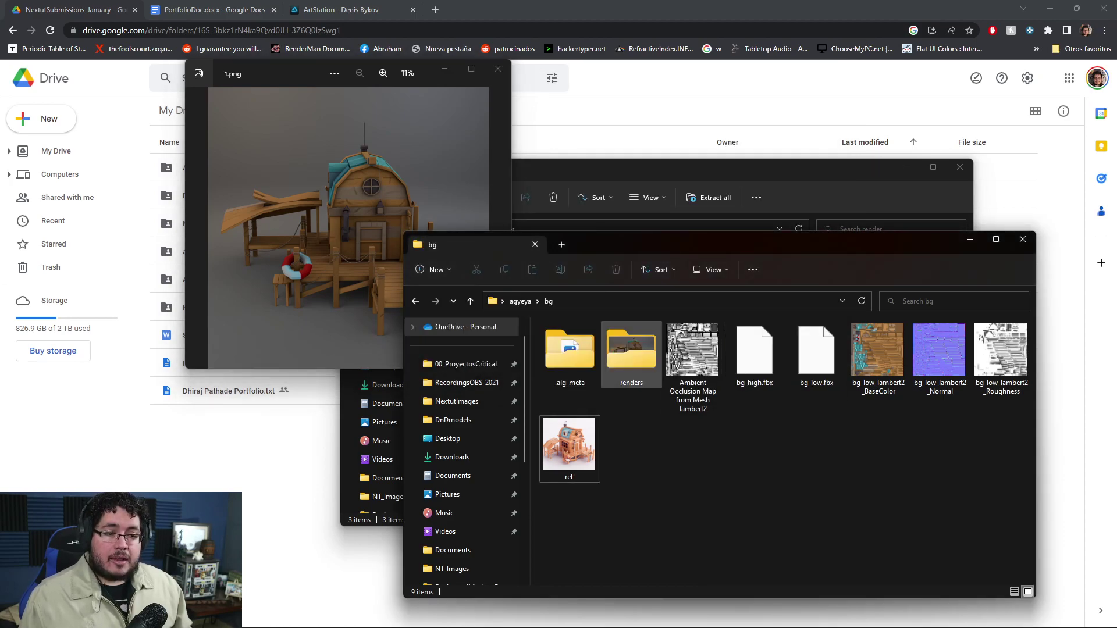
{"action": "double_click", "coordinate": [569, 445]}
{"action": "left_click_drag", "start_coordinate": [296, 88], "coordinate": [631, 97]}
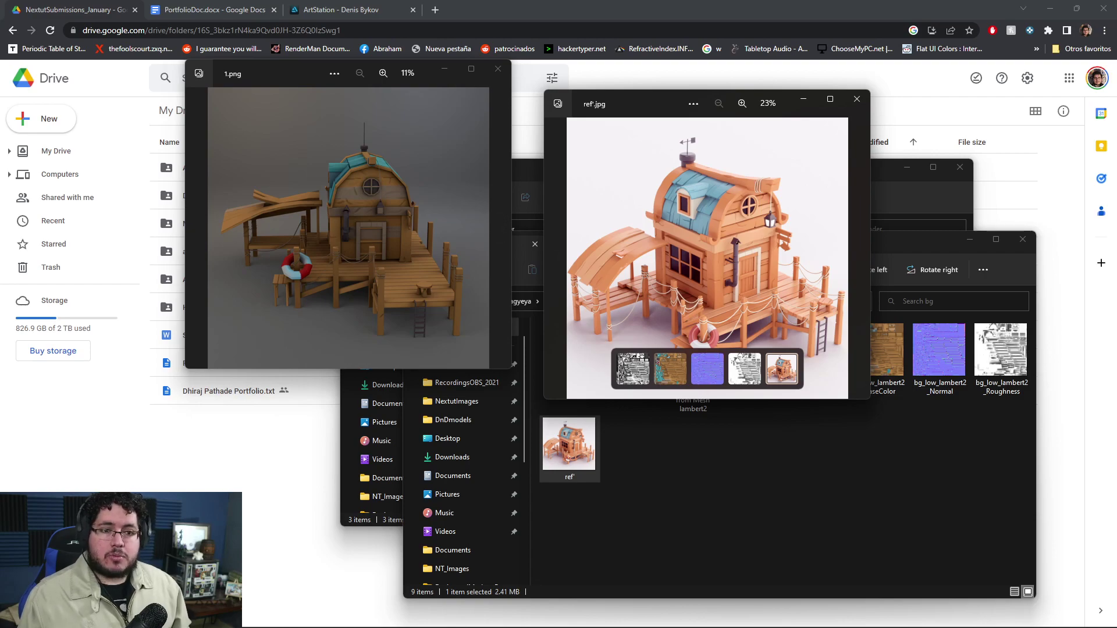
Open 2.png from the renders folder and step through the renders to wireframe.png.
{"action": "left_click", "coordinate": [669, 465]}
{"action": "double_click", "coordinate": [631, 349]}
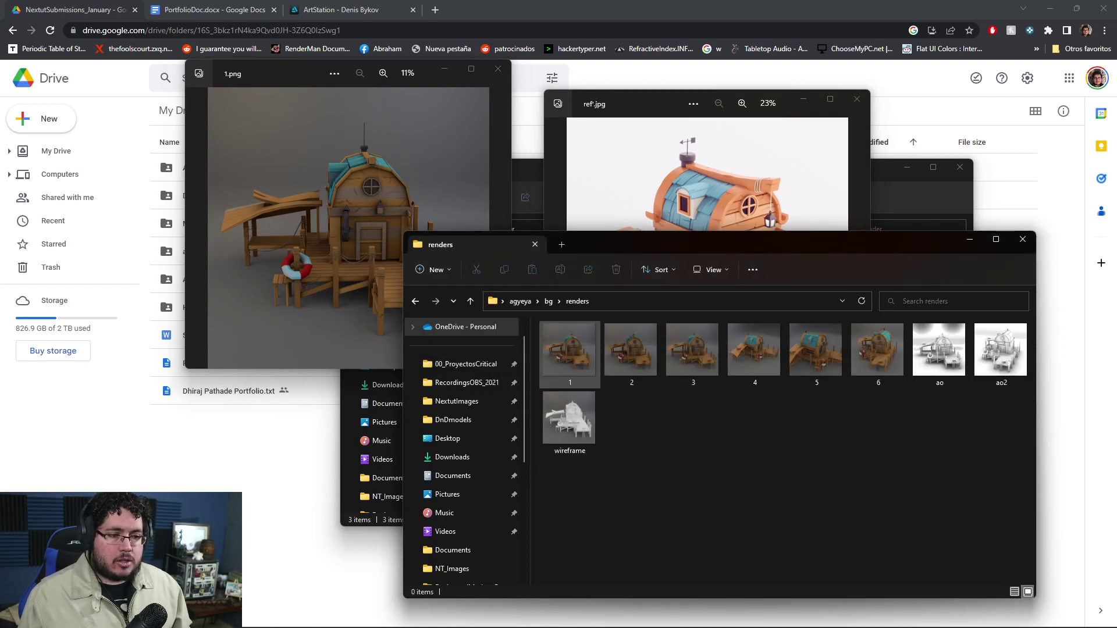
{"action": "double_click", "coordinate": [632, 349]}
{"action": "left_click", "coordinate": [633, 368]}
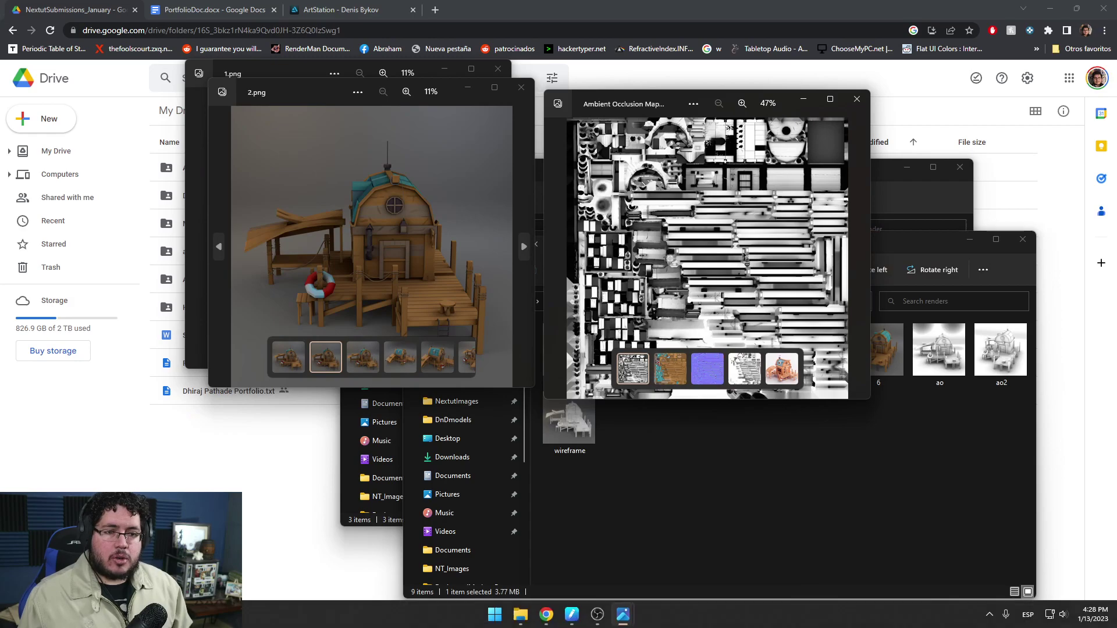
{"action": "left_click", "coordinate": [523, 247]}
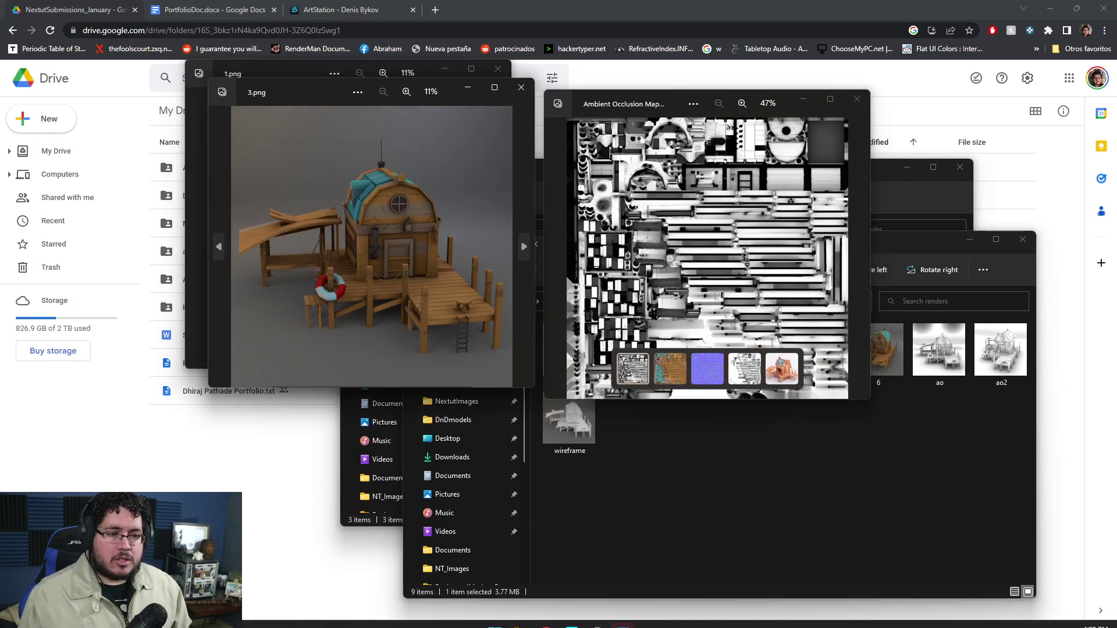
{"action": "key", "text": "Right"}
{"action": "key", "text": "Right"}
{"action": "key", "text": "Right"}
{"action": "key", "text": "Right"}
{"action": "key", "text": "Right"}
{"action": "key", "text": "Right"}
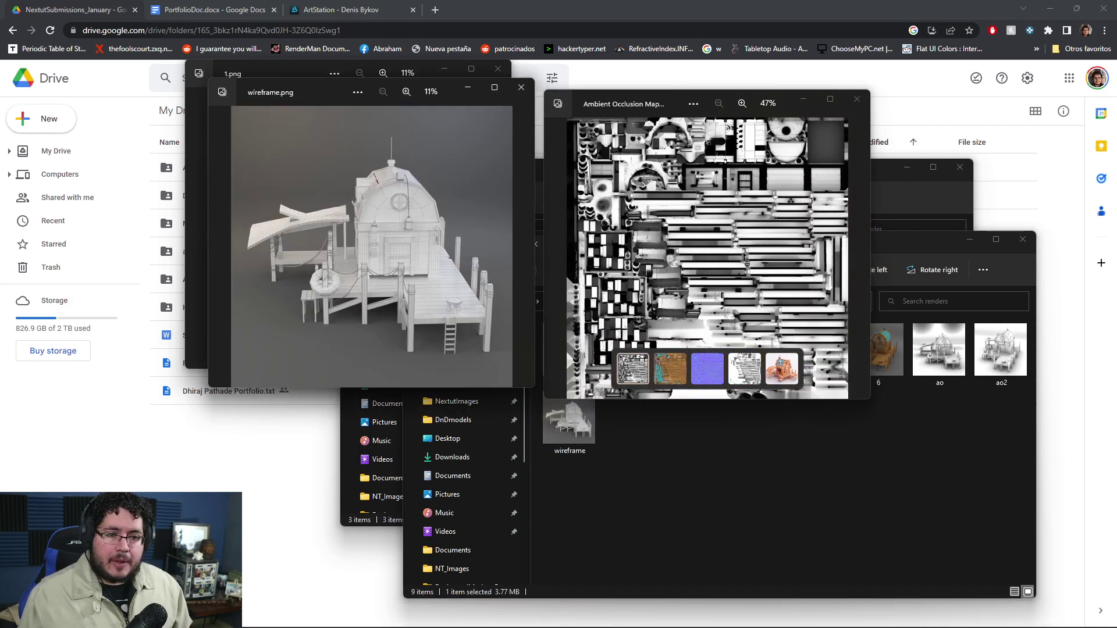
Zoom into the ambient occlusion map and compare the ao.png and ao2.png renders.
{"action": "scroll", "coordinate": [800, 250], "scroll_direction": "up", "scroll_amount": 8}
{"action": "left_click", "coordinate": [800, 250]}
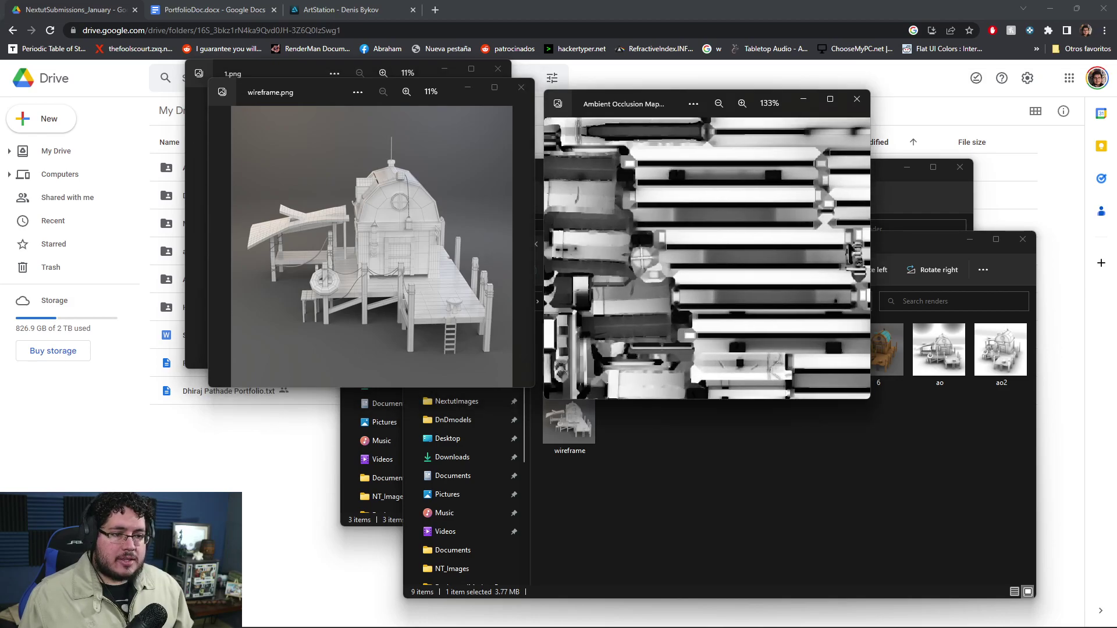
{"action": "scroll", "coordinate": [800, 252], "scroll_direction": "down", "scroll_amount": 3}
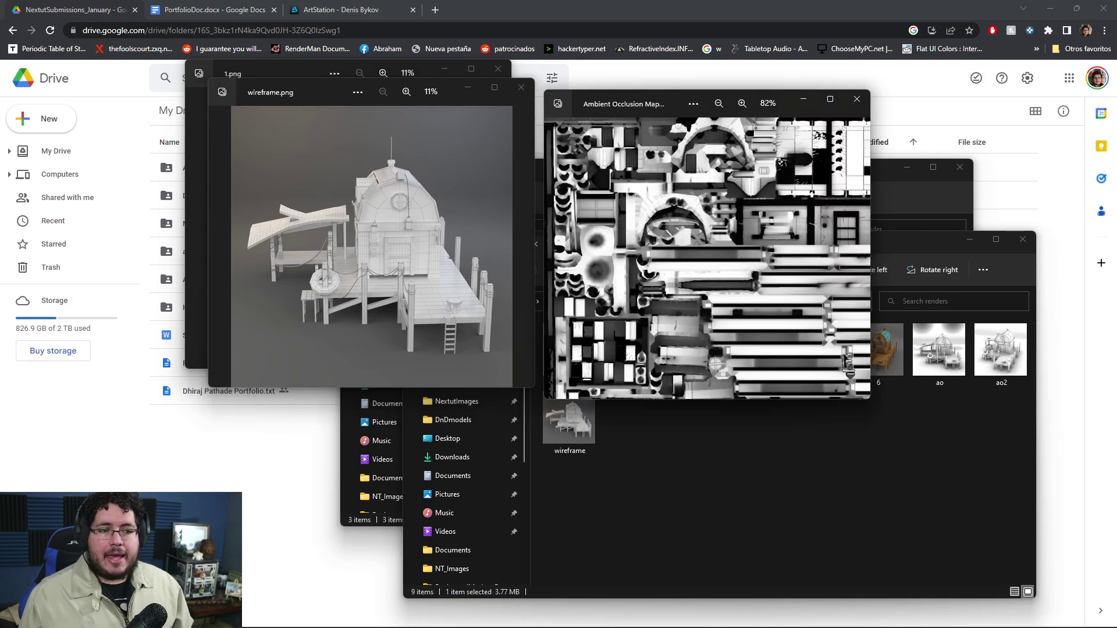
{"action": "scroll", "coordinate": [707, 258], "scroll_direction": "down", "scroll_amount": 4}
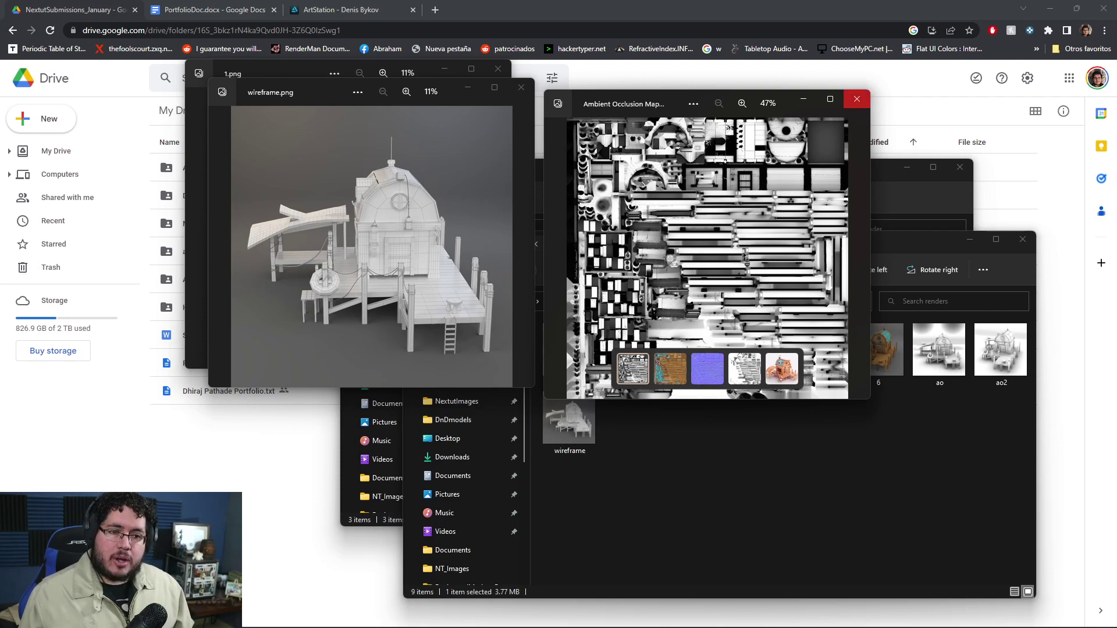
{"action": "scroll", "coordinate": [396, 300], "scroll_direction": "up", "scroll_amount": 4}
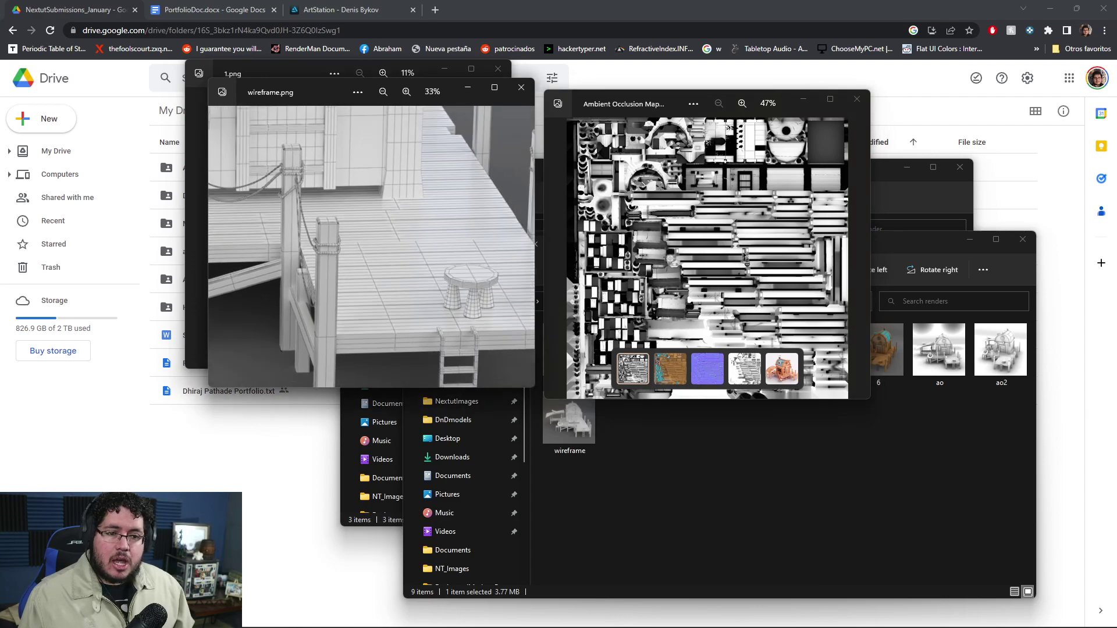
{"action": "key", "text": "Left"}
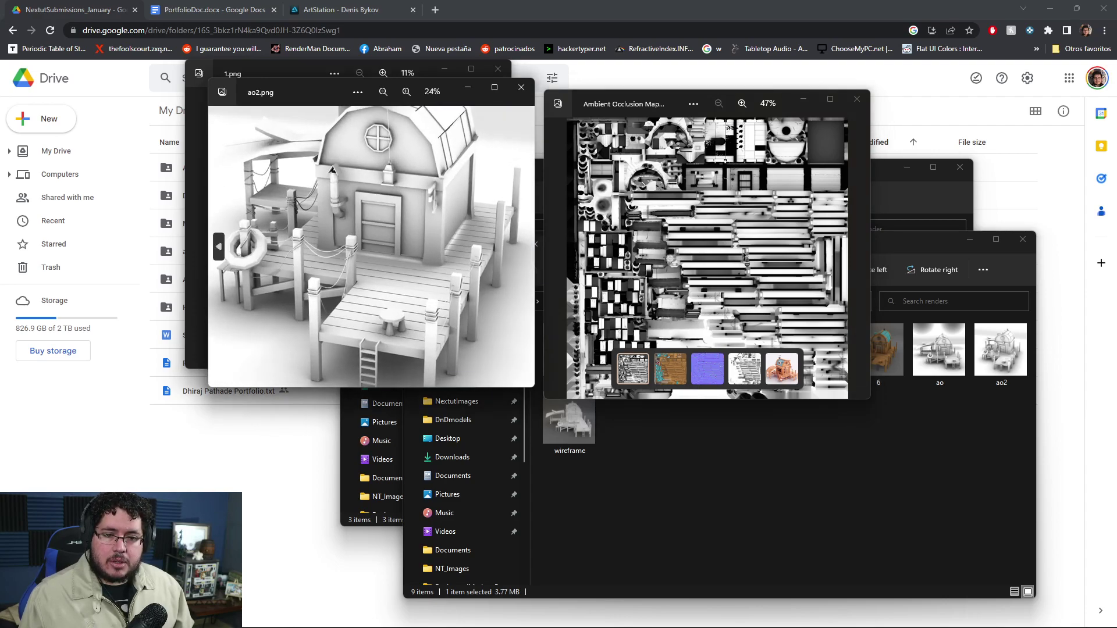
{"action": "key", "text": "Left"}
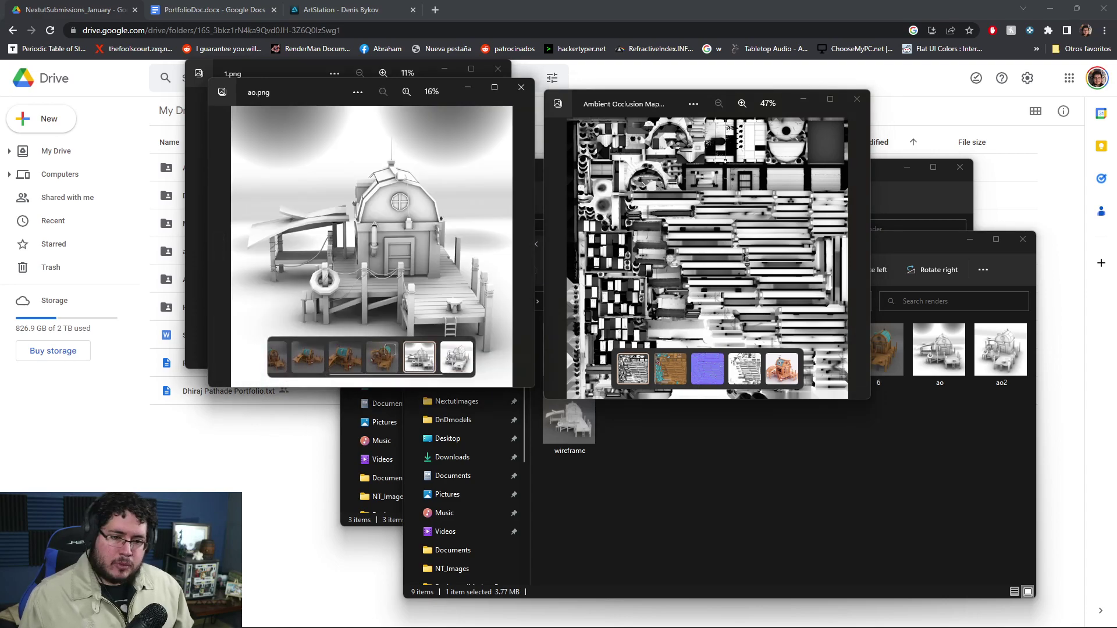
{"action": "key", "text": "Left"}
{"action": "key", "text": "Right"}
{"action": "scroll", "coordinate": [349, 208], "scroll_direction": "up", "scroll_amount": 3}
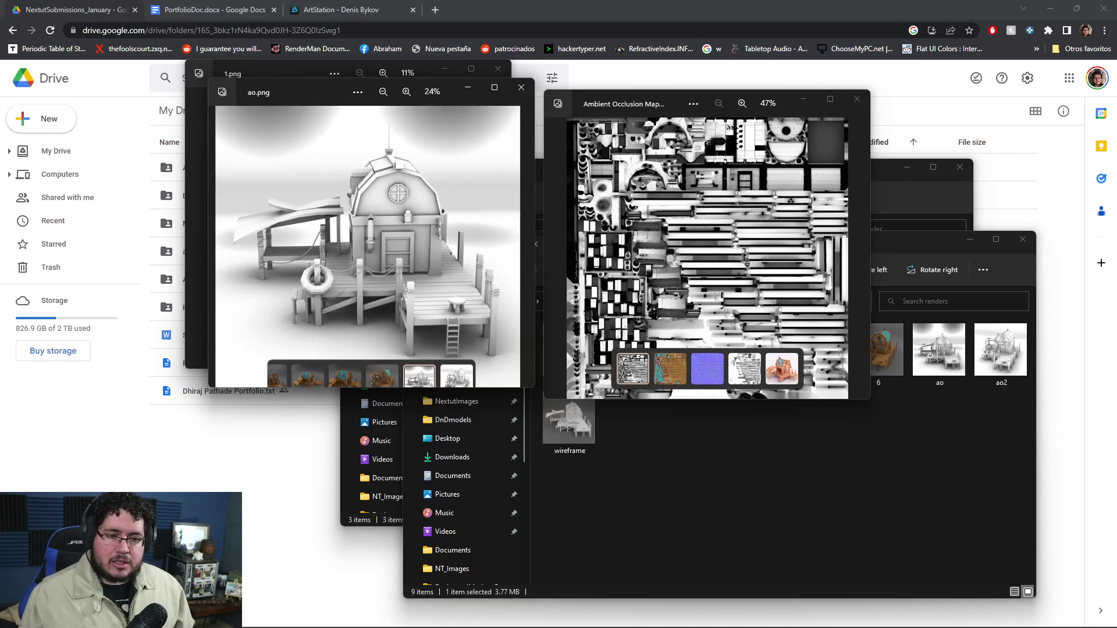
{"action": "key", "text": "Right"}
{"action": "key", "text": "Right"}
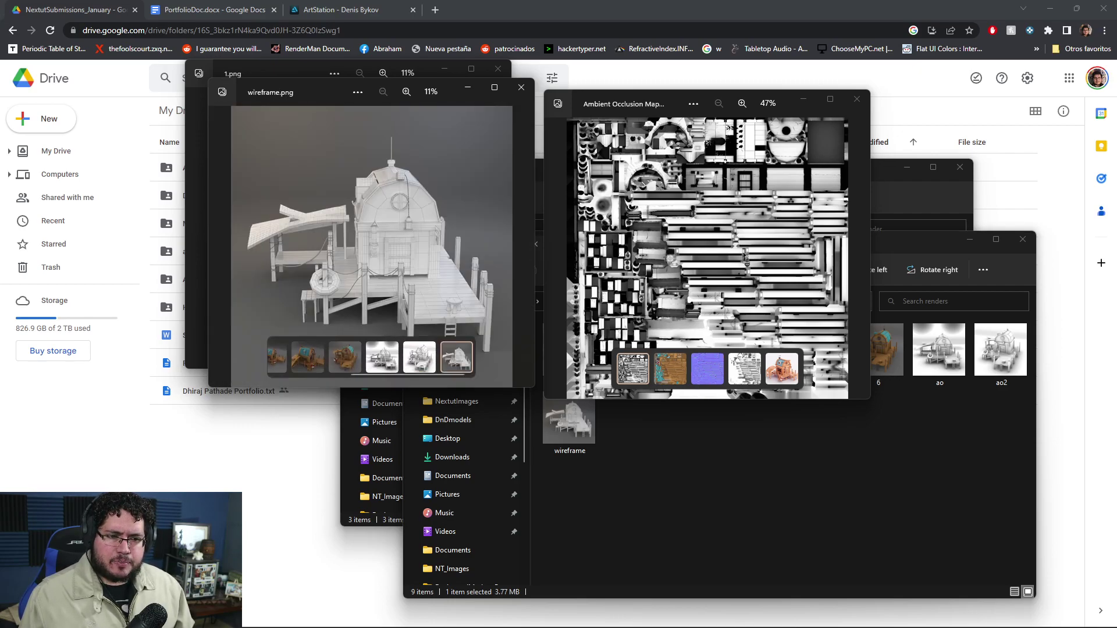
{"action": "scroll", "coordinate": [348, 207], "scroll_direction": "up", "scroll_amount": 5}
{"action": "scroll", "coordinate": [371, 246], "scroll_direction": "down", "scroll_amount": 3}
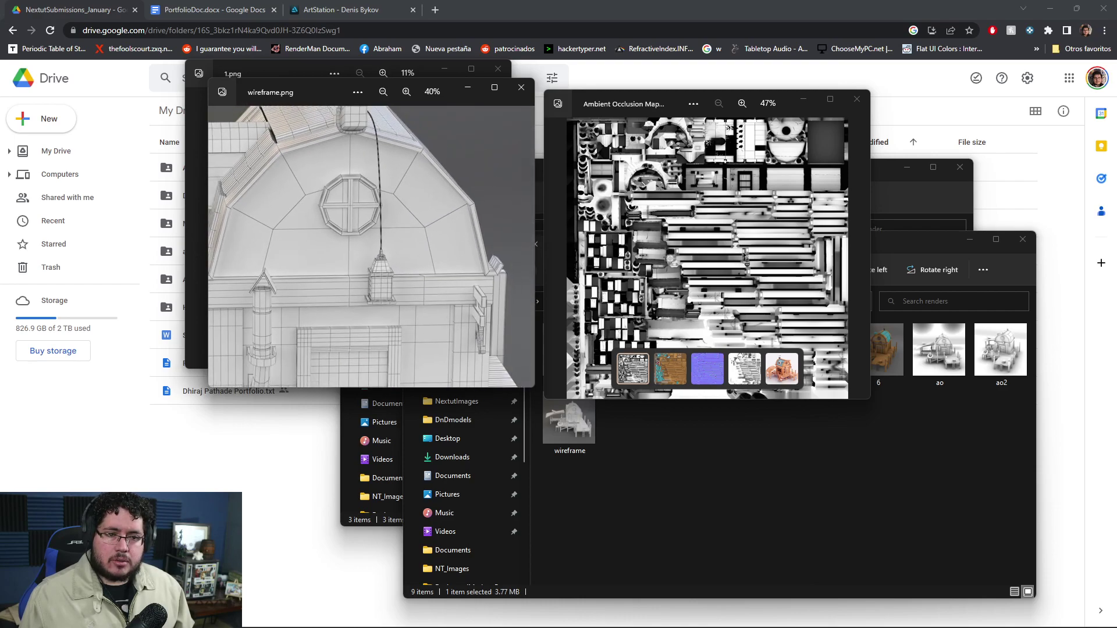
Pan the zoomed wireframe across the roof top, porch, posts and life ring.
{"action": "left_click_drag", "start_coordinate": [373, 244], "coordinate": [486, 327]}
{"action": "scroll", "coordinate": [389, 243], "scroll_direction": "up", "scroll_amount": 5}
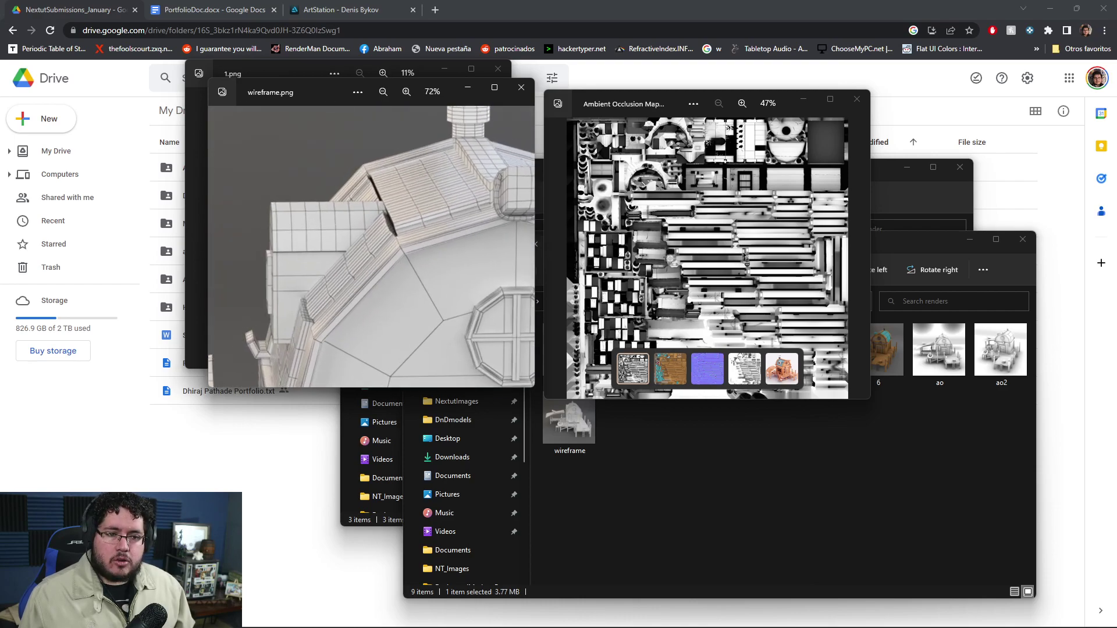
{"action": "scroll", "coordinate": [389, 244], "scroll_direction": "down", "scroll_amount": 5}
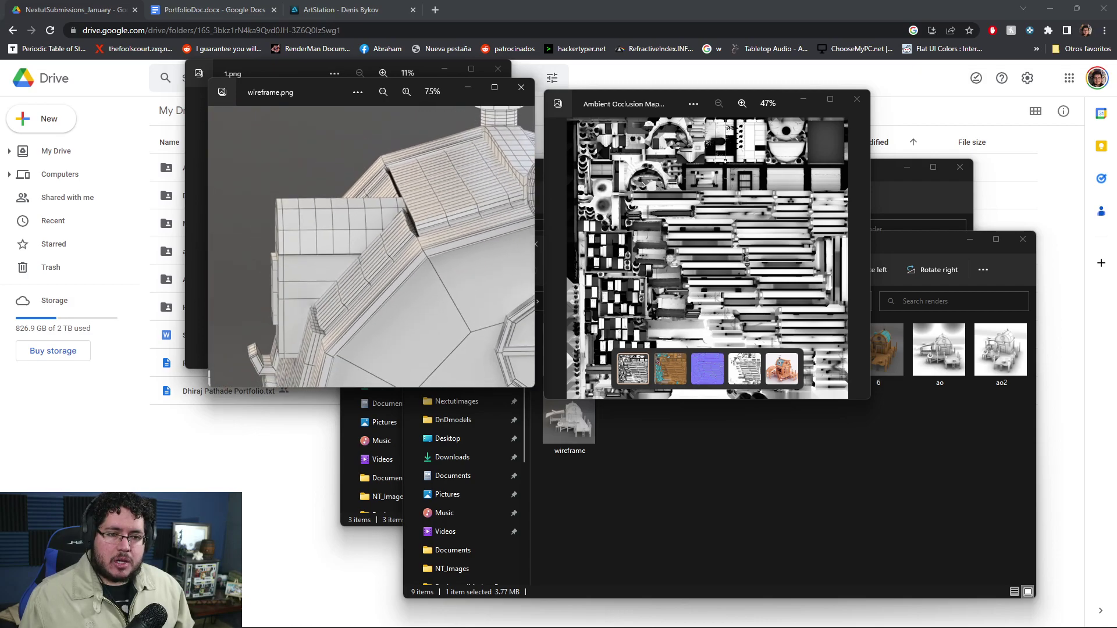
{"action": "left_click_drag", "start_coordinate": [388, 244], "coordinate": [373, 175]}
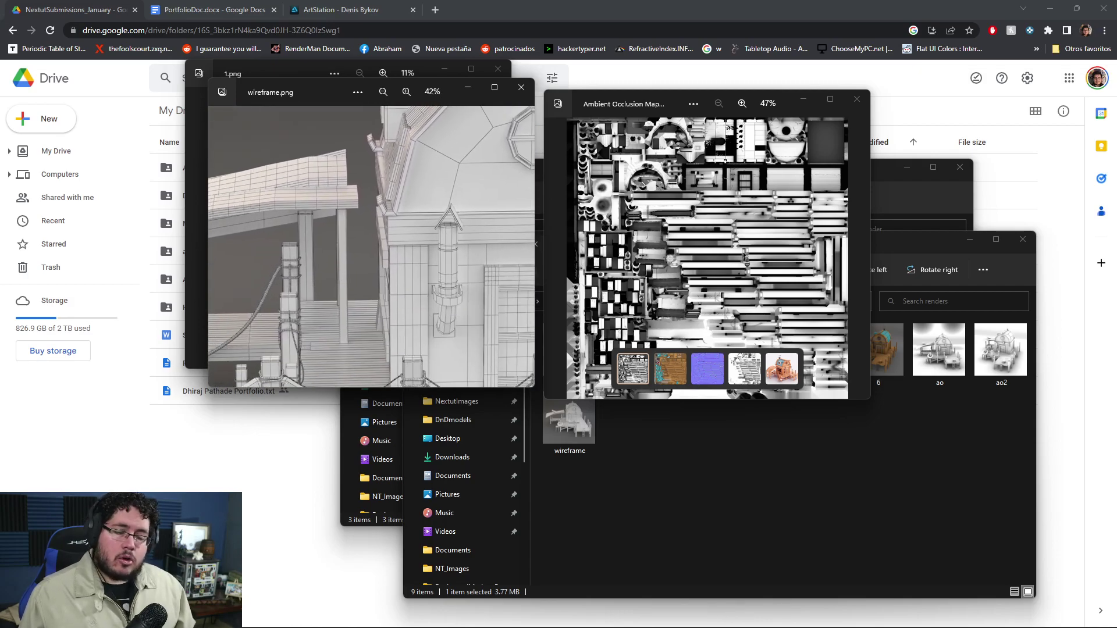
{"action": "scroll", "coordinate": [372, 175], "scroll_direction": "down", "scroll_amount": 2}
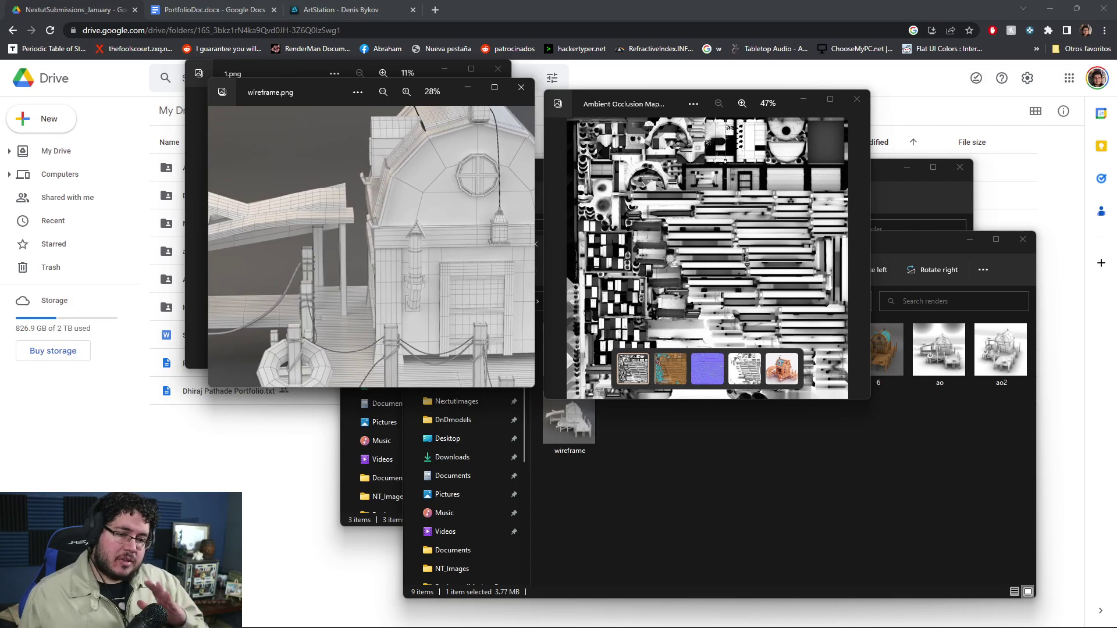
{"action": "left_click_drag", "start_coordinate": [373, 174], "coordinate": [349, 122]}
{"action": "scroll", "coordinate": [349, 122], "scroll_direction": "down", "scroll_amount": 4}
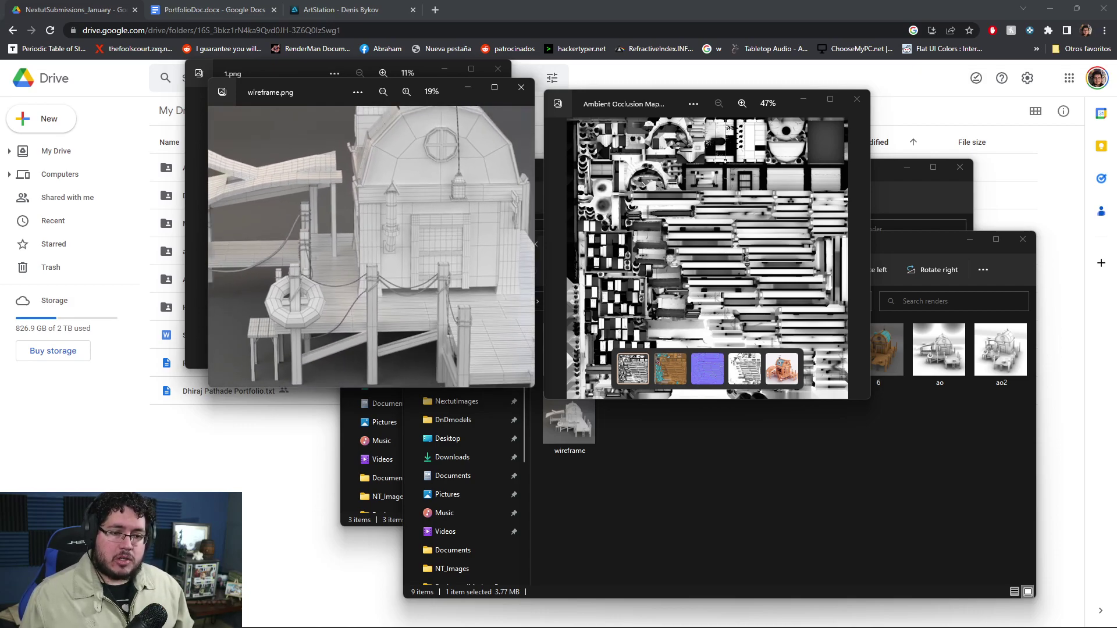
Close the wireframe and ambient occlusion images and return to the bg folder.
{"action": "left_click", "coordinate": [521, 87]}
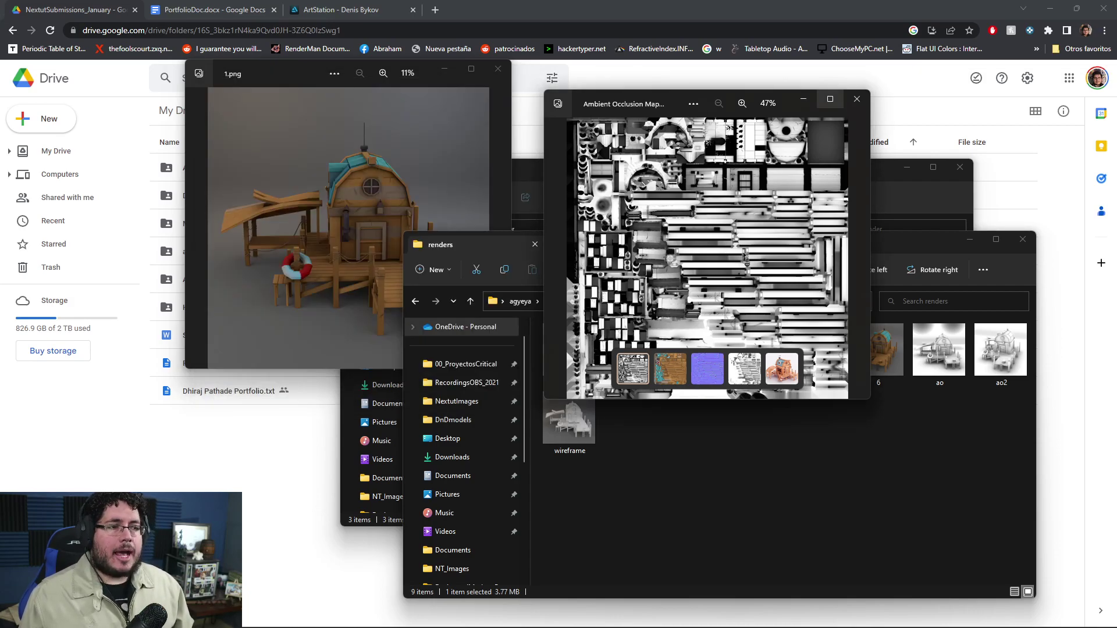
{"action": "left_click", "coordinate": [857, 99]}
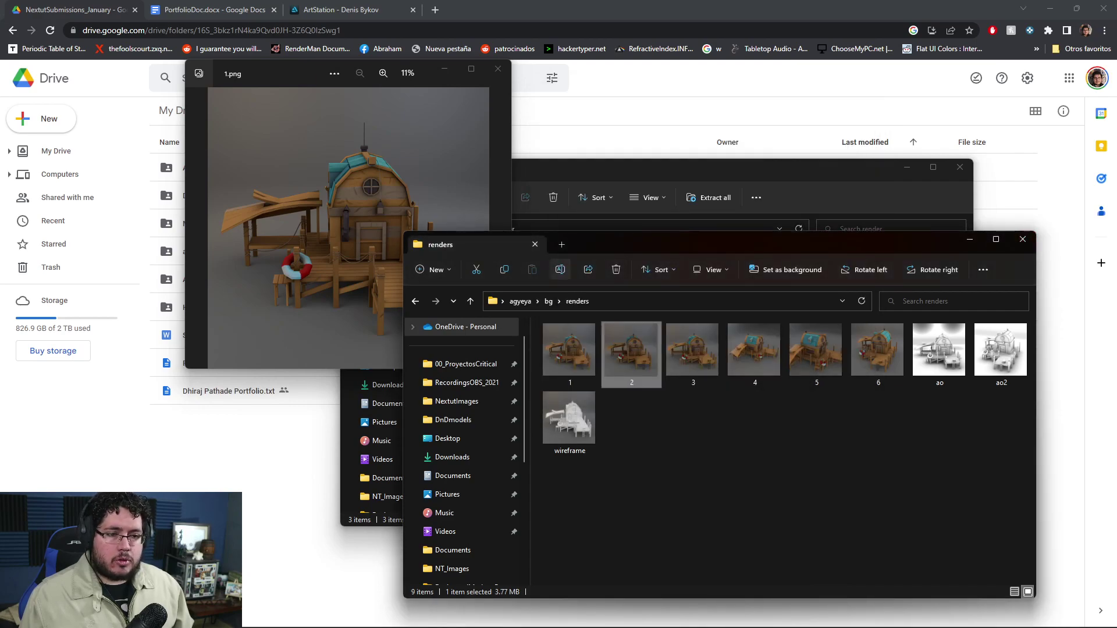
{"action": "left_click", "coordinate": [547, 300]}
Close the building render and open the car renders folder, stepping through to the c4 image.
{"action": "left_click", "coordinate": [498, 68]}
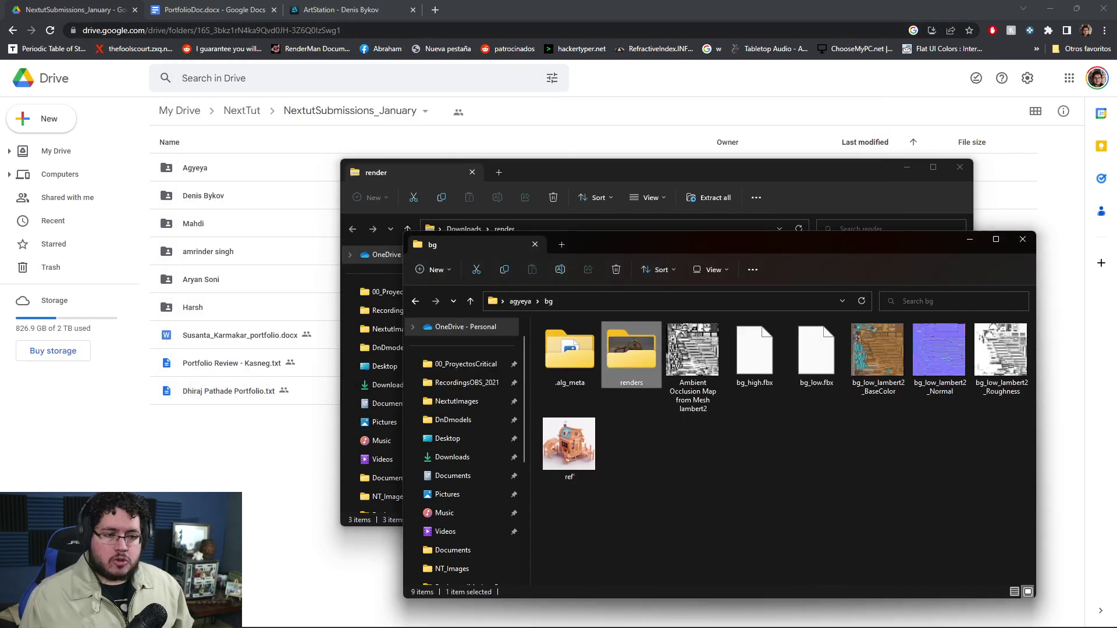
{"action": "left_click", "coordinate": [520, 300]}
{"action": "double_click", "coordinate": [570, 361]}
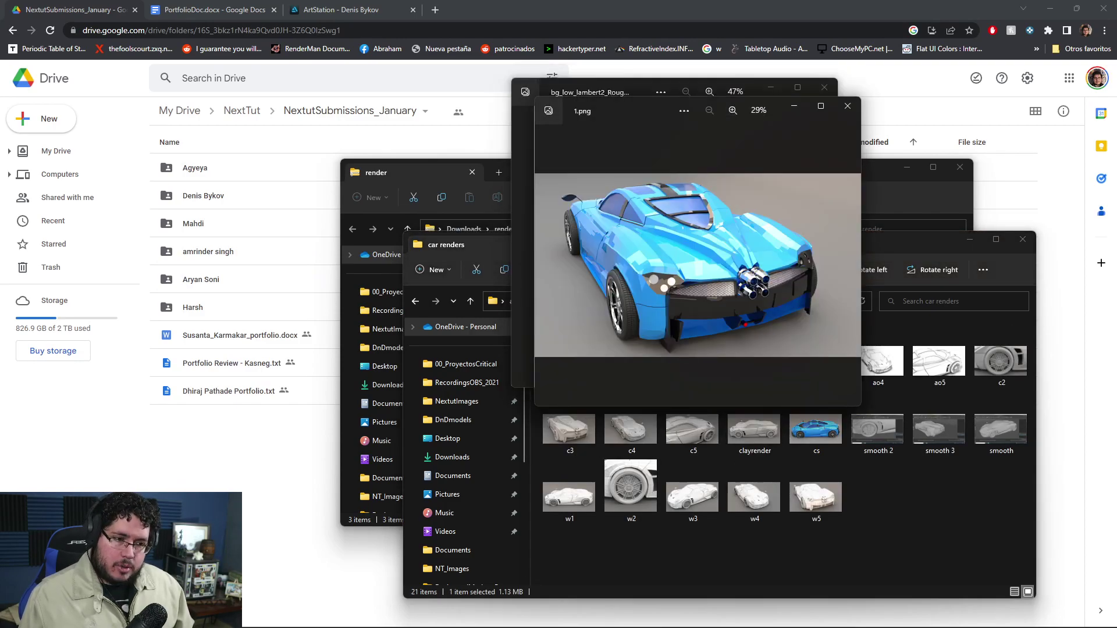
{"action": "key", "text": "Right"}
{"action": "key", "text": "Right"}
{"action": "key", "text": "Right"}
{"action": "key", "text": "Right"}
{"action": "key", "text": "Right"}
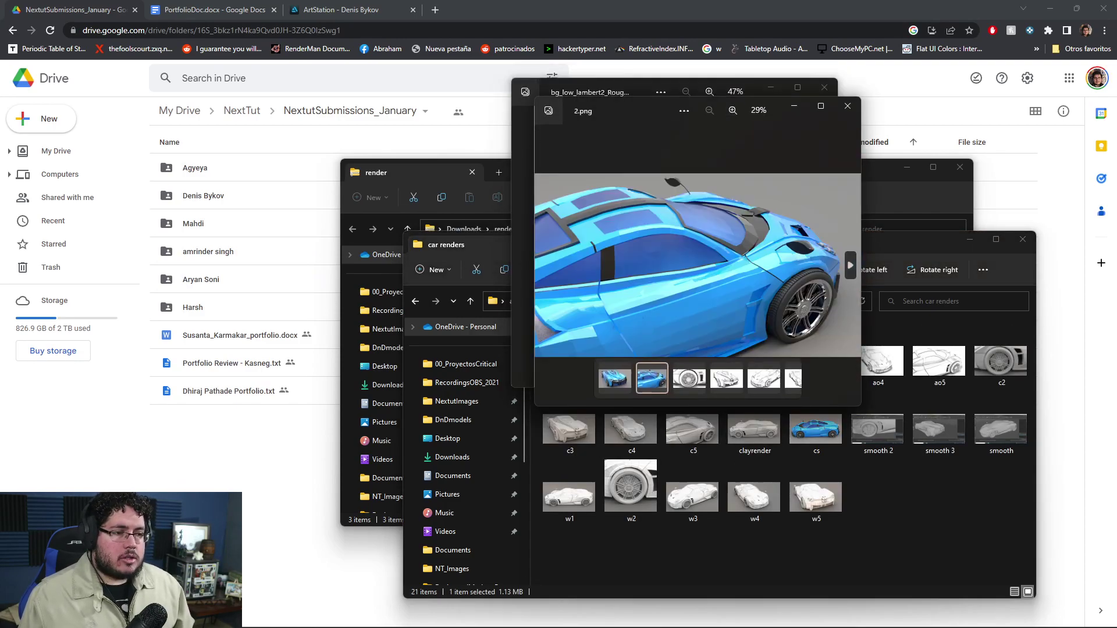
{"action": "key", "text": "Right"}
{"action": "key", "text": "Right"}
{"action": "key", "text": "Right"}
{"action": "key", "text": "Right"}
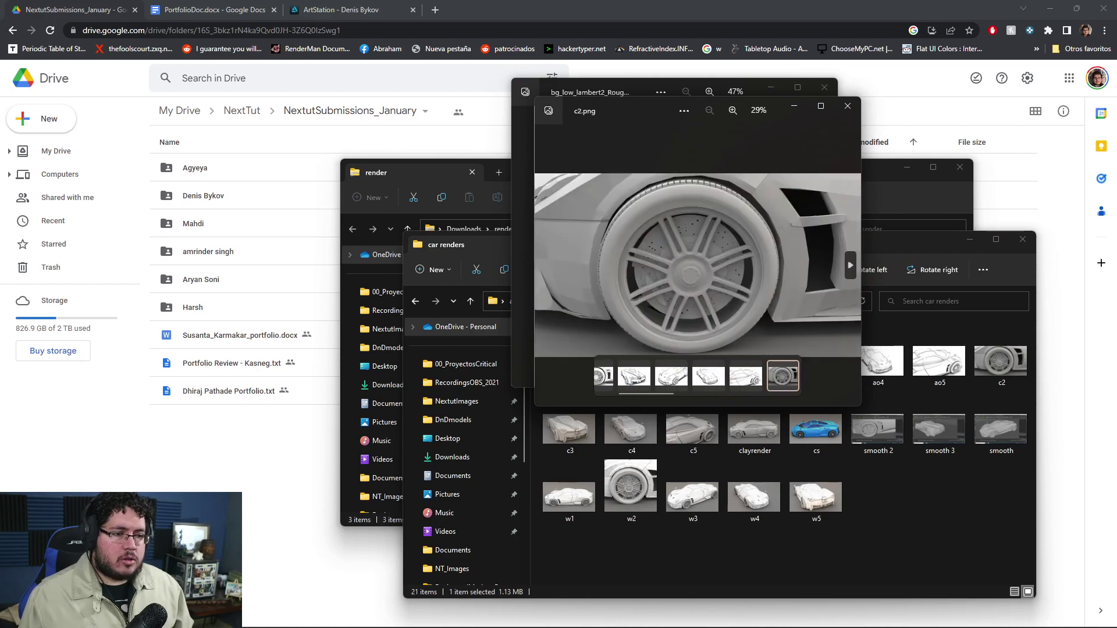
Inspect the cs blue car, smooth 2, render 1 and clay render images, closing each viewer.
{"action": "double_click", "coordinate": [816, 429]}
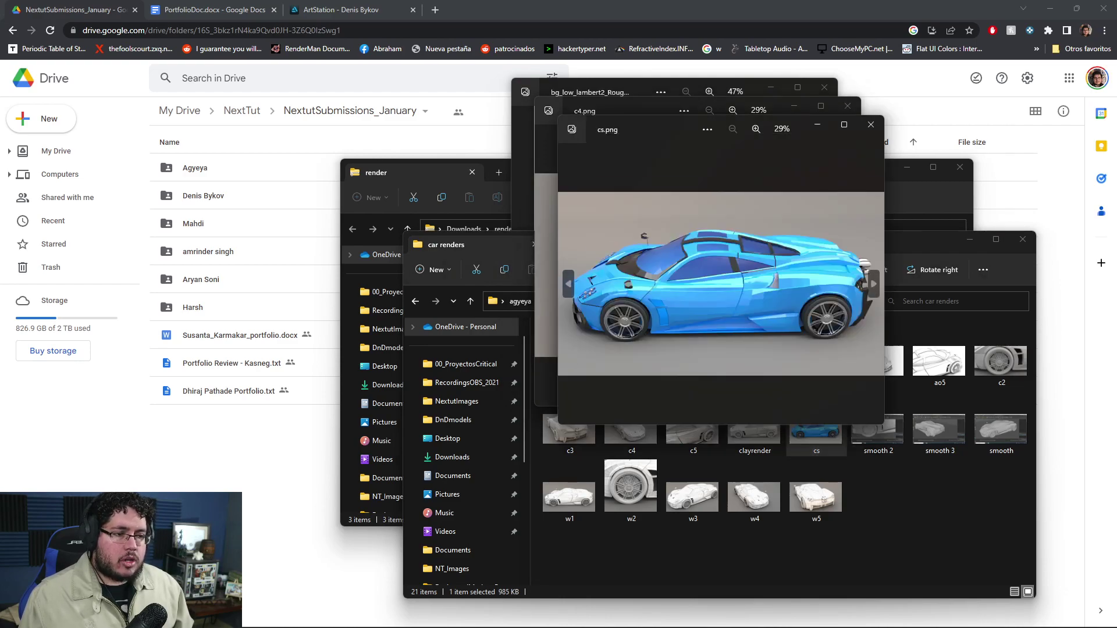
{"action": "key", "text": "Right"}
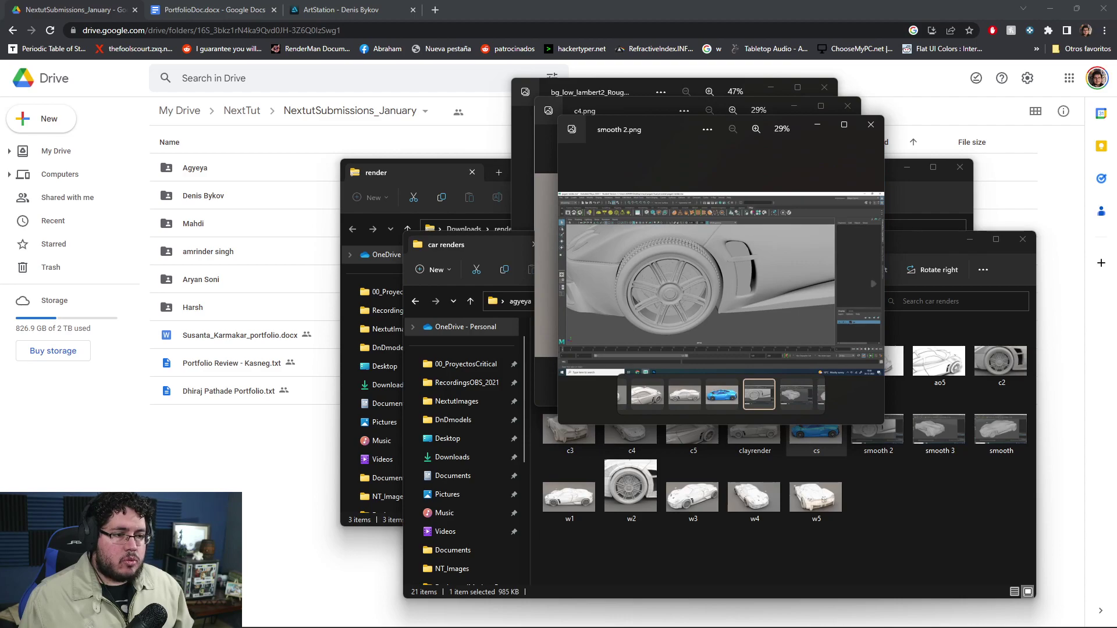
{"action": "left_click", "coordinate": [871, 124]}
{"action": "left_click", "coordinate": [847, 105]}
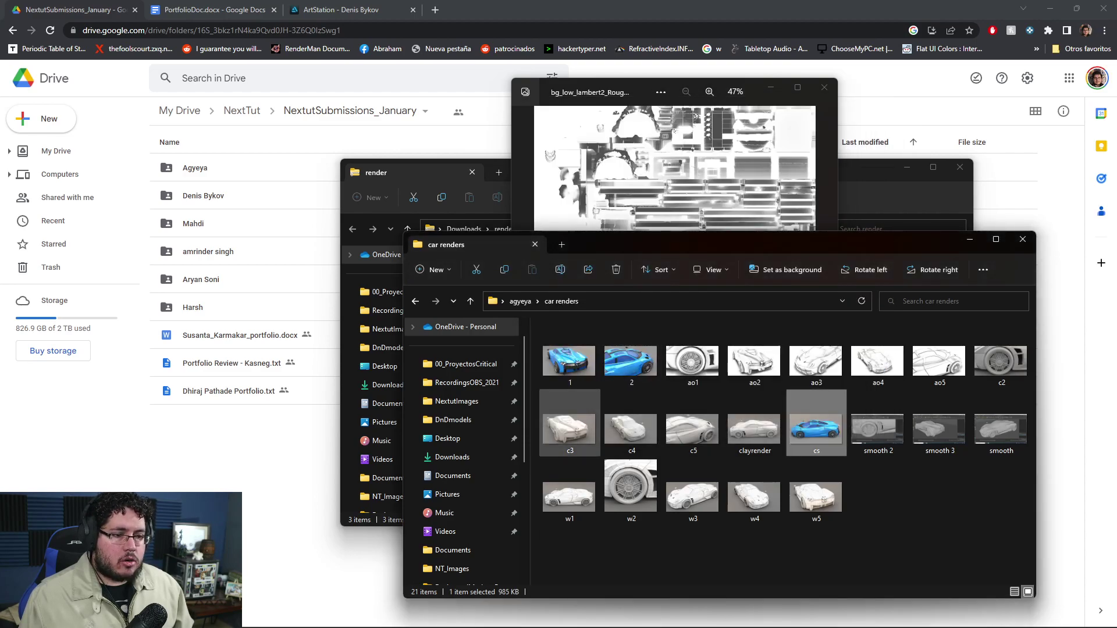
{"action": "double_click", "coordinate": [569, 360]}
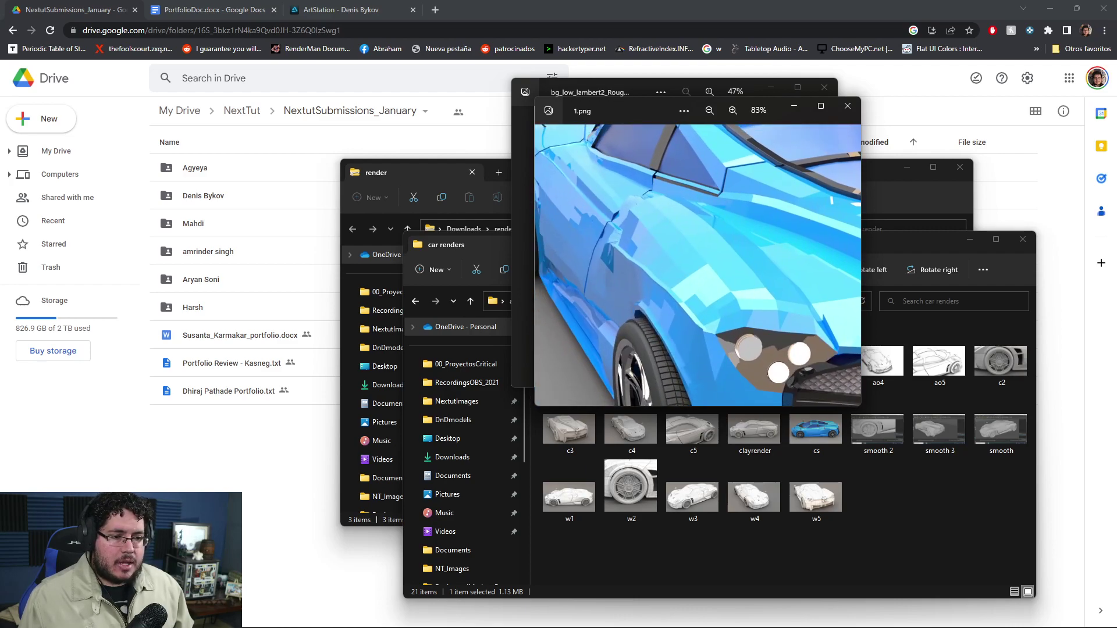
{"action": "double_click", "coordinate": [755, 430]}
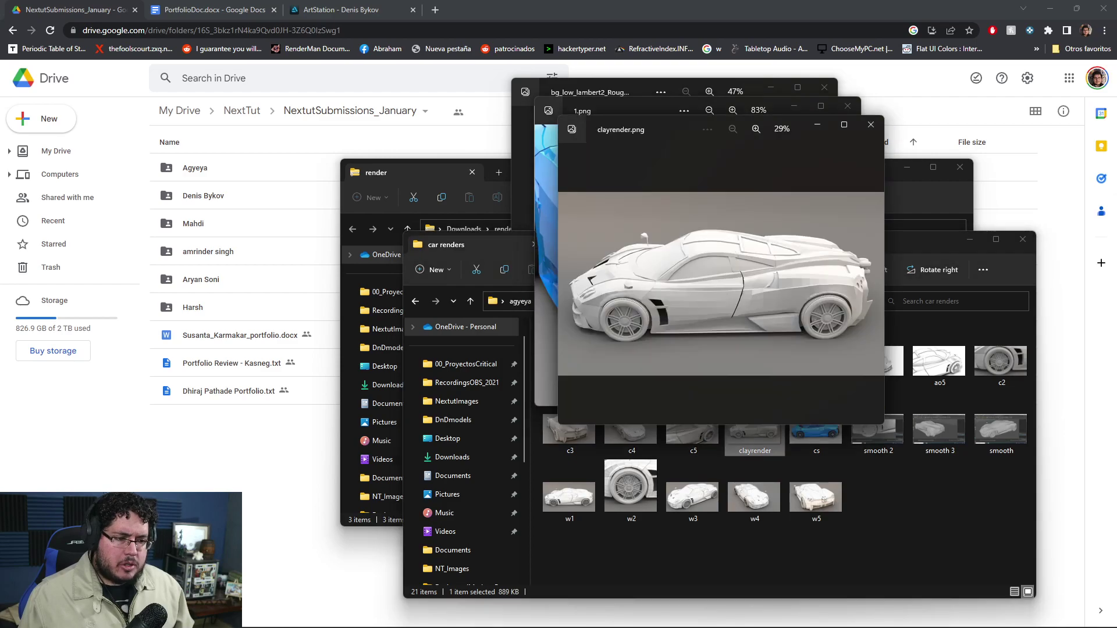
{"action": "left_click", "coordinate": [871, 124]}
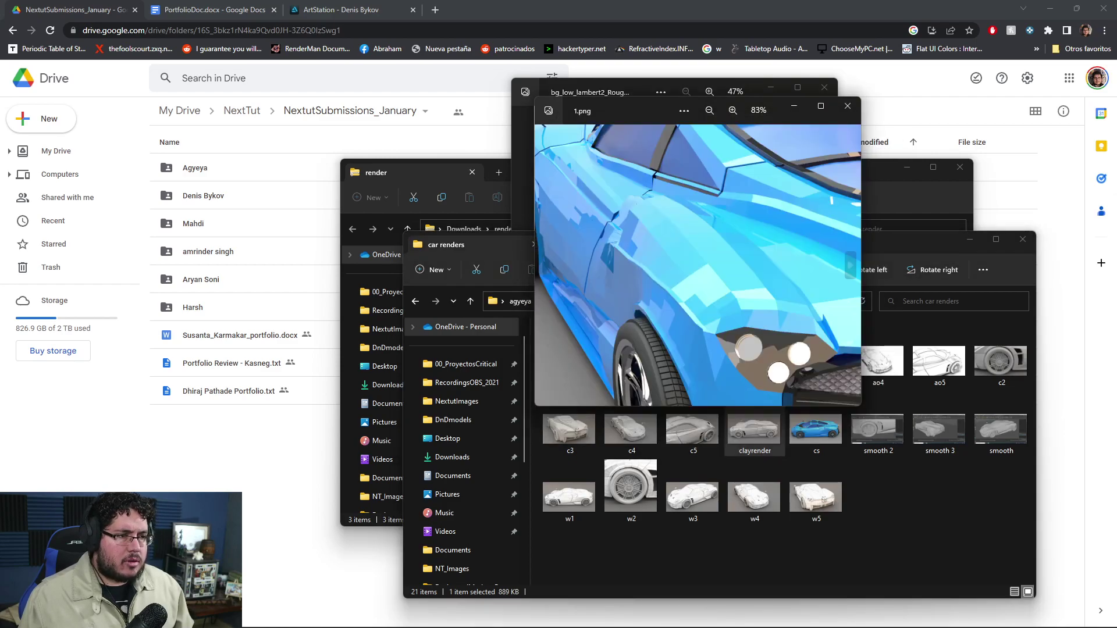
Zoom into the ao5 and ao4 ambient occlusion renders, then close them.
{"action": "double_click", "coordinate": [938, 363]}
{"action": "scroll", "coordinate": [683, 337], "scroll_direction": "up", "scroll_amount": 5}
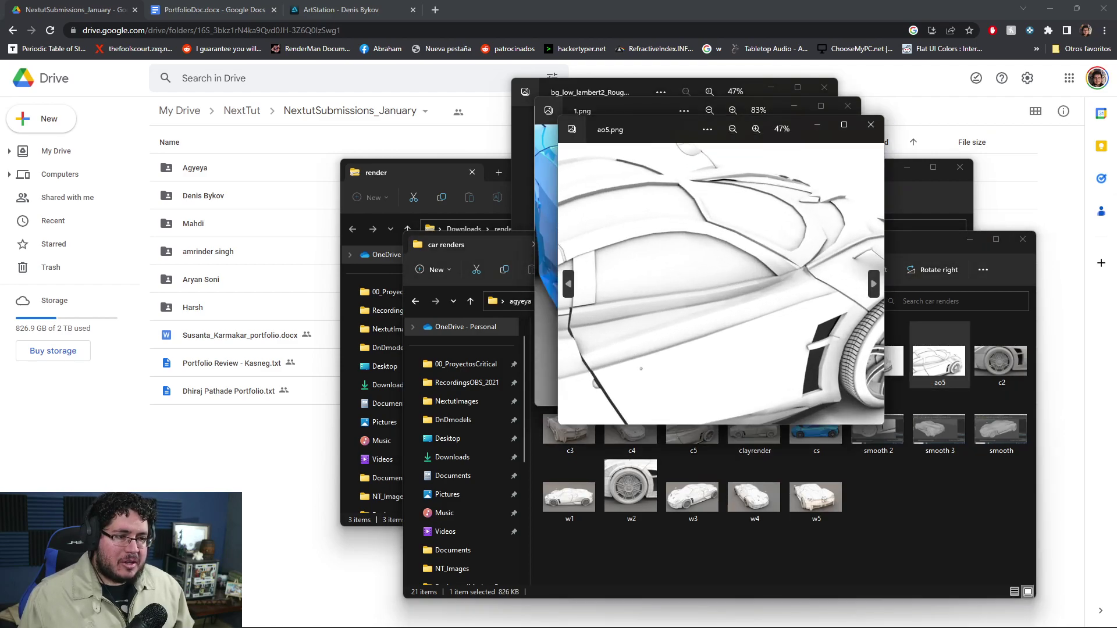
{"action": "key", "text": "Left"}
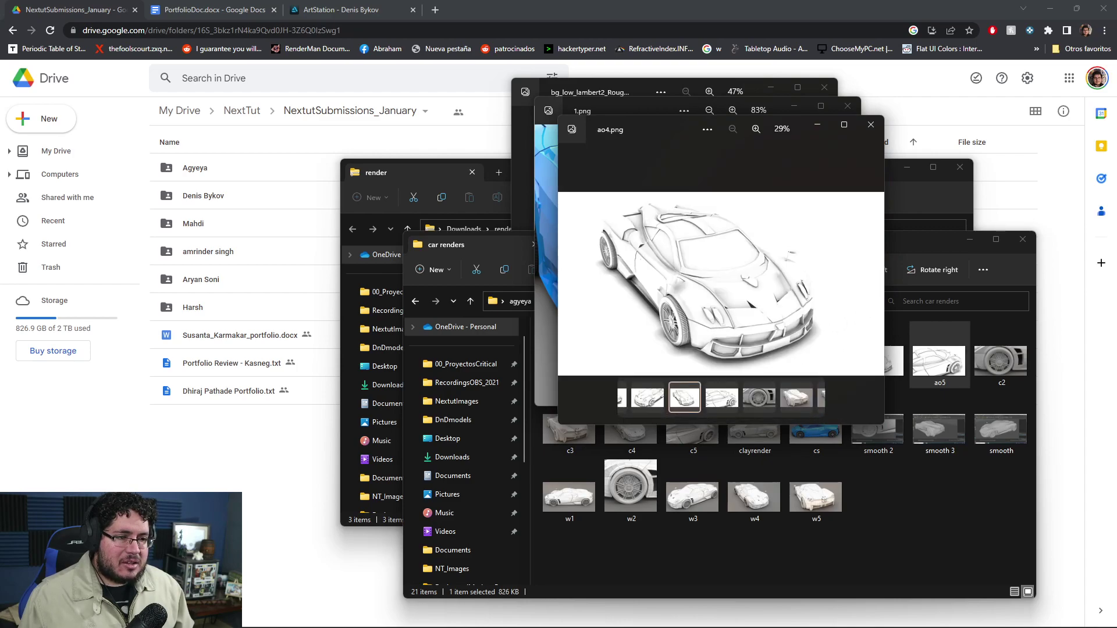
{"action": "scroll", "coordinate": [644, 337], "scroll_direction": "up", "scroll_amount": 5}
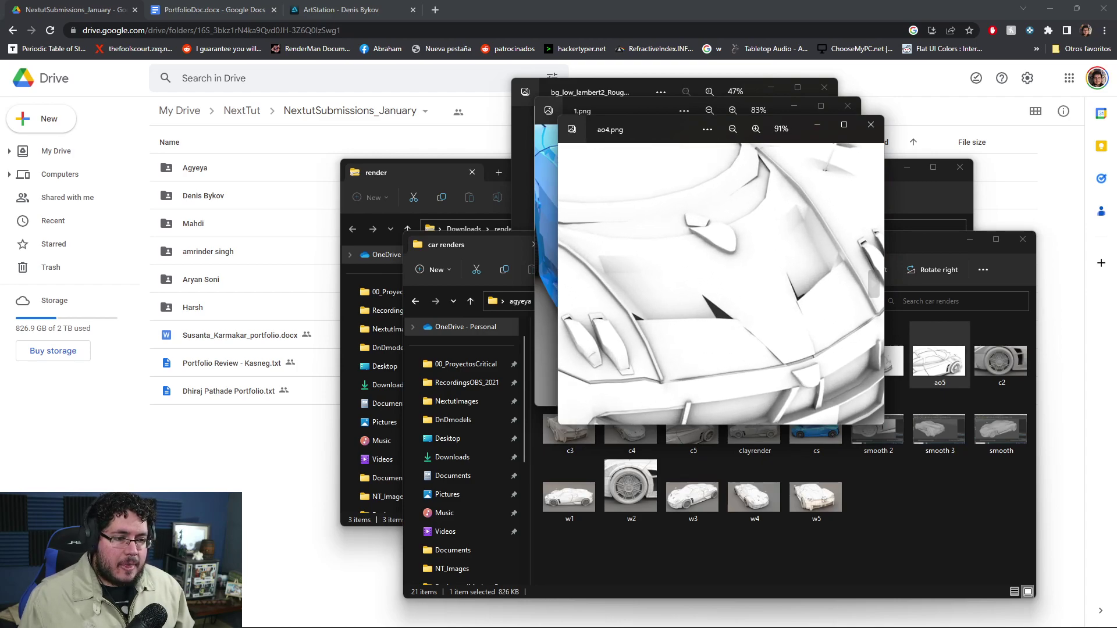
{"action": "left_click", "coordinate": [871, 125]}
Zoom and pan the c2 wheel close-up to the fender, then close the remaining viewers.
{"action": "double_click", "coordinate": [1000, 361]}
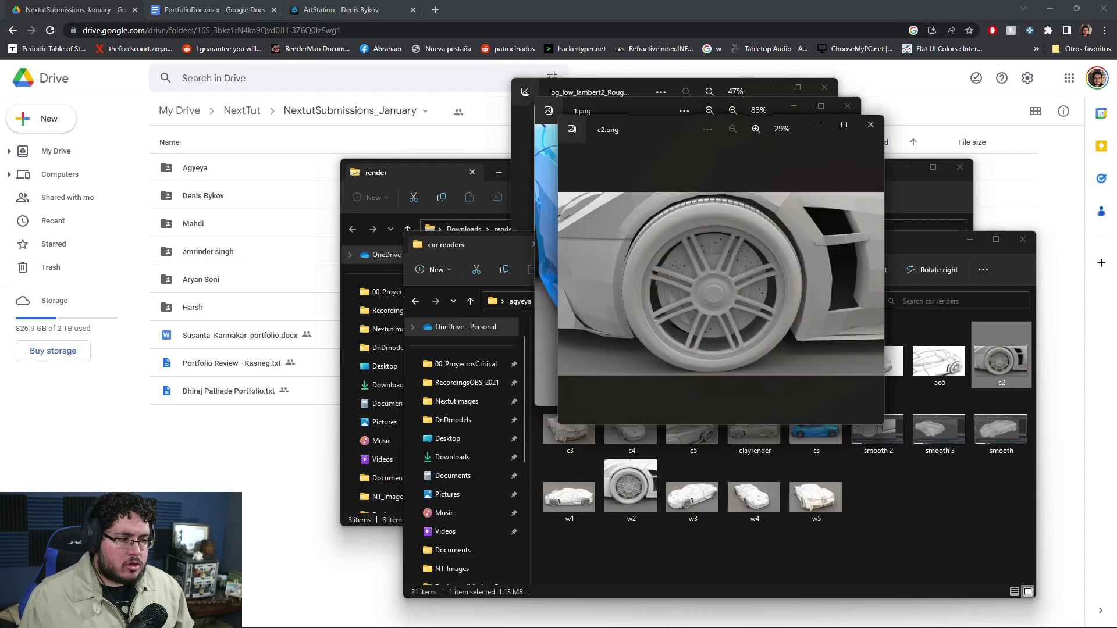
{"action": "scroll", "coordinate": [721, 283], "scroll_direction": "up", "scroll_amount": 5}
{"action": "left_click_drag", "start_coordinate": [720, 283], "coordinate": [855, 347]}
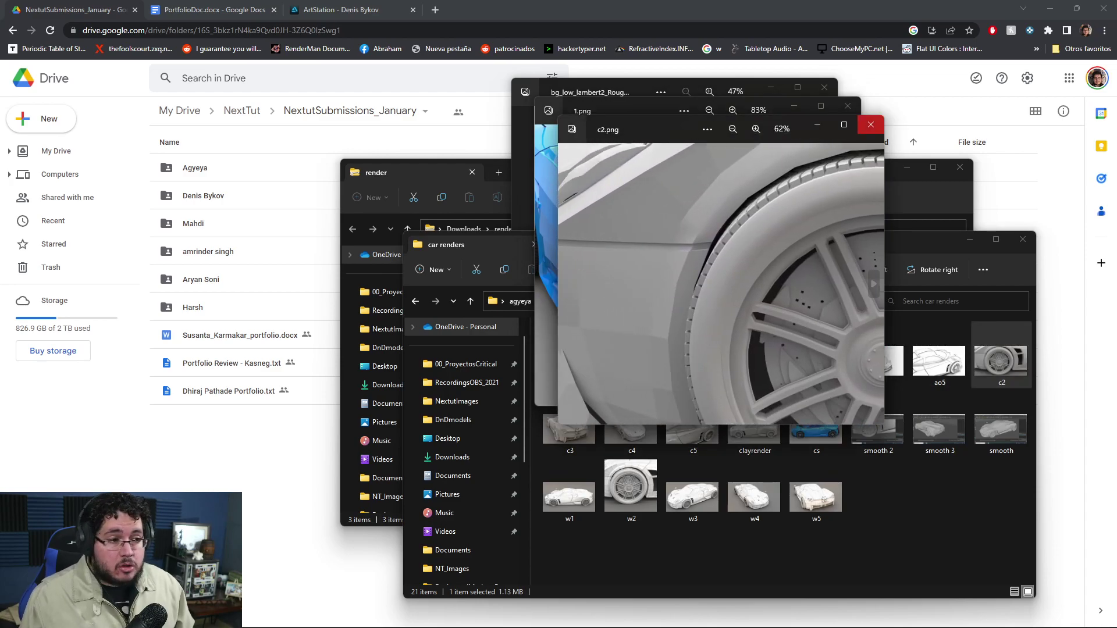
{"action": "left_click", "coordinate": [871, 125]}
{"action": "left_click", "coordinate": [848, 106]}
Close the roughness map and zoom around the w3 wireframe render before closing it.
{"action": "left_click", "coordinate": [823, 87]}
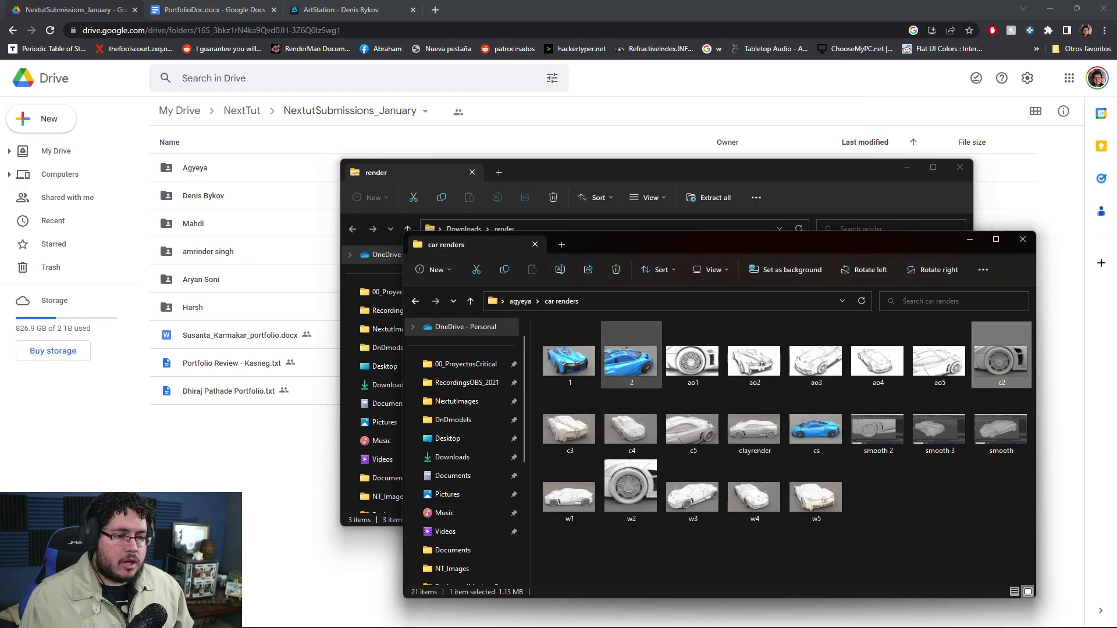
{"action": "left_click", "coordinate": [631, 486]}
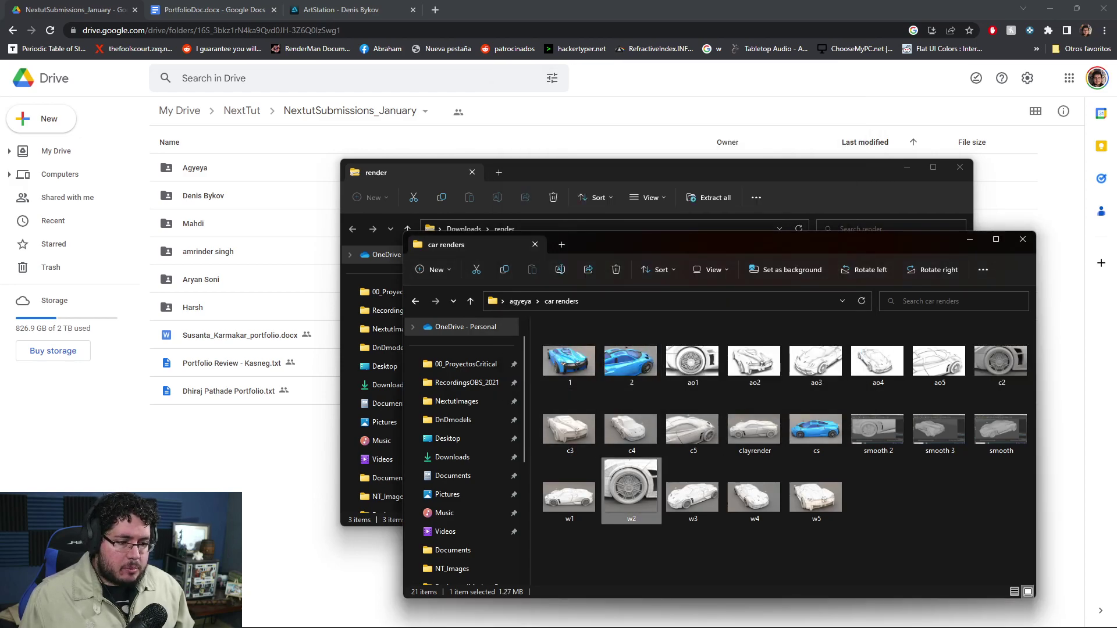
{"action": "double_click", "coordinate": [692, 498]}
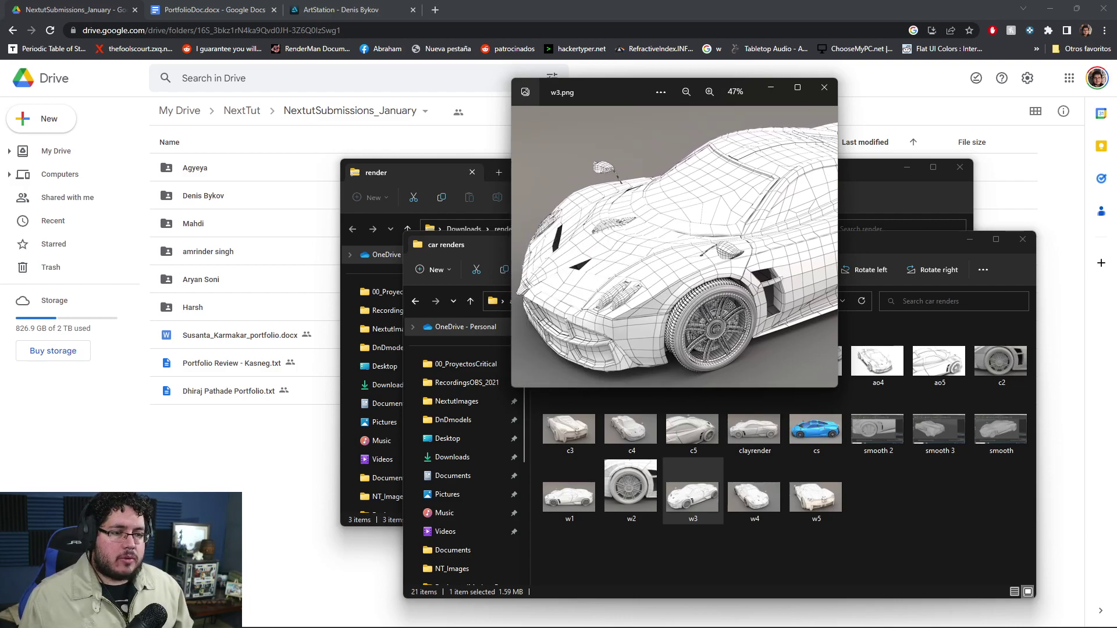
{"action": "scroll", "coordinate": [675, 244], "scroll_direction": "up", "scroll_amount": 2}
{"action": "scroll", "coordinate": [675, 244], "scroll_direction": "up", "scroll_amount": 5}
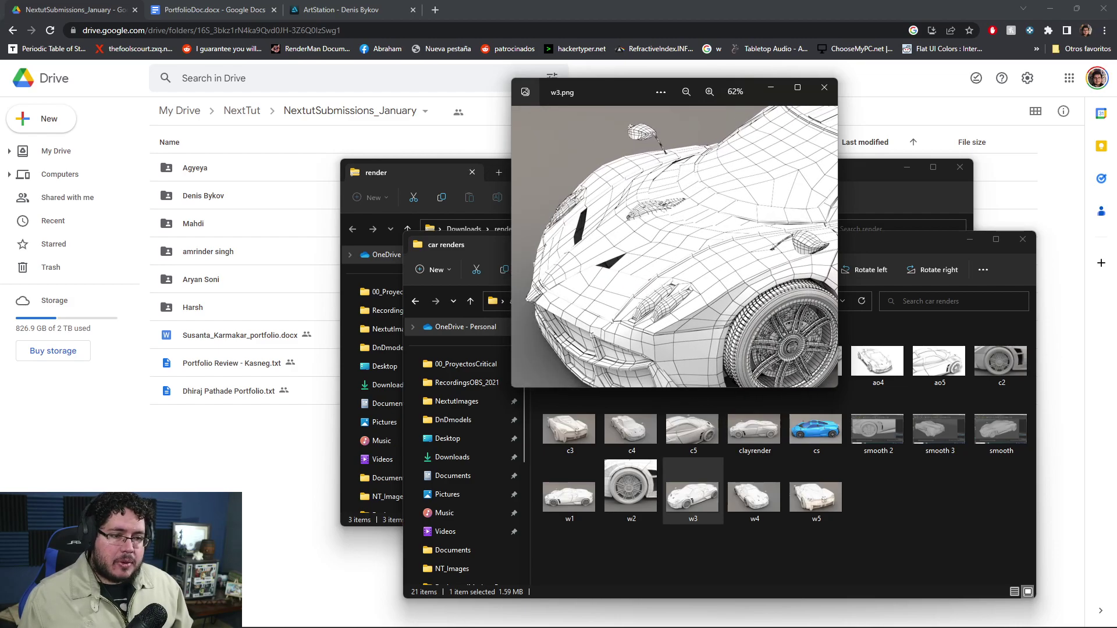
{"action": "scroll", "coordinate": [675, 245], "scroll_direction": "down", "scroll_amount": 2}
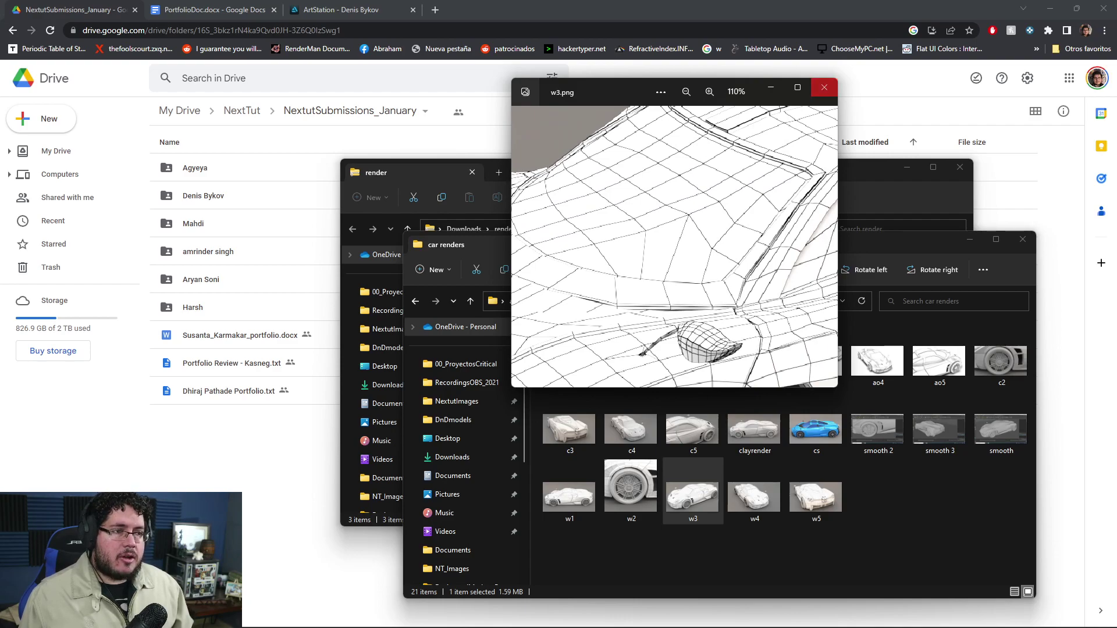
{"action": "left_click", "coordinate": [824, 87]}
Open the cs blue car render and zoom in and out on it.
{"action": "left_click", "coordinate": [816, 429]}
{"action": "key", "text": "Return"}
{"action": "scroll", "coordinate": [674, 245], "scroll_direction": "up", "scroll_amount": 4}
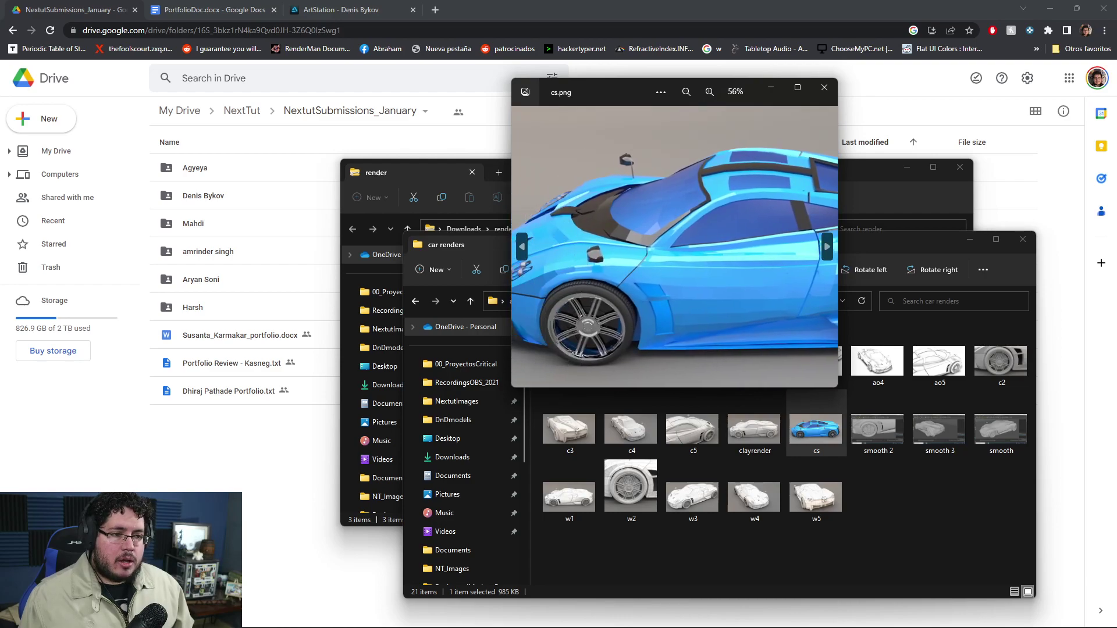
{"action": "scroll", "coordinate": [675, 245], "scroll_direction": "down", "scroll_amount": 1}
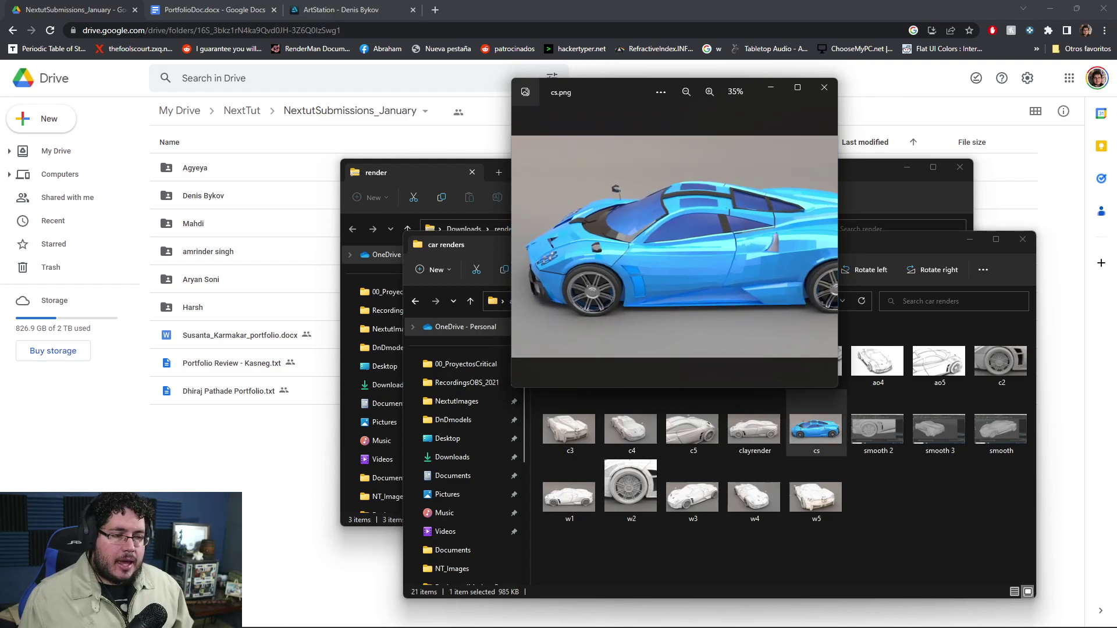
{"action": "scroll", "coordinate": [675, 244], "scroll_direction": "up", "scroll_amount": 1}
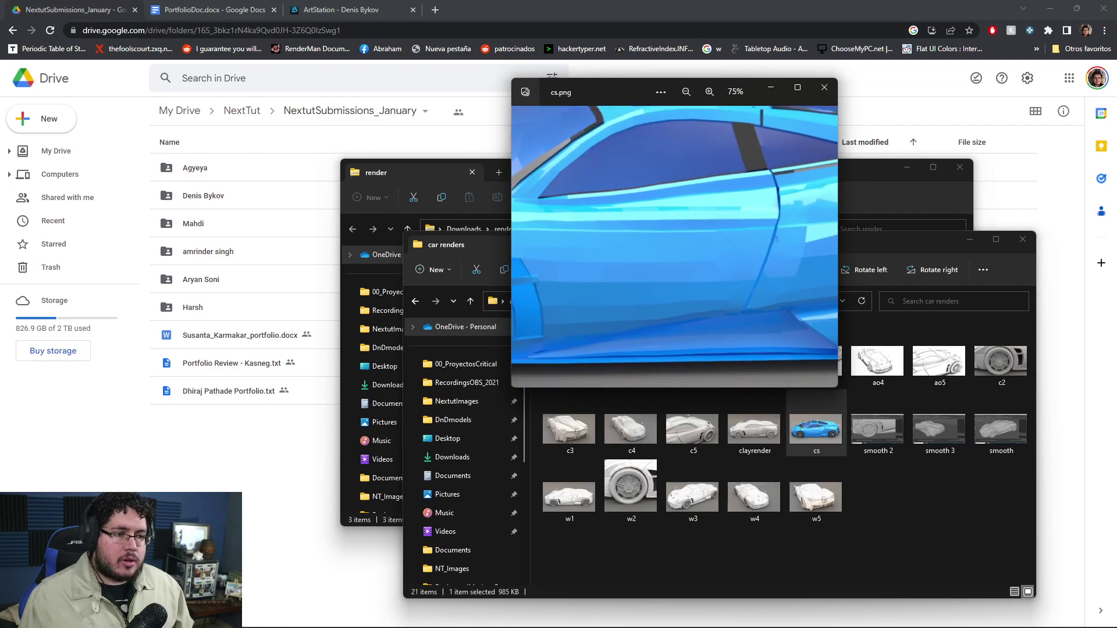
Launch DaVinci via a 'davinci' app search and open the smooth 3 car render.
{"action": "key", "text": "super"}
{"action": "type", "text": "davinci"}
{"action": "key", "text": "Return"}
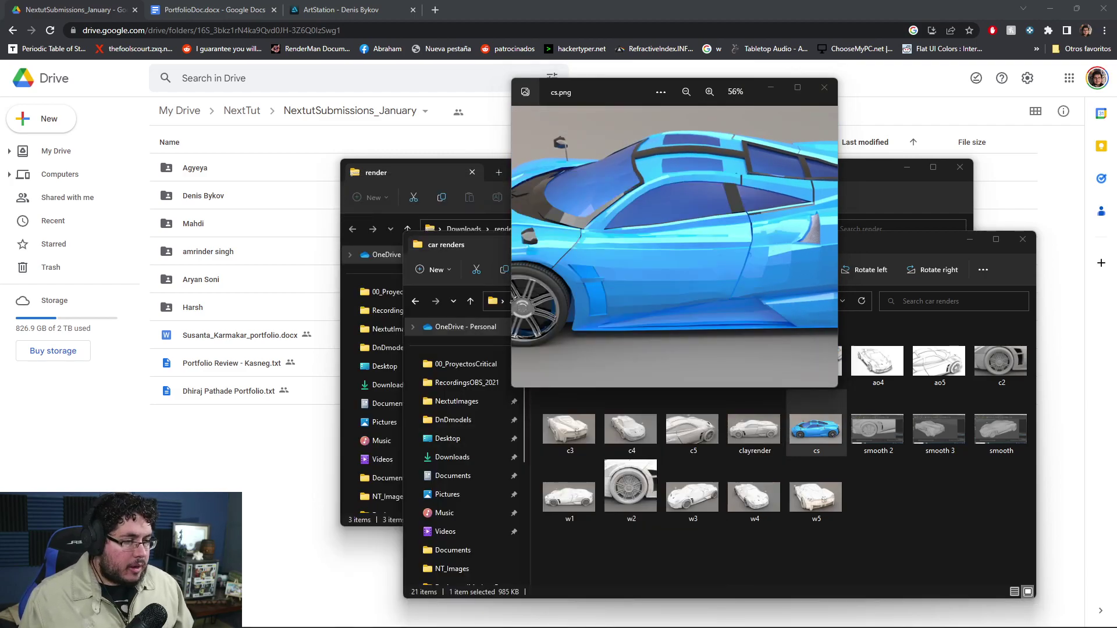
{"action": "double_click", "coordinate": [938, 429]}
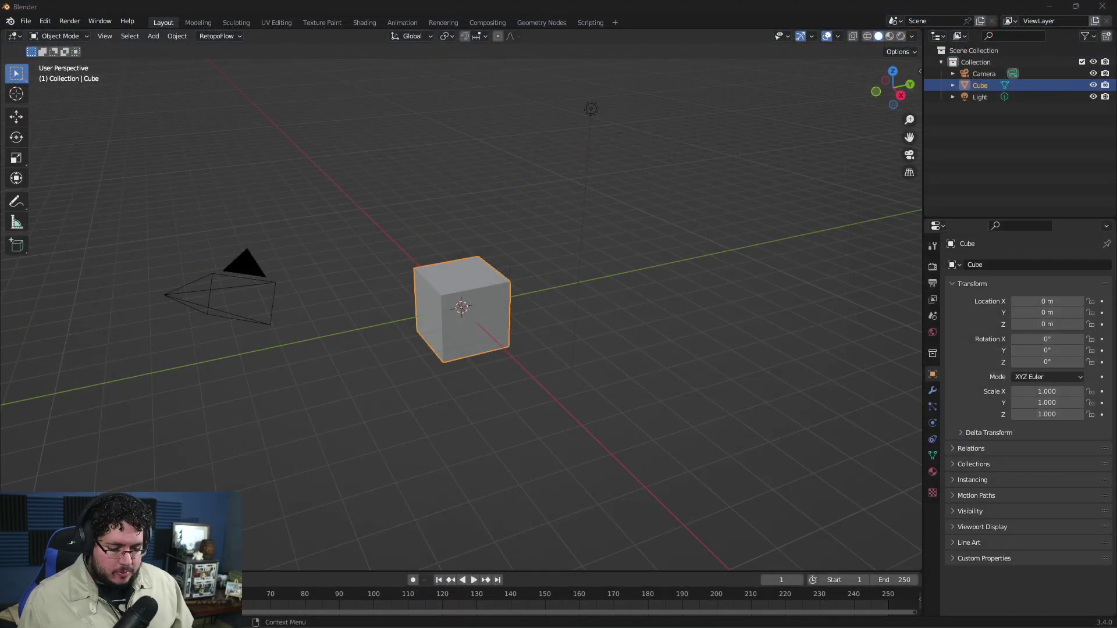
Add a UV sphere and move it up above the cube, framing the view on it.
{"action": "left_click", "coordinate": [550, 214]}
{"action": "key", "text": "shift+a"}
{"action": "mouse_move", "coordinate": [550, 215]}
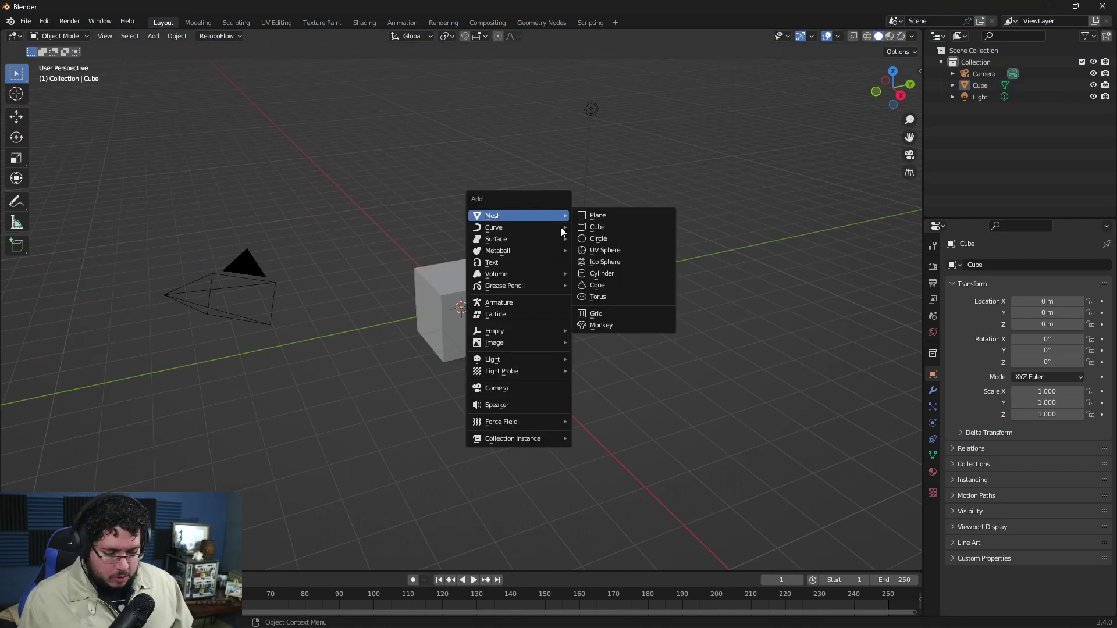
{"action": "left_click", "coordinate": [617, 251]}
{"action": "key", "text": "c"}
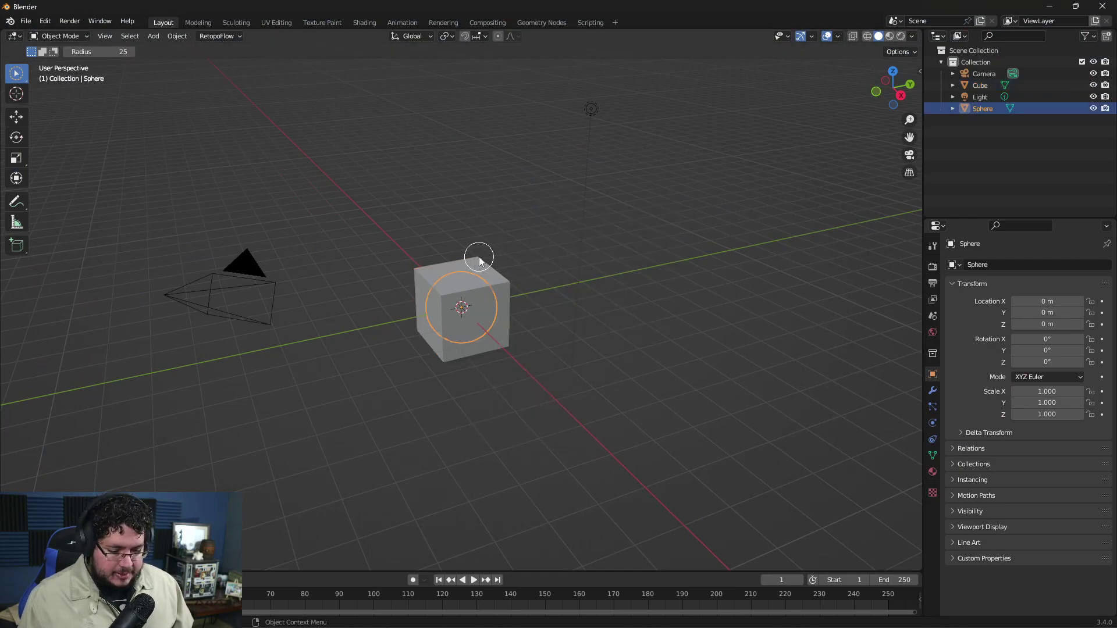
{"action": "key", "text": "Escape"}
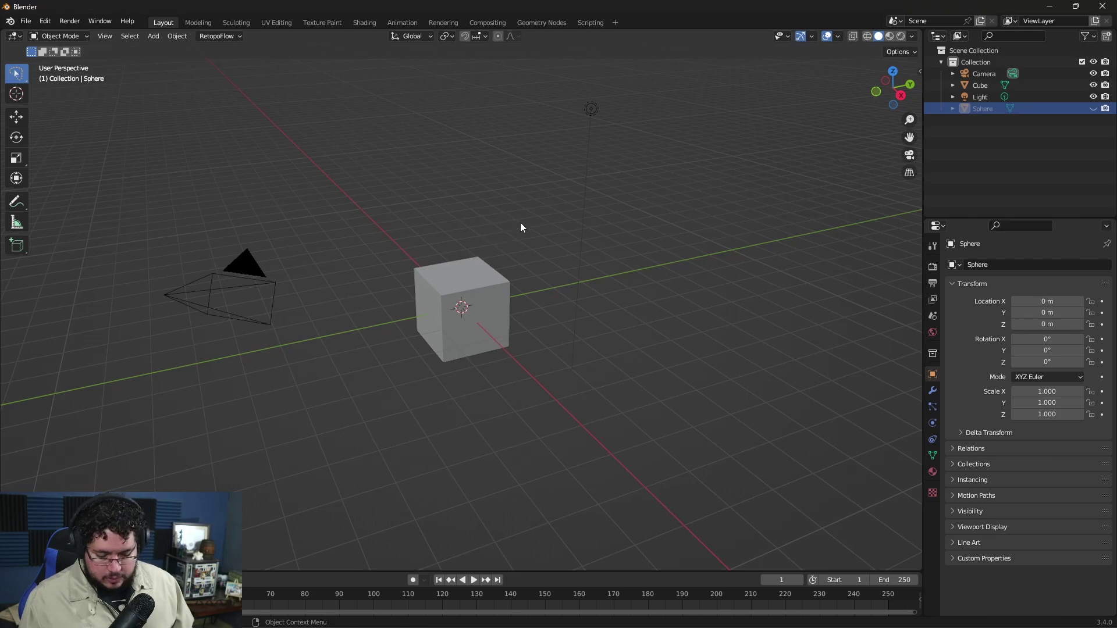
{"action": "key", "text": "g"}
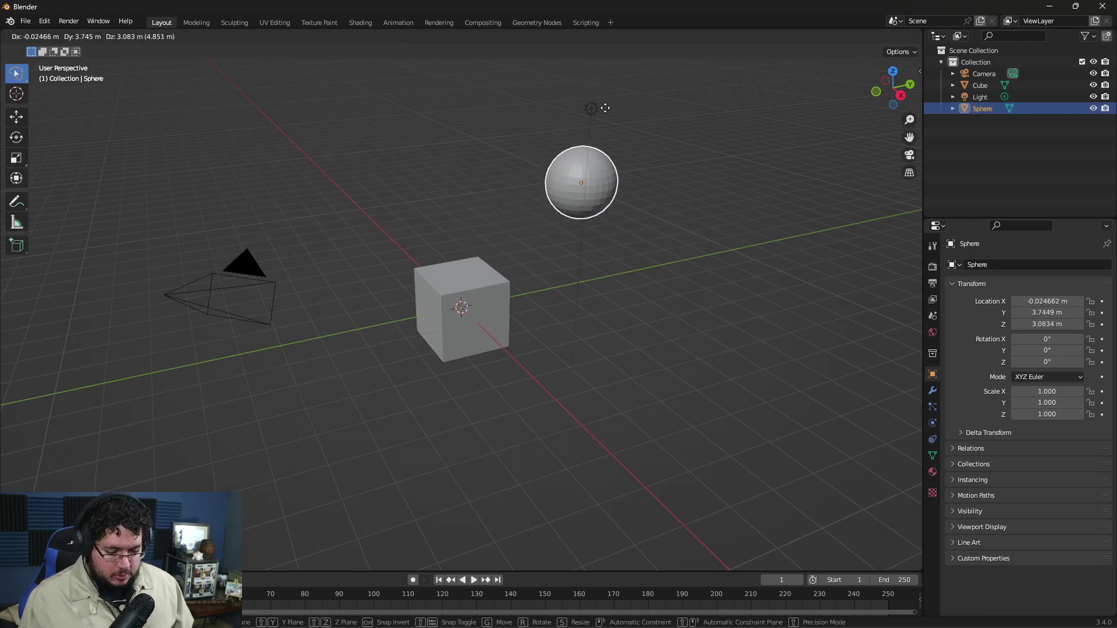
{"action": "left_click", "coordinate": [623, 173]}
{"action": "scroll", "coordinate": [623, 173], "scroll_direction": "up", "scroll_amount": 4}
{"action": "key", "text": "KP_Decimal"}
{"action": "scroll", "coordinate": [479, 258], "scroll_direction": "down", "scroll_amount": 3}
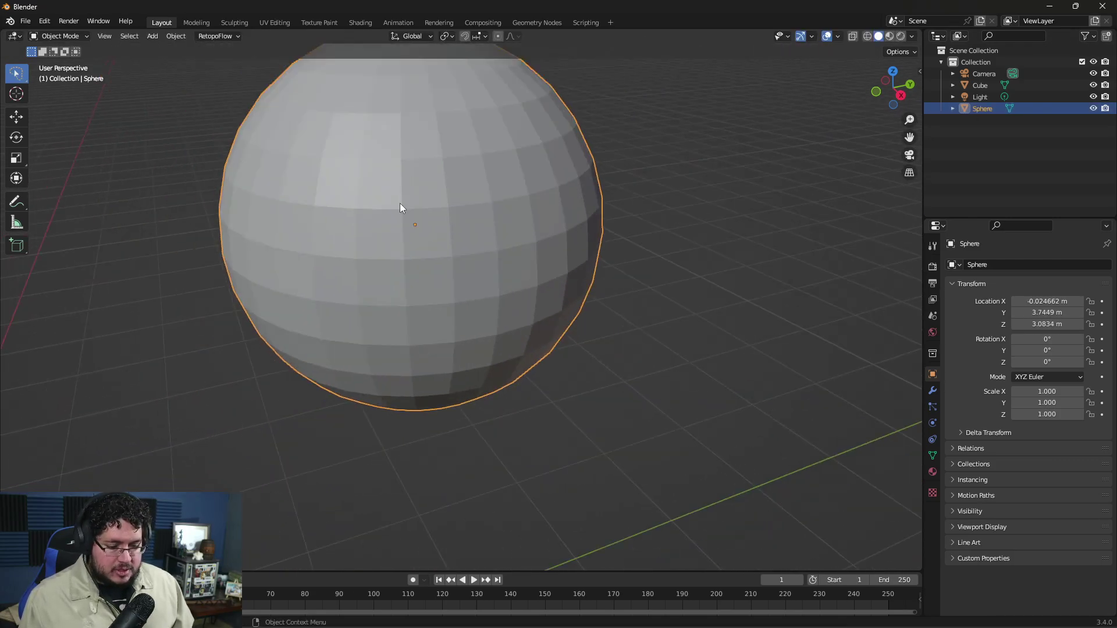
Shade the sphere smooth and give it a Subdivision Surface modifier.
{"action": "right_click", "coordinate": [392, 167]}
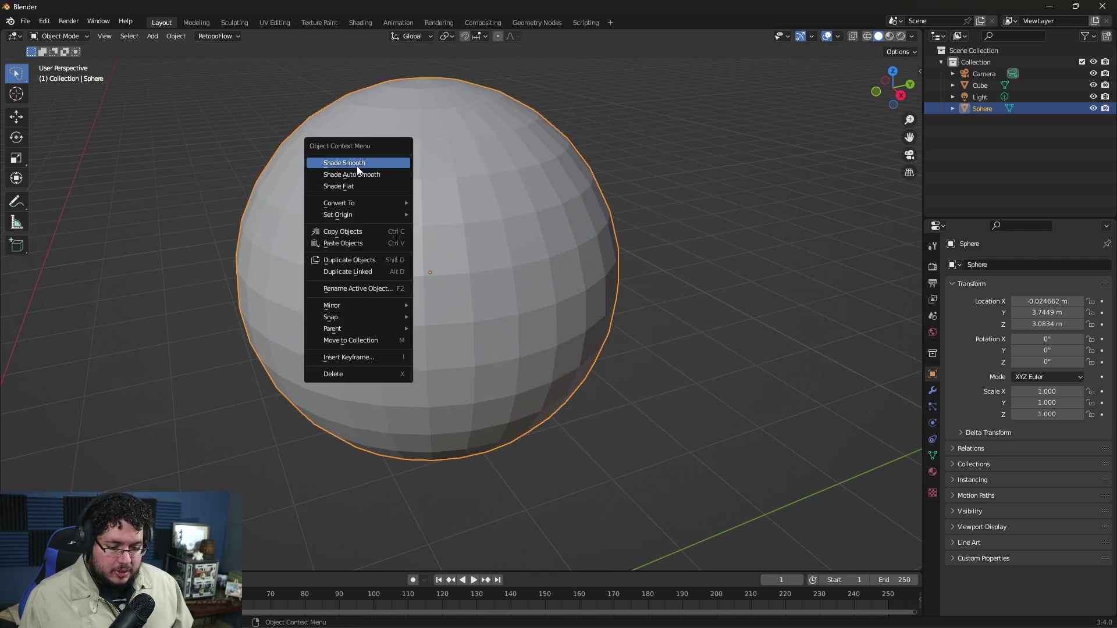
{"action": "left_click", "coordinate": [386, 158]}
{"action": "scroll", "coordinate": [587, 206], "scroll_direction": "down", "scroll_amount": 4}
{"action": "left_click", "coordinate": [566, 241]}
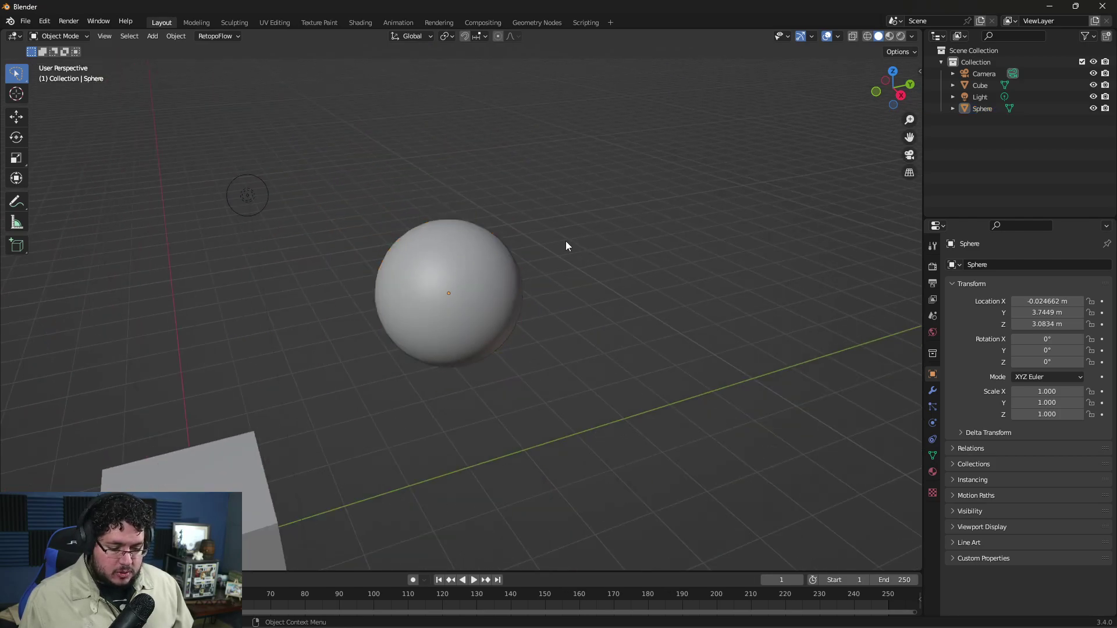
{"action": "scroll", "coordinate": [476, 246], "scroll_direction": "up", "scroll_amount": 4}
{"action": "left_click", "coordinate": [475, 247]}
{"action": "left_click", "coordinate": [928, 393]}
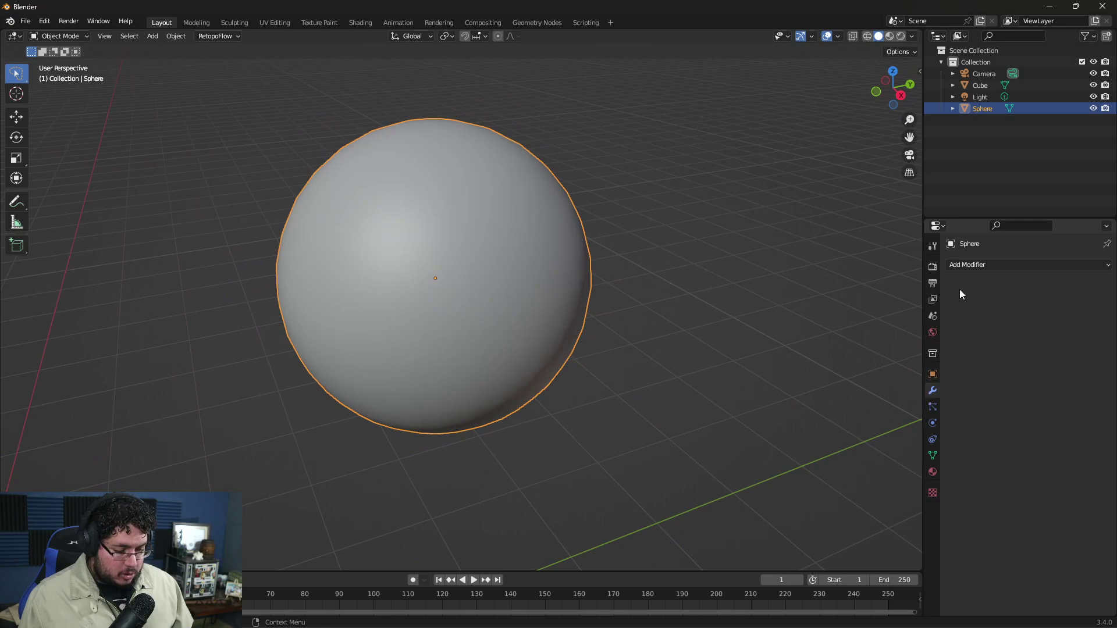
{"action": "left_click", "coordinate": [958, 265]}
{"action": "left_click", "coordinate": [912, 478]}
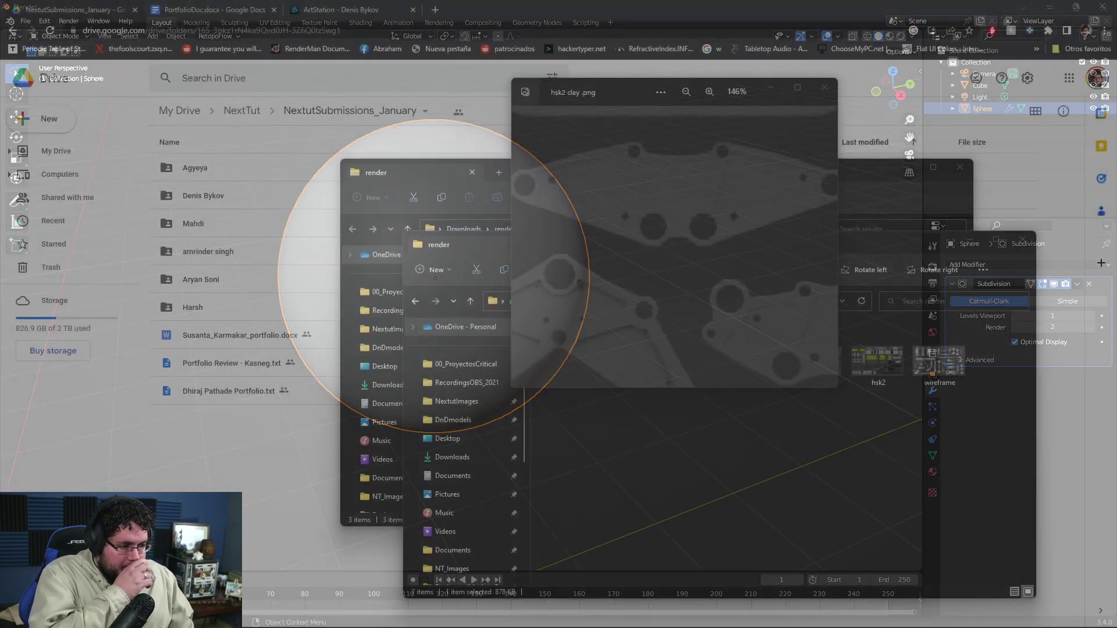
{"action": "scroll", "coordinate": [675, 245], "scroll_direction": "up", "scroll_amount": 5}
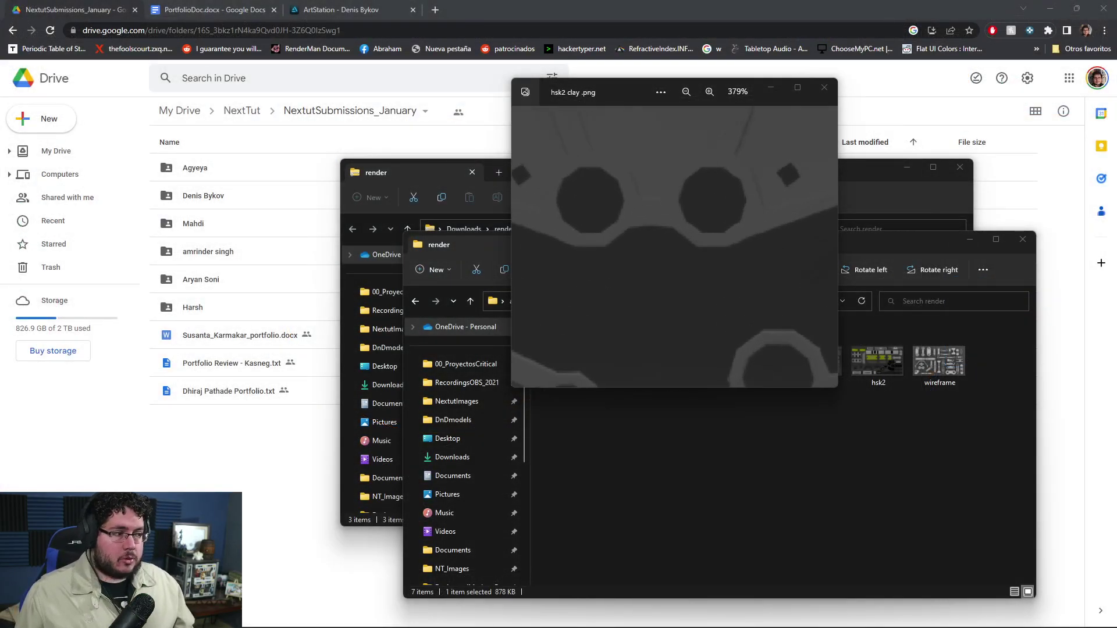
{"action": "scroll", "coordinate": [675, 245], "scroll_direction": "up", "scroll_amount": 8}
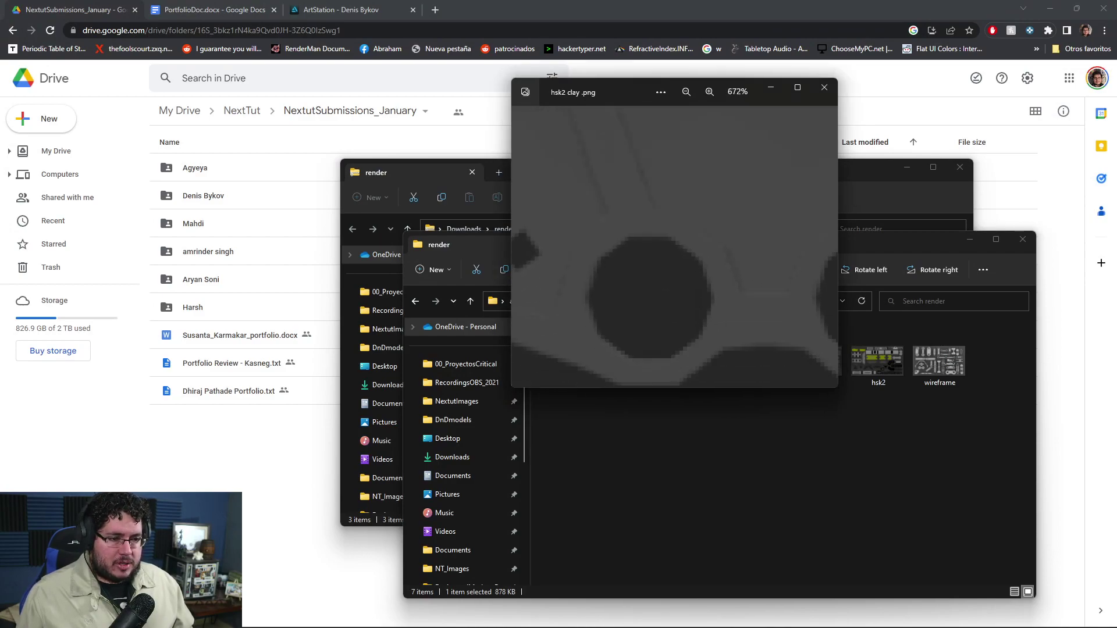
{"action": "scroll", "coordinate": [675, 244], "scroll_direction": "down", "scroll_amount": 12}
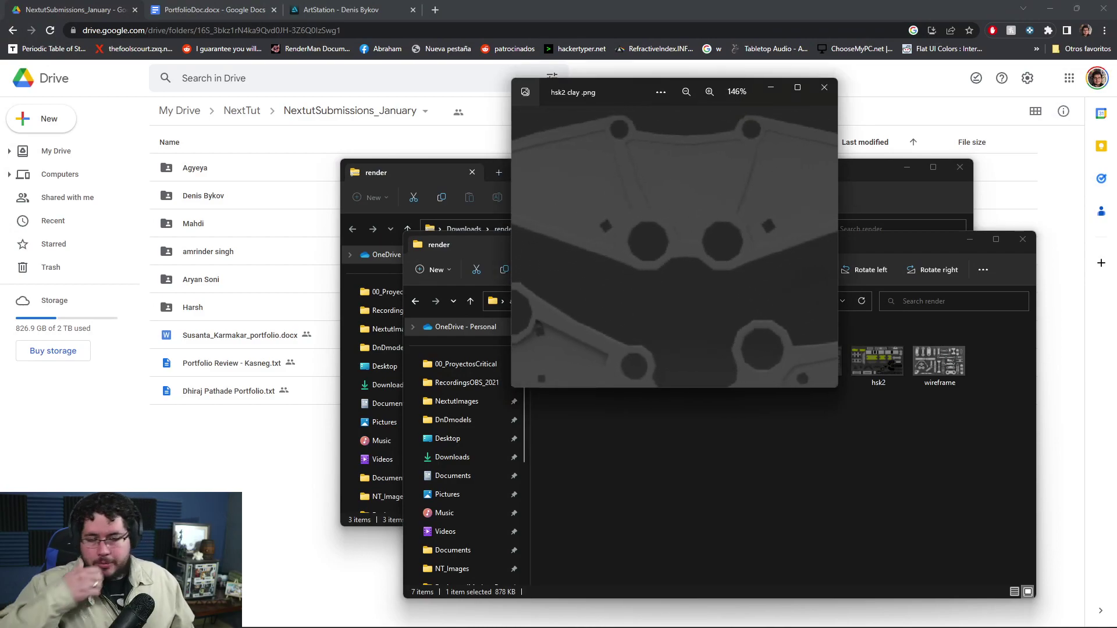
{"action": "scroll", "coordinate": [674, 244], "scroll_direction": "down", "scroll_amount": 5}
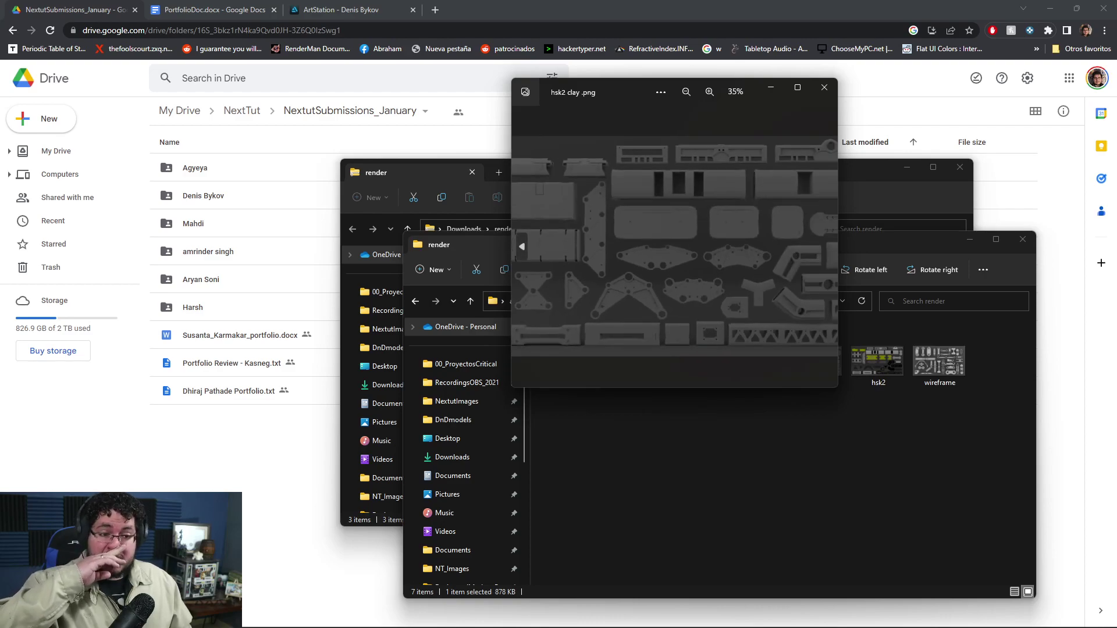
{"action": "left_click", "coordinate": [522, 246]}
{"action": "scroll", "coordinate": [522, 246], "scroll_direction": "up", "scroll_amount": 2}
{"action": "scroll", "coordinate": [570, 244], "scroll_direction": "up", "scroll_amount": 4}
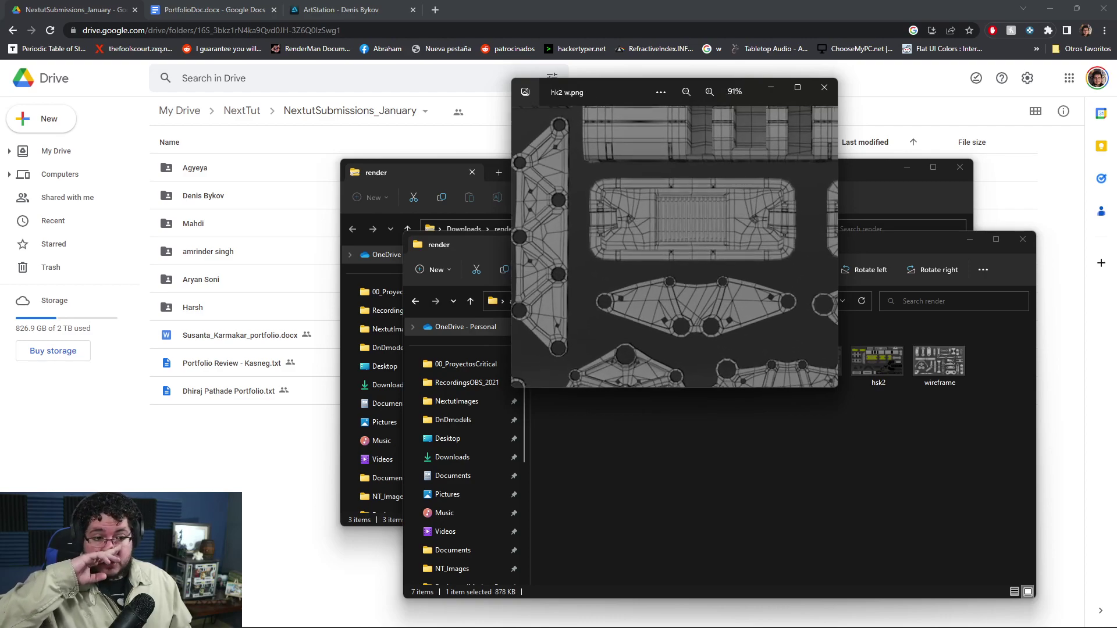
{"action": "scroll", "coordinate": [658, 254], "scroll_direction": "up", "scroll_amount": 2}
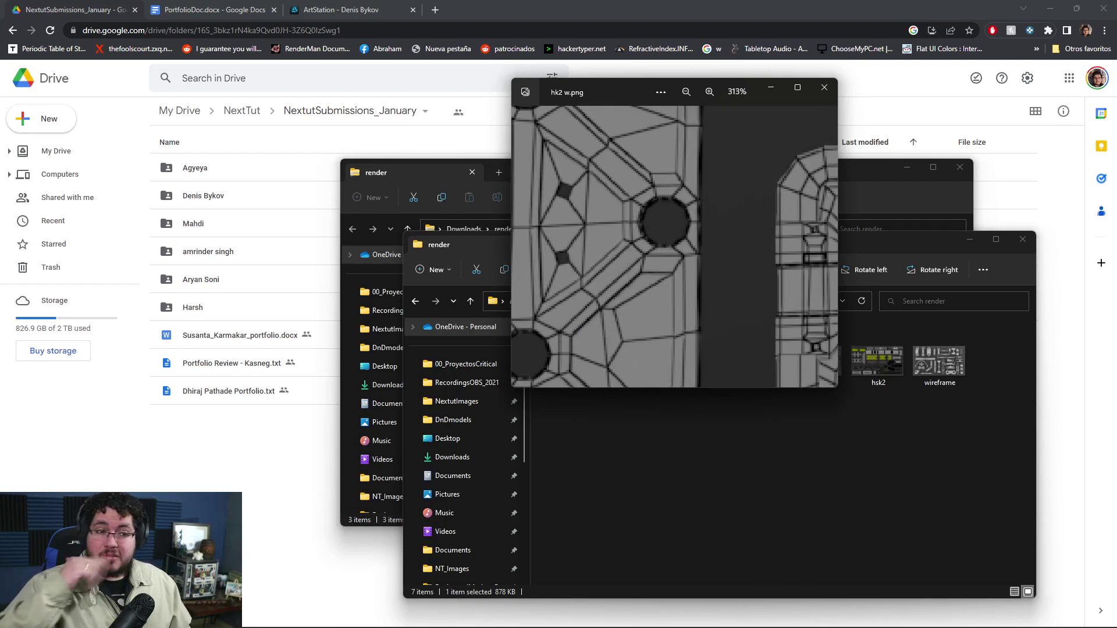
{"action": "scroll", "coordinate": [674, 244], "scroll_direction": "down", "scroll_amount": 4}
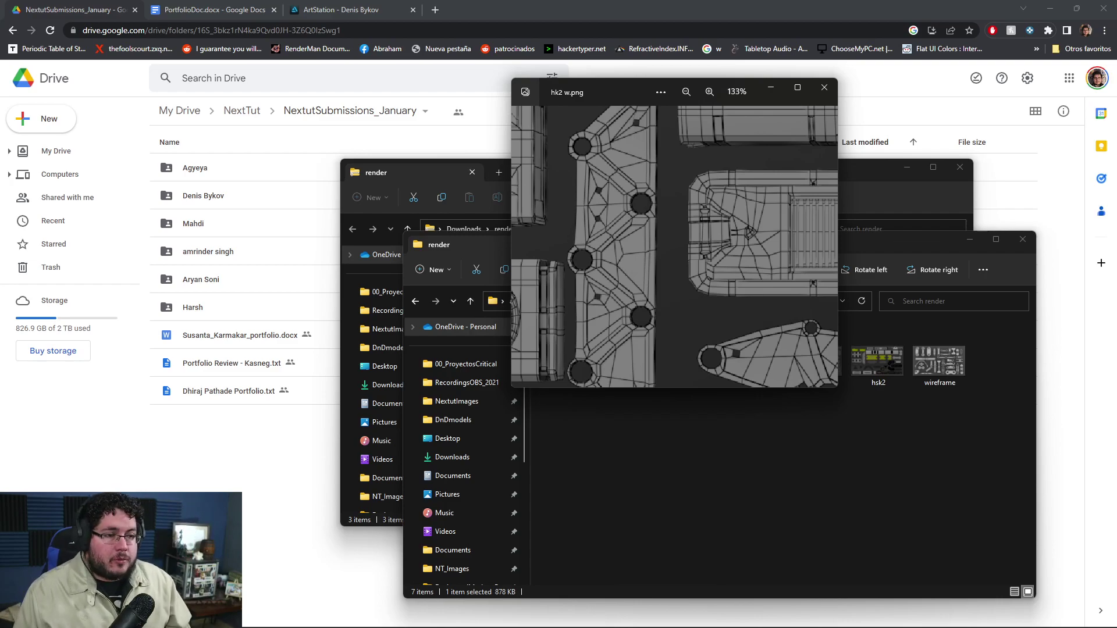
{"action": "scroll", "coordinate": [675, 246], "scroll_direction": "down", "scroll_amount": 5}
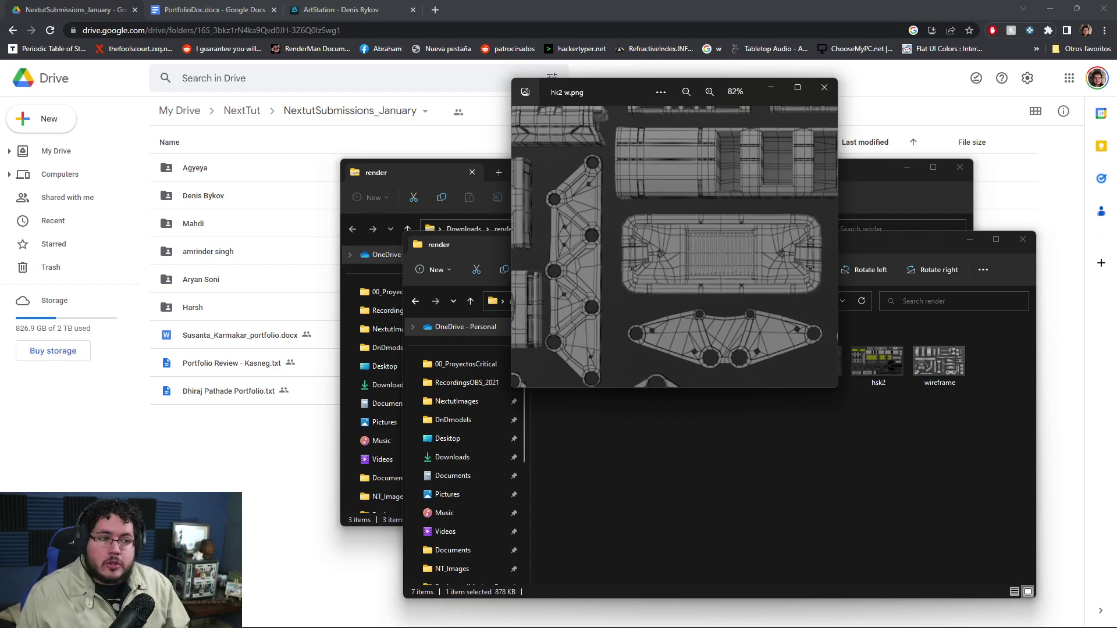
{"action": "scroll", "coordinate": [675, 246], "scroll_direction": "down", "scroll_amount": 4}
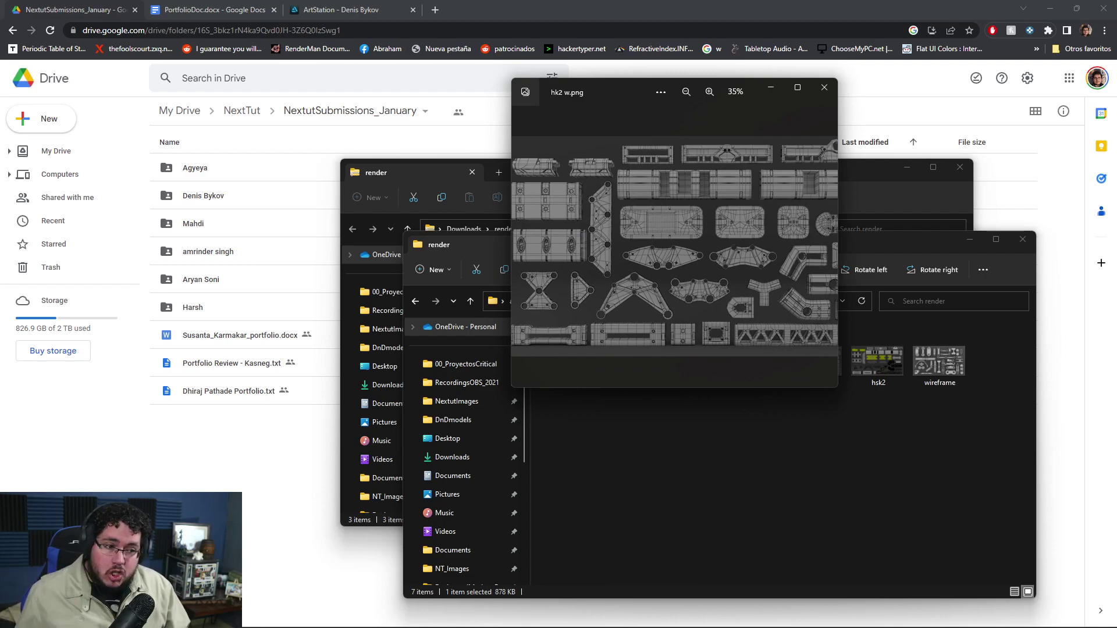
{"action": "left_click", "coordinate": [827, 247]}
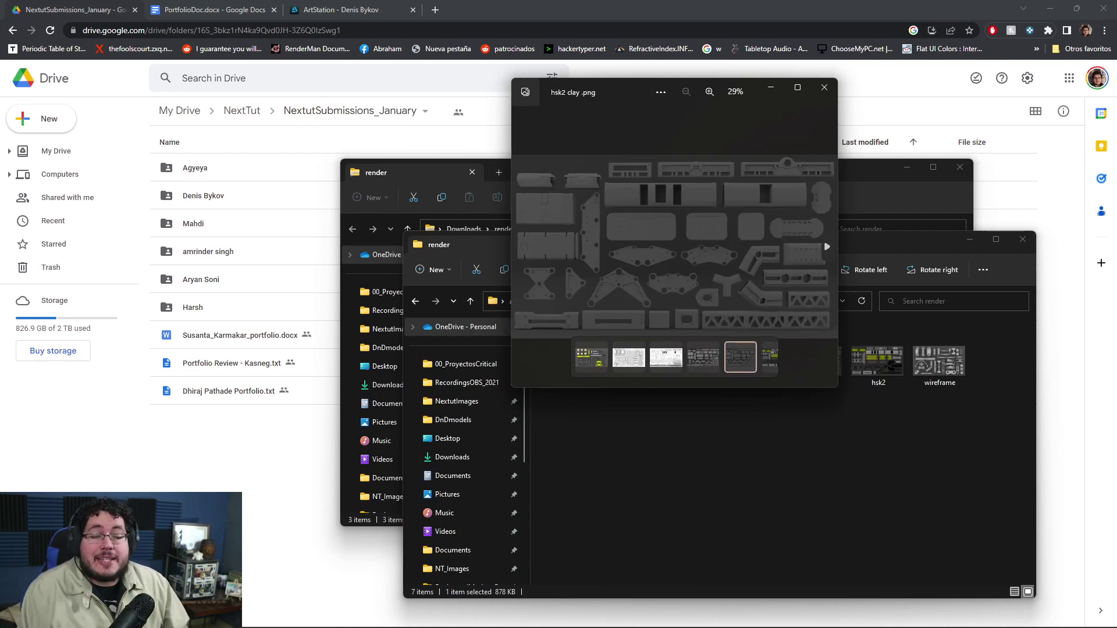
Advance from the clay render to the coloured hsk2.png parts sheet.
{"action": "left_click", "coordinate": [827, 246]}
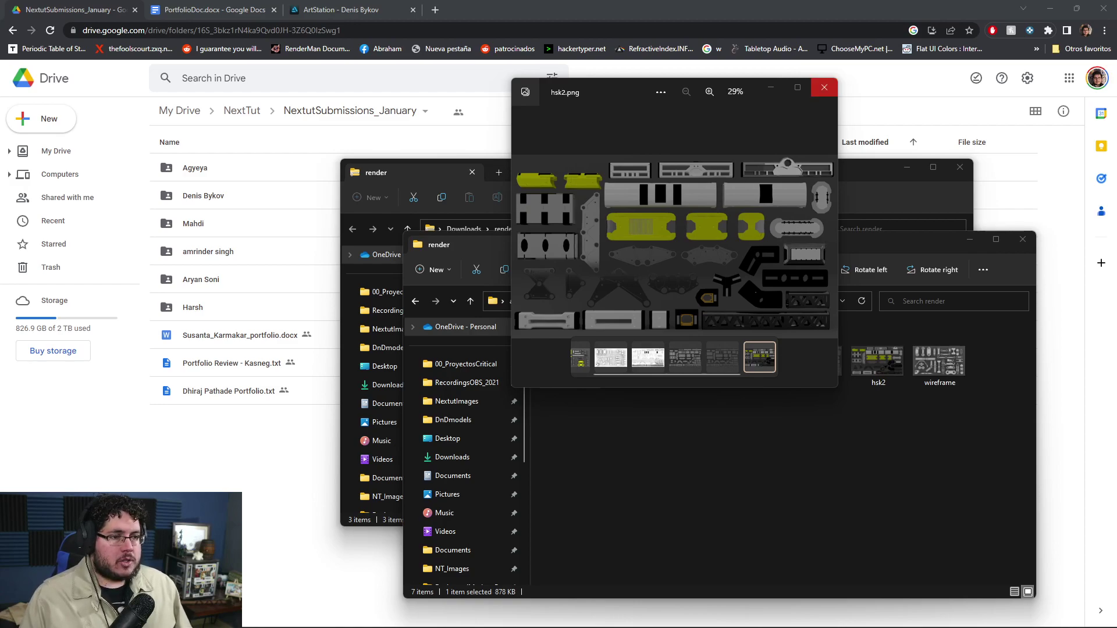
Close the hsk2 render viewer and both render folder windows.
{"action": "left_click", "coordinate": [825, 87]}
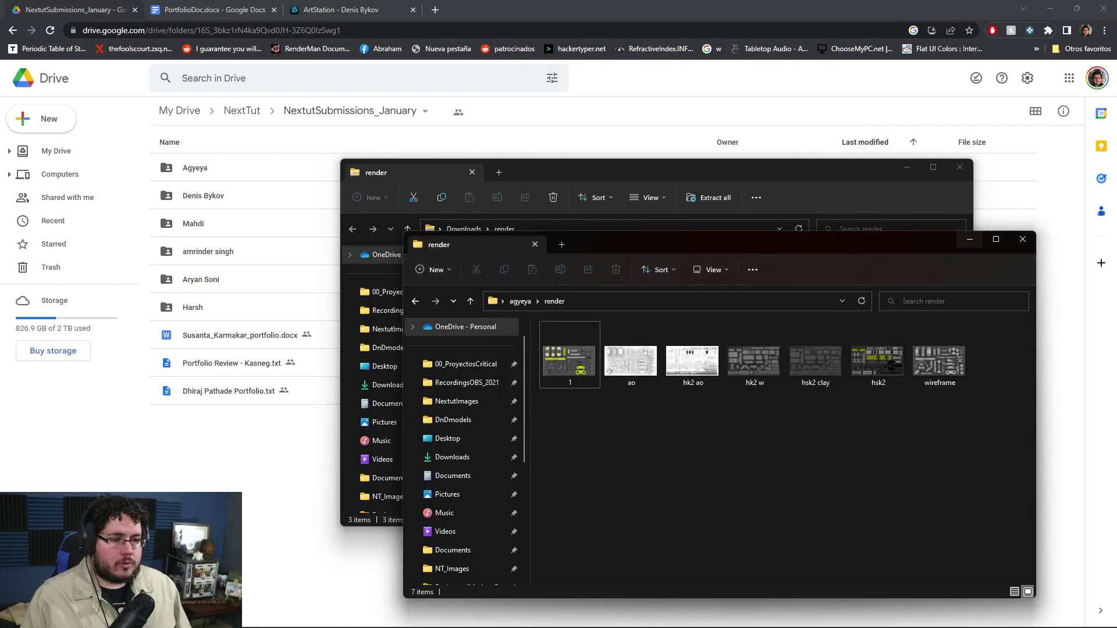
{"action": "left_click", "coordinate": [520, 301]}
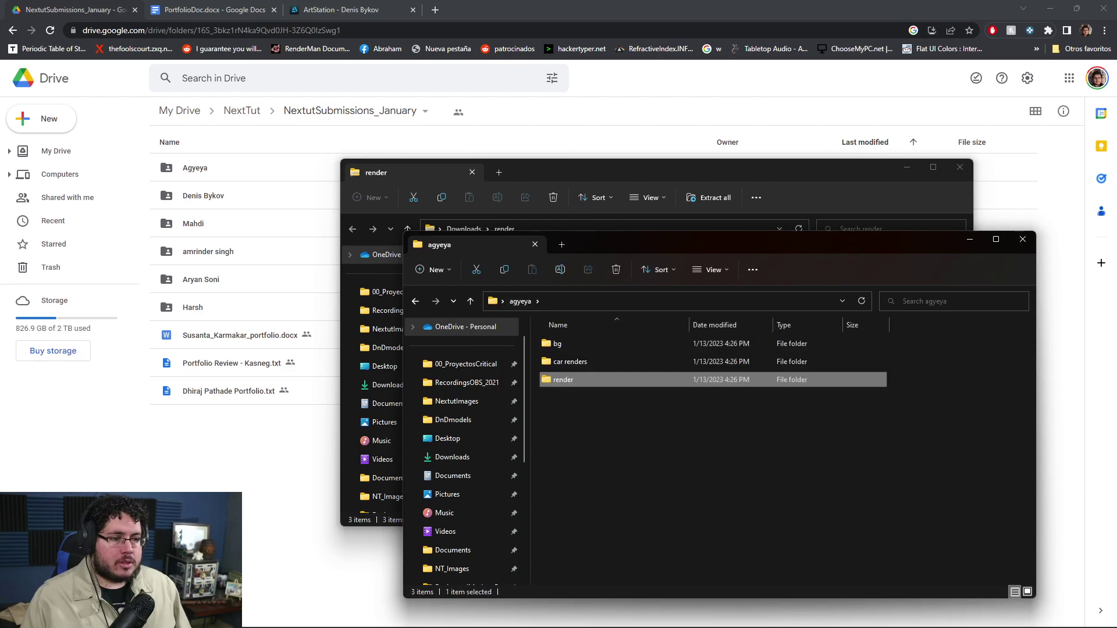
{"action": "left_click", "coordinate": [1022, 239]}
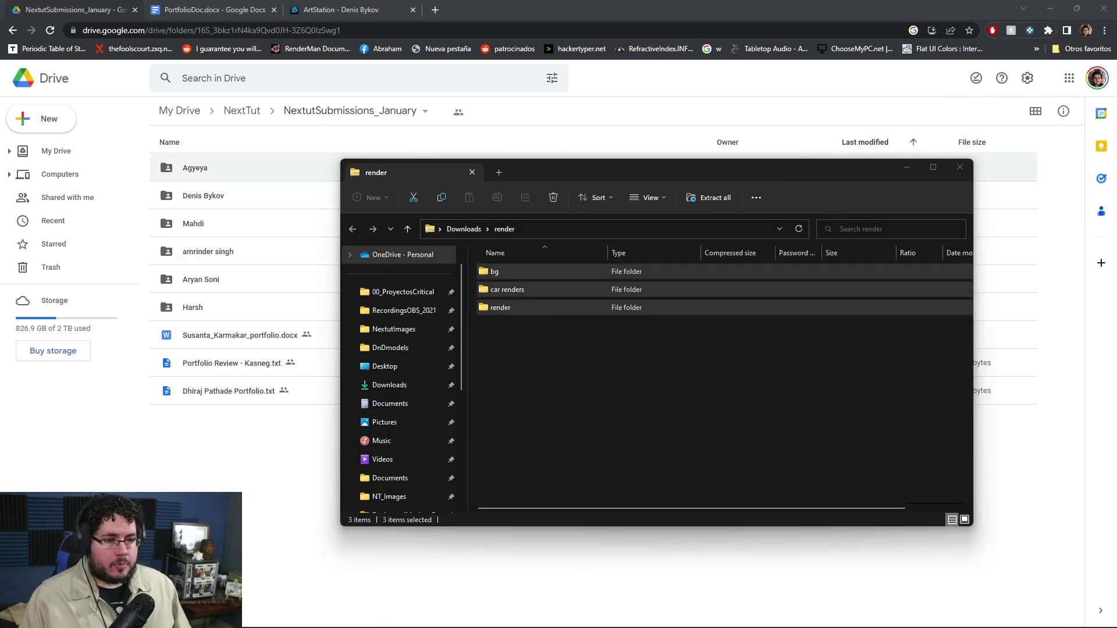
{"action": "left_click", "coordinate": [959, 167]}
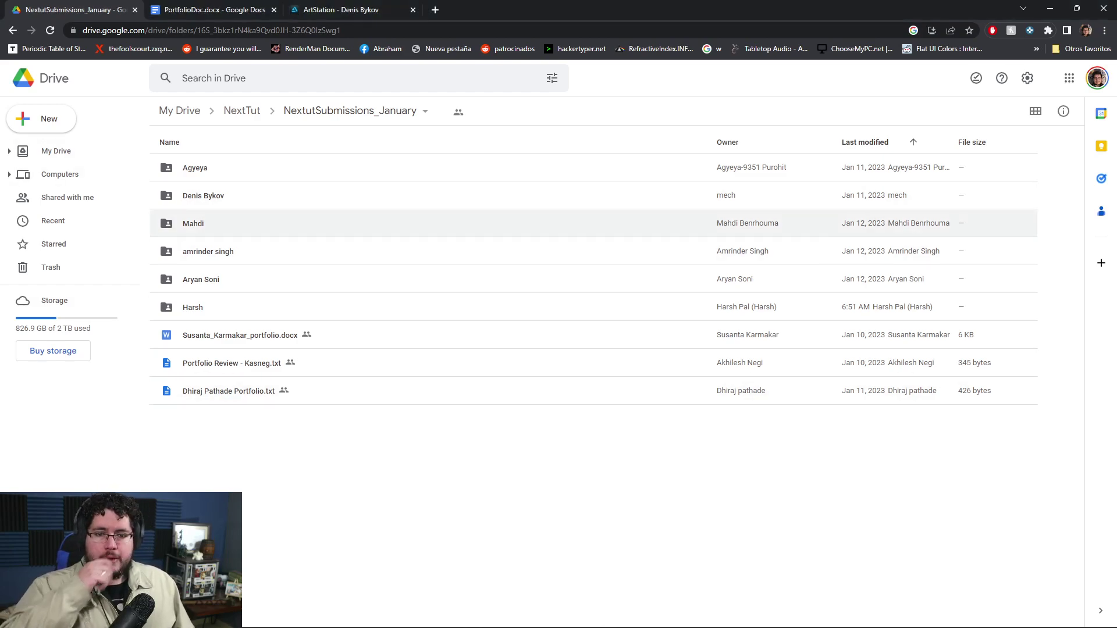
Open the next student's Portfolio links + text document and a new browser tab.
{"action": "double_click", "coordinate": [623, 223]}
{"action": "key", "text": "Return"}
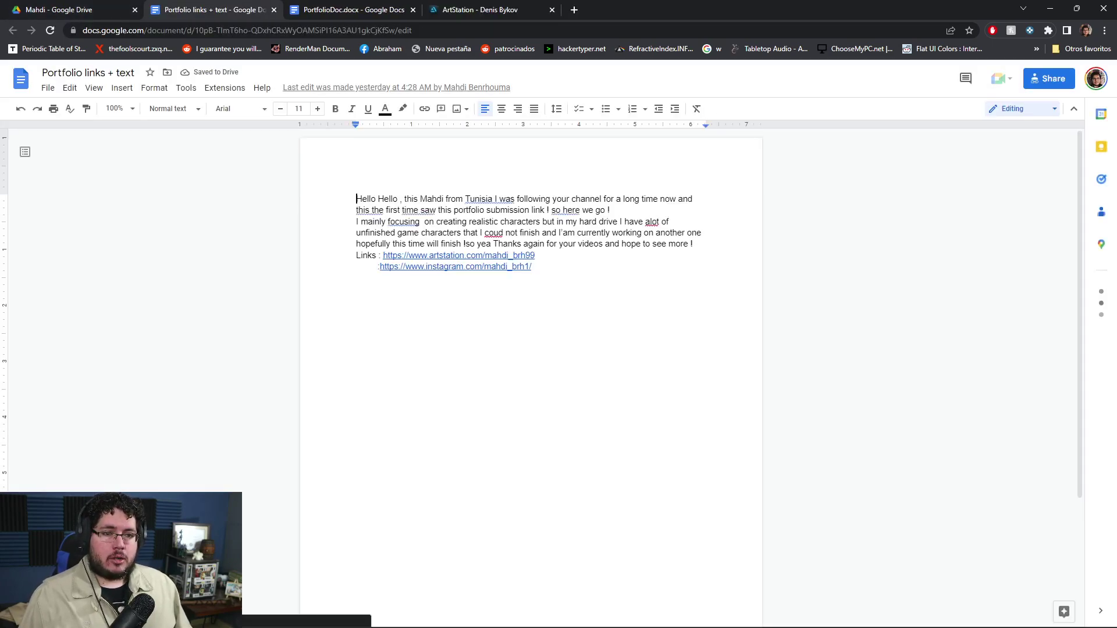
{"action": "key", "text": "ctrl+t"}
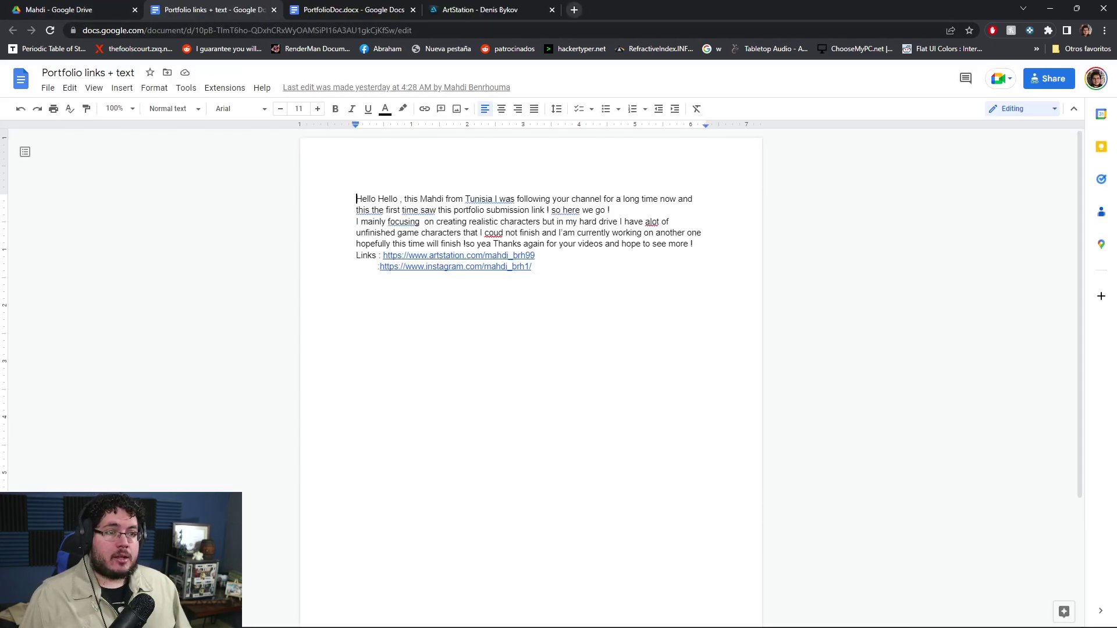
Search for Tunisia and shift the map to show more of North Africa.
{"action": "type", "text": "tunisia"}
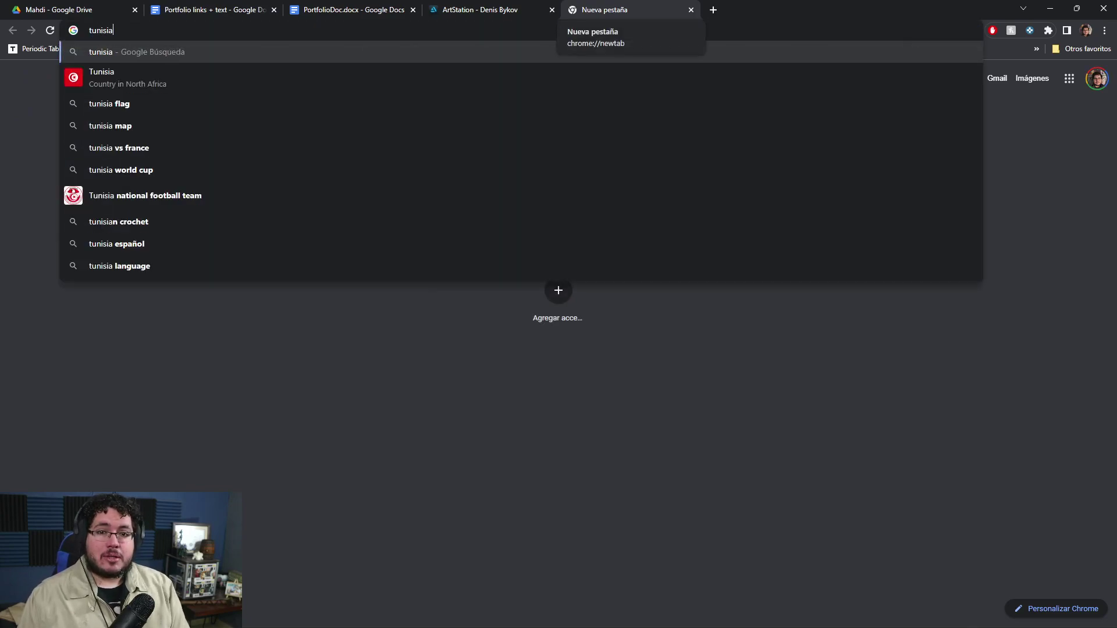
{"action": "key", "text": "Return"}
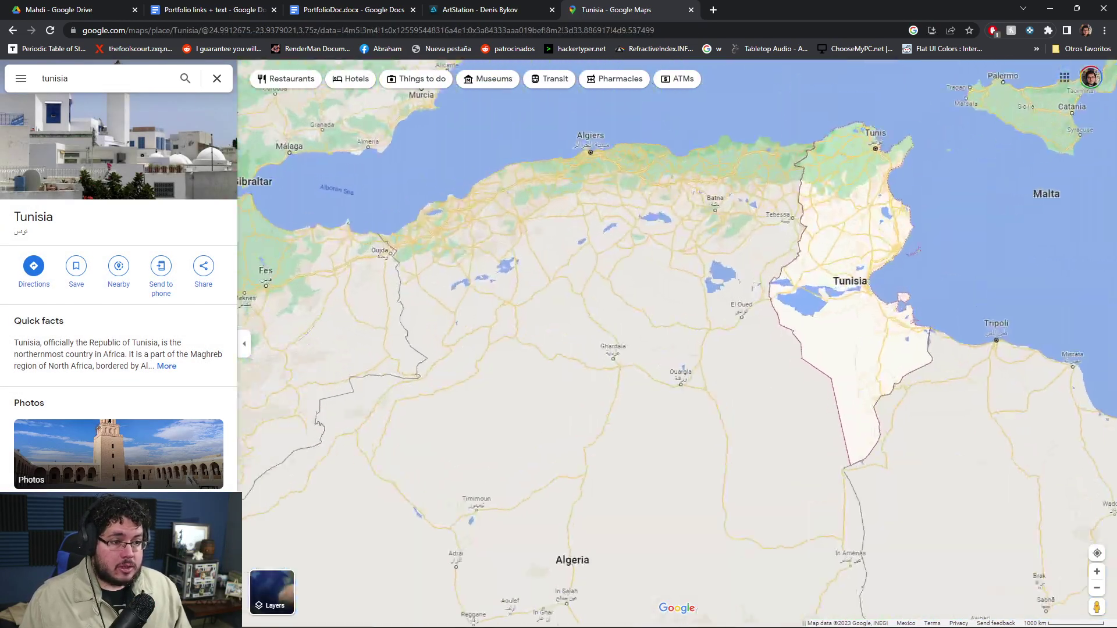
{"action": "scroll", "coordinate": [692, 267], "scroll_direction": "down", "scroll_amount": 3}
{"action": "scroll", "coordinate": [692, 267], "scroll_direction": "up", "scroll_amount": 2}
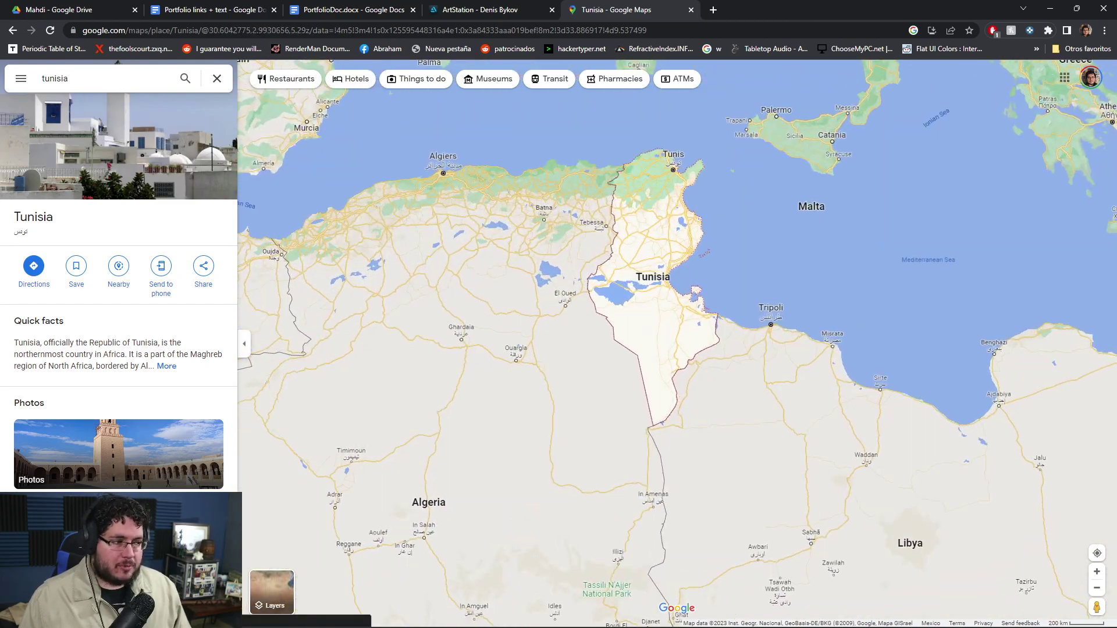
{"action": "scroll", "coordinate": [692, 267], "scroll_direction": "down", "scroll_amount": 2}
{"action": "left_click_drag", "start_coordinate": [692, 267], "coordinate": [620, 252]}
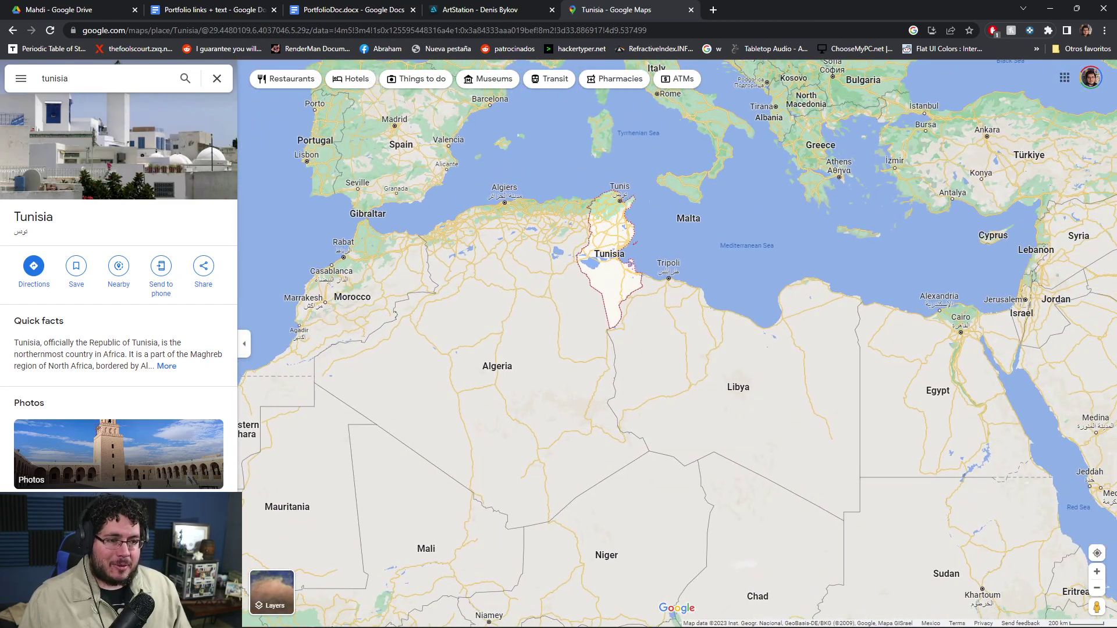
Pan toward Tunisia, Sicily and southern Italy, zoom out to the world, then return to PortfolioDoc.
{"action": "scroll", "coordinate": [663, 254], "scroll_direction": "up", "scroll_amount": 2}
{"action": "scroll", "coordinate": [663, 253], "scroll_direction": "down", "scroll_amount": 2}
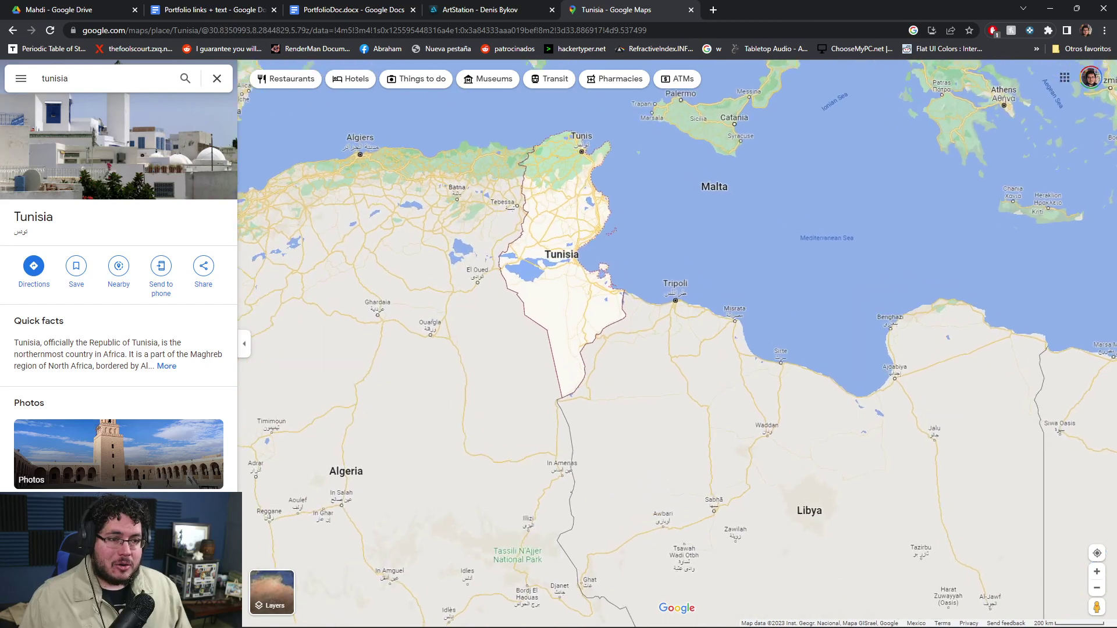
{"action": "scroll", "coordinate": [663, 254], "scroll_direction": "up", "scroll_amount": 2}
{"action": "scroll", "coordinate": [677, 344], "scroll_direction": "up", "scroll_amount": 4}
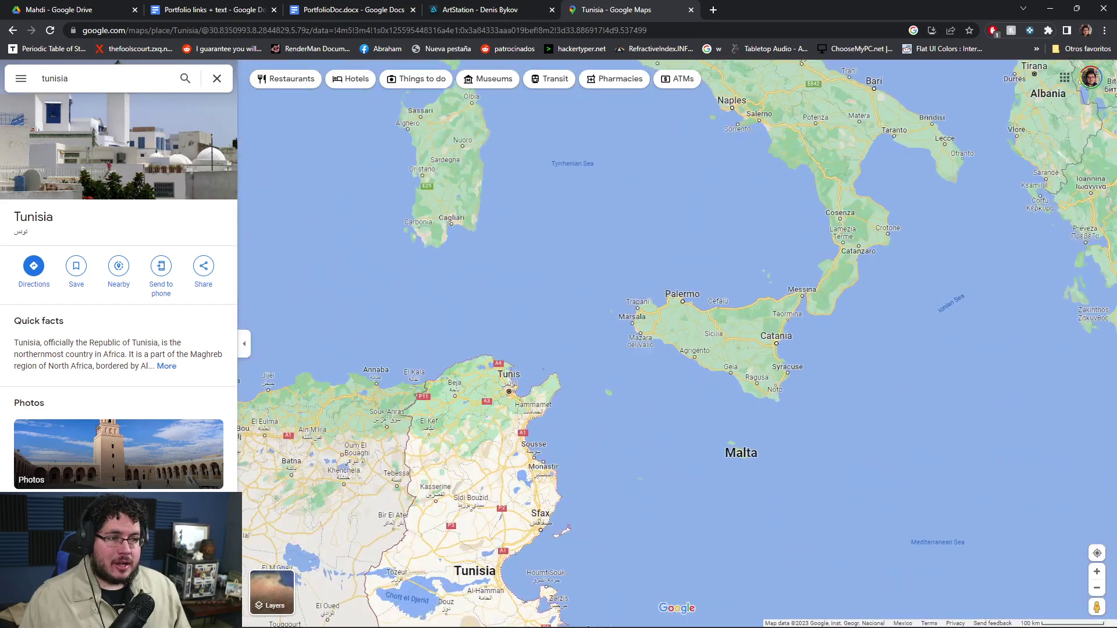
{"action": "left_click_drag", "start_coordinate": [677, 344], "coordinate": [700, 365]}
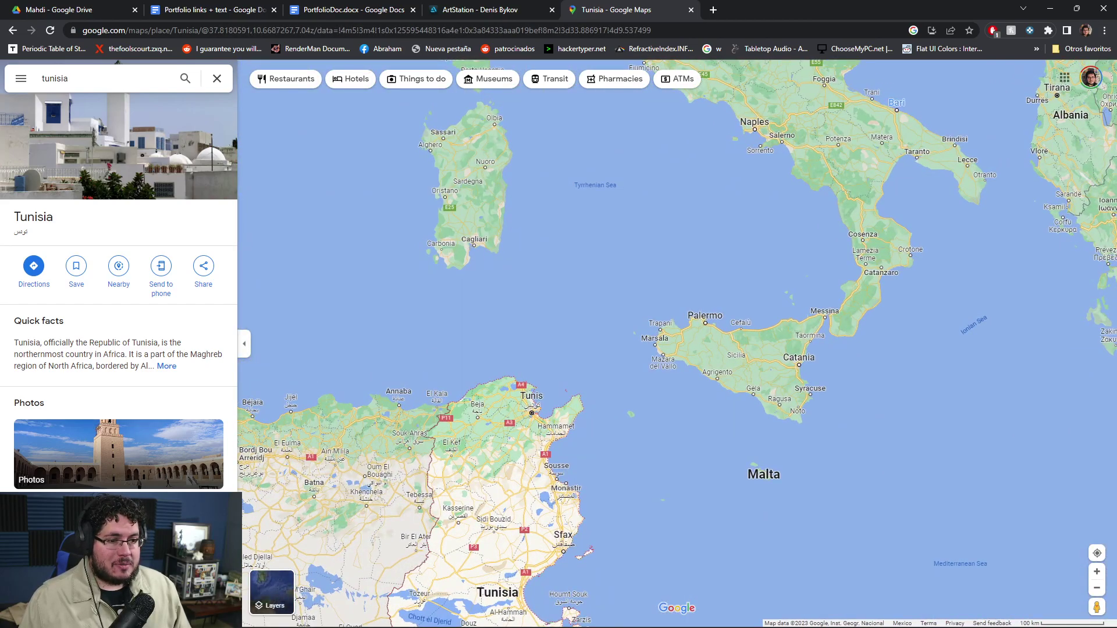
{"action": "scroll", "coordinate": [678, 506], "scroll_direction": "down", "scroll_amount": 1}
{"action": "scroll", "coordinate": [615, 329], "scroll_direction": "down", "scroll_amount": 8}
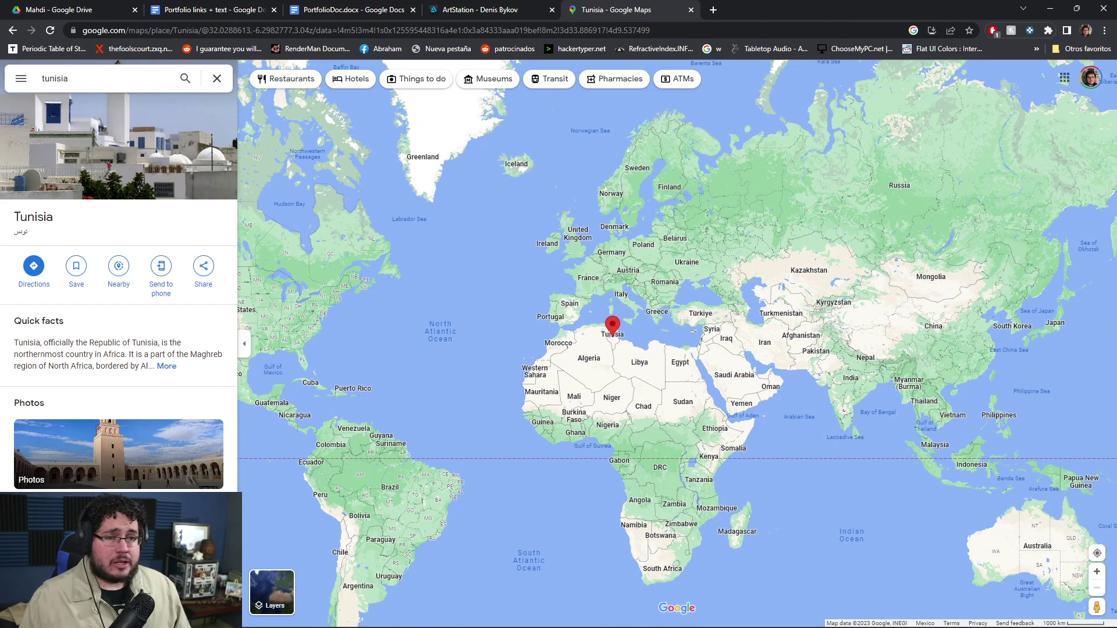
{"action": "left_click", "coordinate": [326, 9]}
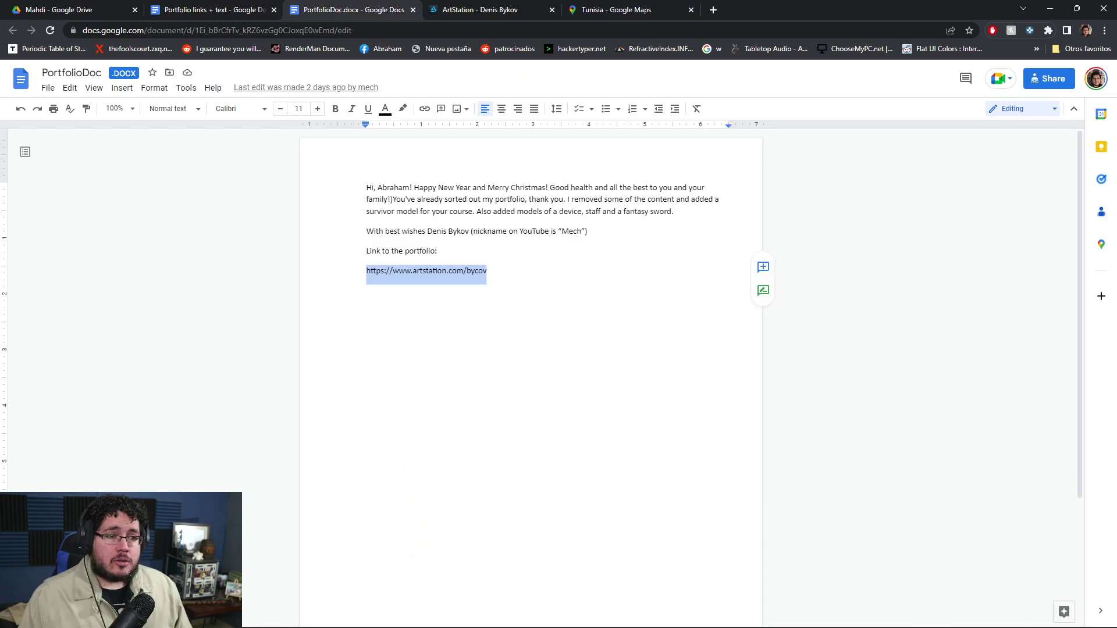
Switch to the Portfolio links + text document and follow its ArtStation link to the student's profile.
{"action": "key", "text": "ctrl+shift+Tab"}
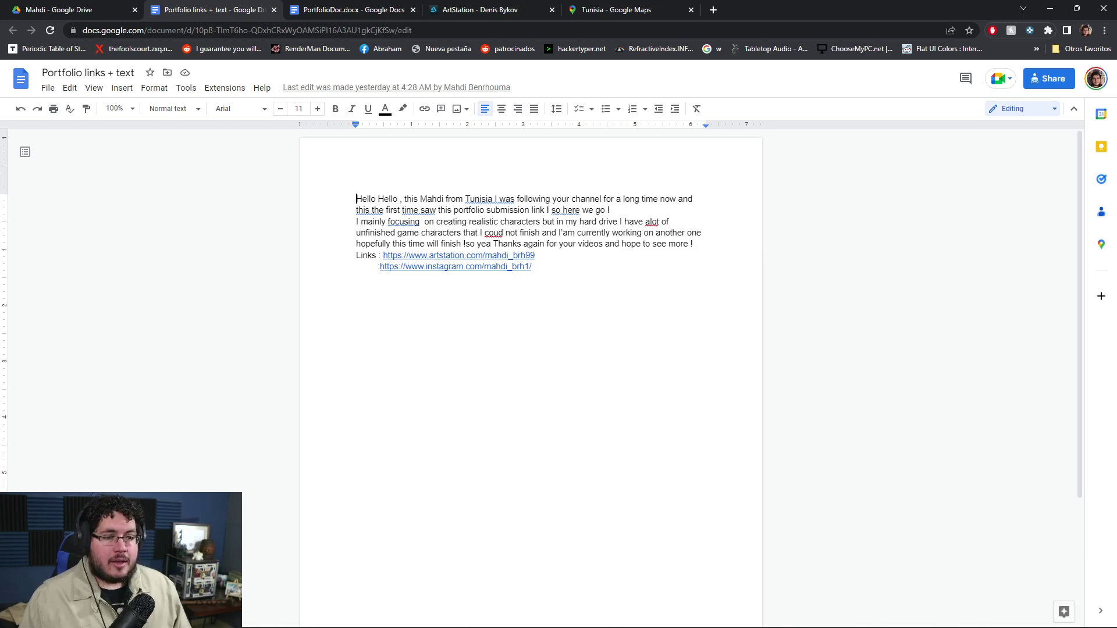
{"action": "left_click", "coordinate": [491, 255]}
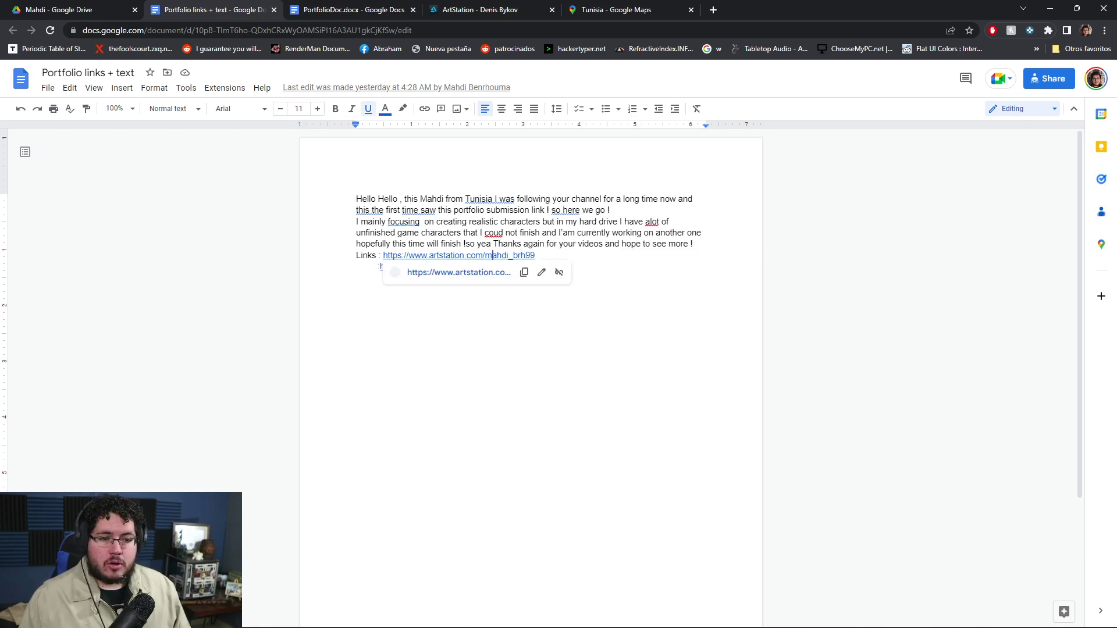
{"action": "left_click", "coordinate": [459, 273]}
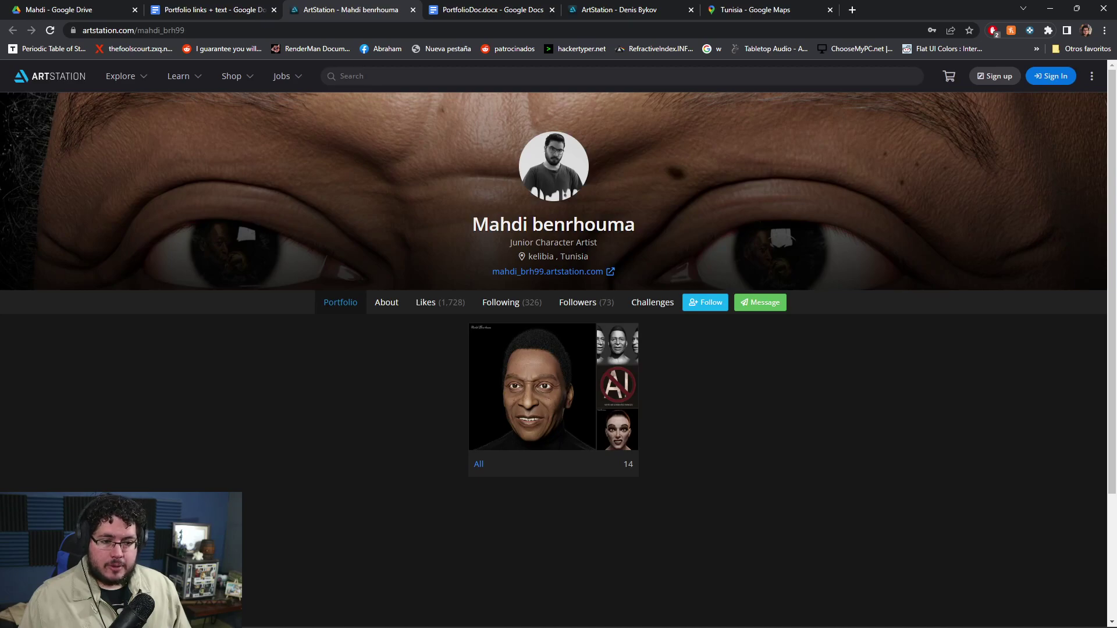
Show all 14 of the student's artworks and open Centaur ( real time ).
{"action": "left_click", "coordinate": [552, 408]}
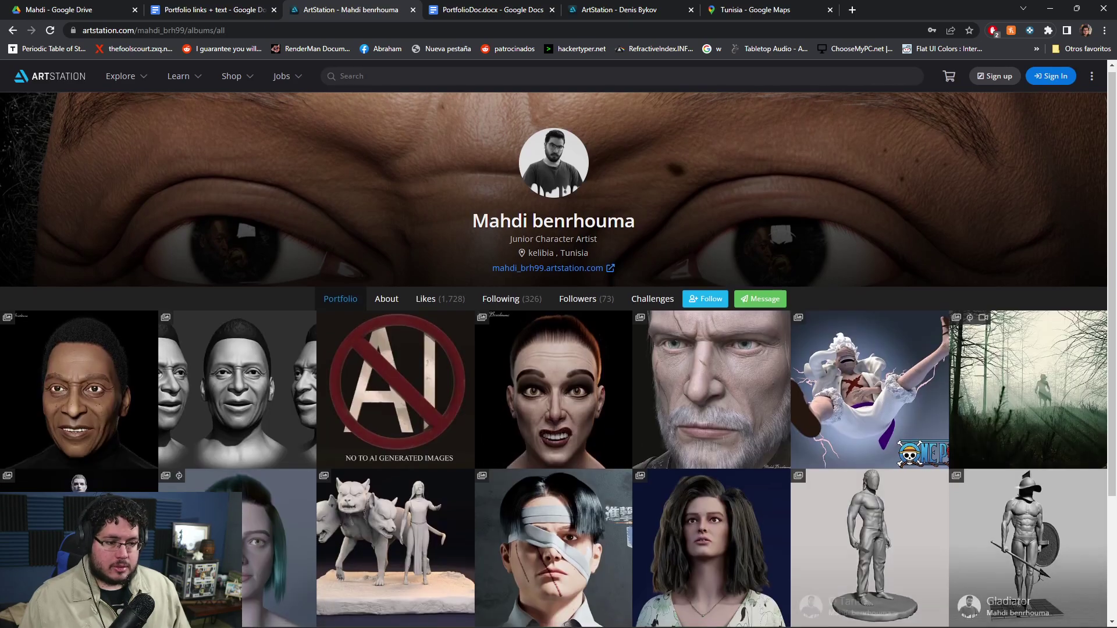
{"action": "scroll", "coordinate": [870, 436], "scroll_direction": "down", "scroll_amount": 2}
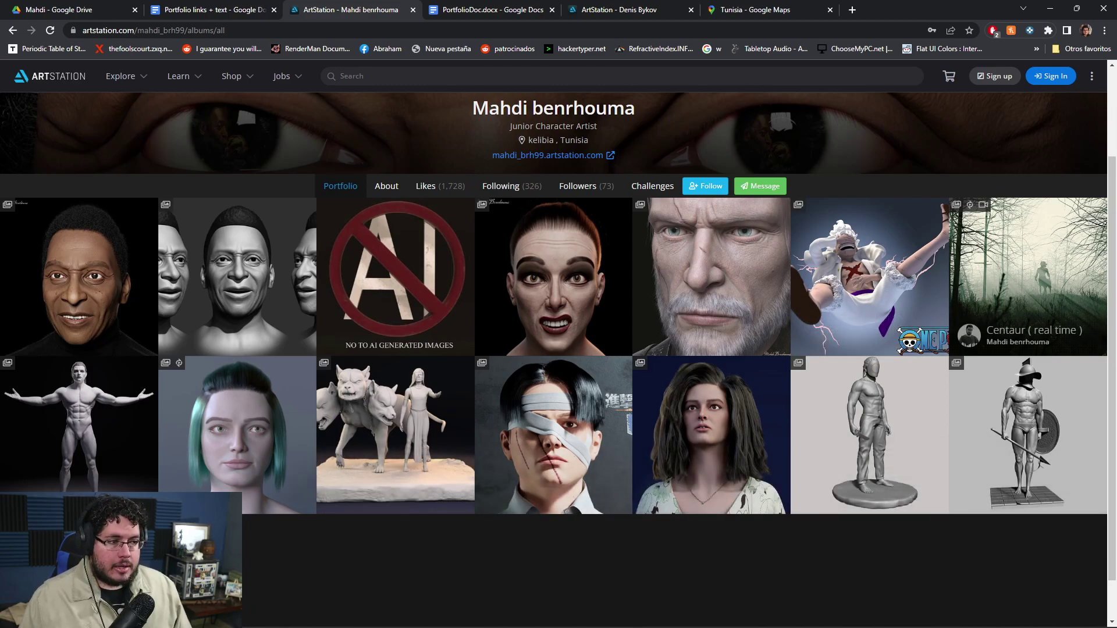
{"action": "left_click", "coordinate": [1027, 291]}
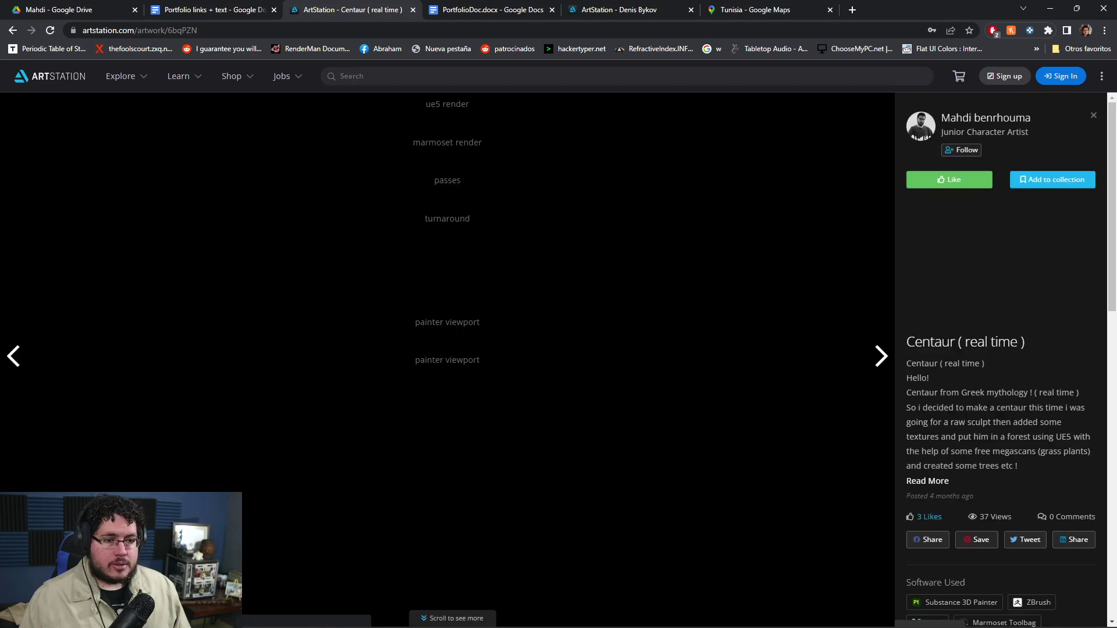
Scroll through the Centaur's UE5 forest render, wireframe passes, grey turnaround and sculpt close-ups.
{"action": "scroll", "coordinate": [446, 360], "scroll_direction": "down", "scroll_amount": 6}
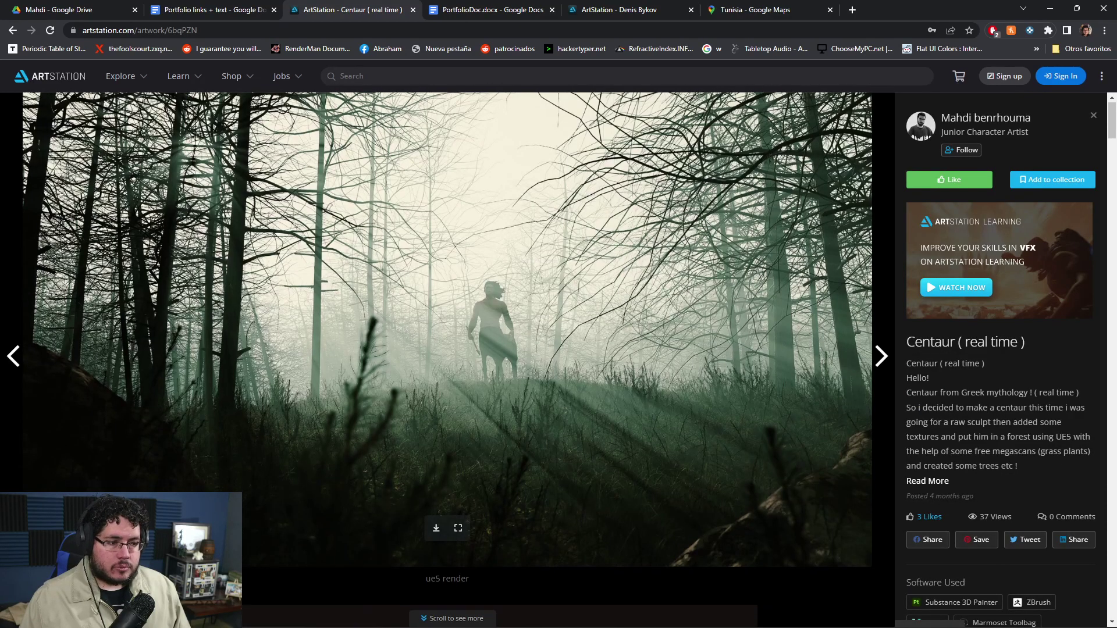
{"action": "scroll", "coordinate": [446, 361], "scroll_direction": "down", "scroll_amount": 2}
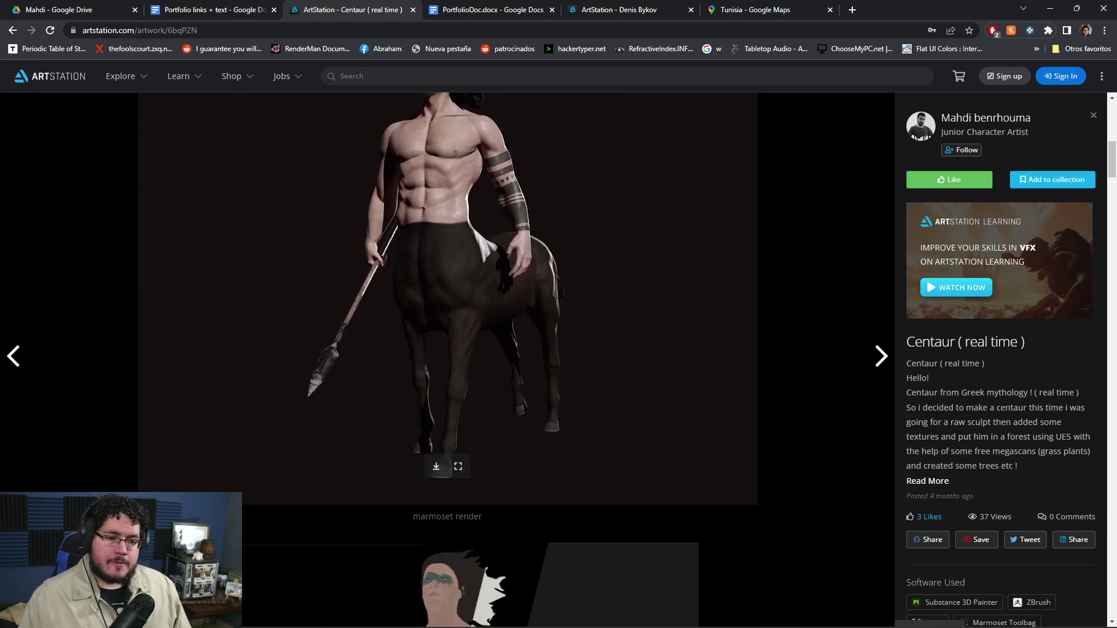
{"action": "scroll", "coordinate": [446, 361], "scroll_direction": "down", "scroll_amount": 4}
{"action": "scroll", "coordinate": [446, 360], "scroll_direction": "up", "scroll_amount": 5}
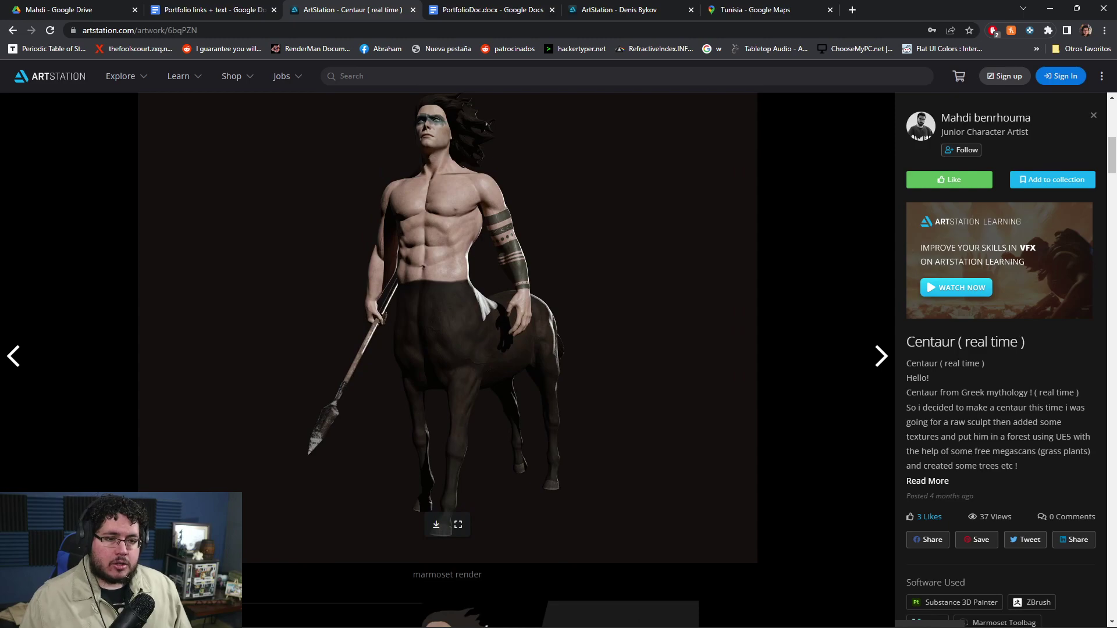
{"action": "scroll", "coordinate": [446, 361], "scroll_direction": "up", "scroll_amount": 8}
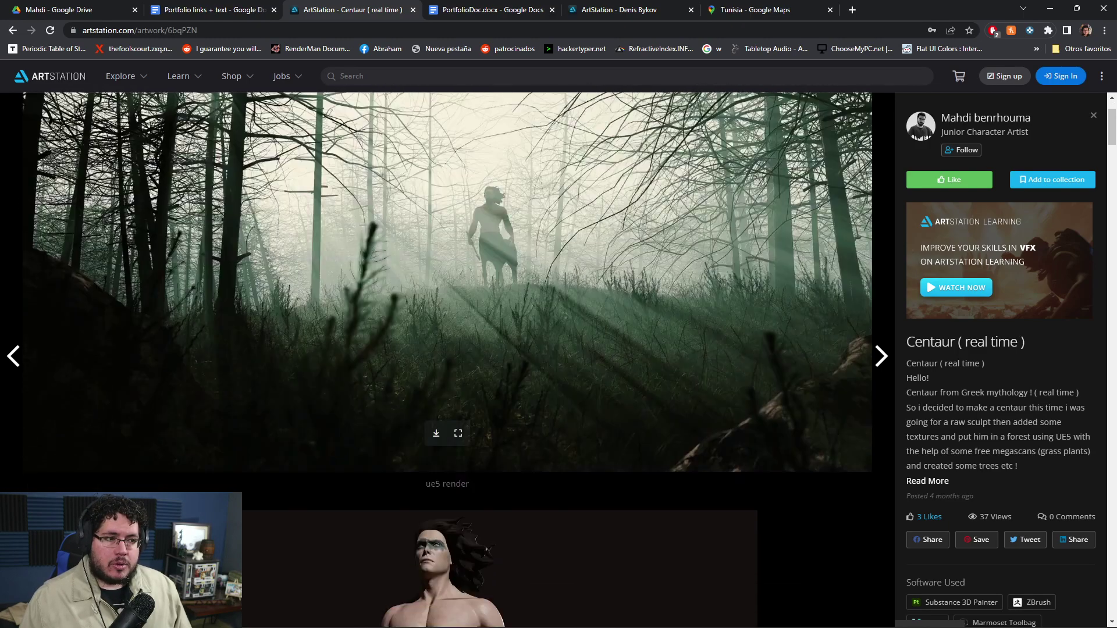
{"action": "scroll", "coordinate": [447, 361], "scroll_direction": "down", "scroll_amount": 10}
{"action": "scroll", "coordinate": [447, 360], "scroll_direction": "up", "scroll_amount": 6}
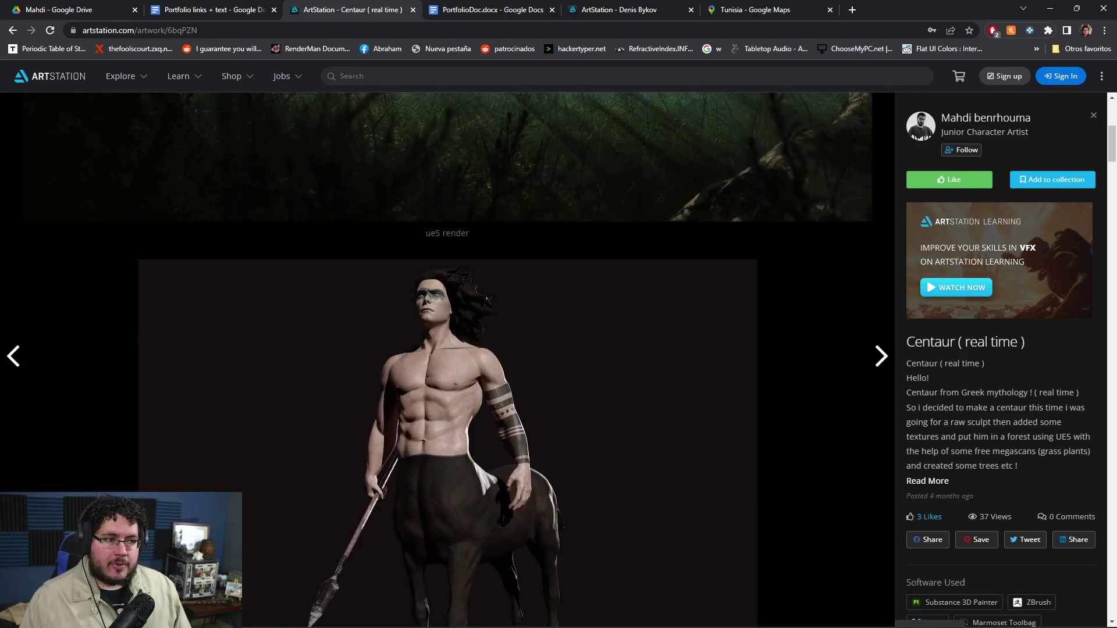
{"action": "scroll", "coordinate": [447, 361], "scroll_direction": "down", "scroll_amount": 20}
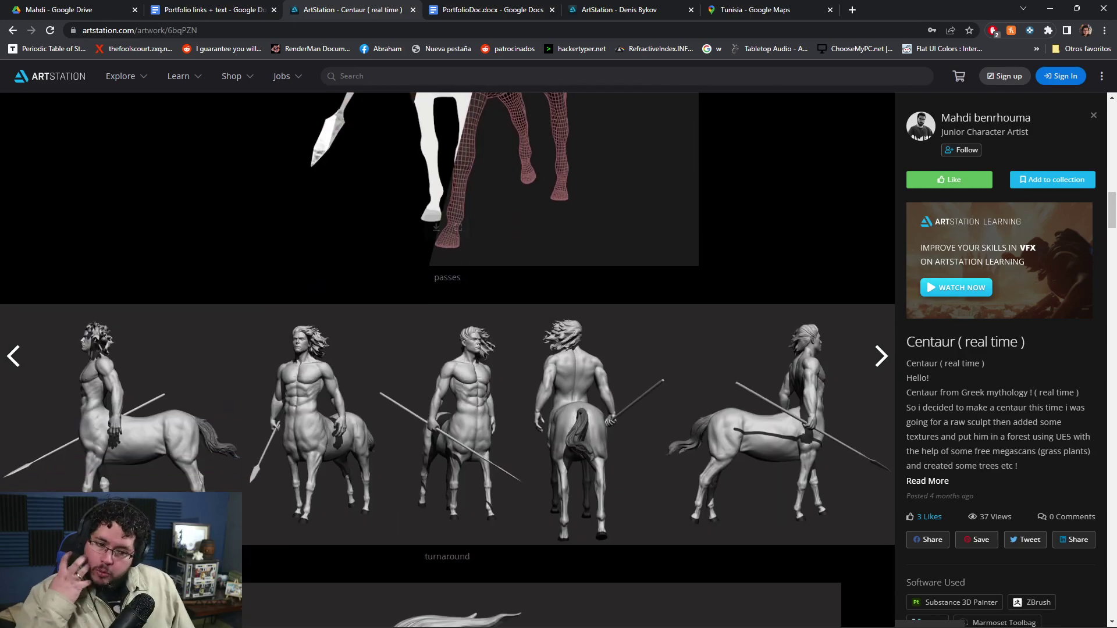
{"action": "scroll", "coordinate": [446, 361], "scroll_direction": "down", "scroll_amount": 3}
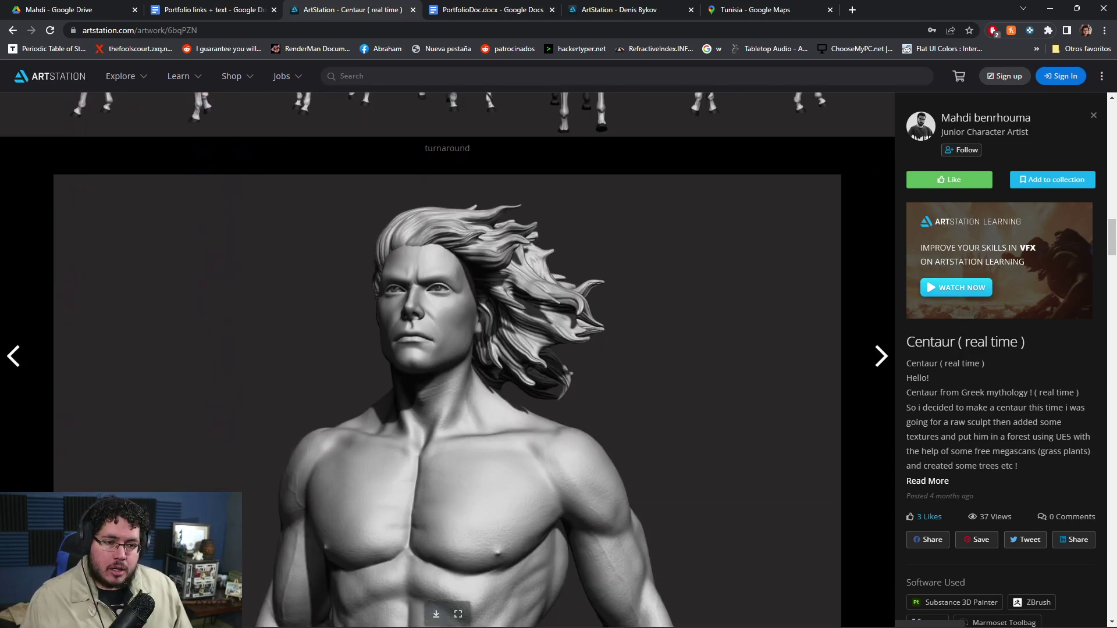
{"action": "scroll", "coordinate": [447, 361], "scroll_direction": "up", "scroll_amount": 20}
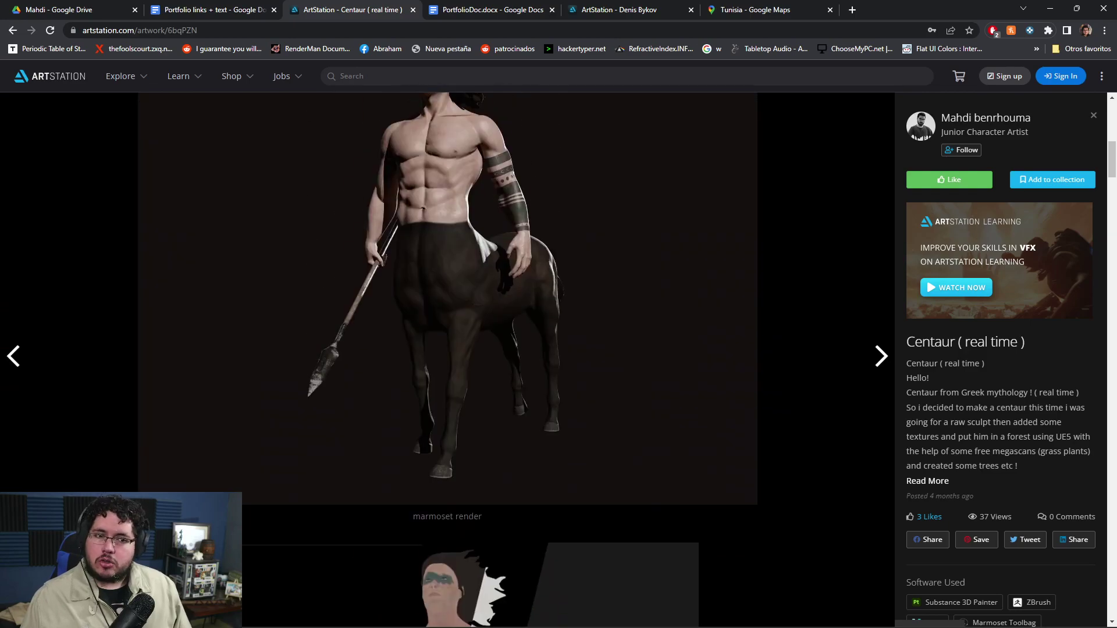
{"action": "scroll", "coordinate": [447, 360], "scroll_direction": "down", "scroll_amount": 20}
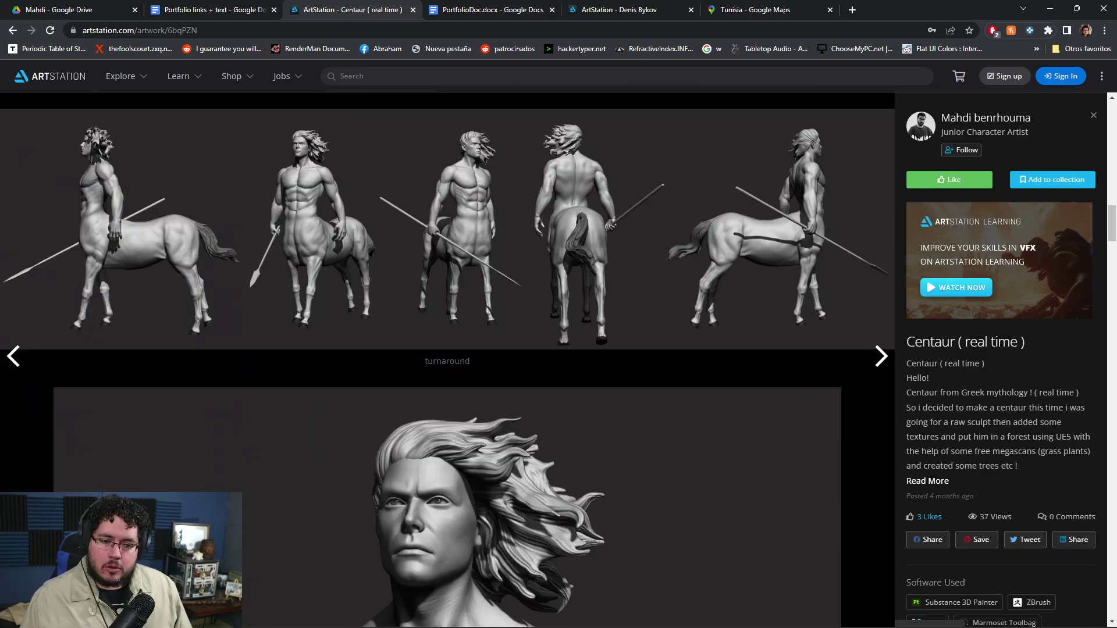
{"action": "scroll", "coordinate": [447, 361], "scroll_direction": "up", "scroll_amount": 20}
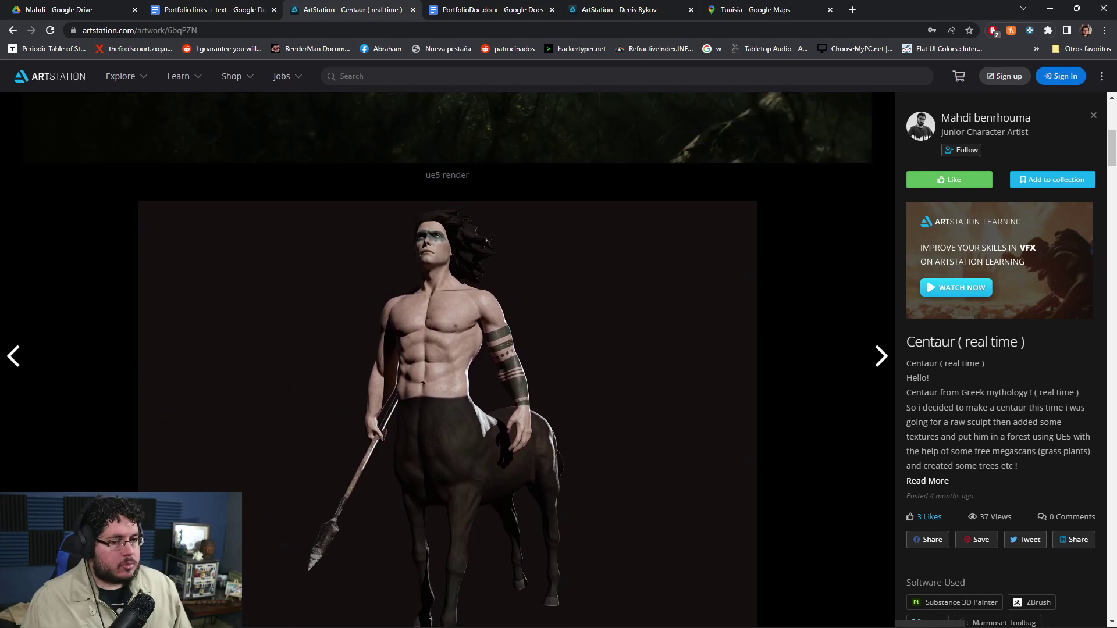
{"action": "scroll", "coordinate": [447, 361], "scroll_direction": "down", "scroll_amount": 20}
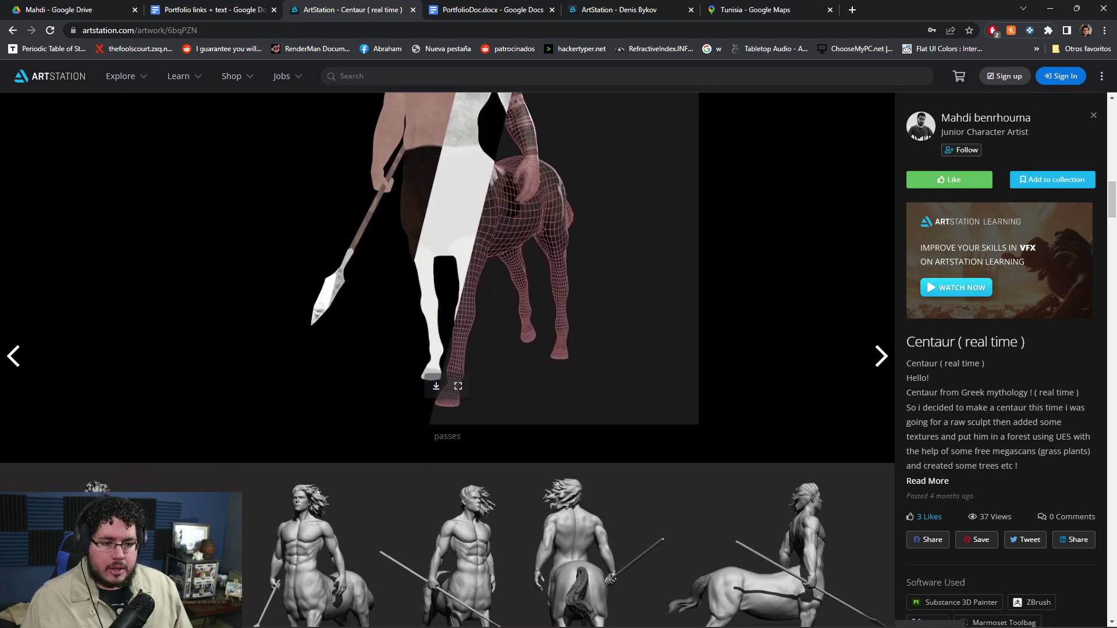
{"action": "scroll", "coordinate": [447, 360], "scroll_direction": "down", "scroll_amount": 15}
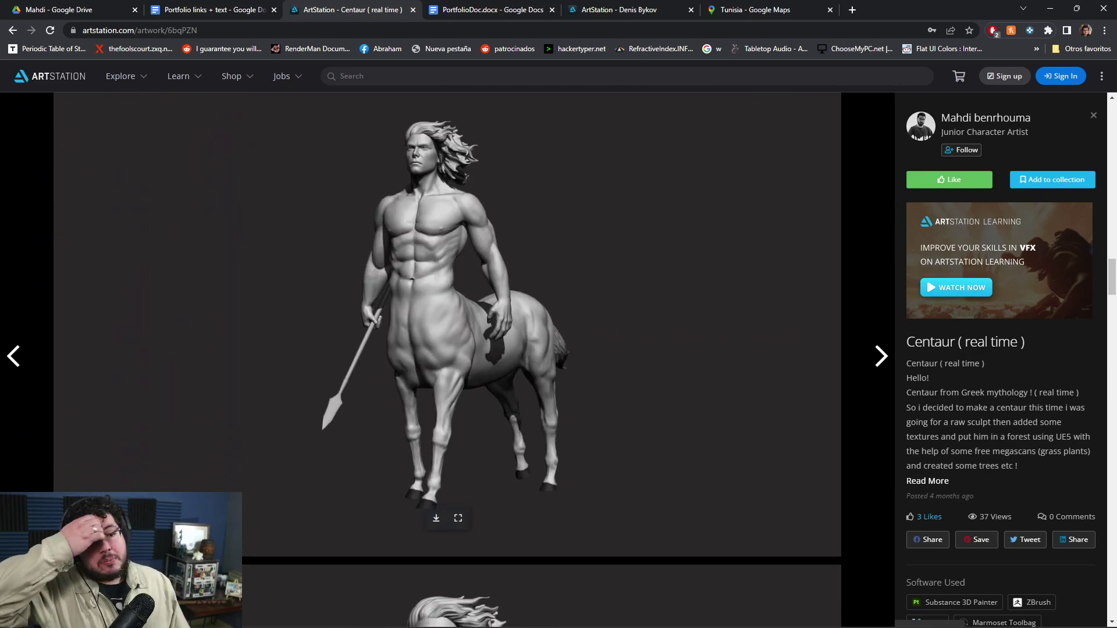
{"action": "scroll", "coordinate": [447, 361], "scroll_direction": "down", "scroll_amount": 10}
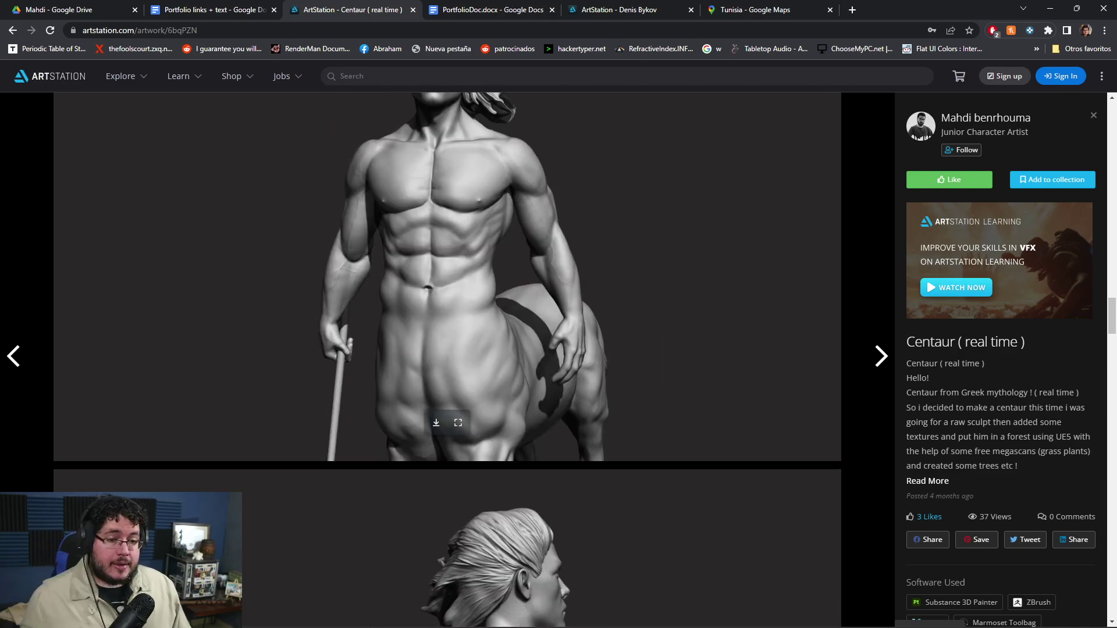
{"action": "scroll", "coordinate": [447, 360], "scroll_direction": "down", "scroll_amount": 3}
Return to the artist's profile, show all works, and open King Pelé.
{"action": "left_click", "coordinate": [985, 118]}
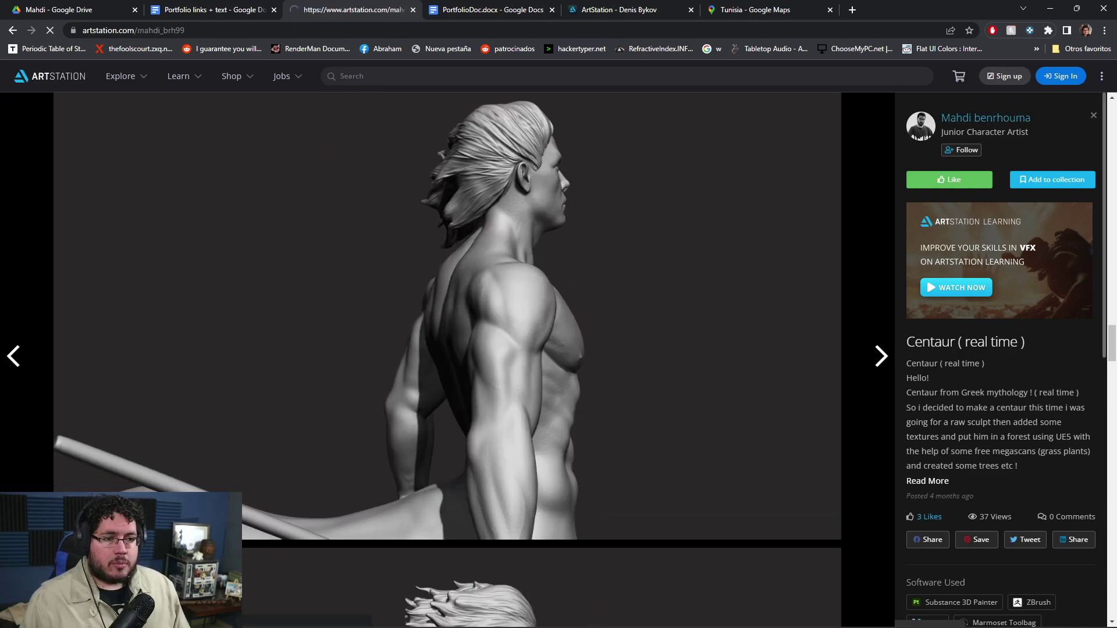
{"action": "left_click", "coordinate": [532, 387]}
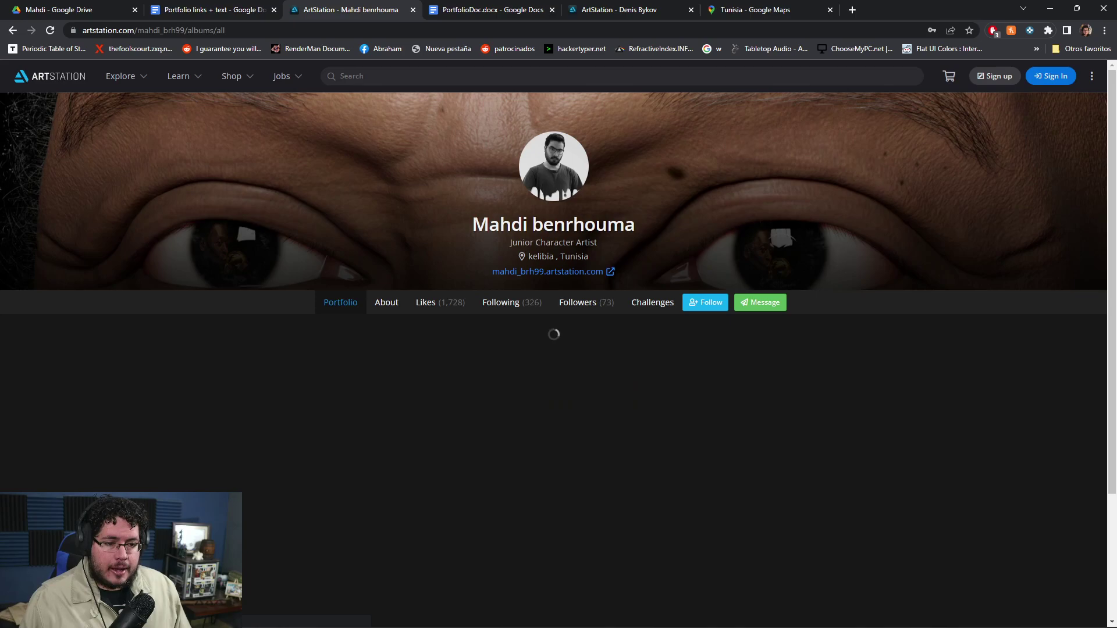
{"action": "left_click", "coordinate": [81, 419]}
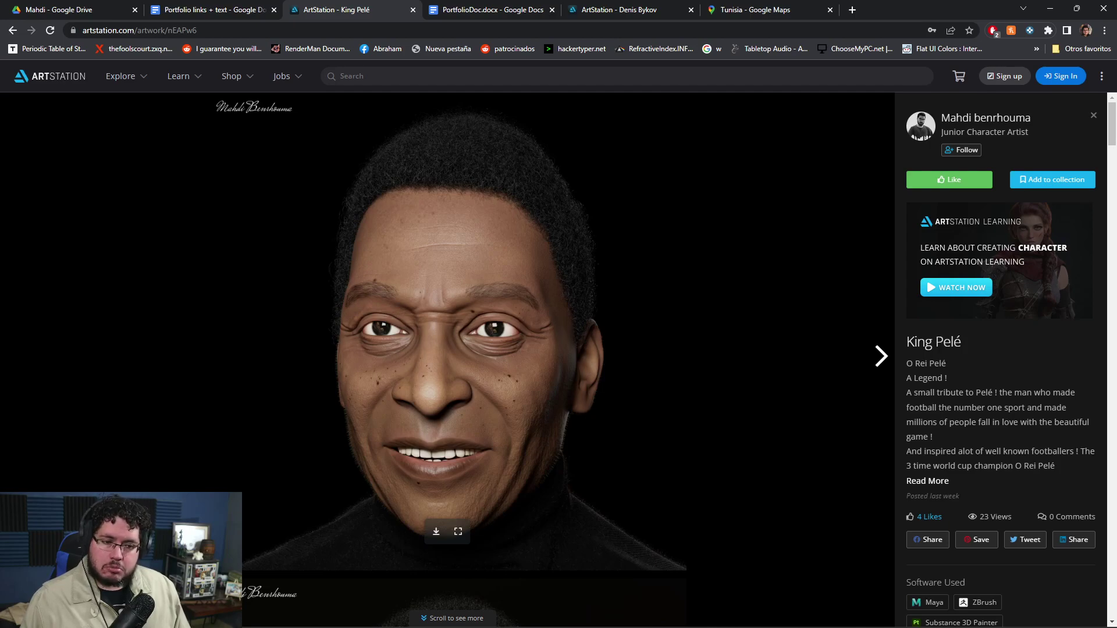
Scroll through the King Pelé sculpt, clay and textured-head progression images.
{"action": "scroll", "coordinate": [465, 360], "scroll_direction": "down", "scroll_amount": 5}
{"action": "scroll", "coordinate": [464, 361], "scroll_direction": "up", "scroll_amount": 5}
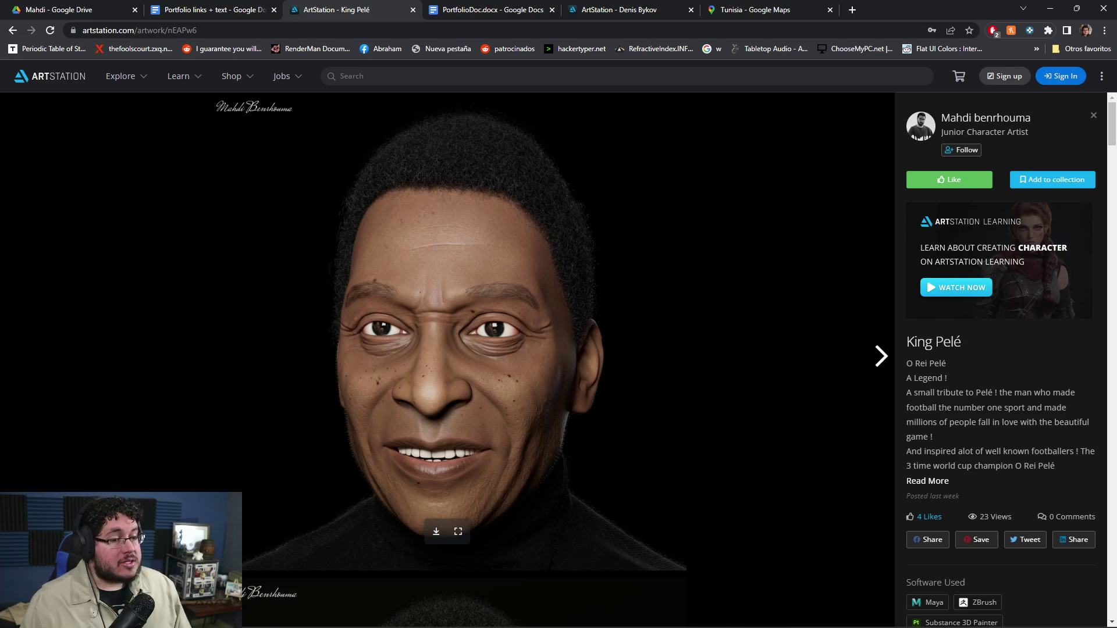
{"action": "scroll", "coordinate": [451, 361], "scroll_direction": "down", "scroll_amount": 7}
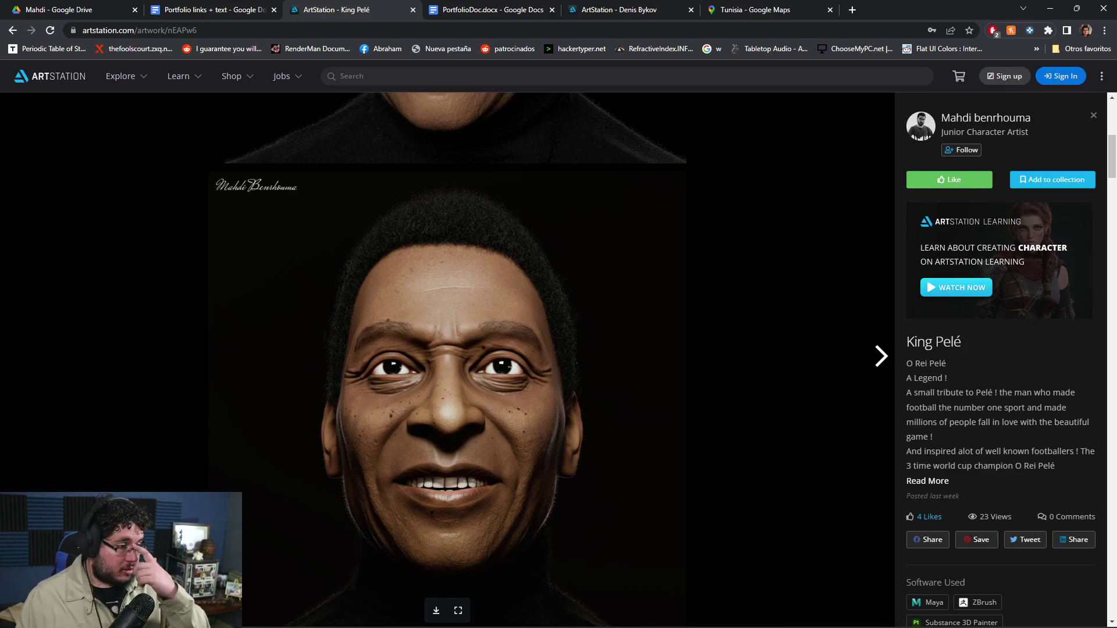
{"action": "scroll", "coordinate": [446, 349], "scroll_direction": "down", "scroll_amount": 1}
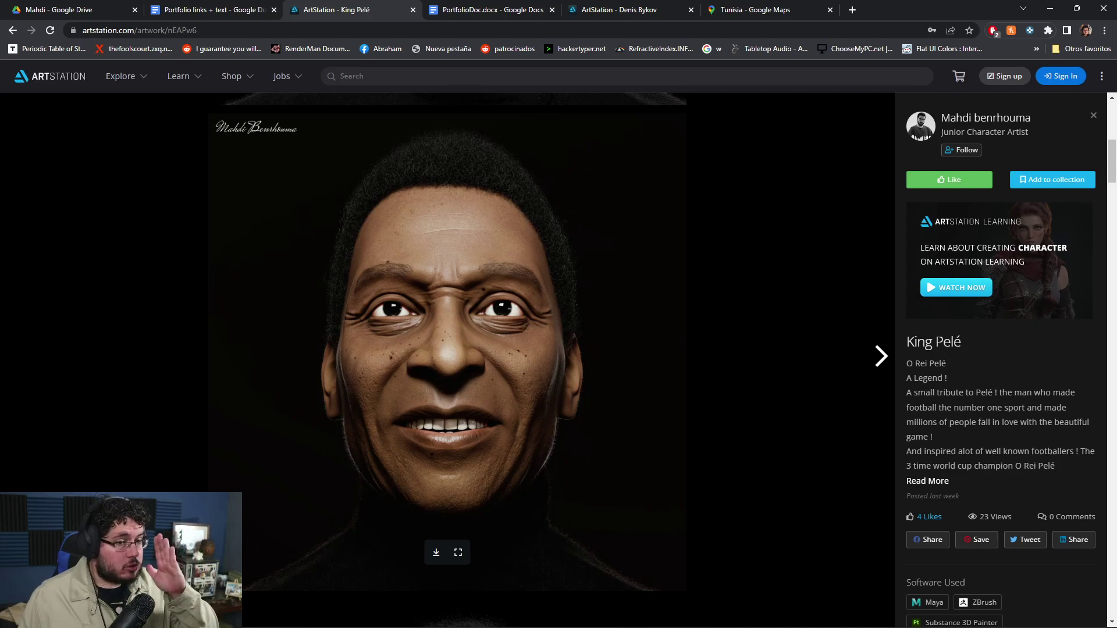
{"action": "scroll", "coordinate": [447, 349], "scroll_direction": "down", "scroll_amount": 10}
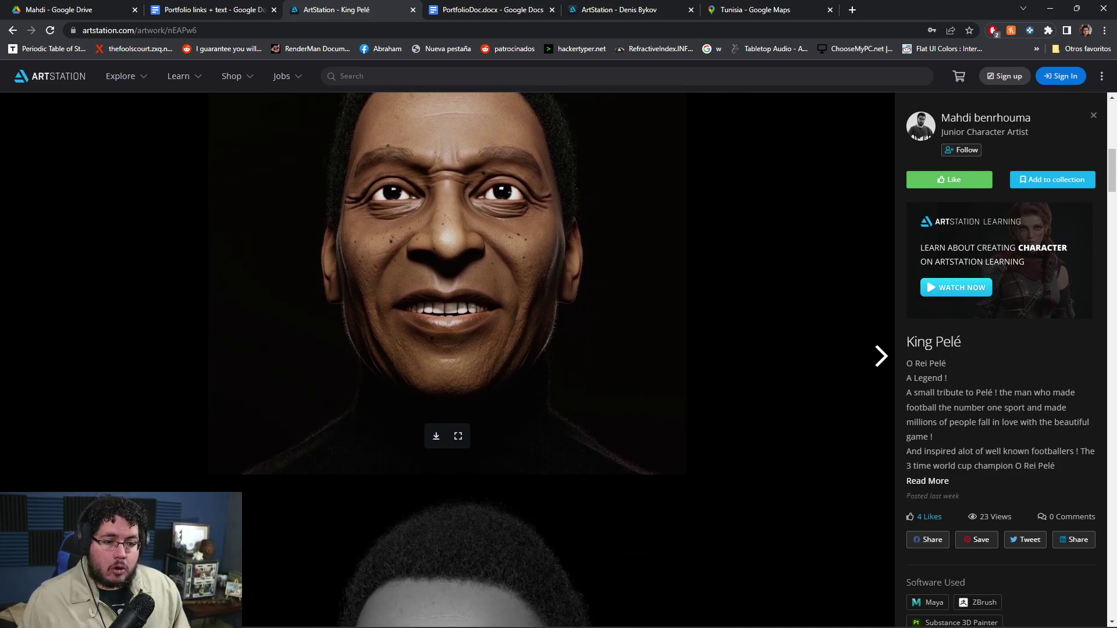
{"action": "scroll", "coordinate": [447, 349], "scroll_direction": "down", "scroll_amount": 5}
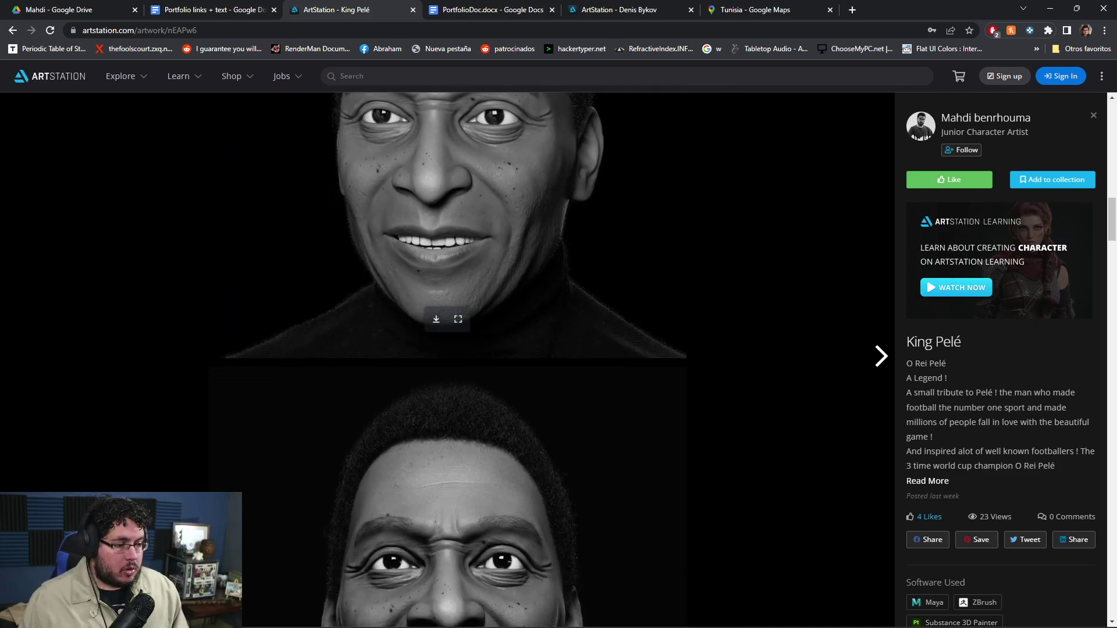
{"action": "scroll", "coordinate": [447, 349], "scroll_direction": "down", "scroll_amount": 4}
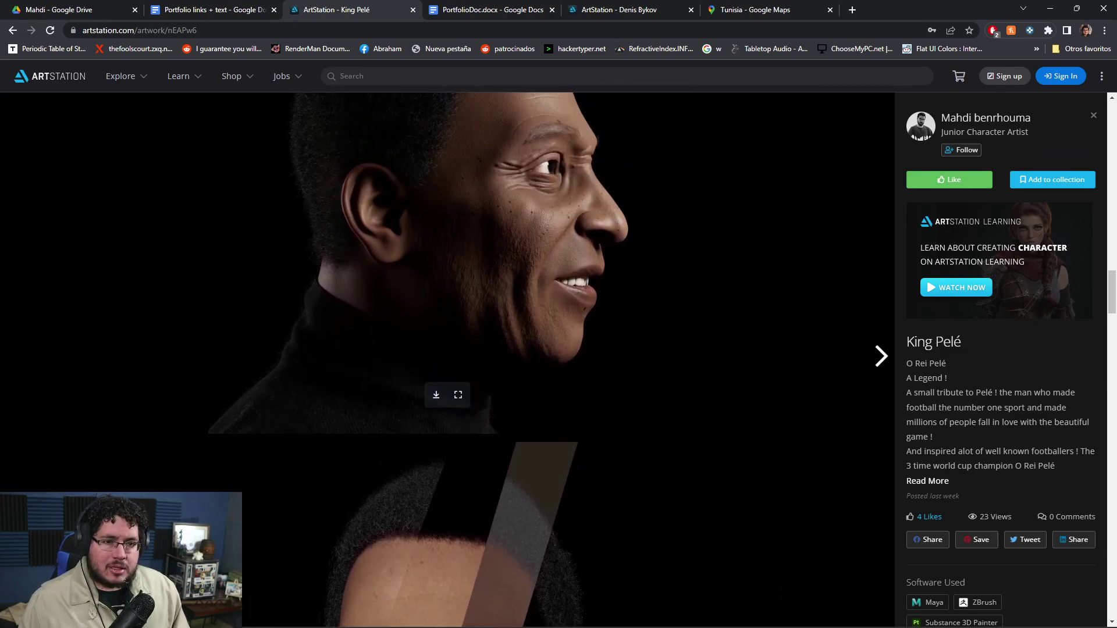
{"action": "scroll", "coordinate": [446, 349], "scroll_direction": "down", "scroll_amount": 5}
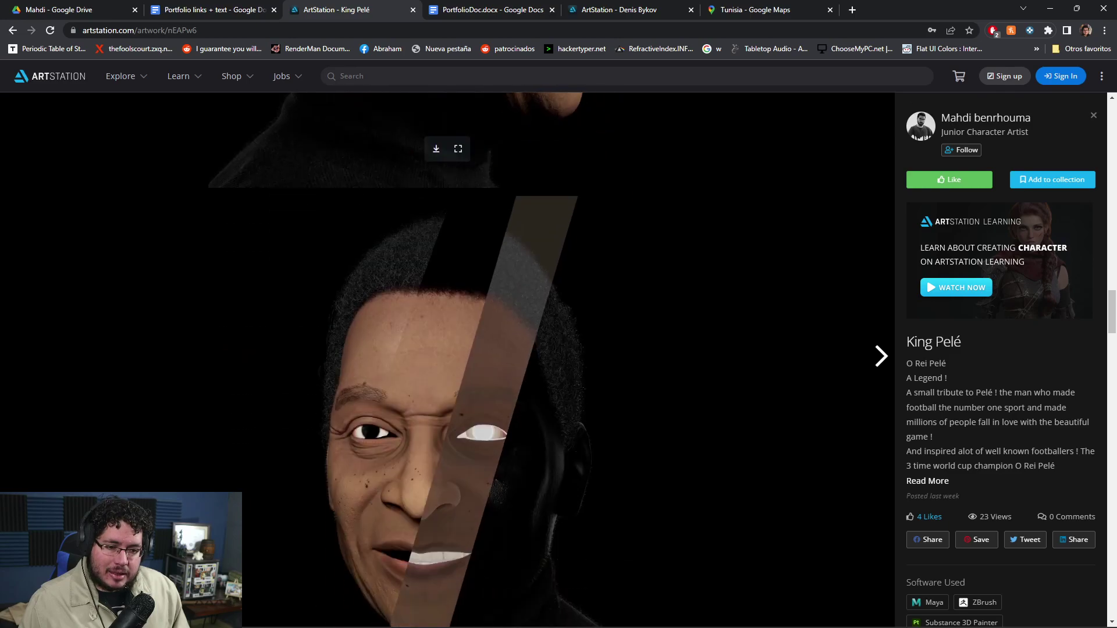
{"action": "scroll", "coordinate": [447, 349], "scroll_direction": "up", "scroll_amount": 6}
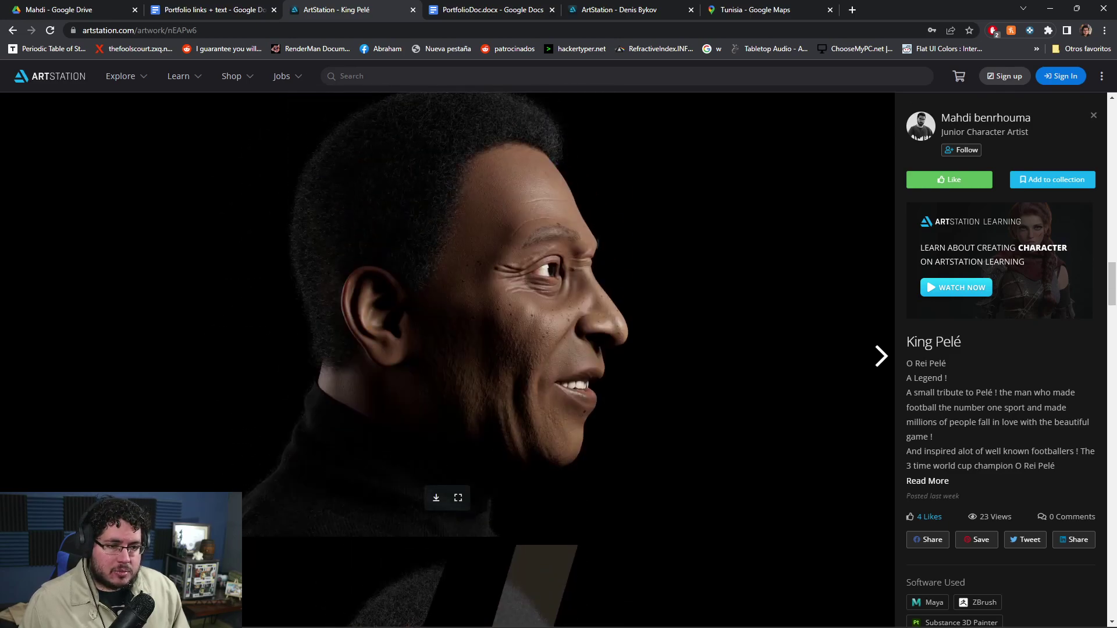
{"action": "scroll", "coordinate": [447, 349], "scroll_direction": "down", "scroll_amount": 10}
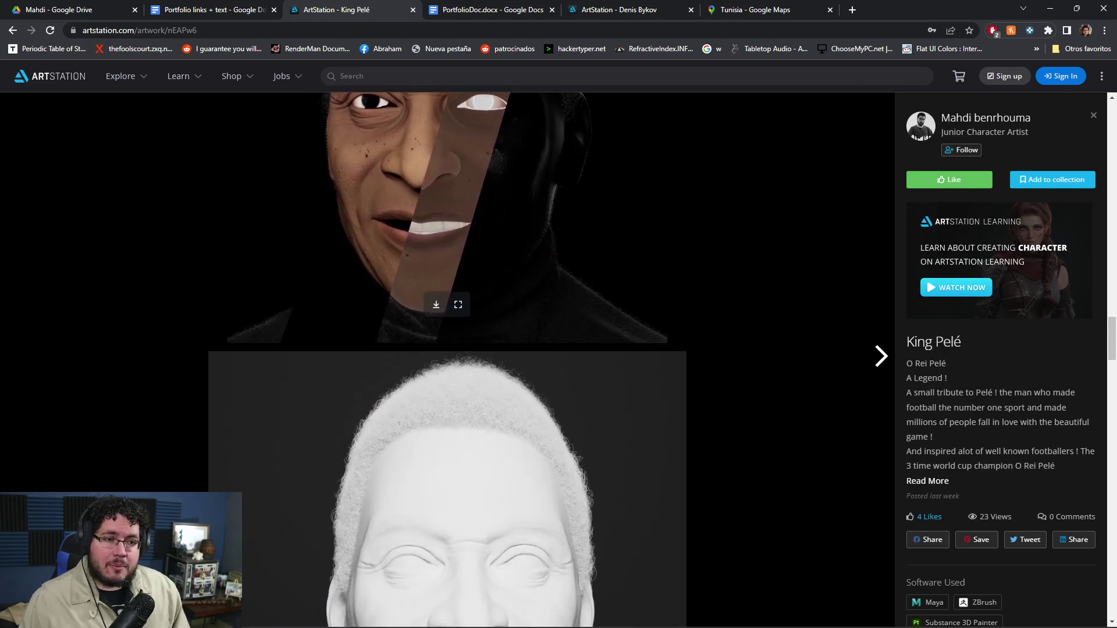
{"action": "scroll", "coordinate": [446, 349], "scroll_direction": "down", "scroll_amount": 15}
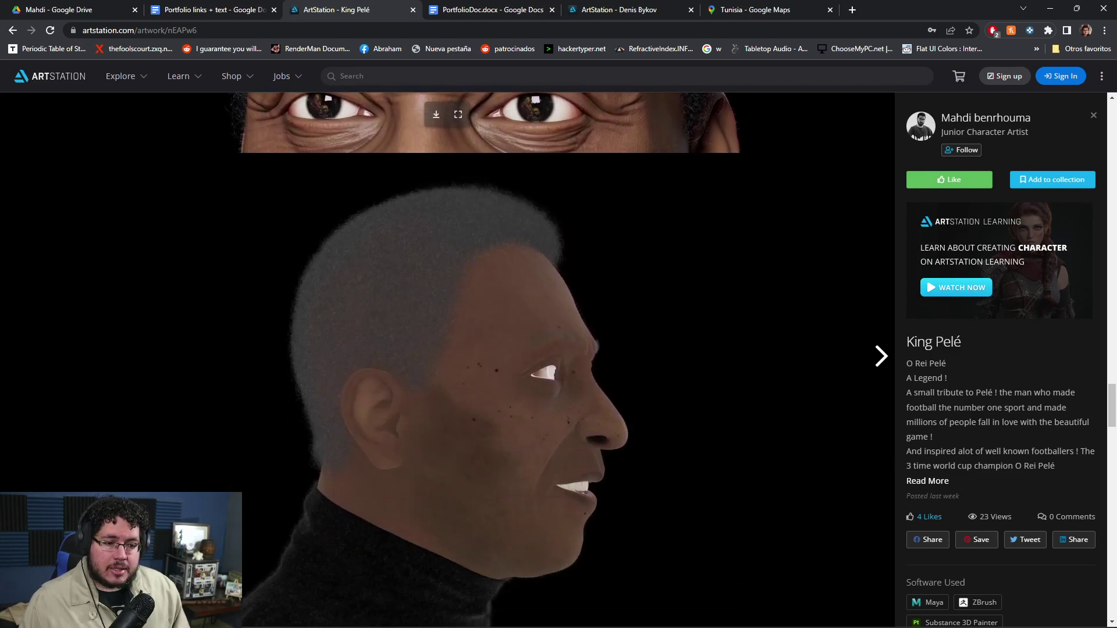
{"action": "scroll", "coordinate": [447, 349], "scroll_direction": "down", "scroll_amount": 10}
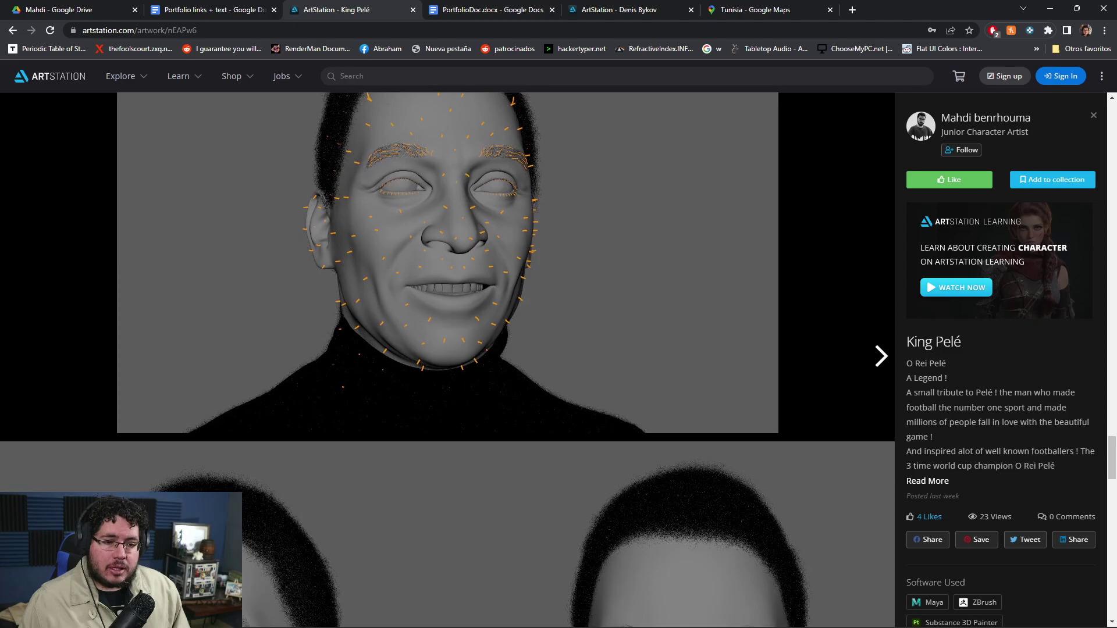
{"action": "scroll", "coordinate": [447, 349], "scroll_direction": "down", "scroll_amount": 10}
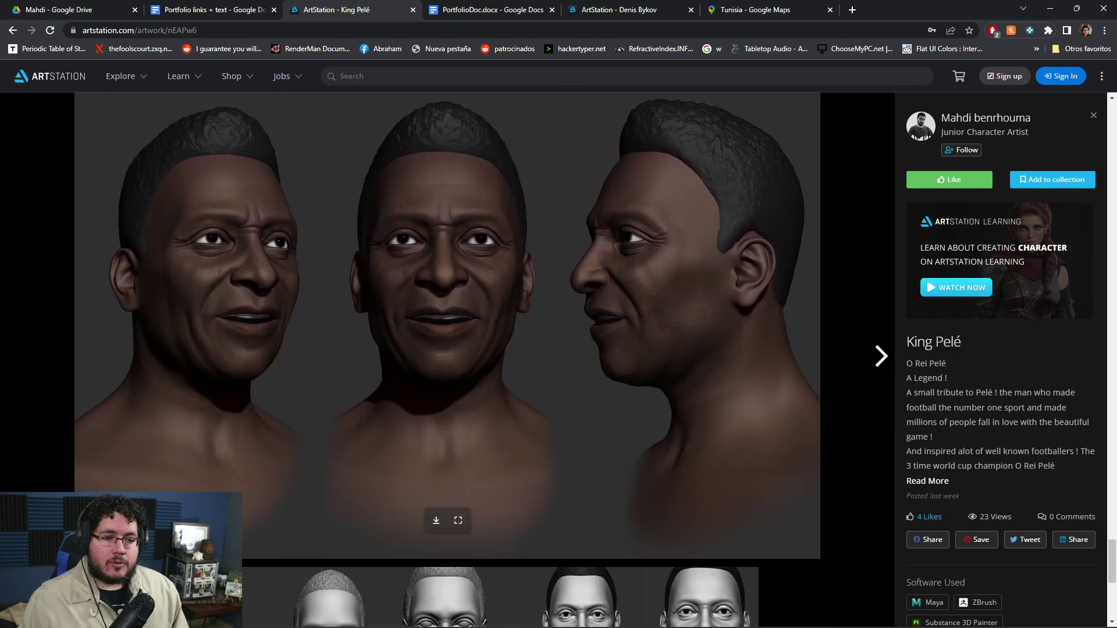
{"action": "scroll", "coordinate": [258, 460], "scroll_direction": "down", "scroll_amount": 6}
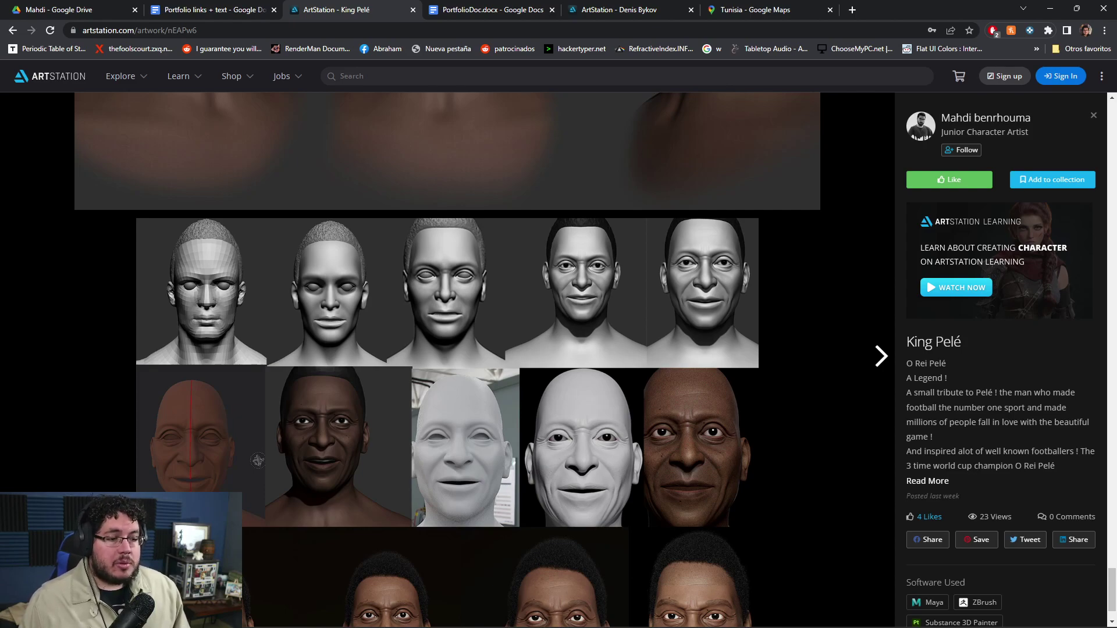
Open the artist's profile page from their name in the right sidebar.
{"action": "scroll", "coordinate": [447, 553], "scroll_direction": "down", "scroll_amount": 1}
{"action": "scroll", "coordinate": [446, 552], "scroll_direction": "down", "scroll_amount": 1}
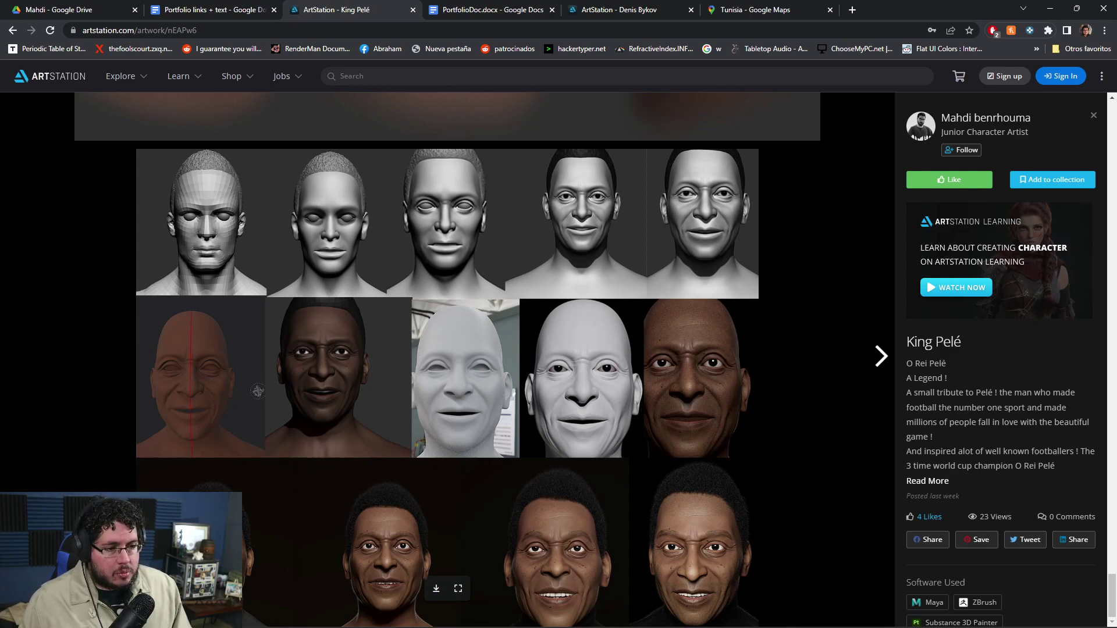
{"action": "left_click", "coordinate": [985, 118]}
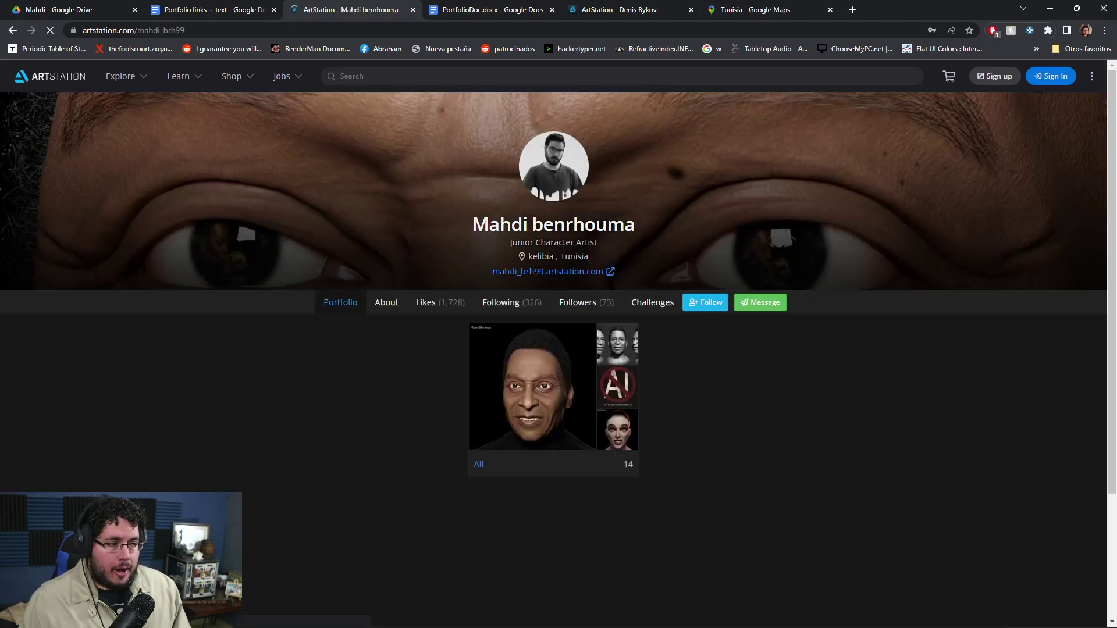
Show the Portfolio tab's All album and open the True King bearded-portrait artwork.
{"action": "left_click", "coordinate": [552, 419]}
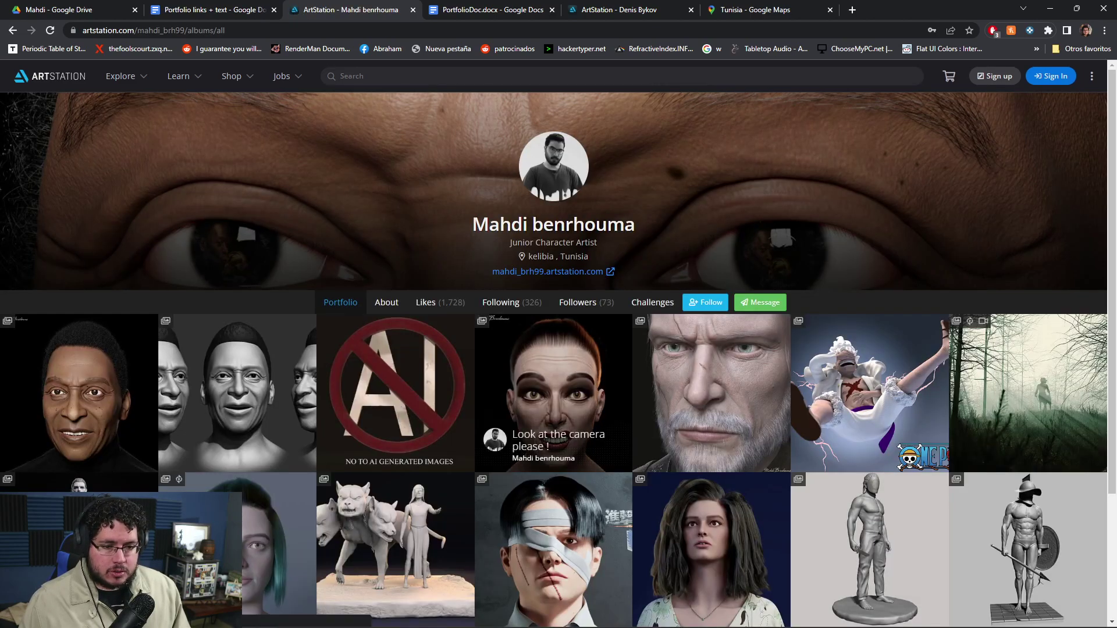
{"action": "scroll", "coordinate": [395, 581], "scroll_direction": "down", "scroll_amount": 3}
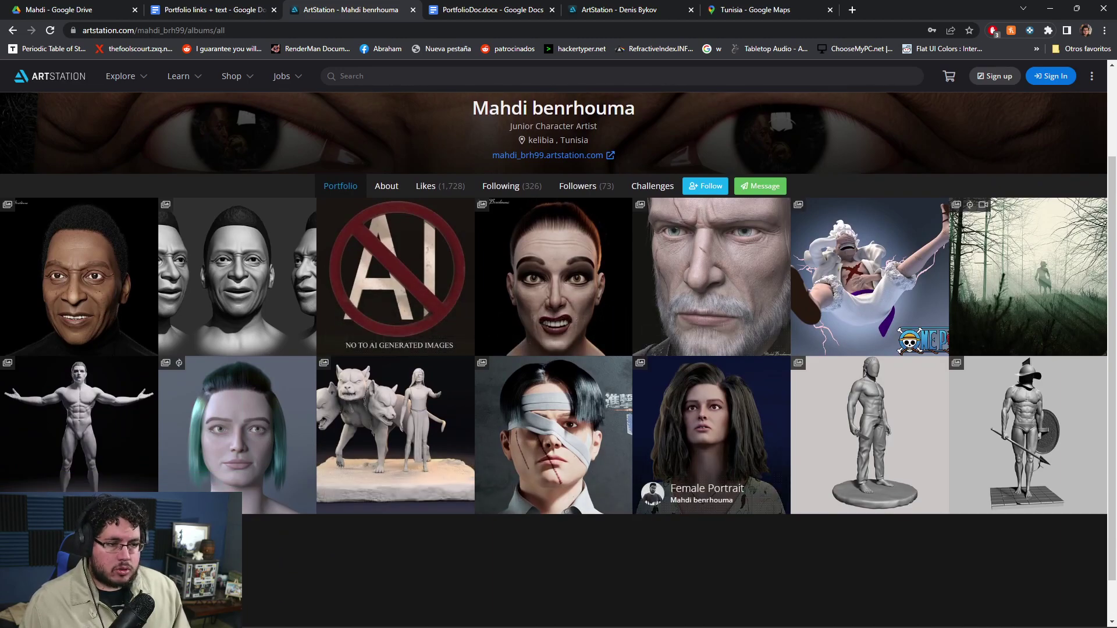
{"action": "left_click", "coordinate": [710, 291]}
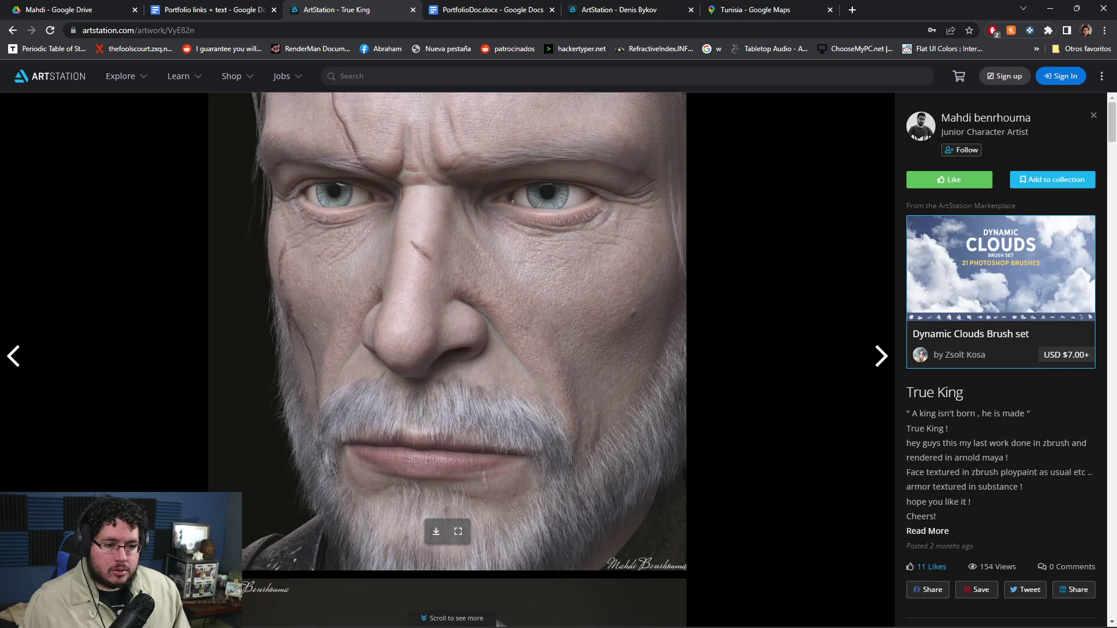
Scroll through the True King ZBrush sculpt images and back up the artwork page.
{"action": "scroll", "coordinate": [559, 361], "scroll_direction": "down", "scroll_amount": 4}
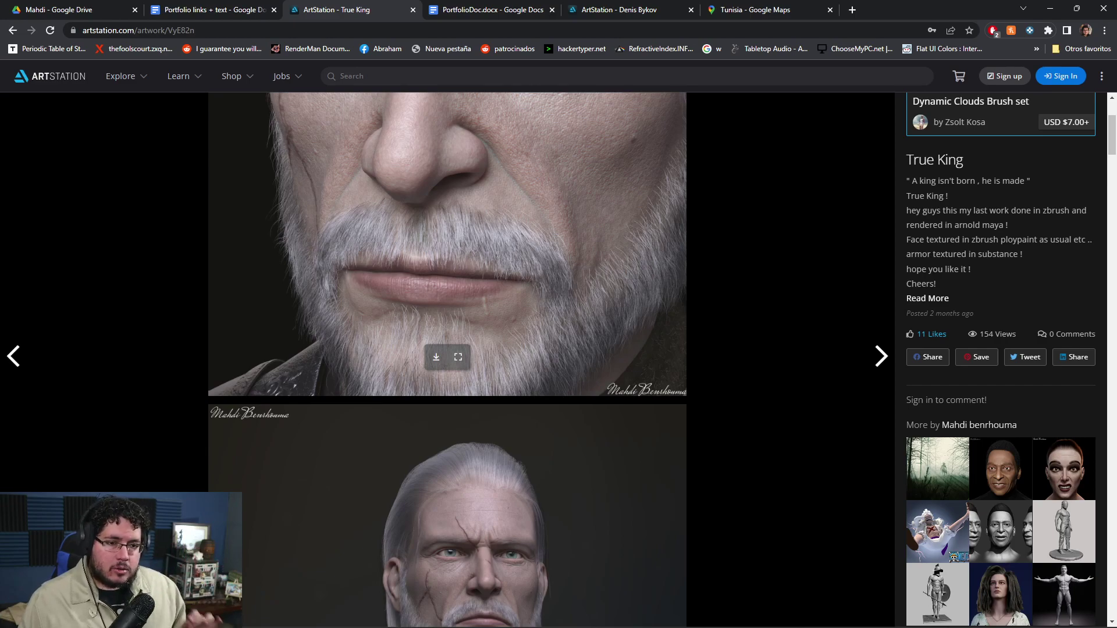
{"action": "scroll", "coordinate": [447, 361], "scroll_direction": "down", "scroll_amount": 14}
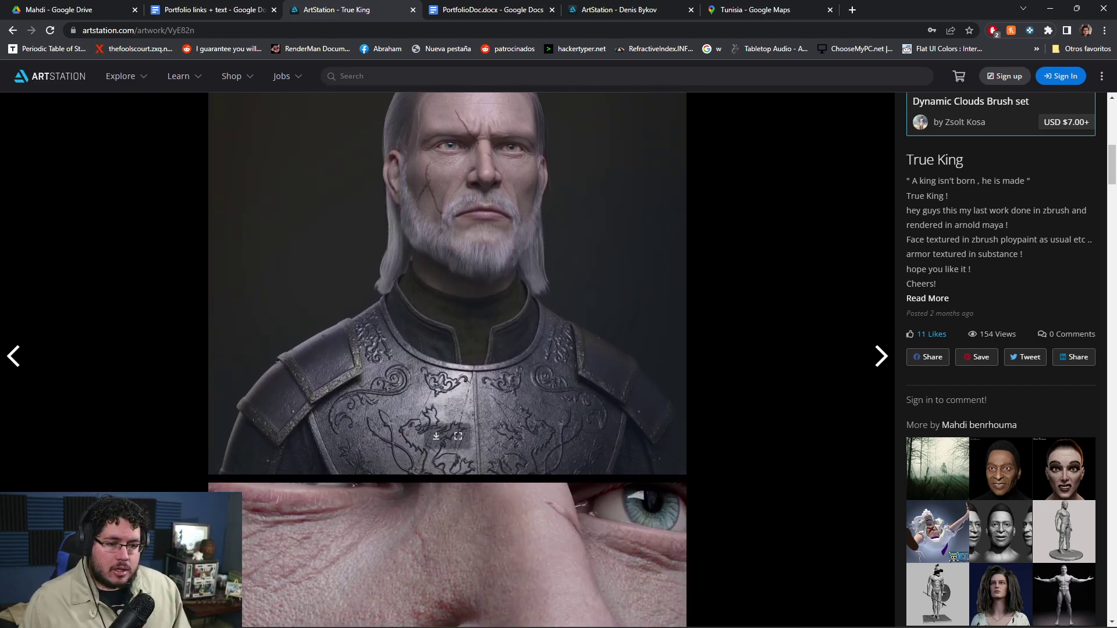
{"action": "scroll", "coordinate": [447, 360], "scroll_direction": "down", "scroll_amount": 15}
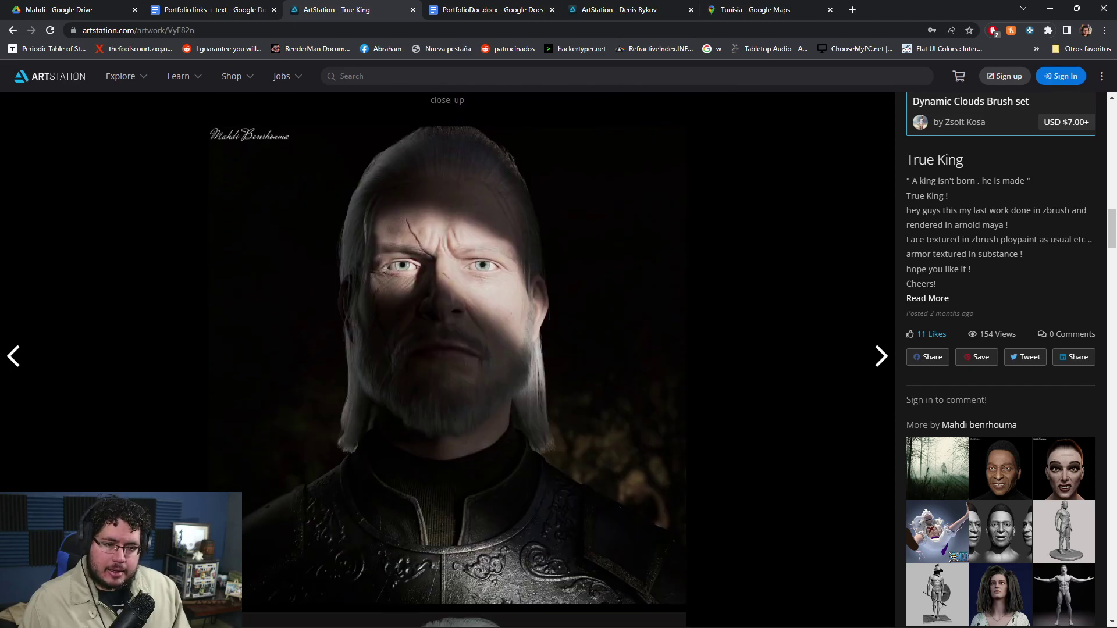
{"action": "scroll", "coordinate": [447, 361], "scroll_direction": "down", "scroll_amount": 1}
{"action": "scroll", "coordinate": [448, 360], "scroll_direction": "down", "scroll_amount": 6}
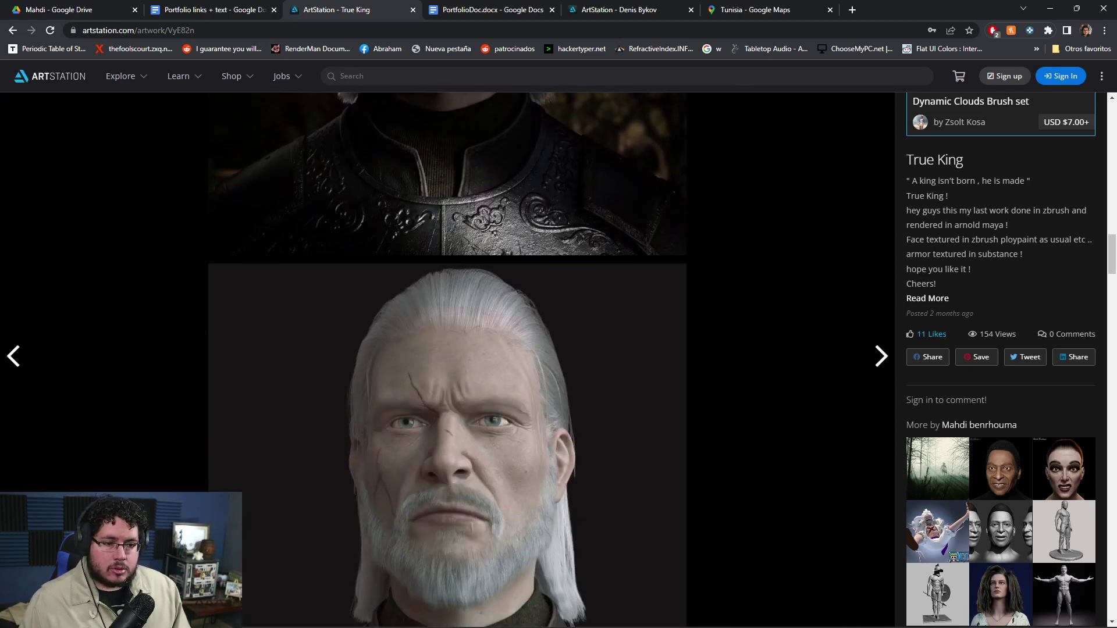
{"action": "scroll", "coordinate": [447, 361], "scroll_direction": "up", "scroll_amount": 7}
{"action": "scroll", "coordinate": [447, 361], "scroll_direction": "down", "scroll_amount": 6}
{"action": "scroll", "coordinate": [448, 361], "scroll_direction": "down", "scroll_amount": 4}
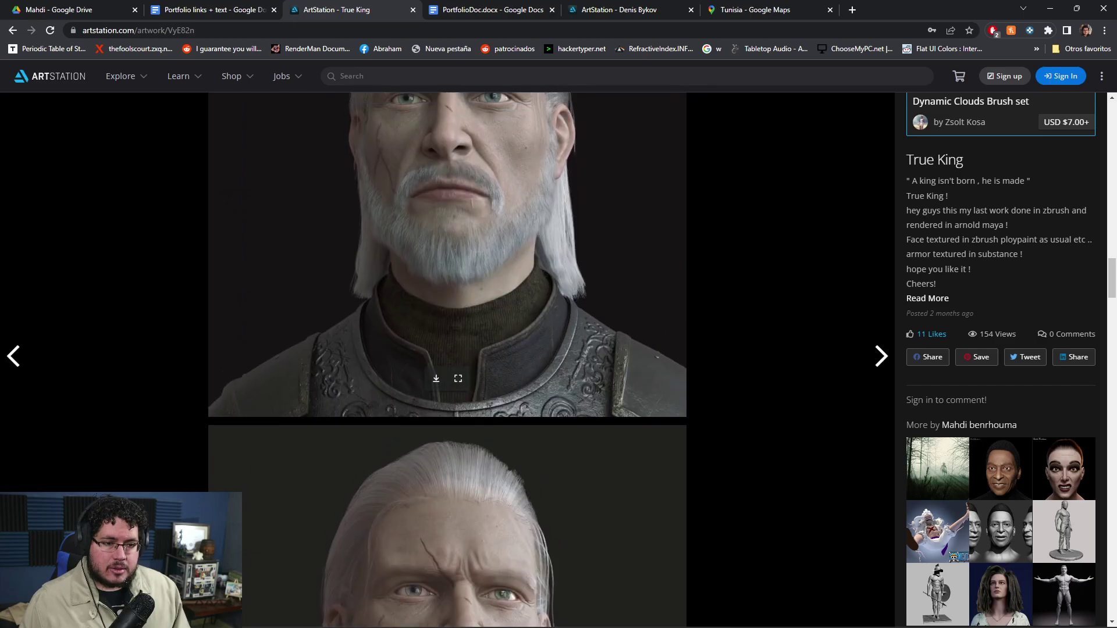
{"action": "scroll", "coordinate": [448, 361], "scroll_direction": "up", "scroll_amount": 4}
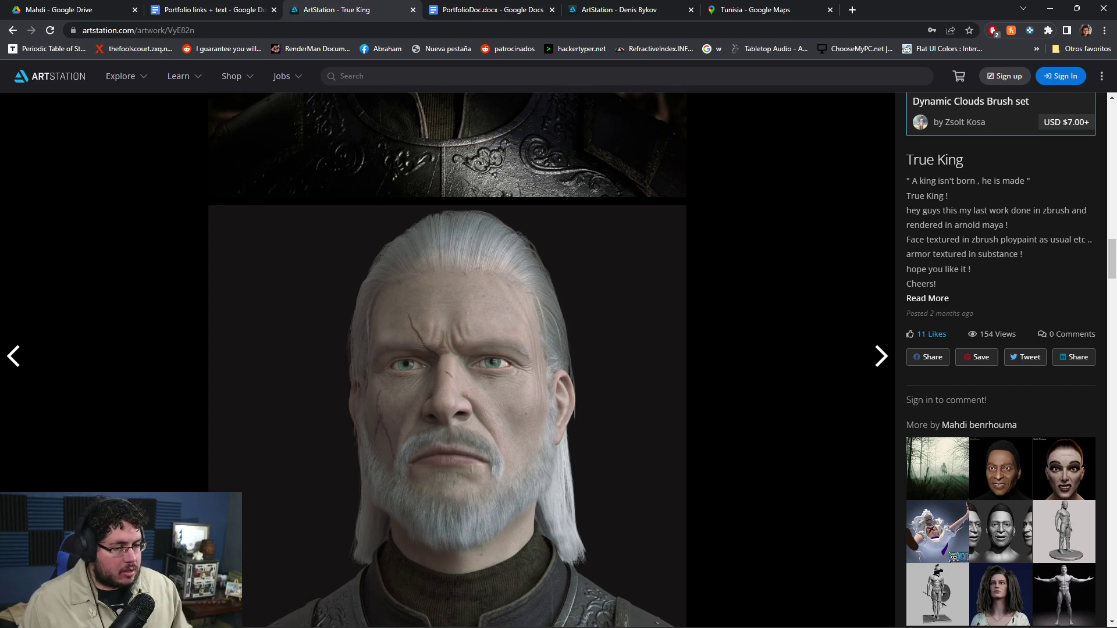
{"action": "scroll", "coordinate": [447, 361], "scroll_direction": "down", "scroll_amount": 3}
{"action": "scroll", "coordinate": [447, 360], "scroll_direction": "down", "scroll_amount": 7}
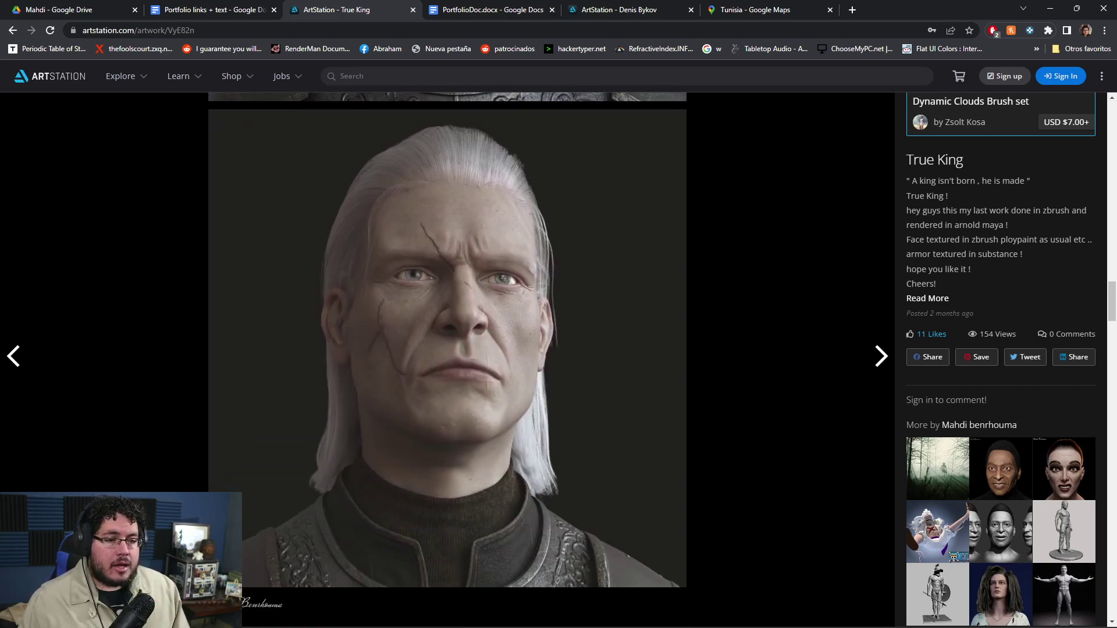
{"action": "scroll", "coordinate": [447, 361], "scroll_direction": "down", "scroll_amount": 10}
{"action": "scroll", "coordinate": [447, 361], "scroll_direction": "down", "scroll_amount": 5}
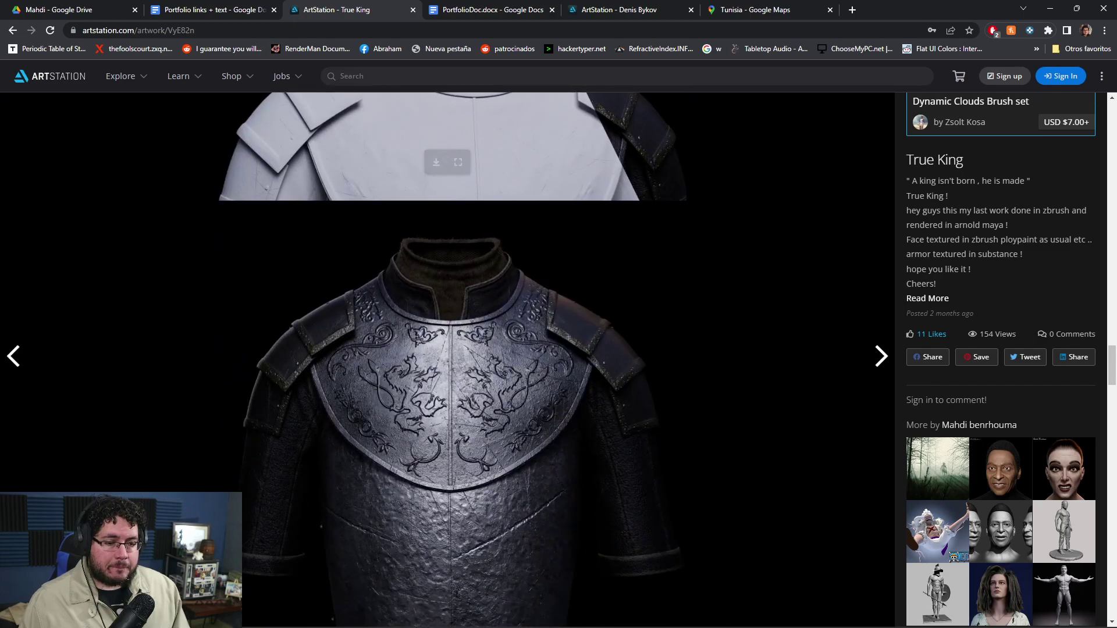
{"action": "scroll", "coordinate": [447, 361], "scroll_direction": "down", "scroll_amount": 4}
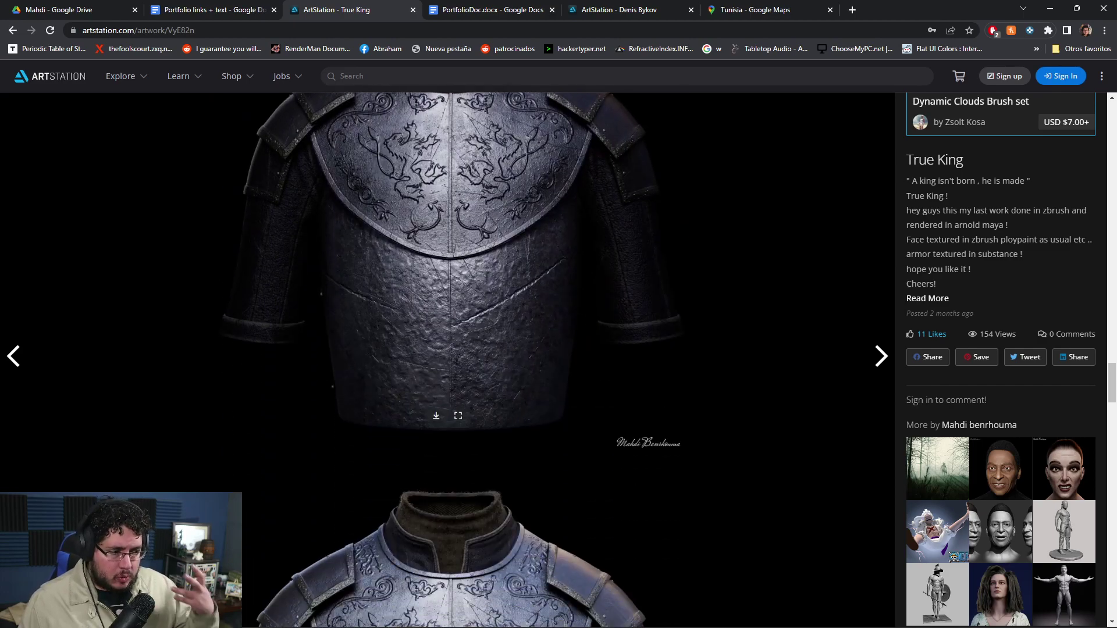
{"action": "scroll", "coordinate": [447, 360], "scroll_direction": "down", "scroll_amount": 5}
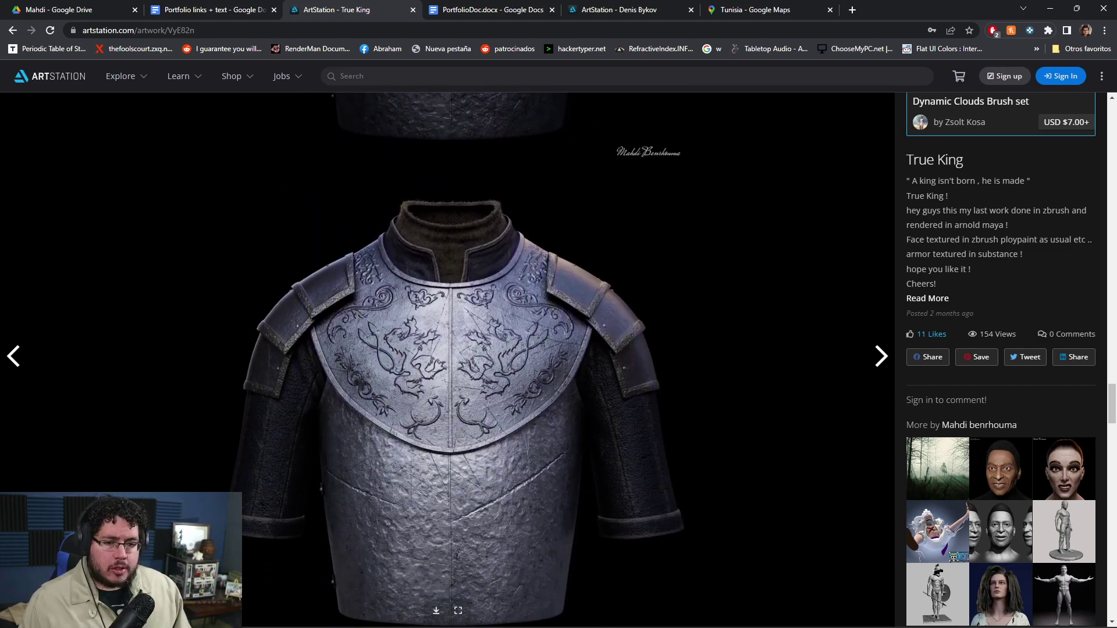
{"action": "scroll", "coordinate": [447, 361], "scroll_direction": "up", "scroll_amount": 5}
{"action": "scroll", "coordinate": [447, 361], "scroll_direction": "up", "scroll_amount": 2}
{"action": "scroll", "coordinate": [447, 361], "scroll_direction": "down", "scroll_amount": 8}
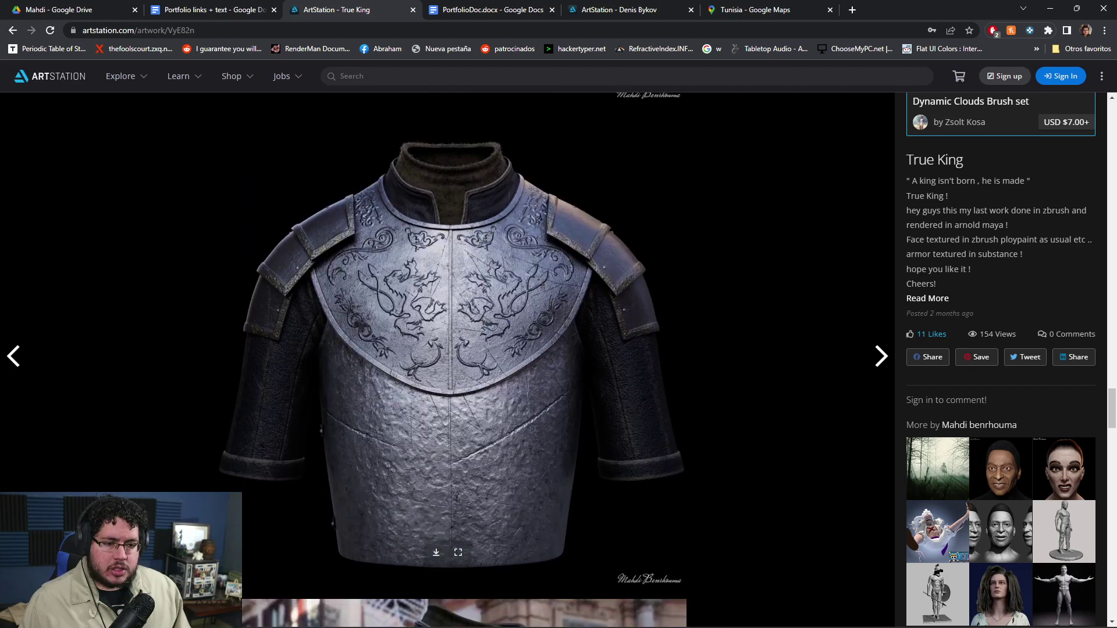
{"action": "scroll", "coordinate": [448, 360], "scroll_direction": "down", "scroll_amount": 20}
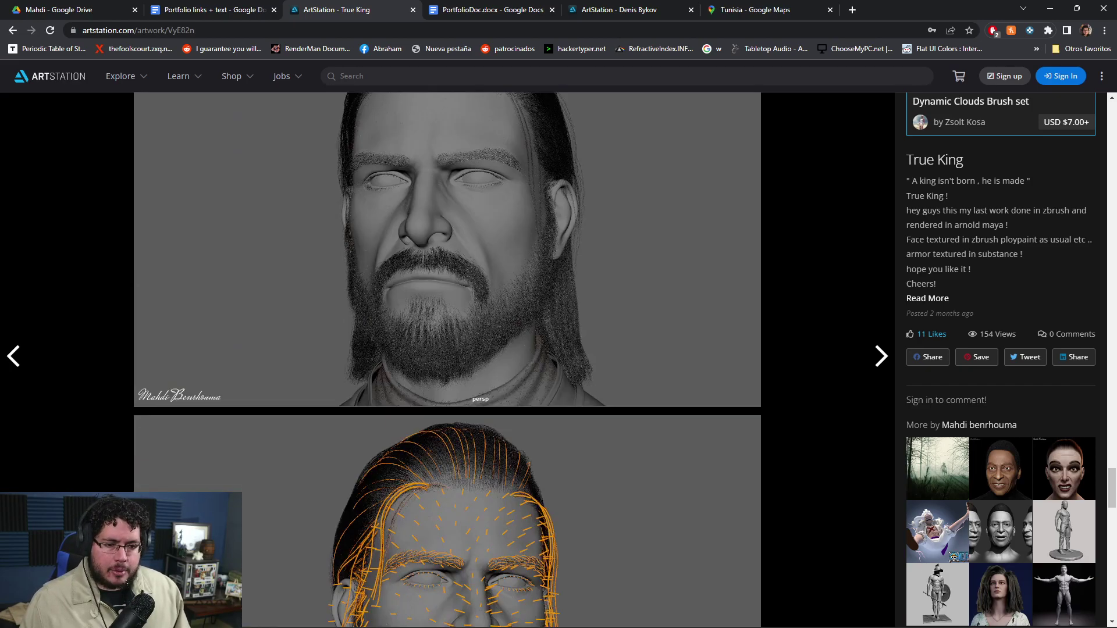
{"action": "scroll", "coordinate": [448, 361], "scroll_direction": "down", "scroll_amount": 7}
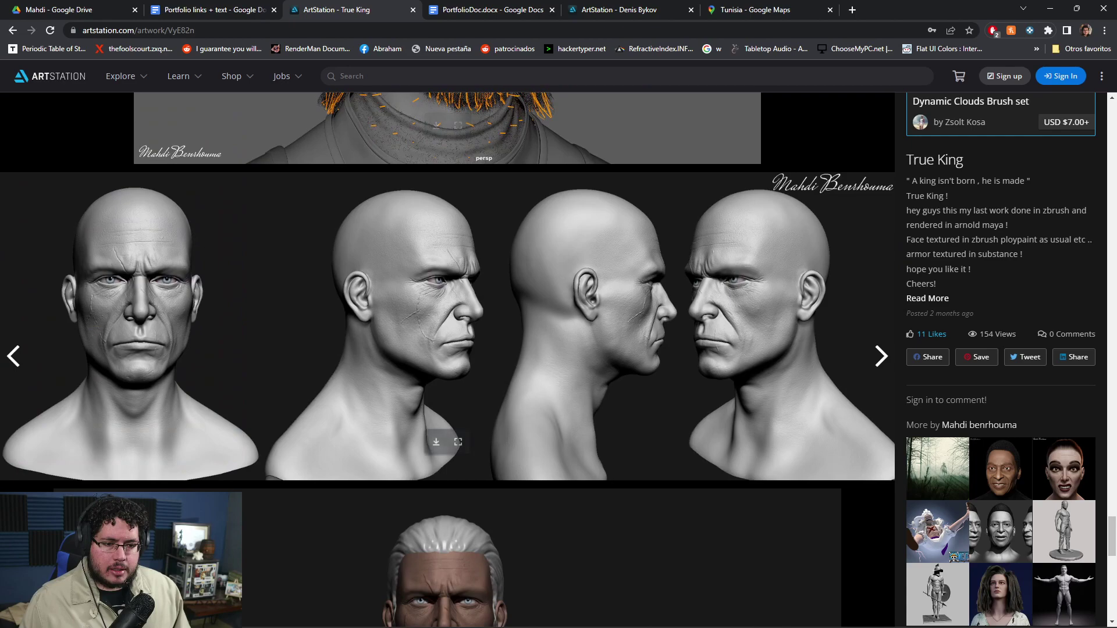
{"action": "scroll", "coordinate": [447, 361], "scroll_direction": "down", "scroll_amount": 7}
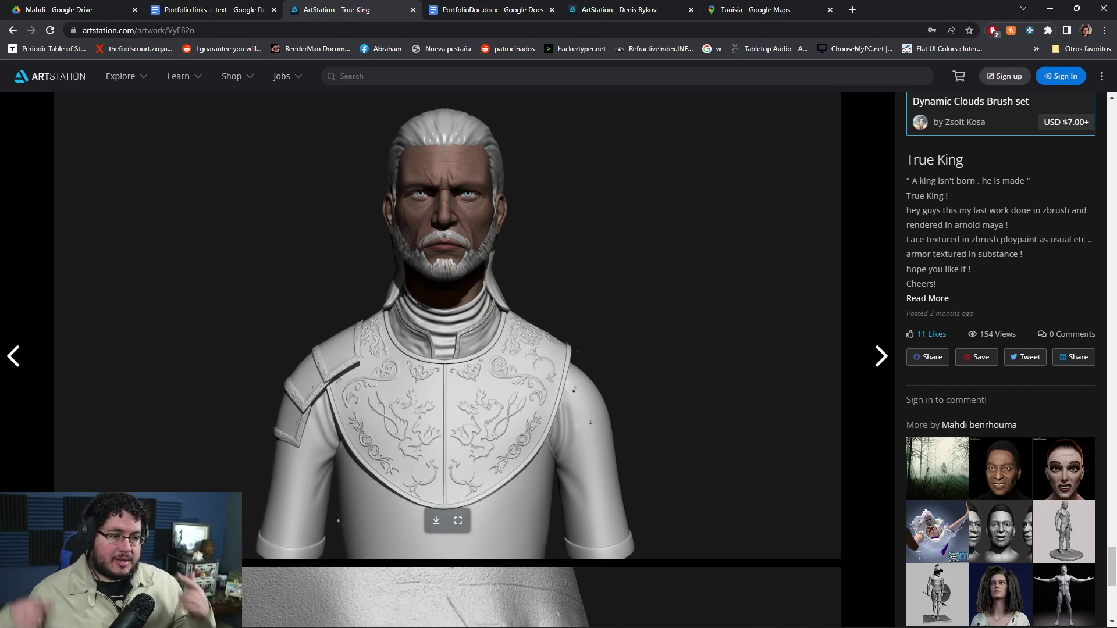
{"action": "scroll", "coordinate": [448, 360], "scroll_direction": "up", "scroll_amount": 10}
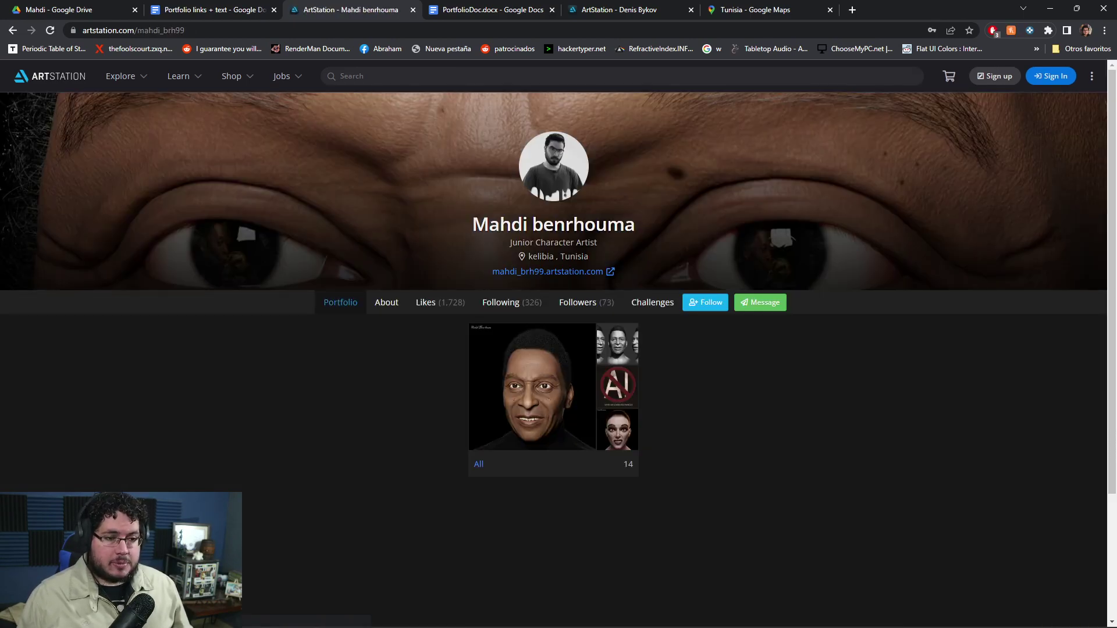
Open the All album and pick the 'Are You Not Entertained !!' sculpt thumbnail.
{"action": "left_click", "coordinate": [533, 387]}
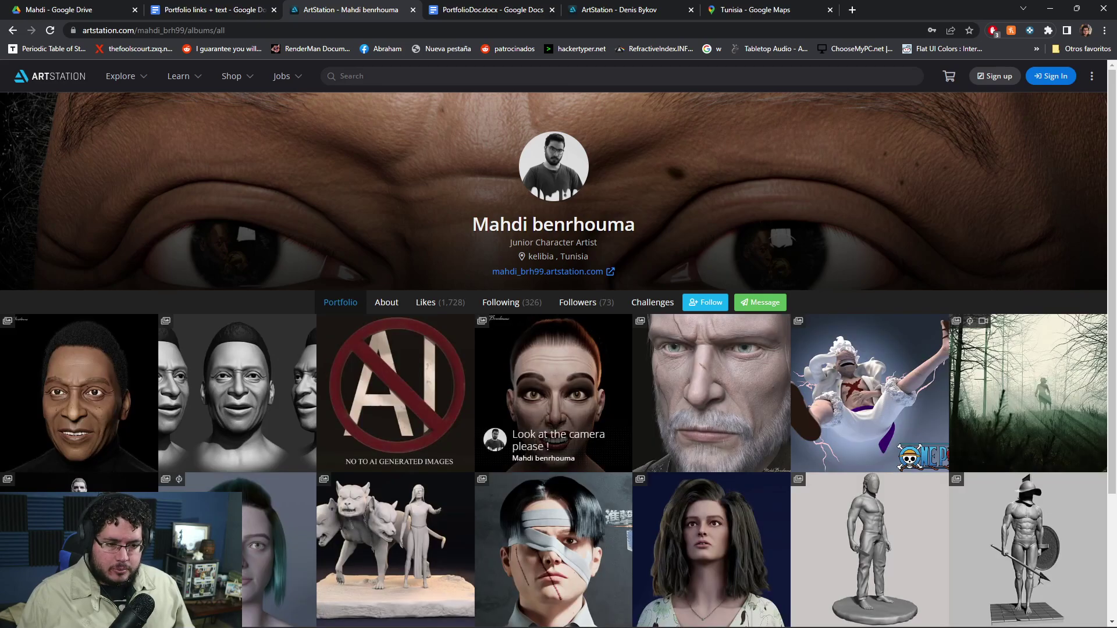
{"action": "scroll", "coordinate": [233, 465], "scroll_direction": "down", "scroll_amount": 2}
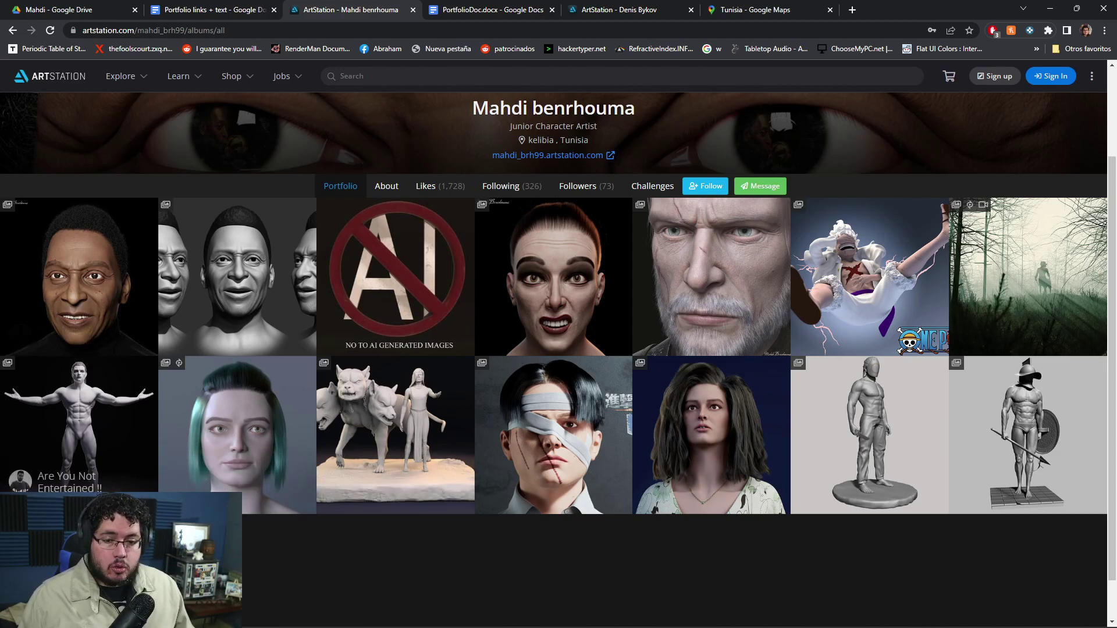
{"action": "left_click", "coordinate": [78, 424]}
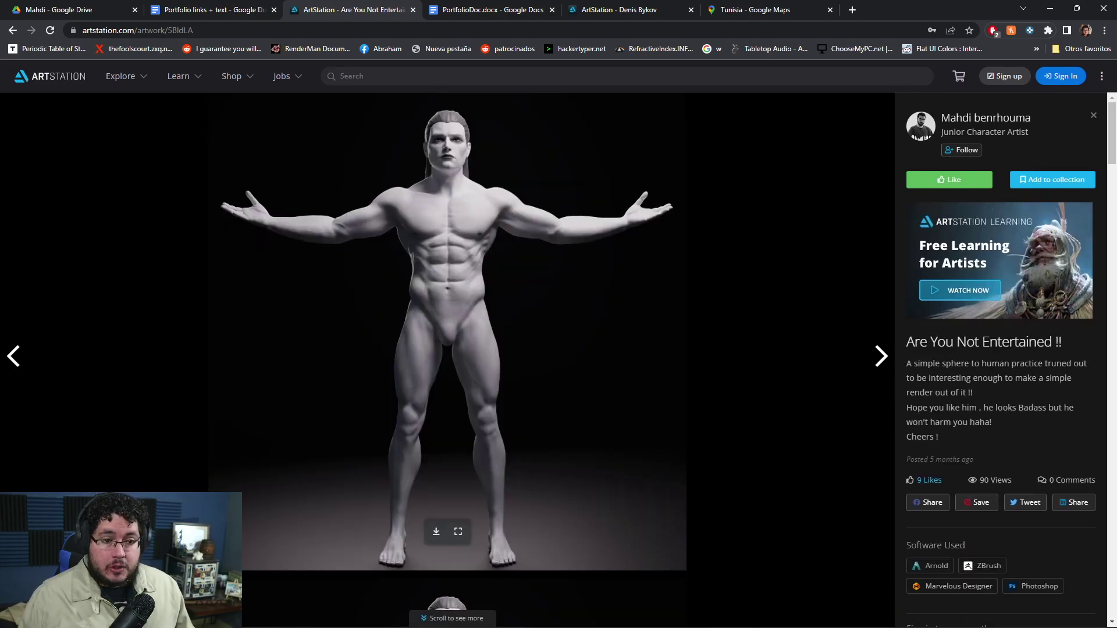
View the draped sculpt's turnaround renders, then go back to the portfolio grid.
{"action": "scroll", "coordinate": [447, 291], "scroll_direction": "down", "scroll_amount": 10}
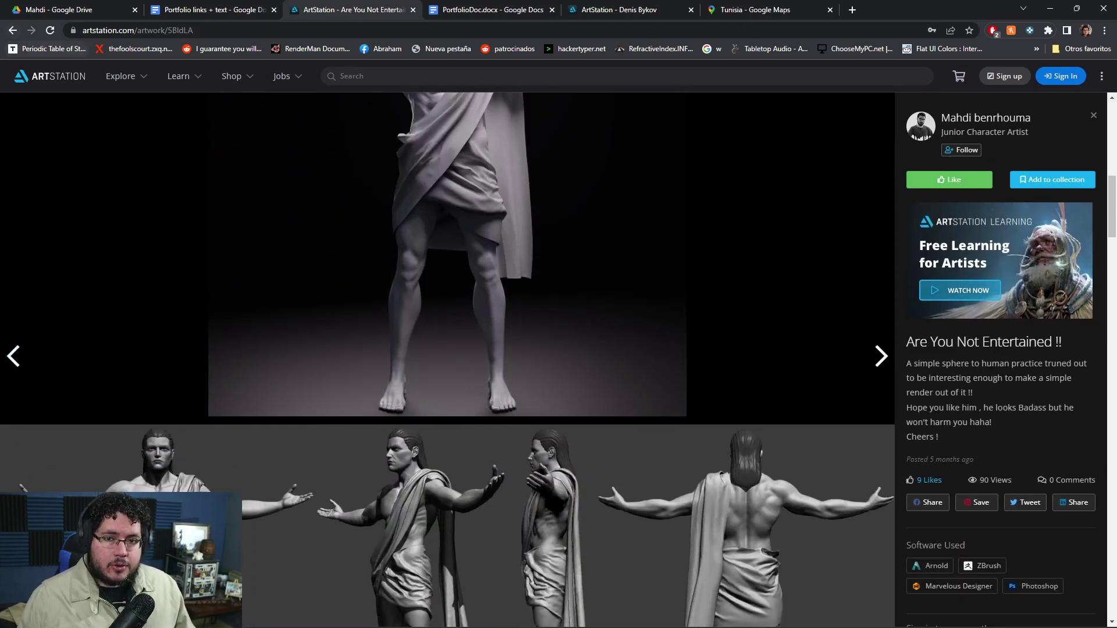
{"action": "left_click", "coordinate": [12, 30]}
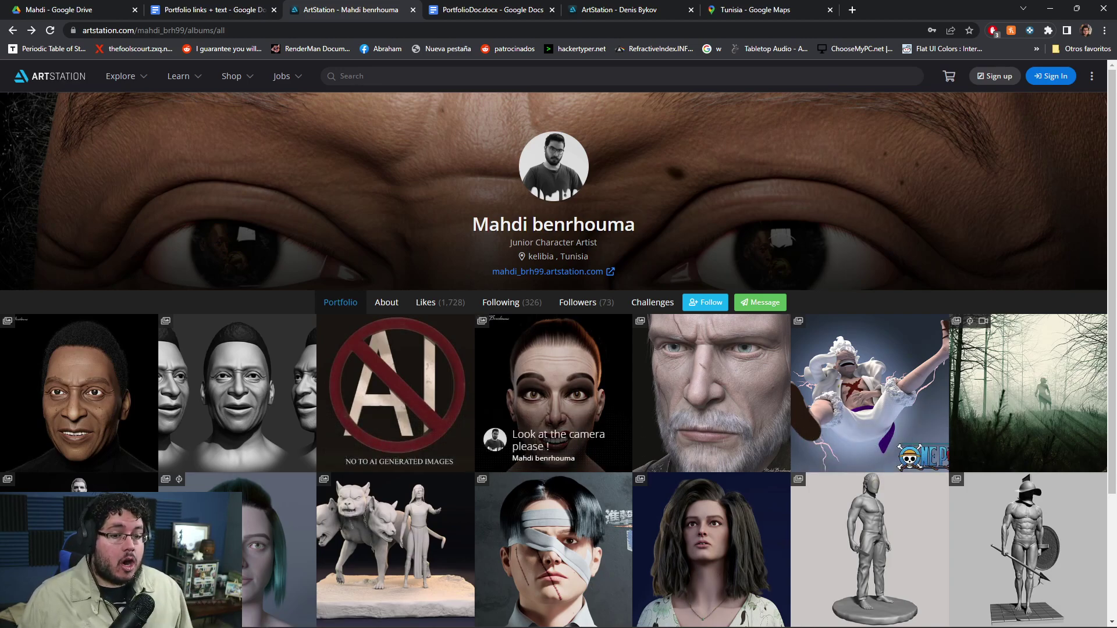
Close the ArtStation, PortfolioDoc, Tunisia map and portfolio-links tabs, returning to NextutSubmissions_January.
{"action": "scroll", "coordinate": [710, 396], "scroll_direction": "down", "scroll_amount": 1}
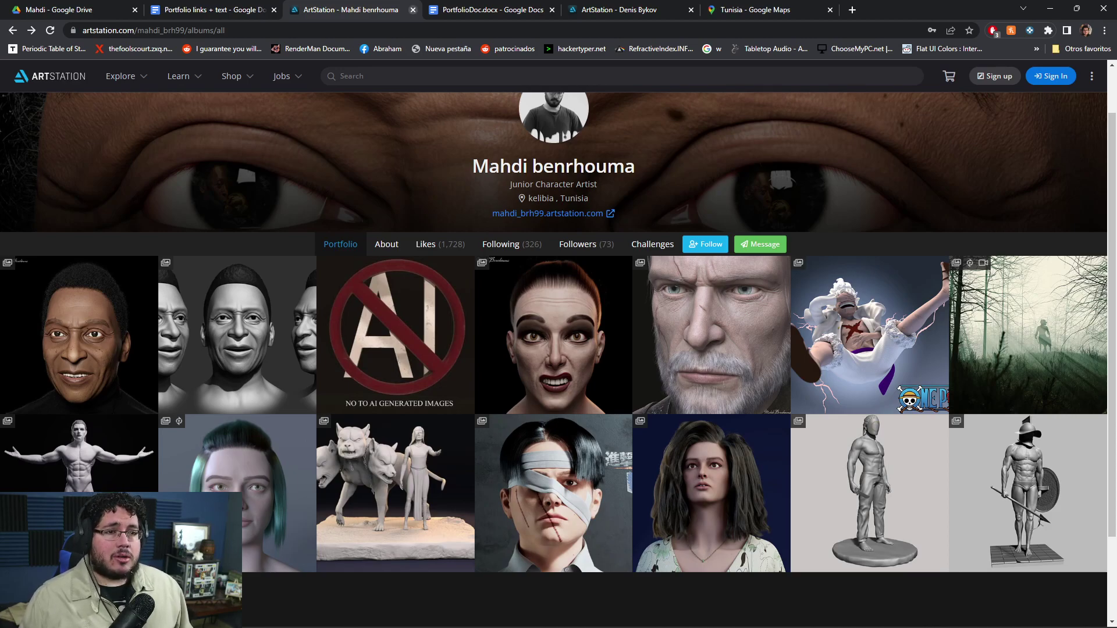
{"action": "left_click", "coordinate": [412, 9]}
{"action": "left_click", "coordinate": [412, 9]}
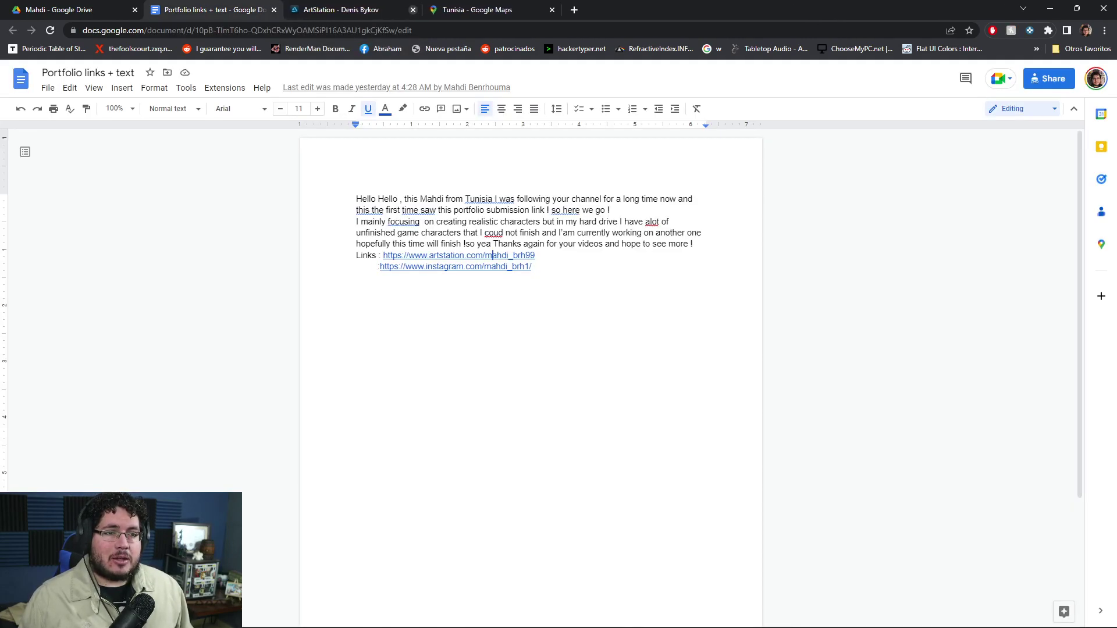
{"action": "left_click", "coordinate": [412, 10]}
{"action": "left_click", "coordinate": [412, 9]}
{"action": "left_click", "coordinate": [274, 9]}
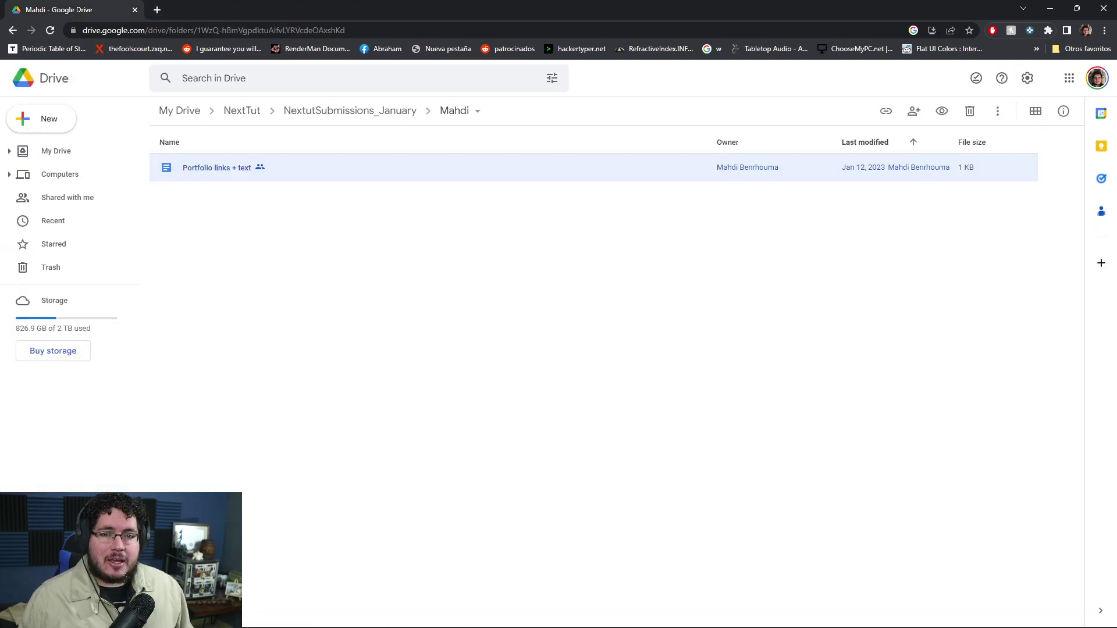
{"action": "left_click", "coordinate": [350, 110]}
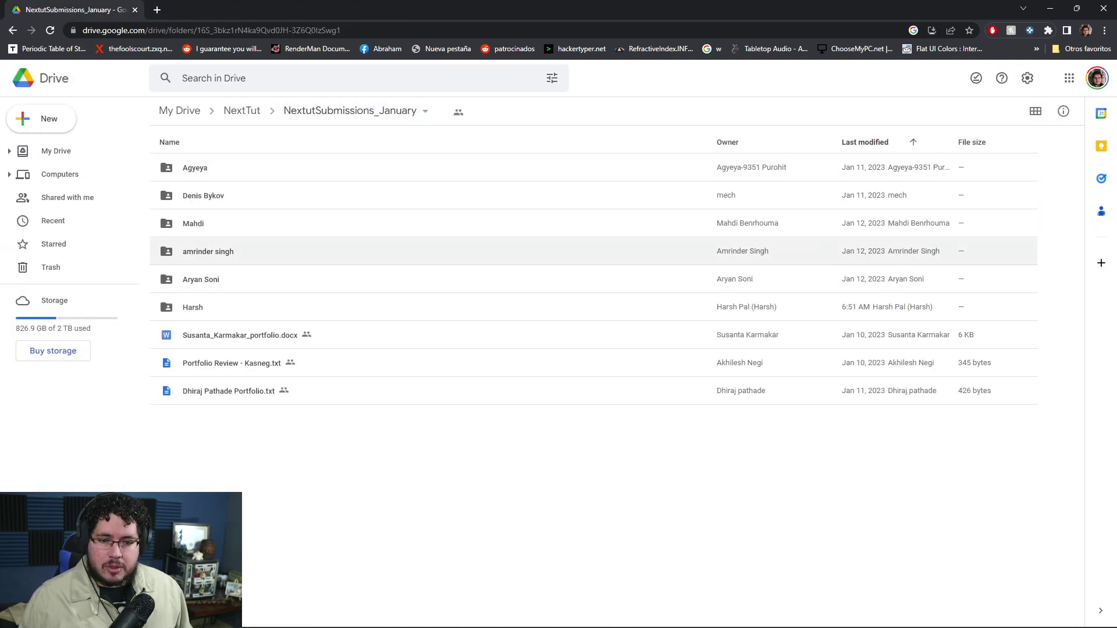
Open the next student's folder, then preview and close their hello brother.txt note.
{"action": "double_click", "coordinate": [207, 251]}
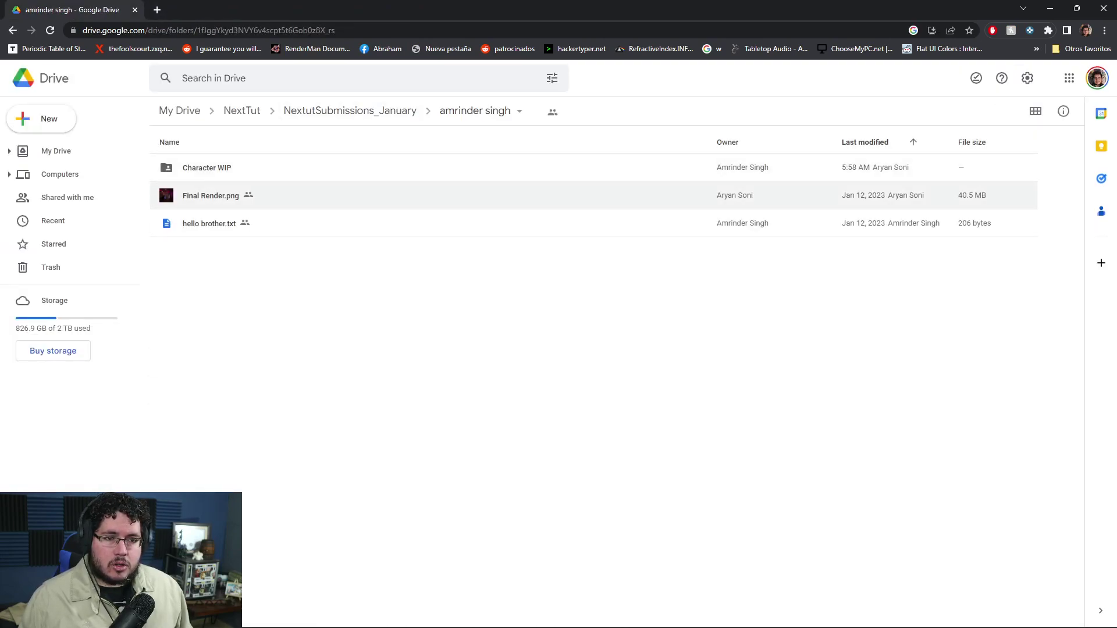
{"action": "double_click", "coordinate": [209, 223]}
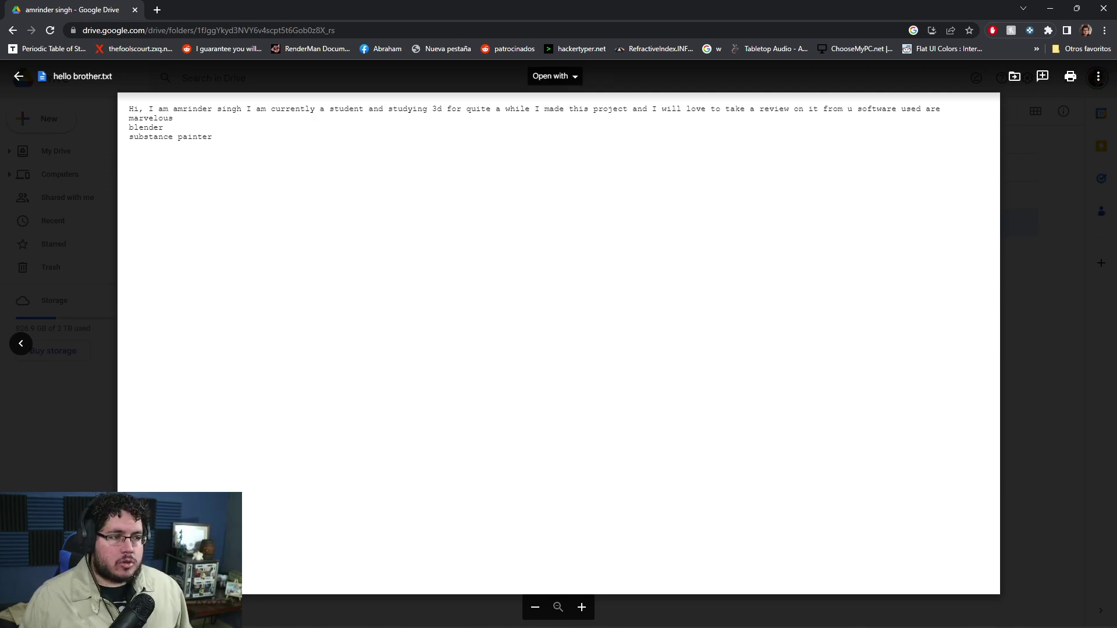
{"action": "key", "text": "Escape"}
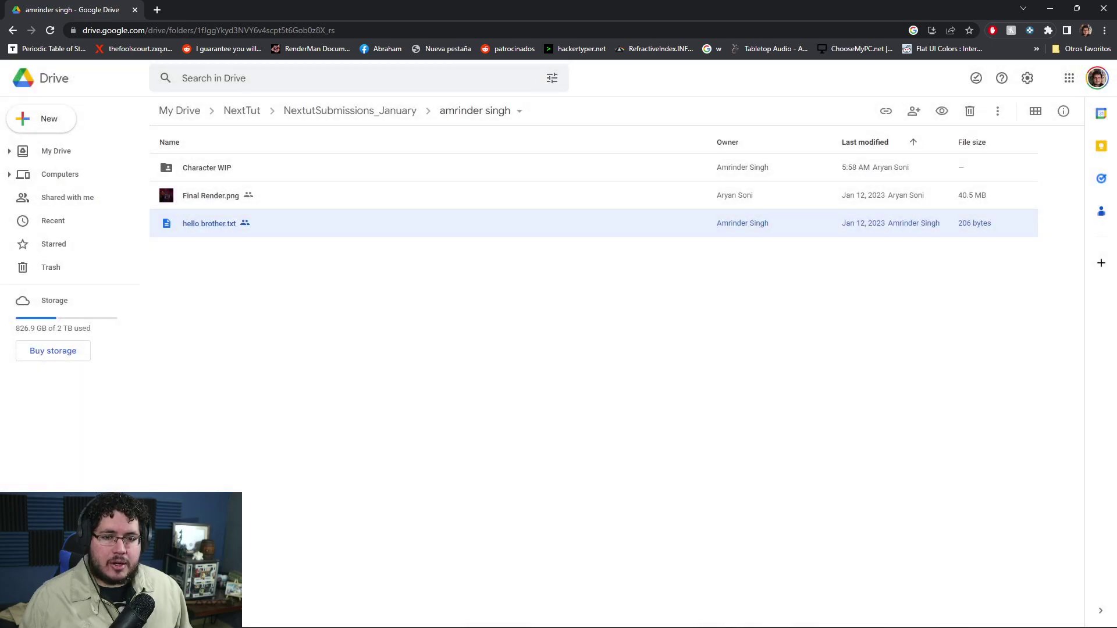
Preview Final Render.png, the neon red alley with a sword-carrying figure, then close it.
{"action": "double_click", "coordinate": [210, 196]}
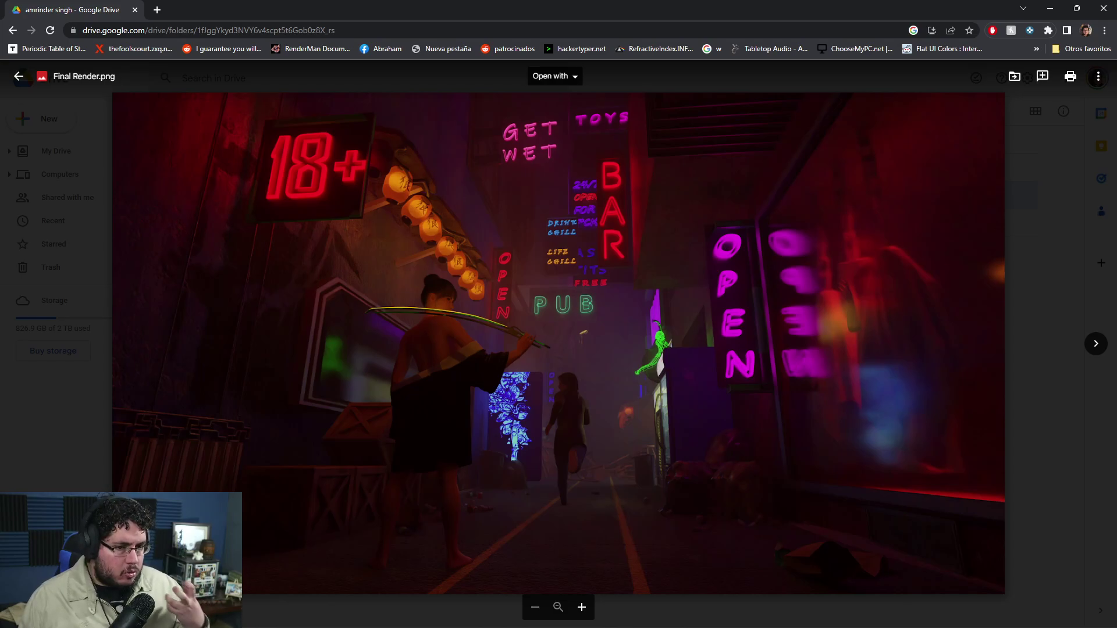
{"action": "key", "text": "Escape"}
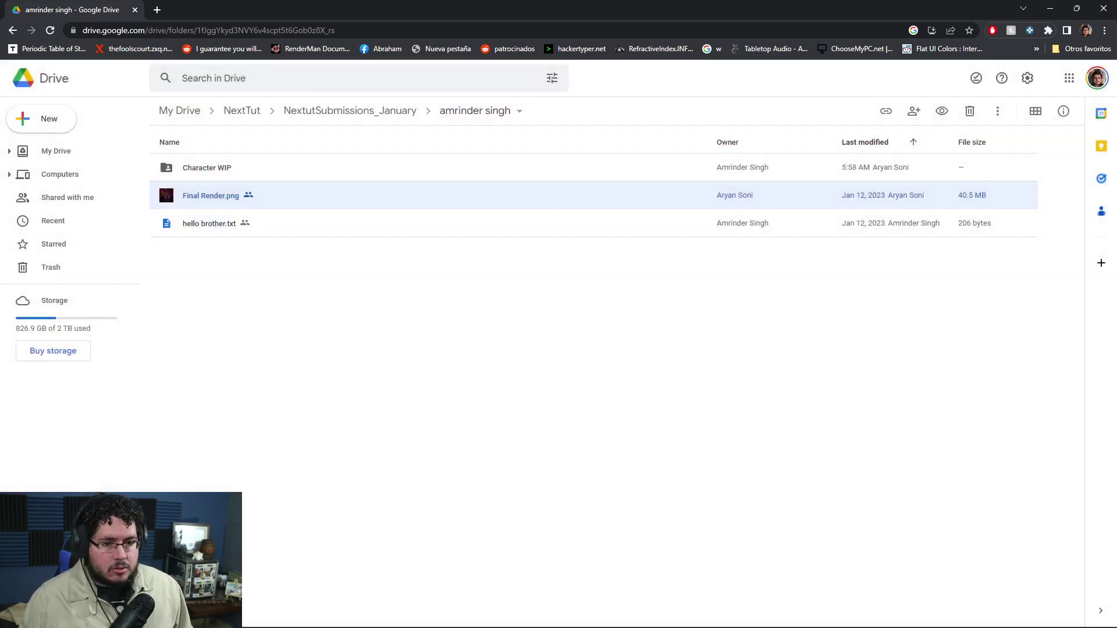
Open Character WIP and preview the work done so far .png image.
{"action": "double_click", "coordinate": [617, 168]}
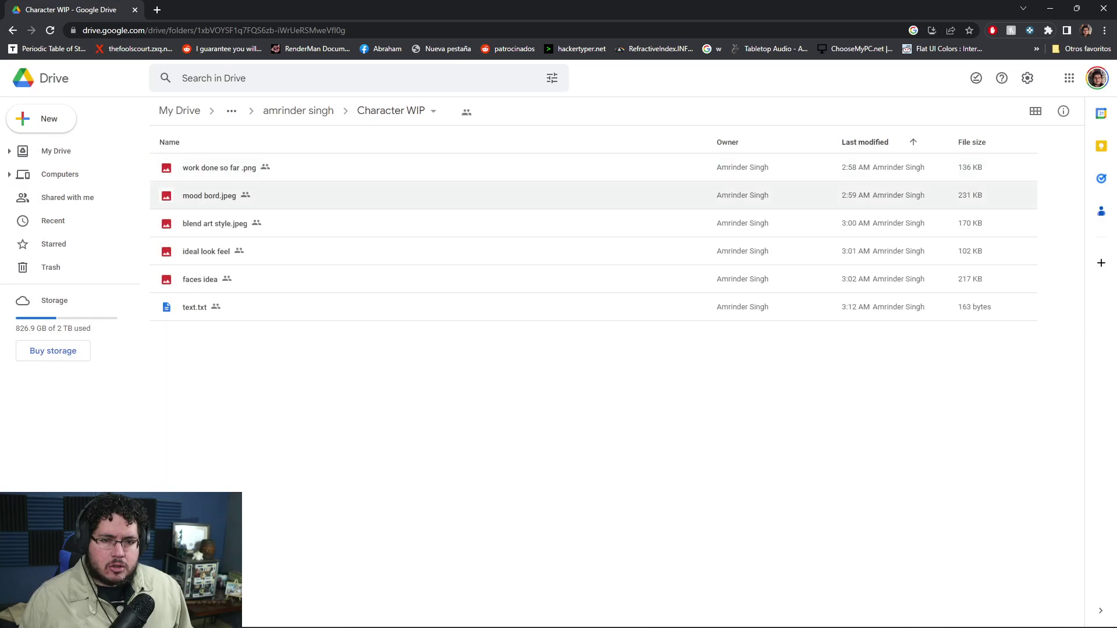
{"action": "key", "text": "super+d"}
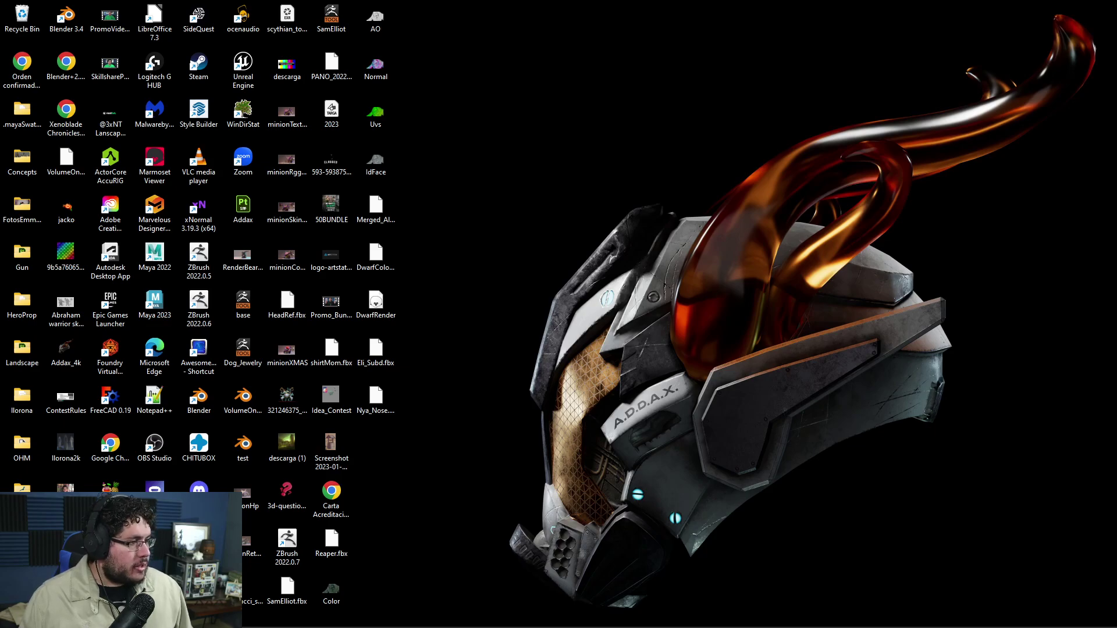
{"action": "key", "text": "alt+Tab"}
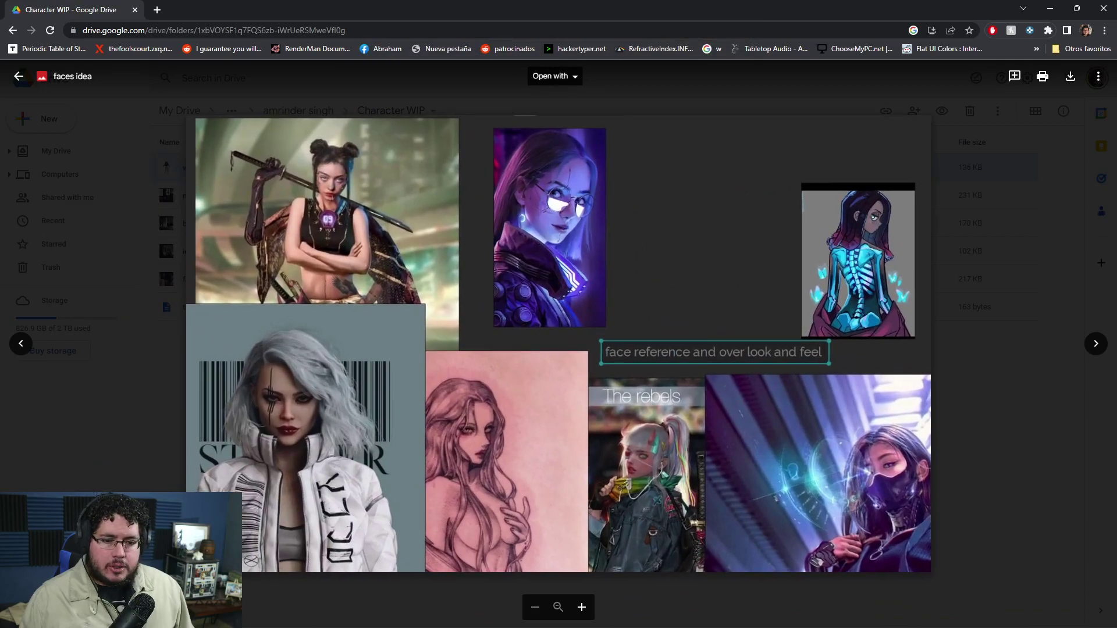
{"action": "key", "text": "Escape"}
{"action": "key", "text": "Return"}
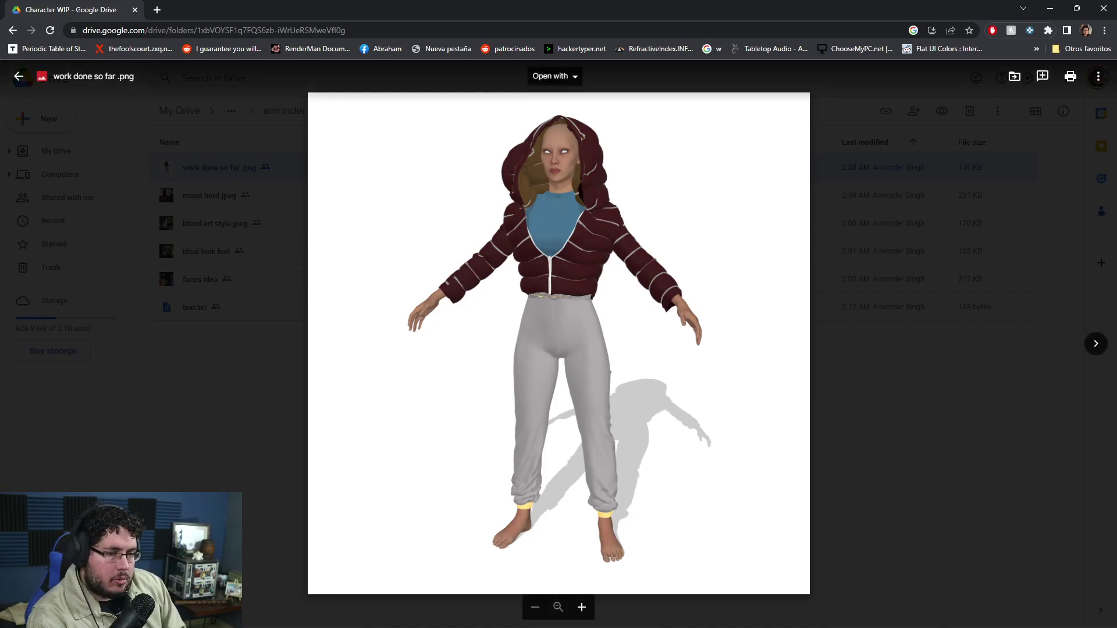
{"action": "key", "text": "Escape"}
Preview the mood bord.jpeg, blend art style.jpeg and faces idea reference images.
{"action": "key", "text": "Down"}
{"action": "key", "text": "Return"}
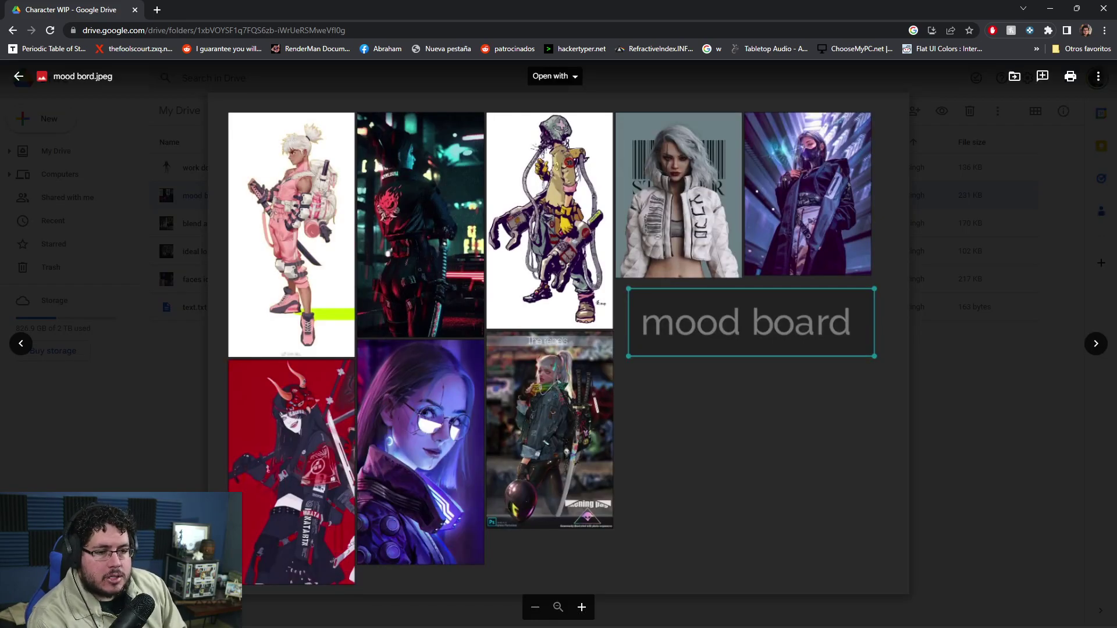
{"action": "key", "text": "Escape"}
{"action": "key", "text": "Down"}
{"action": "key", "text": "Return"}
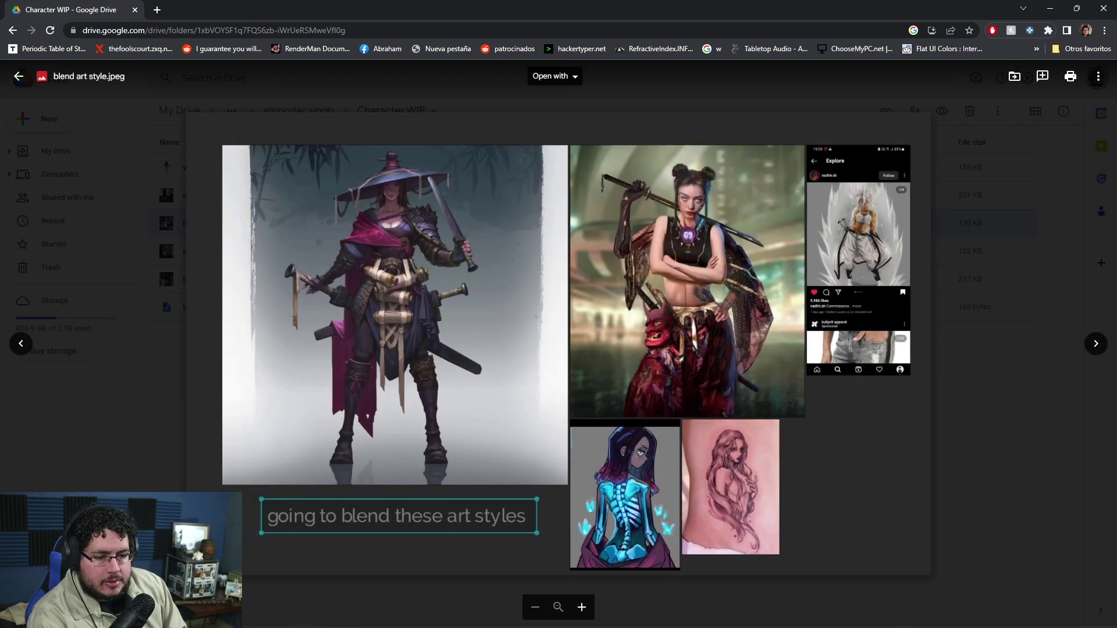
{"action": "key", "text": "Escape"}
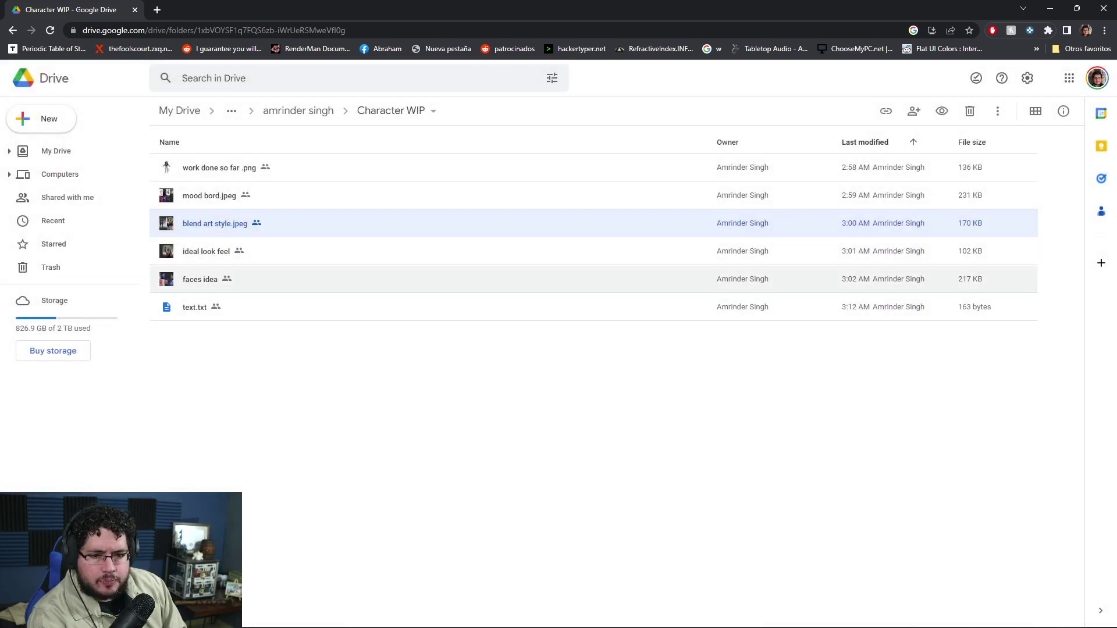
{"action": "key", "text": "Down"}
{"action": "key", "text": "Down"}
{"action": "key", "text": "Return"}
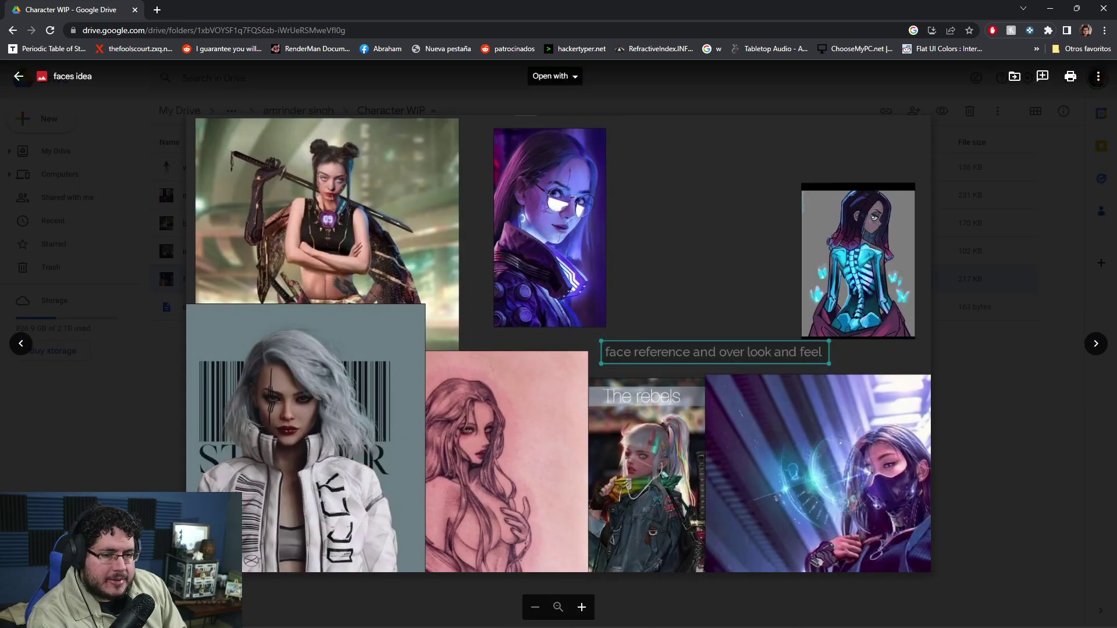
{"action": "key", "text": "Escape"}
Preview the ideal look feel image, then open the text.txt note.
{"action": "key", "text": "Up"}
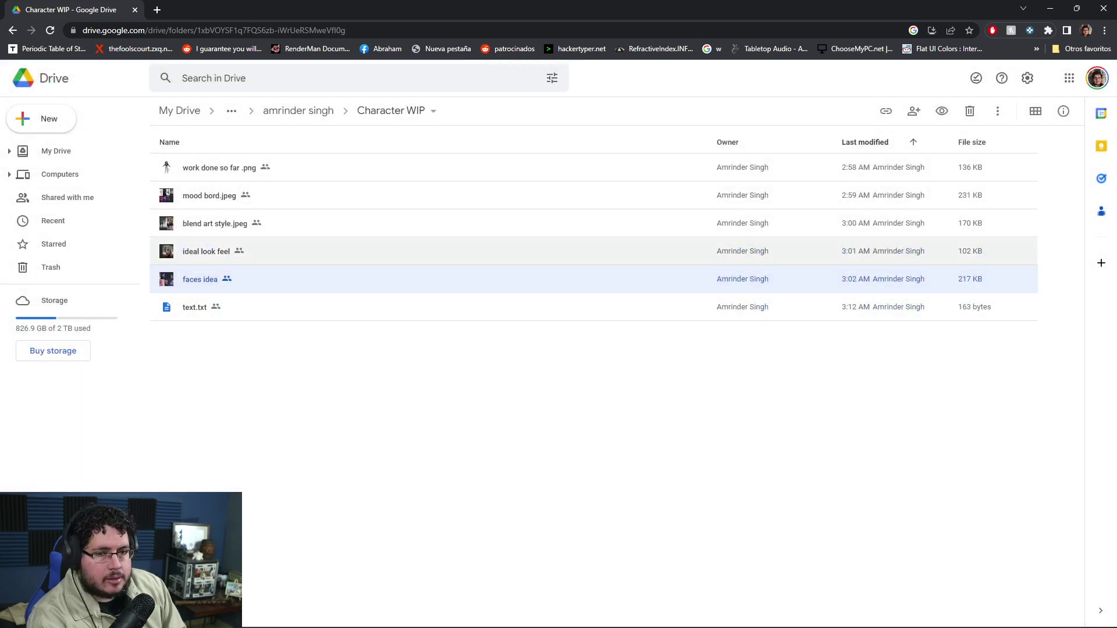
{"action": "key", "text": "Return"}
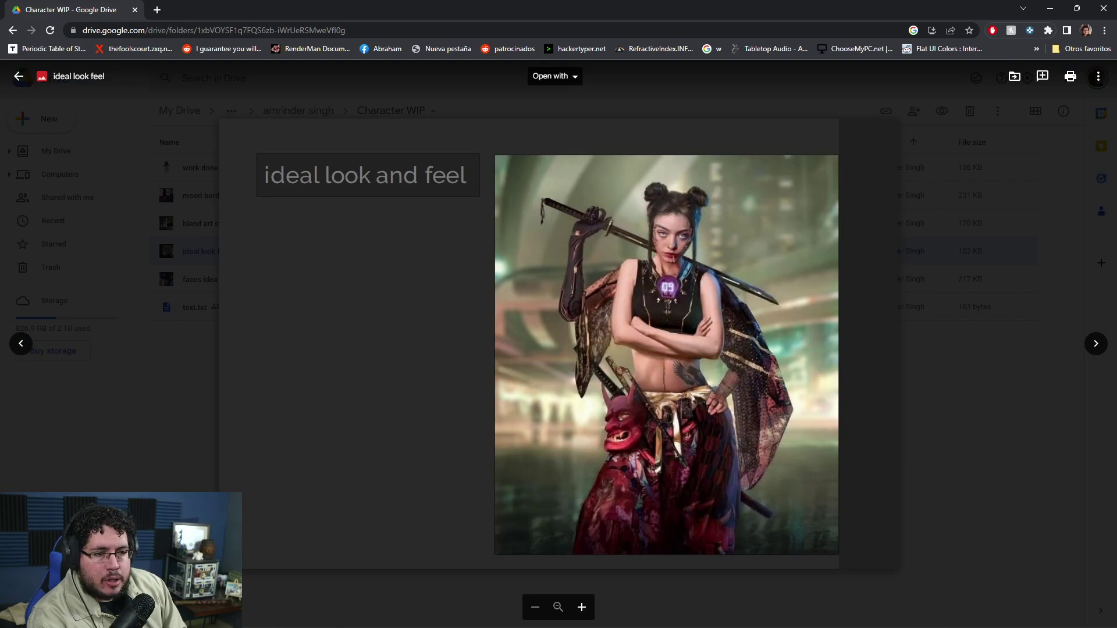
{"action": "key", "text": "Escape"}
{"action": "key", "text": "Down"}
{"action": "key", "text": "Down"}
{"action": "key", "text": "Return"}
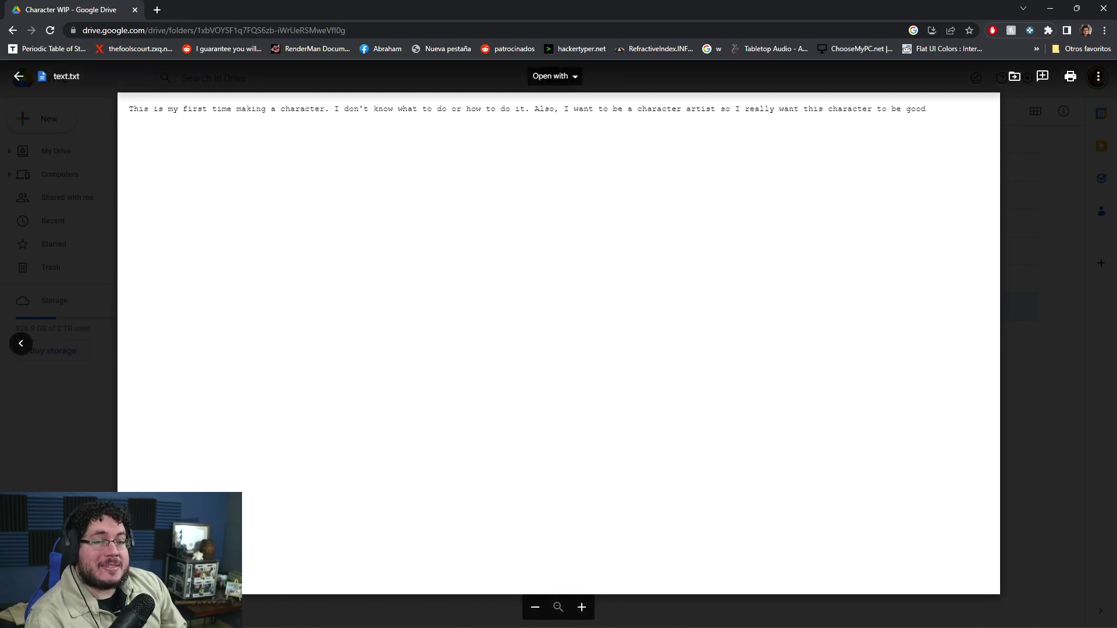
Close the text.txt note and view the work done so far .png image again.
{"action": "left_click_drag", "start_coordinate": [129, 109], "coordinate": [389, 108]}
{"action": "left_click", "coordinate": [19, 76]}
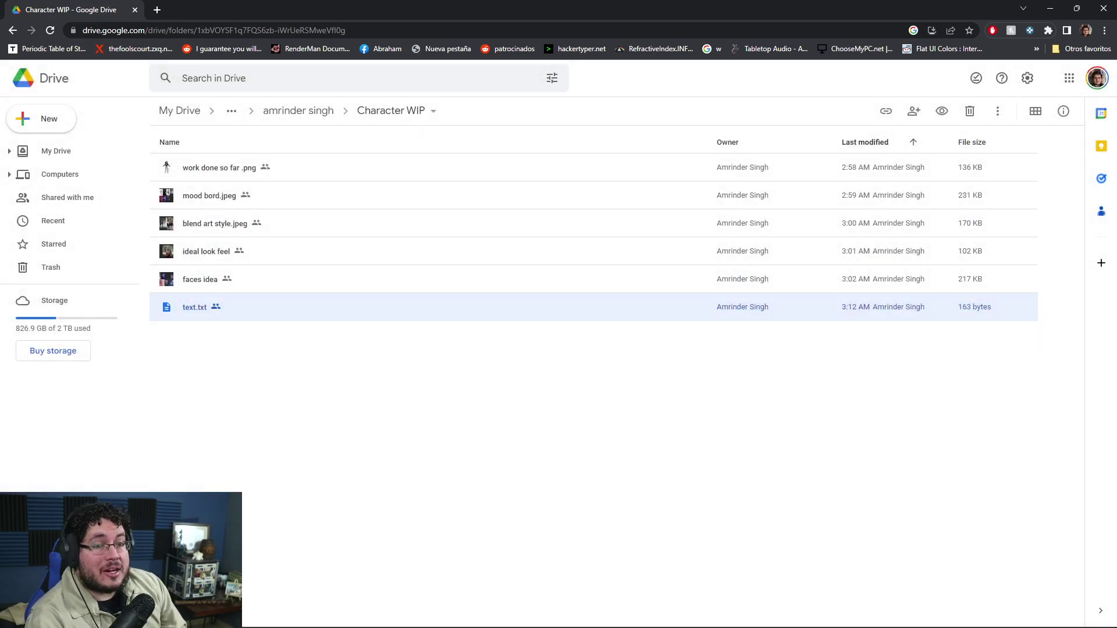
{"action": "double_click", "coordinate": [218, 167]}
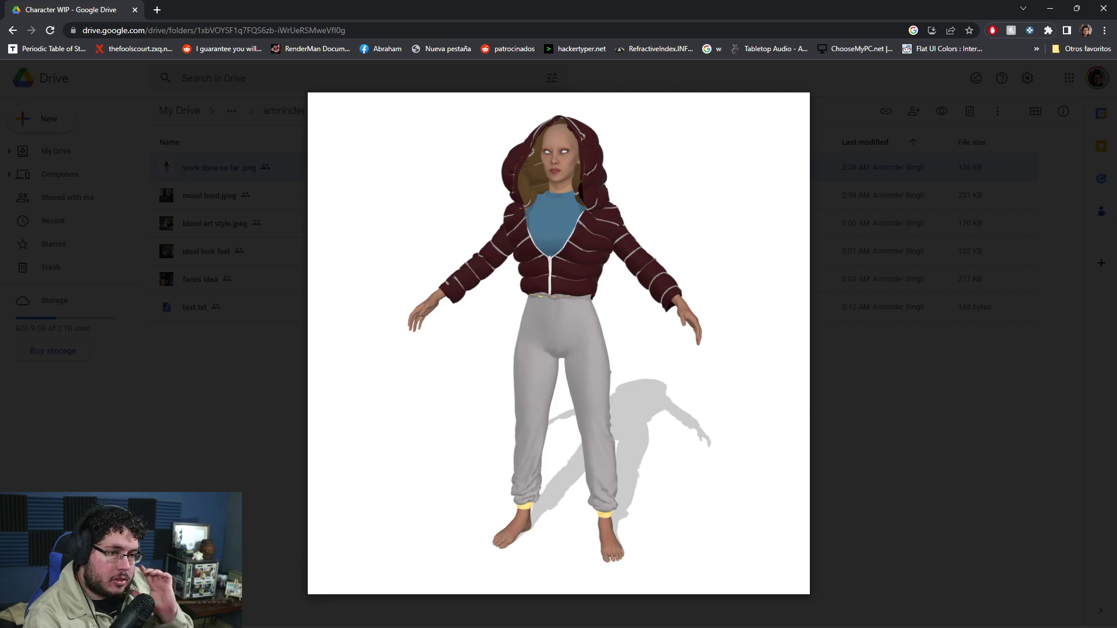
{"action": "key", "text": "Escape"}
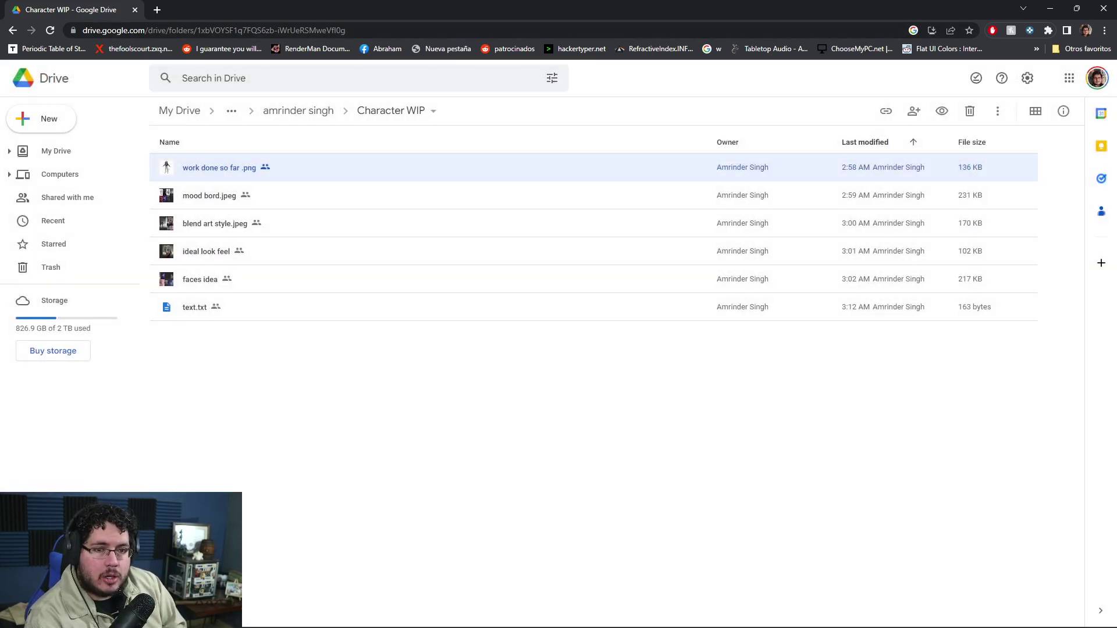
Go up to the student's folder, re-preview Final Render.png, then reopen Character WIP.
{"action": "left_click", "coordinate": [298, 111]}
{"action": "double_click", "coordinate": [209, 196]}
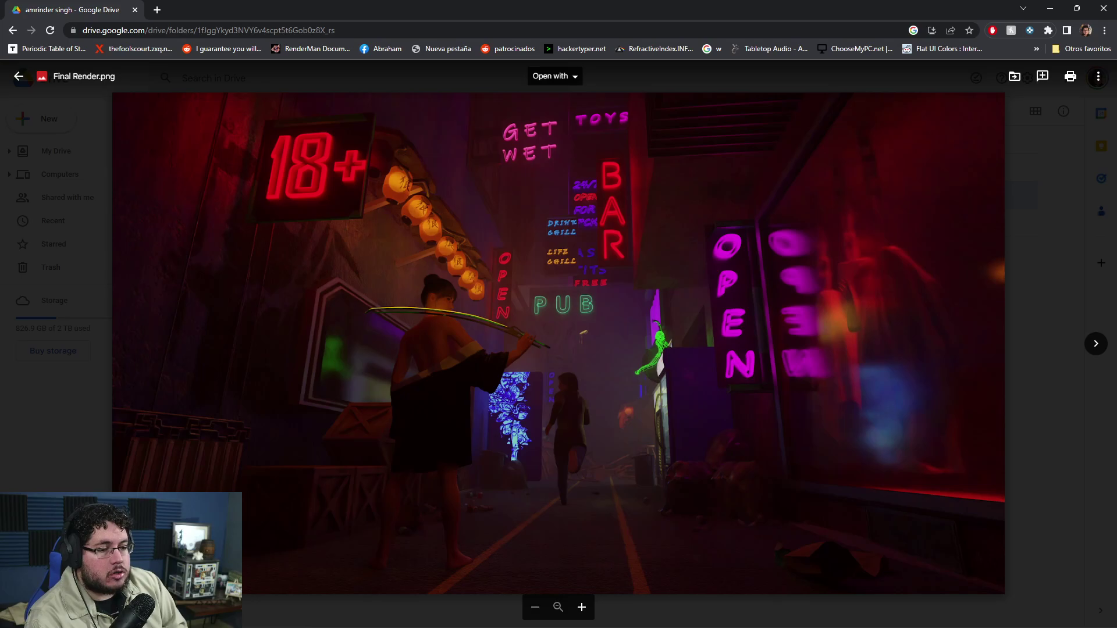
{"action": "key", "text": "Escape"}
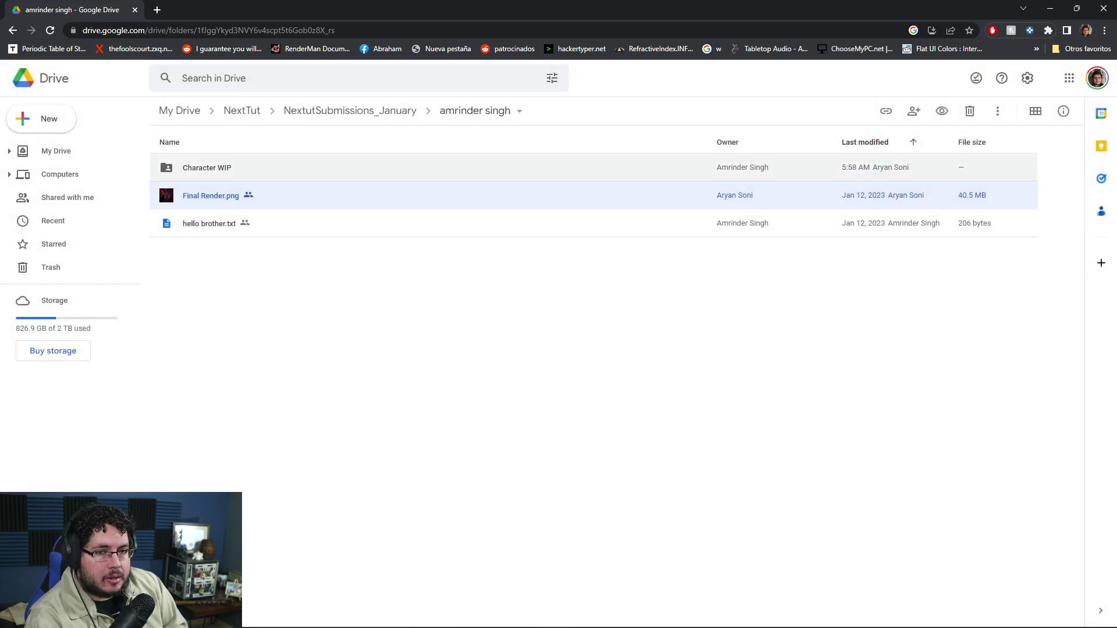
{"action": "double_click", "coordinate": [207, 167]}
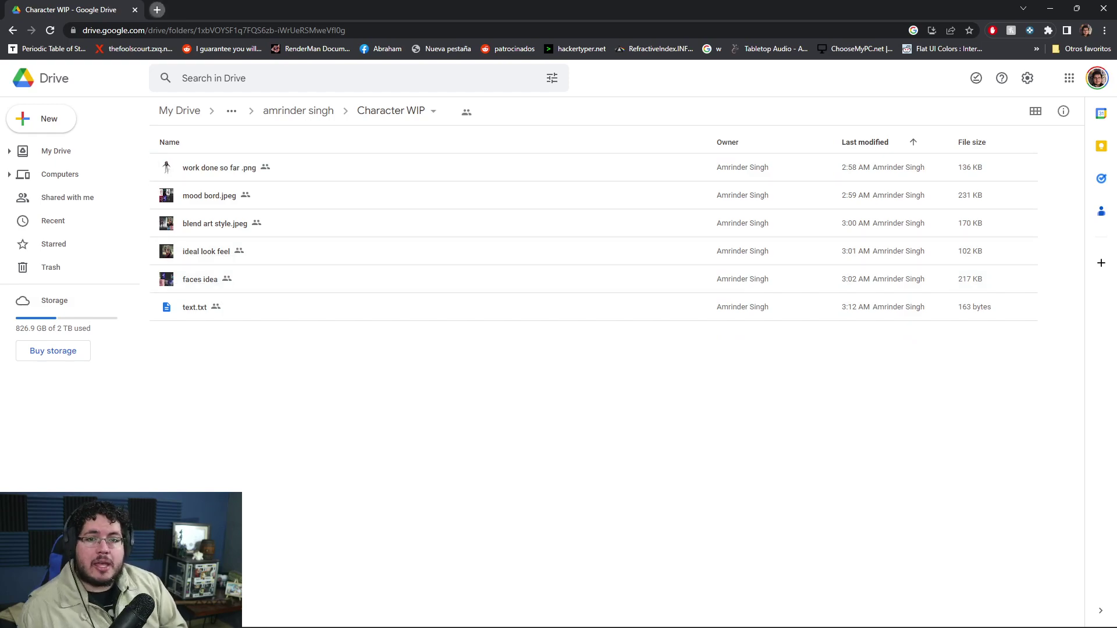
Search Google for '3d sculpt bust' and preview the female bust, Make Magazine and two-head sculpture images.
{"action": "left_click", "coordinate": [157, 10]}
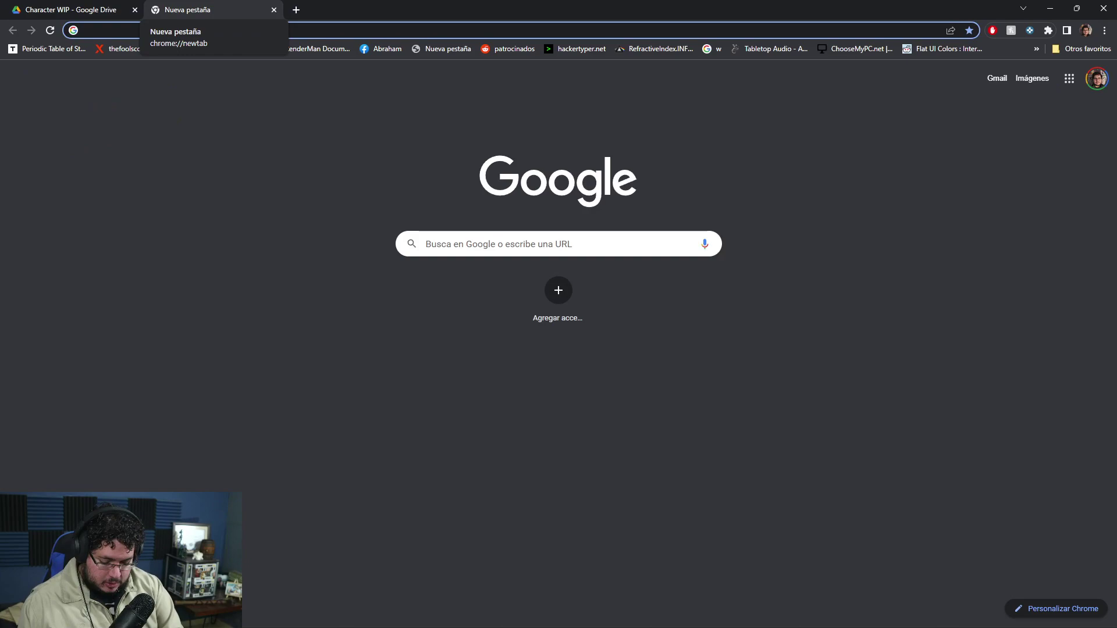
{"action": "type", "text": "3d scu"}
{"action": "type", "text": "lpt bust"}
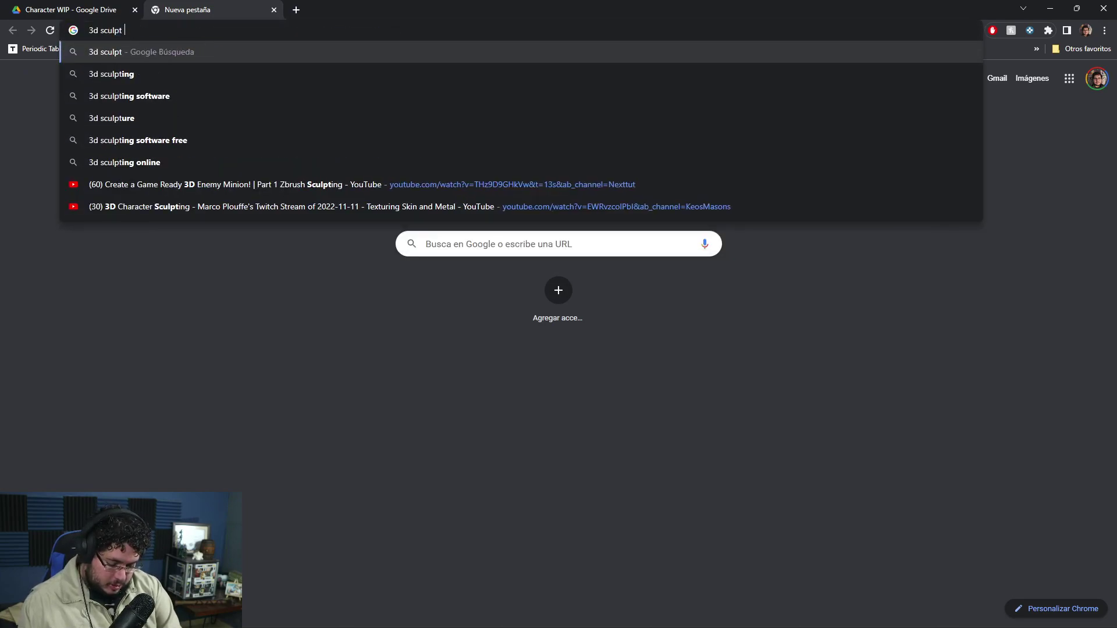
{"action": "key", "text": "Return"}
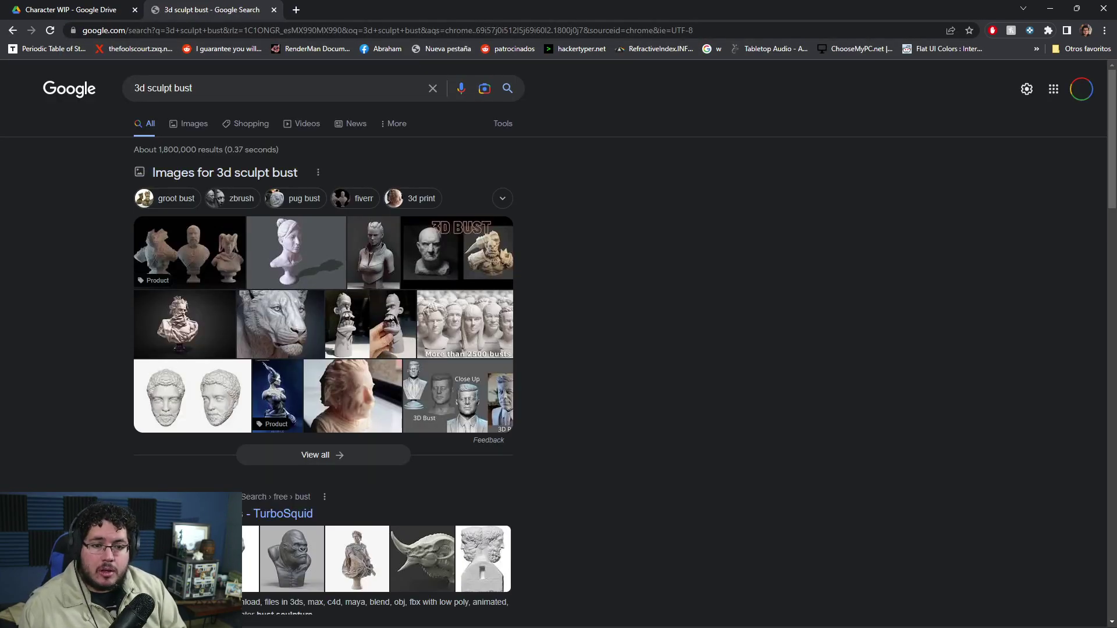
{"action": "left_click", "coordinate": [373, 252]}
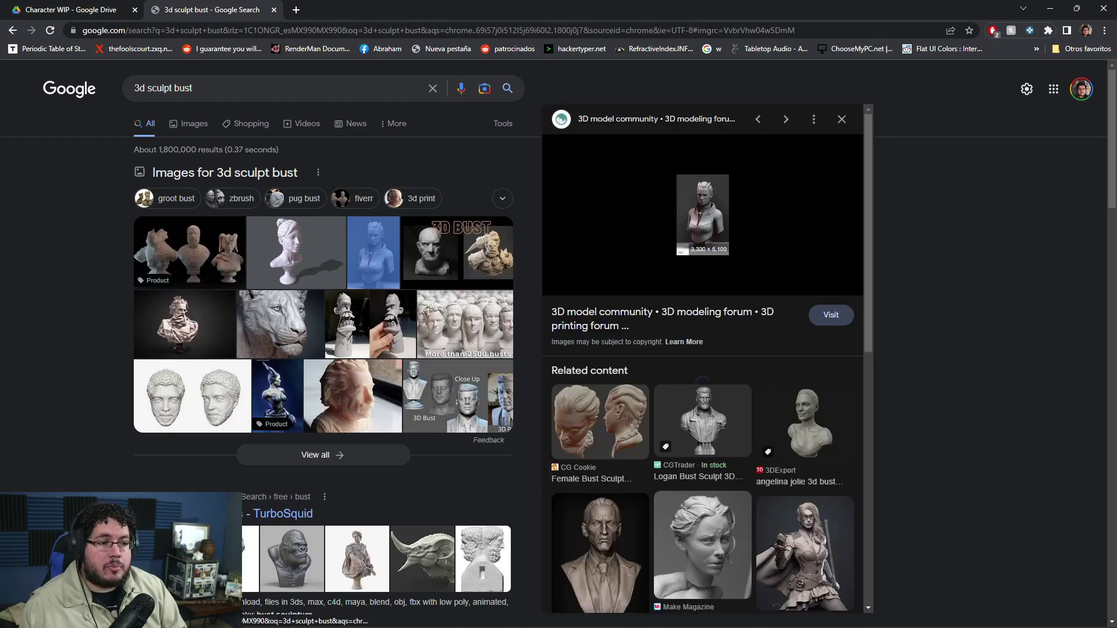
{"action": "left_click", "coordinate": [702, 545]}
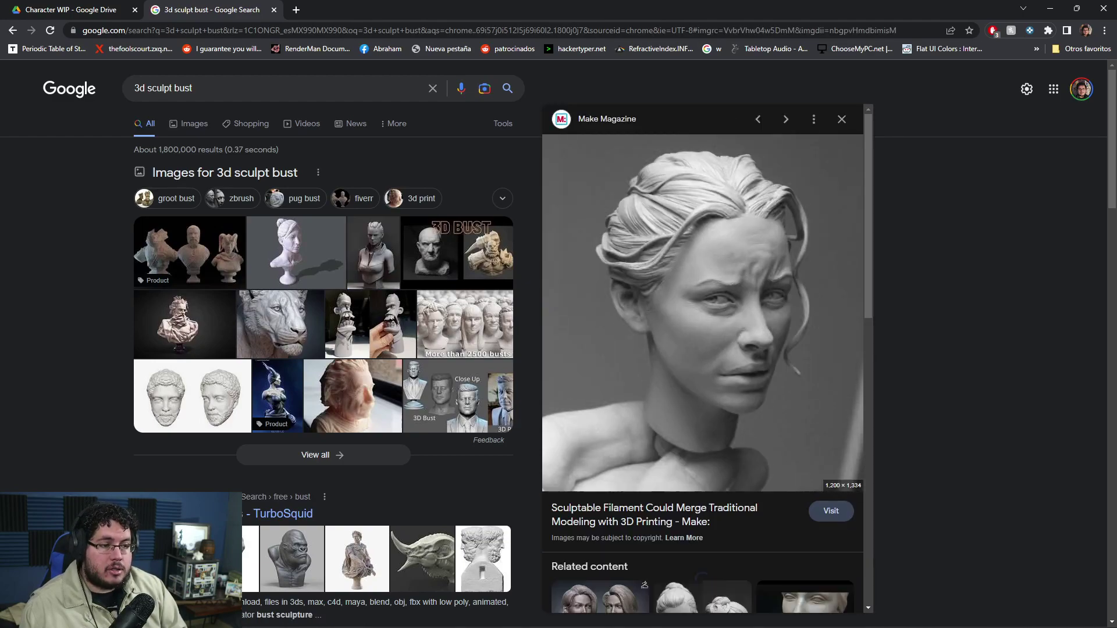
{"action": "scroll", "coordinate": [702, 407], "scroll_direction": "down", "scroll_amount": 3}
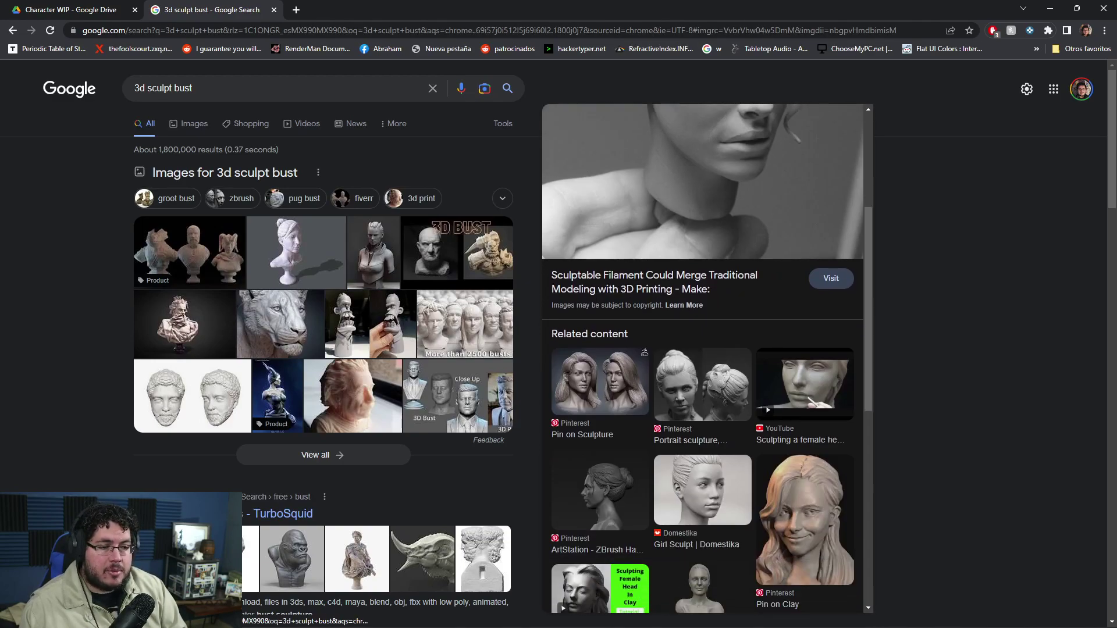
{"action": "left_click", "coordinate": [599, 381]}
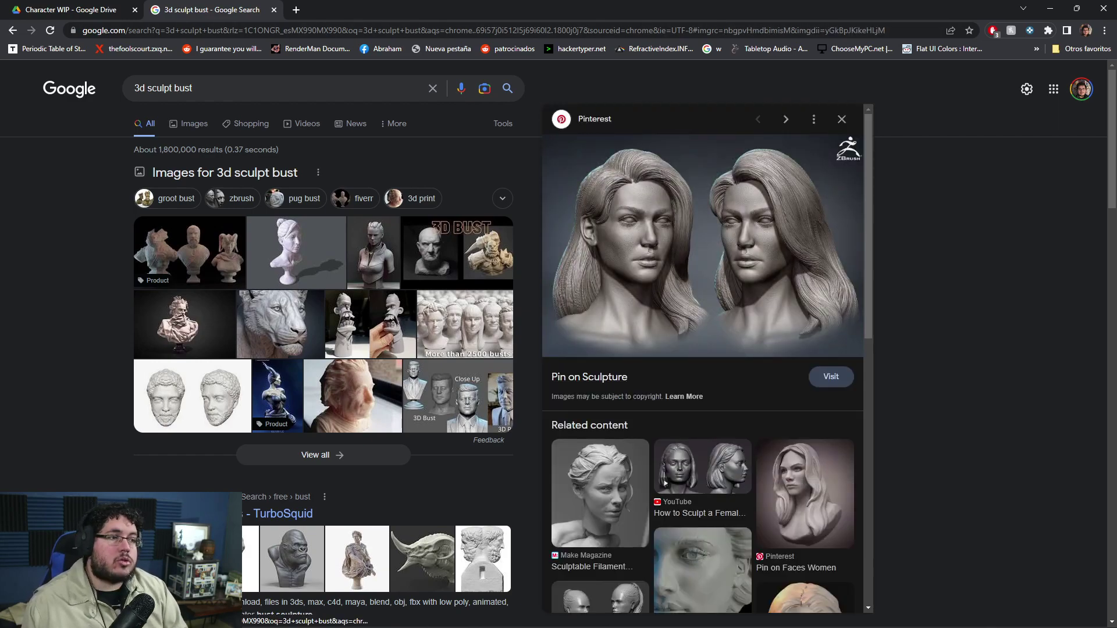
Return from the browser search to the student's Character WIP folder in Drive.
{"action": "left_click", "coordinate": [1050, 8]}
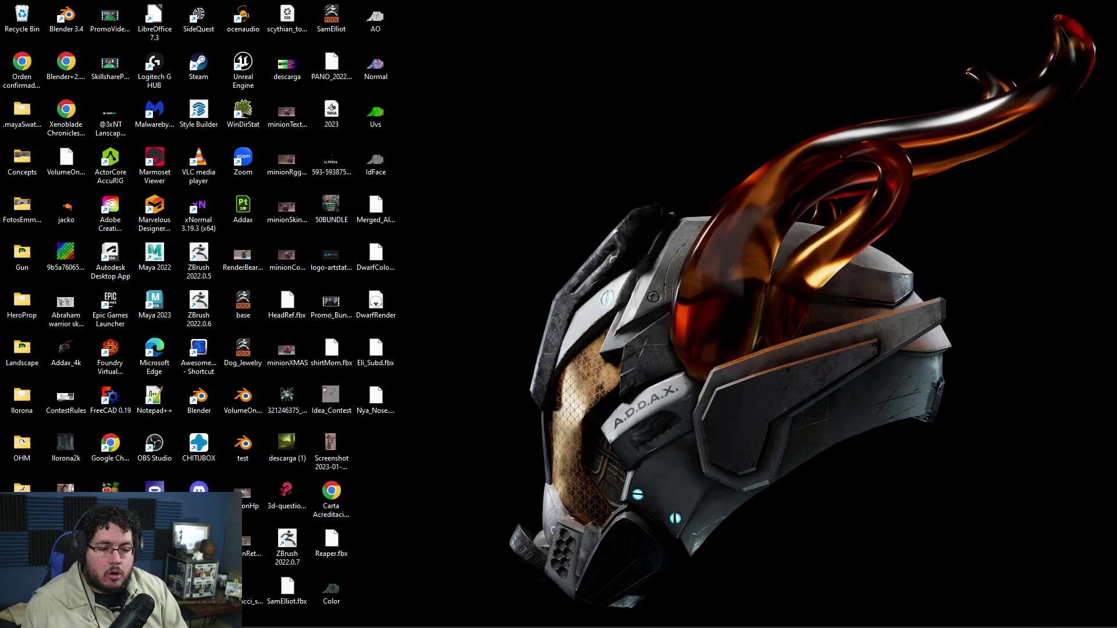
{"action": "key", "text": "alt+Tab"}
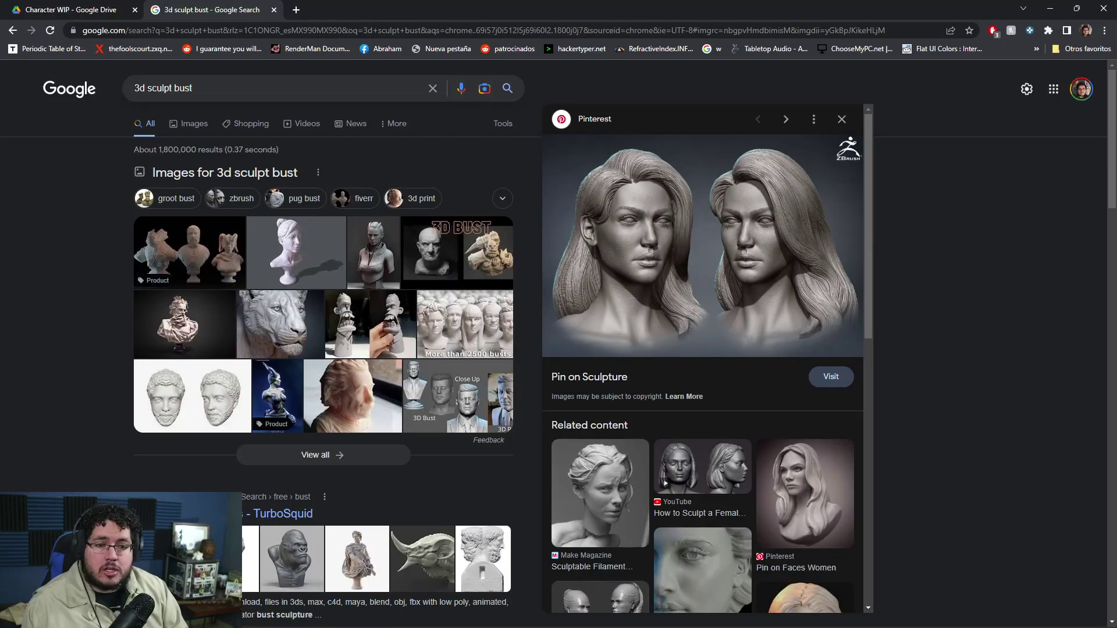
{"action": "left_click", "coordinate": [69, 9]}
View the student's mood bord.jpeg and the previous file, work done so far .png.
{"action": "double_click", "coordinate": [191, 196]}
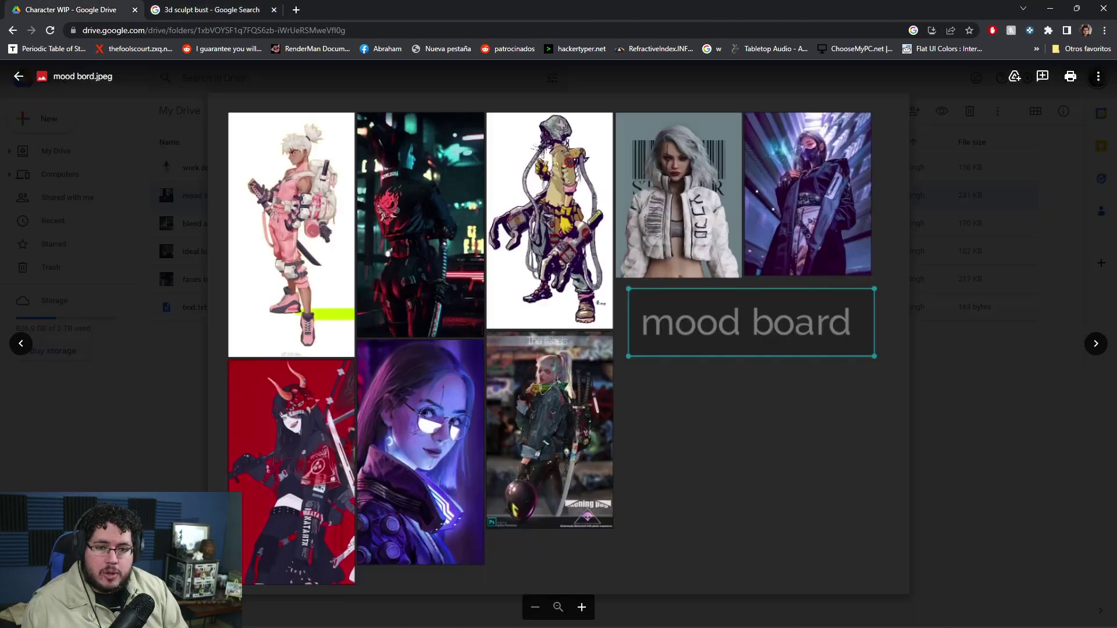
{"action": "left_click", "coordinate": [21, 343]}
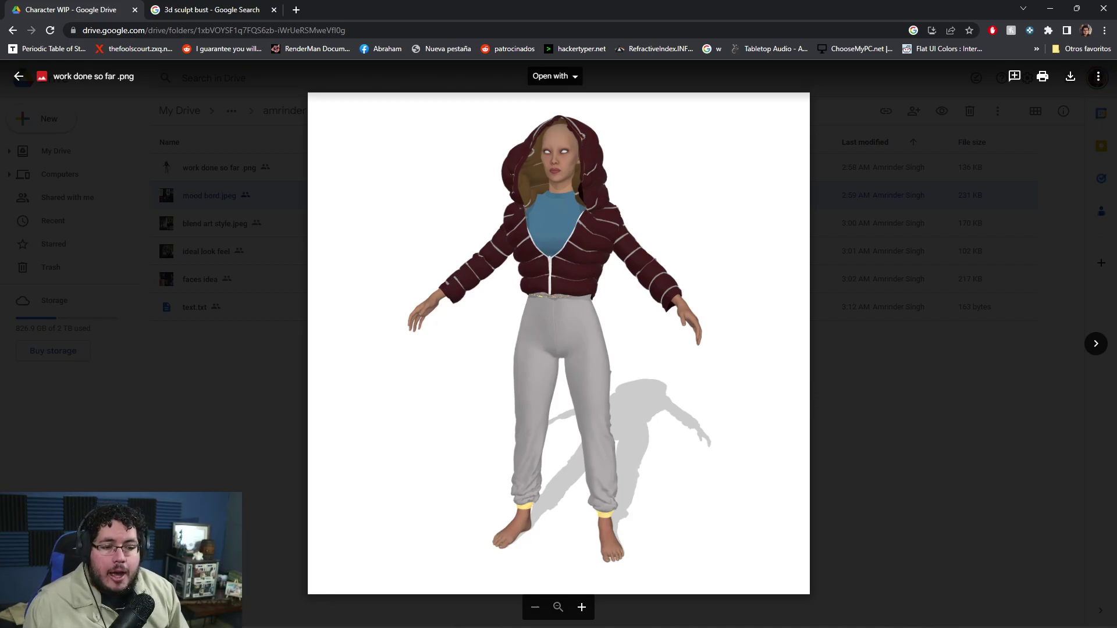
{"action": "key", "text": "Escape"}
Open Final Render.png from the submission folder, then return to the sculpt-bust search results.
{"action": "left_click", "coordinate": [300, 111]}
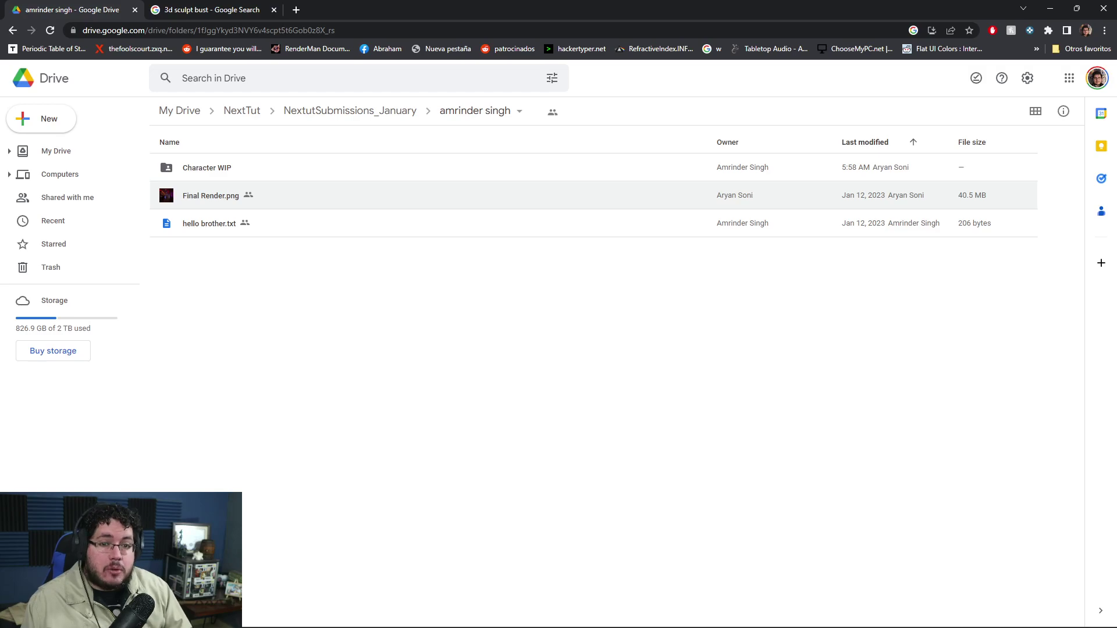
{"action": "double_click", "coordinate": [245, 196]}
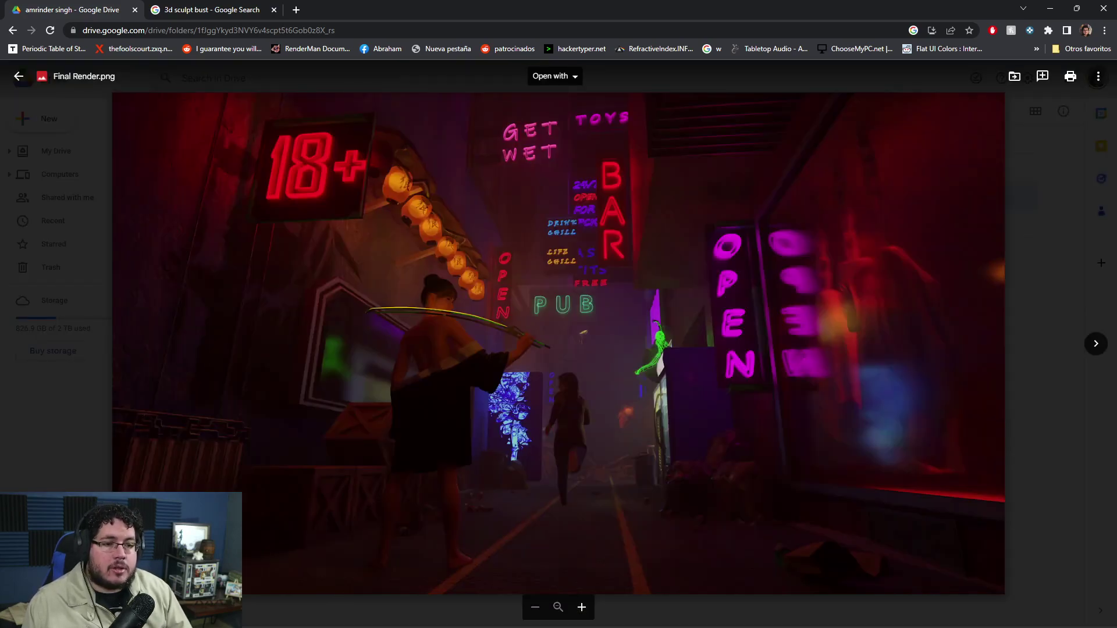
{"action": "key", "text": "Escape"}
{"action": "key", "text": "ctrl+Tab"}
Search images for 'sun wu kong 3d art' and preview the Black Myth Wukong sculpt and Reddit artwork.
{"action": "key", "text": "ctrl+l"}
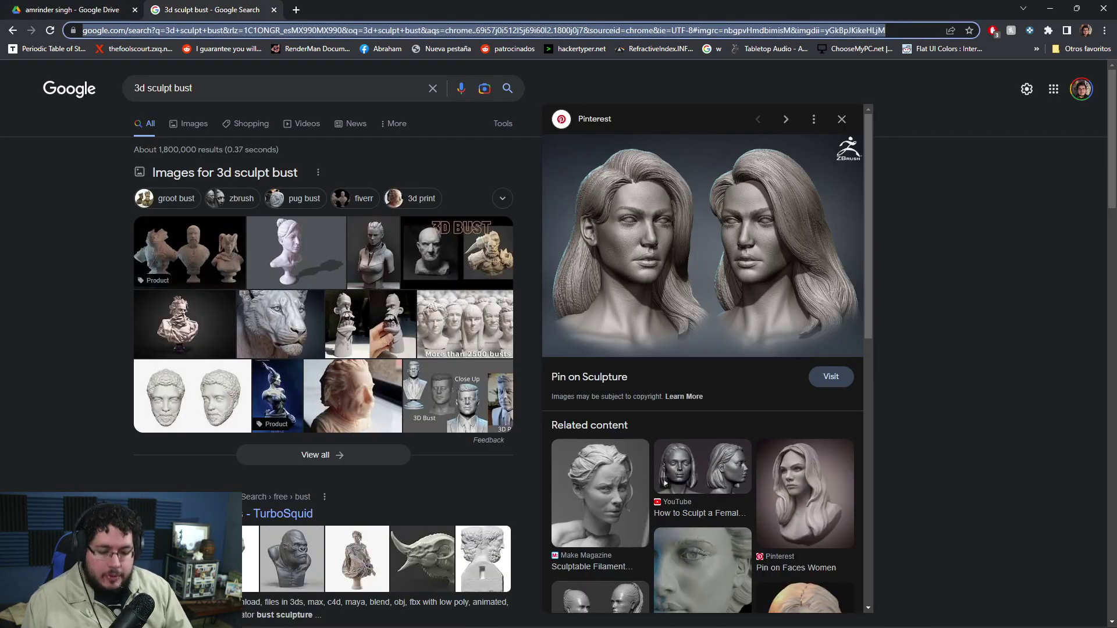
{"action": "type", "text": "sun wu"}
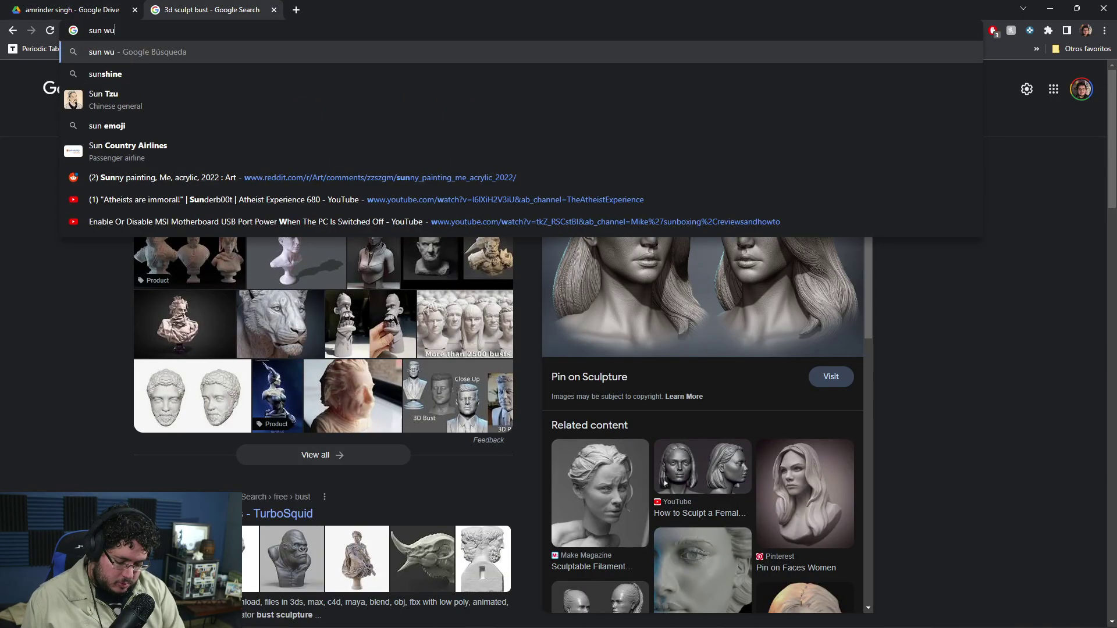
{"action": "type", "text": " kong 3d art"}
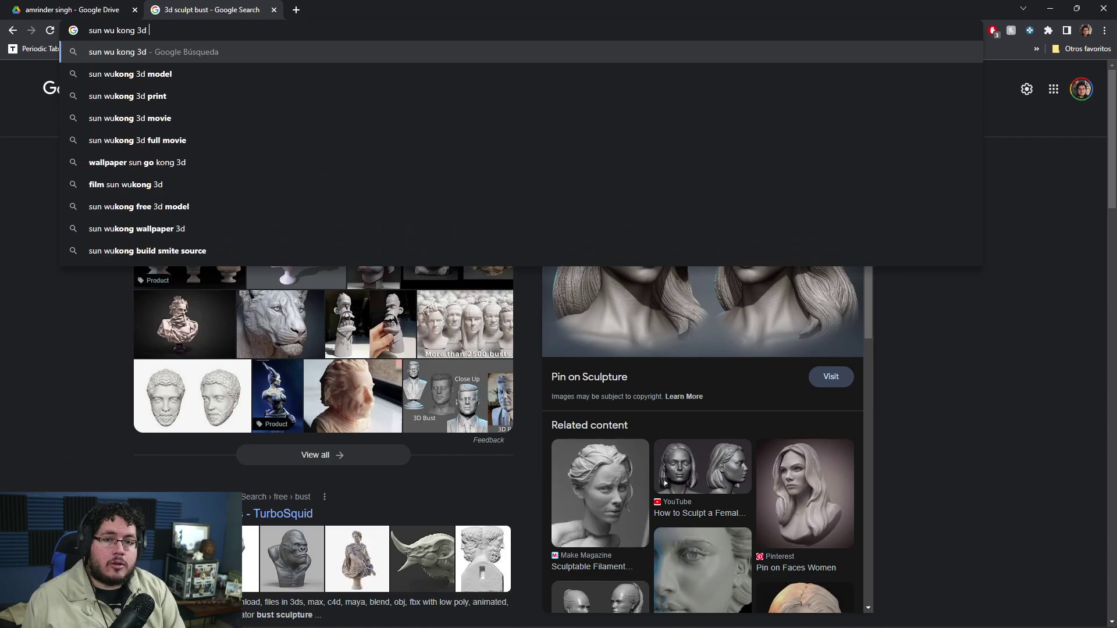
{"action": "key", "text": "Return"}
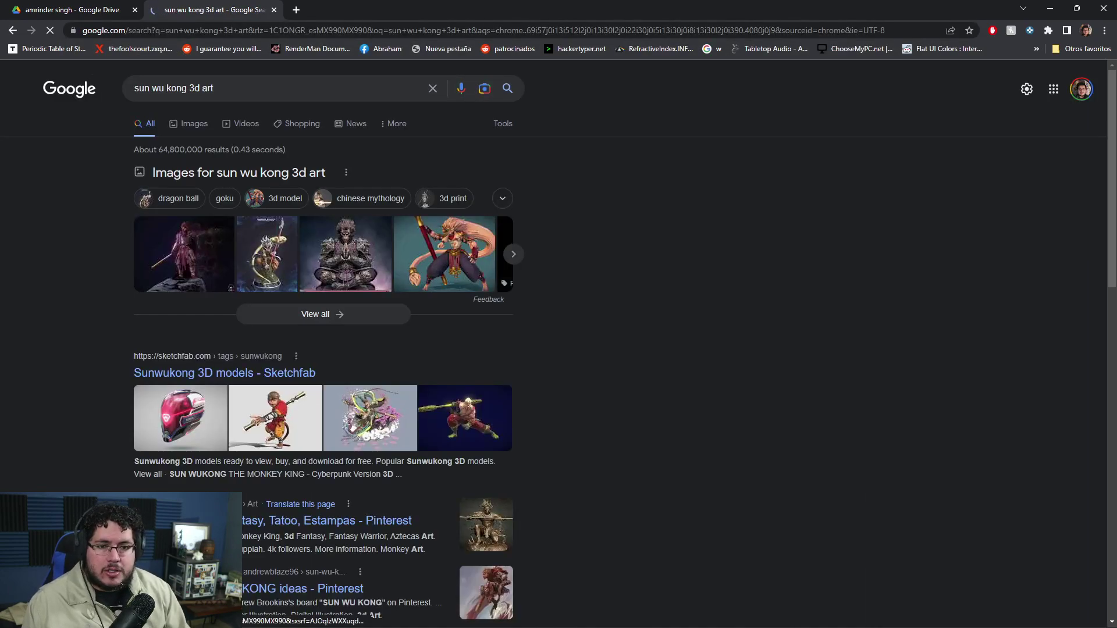
{"action": "left_click", "coordinate": [188, 124]}
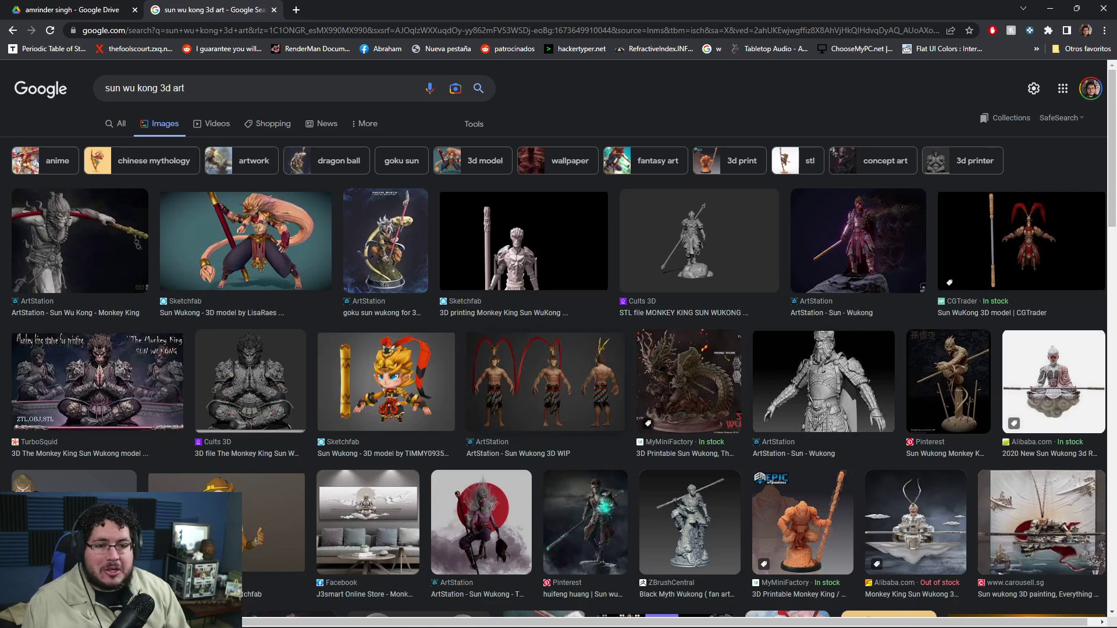
{"action": "scroll", "coordinate": [558, 349], "scroll_direction": "down", "scroll_amount": 3}
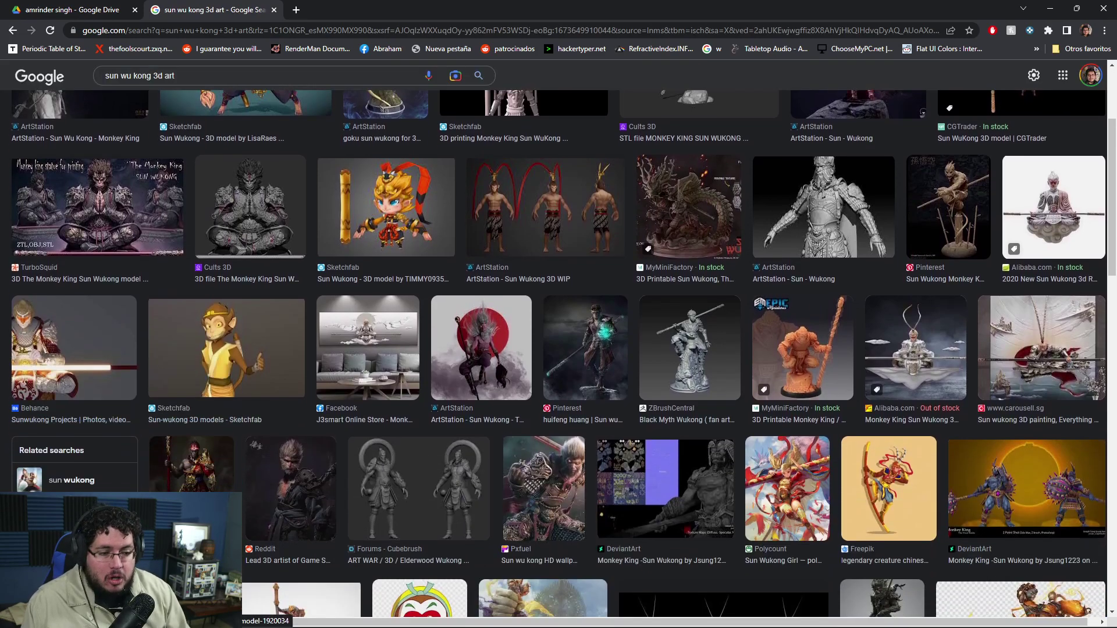
{"action": "left_click", "coordinate": [721, 349]}
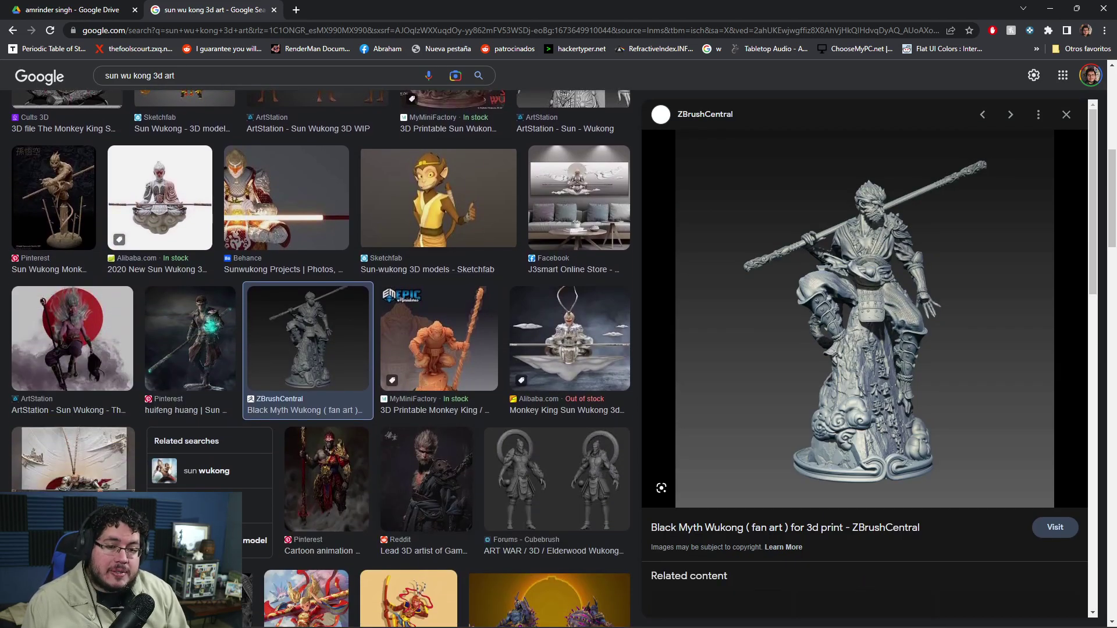
{"action": "left_click", "coordinate": [426, 480]}
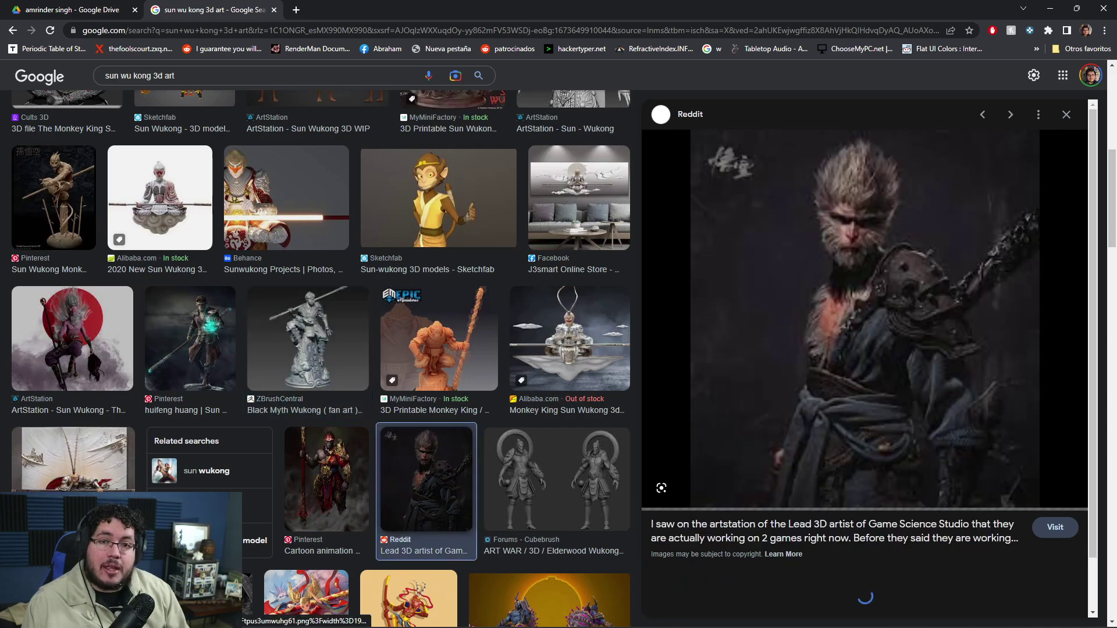
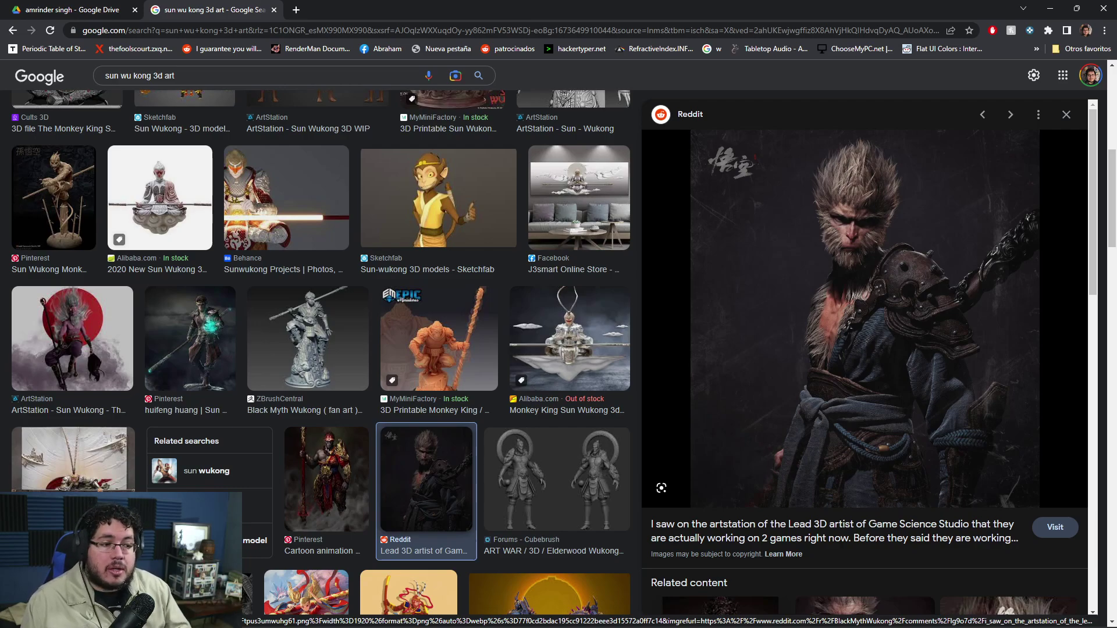
Scroll through the Sun Wukong reference images, then return to the Google Drive submission folder tab.
{"action": "scroll", "coordinate": [448, 451], "scroll_direction": "down", "scroll_amount": 4}
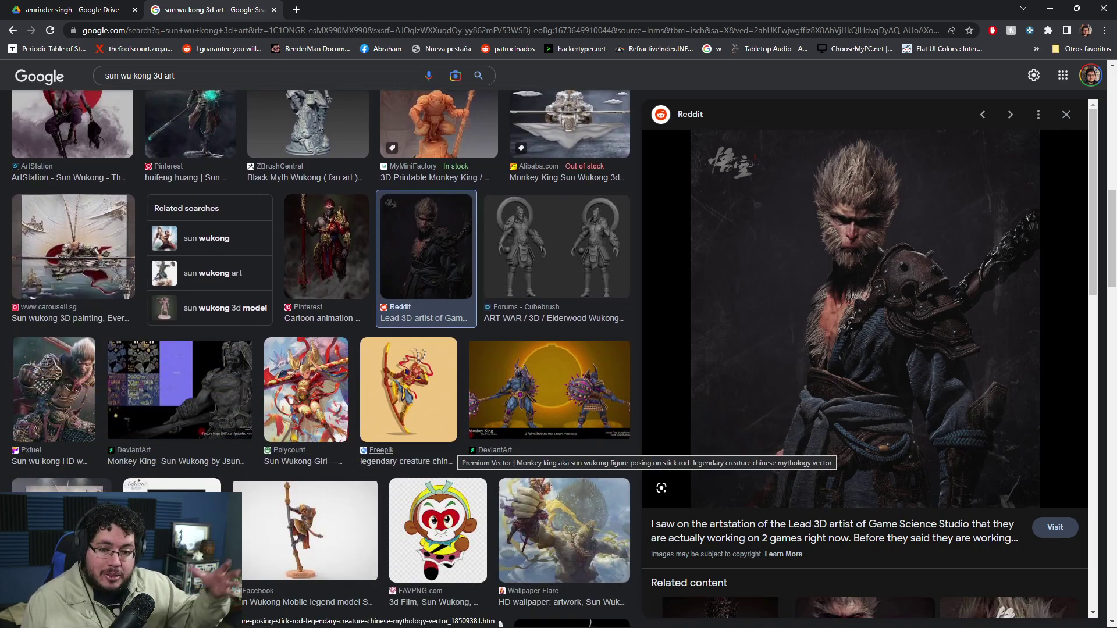
{"action": "scroll", "coordinate": [428, 538], "scroll_direction": "up", "scroll_amount": 5}
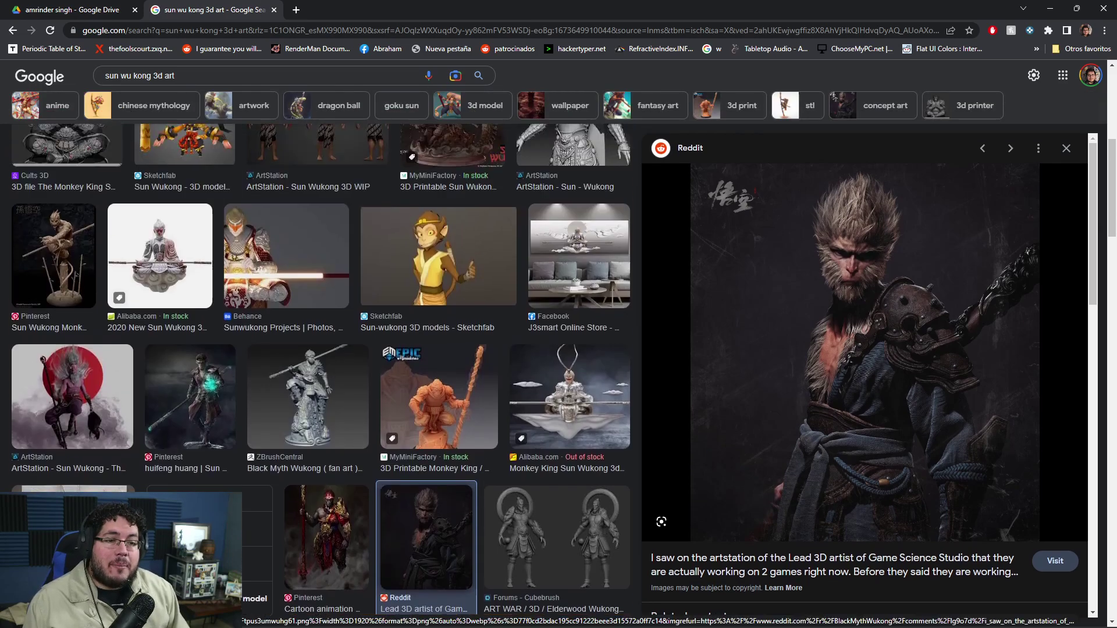
{"action": "scroll", "coordinate": [428, 538], "scroll_direction": "up", "scroll_amount": 3}
{"action": "key", "text": "ctrl+shift+Tab"}
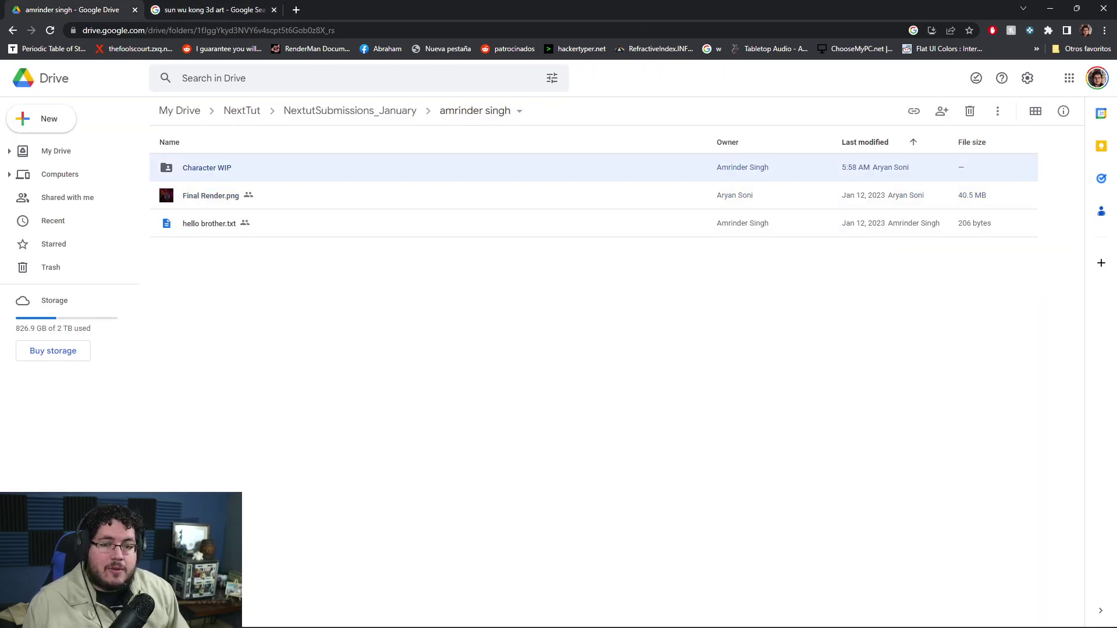
Preview Final Render.png, then open the next submitter's folder from NextutSubmissions_January.
{"action": "double_click", "coordinate": [210, 196]}
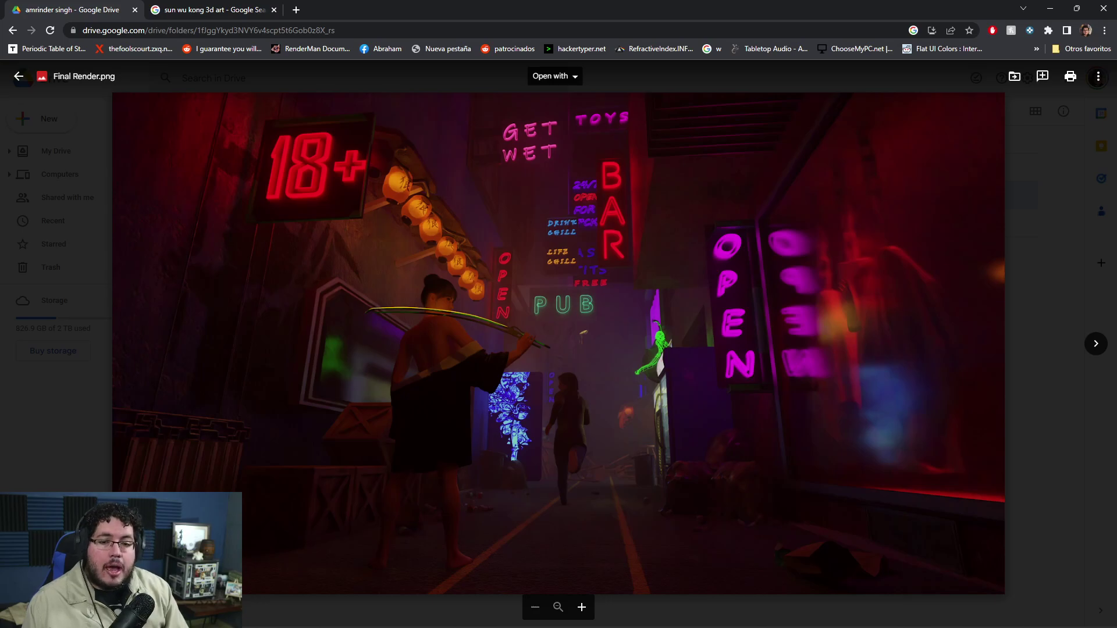
{"action": "key", "text": "Escape"}
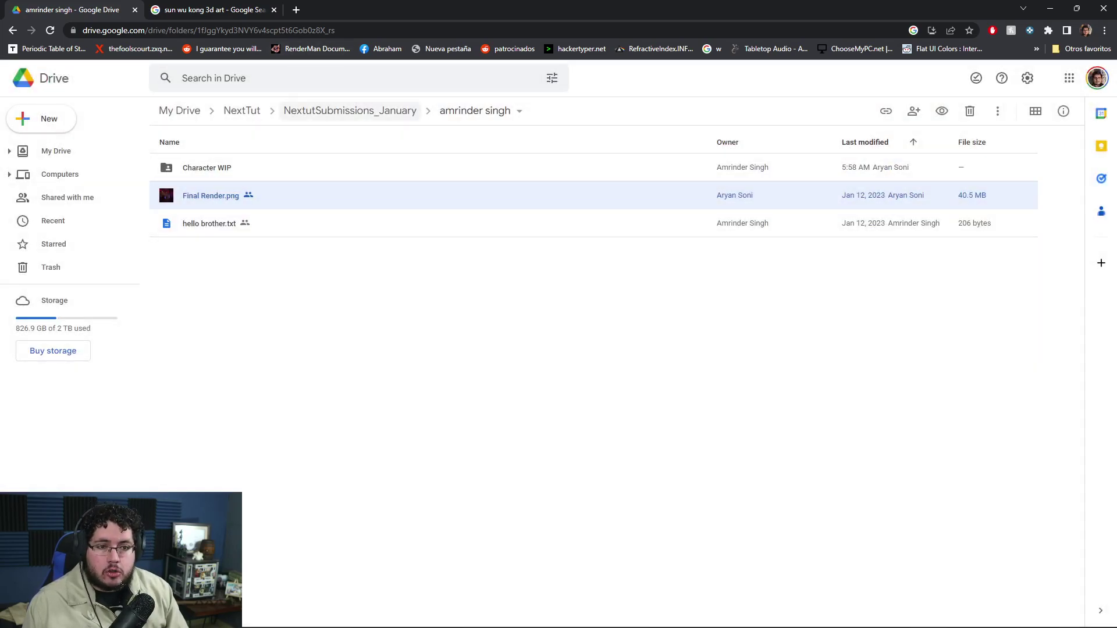
{"action": "left_click", "coordinate": [350, 111]}
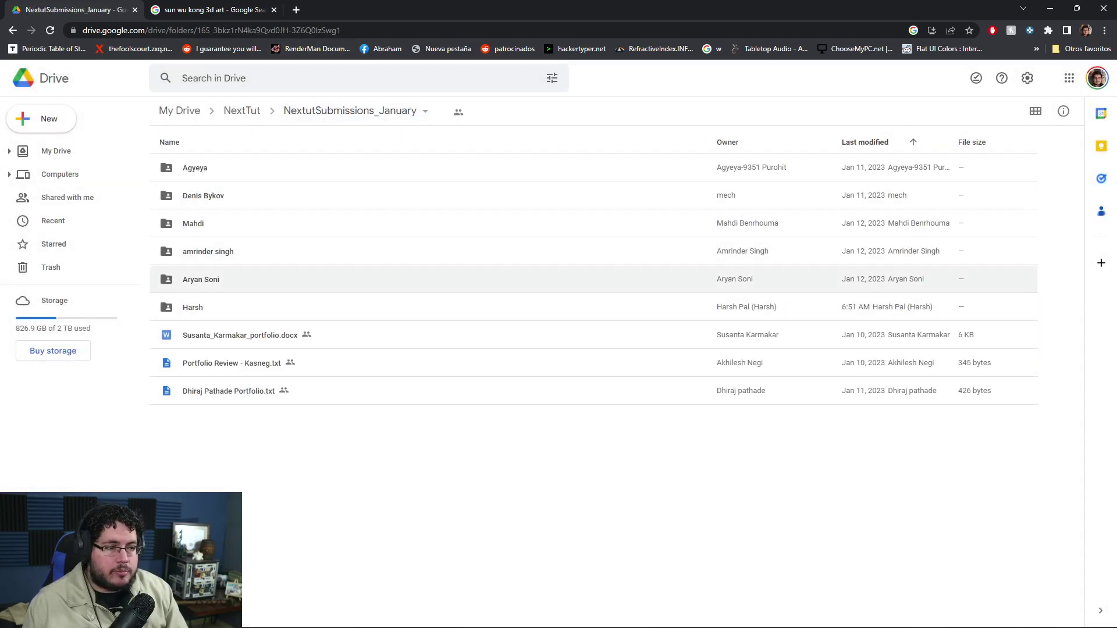
{"action": "double_click", "coordinate": [201, 279]}
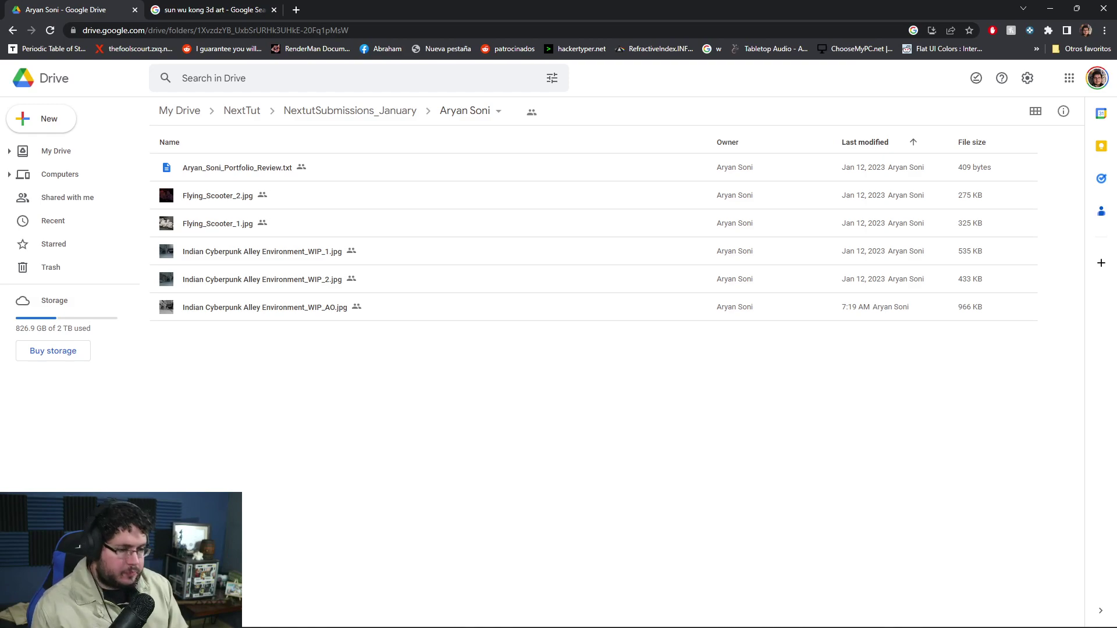
Read Portfolio_Review.txt and load its ArtStation artwork link in a new browser tab.
{"action": "double_click", "coordinate": [237, 168]}
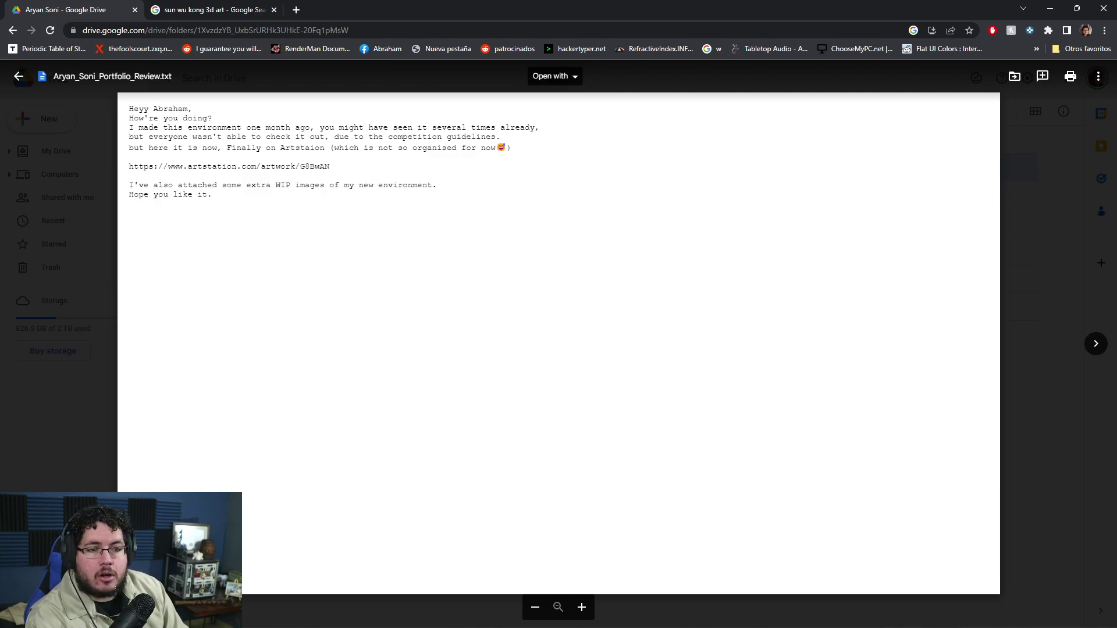
{"action": "triple_click", "coordinate": [230, 167]}
{"action": "key", "text": "ctrl+c"}
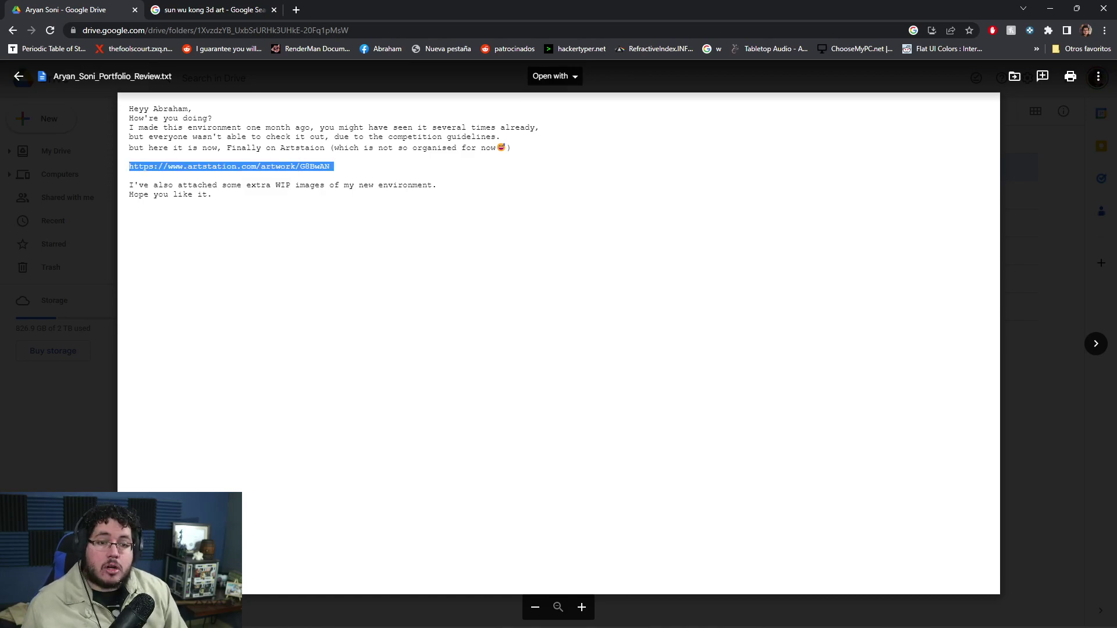
{"action": "key", "text": "ctrl+t"}
{"action": "key", "text": "ctrl+v"}
{"action": "key", "text": "Return"}
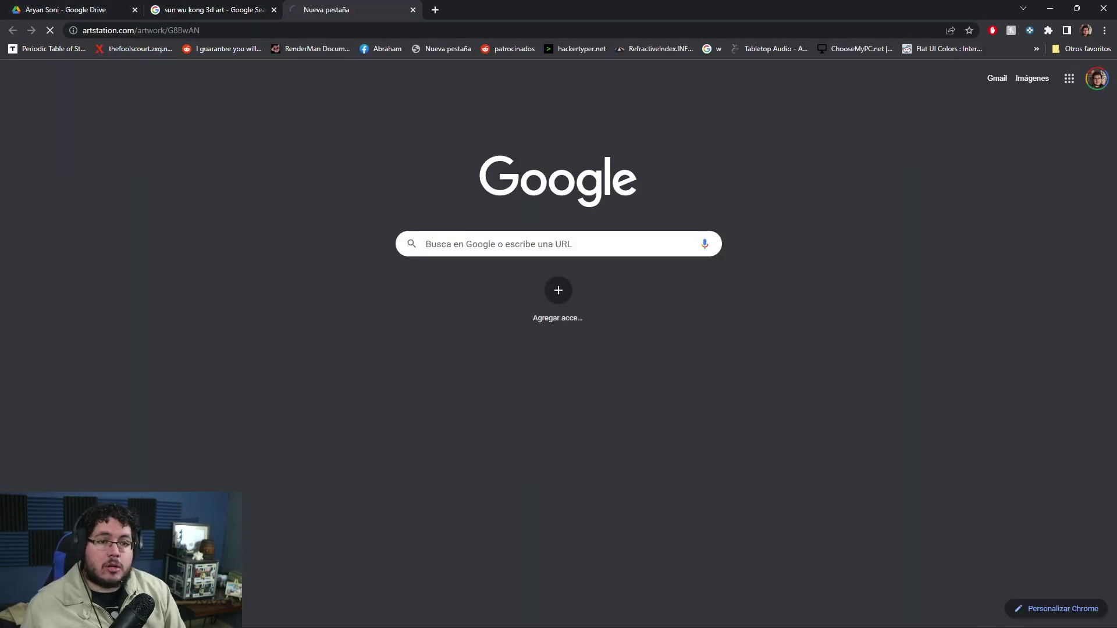
Close the Sun Wukong search tab and scroll through the Post-Apocalyptic Restricted Lab images.
{"action": "left_click", "coordinate": [274, 10]}
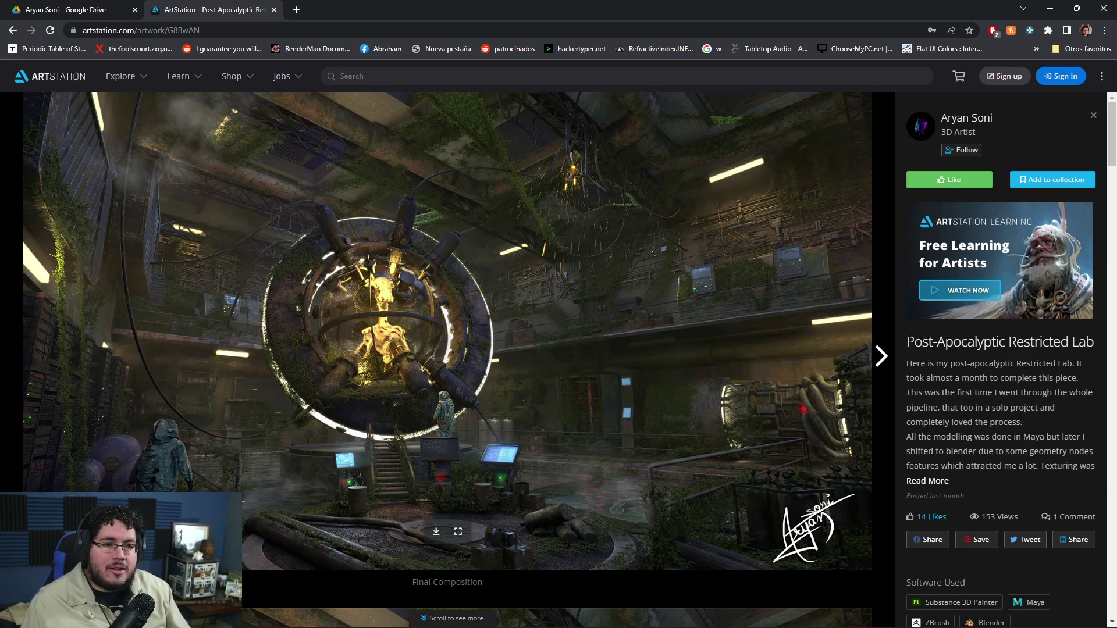
{"action": "scroll", "coordinate": [448, 361], "scroll_direction": "down", "scroll_amount": 10}
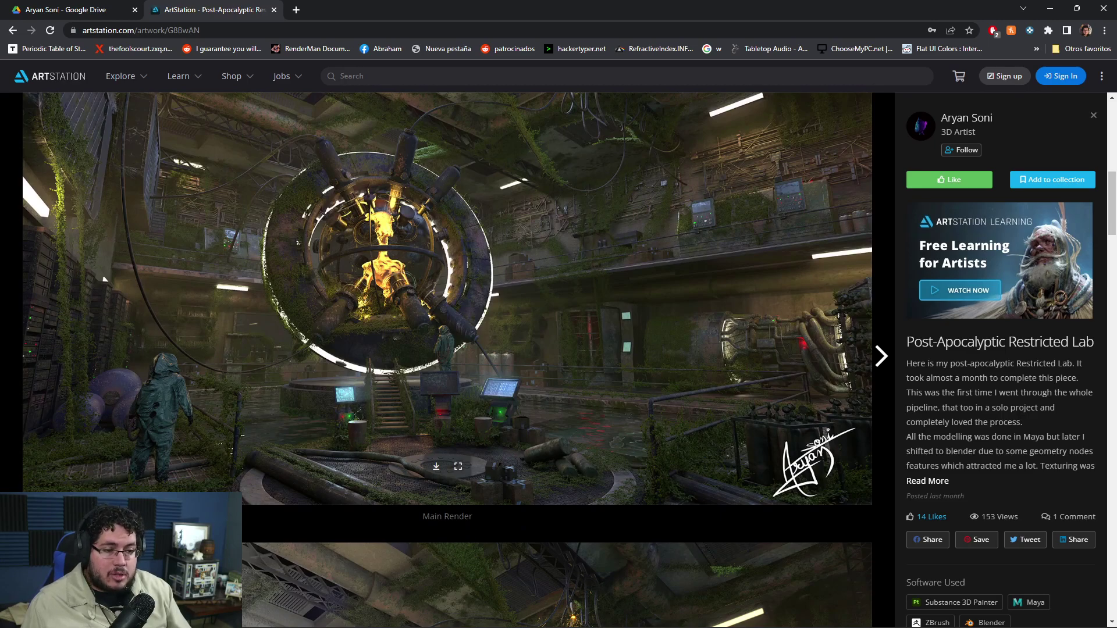
{"action": "scroll", "coordinate": [447, 360], "scroll_direction": "down", "scroll_amount": 7}
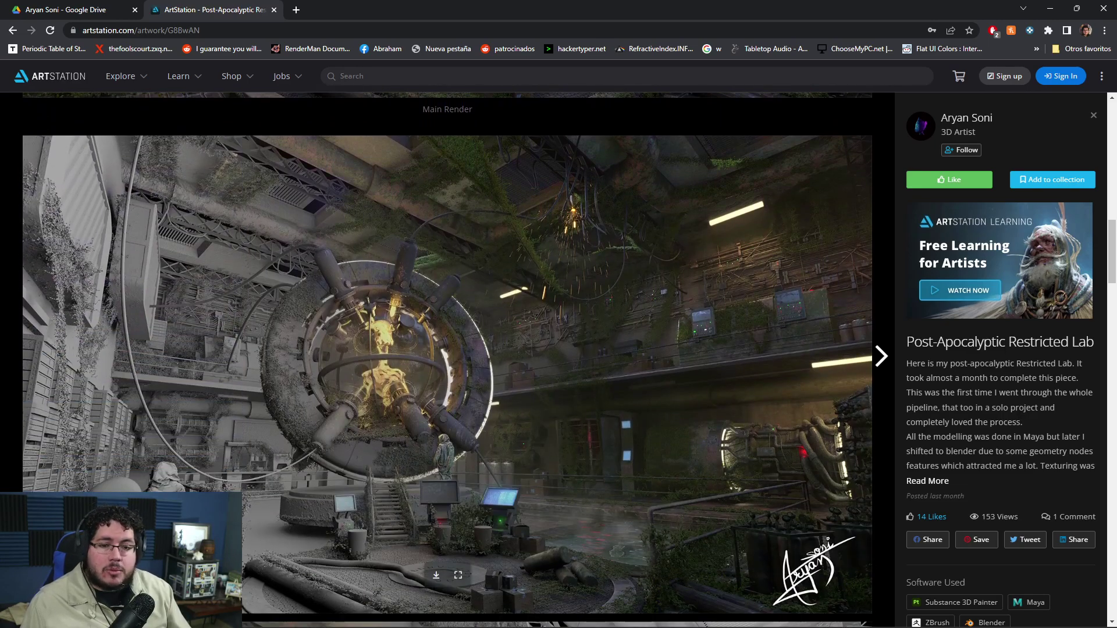
{"action": "scroll", "coordinate": [446, 360], "scroll_direction": "down", "scroll_amount": 5}
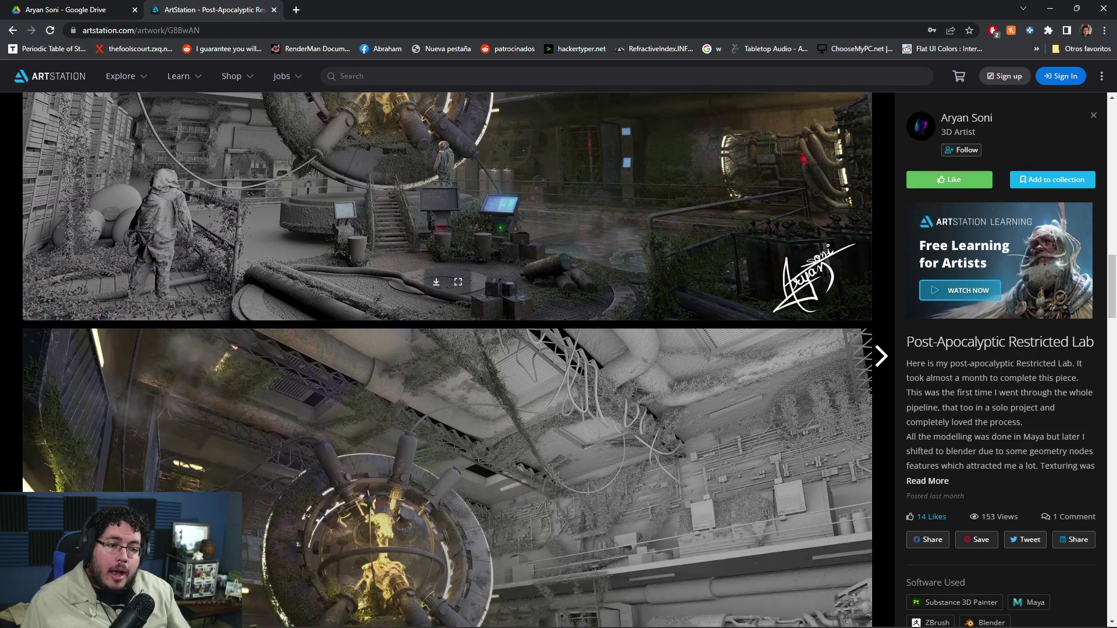
{"action": "scroll", "coordinate": [446, 360], "scroll_direction": "down", "scroll_amount": 1}
{"action": "scroll", "coordinate": [447, 360], "scroll_direction": "down", "scroll_amount": 20}
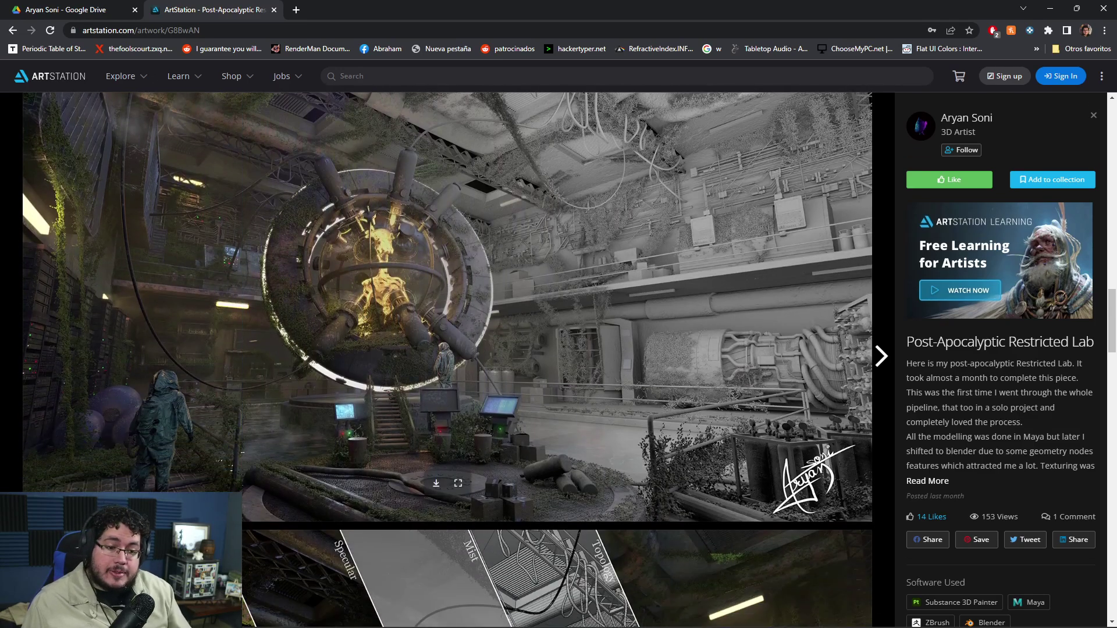
{"action": "scroll", "coordinate": [447, 360], "scroll_direction": "down", "scroll_amount": 2}
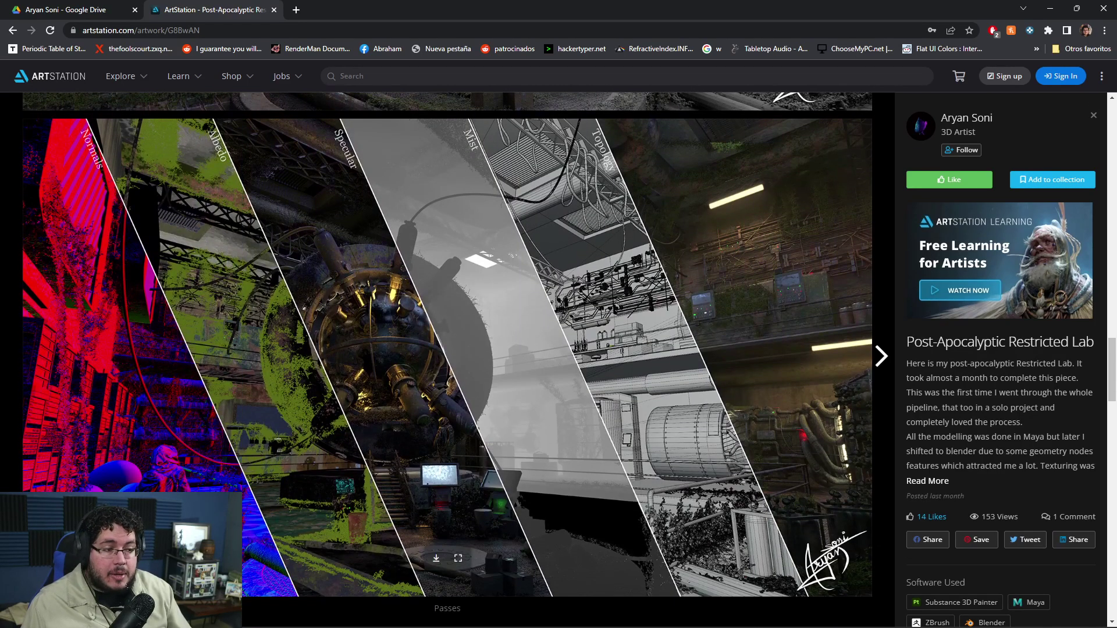
Expand the full description and review the final composition, clay render and render passes.
{"action": "left_click", "coordinate": [927, 480]}
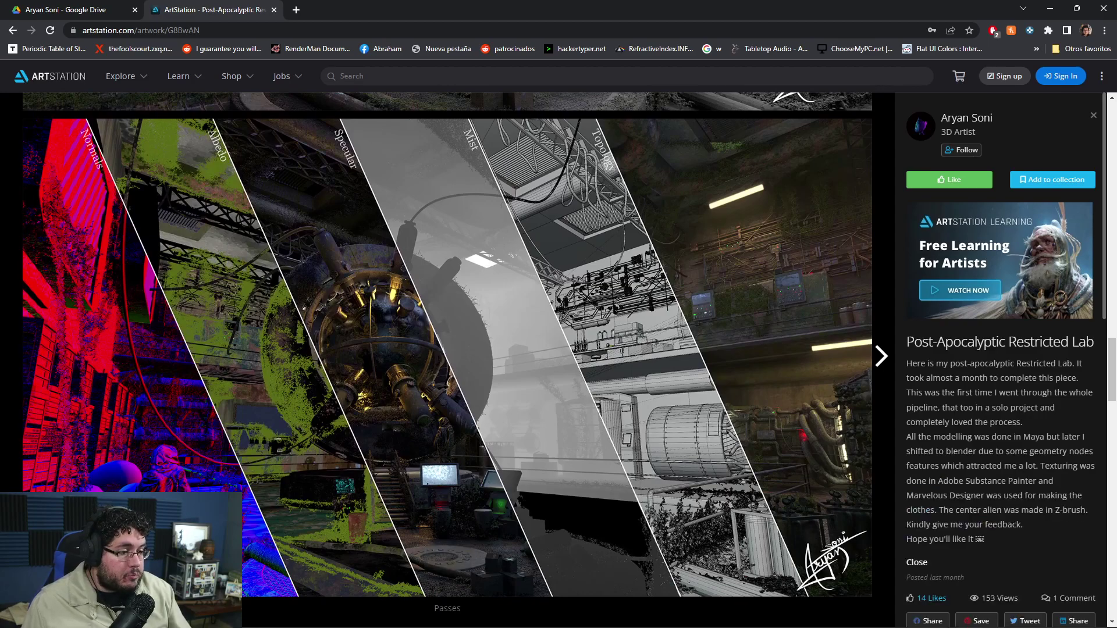
{"action": "scroll", "coordinate": [1000, 360], "scroll_direction": "down", "scroll_amount": 1}
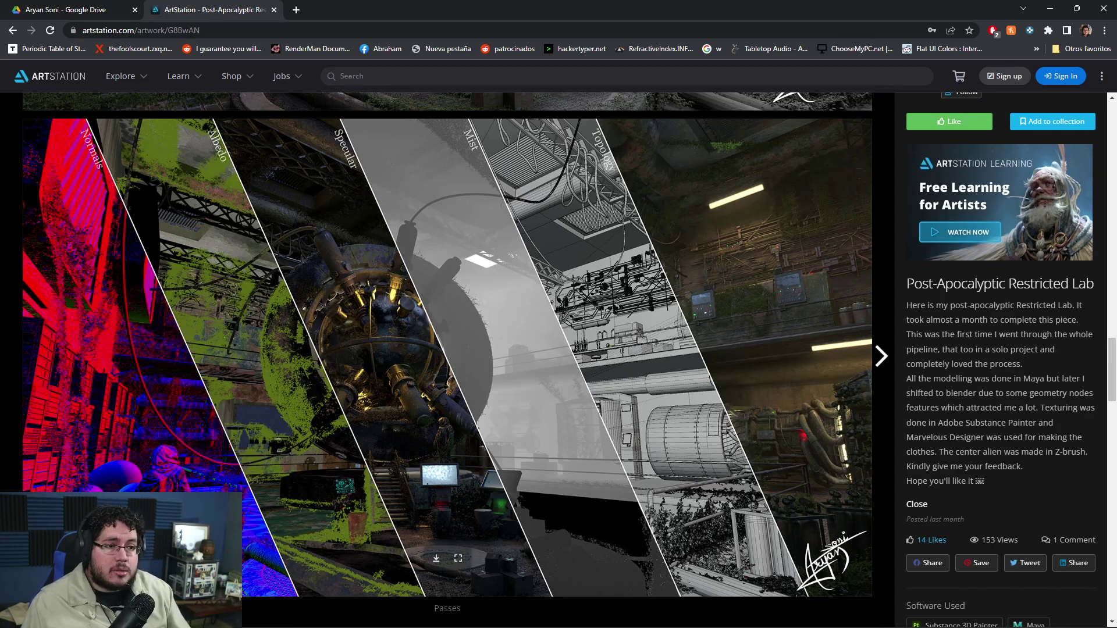
{"action": "scroll", "coordinate": [447, 361], "scroll_direction": "up", "scroll_amount": 10}
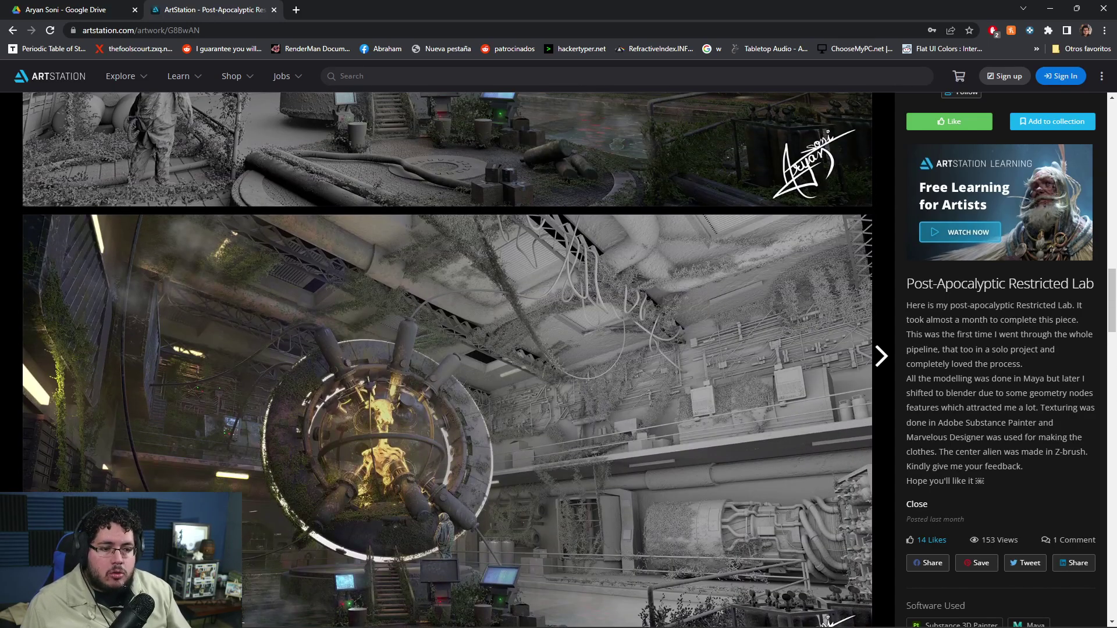
{"action": "scroll", "coordinate": [447, 360], "scroll_direction": "up", "scroll_amount": 5}
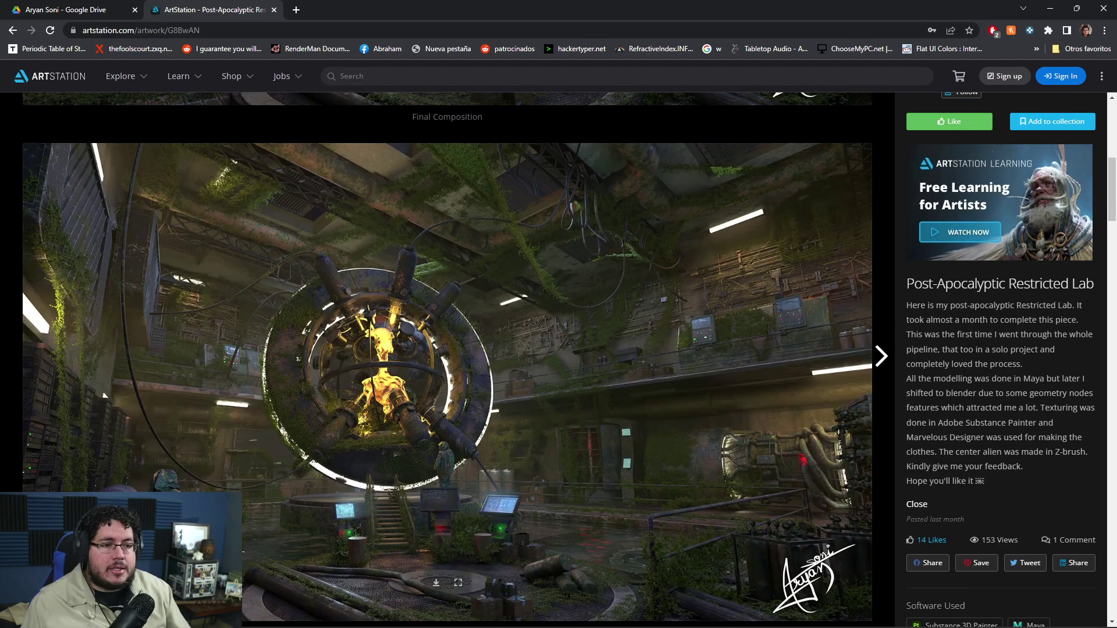
{"action": "scroll", "coordinate": [448, 360], "scroll_direction": "down", "scroll_amount": 2}
{"action": "scroll", "coordinate": [448, 360], "scroll_direction": "up", "scroll_amount": 2}
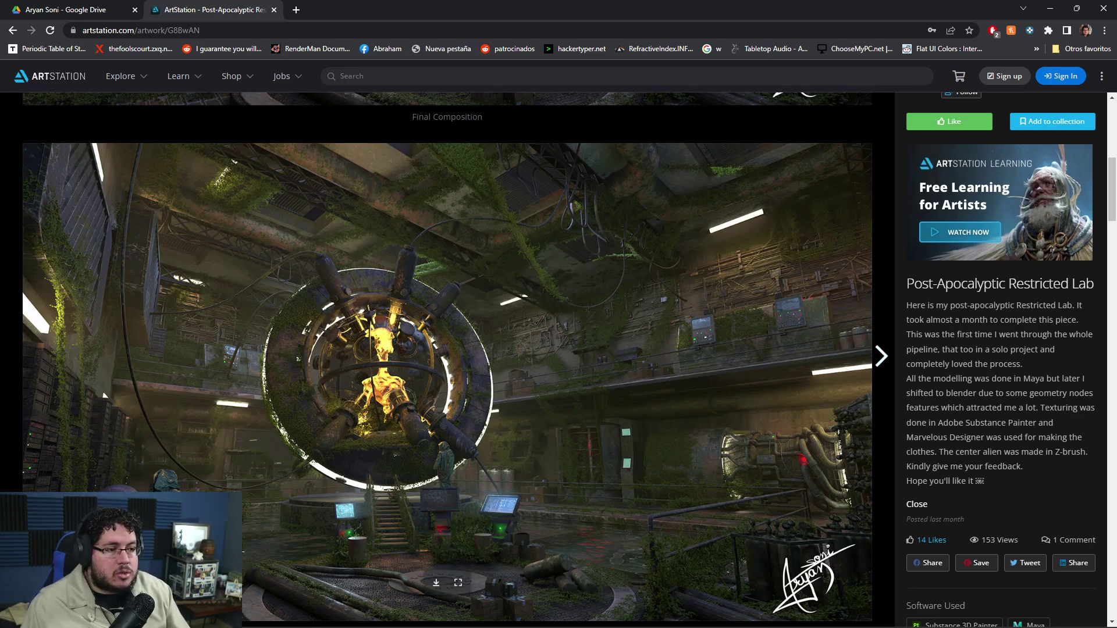
{"action": "scroll", "coordinate": [448, 361], "scroll_direction": "down", "scroll_amount": 20}
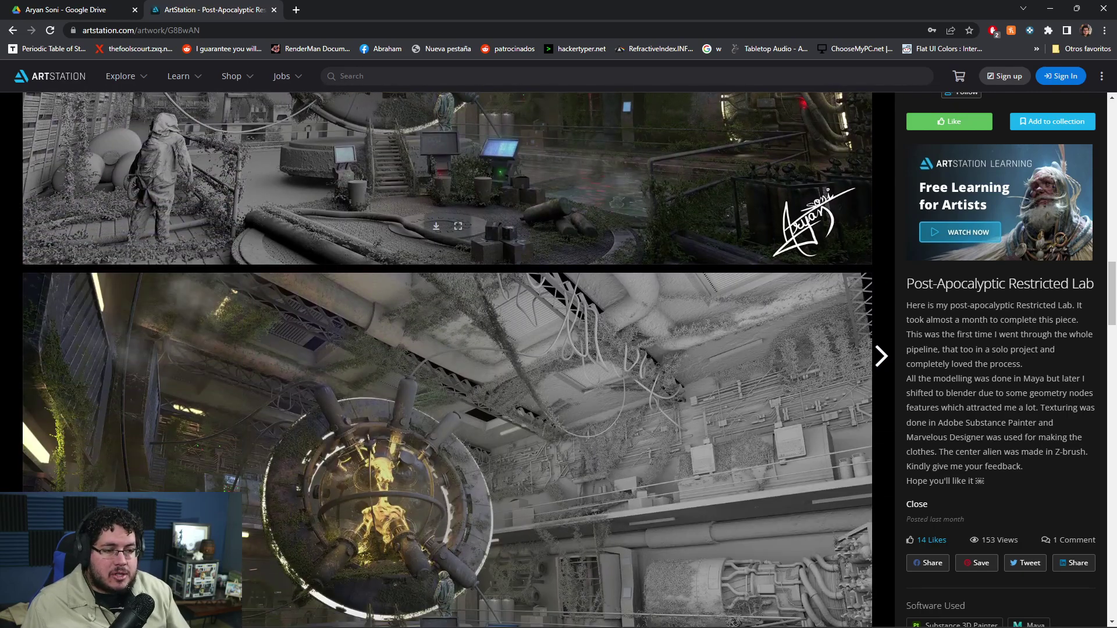
{"action": "scroll", "coordinate": [447, 361], "scroll_direction": "down", "scroll_amount": 2}
{"action": "scroll", "coordinate": [448, 361], "scroll_direction": "down", "scroll_amount": 10}
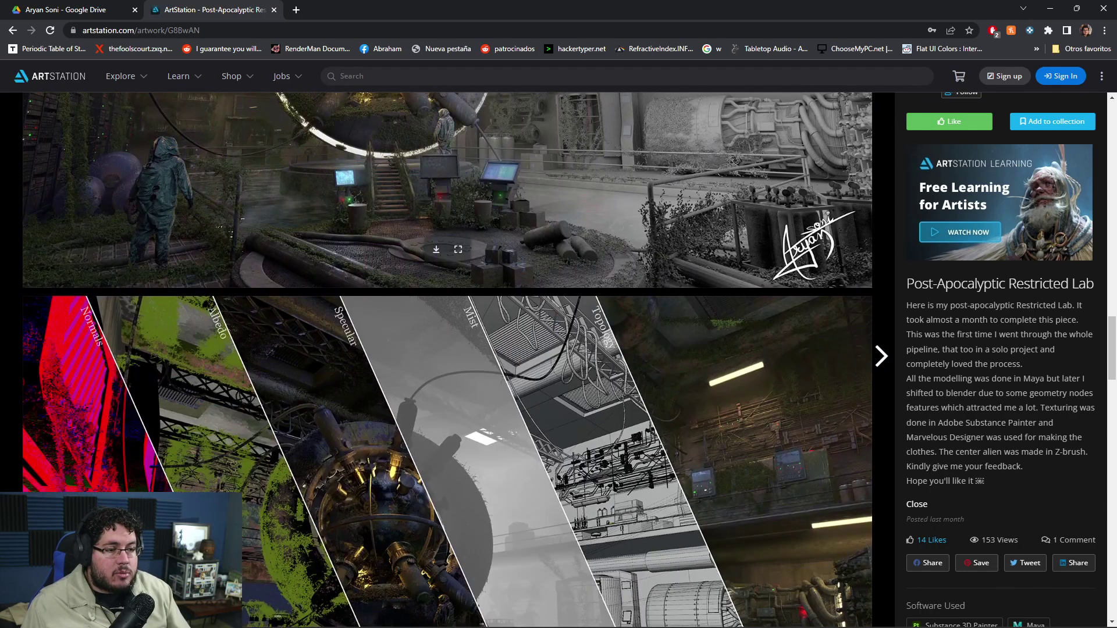
{"action": "scroll", "coordinate": [447, 360], "scroll_direction": "down", "scroll_amount": 8}
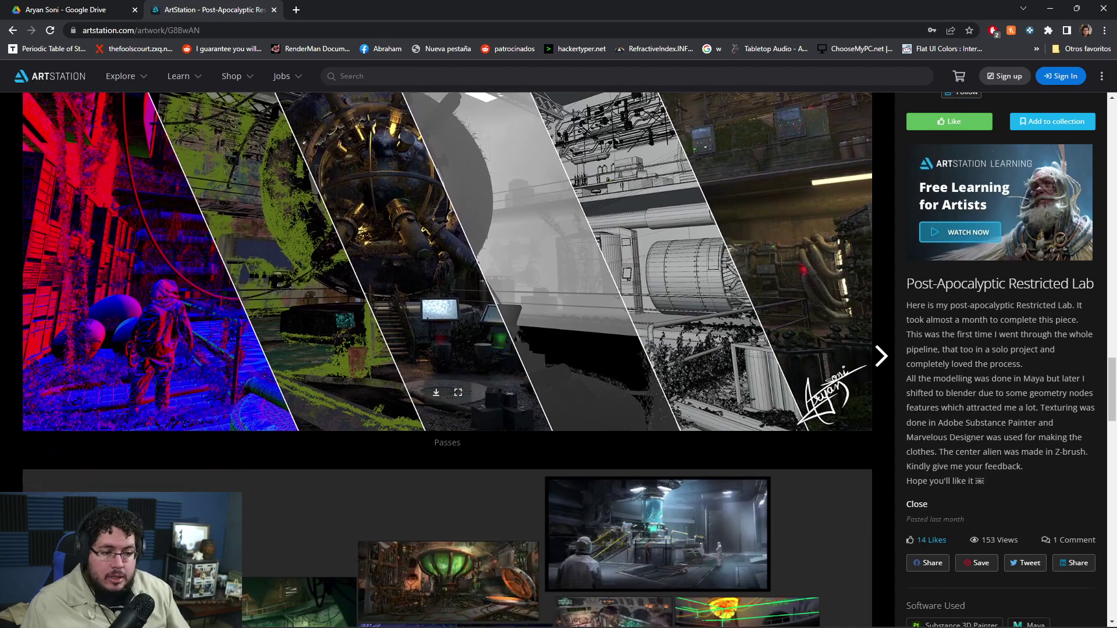
Scroll through the Restricted Lab's Modelling Progress and References images back to the main render.
{"action": "scroll", "coordinate": [447, 360], "scroll_direction": "down", "scroll_amount": 7}
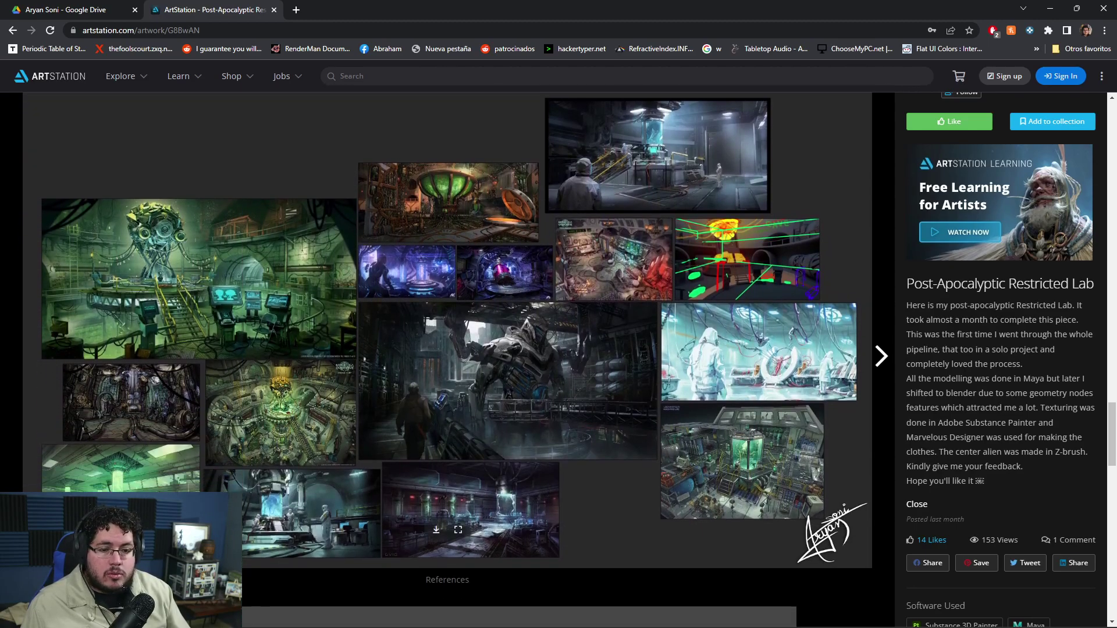
{"action": "scroll", "coordinate": [464, 210], "scroll_direction": "down", "scroll_amount": 2}
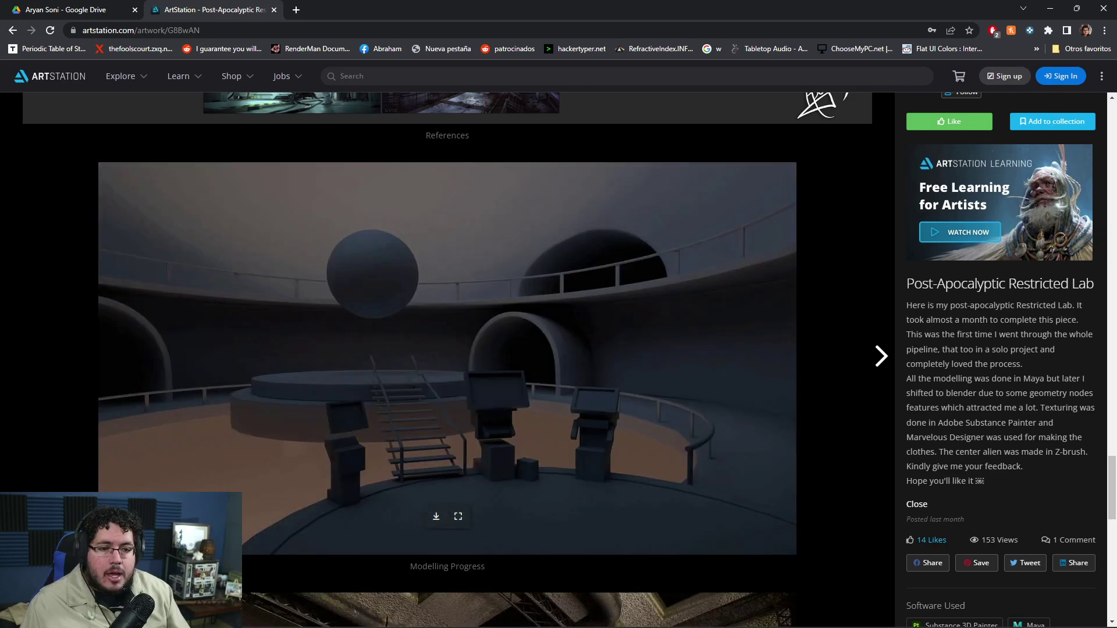
{"action": "scroll", "coordinate": [447, 350], "scroll_direction": "down", "scroll_amount": 8}
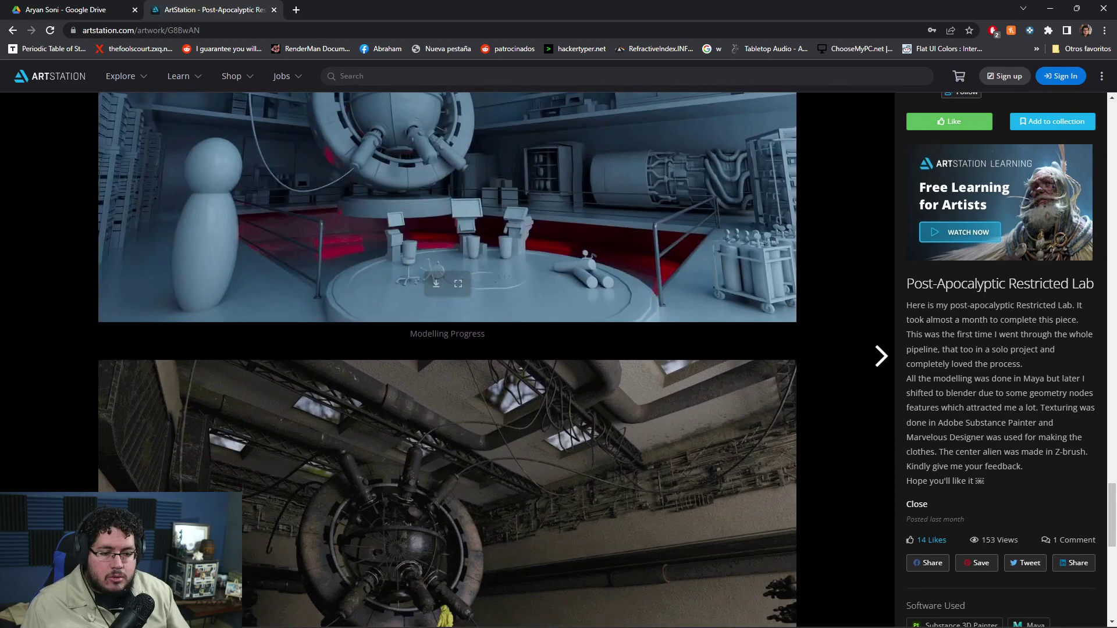
{"action": "scroll", "coordinate": [447, 349], "scroll_direction": "up", "scroll_amount": 9}
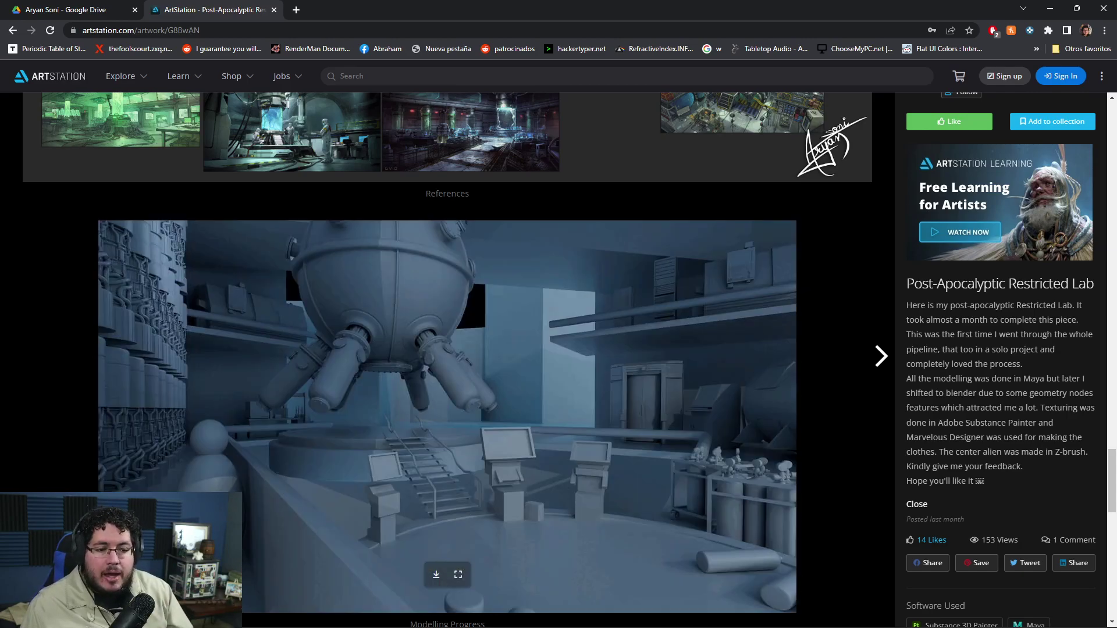
{"action": "scroll", "coordinate": [446, 349], "scroll_direction": "down", "scroll_amount": 8}
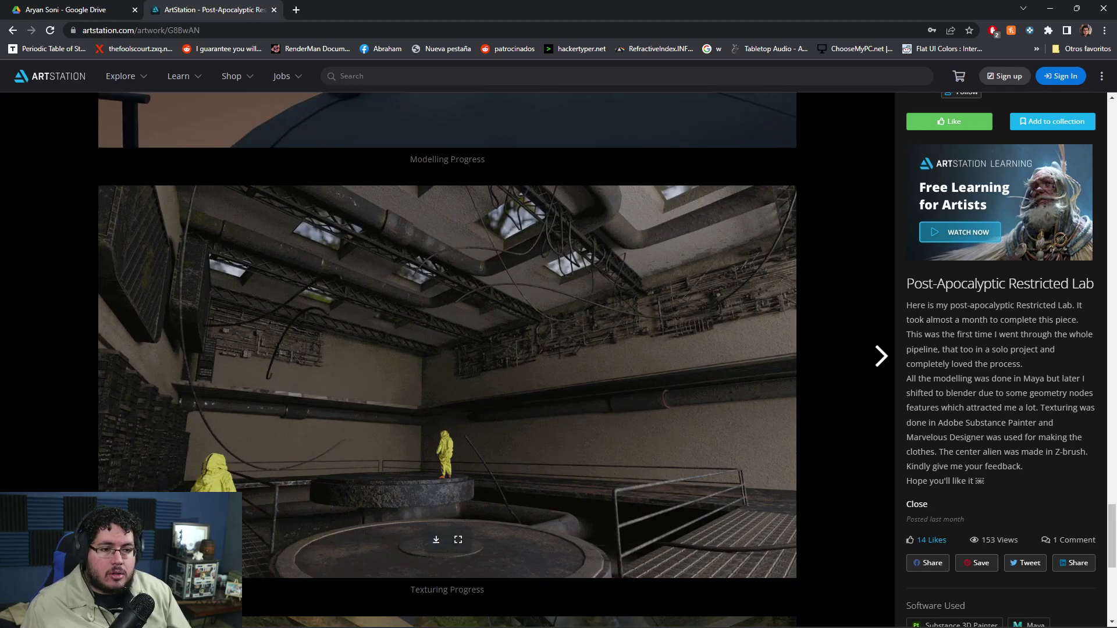
{"action": "scroll", "coordinate": [446, 360], "scroll_direction": "down", "scroll_amount": 6}
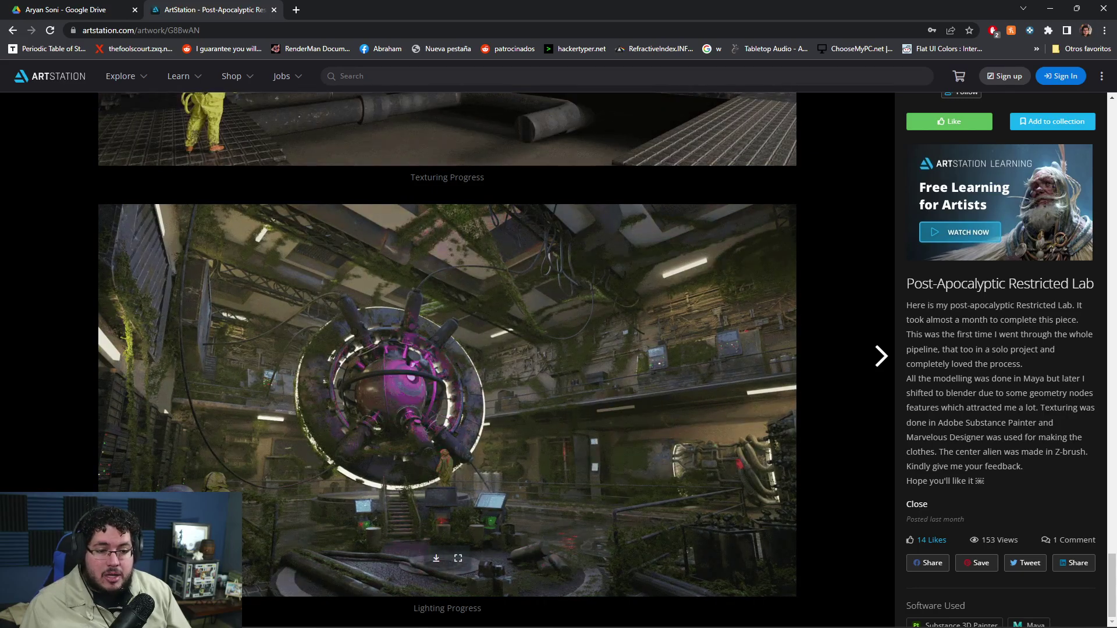
{"action": "scroll", "coordinate": [446, 349], "scroll_direction": "up", "scroll_amount": 12}
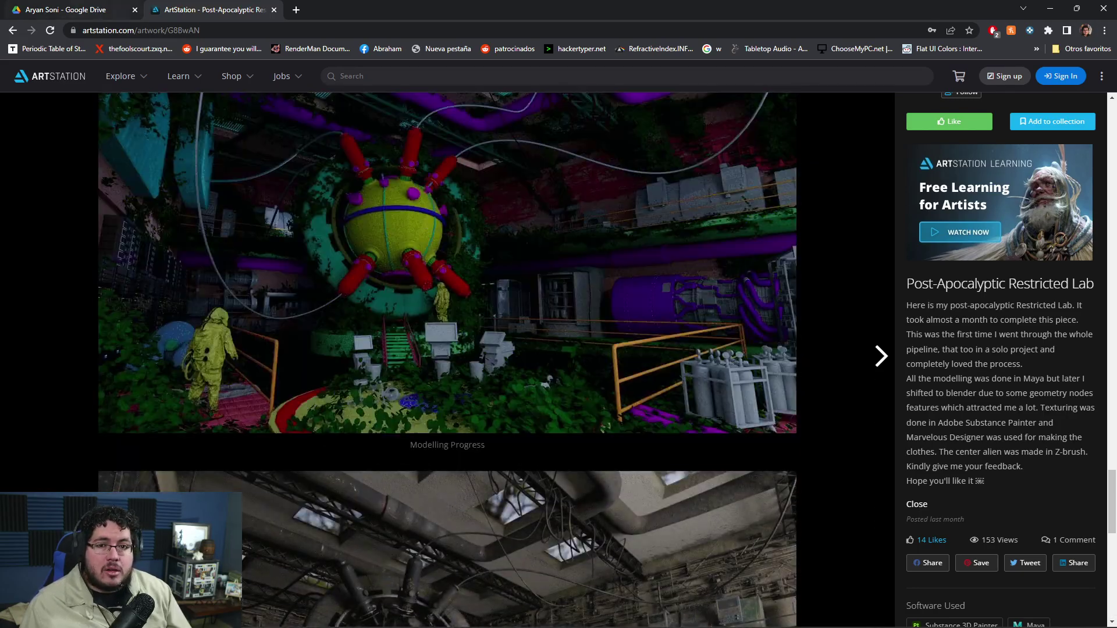
{"action": "scroll", "coordinate": [447, 349], "scroll_direction": "up", "scroll_amount": 10}
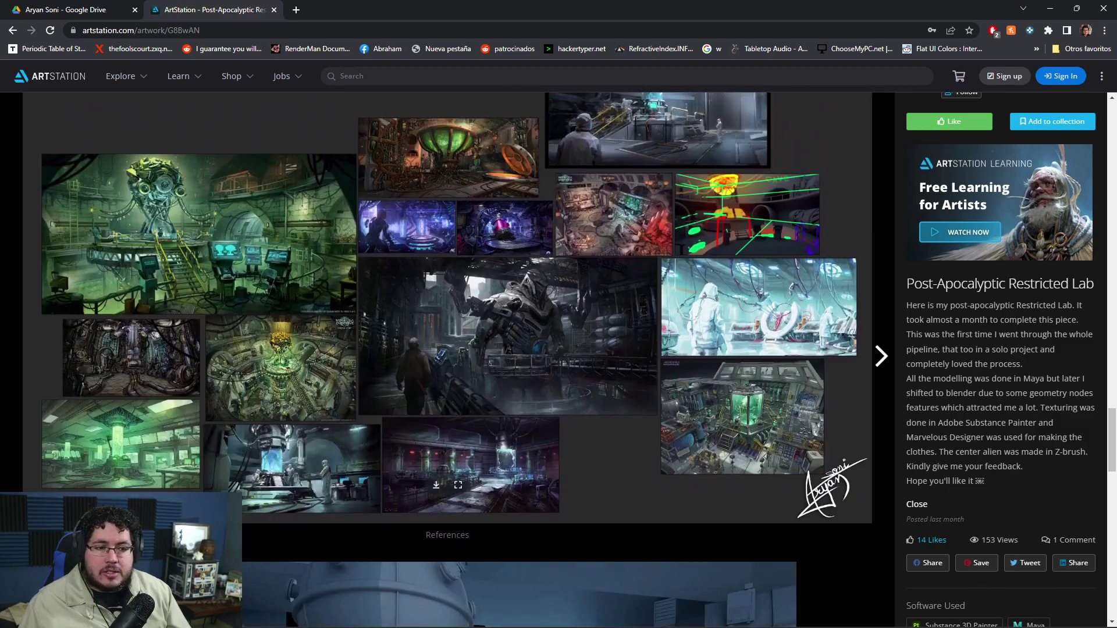
{"action": "scroll", "coordinate": [446, 349], "scroll_direction": "down", "scroll_amount": 5}
{"action": "scroll", "coordinate": [447, 349], "scroll_direction": "up", "scroll_amount": 20}
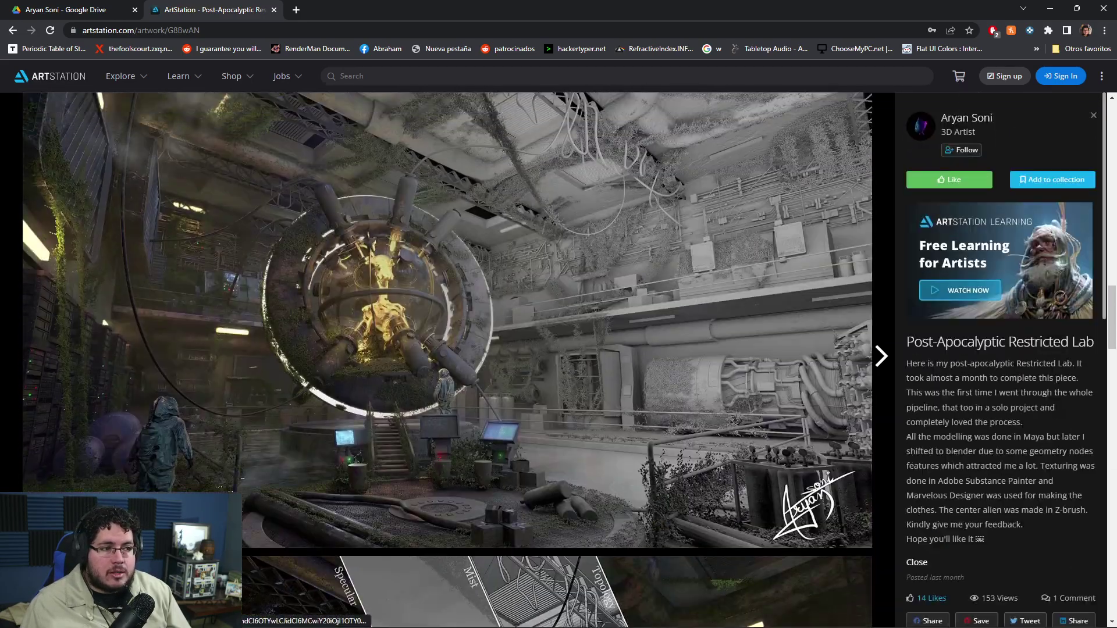
{"action": "scroll", "coordinate": [446, 350], "scroll_direction": "down", "scroll_amount": 3}
Browse the artist's Old Lantern renders from their profile, then reopen Post-Apocalyptic Restricted Lab.
{"action": "left_click", "coordinate": [965, 118]}
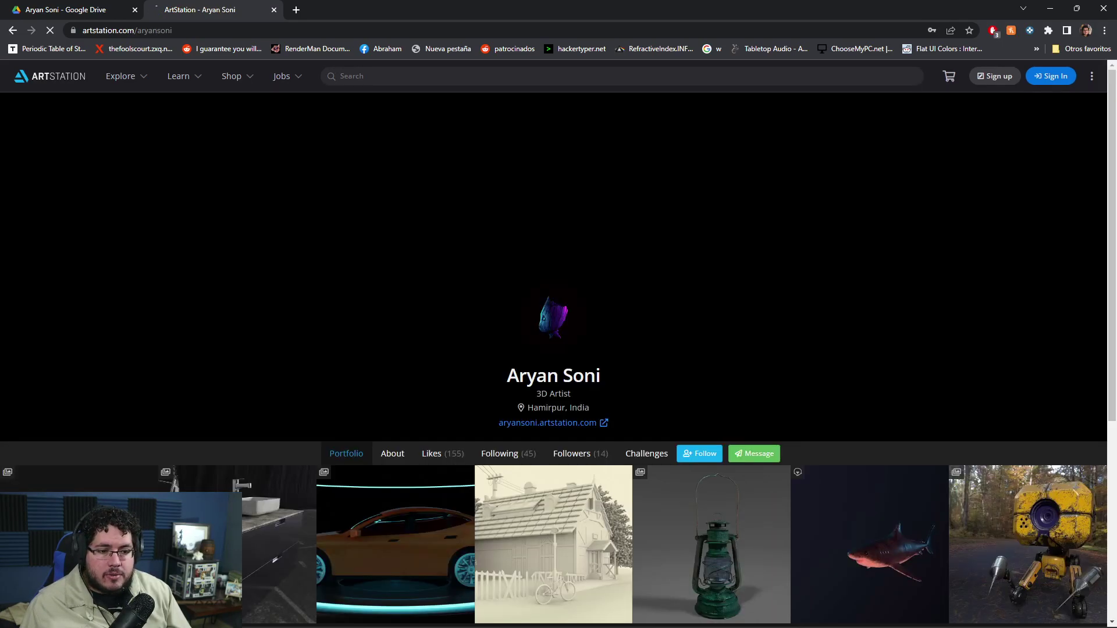
{"action": "scroll", "coordinate": [558, 349], "scroll_direction": "down", "scroll_amount": 3}
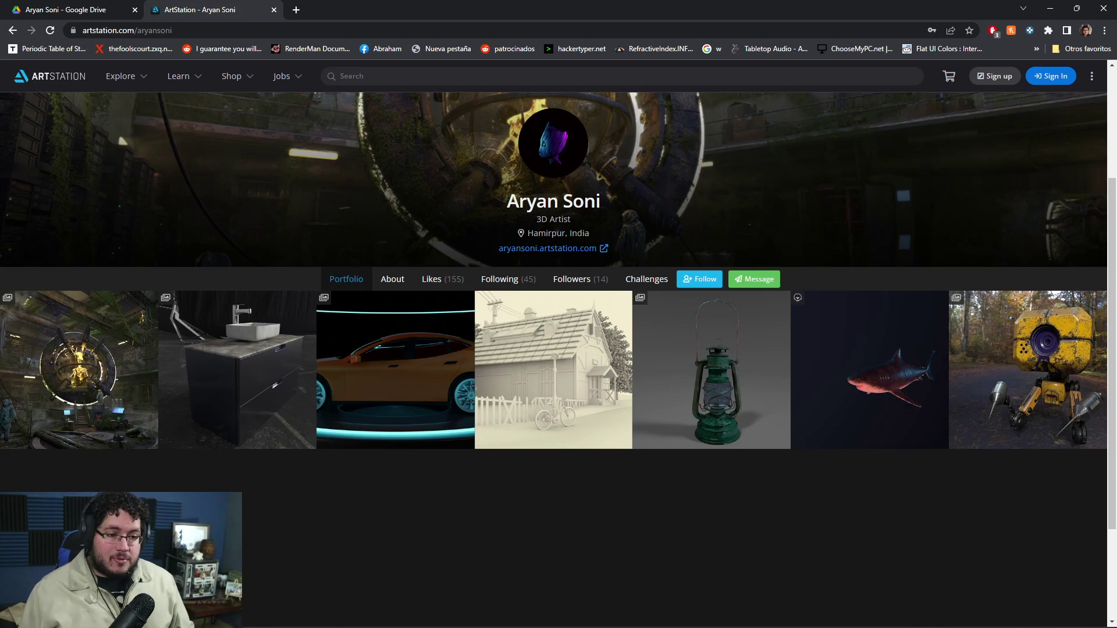
{"action": "left_click", "coordinate": [711, 370]}
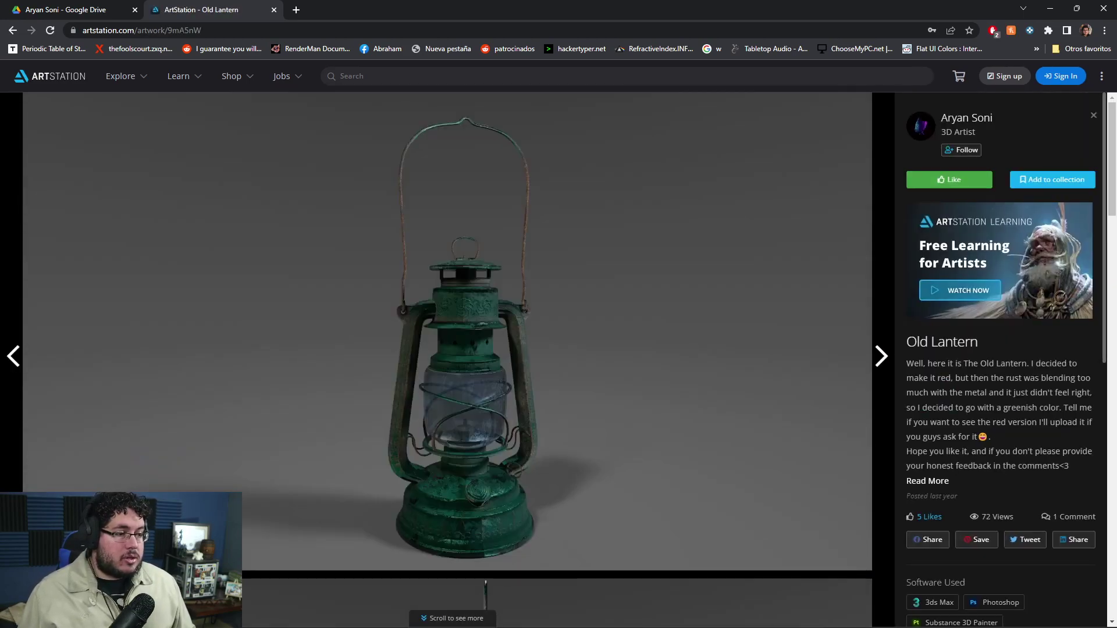
{"action": "scroll", "coordinate": [446, 360], "scroll_direction": "down", "scroll_amount": 8}
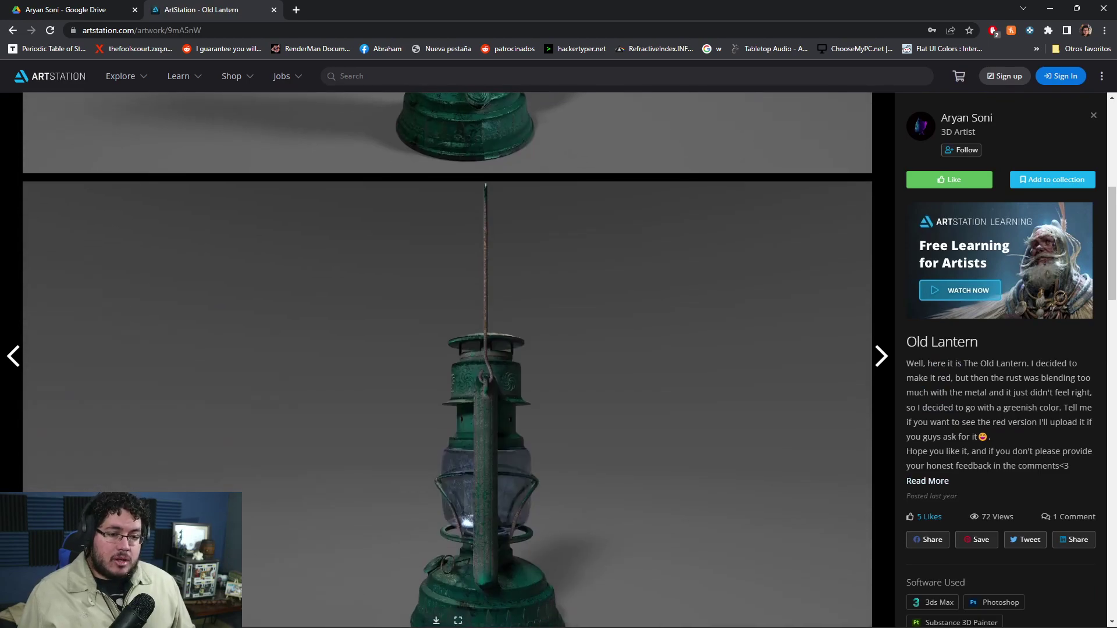
{"action": "scroll", "coordinate": [446, 360], "scroll_direction": "down", "scroll_amount": 8}
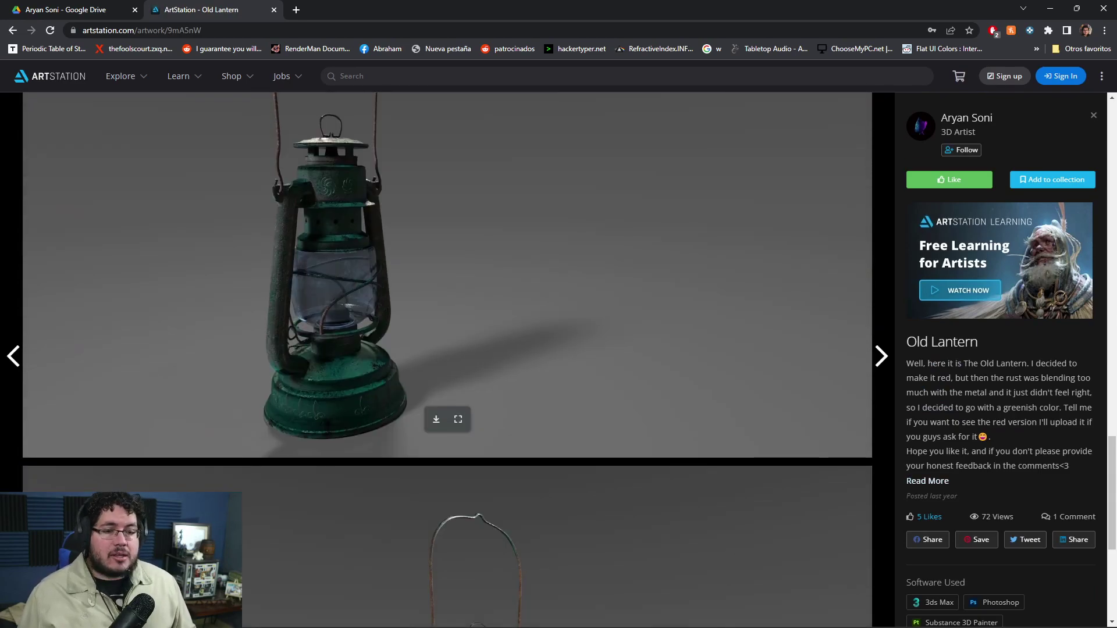
{"action": "scroll", "coordinate": [447, 360], "scroll_direction": "down", "scroll_amount": 4}
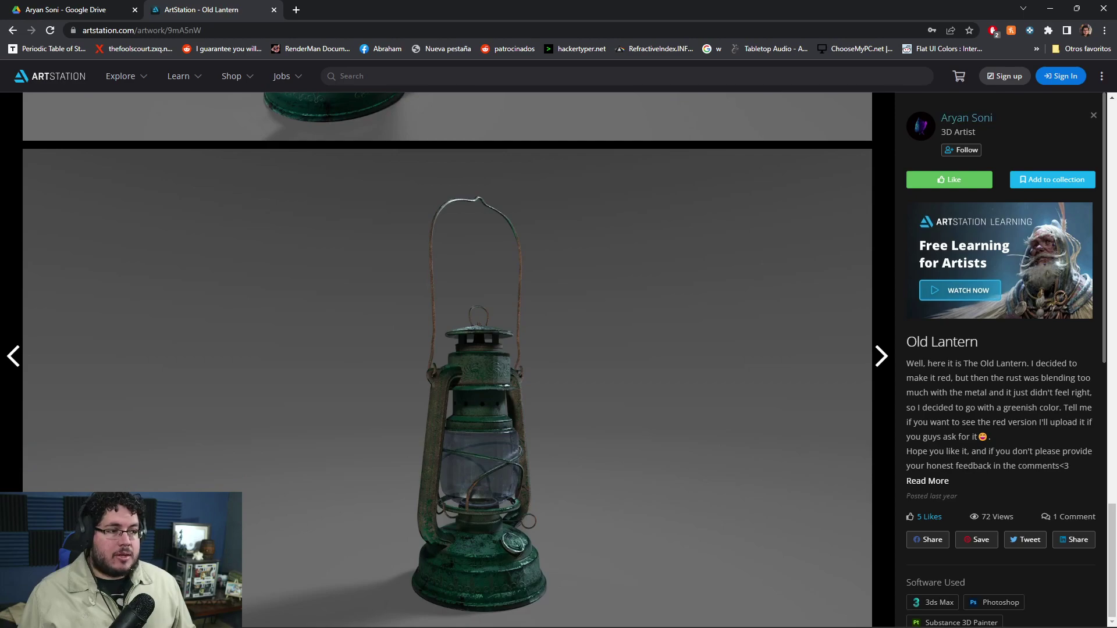
{"action": "left_click", "coordinate": [966, 118]}
{"action": "left_click", "coordinate": [79, 542]}
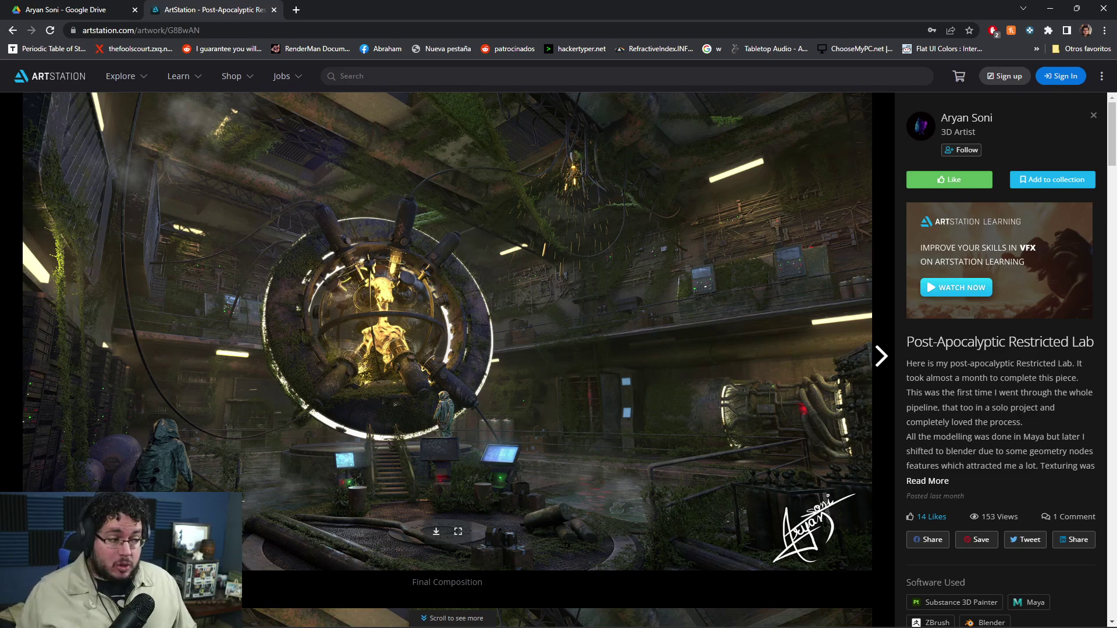
Check the Software Used and comments sidebar, then return to the Final Composition render.
{"action": "scroll", "coordinate": [448, 360], "scroll_direction": "down", "scroll_amount": 1}
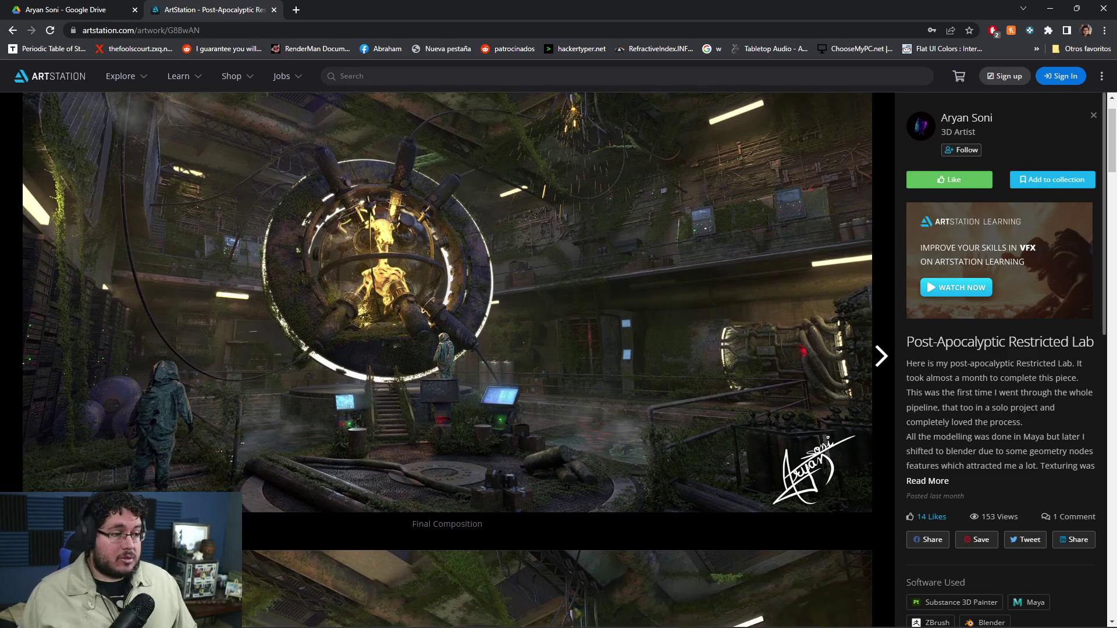
{"action": "scroll", "coordinate": [1001, 350], "scroll_direction": "down", "scroll_amount": 6}
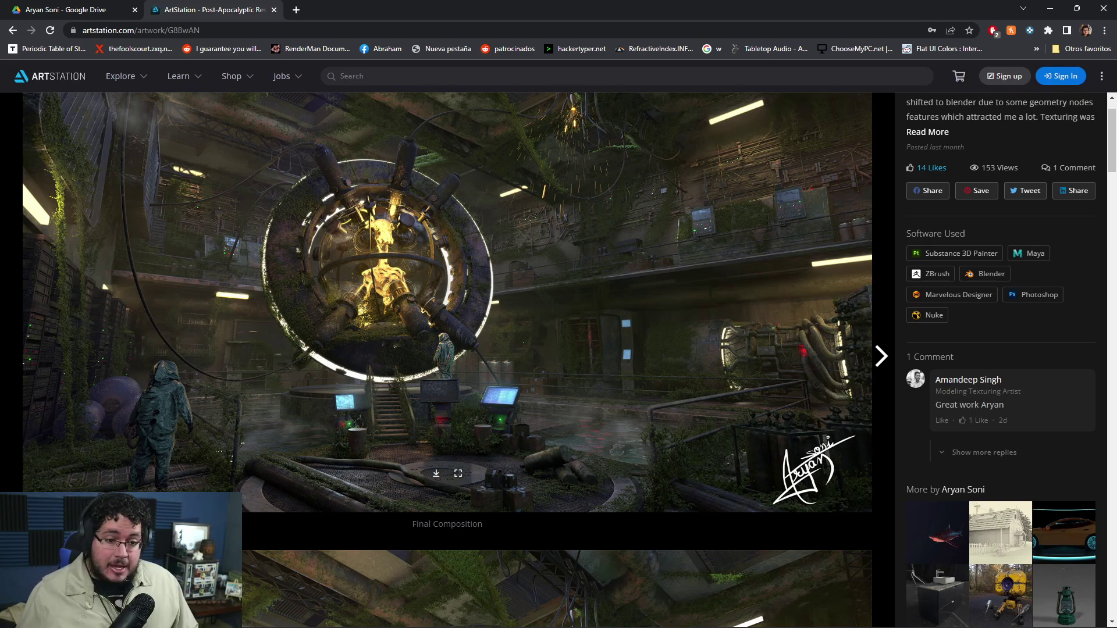
{"action": "scroll", "coordinate": [447, 360], "scroll_direction": "down", "scroll_amount": 7}
{"action": "scroll", "coordinate": [448, 361], "scroll_direction": "up", "scroll_amount": 3}
{"action": "scroll", "coordinate": [447, 361], "scroll_direction": "down", "scroll_amount": 3}
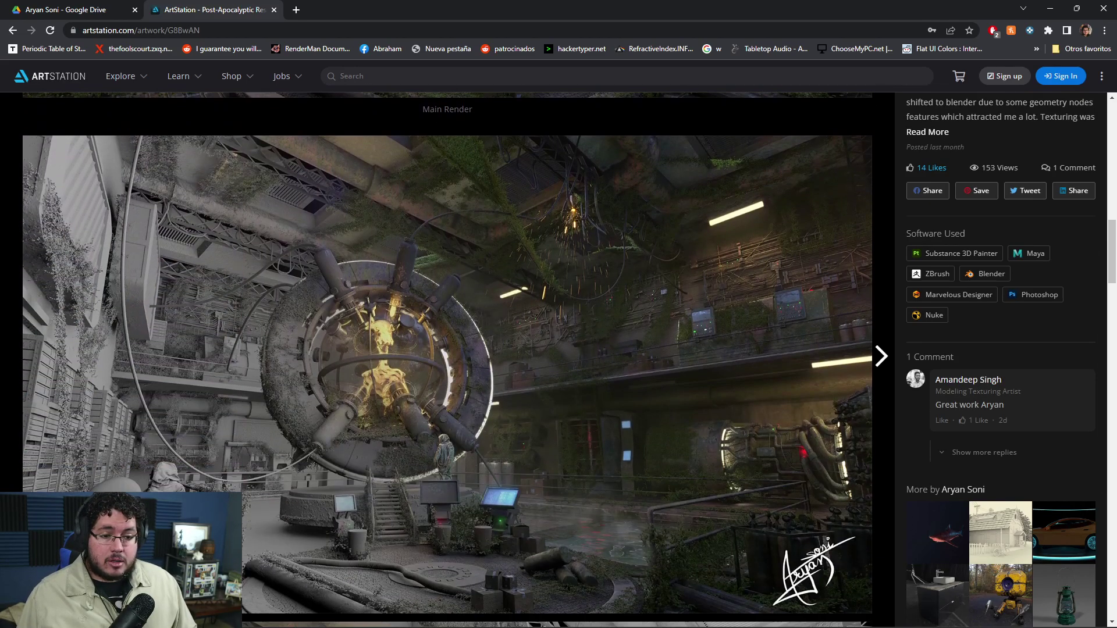
{"action": "scroll", "coordinate": [448, 360], "scroll_direction": "up", "scroll_amount": 3}
{"action": "scroll", "coordinate": [448, 360], "scroll_direction": "up", "scroll_amount": 5}
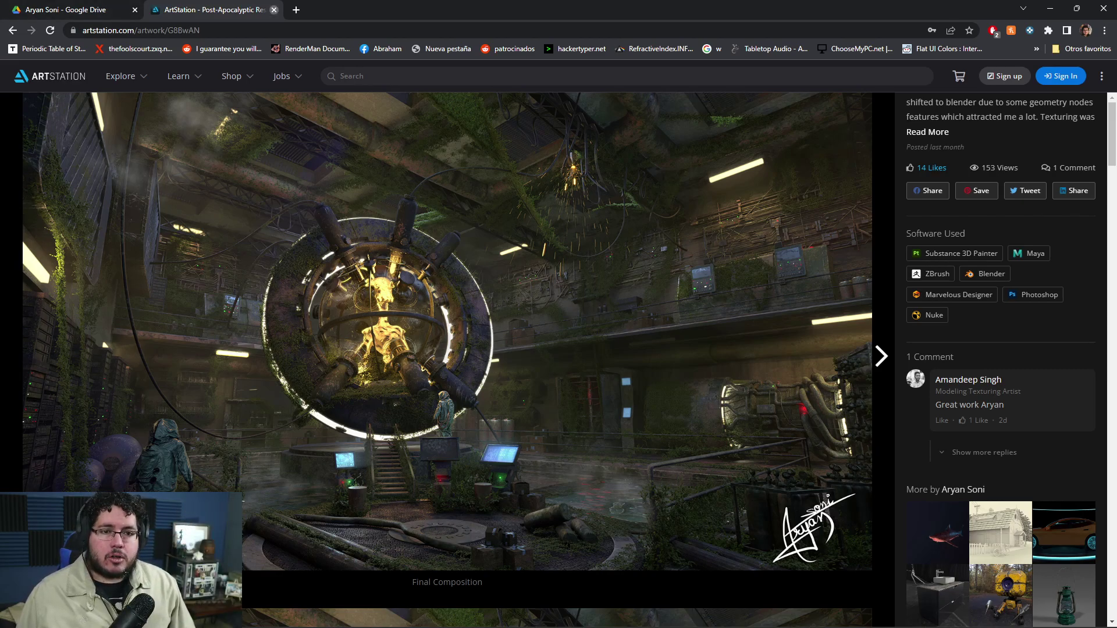
Close the ArtStation tab and preview Flying_Scooter_2.jpg in the submission folder.
{"action": "left_click", "coordinate": [274, 10]}
{"action": "key", "text": "Escape"}
{"action": "key", "text": "Down"}
{"action": "key", "text": "Return"}
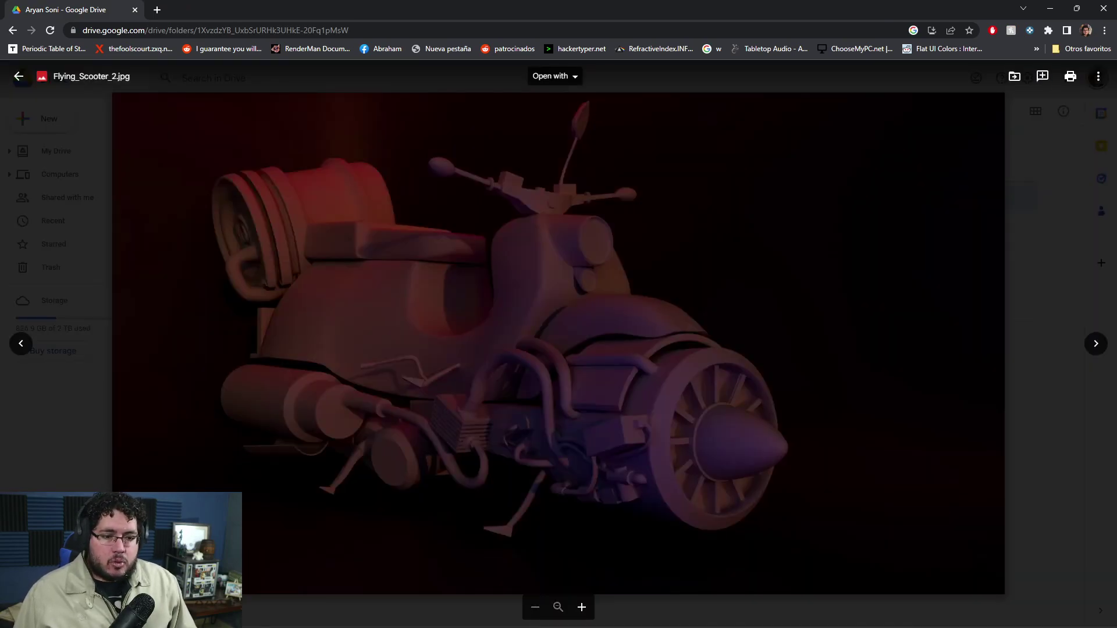
Step through the remaining images to the WIP_2 and WIP_AO alley renders, then return to NextutSubmissions_January.
{"action": "key", "text": "Right"}
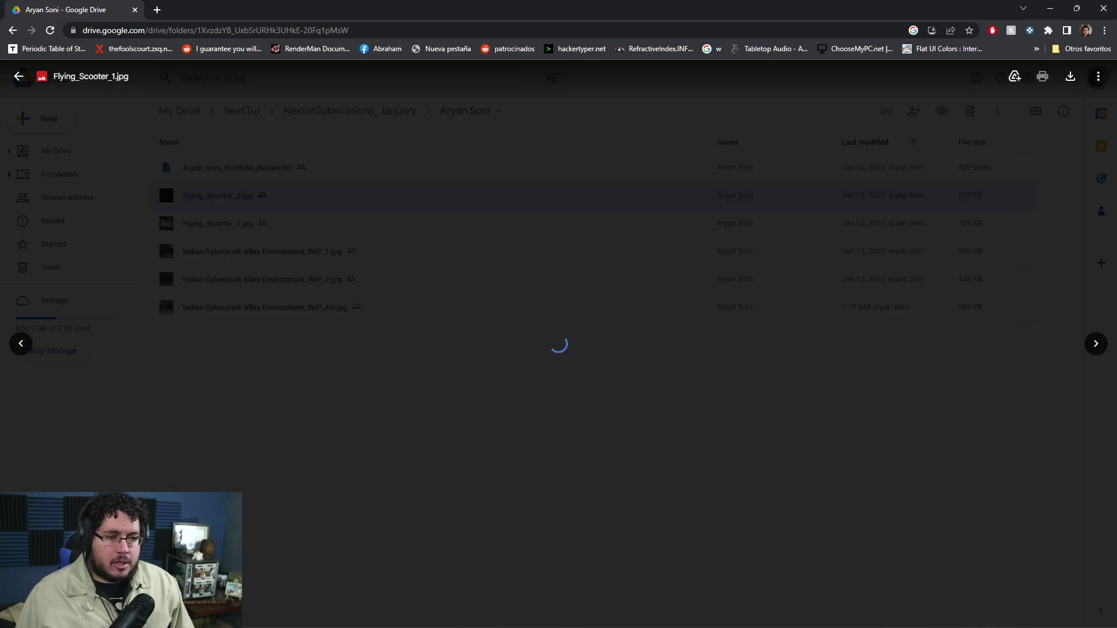
{"action": "key", "text": "Right"}
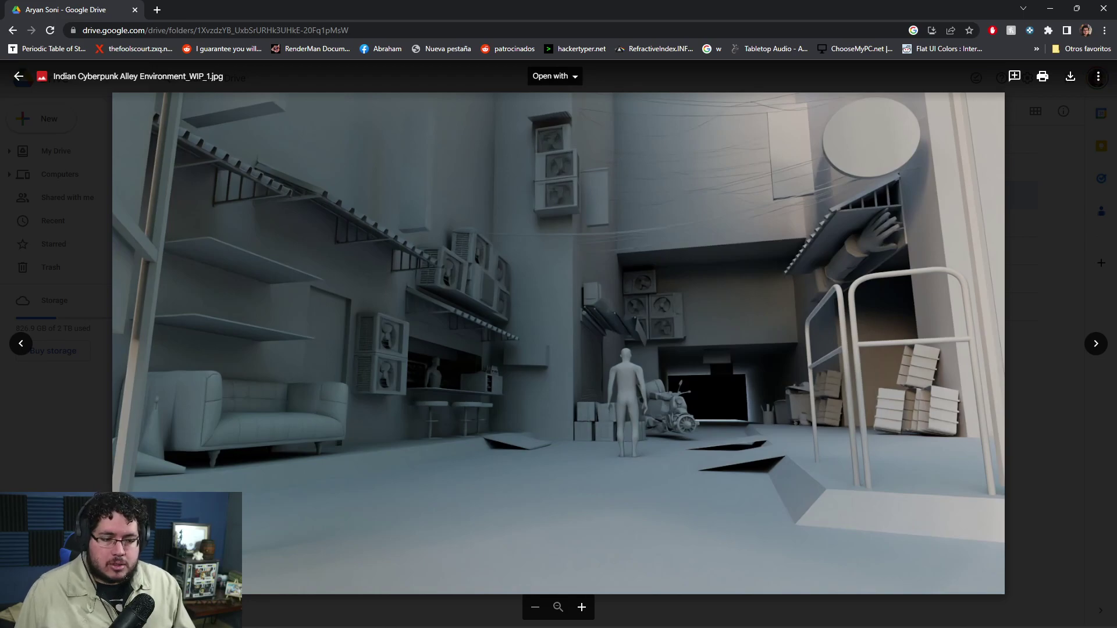
{"action": "key", "text": "Right"}
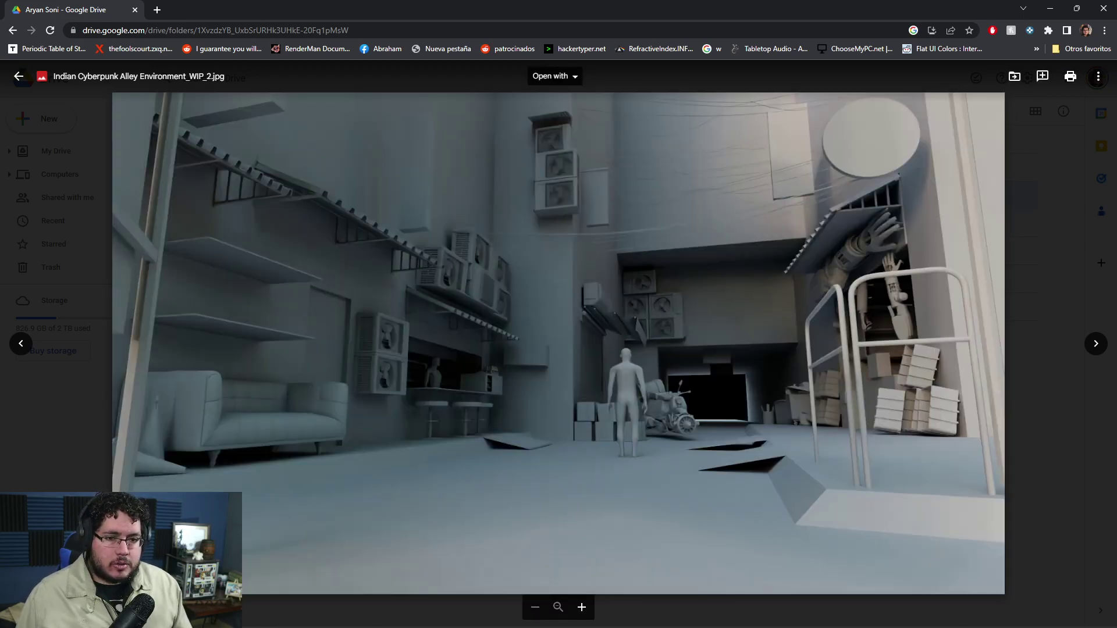
{"action": "key", "text": "Right"}
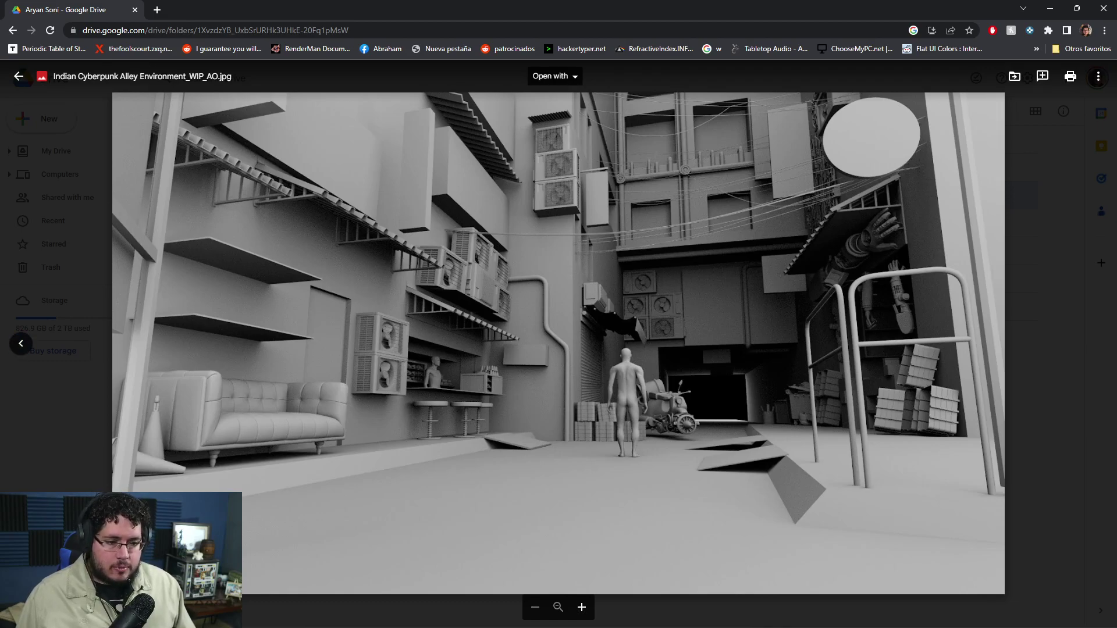
{"action": "key", "text": "Escape"}
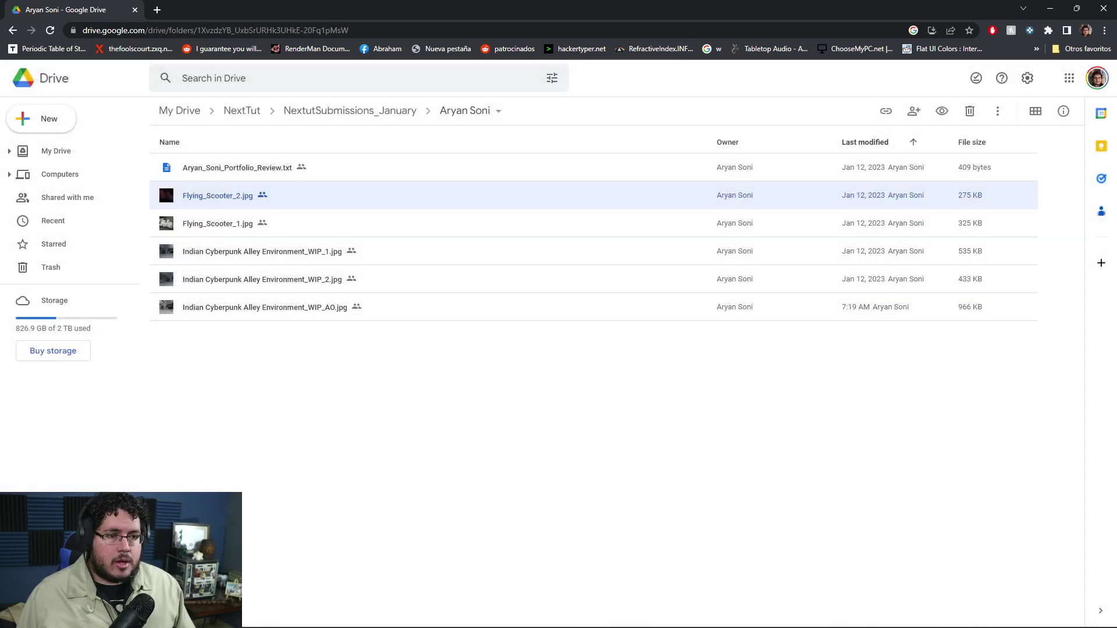
{"action": "key", "text": "alt+Left"}
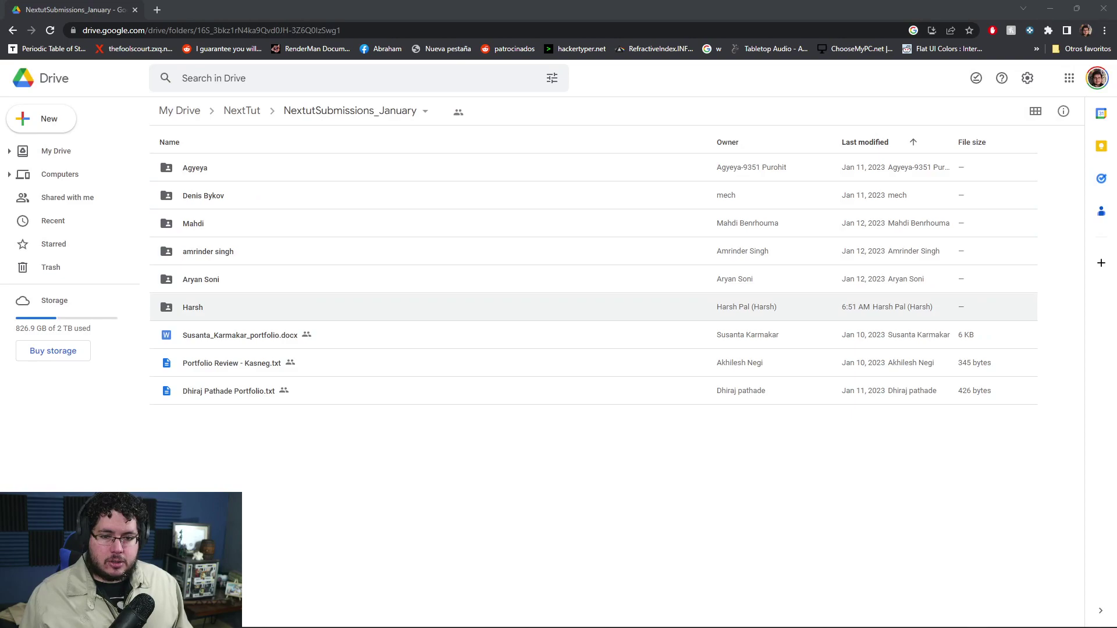
Open the next submission folder and its portfolio review, which asks about environment versus character design.
{"action": "double_click", "coordinate": [193, 307]}
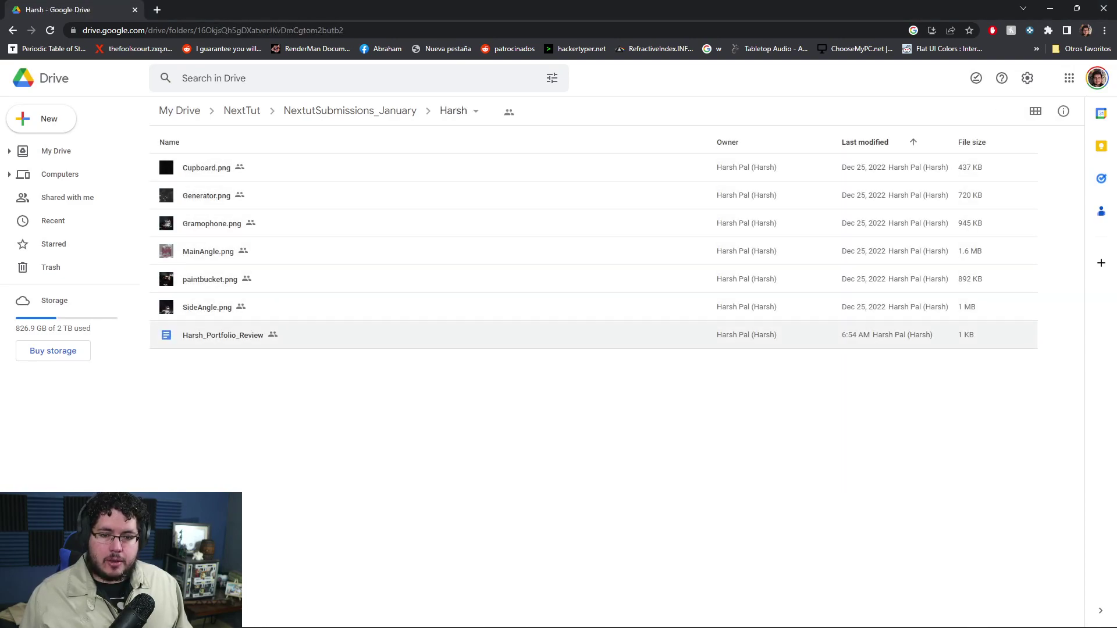
{"action": "double_click", "coordinate": [222, 335]}
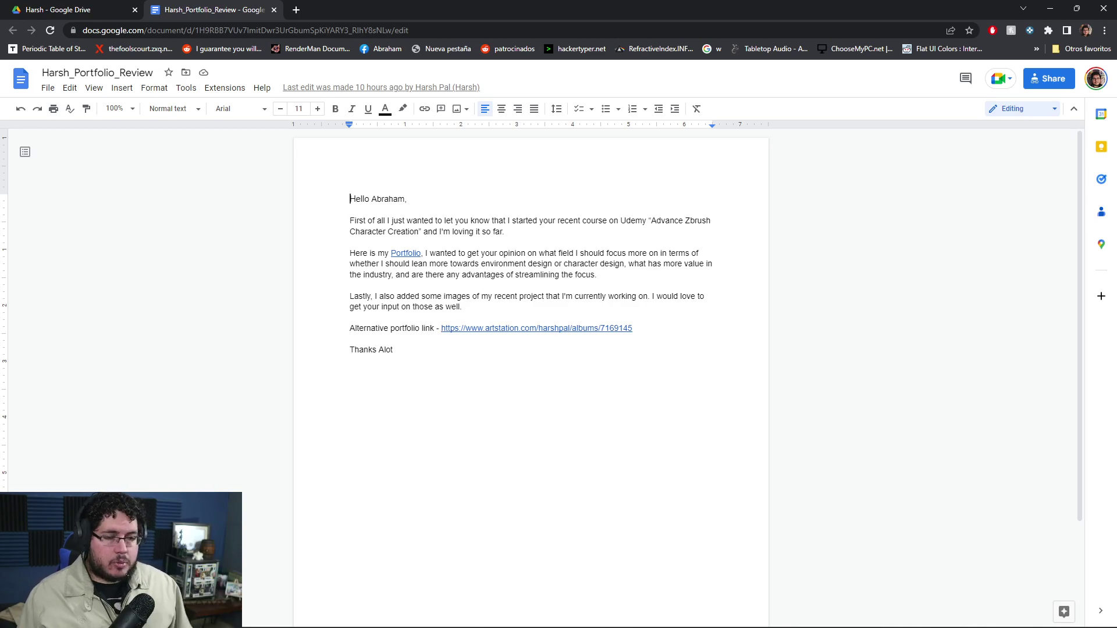
Open the alternative ArtStation album link, then return to the Drive folder with Cupboard, Generator and Gramophone PNGs.
{"action": "left_click", "coordinate": [534, 328]}
{"action": "left_click", "coordinate": [453, 268]}
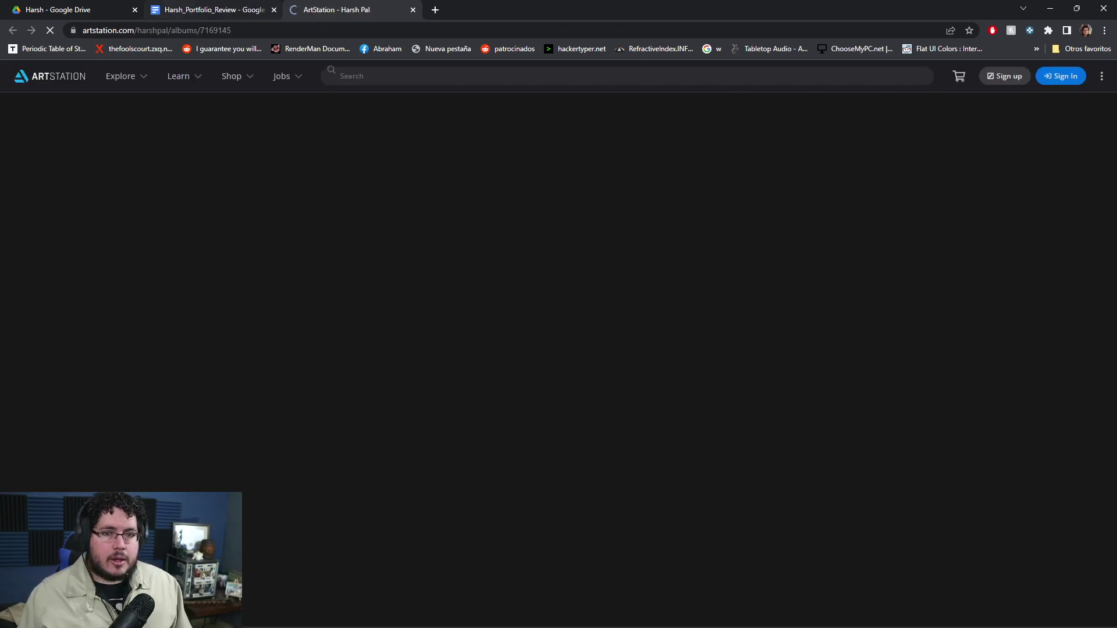
{"action": "key", "text": "ctrl+shift+Tab"}
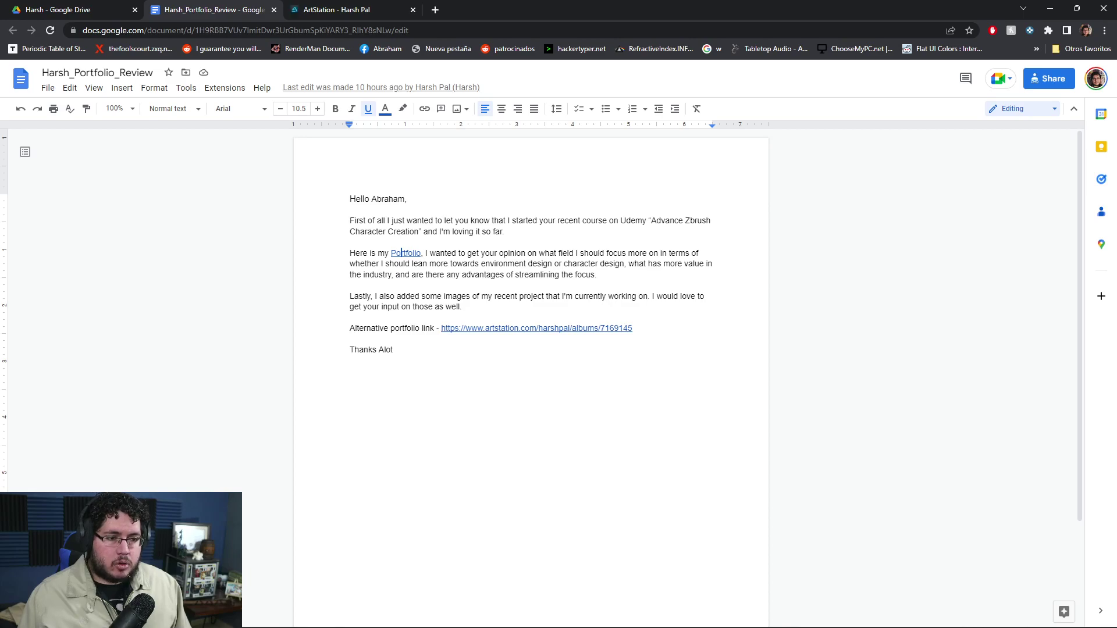
{"action": "left_click", "coordinate": [76, 10]}
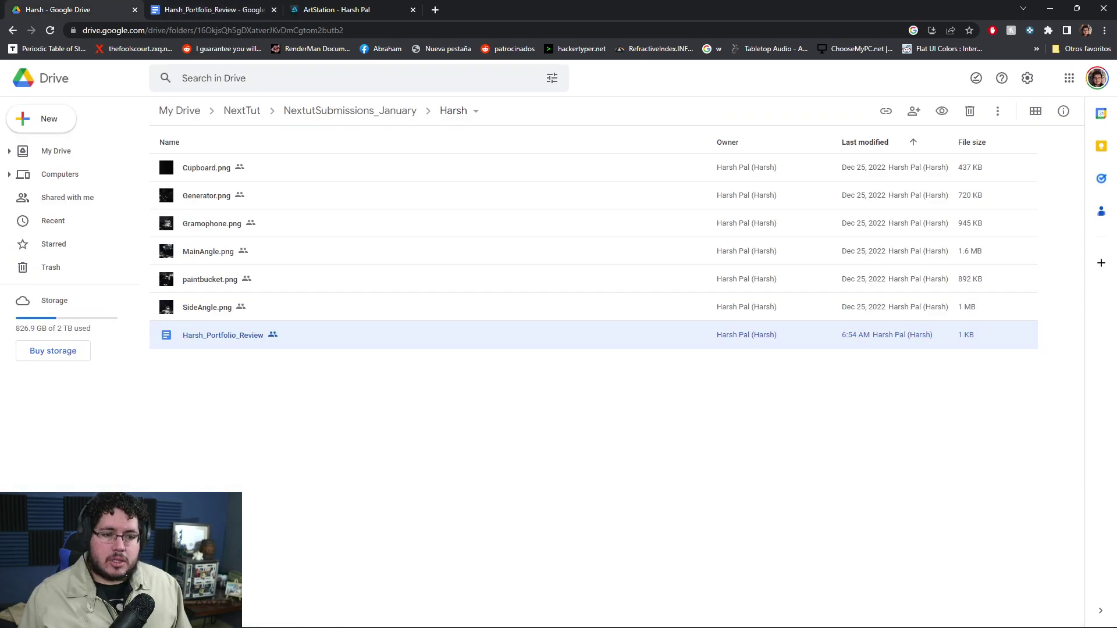
Preview the attic renders from Cupboard.png through paintbucket.png, then switch to the artist's ArtStation profile.
{"action": "double_click", "coordinate": [206, 168]}
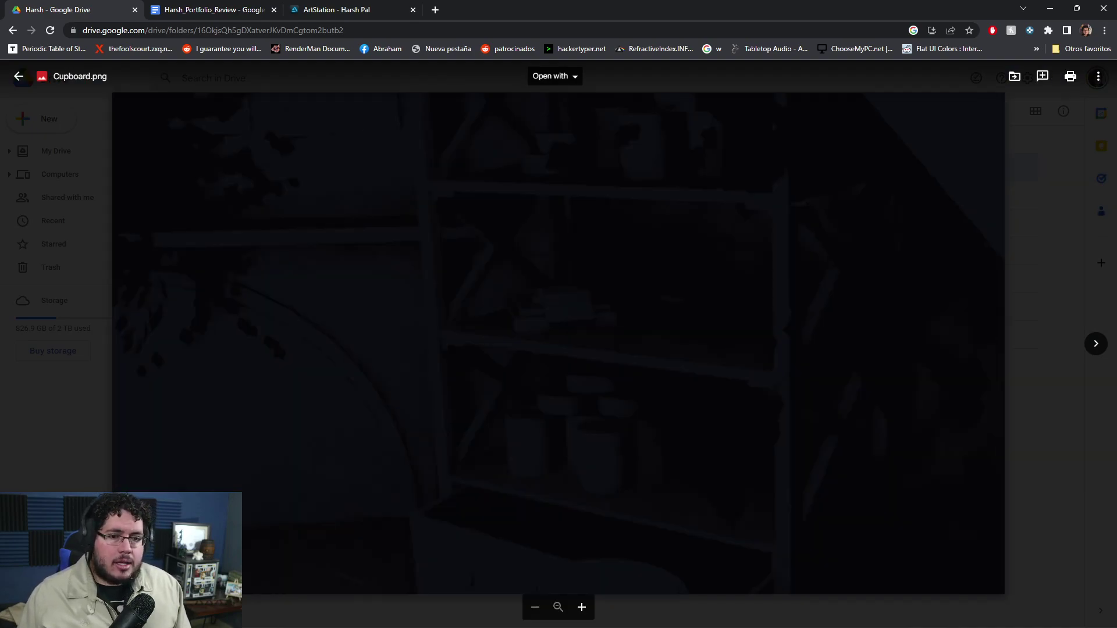
{"action": "key", "text": "Right"}
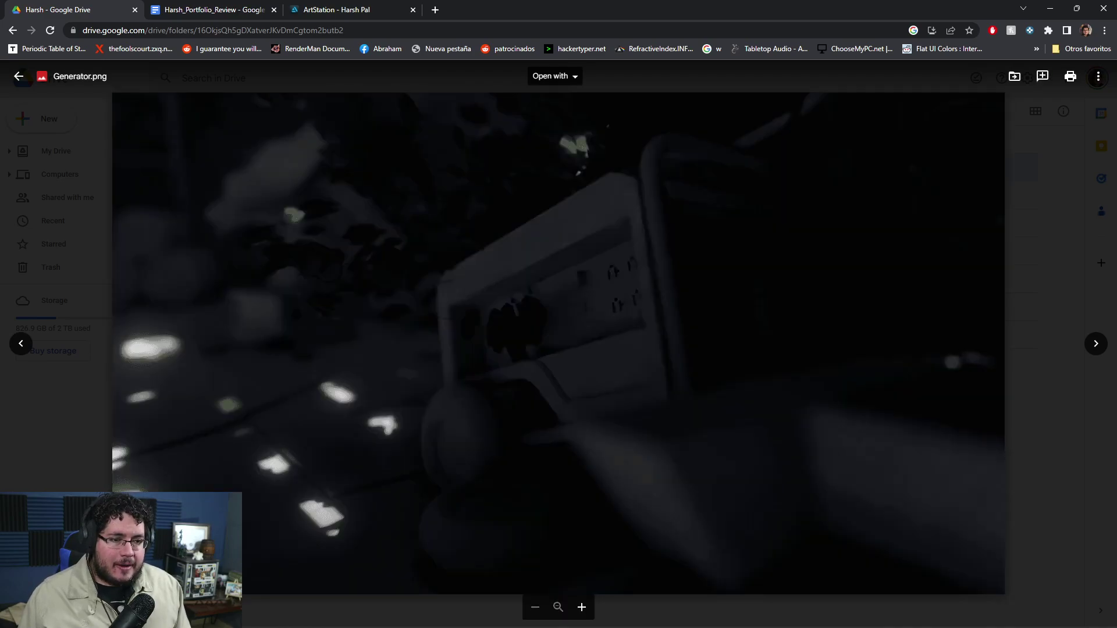
{"action": "key", "text": "Right"}
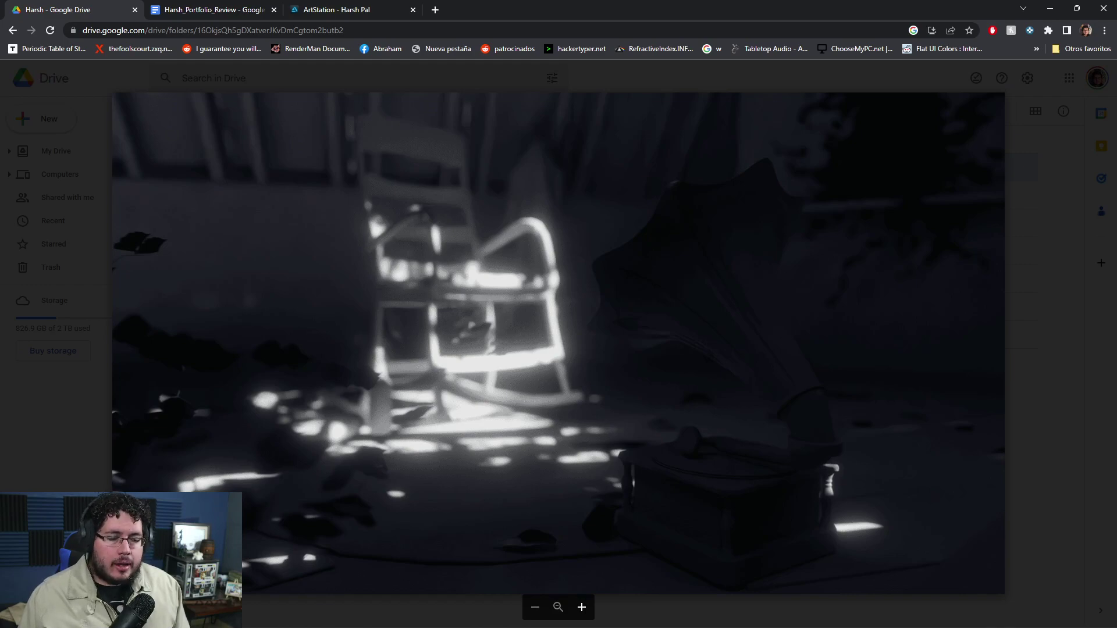
{"action": "key", "text": "Right"}
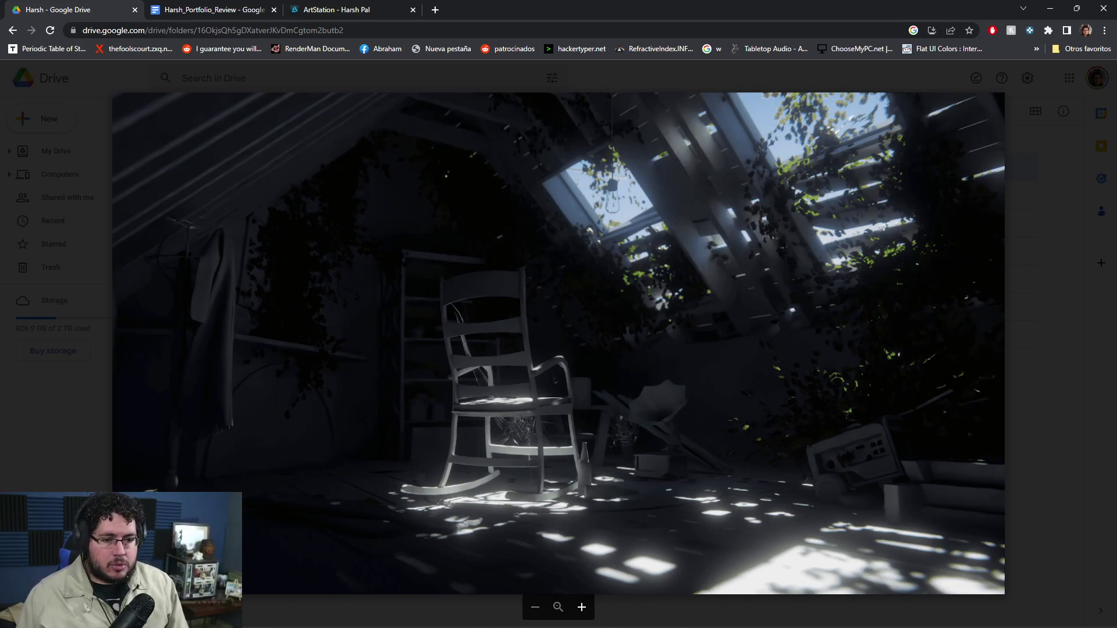
{"action": "key", "text": "Right"}
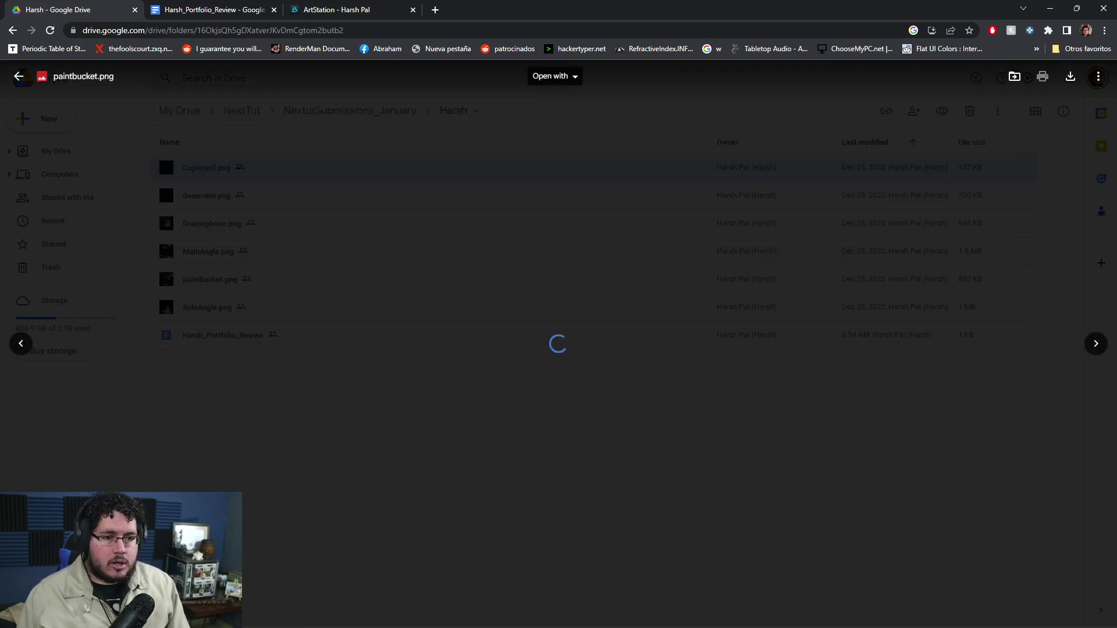
{"action": "key", "text": "Escape"}
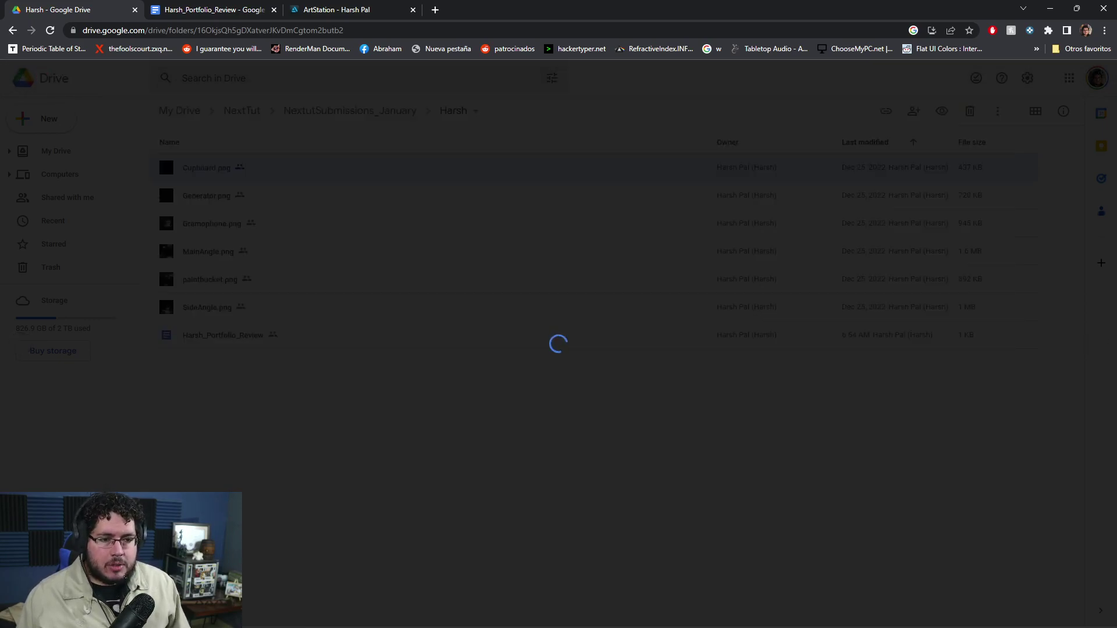
{"action": "key", "text": "ctrl+3"}
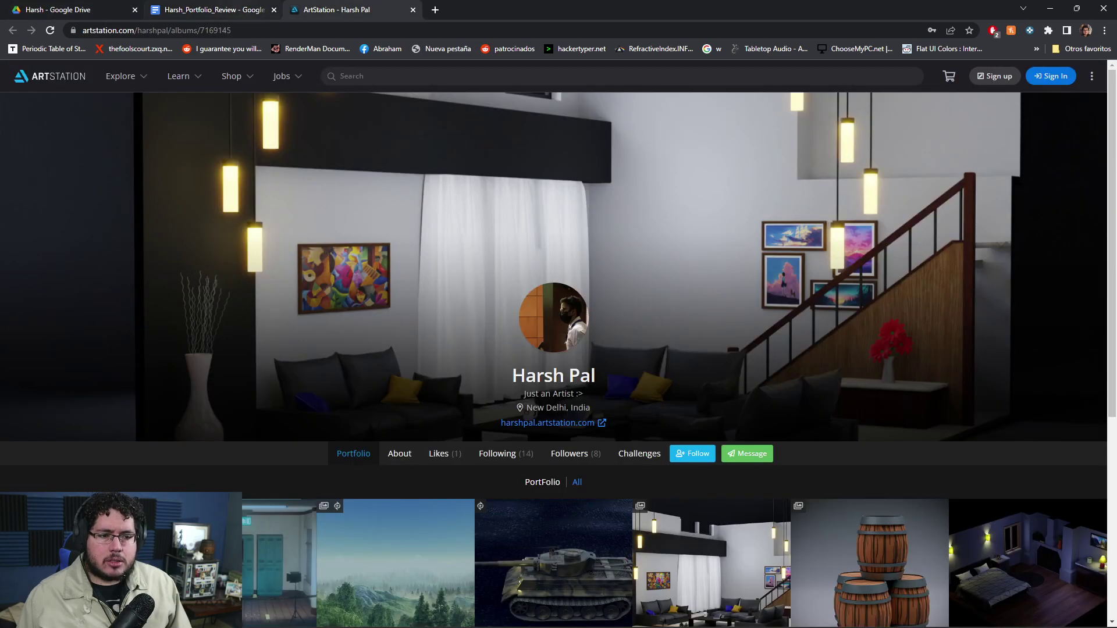
Open and scroll through the Tri Seal Concept artwork, then return to the artist's profile.
{"action": "scroll", "coordinate": [558, 349], "scroll_direction": "down", "scroll_amount": 5}
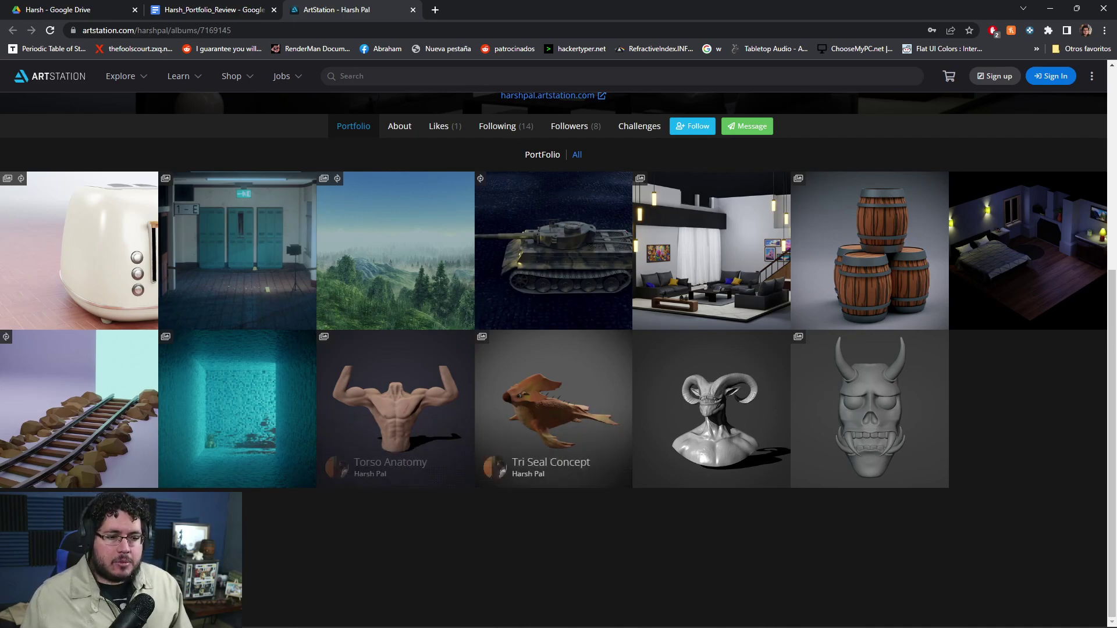
{"action": "left_click", "coordinate": [553, 407]}
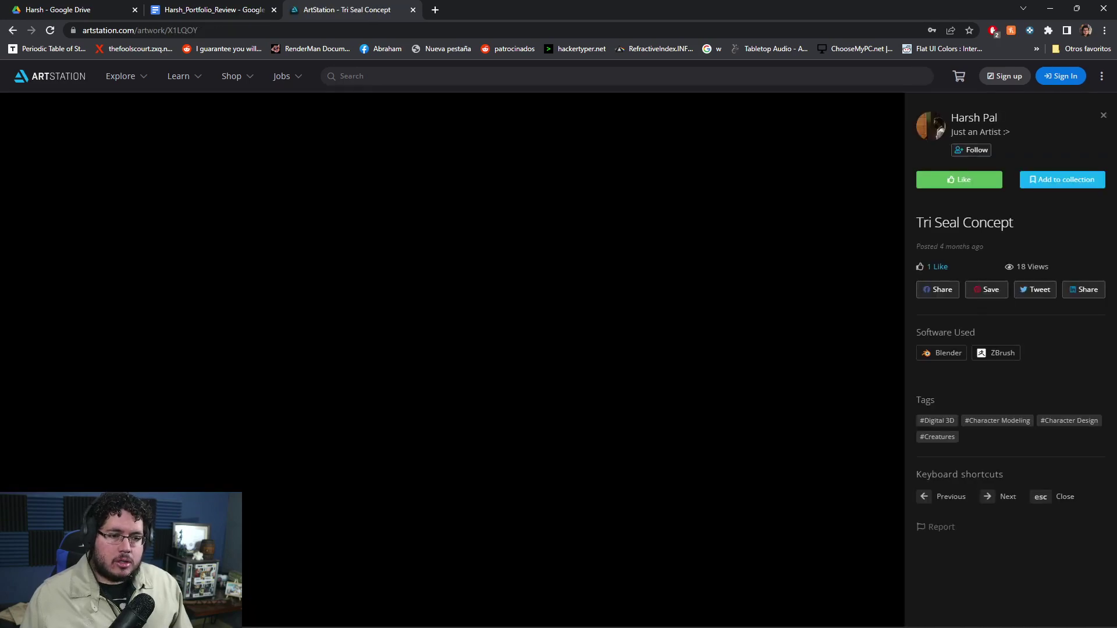
{"action": "scroll", "coordinate": [447, 350], "scroll_direction": "down", "scroll_amount": 7}
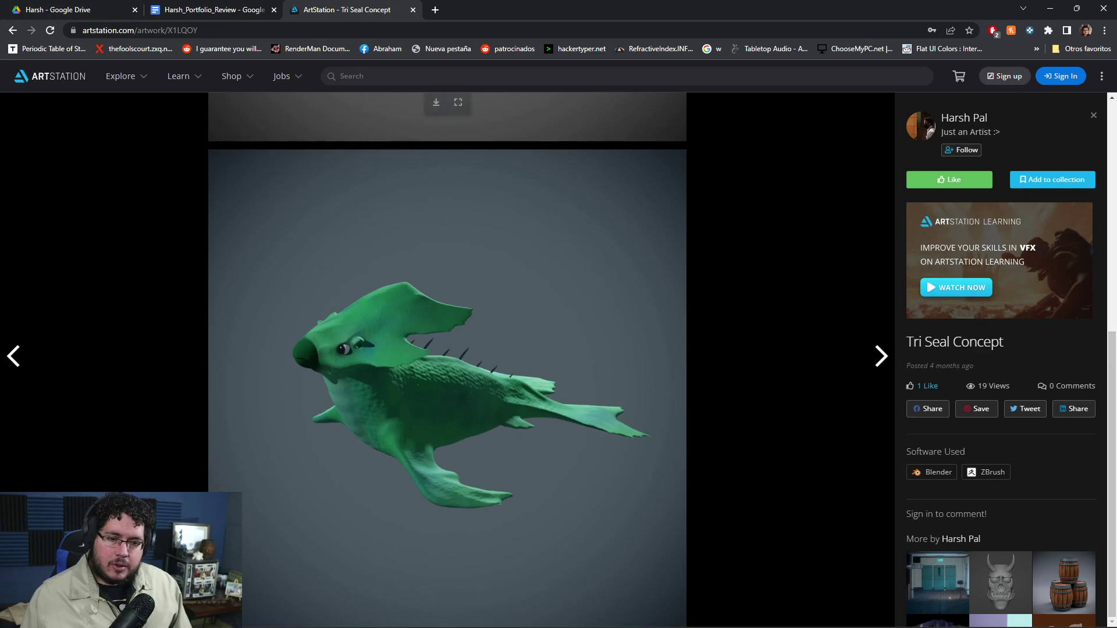
{"action": "left_click", "coordinate": [964, 117]}
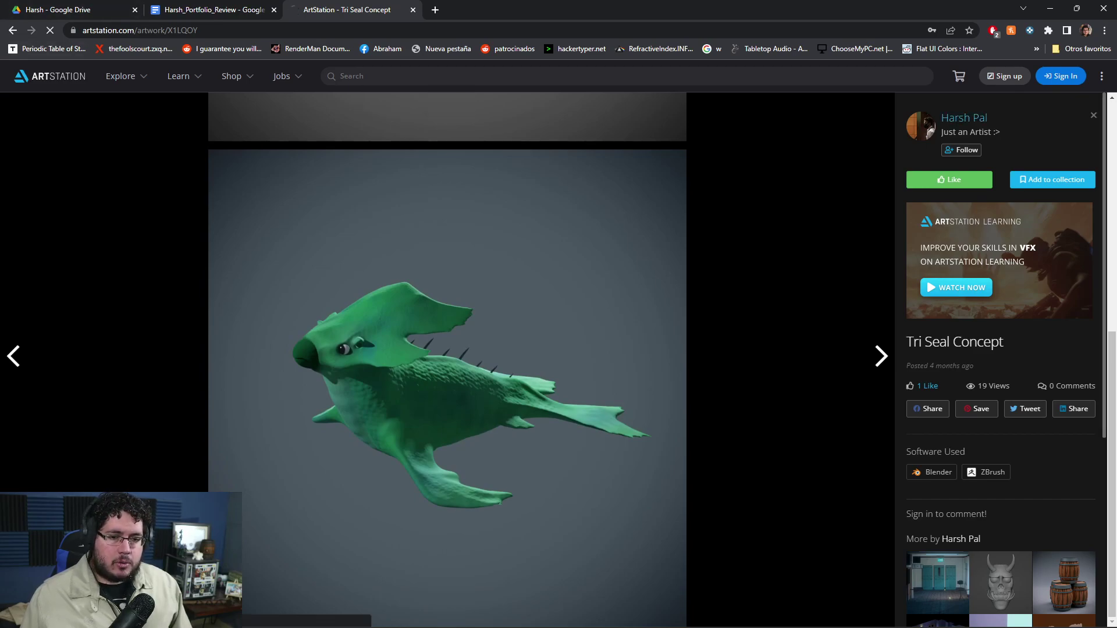
Browse the portfolio grid and open the Sad Teddy artwork.
{"action": "scroll", "coordinate": [964, 118], "scroll_direction": "down", "scroll_amount": 5}
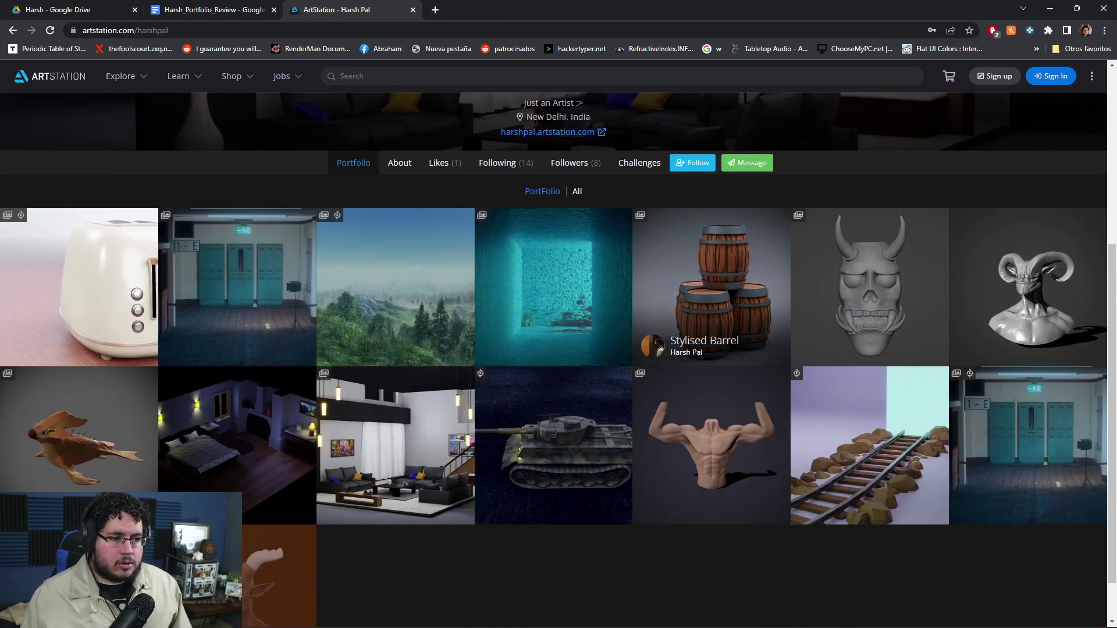
{"action": "scroll", "coordinate": [709, 325], "scroll_direction": "down", "scroll_amount": 1}
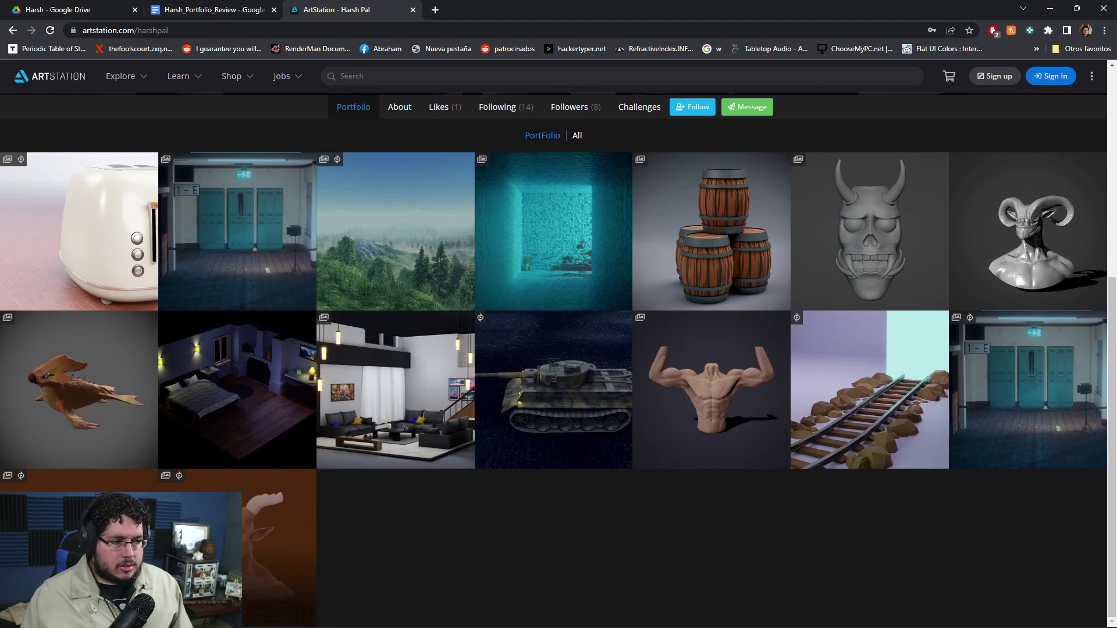
{"action": "scroll", "coordinate": [80, 290], "scroll_direction": "up", "scroll_amount": 5}
{"action": "scroll", "coordinate": [79, 291], "scroll_direction": "down", "scroll_amount": 5}
{"action": "scroll", "coordinate": [79, 290], "scroll_direction": "up", "scroll_amount": 1}
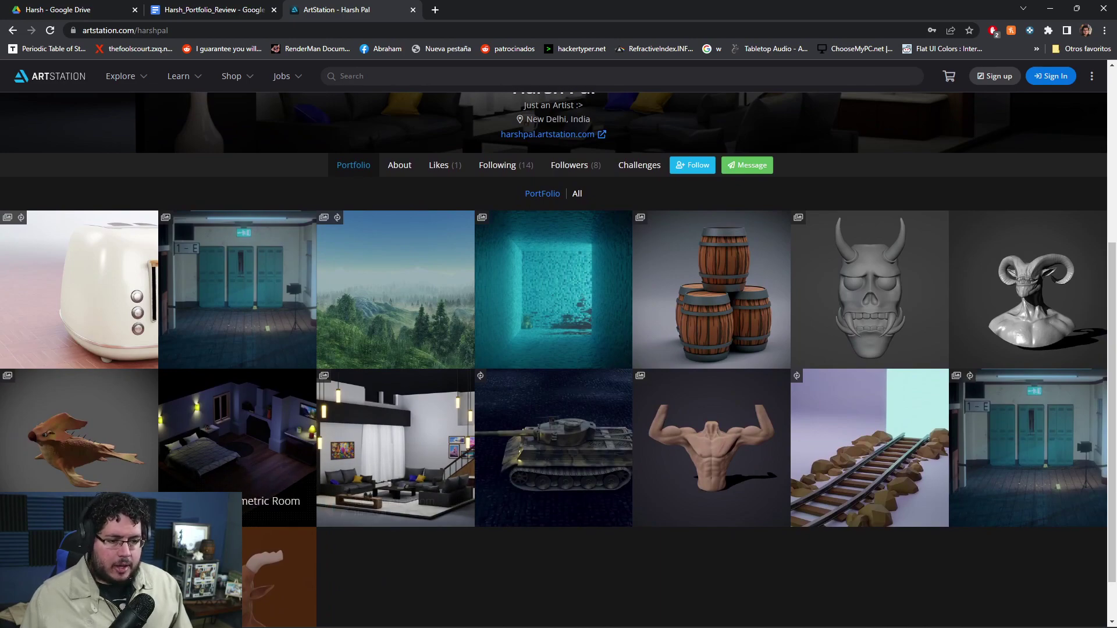
{"action": "left_click", "coordinate": [553, 289]}
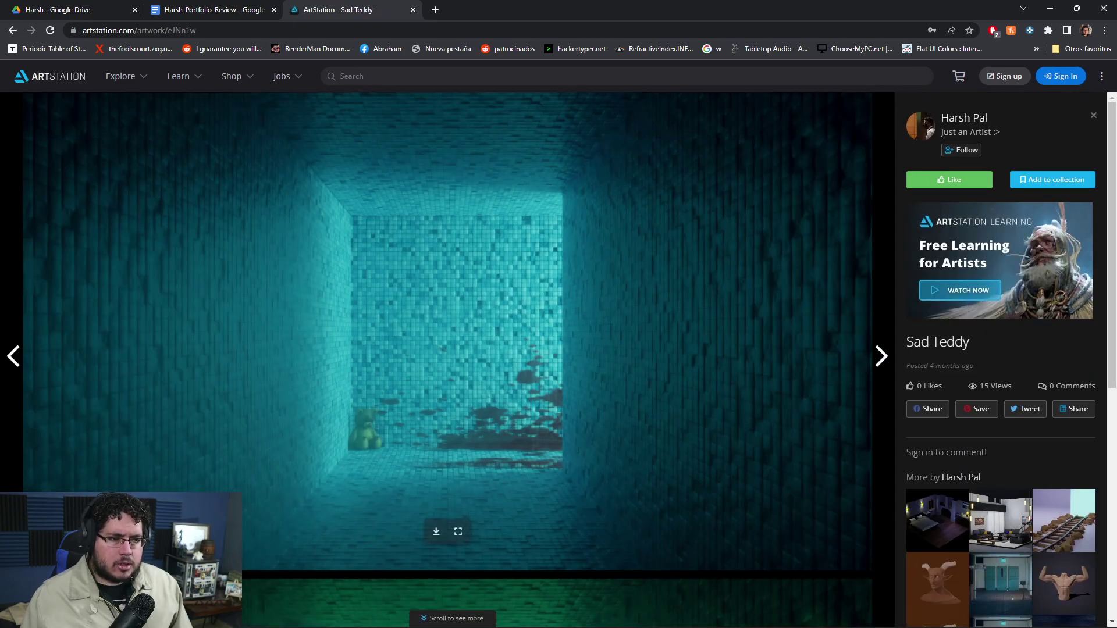
Scroll through Sad Teddy, then open and review the Mountains artwork before returning to the profile.
{"action": "scroll", "coordinate": [447, 360], "scroll_direction": "down", "scroll_amount": 7}
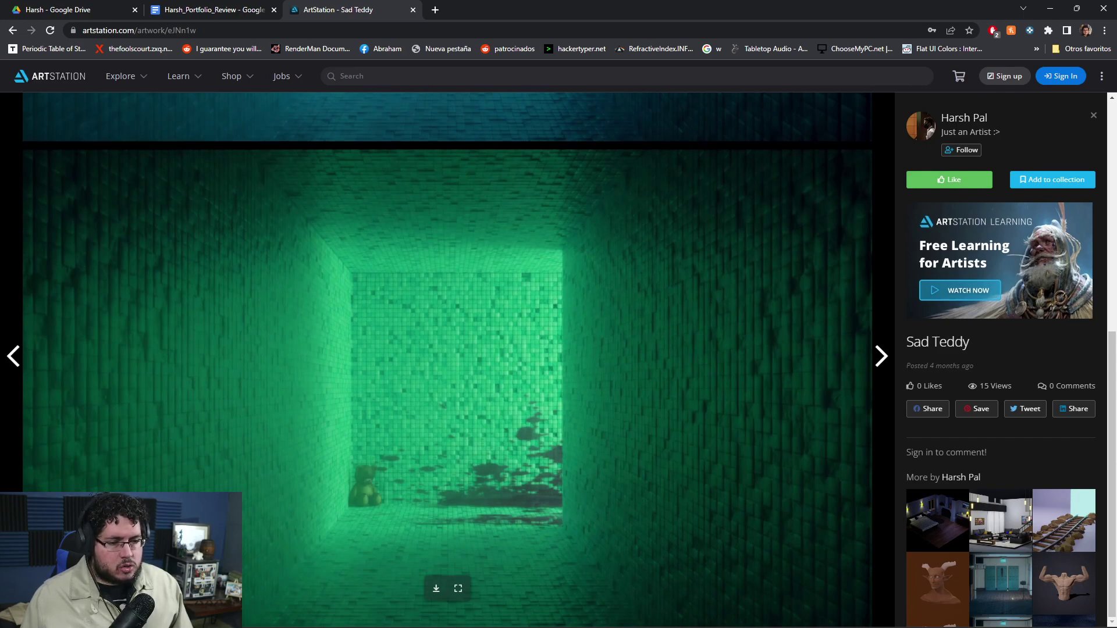
{"action": "left_click", "coordinate": [960, 118]}
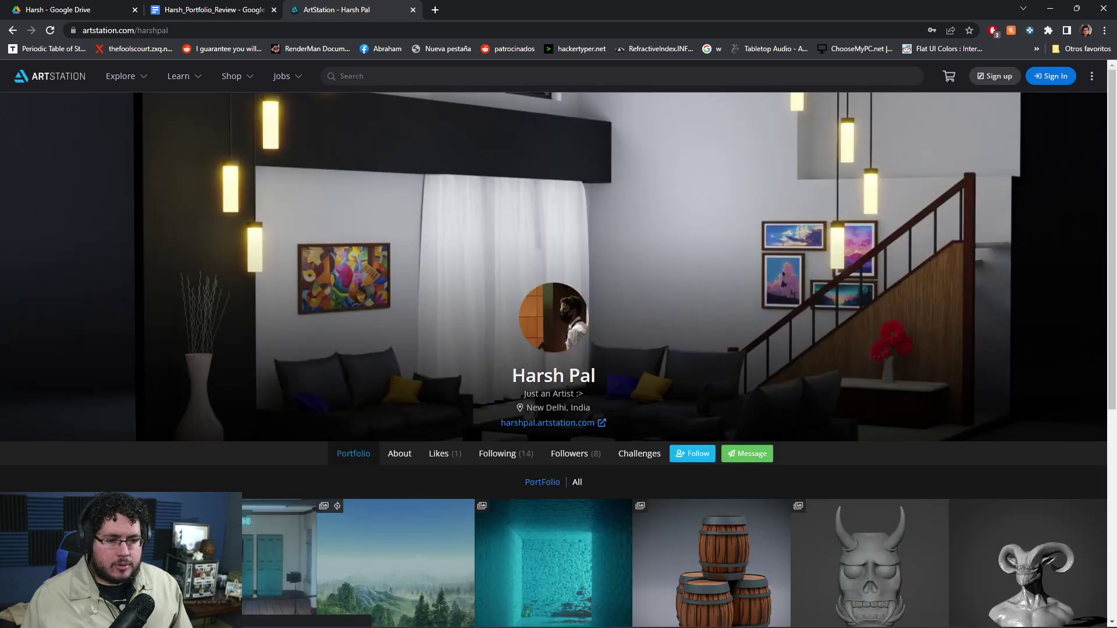
{"action": "scroll", "coordinate": [395, 431], "scroll_direction": "down", "scroll_amount": 4}
{"action": "left_click", "coordinate": [396, 431]}
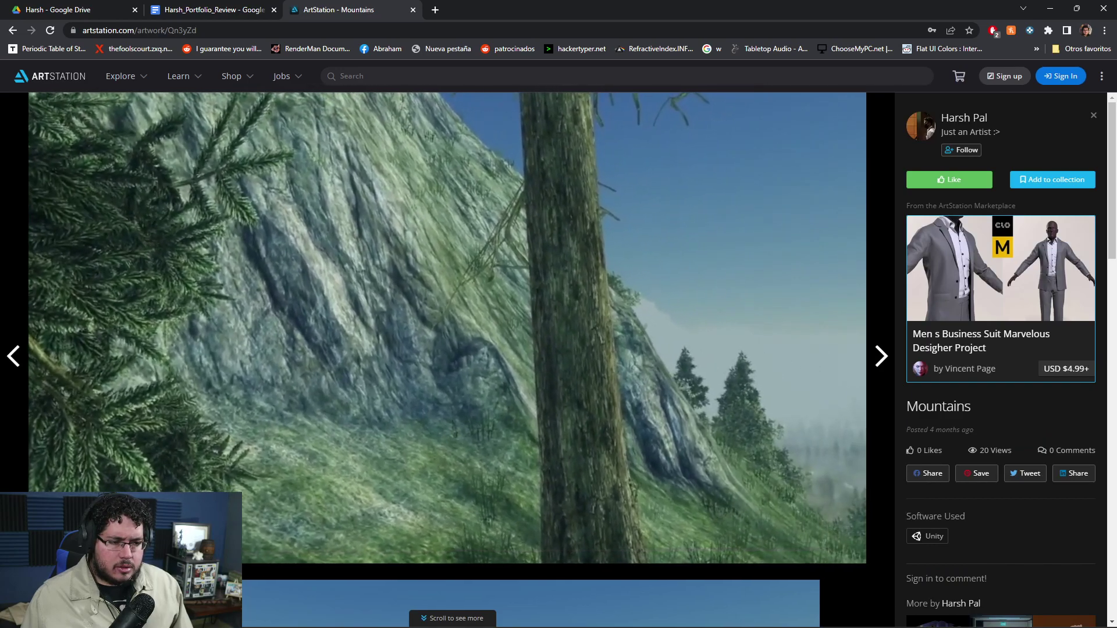
{"action": "scroll", "coordinate": [447, 360], "scroll_direction": "down", "scroll_amount": 10}
{"action": "scroll", "coordinate": [447, 361], "scroll_direction": "down", "scroll_amount": 11}
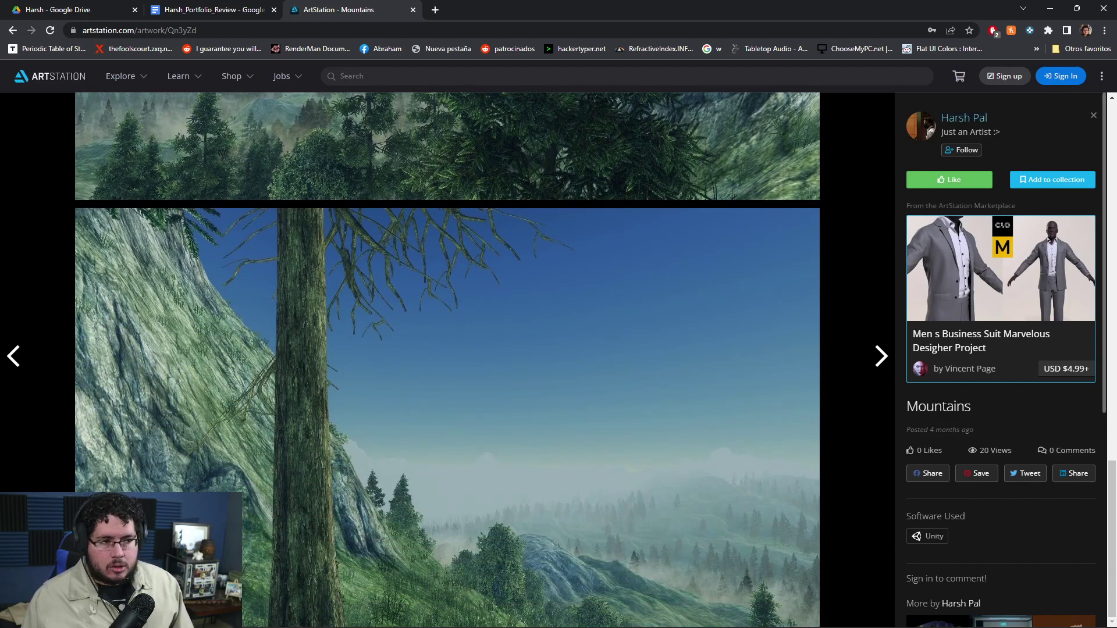
{"action": "left_click", "coordinate": [957, 118]}
Review the Crime Scene final, wireframe and clay renders, then return to the profile.
{"action": "scroll", "coordinate": [558, 348], "scroll_direction": "down", "scroll_amount": 5}
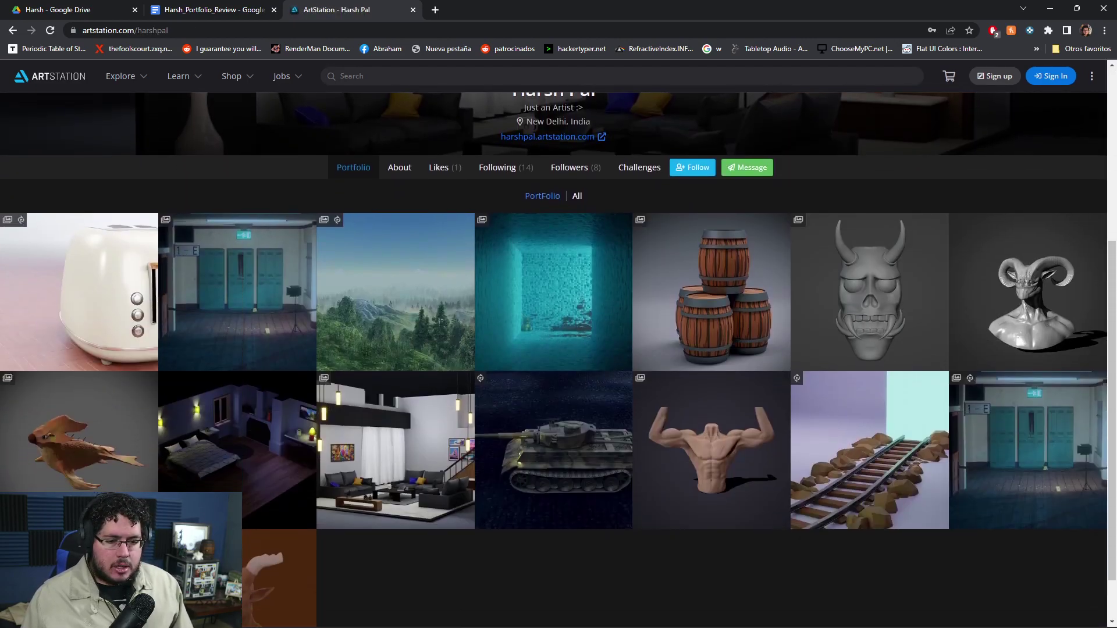
{"action": "left_click", "coordinate": [238, 290]}
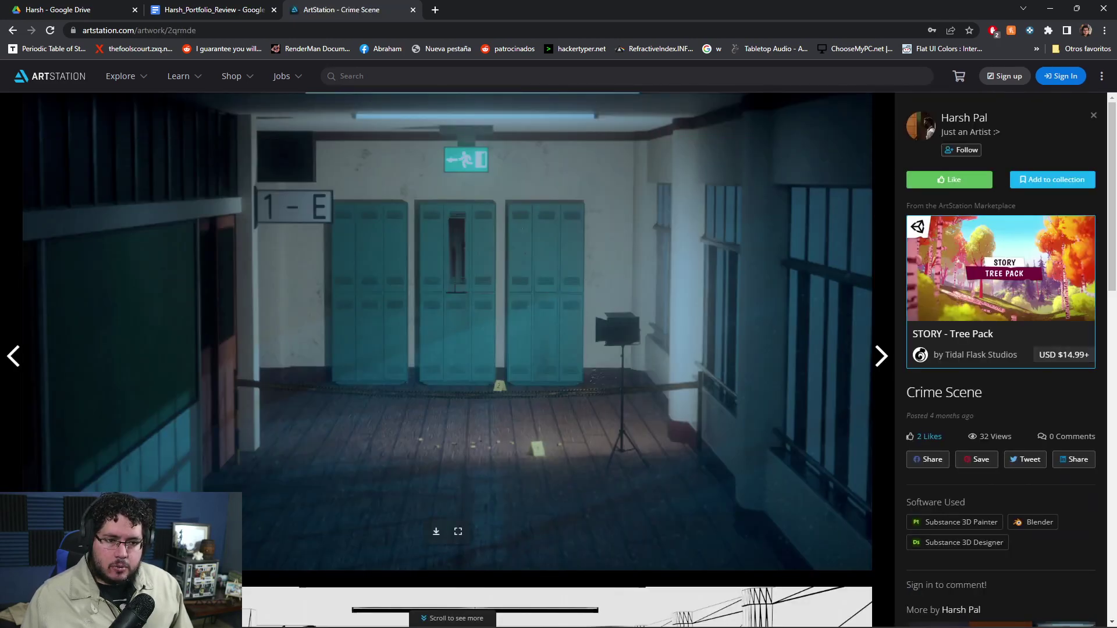
{"action": "scroll", "coordinate": [448, 360], "scroll_direction": "down", "scroll_amount": 12}
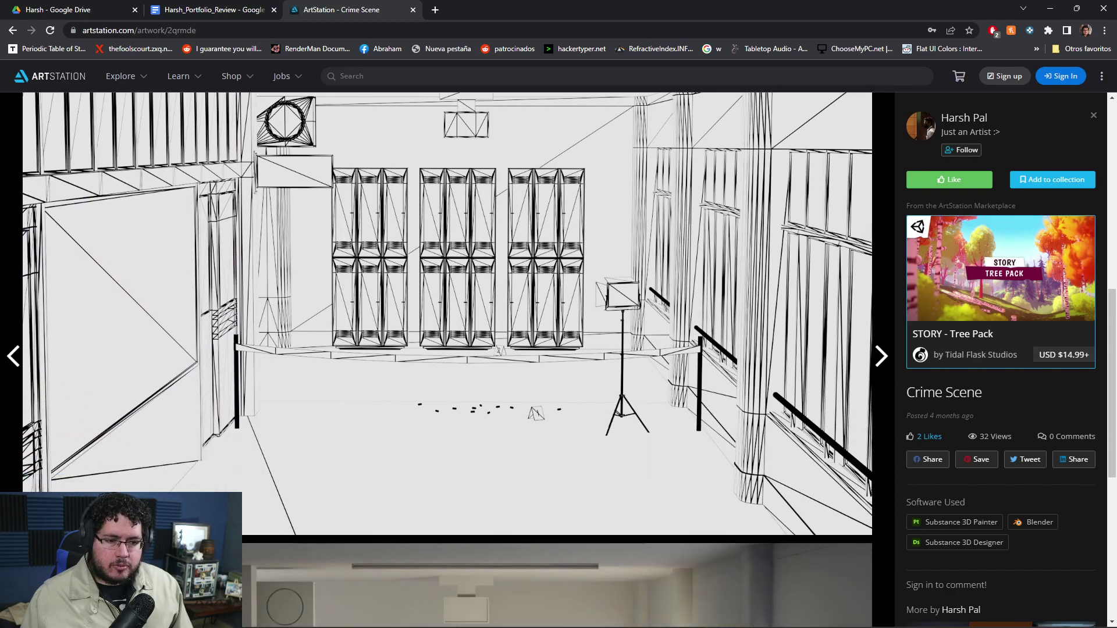
{"action": "scroll", "coordinate": [448, 360], "scroll_direction": "down", "scroll_amount": 2}
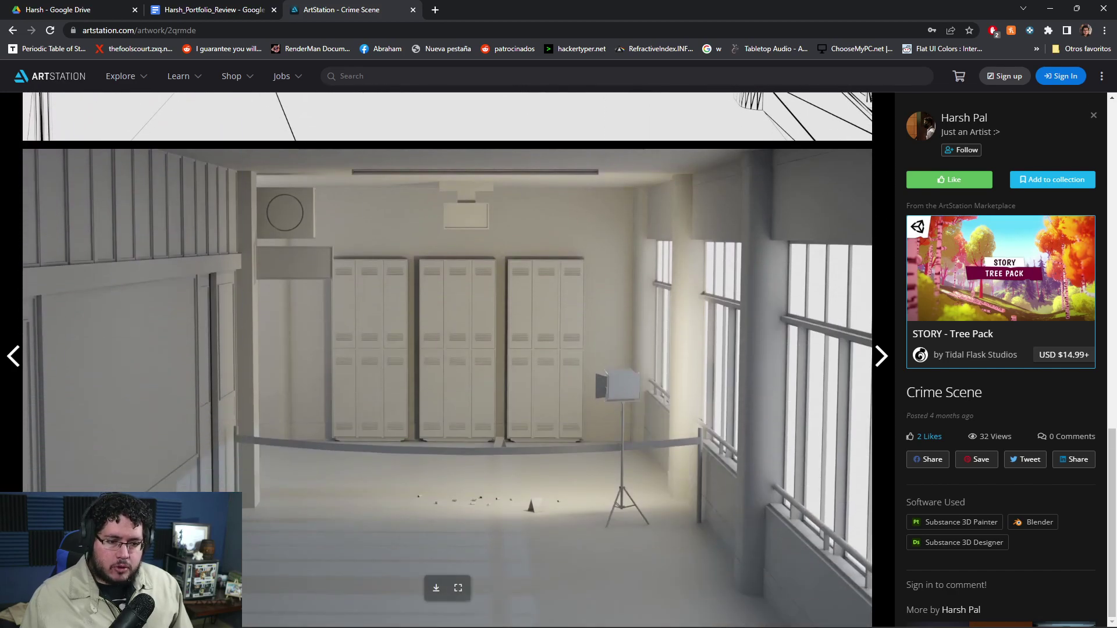
{"action": "scroll", "coordinate": [448, 361], "scroll_direction": "up", "scroll_amount": 8}
{"action": "scroll", "coordinate": [447, 360], "scroll_direction": "up", "scroll_amount": 8}
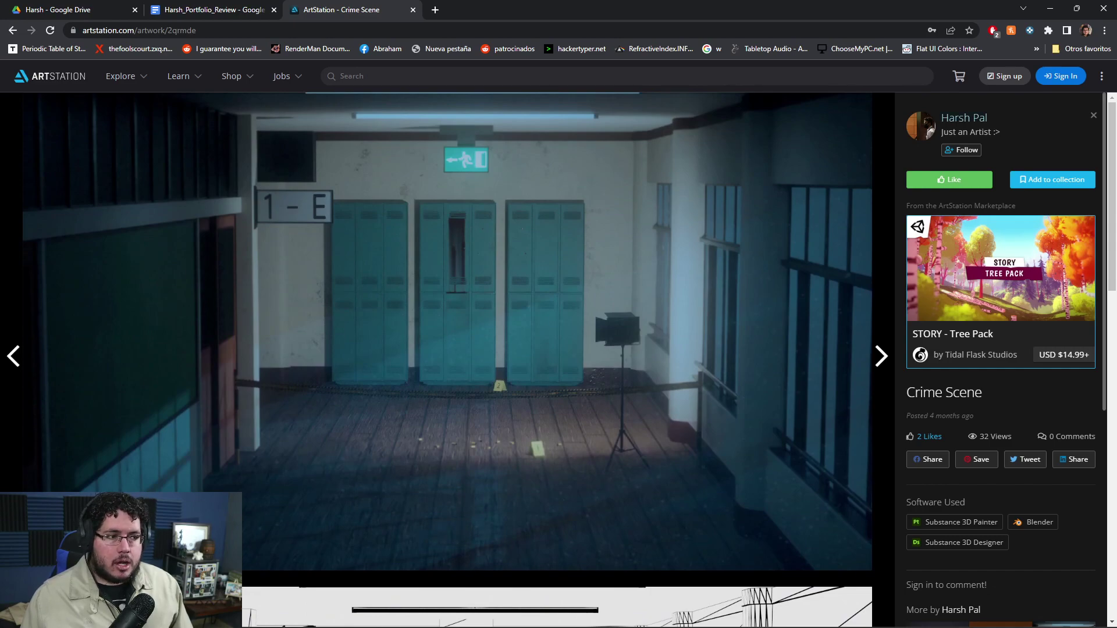
{"action": "left_click", "coordinate": [964, 118]}
Open the Old'sh Toaster artwork and scroll through all its renders.
{"action": "scroll", "coordinate": [559, 349], "scroll_direction": "down", "scroll_amount": 3}
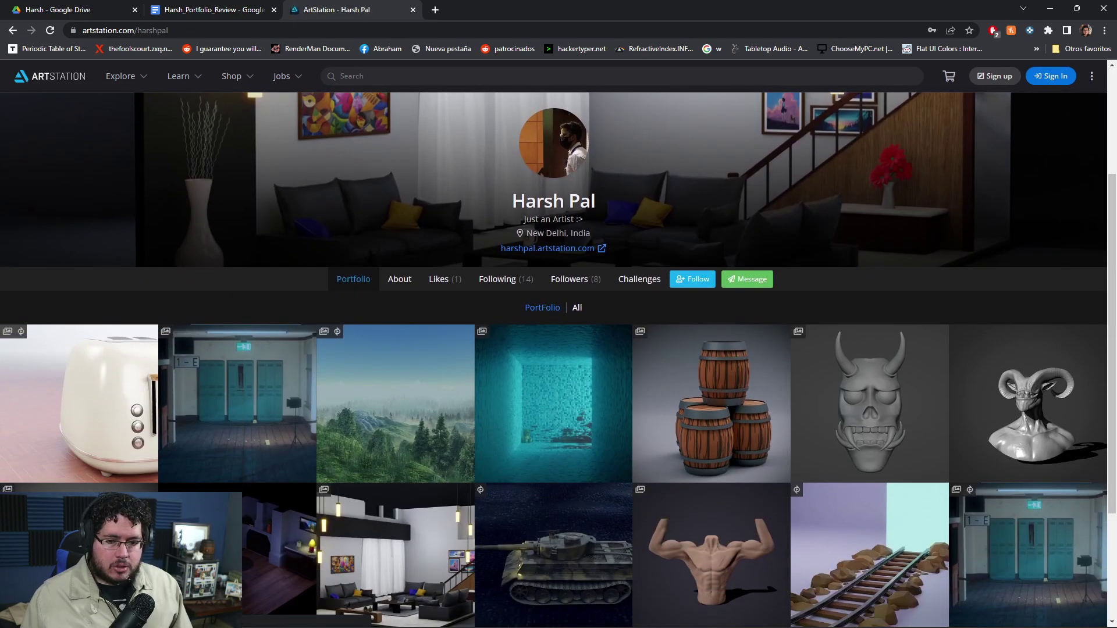
{"action": "left_click", "coordinate": [70, 402]}
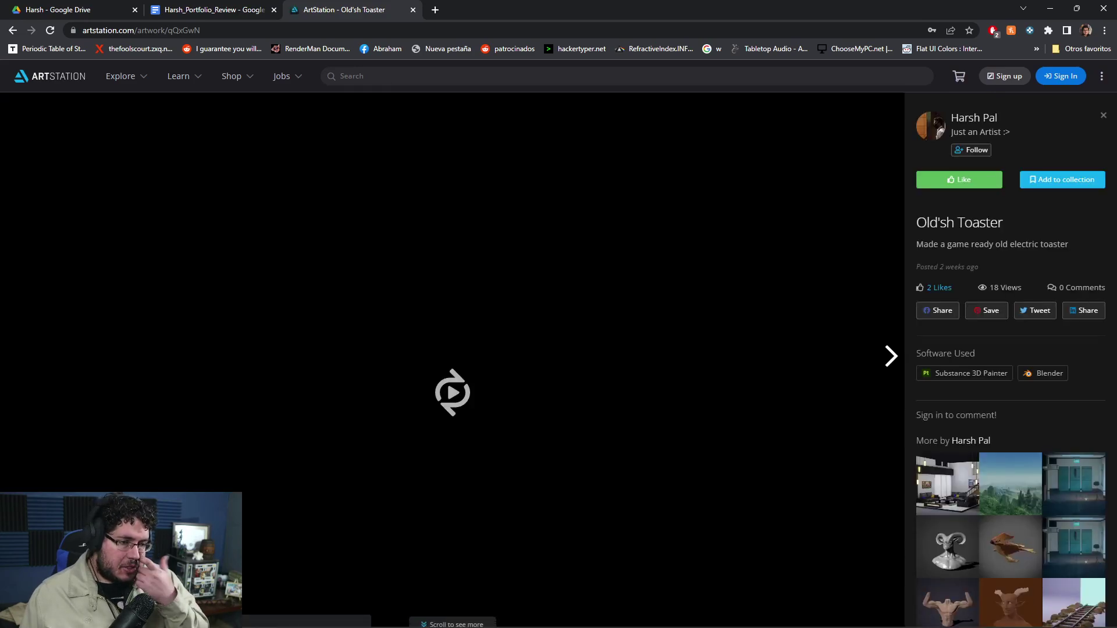
{"action": "scroll", "coordinate": [448, 360], "scroll_direction": "down", "scroll_amount": 10}
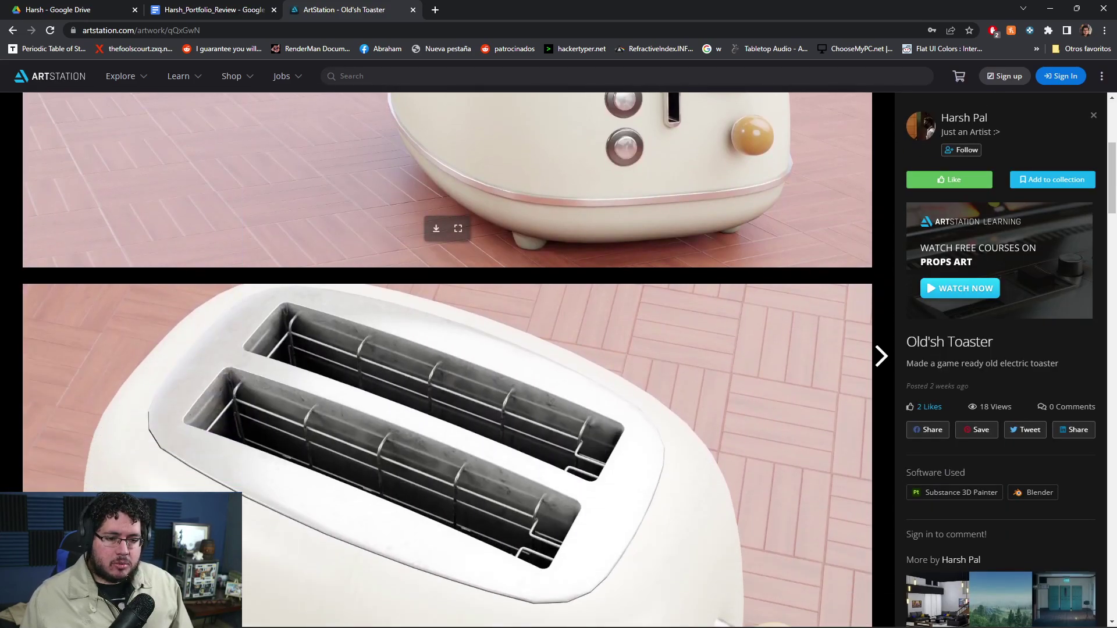
{"action": "scroll", "coordinate": [447, 360], "scroll_direction": "down", "scroll_amount": 7}
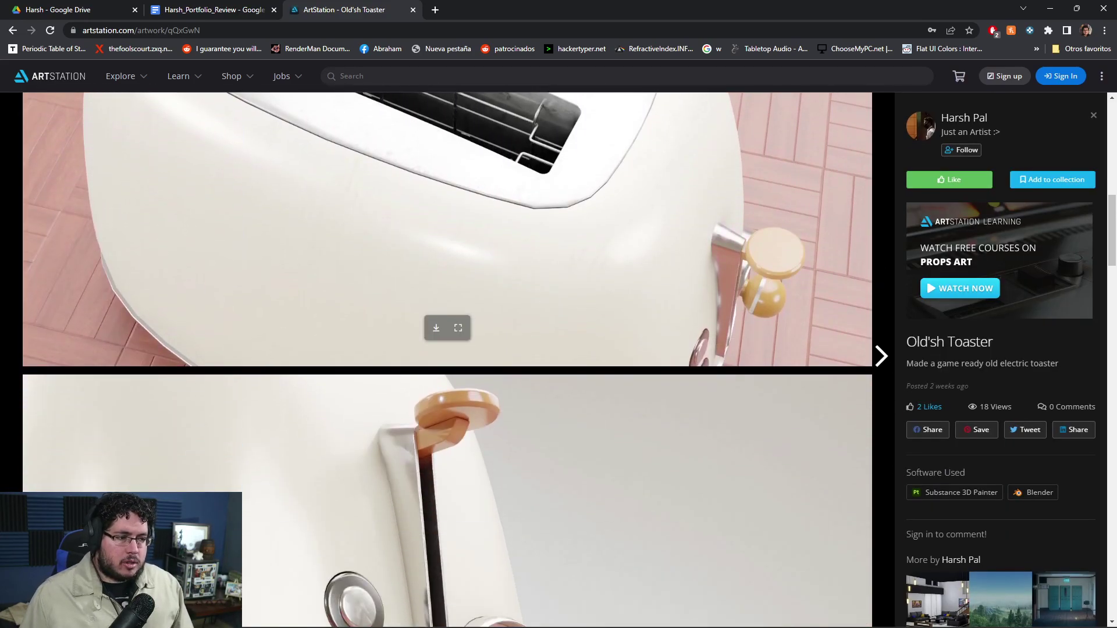
{"action": "scroll", "coordinate": [448, 360], "scroll_direction": "down", "scroll_amount": 17}
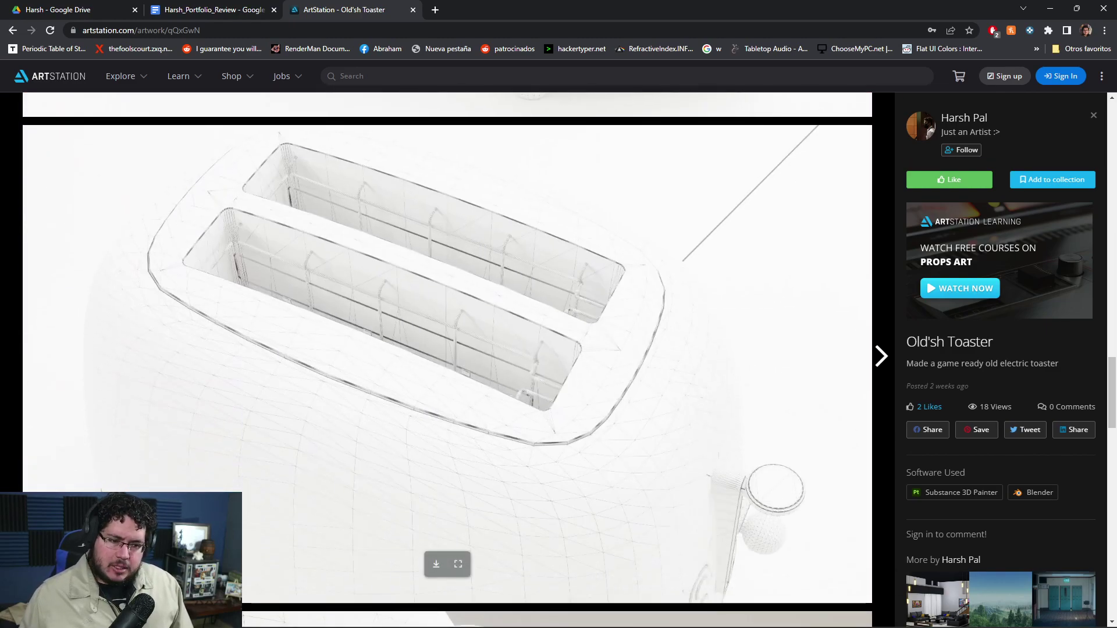
{"action": "scroll", "coordinate": [448, 360], "scroll_direction": "down", "scroll_amount": 7}
{"action": "scroll", "coordinate": [447, 360], "scroll_direction": "down", "scroll_amount": 1}
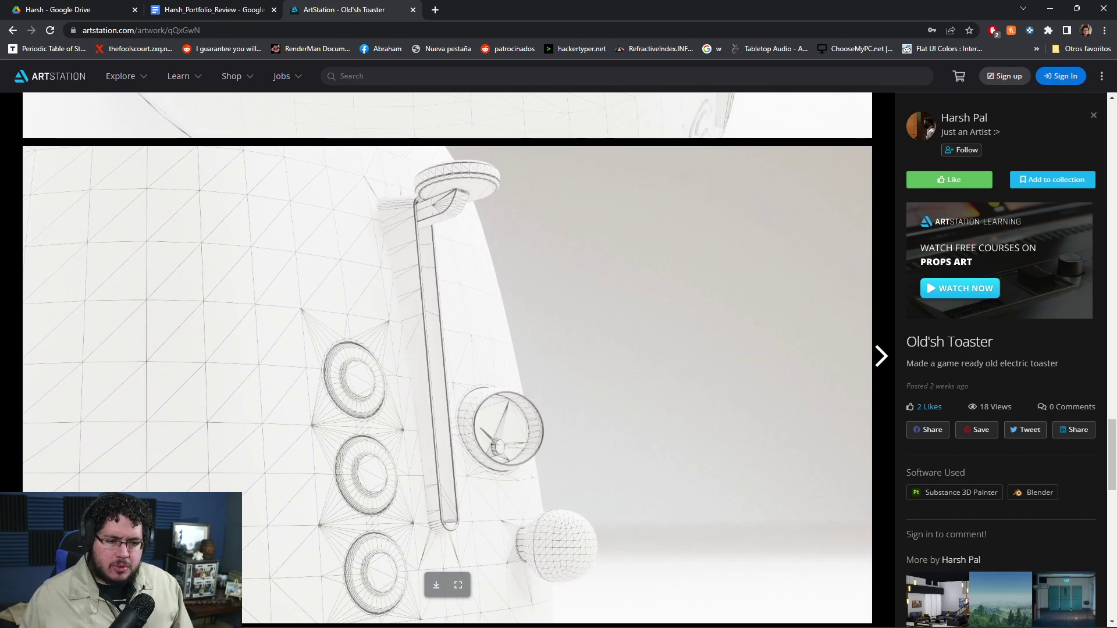
{"action": "scroll", "coordinate": [448, 360], "scroll_direction": "down", "scroll_amount": 8}
{"action": "scroll", "coordinate": [447, 361], "scroll_direction": "down", "scroll_amount": 8}
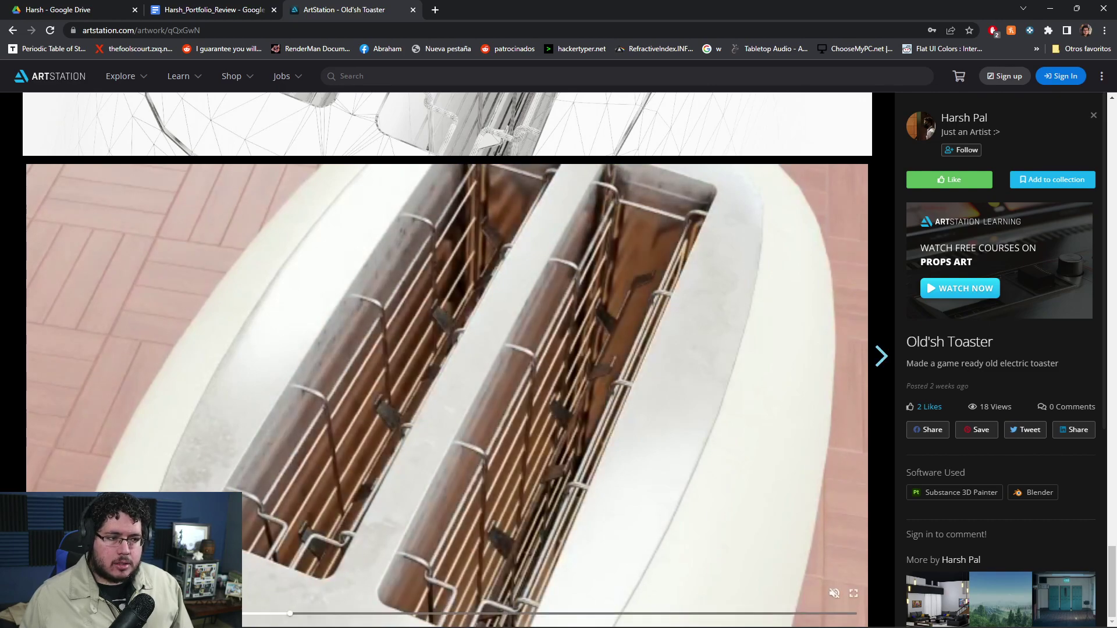
Go back to the artist's profile and switch to the SideAngle.png preview in Google Drive.
{"action": "left_click", "coordinate": [965, 118]}
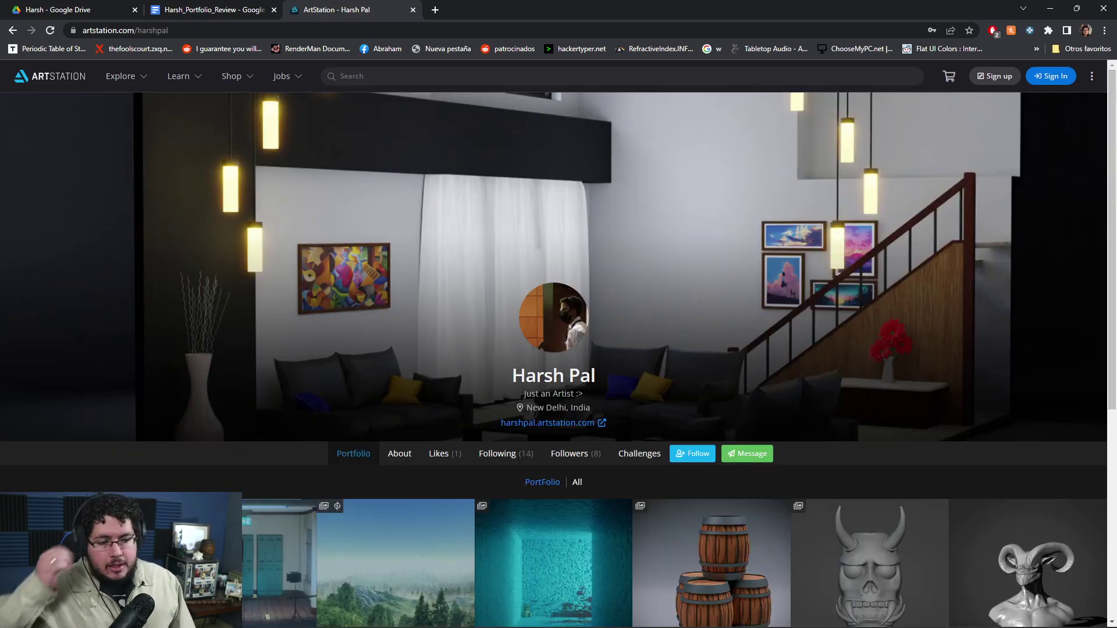
{"action": "scroll", "coordinate": [710, 349], "scroll_direction": "down", "scroll_amount": 4}
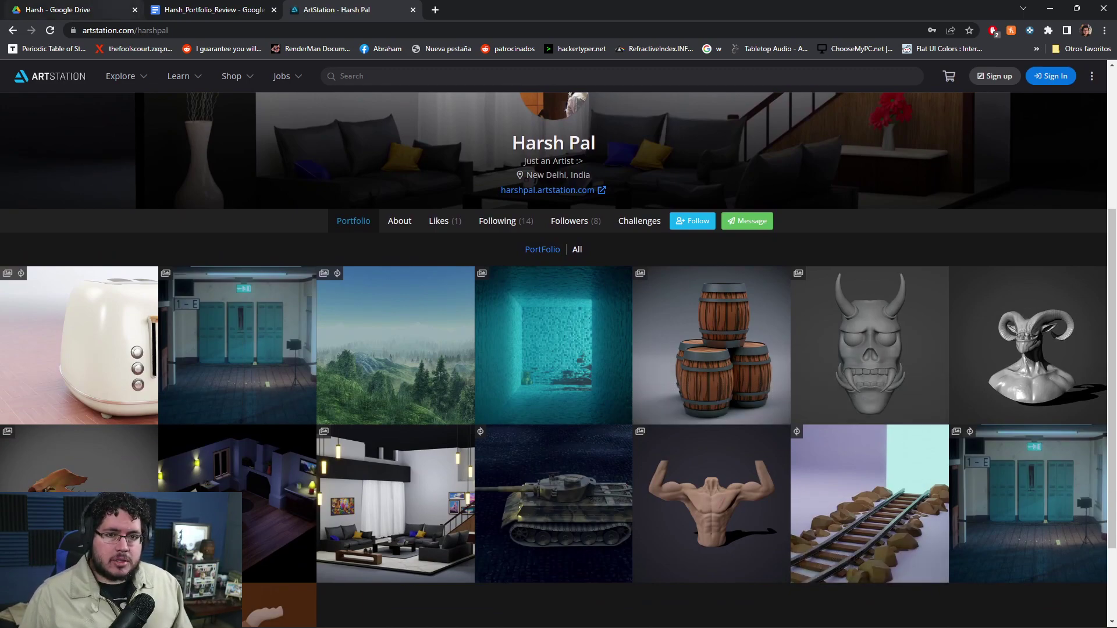
{"action": "key", "text": "ctrl+shift+Tab"}
{"action": "key", "text": "ctrl+shift+Tab"}
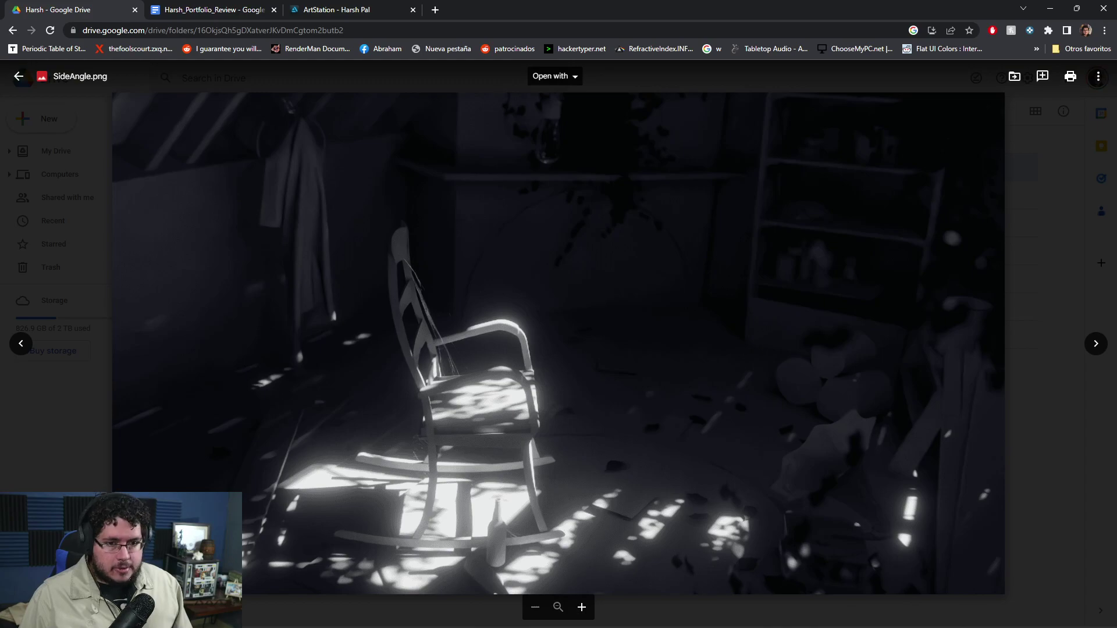
From NextutSubmissions_January, open the next submitter's portfolio .docx and follow its ArtStation link.
{"action": "key", "text": "Escape"}
{"action": "left_click", "coordinate": [349, 111]}
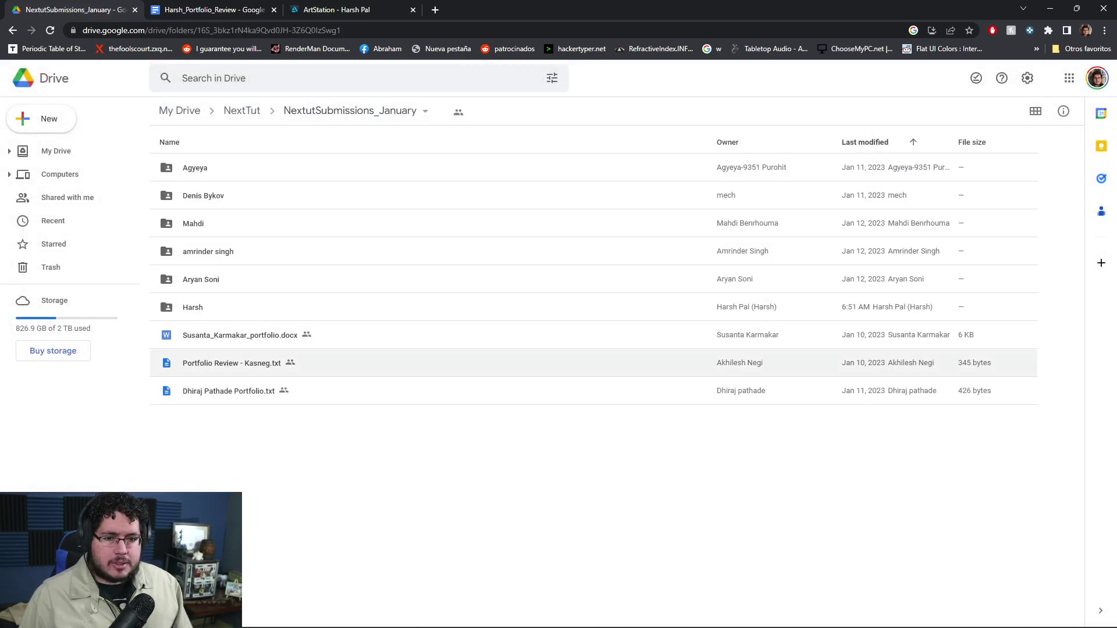
{"action": "left_click", "coordinate": [407, 335]}
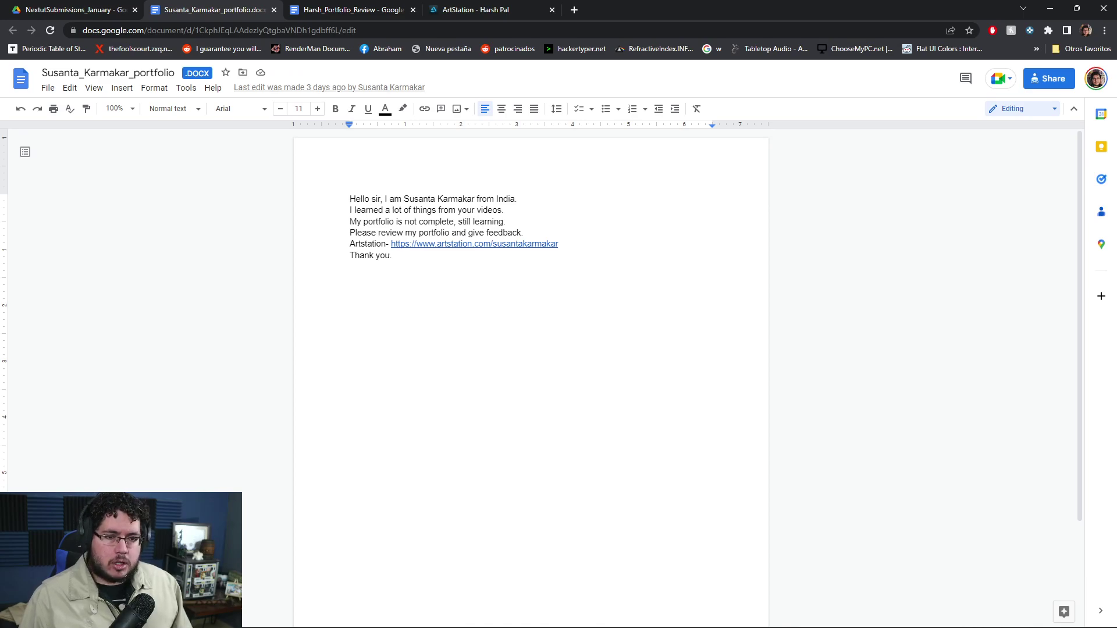
{"action": "left_click", "coordinate": [466, 243]}
{"action": "left_click", "coordinate": [453, 261]}
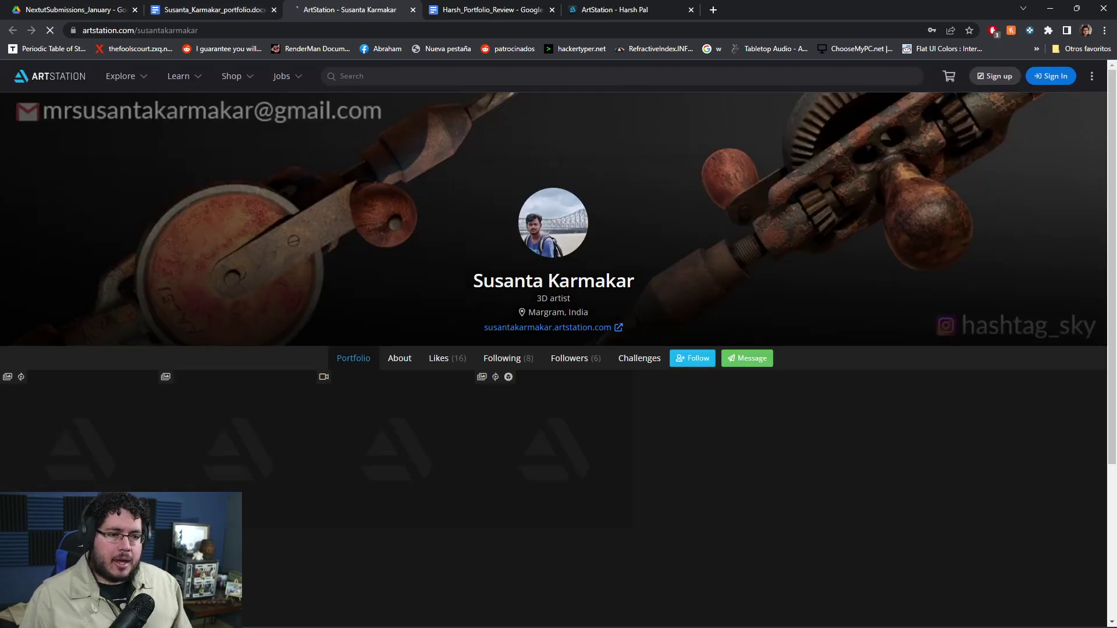
{"action": "scroll", "coordinate": [552, 396], "scroll_direction": "down", "scroll_amount": 1}
{"action": "left_click", "coordinate": [552, 395]}
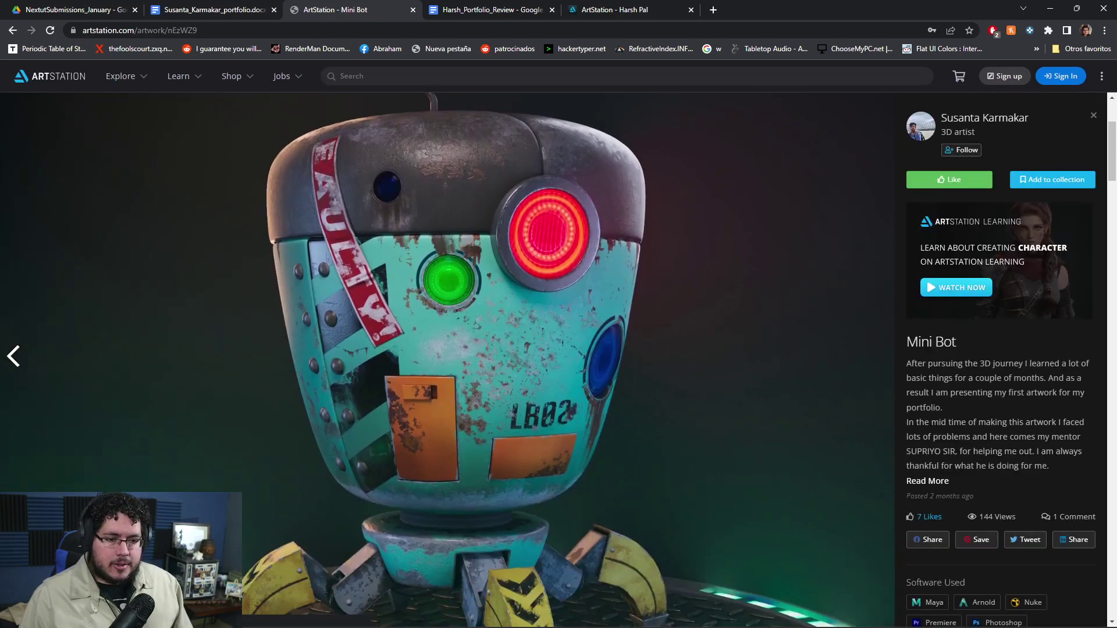
{"action": "scroll", "coordinate": [567, 361], "scroll_direction": "down", "scroll_amount": 3}
{"action": "scroll", "coordinate": [567, 360], "scroll_direction": "up", "scroll_amount": 2}
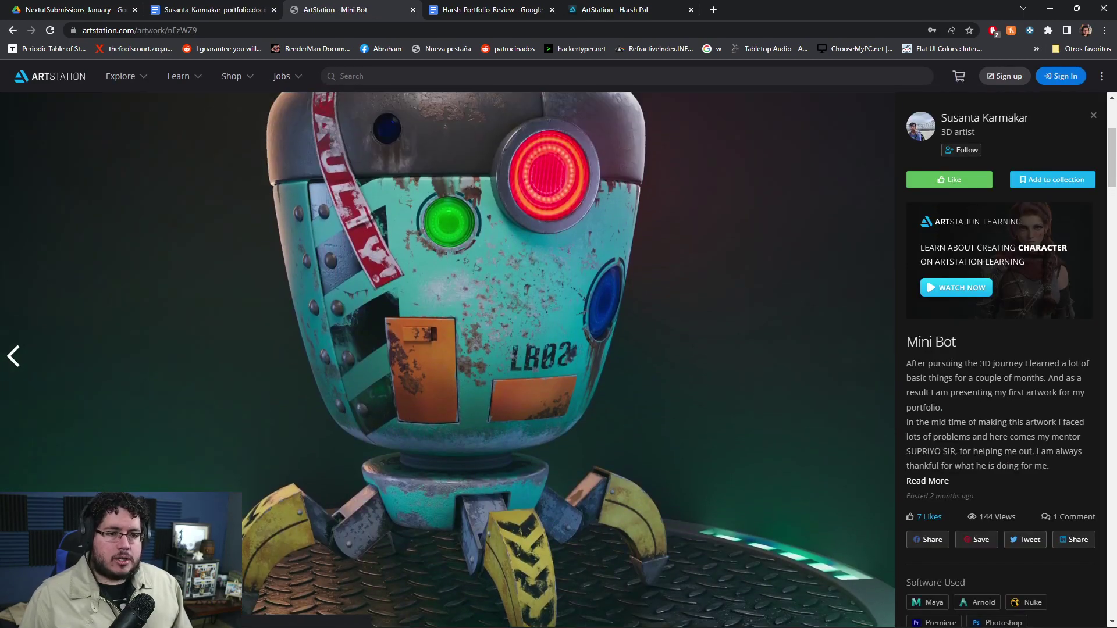
{"action": "scroll", "coordinate": [562, 360], "scroll_direction": "up", "scroll_amount": 2}
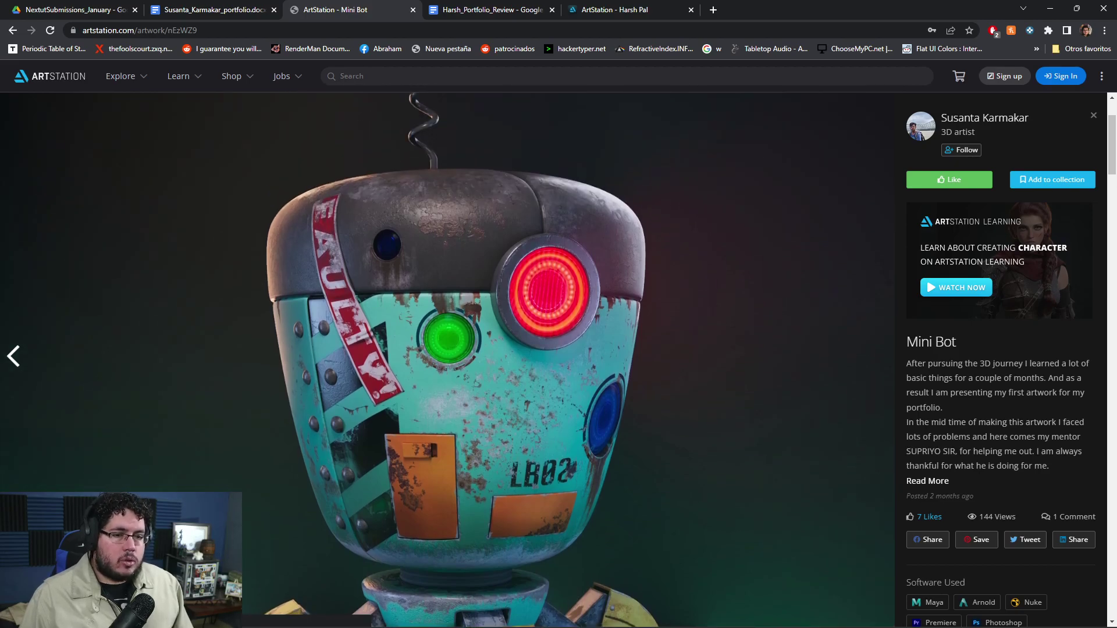
{"action": "scroll", "coordinate": [447, 361], "scroll_direction": "down", "scroll_amount": 7}
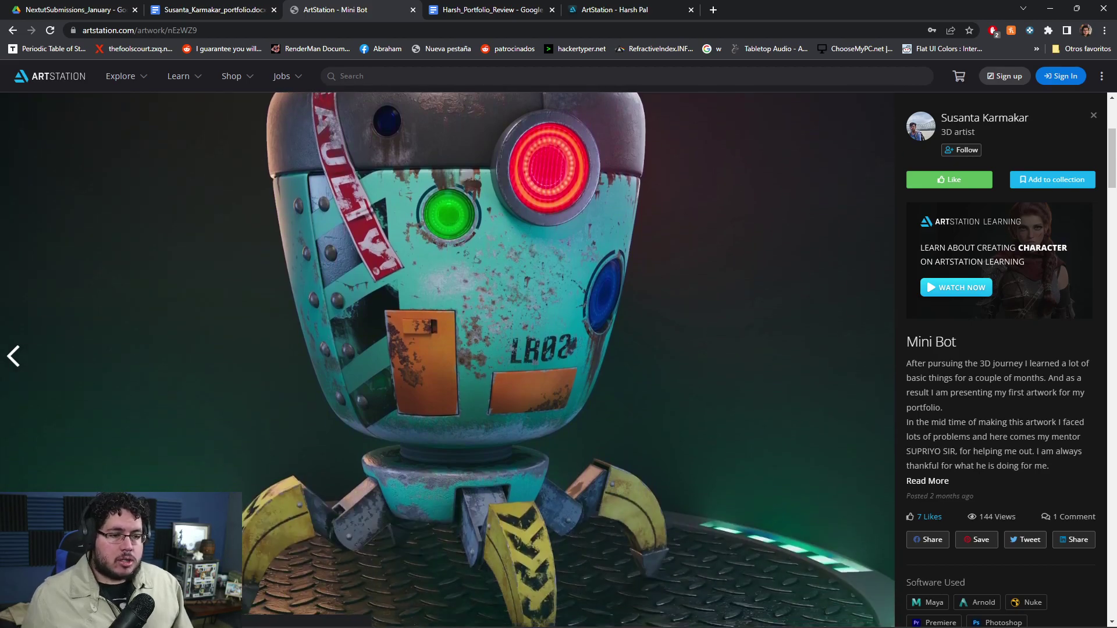
{"action": "scroll", "coordinate": [448, 361], "scroll_direction": "down", "scroll_amount": 7}
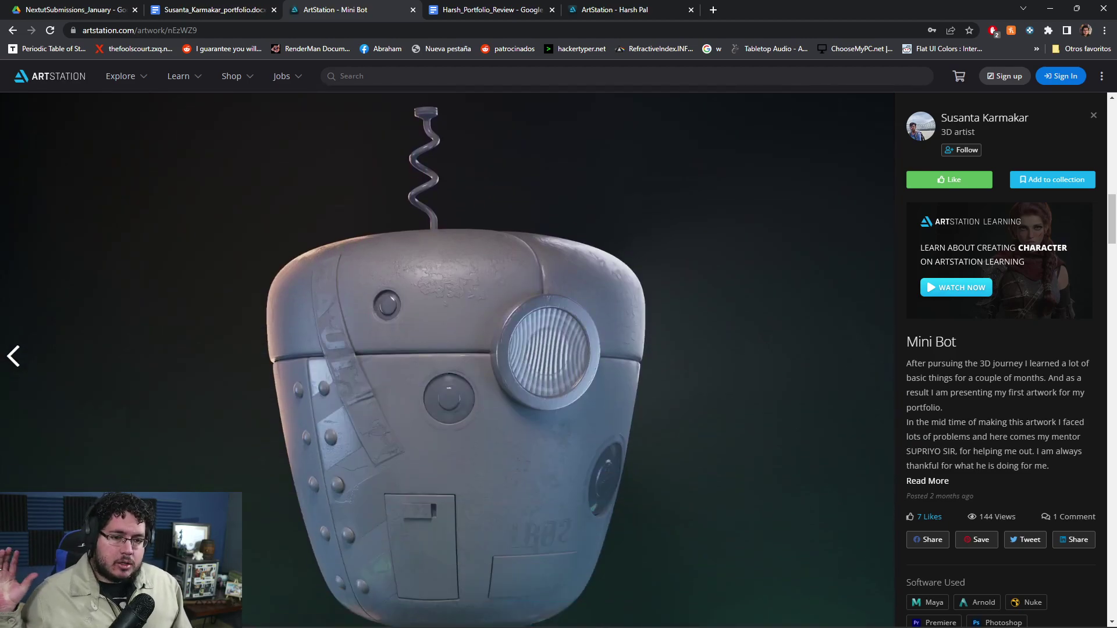
{"action": "scroll", "coordinate": [448, 360], "scroll_direction": "down", "scroll_amount": 4}
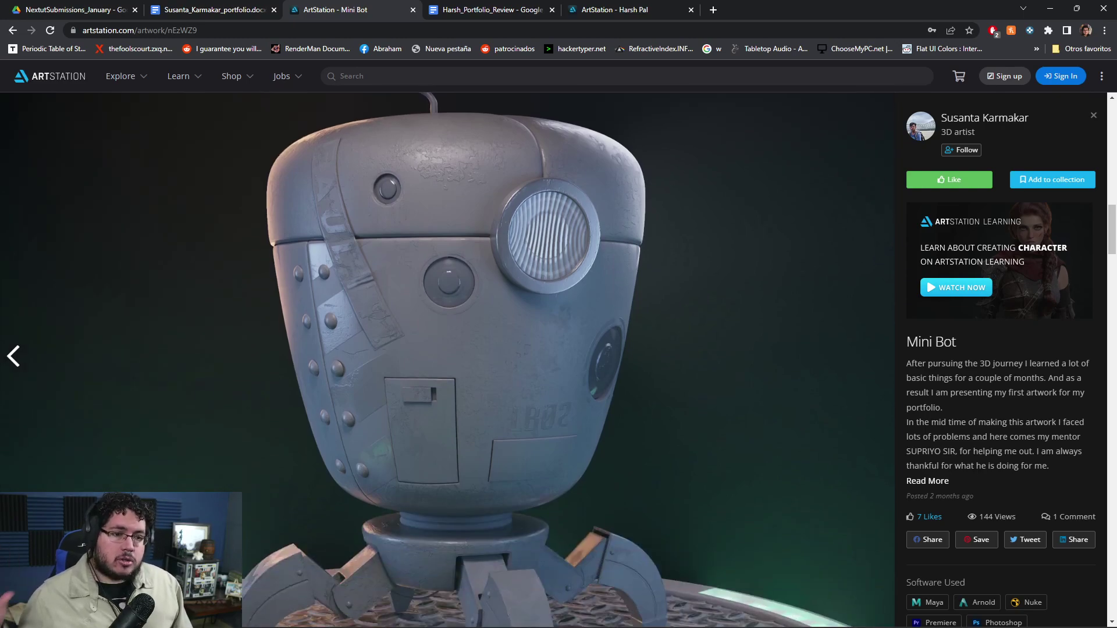
{"action": "scroll", "coordinate": [448, 360], "scroll_direction": "down", "scroll_amount": 2}
{"action": "scroll", "coordinate": [447, 360], "scroll_direction": "down", "scroll_amount": 2}
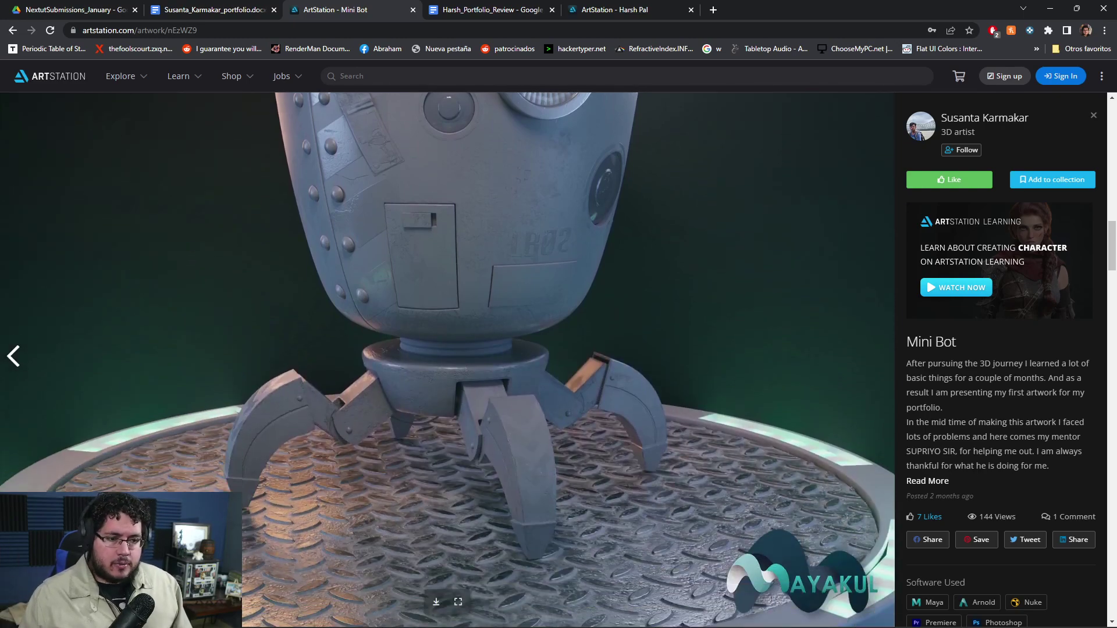
{"action": "scroll", "coordinate": [447, 360], "scroll_direction": "down", "scroll_amount": 2}
{"action": "scroll", "coordinate": [447, 361], "scroll_direction": "down", "scroll_amount": 20}
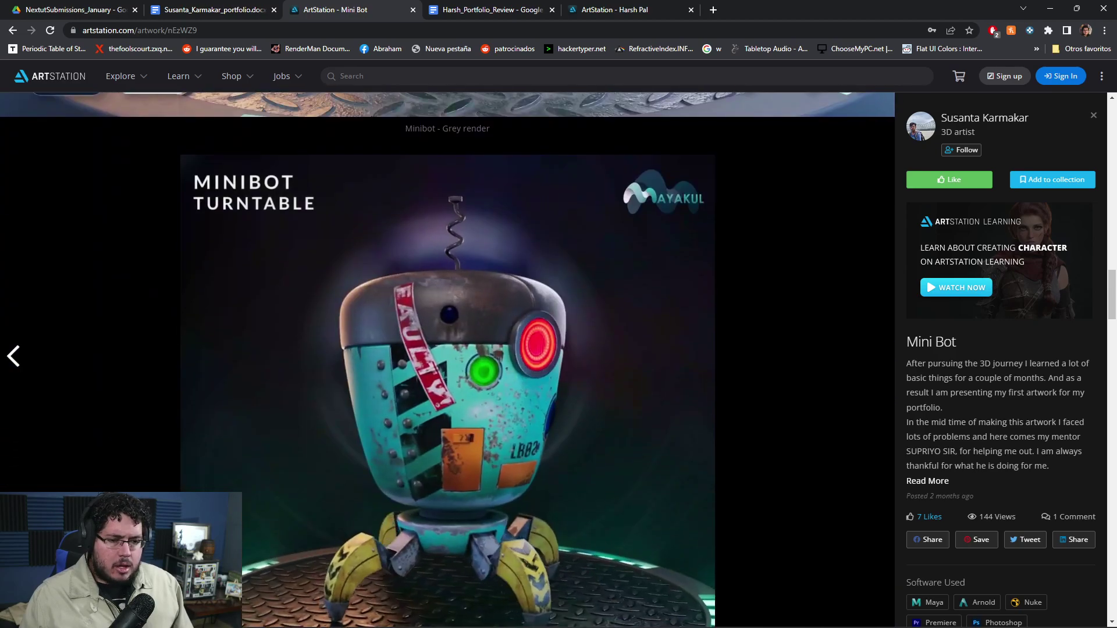
{"action": "scroll", "coordinate": [447, 361], "scroll_direction": "down", "scroll_amount": 18}
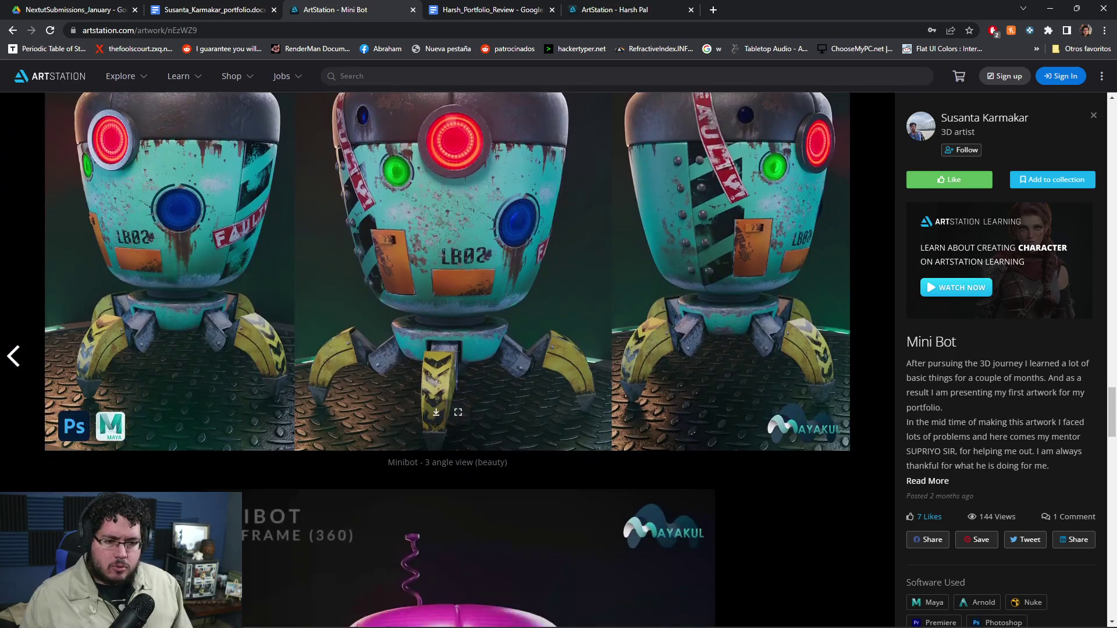
{"action": "scroll", "coordinate": [448, 360], "scroll_direction": "up", "scroll_amount": 5}
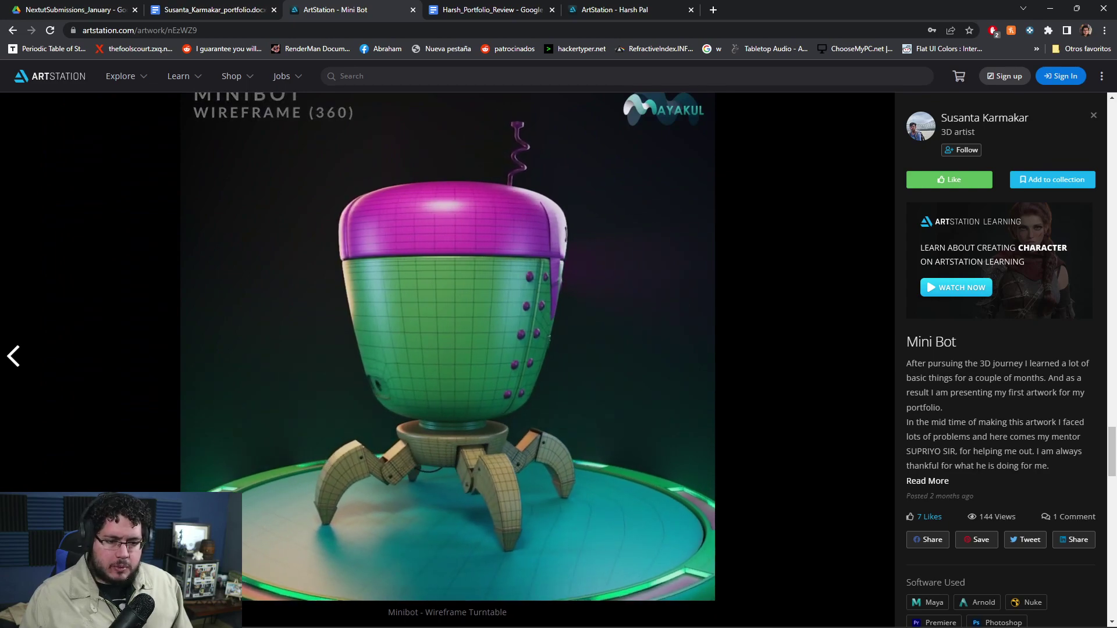
{"action": "scroll", "coordinate": [448, 360], "scroll_direction": "down", "scroll_amount": 10}
{"action": "scroll", "coordinate": [448, 361], "scroll_direction": "up", "scroll_amount": 3}
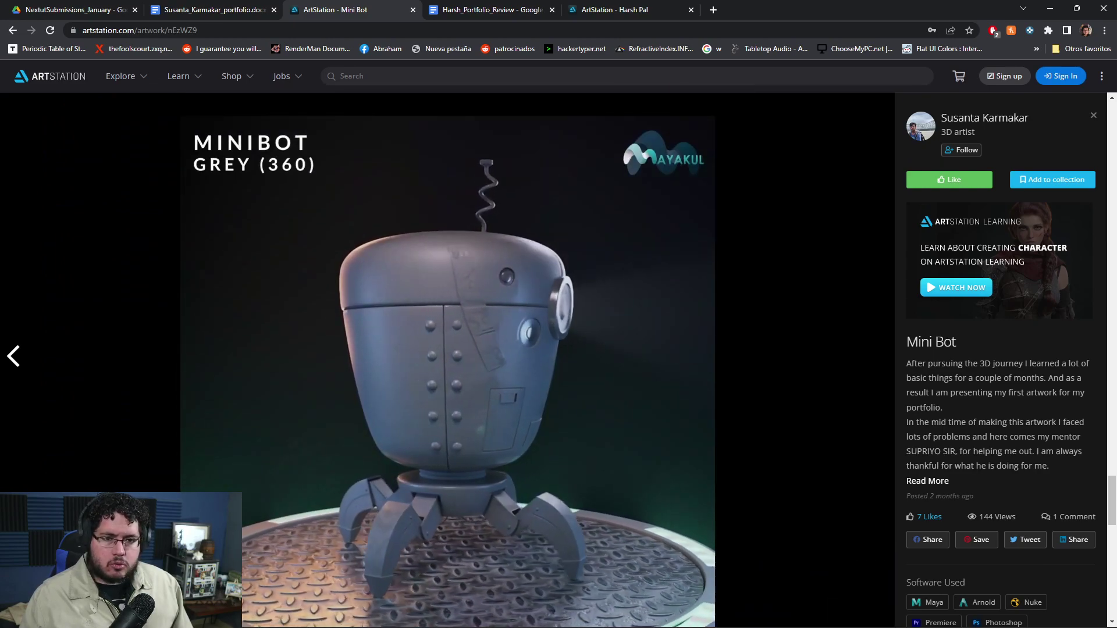
{"action": "scroll", "coordinate": [448, 360], "scroll_direction": "down", "scroll_amount": 10}
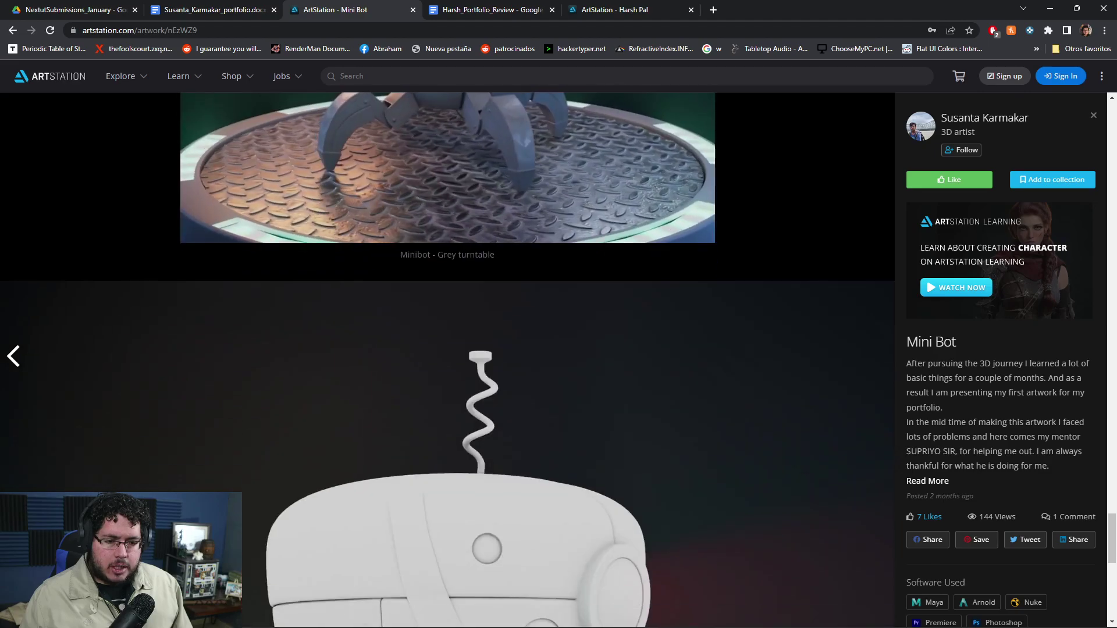
{"action": "scroll", "coordinate": [447, 360], "scroll_direction": "up", "scroll_amount": 10}
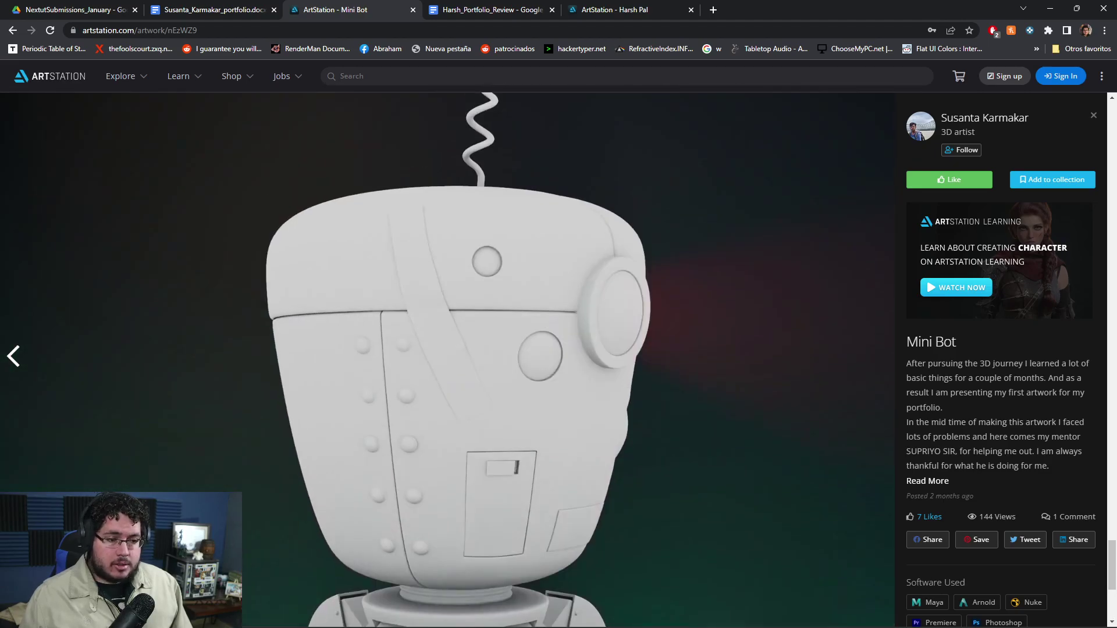
{"action": "scroll", "coordinate": [447, 360], "scroll_direction": "up", "scroll_amount": 20}
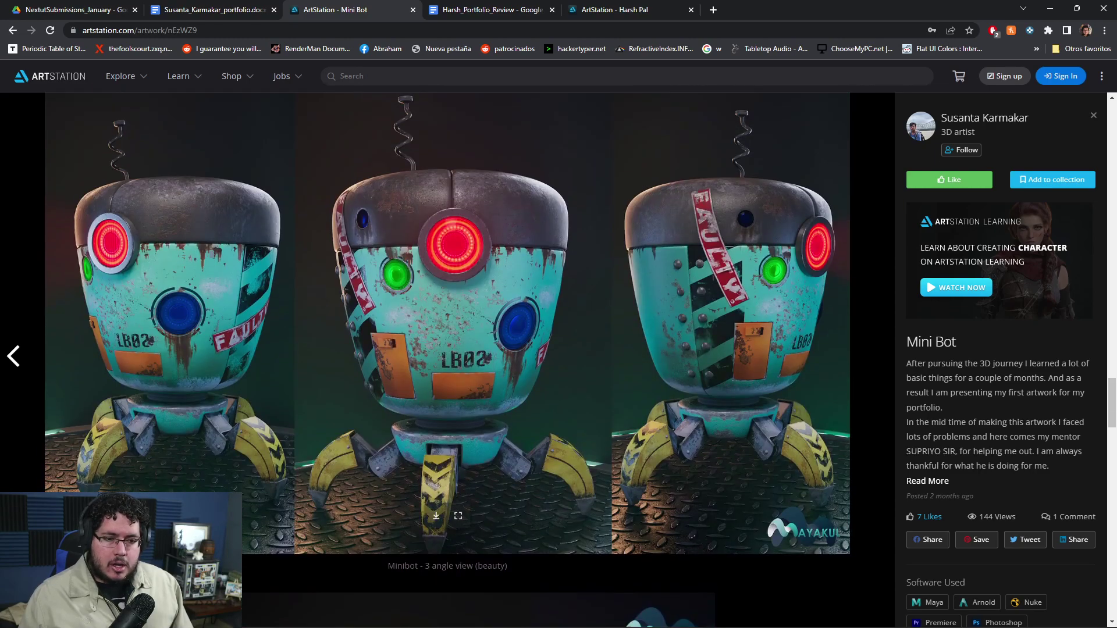
{"action": "scroll", "coordinate": [448, 360], "scroll_direction": "up", "scroll_amount": 2}
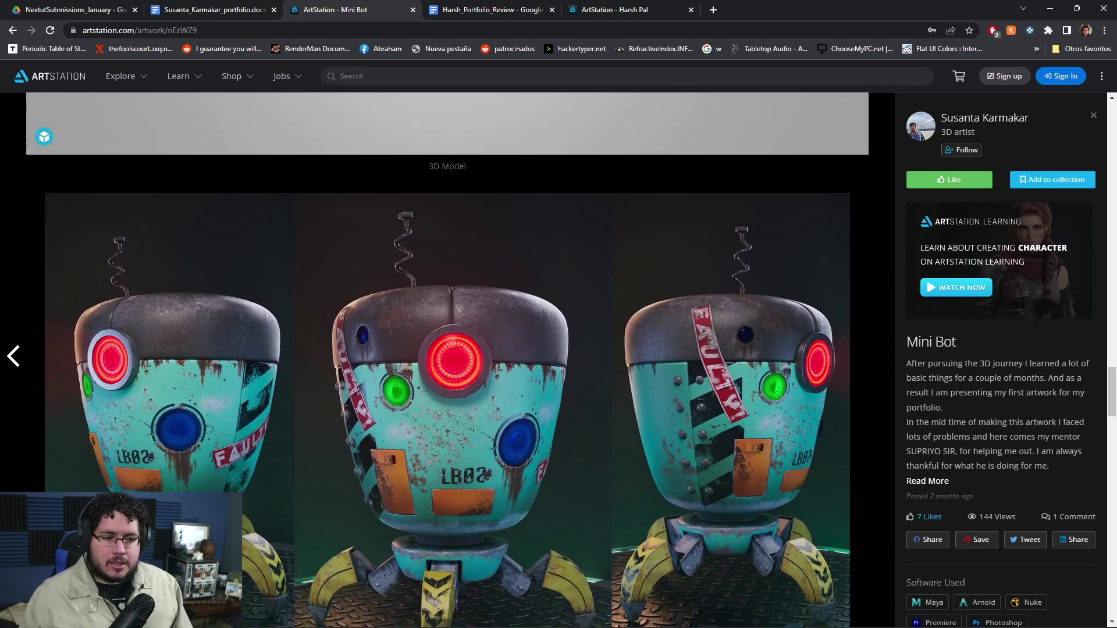
{"action": "scroll", "coordinate": [447, 360], "scroll_direction": "down", "scroll_amount": 1}
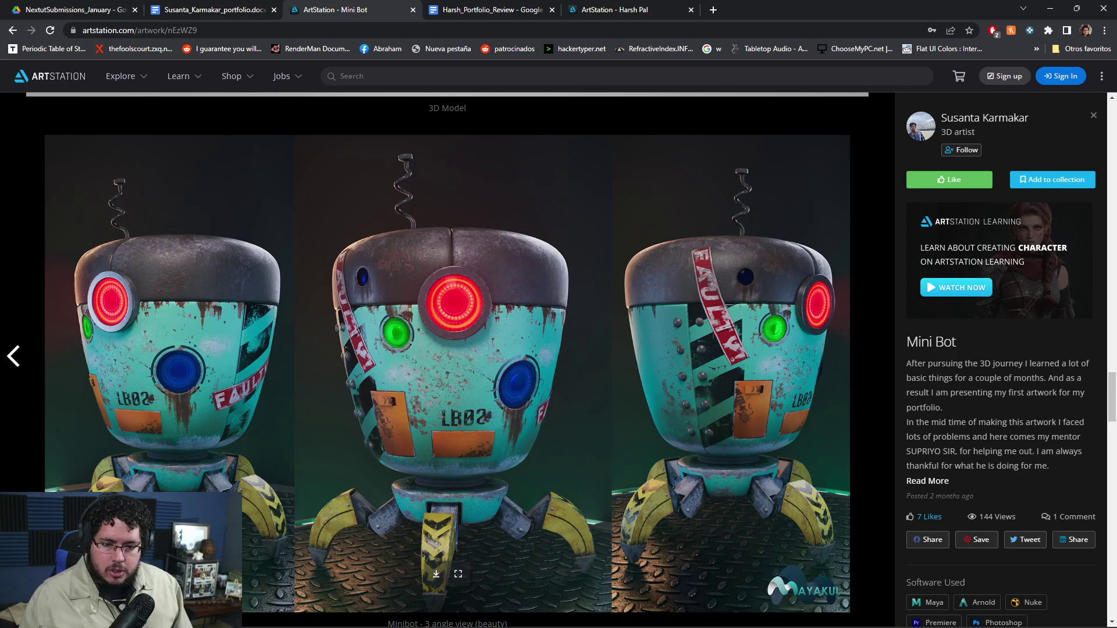
{"action": "scroll", "coordinate": [447, 349], "scroll_direction": "up", "scroll_amount": 2}
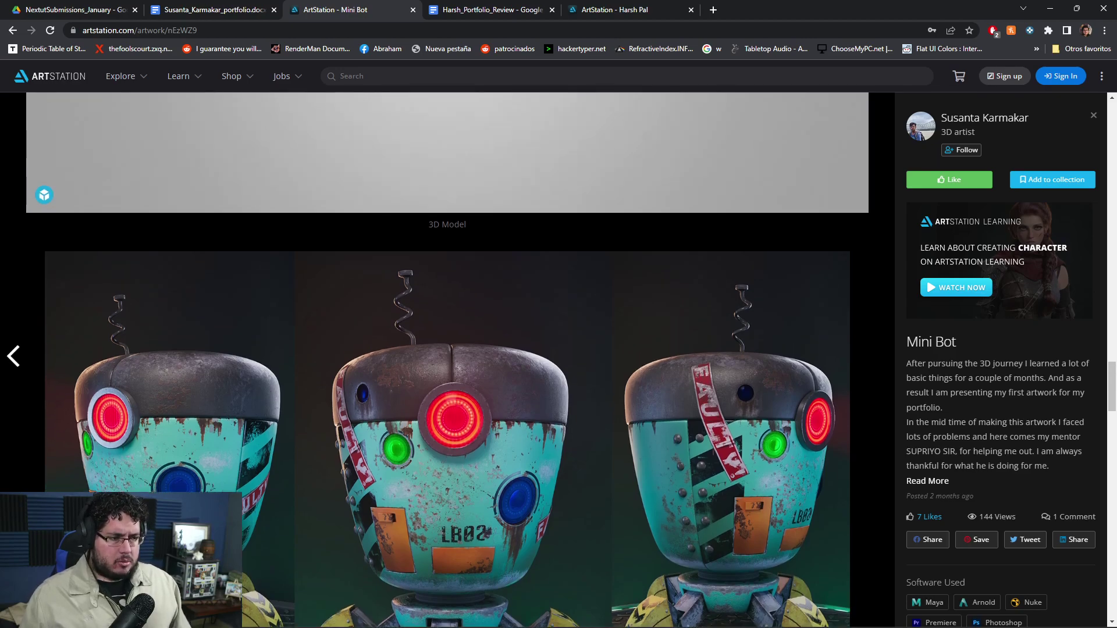
{"action": "left_click", "coordinate": [927, 481]}
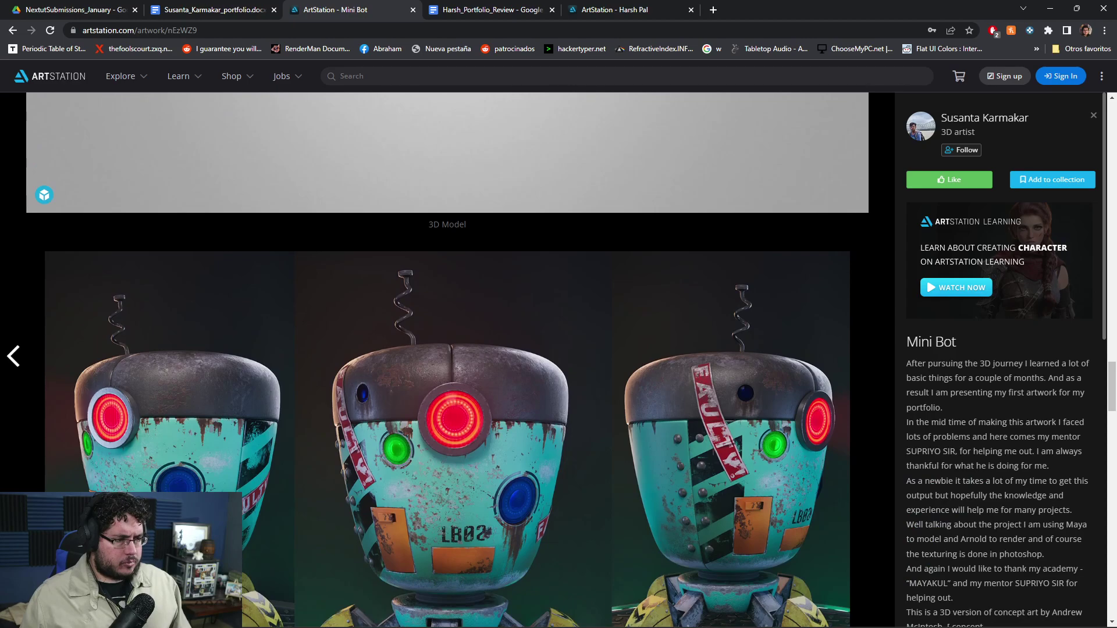
{"action": "scroll", "coordinate": [1001, 361], "scroll_direction": "down", "scroll_amount": 2}
{"action": "key", "text": "Escape"}
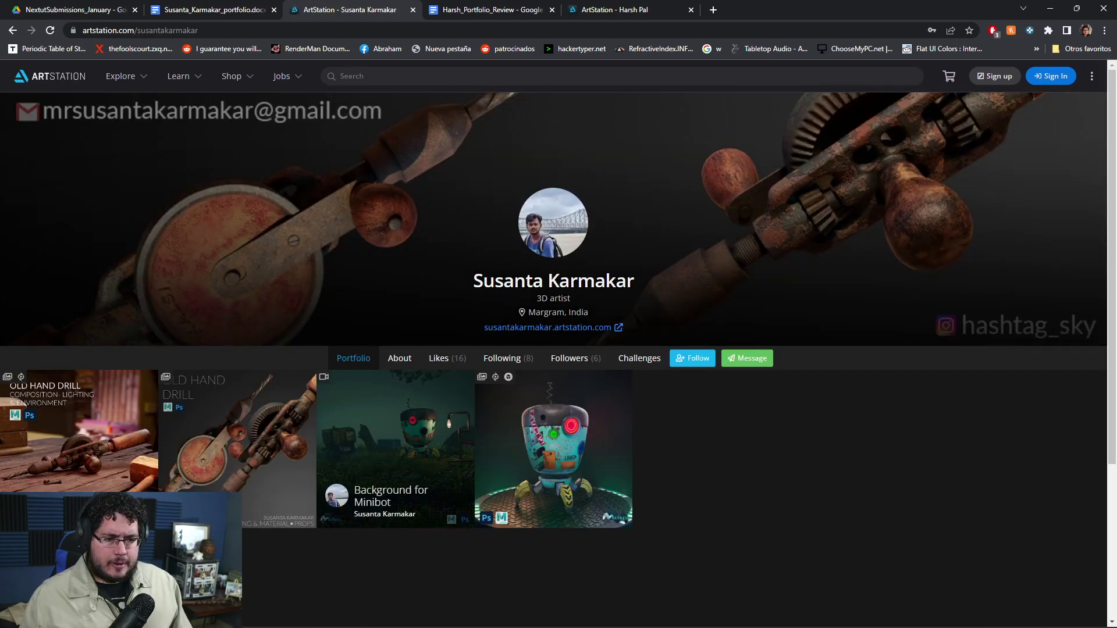
{"action": "left_click", "coordinate": [416, 489]}
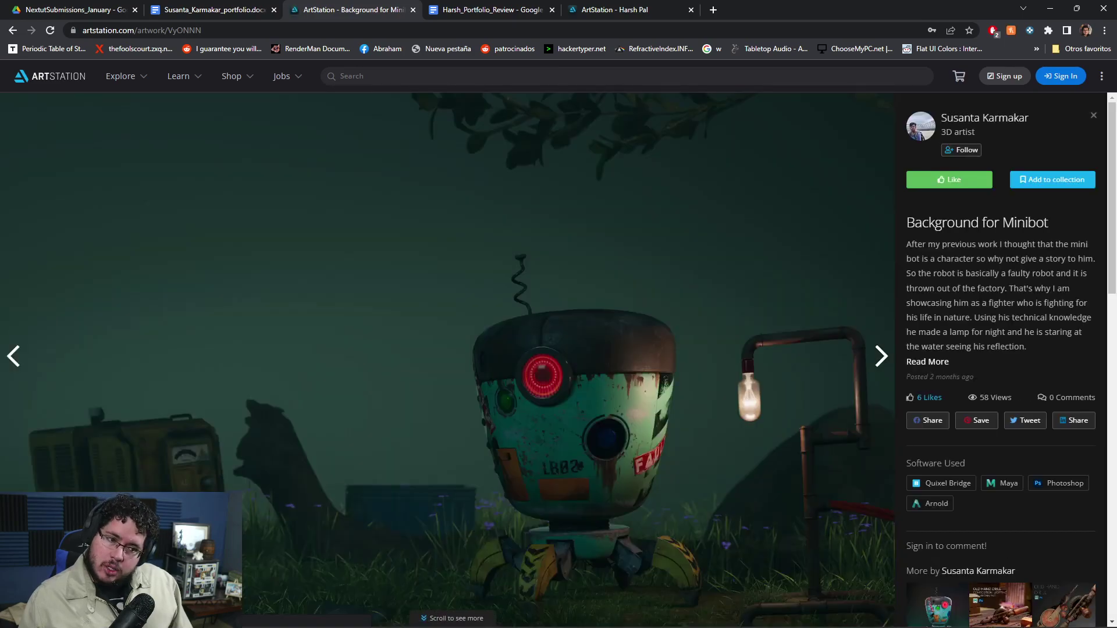
{"action": "scroll", "coordinate": [447, 361], "scroll_direction": "down", "scroll_amount": 10}
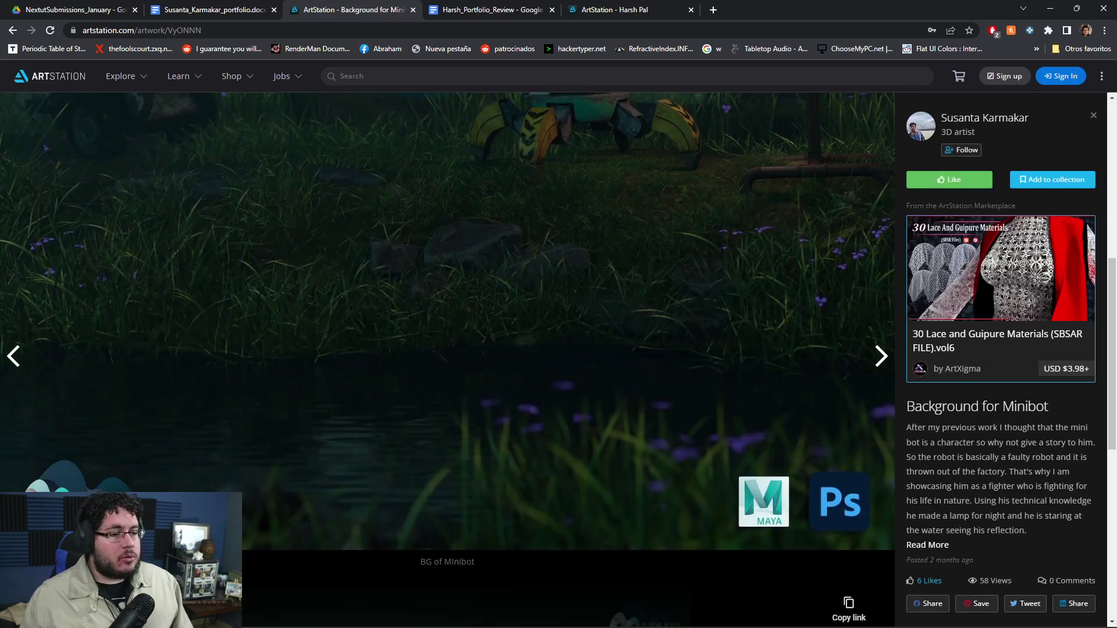
{"action": "scroll", "coordinate": [447, 361], "scroll_direction": "up", "scroll_amount": 10}
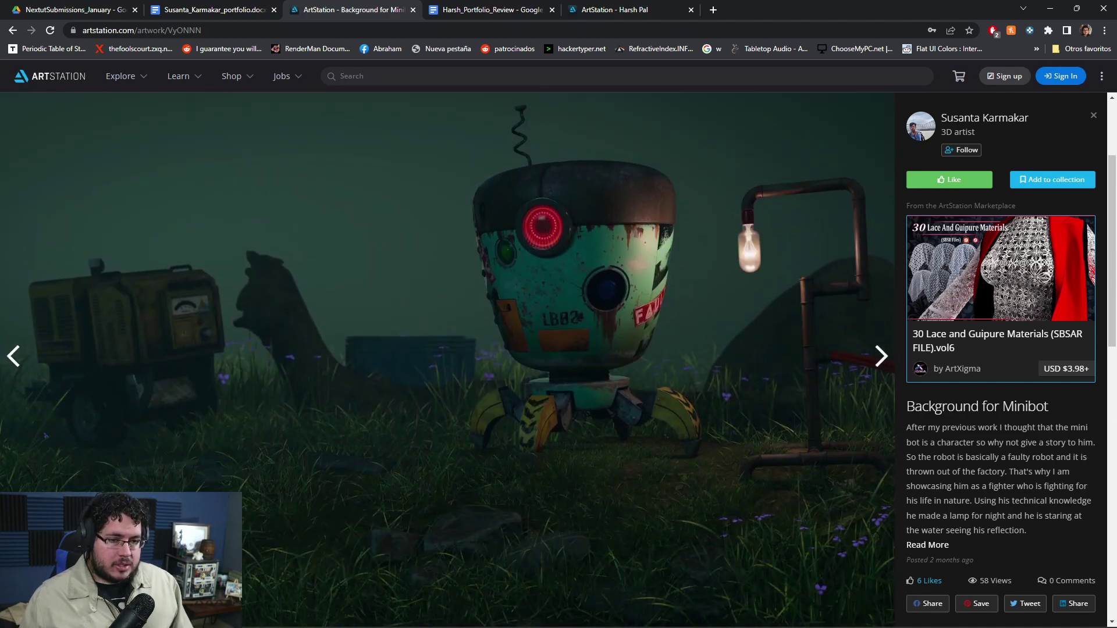
{"action": "scroll", "coordinate": [447, 360], "scroll_direction": "up", "scroll_amount": 3}
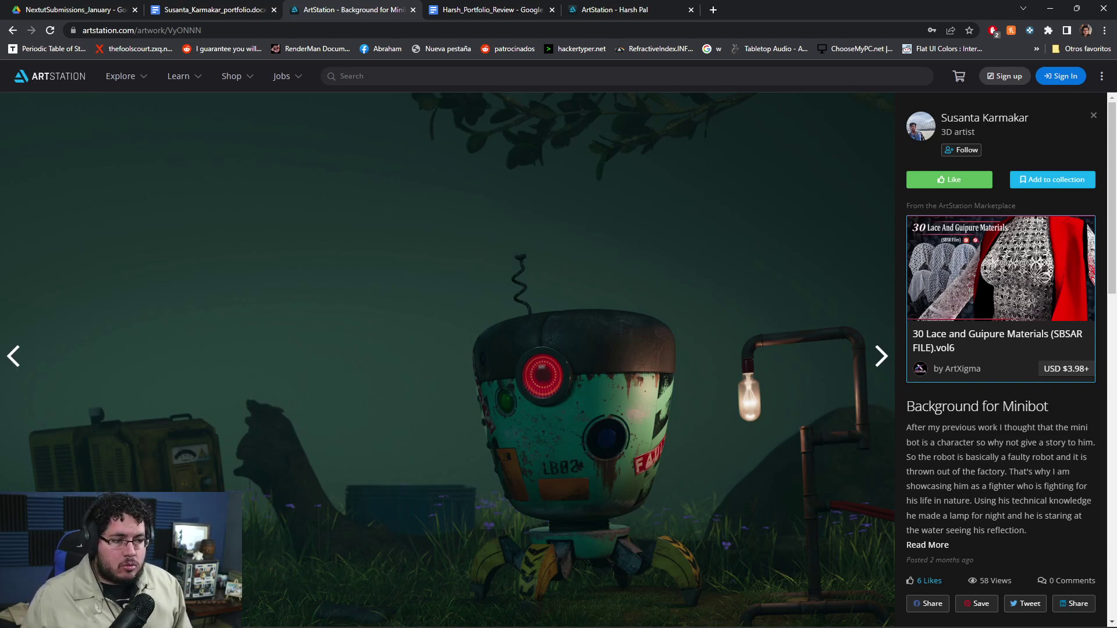
{"action": "scroll", "coordinate": [447, 355], "scroll_direction": "down", "scroll_amount": 1}
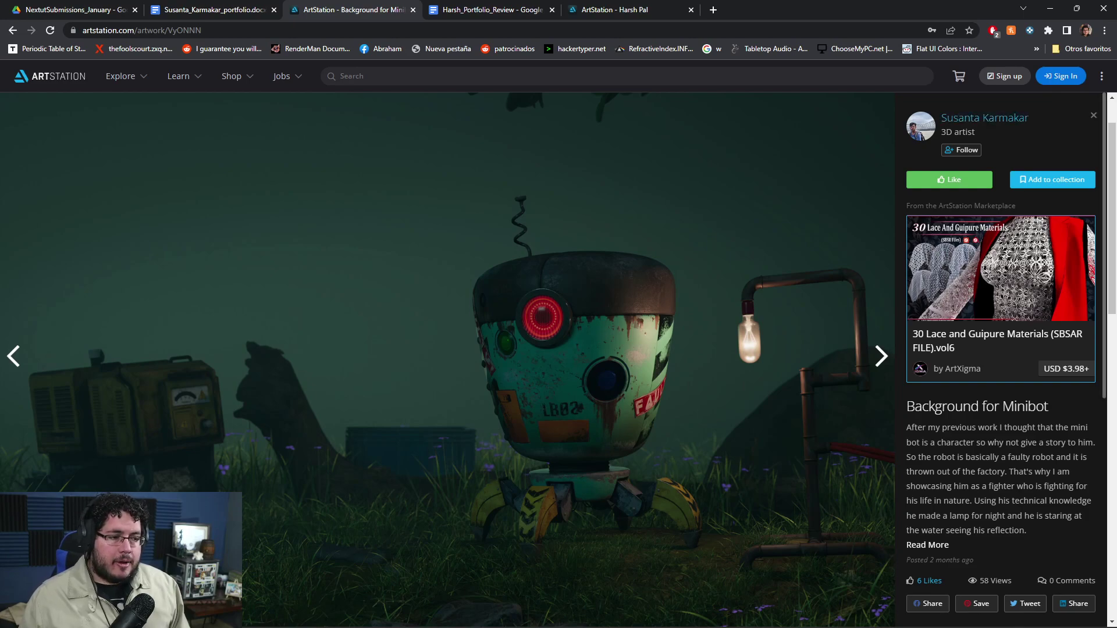
{"action": "left_click", "coordinate": [984, 118]}
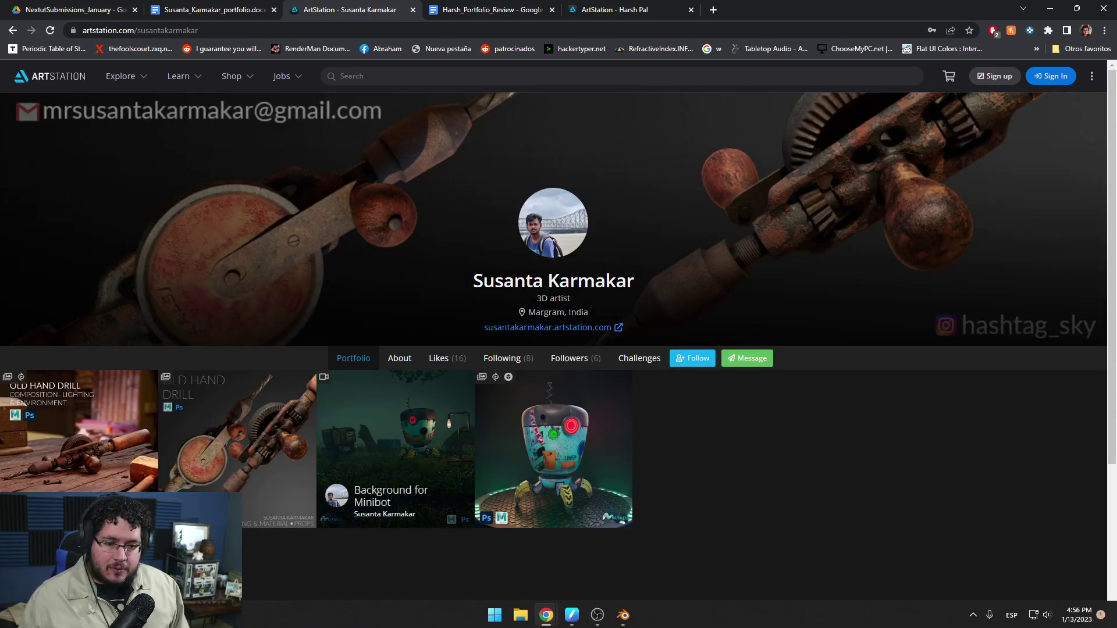
Open the OLD HAND DRILL artwork, skim its renders, and expand the full description.
{"action": "left_click", "coordinate": [392, 447]}
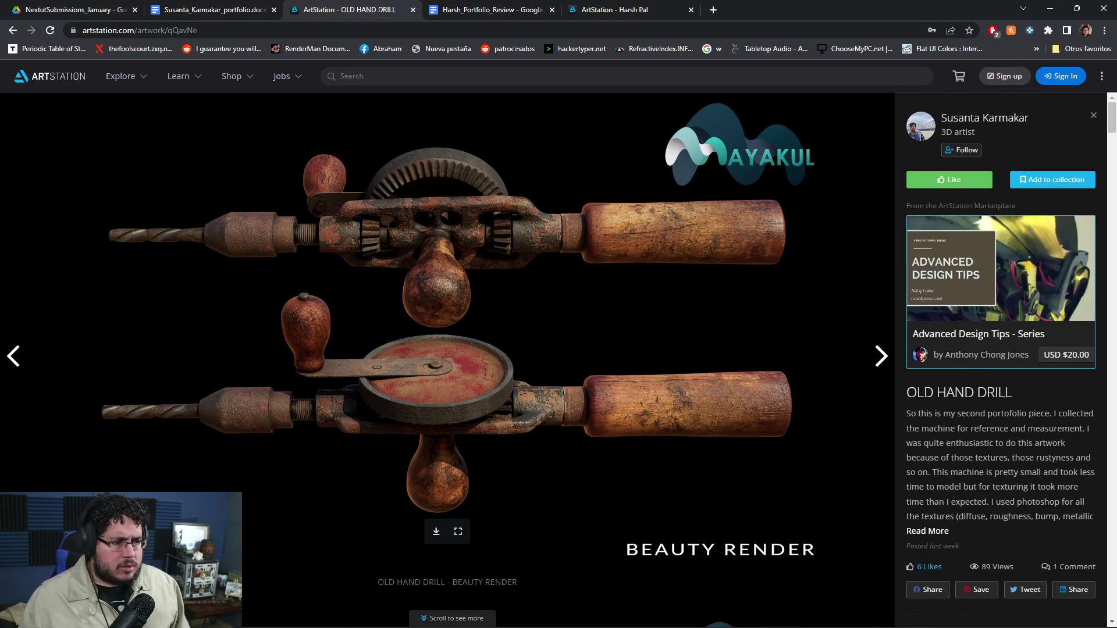
{"action": "scroll", "coordinate": [459, 361], "scroll_direction": "down", "scroll_amount": 1}
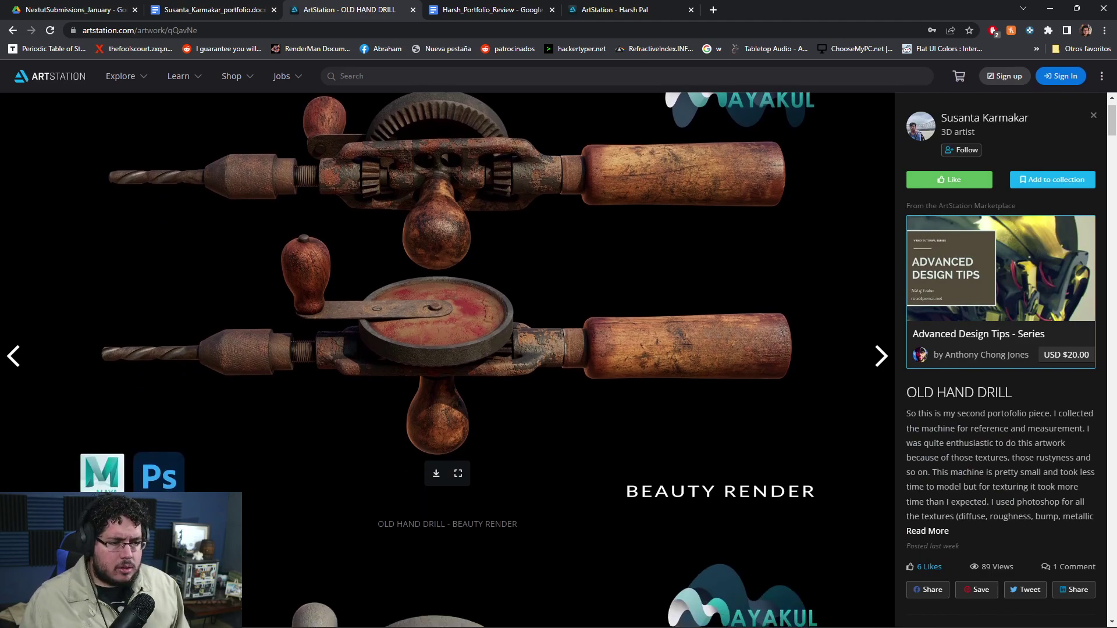
{"action": "scroll", "coordinate": [459, 361], "scroll_direction": "up", "scroll_amount": 1}
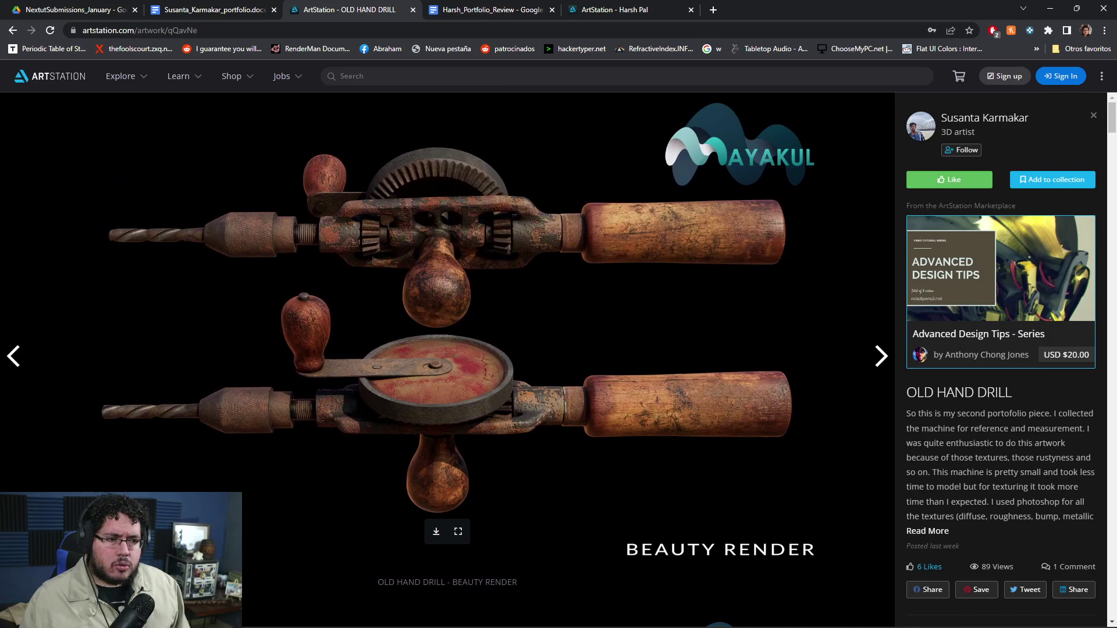
{"action": "scroll", "coordinate": [447, 361], "scroll_direction": "down", "scroll_amount": 10}
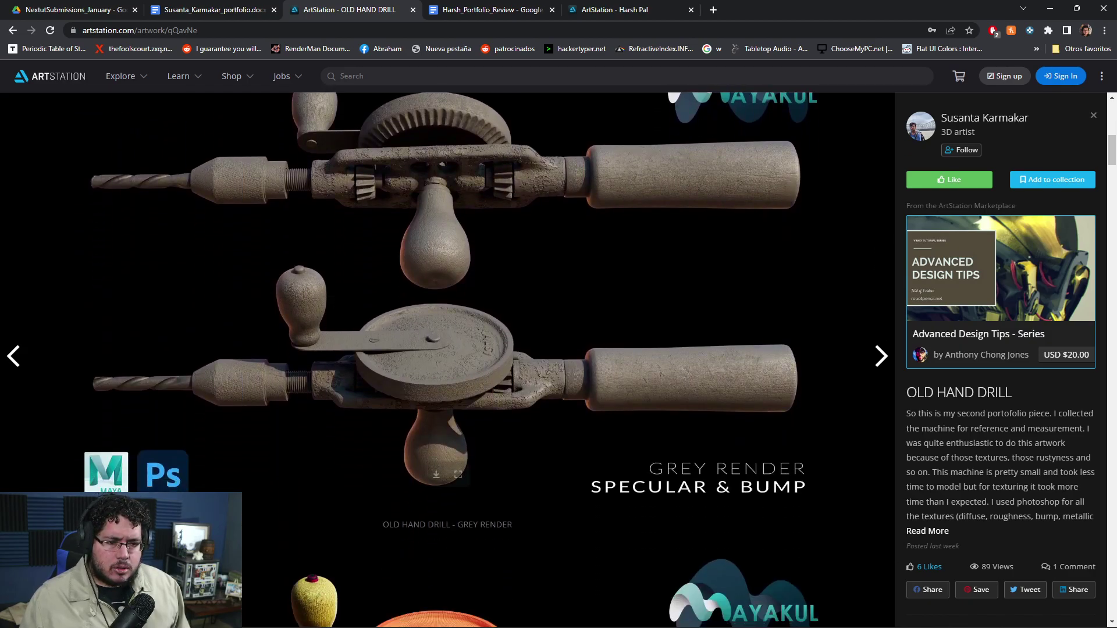
{"action": "scroll", "coordinate": [448, 361], "scroll_direction": "down", "scroll_amount": 1}
{"action": "scroll", "coordinate": [503, 294], "scroll_direction": "down", "scroll_amount": 3}
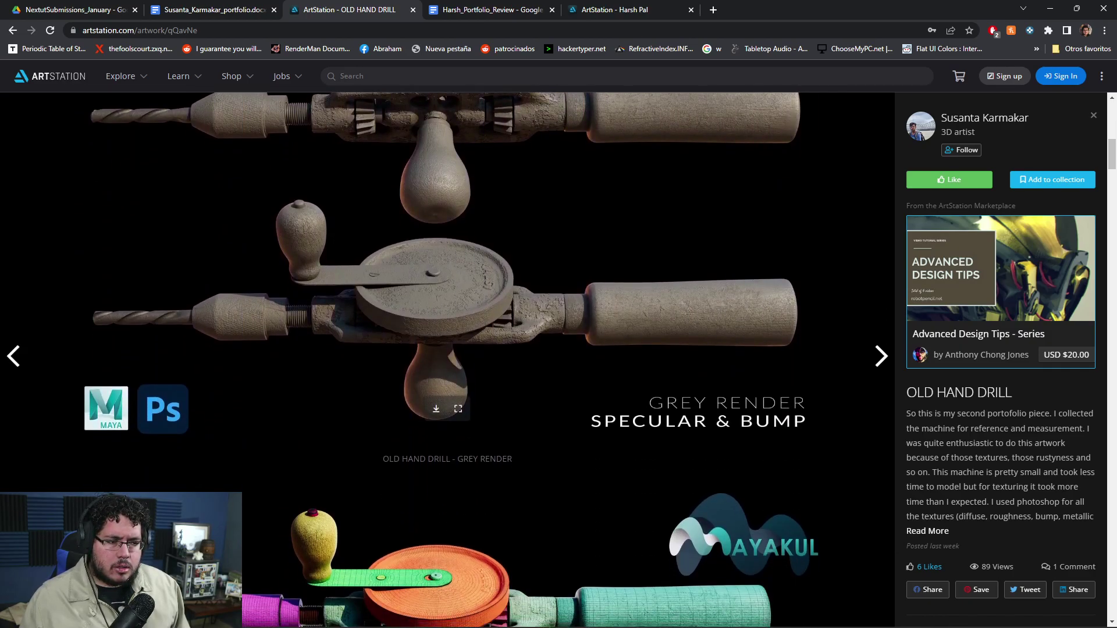
{"action": "right_click", "coordinate": [502, 294]}
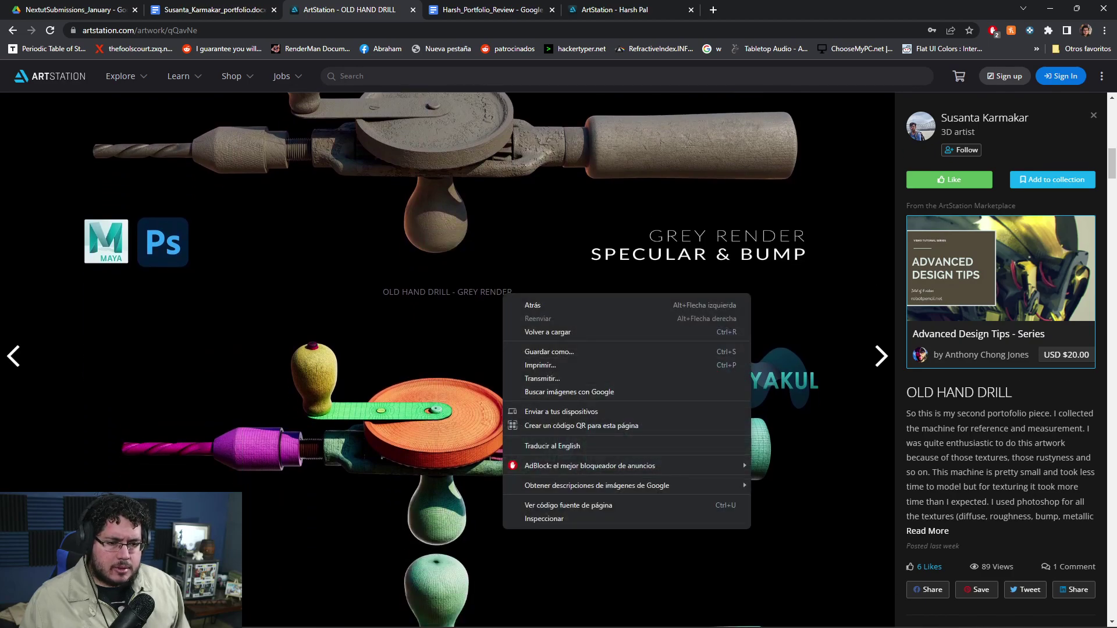
{"action": "left_click", "coordinate": [928, 531]}
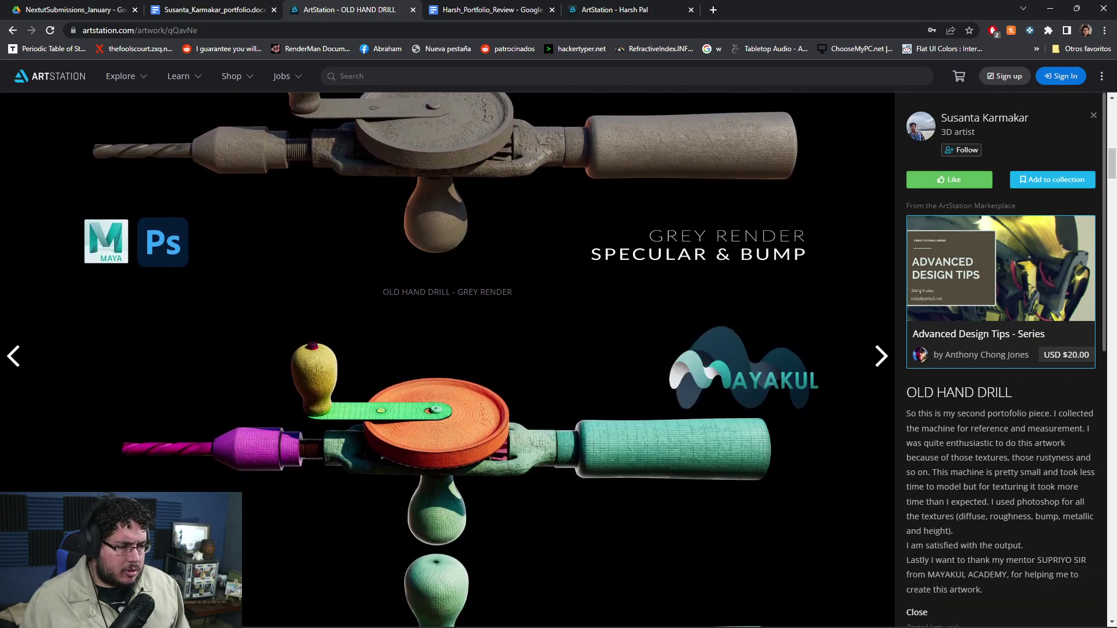
Scroll down through the OLD HAND DRILL renders.
{"action": "scroll", "coordinate": [1005, 358], "scroll_direction": "down", "scroll_amount": 1}
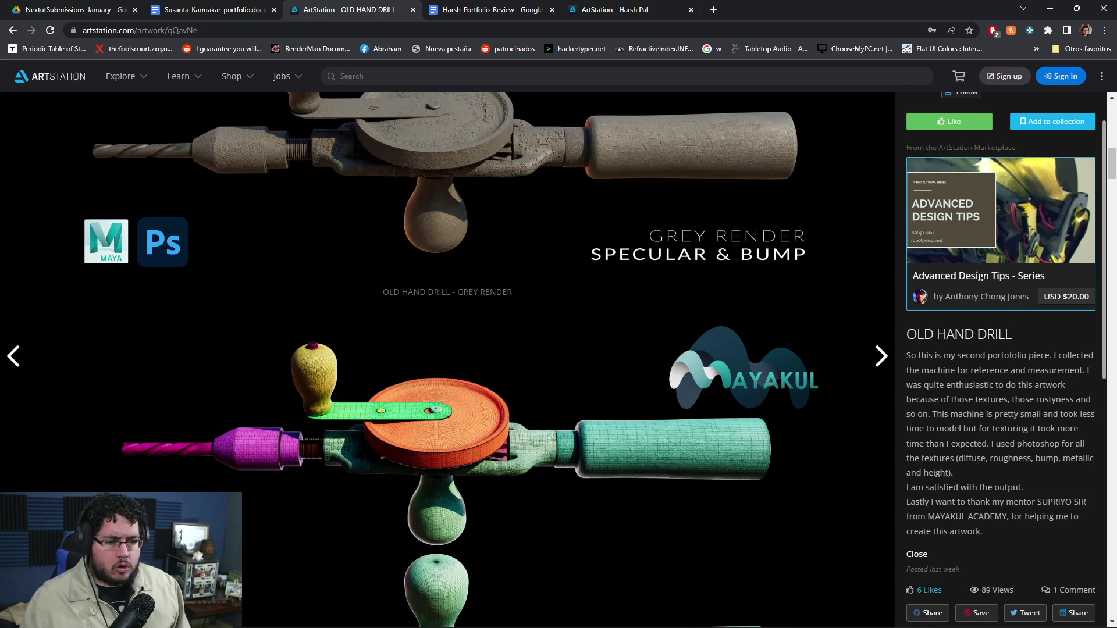
{"action": "scroll", "coordinate": [447, 349], "scroll_direction": "up", "scroll_amount": 3}
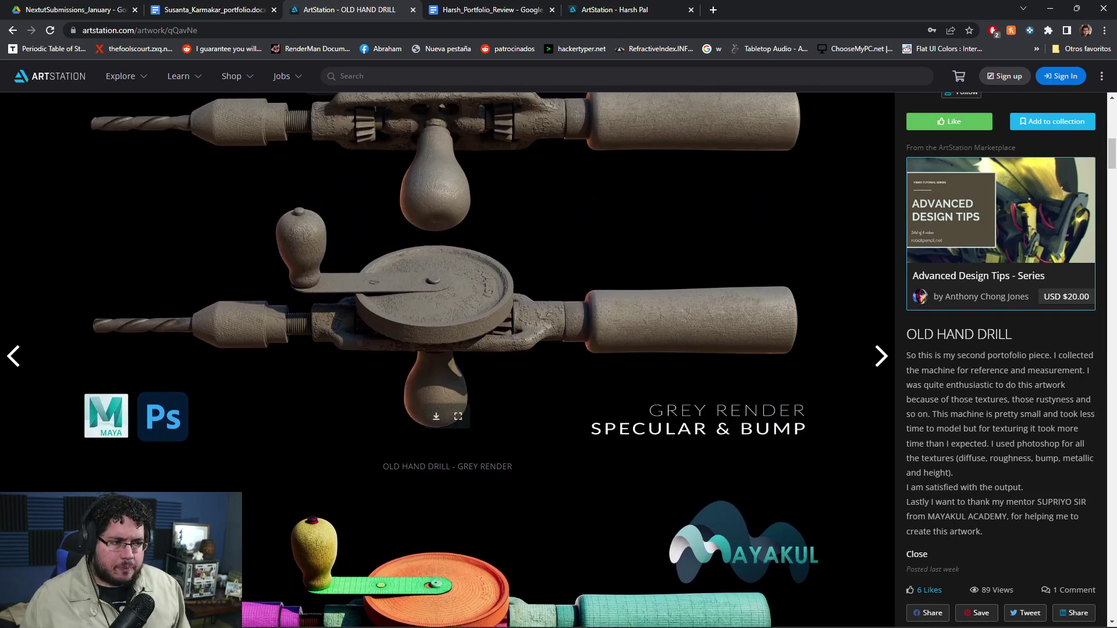
{"action": "scroll", "coordinate": [447, 349], "scroll_direction": "down", "scroll_amount": 10}
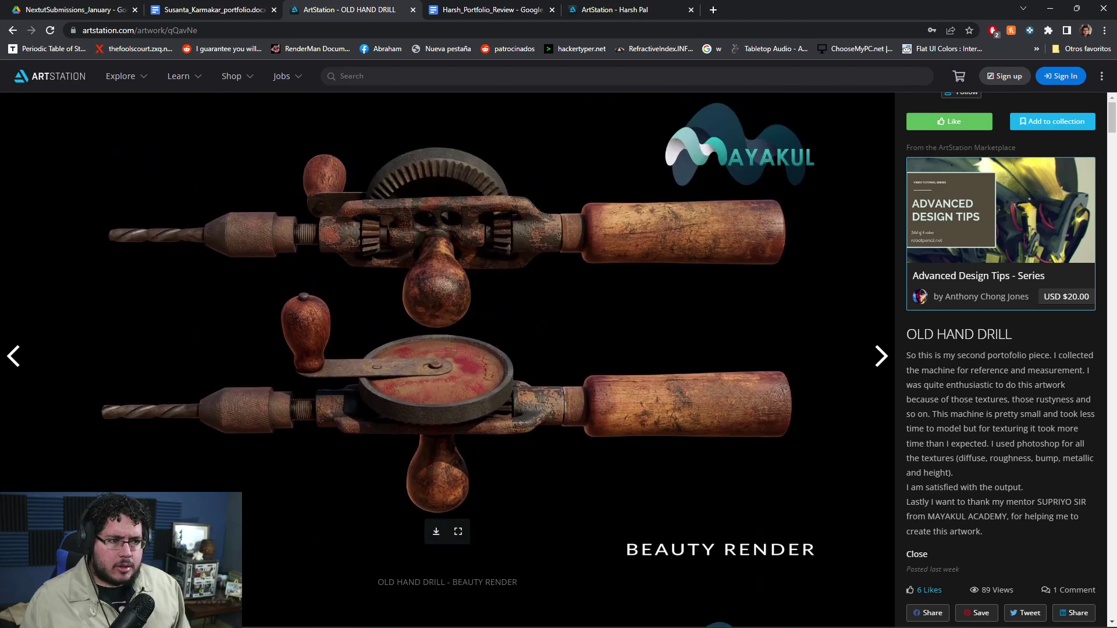
{"action": "scroll", "coordinate": [447, 349], "scroll_direction": "down", "scroll_amount": 1}
{"action": "scroll", "coordinate": [447, 349], "scroll_direction": "up", "scroll_amount": 1}
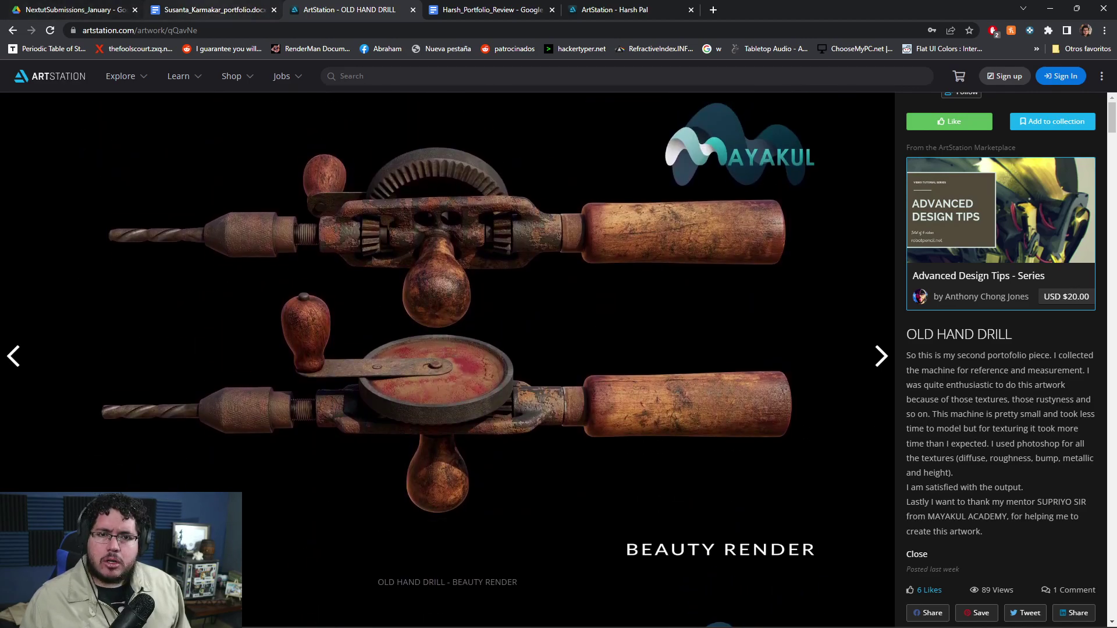
{"action": "scroll", "coordinate": [447, 349], "scroll_direction": "down", "scroll_amount": 9}
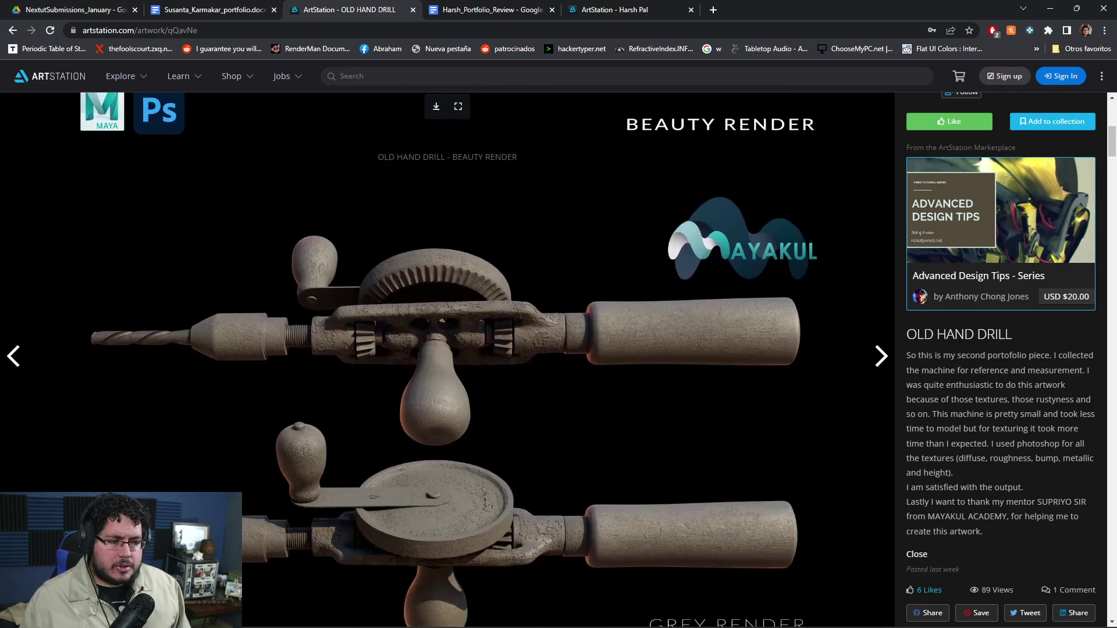
{"action": "scroll", "coordinate": [447, 349], "scroll_direction": "up", "scroll_amount": 1}
{"action": "scroll", "coordinate": [447, 349], "scroll_direction": "down", "scroll_amount": 2}
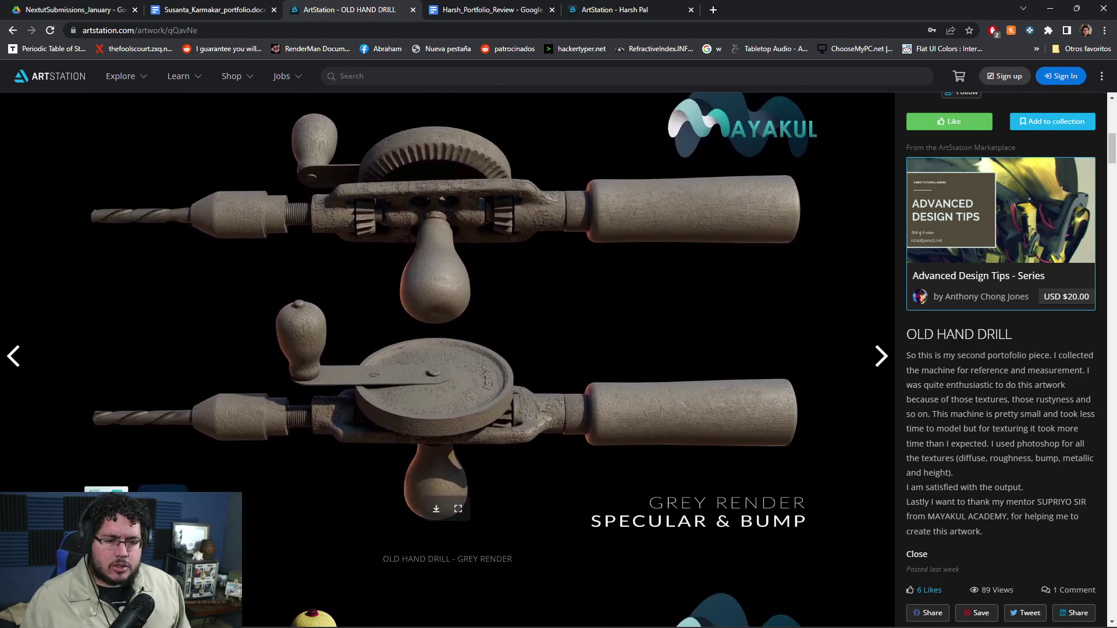
{"action": "scroll", "coordinate": [447, 349], "scroll_direction": "down", "scroll_amount": 2}
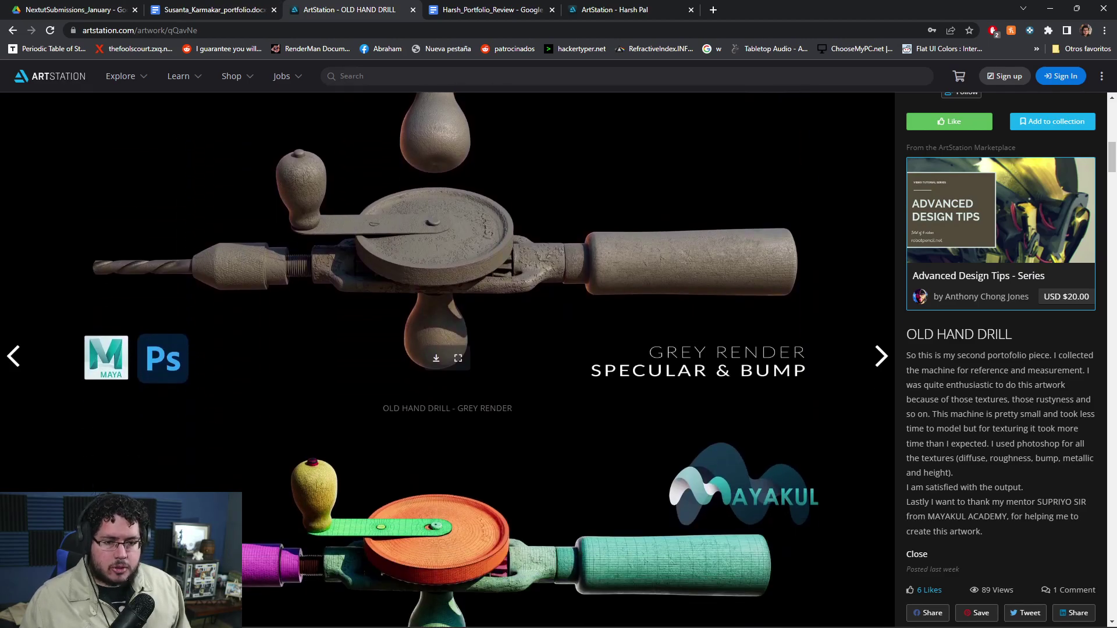
{"action": "scroll", "coordinate": [447, 349], "scroll_direction": "down", "scroll_amount": 10}
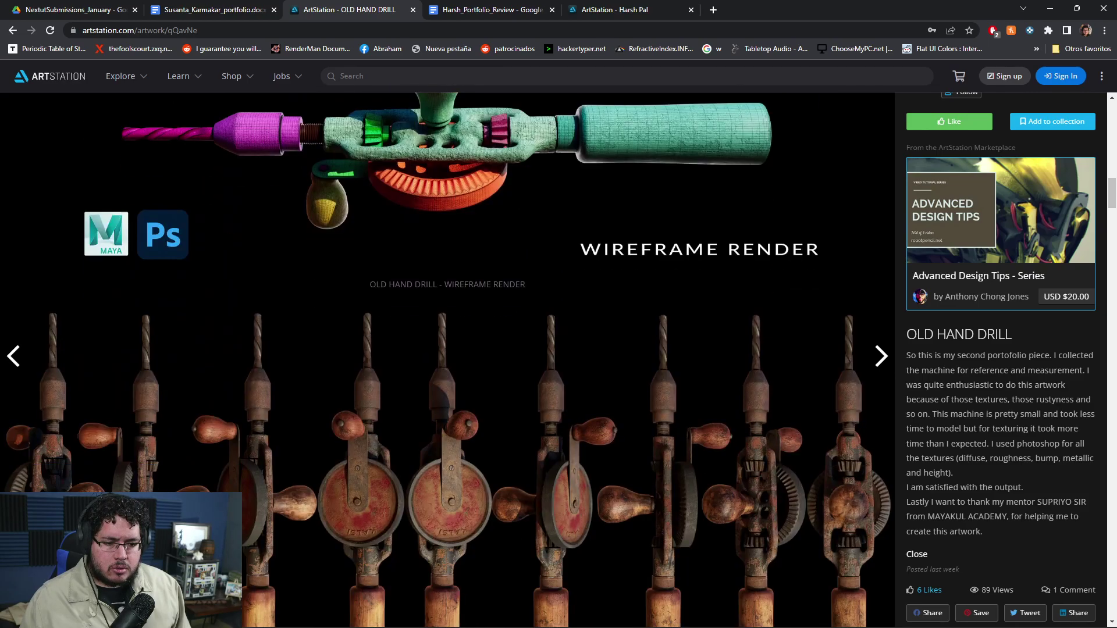
{"action": "scroll", "coordinate": [447, 349], "scroll_direction": "down", "scroll_amount": 8}
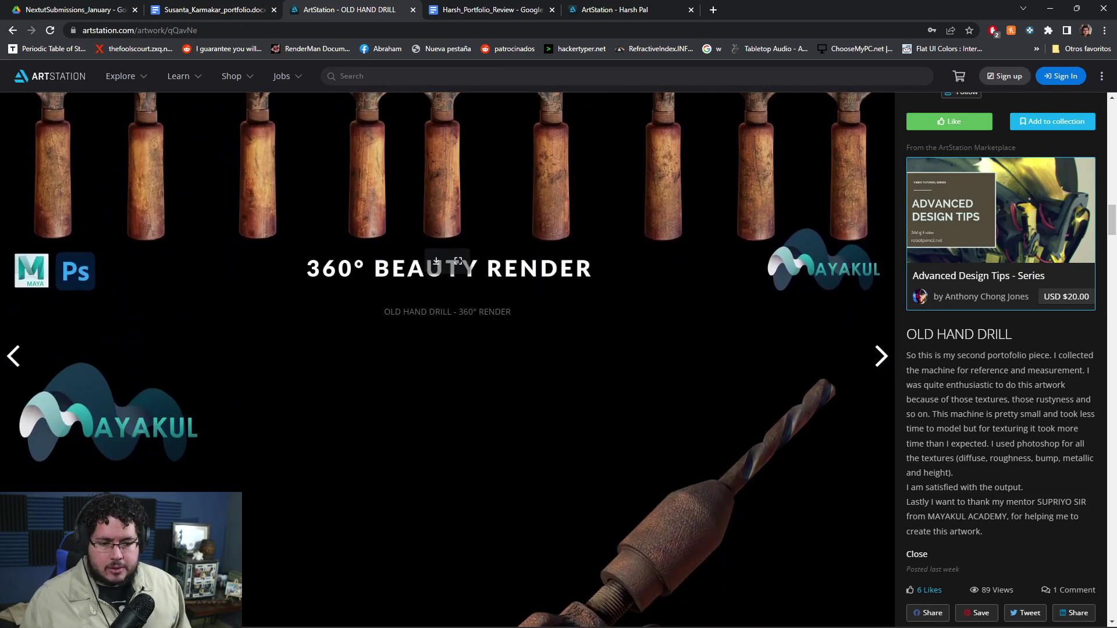
{"action": "scroll", "coordinate": [447, 349], "scroll_direction": "down", "scroll_amount": 5}
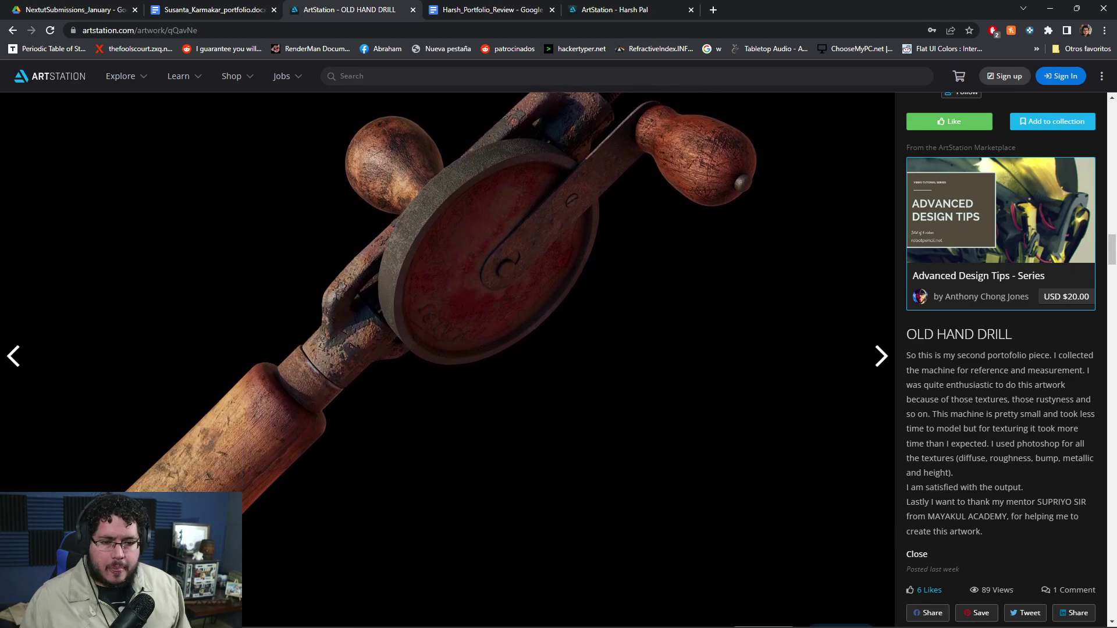
{"action": "scroll", "coordinate": [446, 350], "scroll_direction": "down", "scroll_amount": 8}
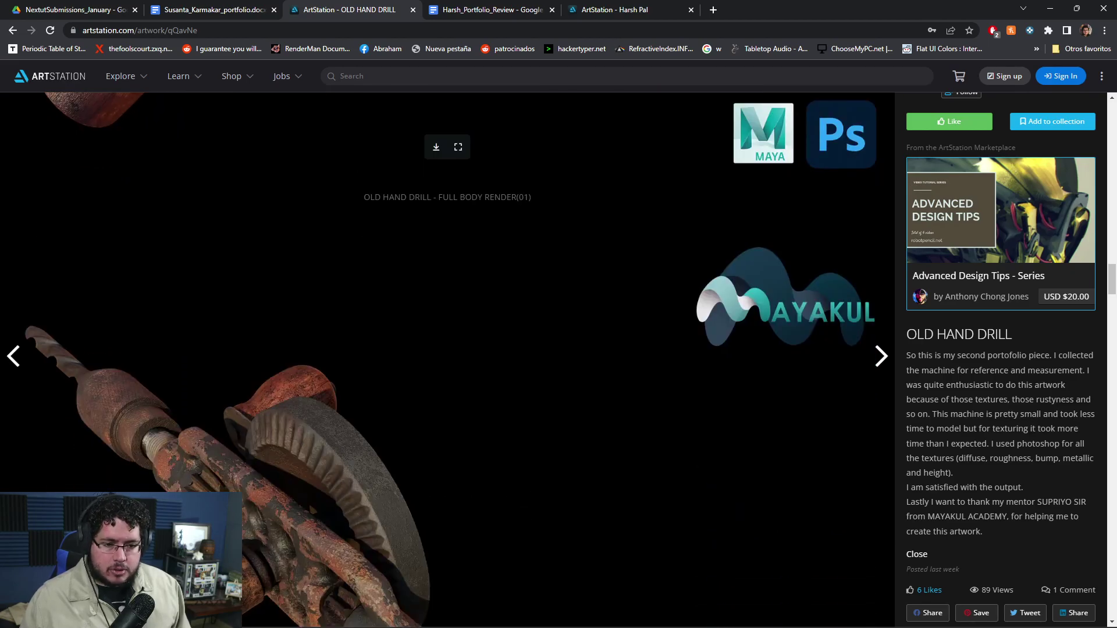
{"action": "scroll", "coordinate": [446, 348], "scroll_direction": "down", "scroll_amount": 5}
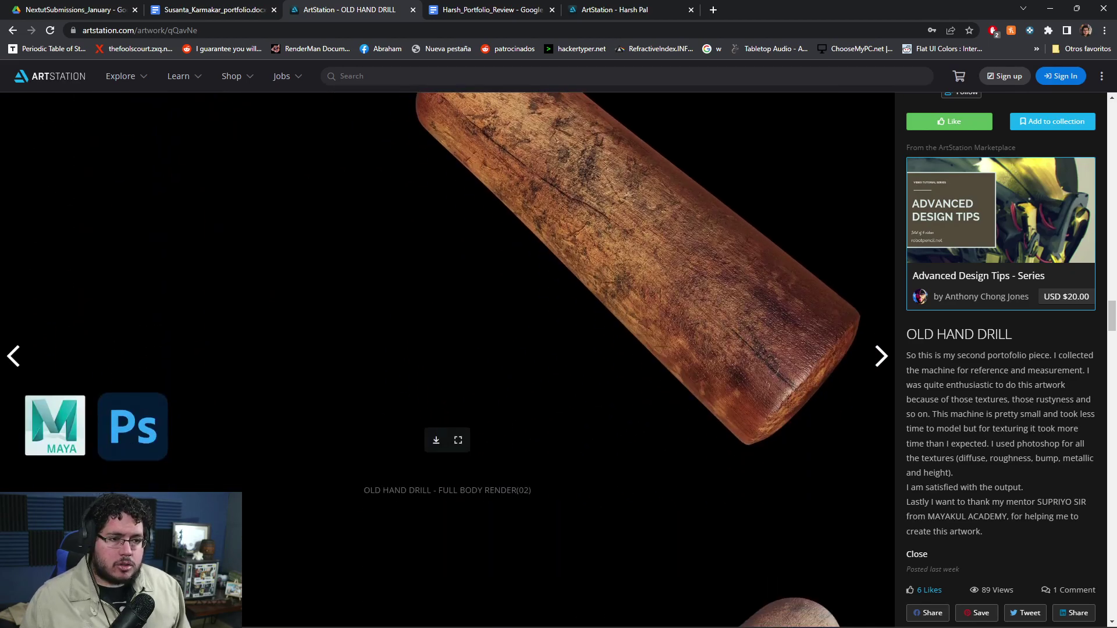
{"action": "scroll", "coordinate": [447, 349], "scroll_direction": "down", "scroll_amount": 8}
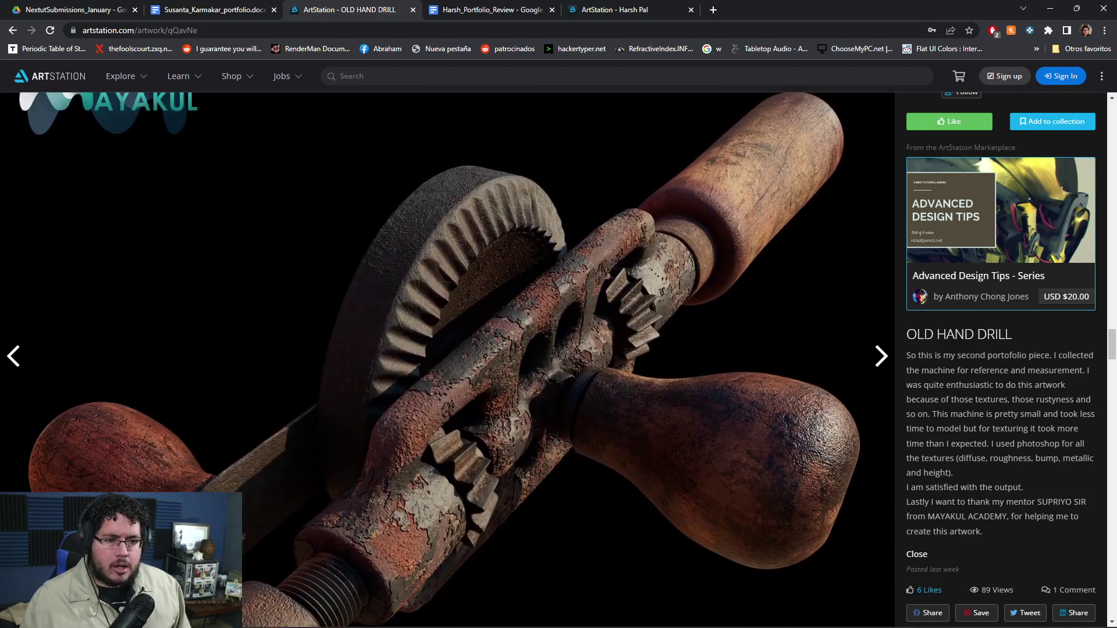
Review the remaining renders, scroll back up, and open the artist's profile page.
{"action": "scroll", "coordinate": [446, 350], "scroll_direction": "up", "scroll_amount": 6}
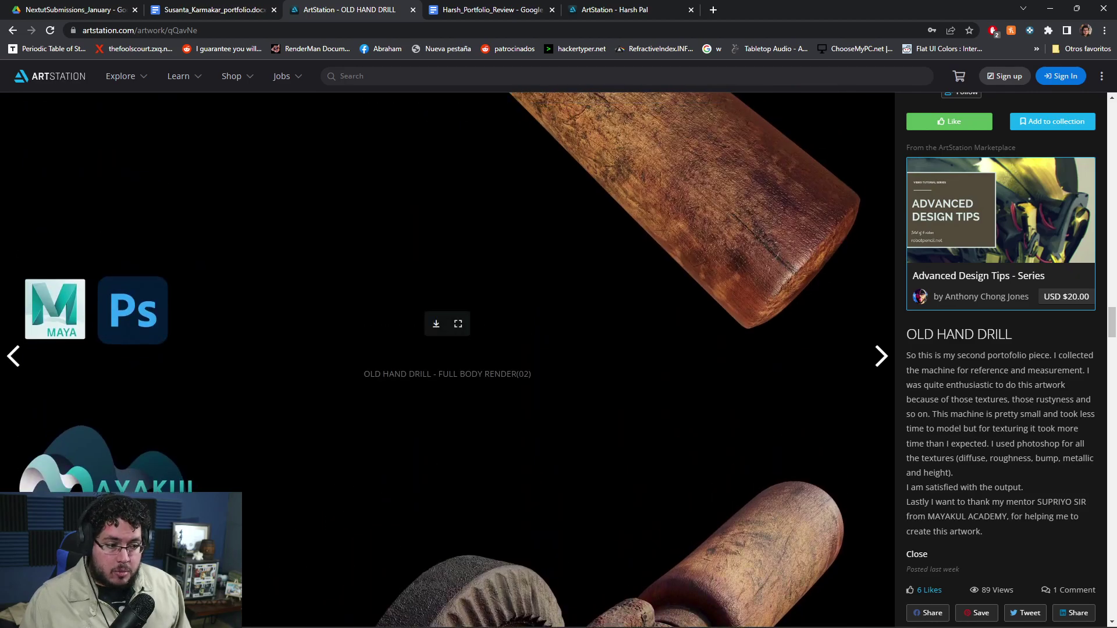
{"action": "scroll", "coordinate": [1001, 349], "scroll_direction": "down", "scroll_amount": 4}
{"action": "scroll", "coordinate": [447, 360], "scroll_direction": "down", "scroll_amount": 6}
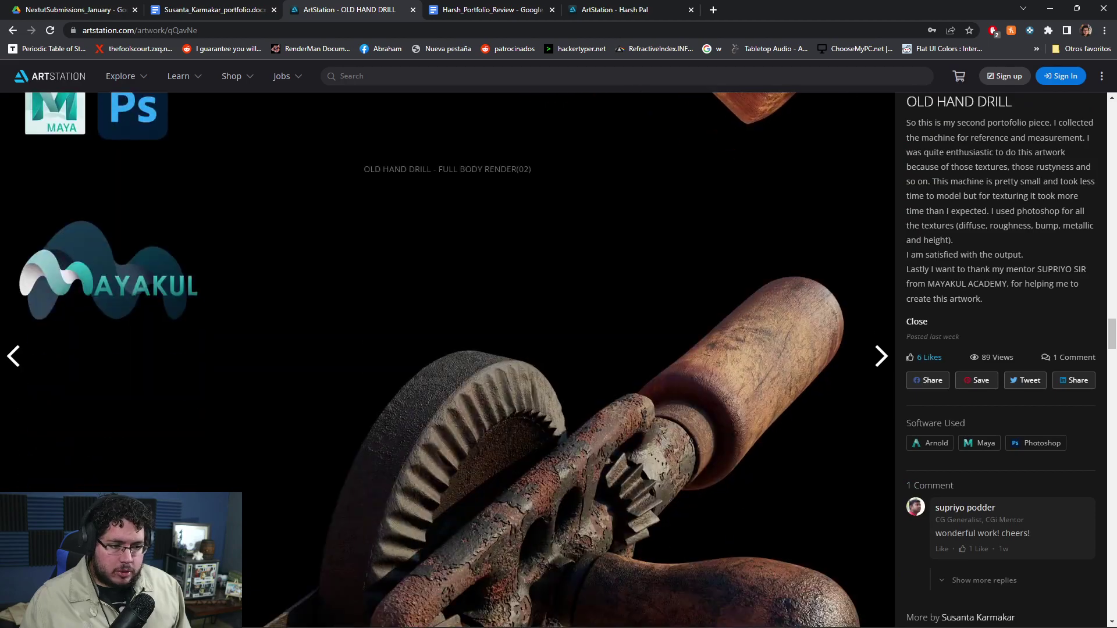
{"action": "scroll", "coordinate": [446, 361], "scroll_direction": "down", "scroll_amount": 1}
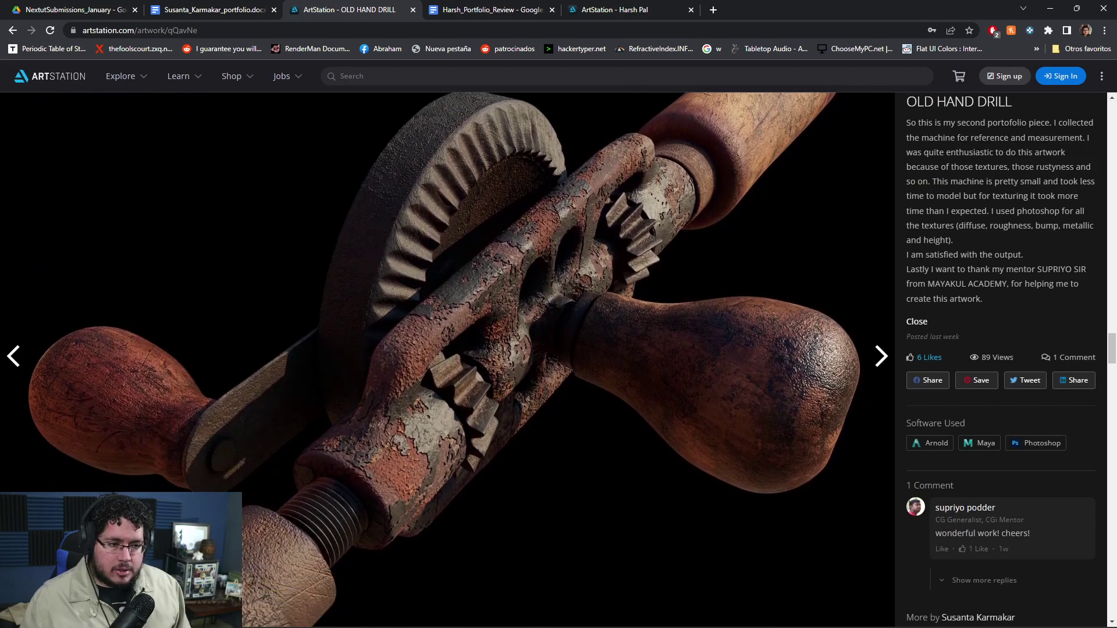
{"action": "scroll", "coordinate": [447, 360], "scroll_direction": "down", "scroll_amount": 10}
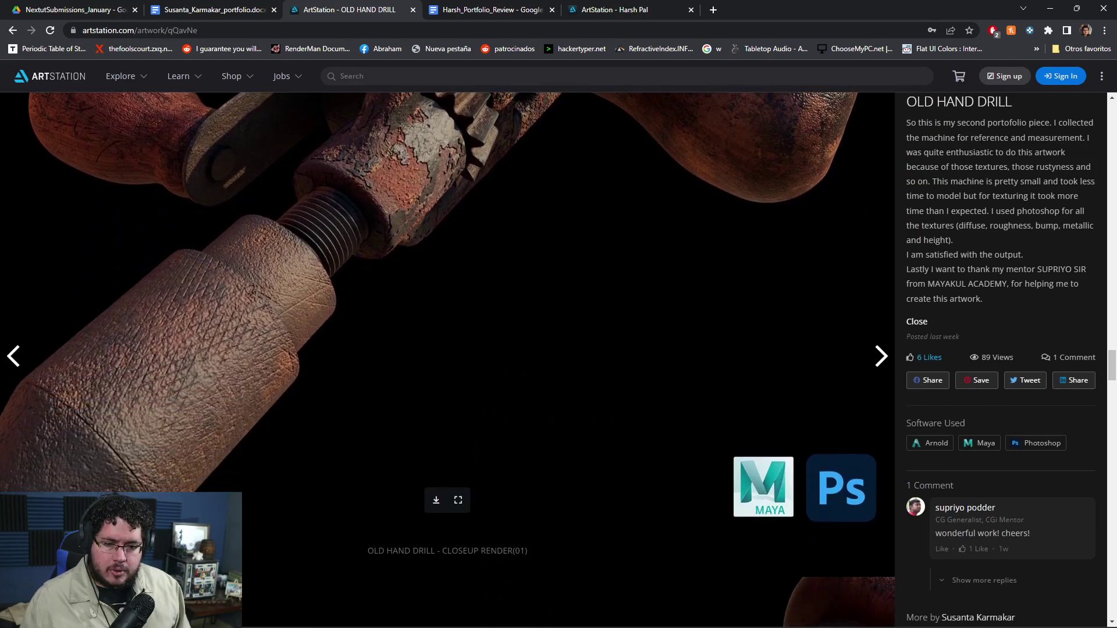
{"action": "scroll", "coordinate": [447, 361], "scroll_direction": "down", "scroll_amount": 15}
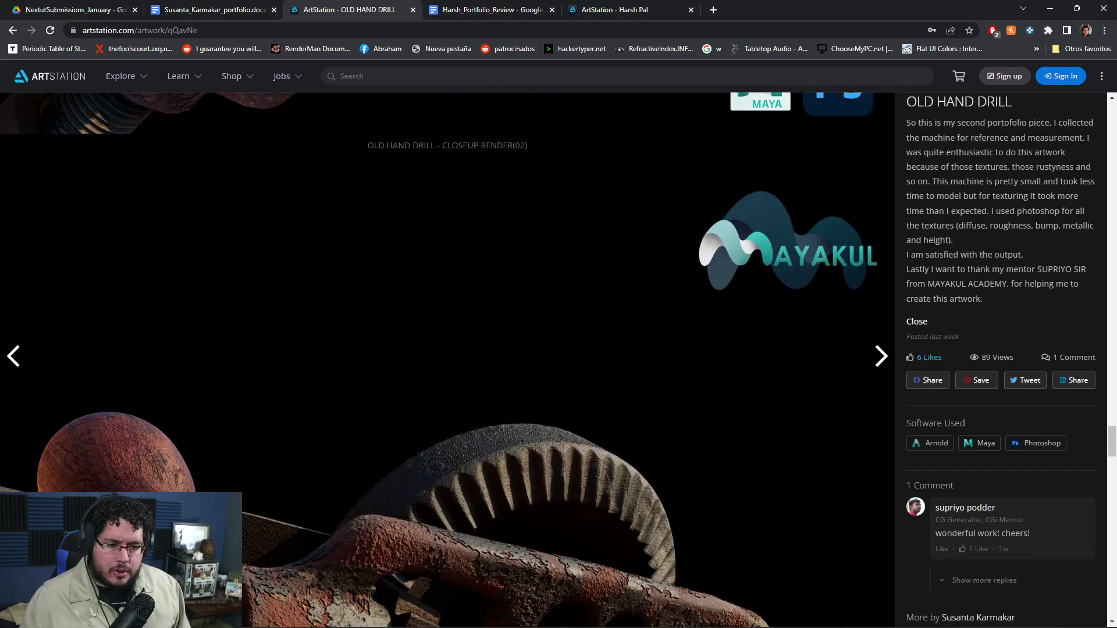
{"action": "scroll", "coordinate": [447, 360], "scroll_direction": "down", "scroll_amount": 15}
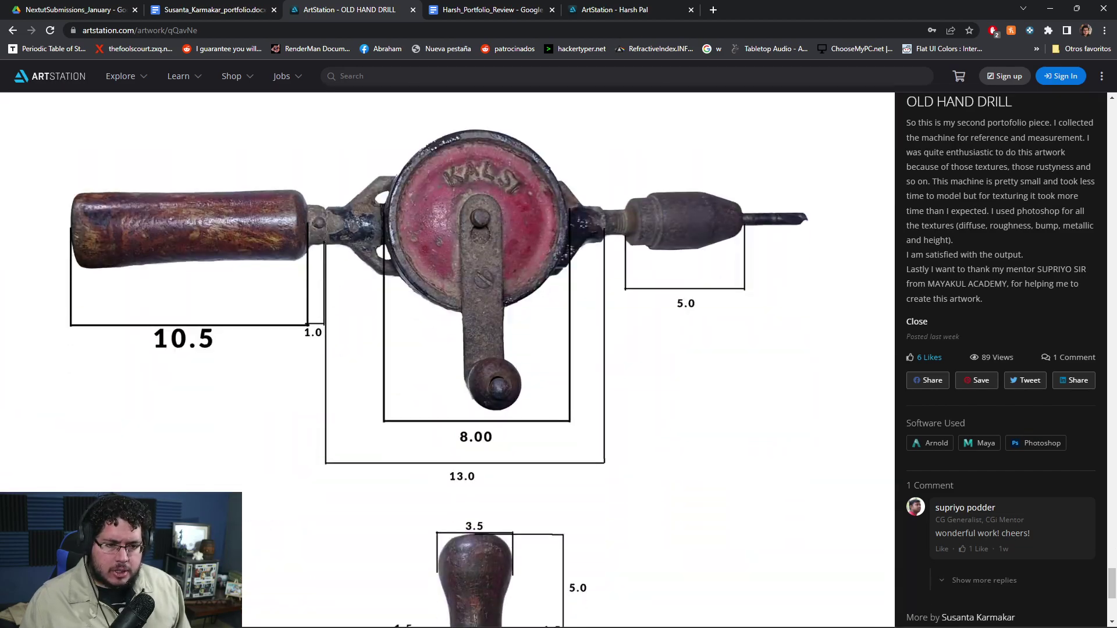
{"action": "scroll", "coordinate": [447, 360], "scroll_direction": "down", "scroll_amount": 1}
{"action": "scroll", "coordinate": [446, 360], "scroll_direction": "up", "scroll_amount": 10}
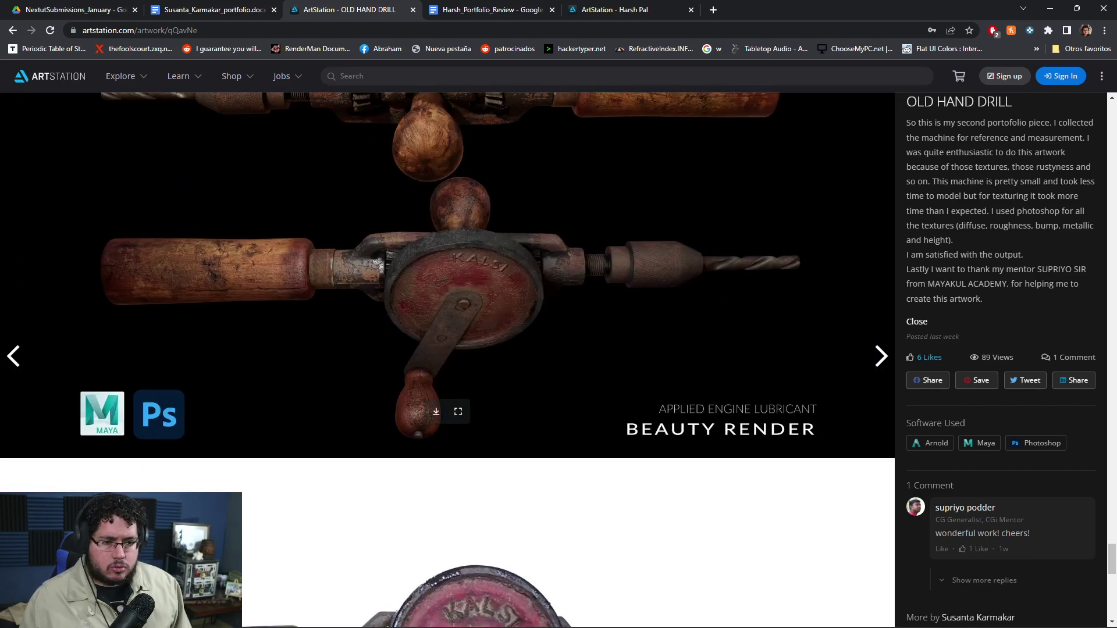
{"action": "scroll", "coordinate": [447, 361], "scroll_direction": "up", "scroll_amount": 2}
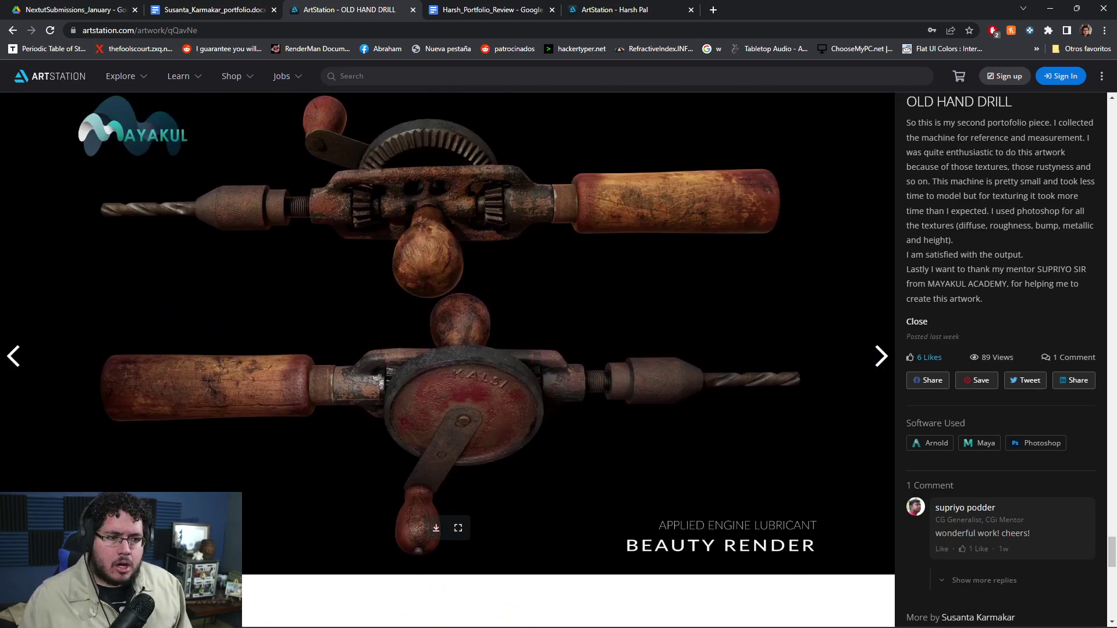
{"action": "scroll", "coordinate": [446, 360], "scroll_direction": "up", "scroll_amount": 15}
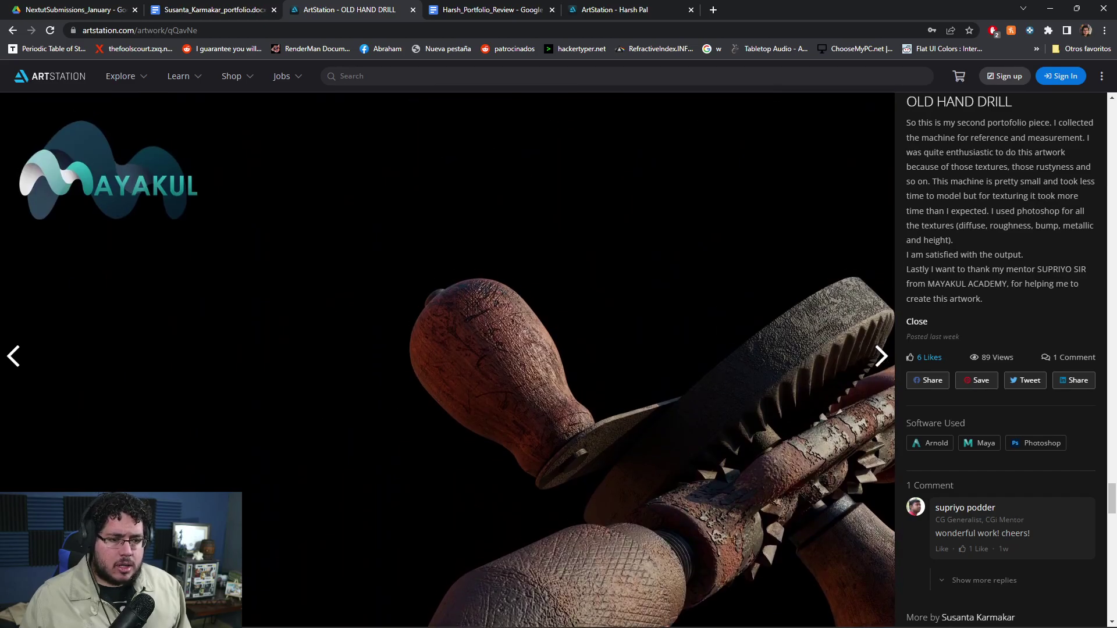
{"action": "scroll", "coordinate": [447, 361], "scroll_direction": "up", "scroll_amount": 10}
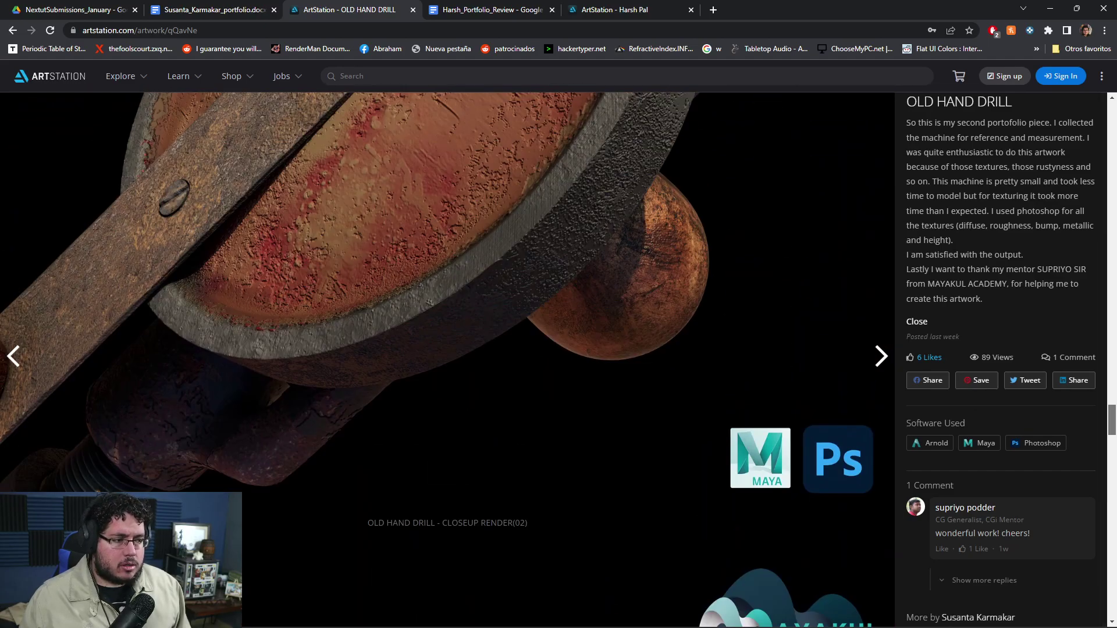
{"action": "scroll", "coordinate": [447, 360], "scroll_direction": "up", "scroll_amount": 10}
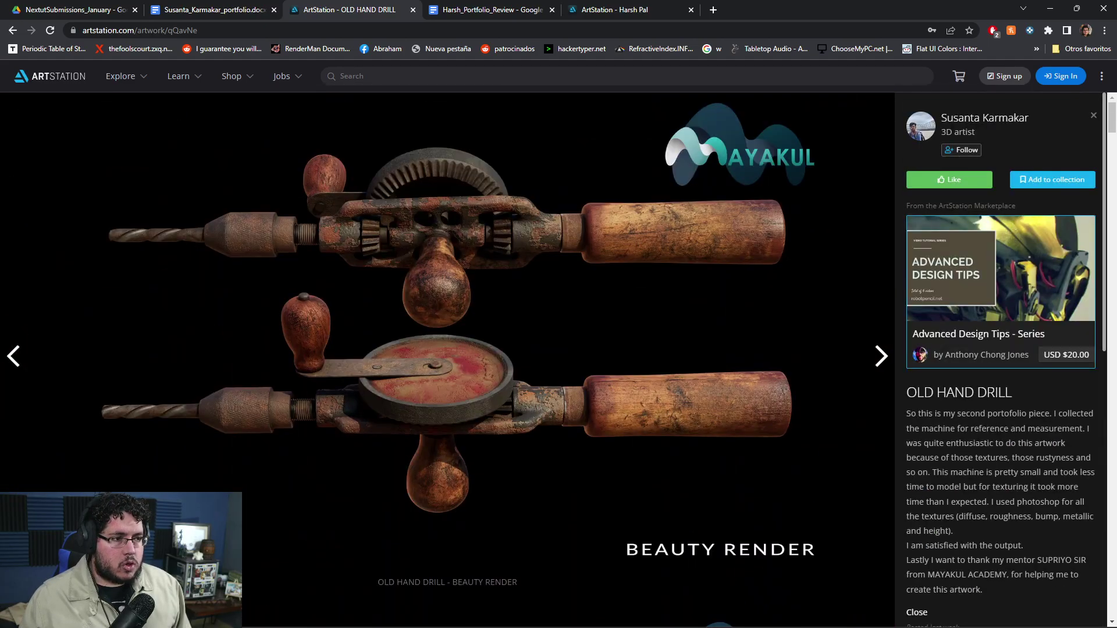
{"action": "left_click", "coordinate": [984, 118]}
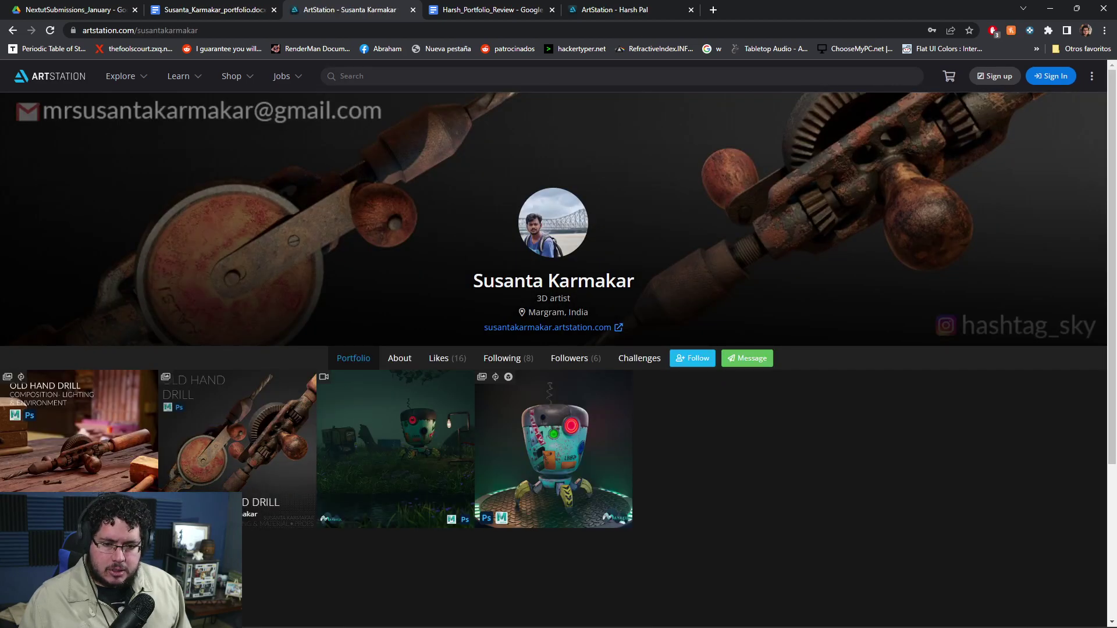
Open OLD HAND DRILL COMPOSITON, scroll through its renders, and go to the artist's profile.
{"action": "left_click", "coordinate": [79, 430]}
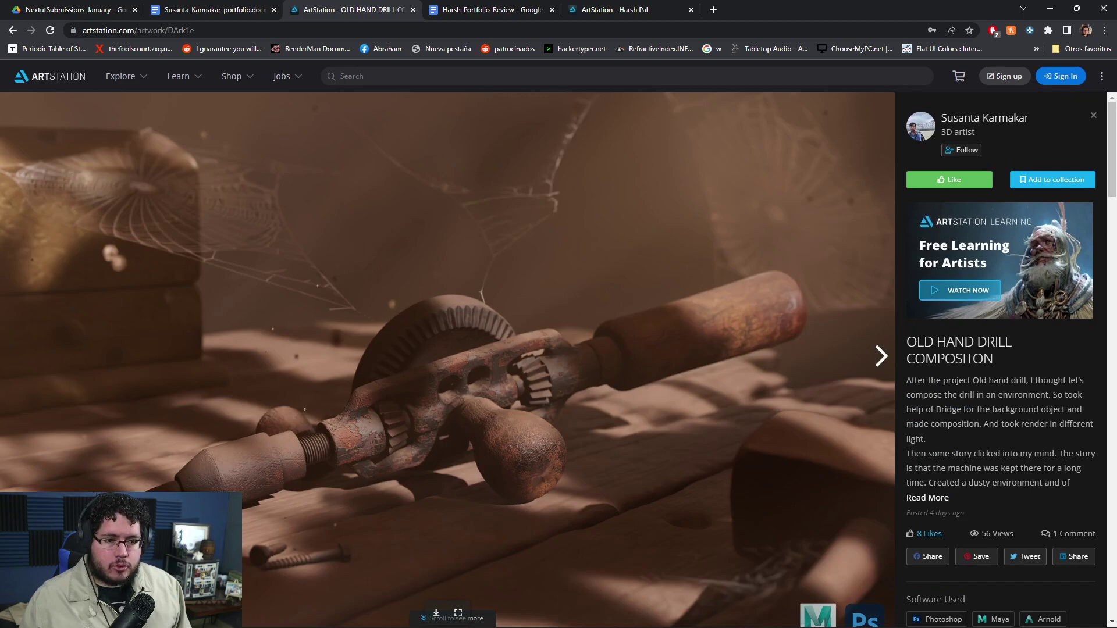
{"action": "scroll", "coordinate": [447, 361], "scroll_direction": "down", "scroll_amount": 1}
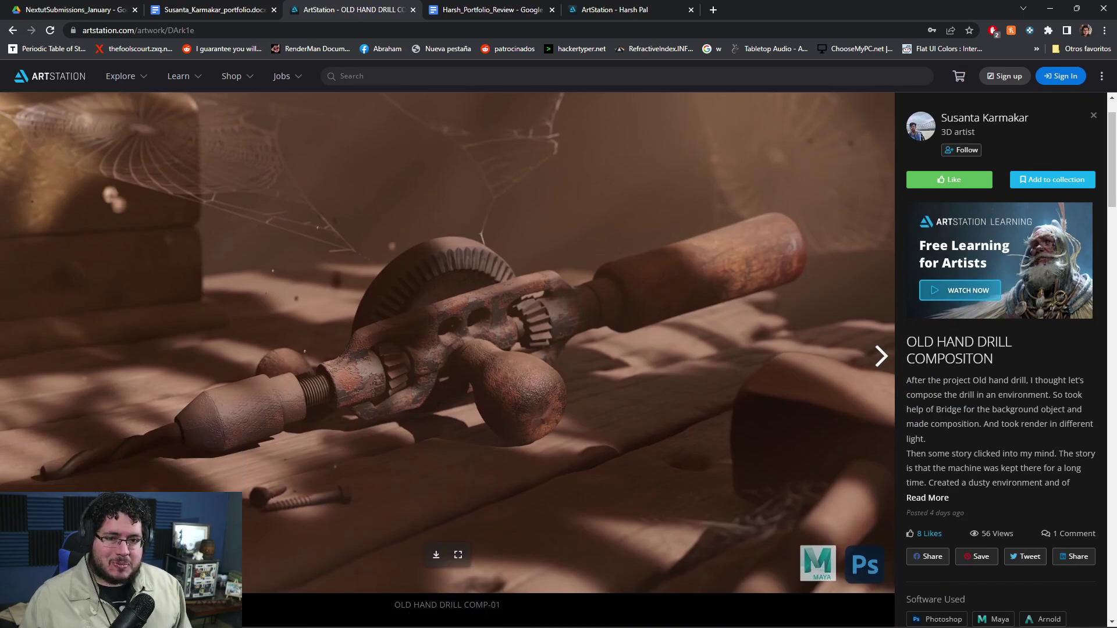
{"action": "scroll", "coordinate": [447, 361], "scroll_direction": "down", "scroll_amount": 15}
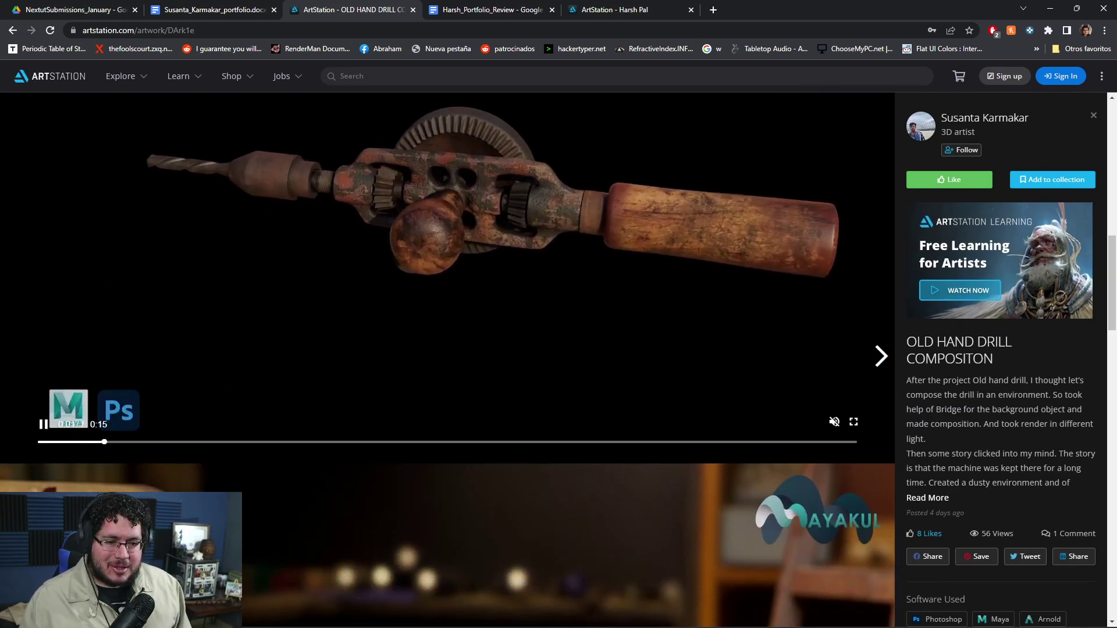
{"action": "scroll", "coordinate": [447, 360], "scroll_direction": "down", "scroll_amount": 5}
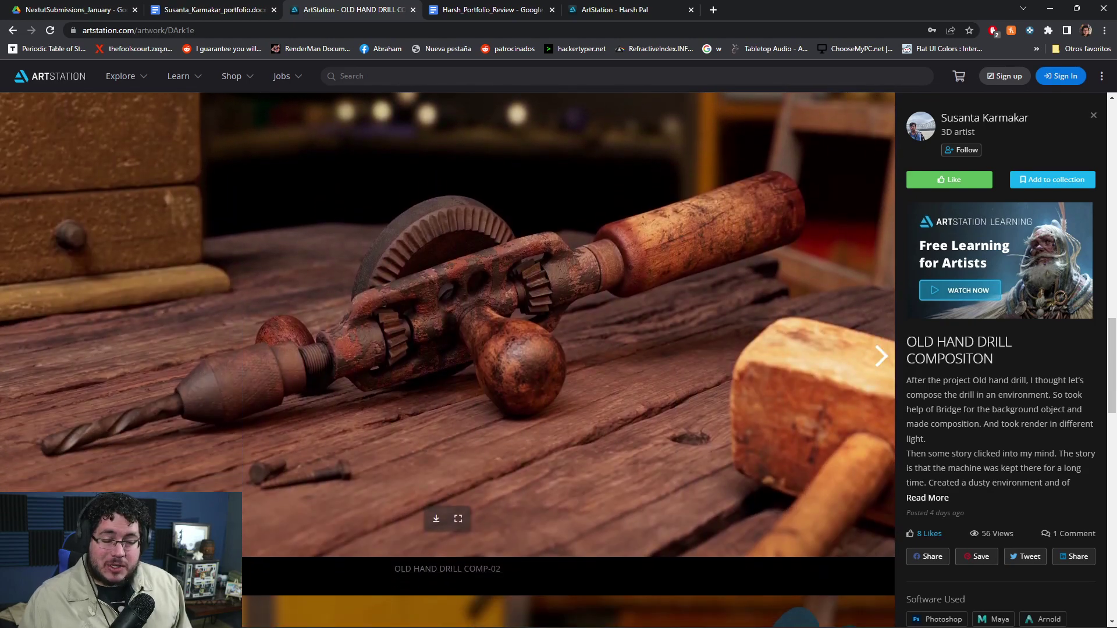
{"action": "scroll", "coordinate": [446, 360], "scroll_direction": "up", "scroll_amount": 1}
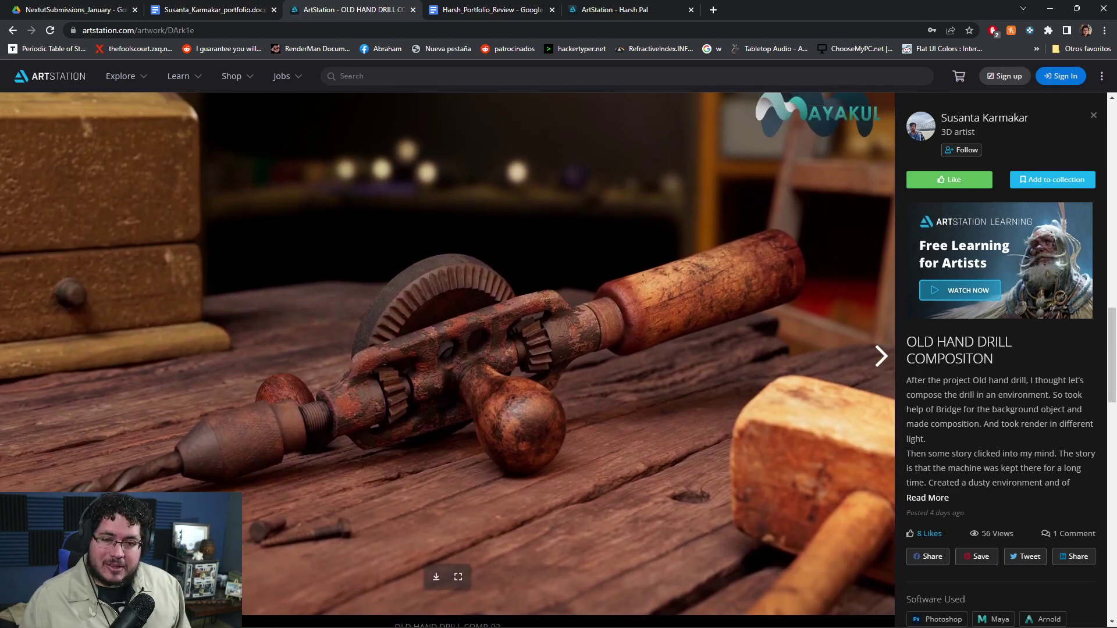
{"action": "scroll", "coordinate": [446, 360], "scroll_direction": "up", "scroll_amount": 5}
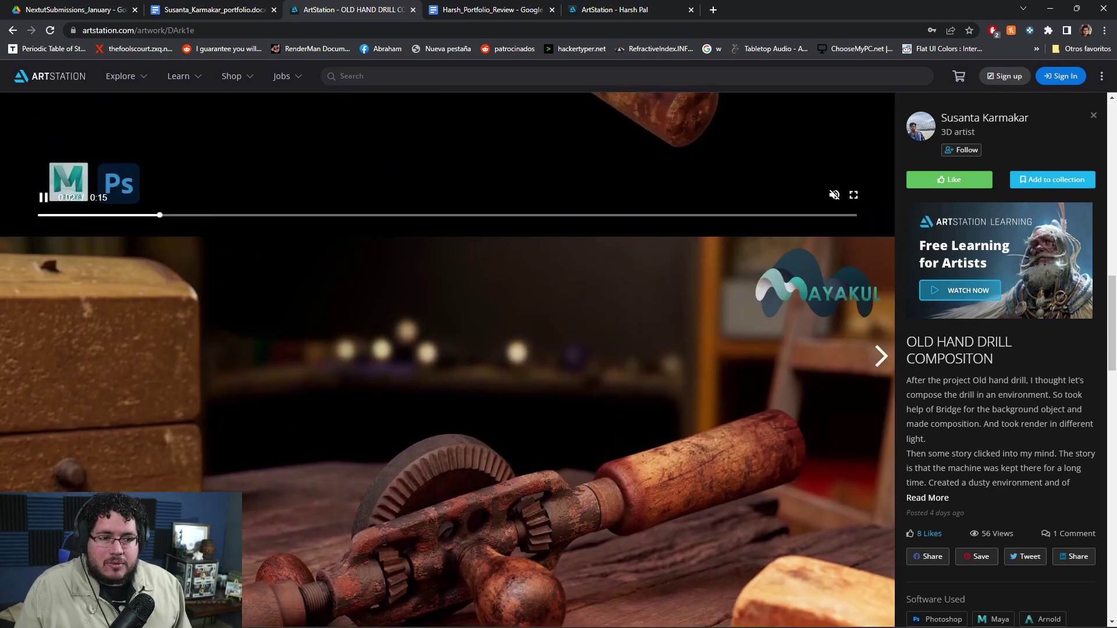
{"action": "scroll", "coordinate": [447, 360], "scroll_direction": "up", "scroll_amount": 6}
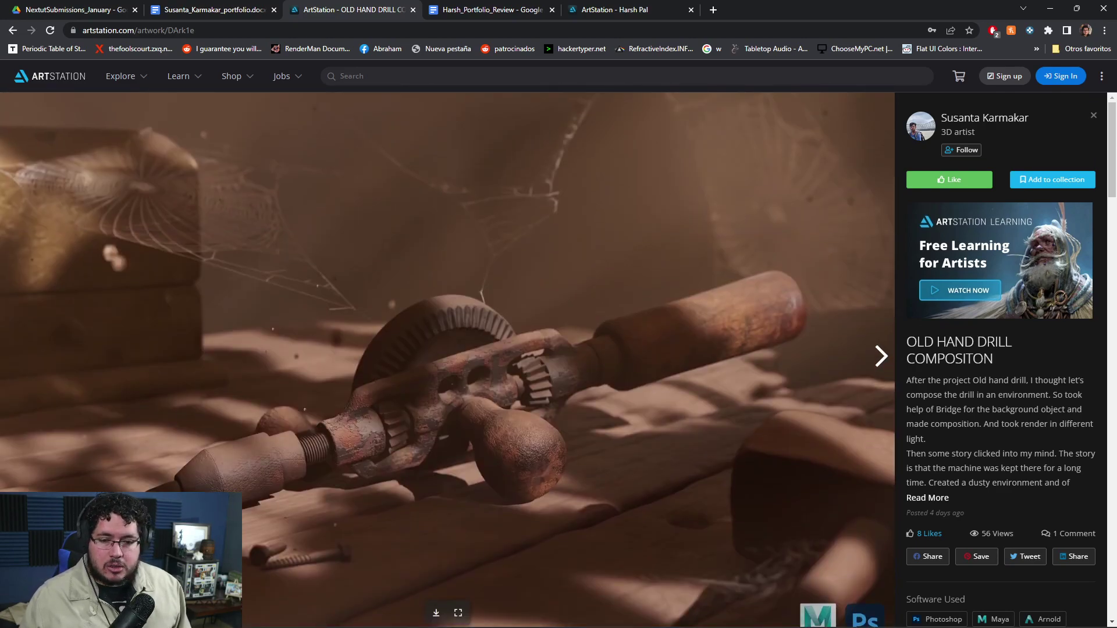
{"action": "scroll", "coordinate": [447, 360], "scroll_direction": "down", "scroll_amount": 18}
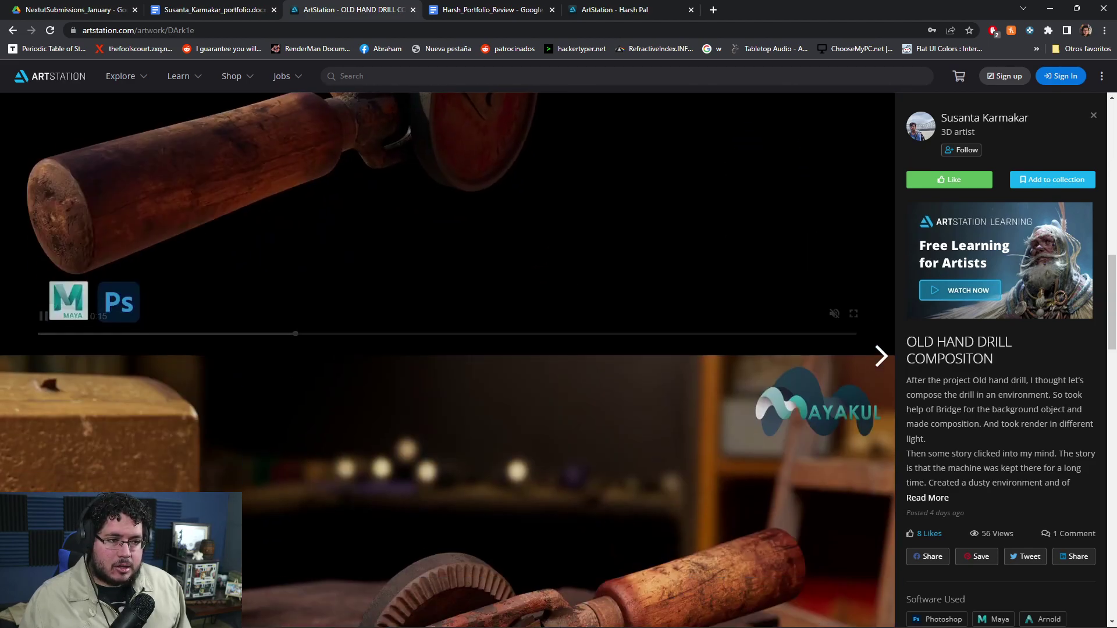
{"action": "scroll", "coordinate": [447, 361], "scroll_direction": "down", "scroll_amount": 10}
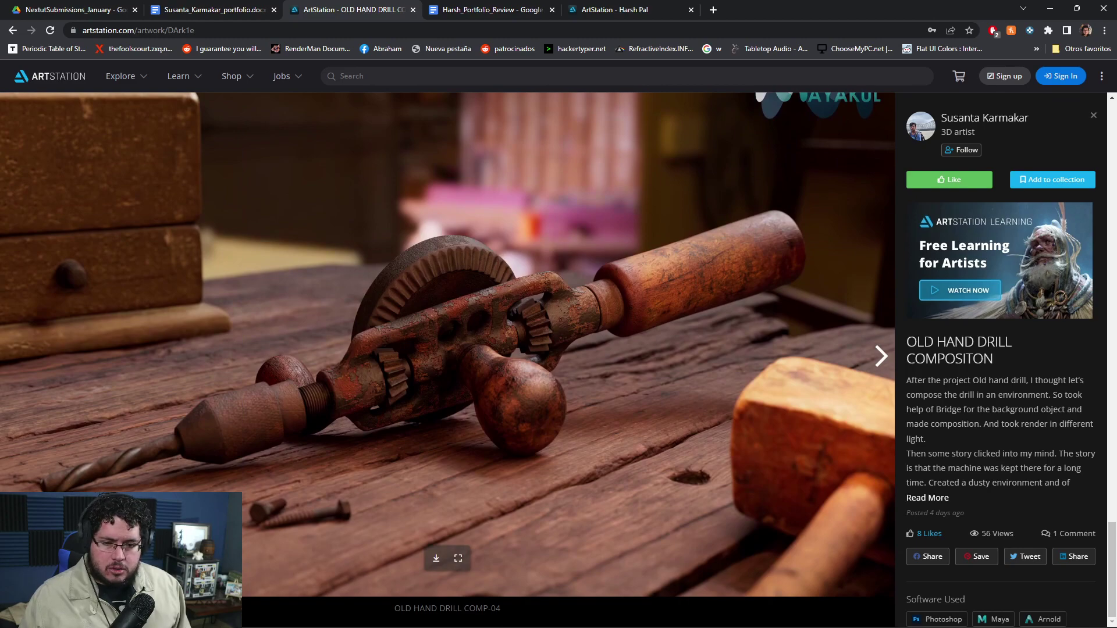
{"action": "left_click", "coordinate": [984, 118]}
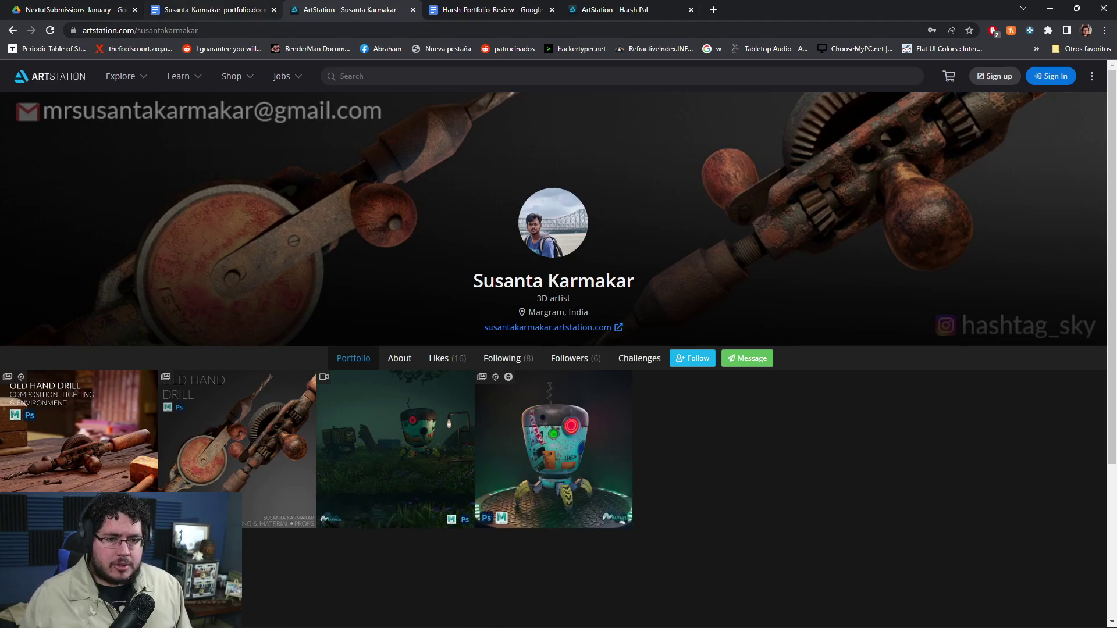
Close the reviewed ArtStation and document tabs, then open Portfolio Review - Kasneg.txt.
{"action": "left_click", "coordinate": [413, 10]}
{"action": "left_click", "coordinate": [412, 9]}
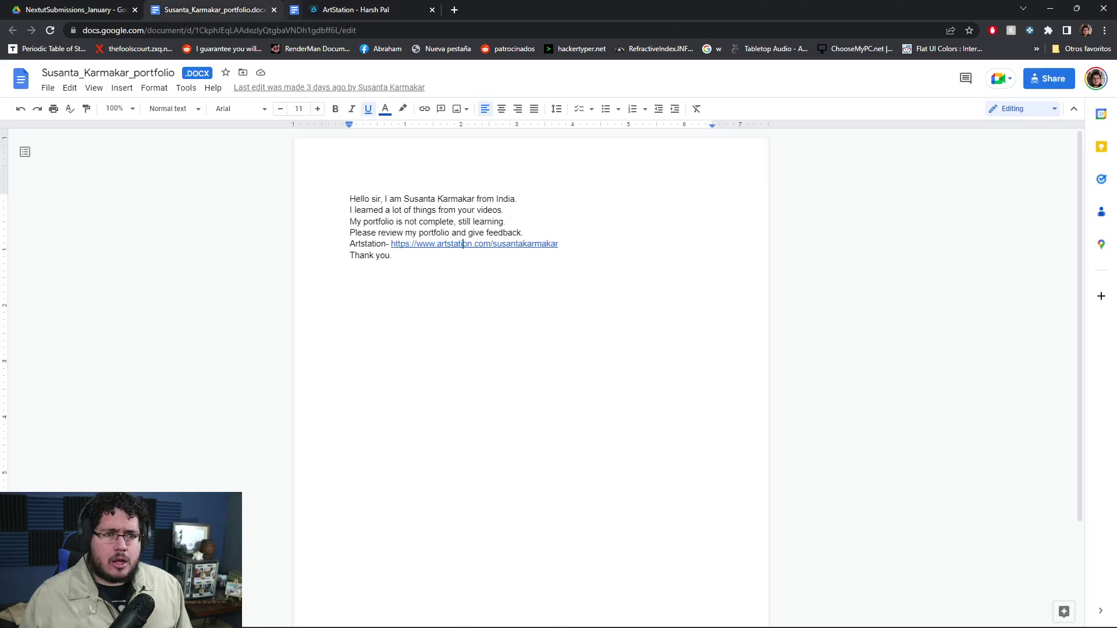
{"action": "left_click", "coordinate": [412, 9]}
{"action": "left_click", "coordinate": [274, 10]}
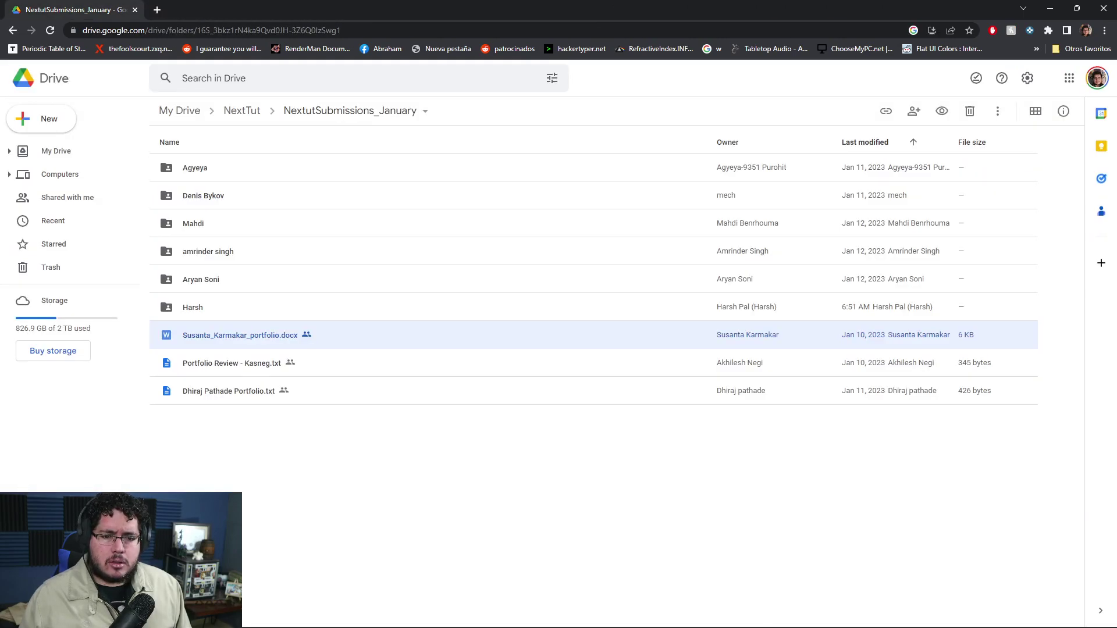
{"action": "double_click", "coordinate": [232, 364]}
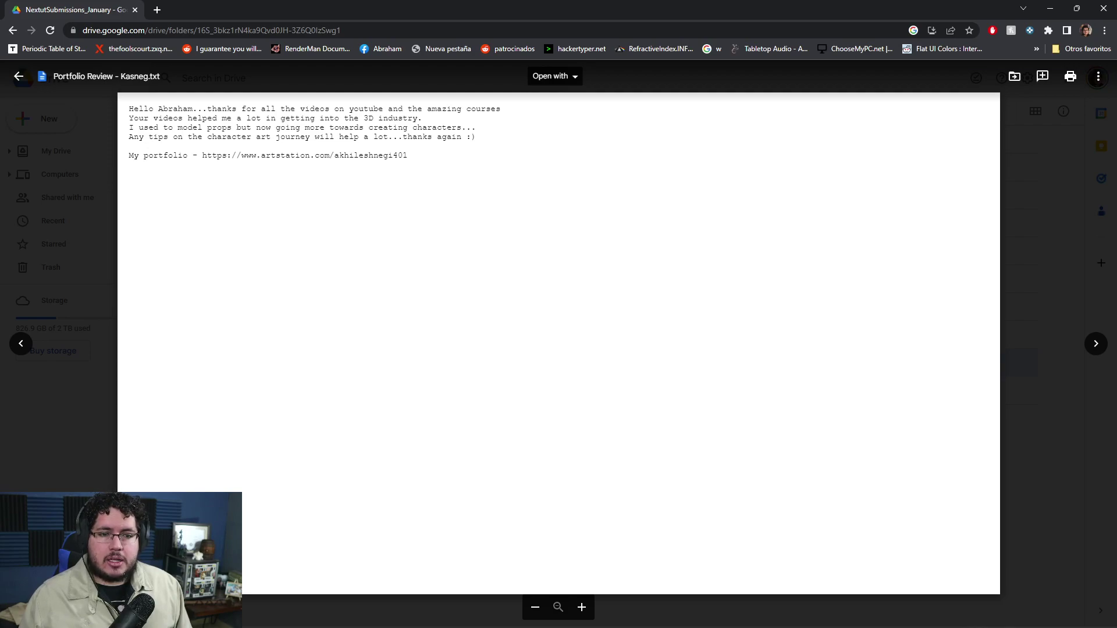
Copy the portfolio link from the text file and load it in a new tab.
{"action": "left_click_drag", "start_coordinate": [409, 155], "coordinate": [203, 155]}
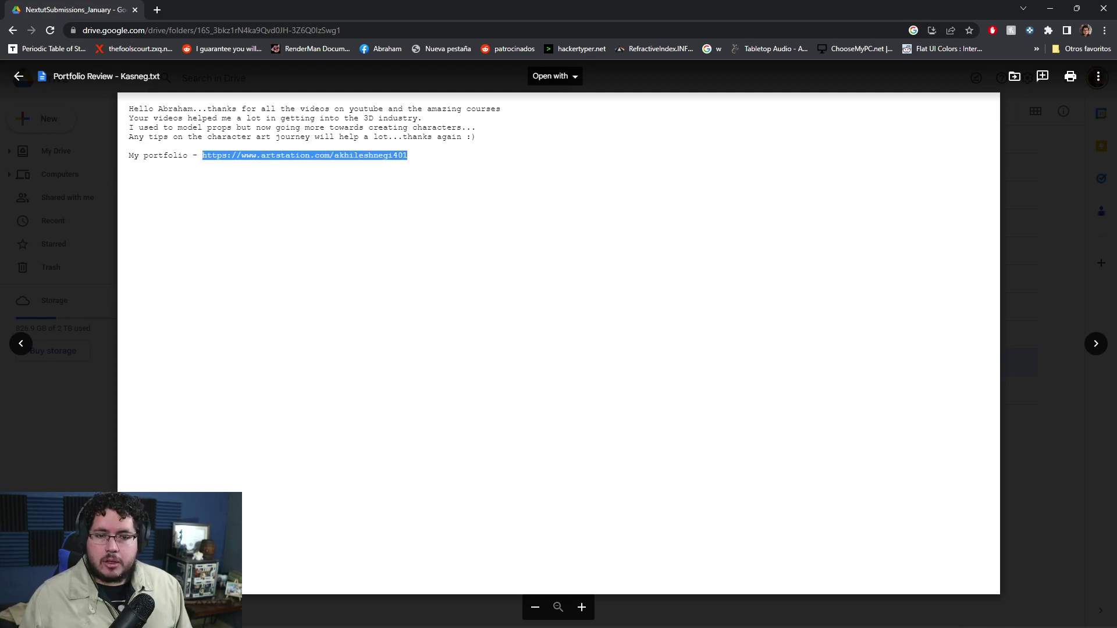
{"action": "key", "text": "ctrl+c"}
{"action": "left_click", "coordinate": [156, 10]}
{"action": "key", "text": "ctrl+v"}
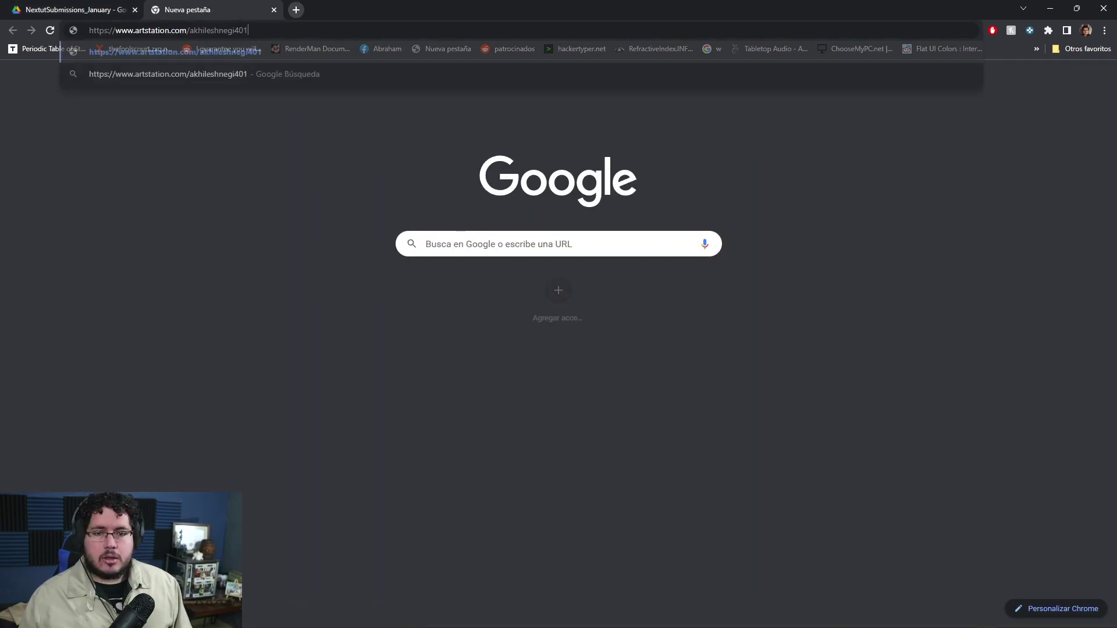
{"action": "key", "text": "Return"}
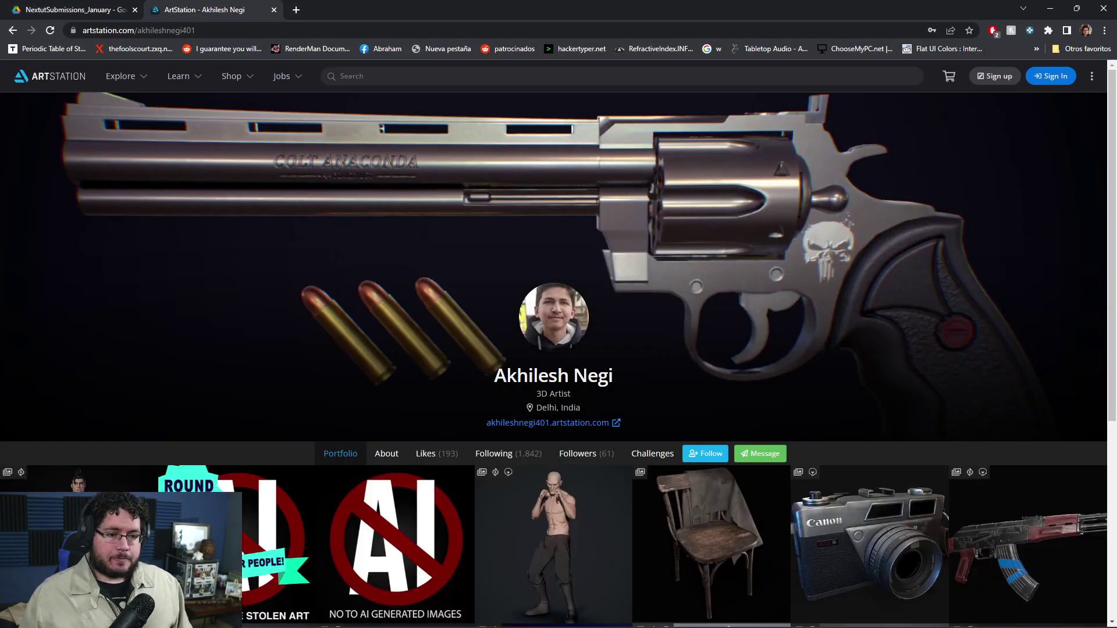
Scroll the profile's portfolio grid and open the Thin Warrior artwork.
{"action": "scroll", "coordinate": [559, 360], "scroll_direction": "down", "scroll_amount": 2}
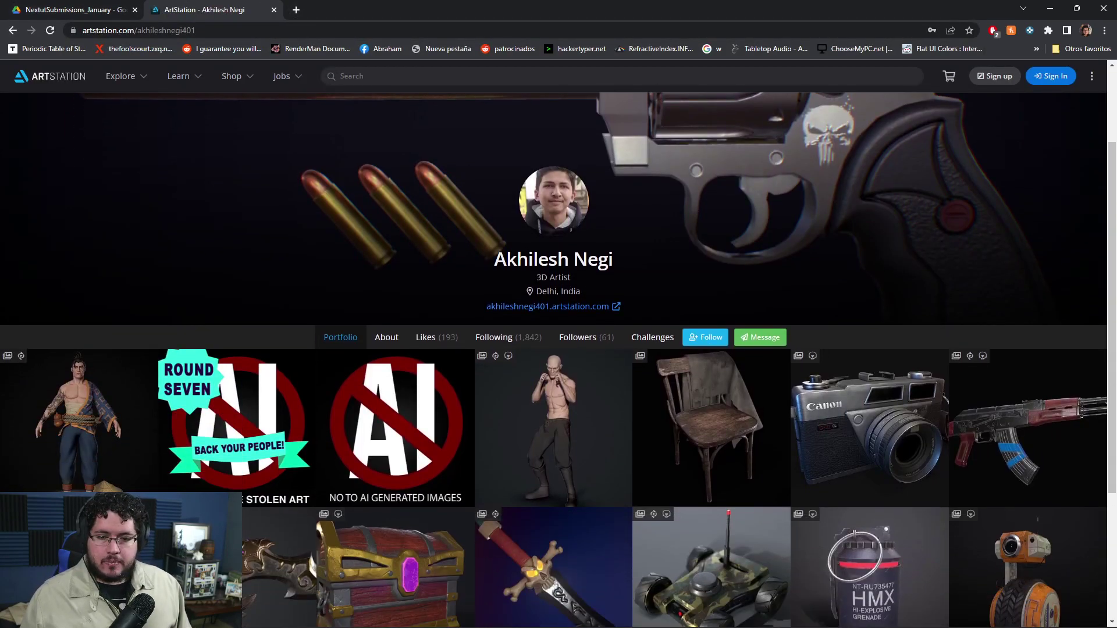
{"action": "scroll", "coordinate": [558, 360], "scroll_direction": "down", "scroll_amount": 3}
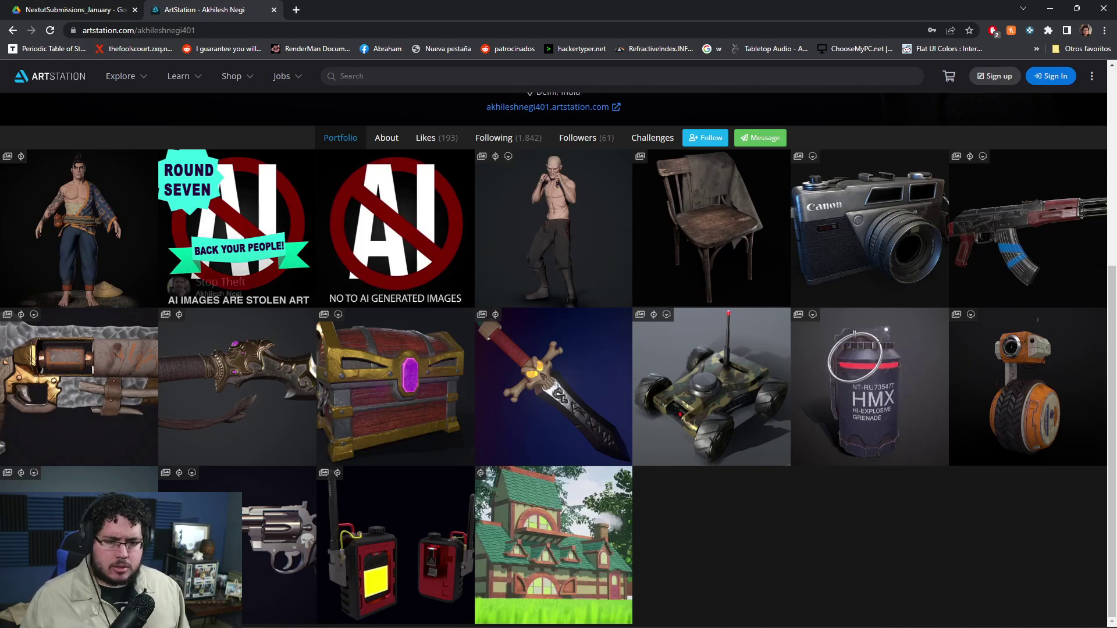
{"action": "left_click", "coordinate": [553, 228]}
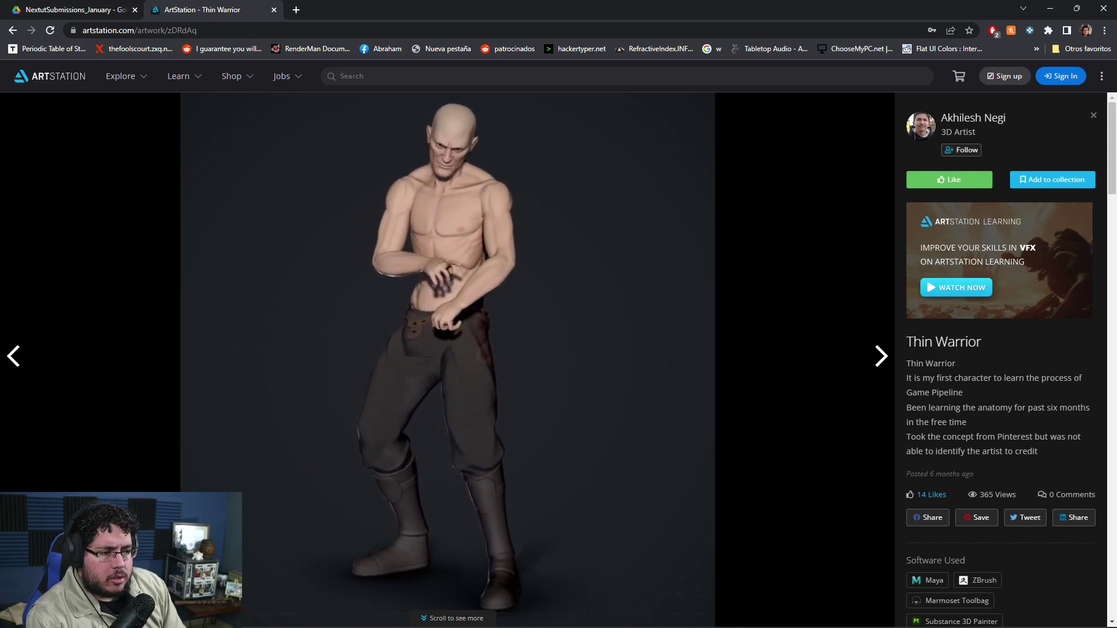
Scroll through Thin Warrior's textured and wireframe full-body renders, then return to the artist's profile.
{"action": "scroll", "coordinate": [1001, 349], "scroll_direction": "down", "scroll_amount": 2}
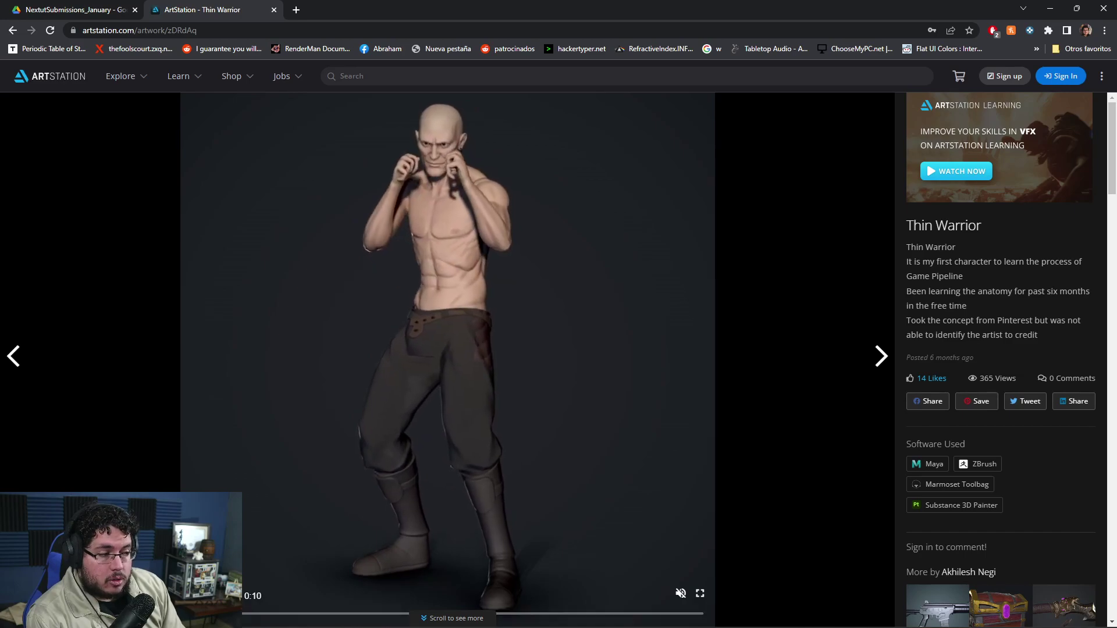
{"action": "scroll", "coordinate": [447, 360], "scroll_direction": "down", "scroll_amount": 10}
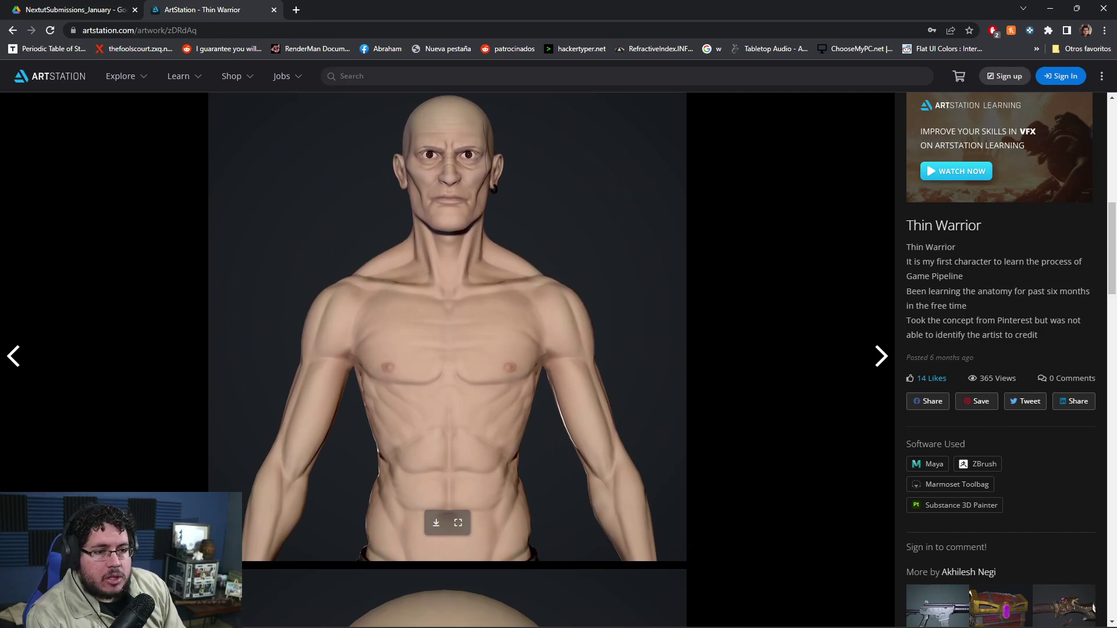
{"action": "scroll", "coordinate": [447, 361], "scroll_direction": "down", "scroll_amount": 7}
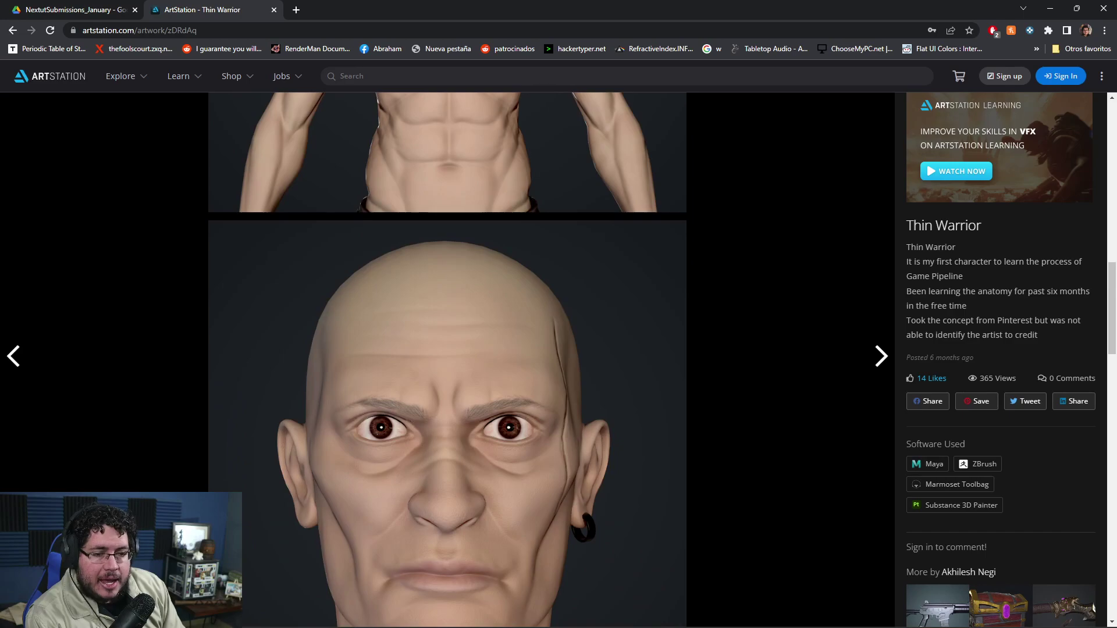
{"action": "scroll", "coordinate": [448, 360], "scroll_direction": "down", "scroll_amount": 8}
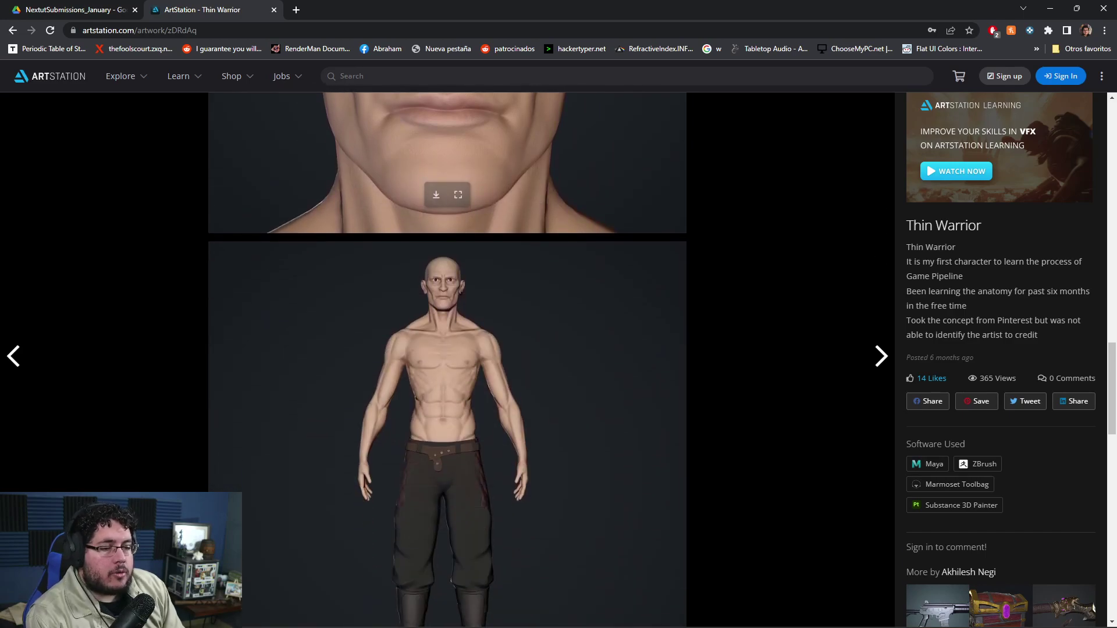
{"action": "scroll", "coordinate": [448, 360], "scroll_direction": "down", "scroll_amount": 10}
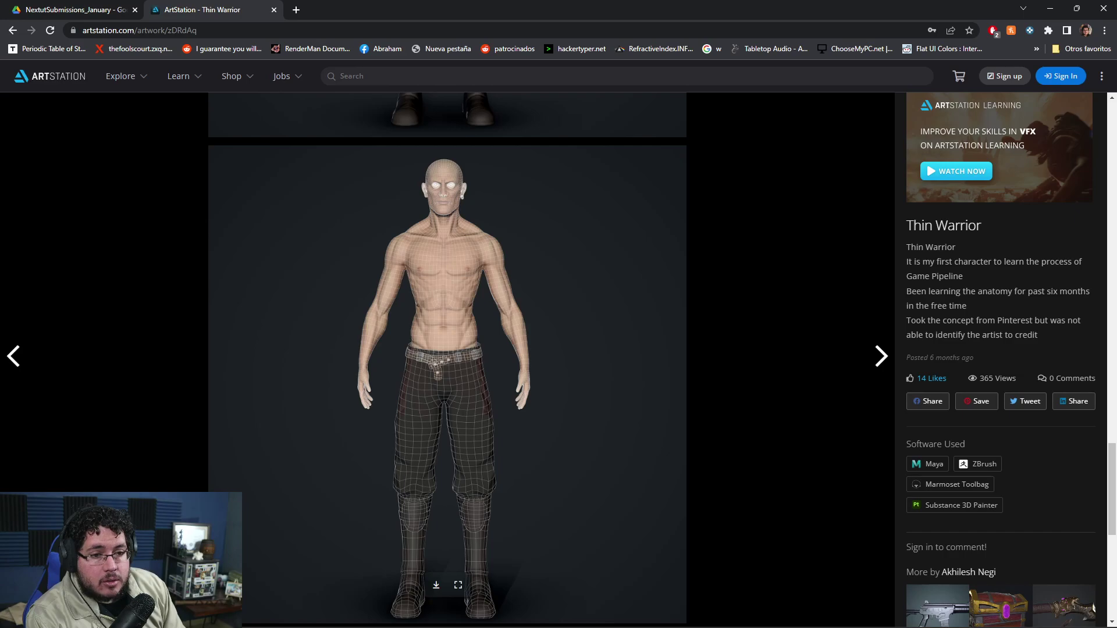
{"action": "scroll", "coordinate": [448, 361], "scroll_direction": "up", "scroll_amount": 3}
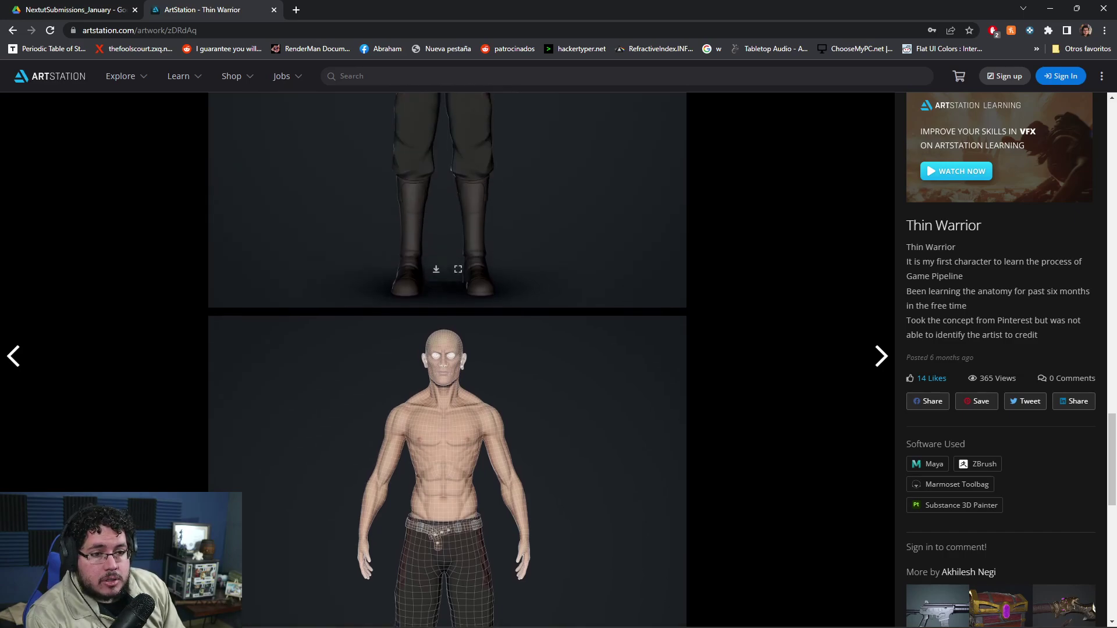
{"action": "scroll", "coordinate": [448, 360], "scroll_direction": "down", "scroll_amount": 9}
{"action": "scroll", "coordinate": [447, 360], "scroll_direction": "up", "scroll_amount": 12}
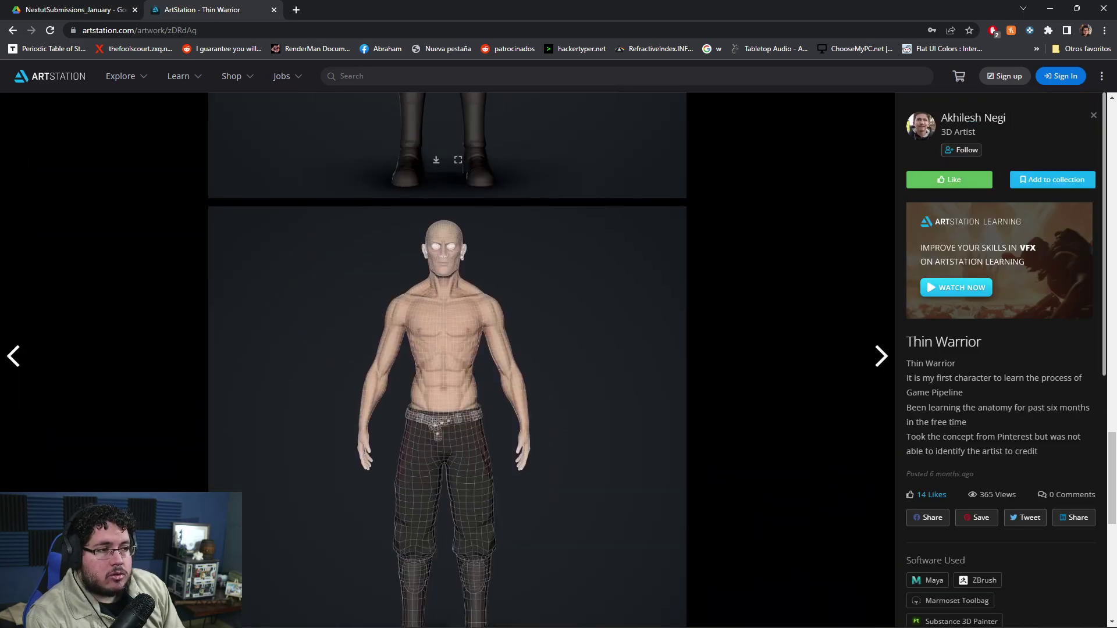
{"action": "left_click", "coordinate": [972, 118]}
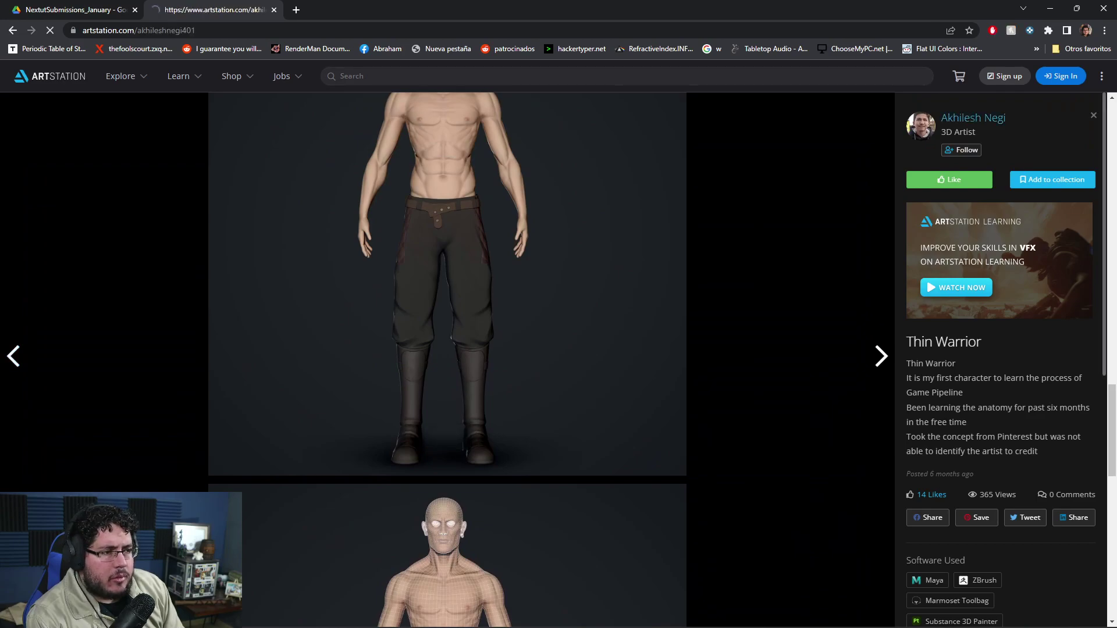
Open the Samurai artwork and scroll through its full-body, back-view and wireframe renders.
{"action": "left_click", "coordinate": [79, 552]}
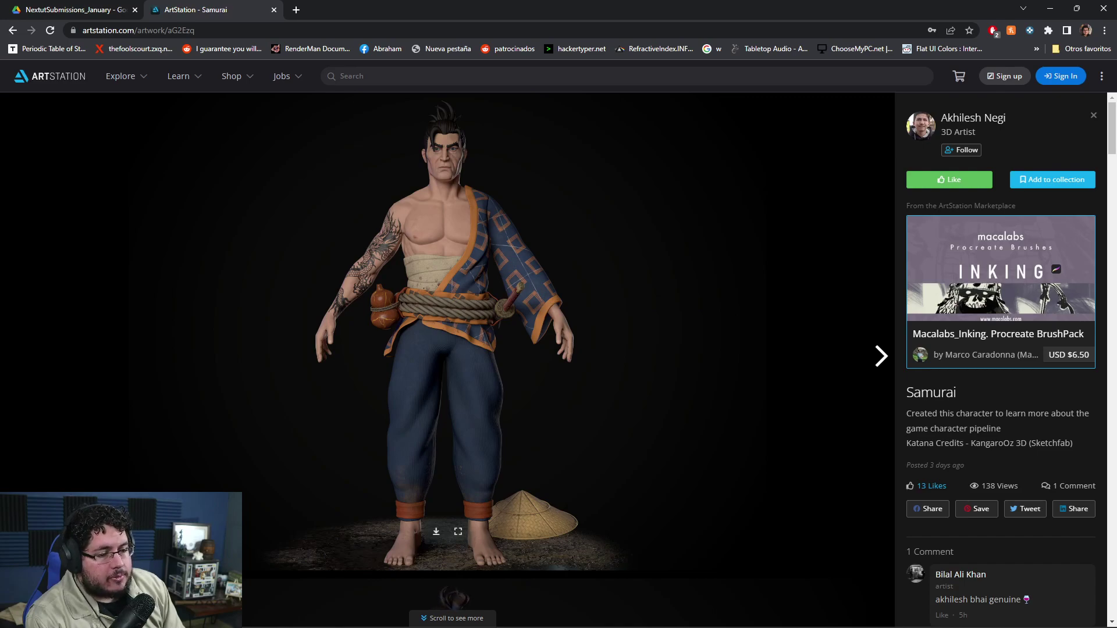
{"action": "scroll", "coordinate": [447, 361], "scroll_direction": "down", "scroll_amount": 10}
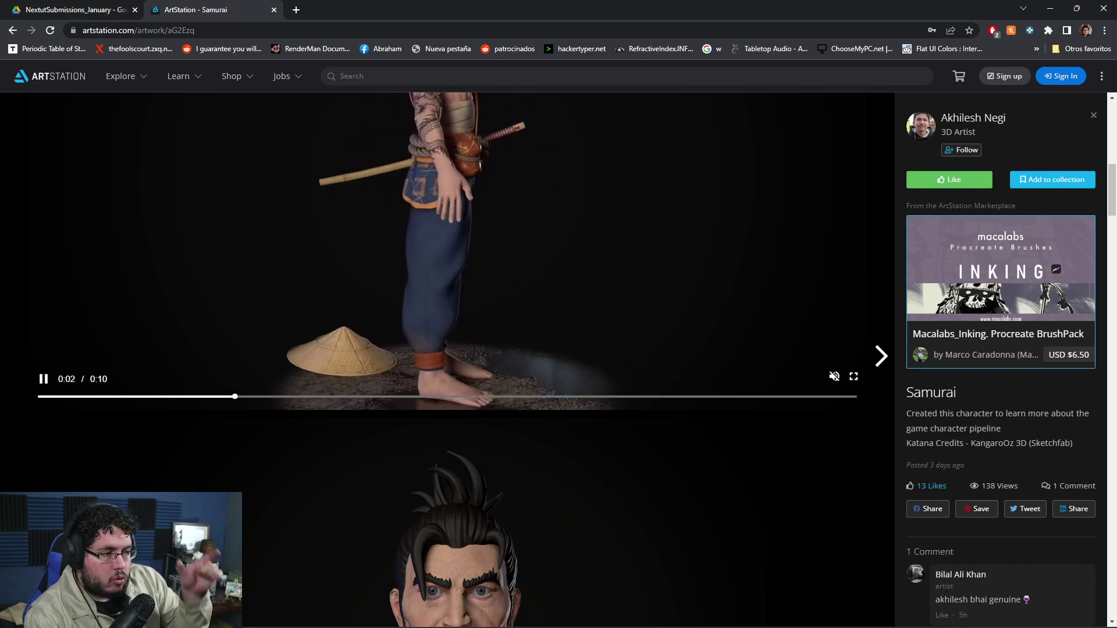
{"action": "scroll", "coordinate": [446, 361], "scroll_direction": "down", "scroll_amount": 6}
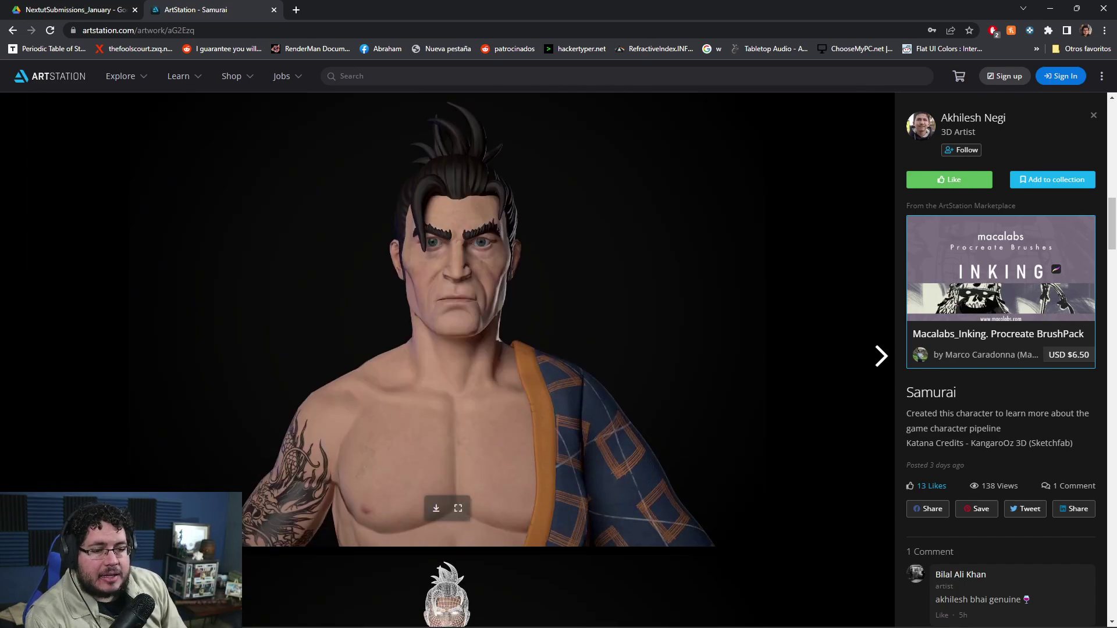
{"action": "scroll", "coordinate": [447, 361], "scroll_direction": "down", "scroll_amount": 1}
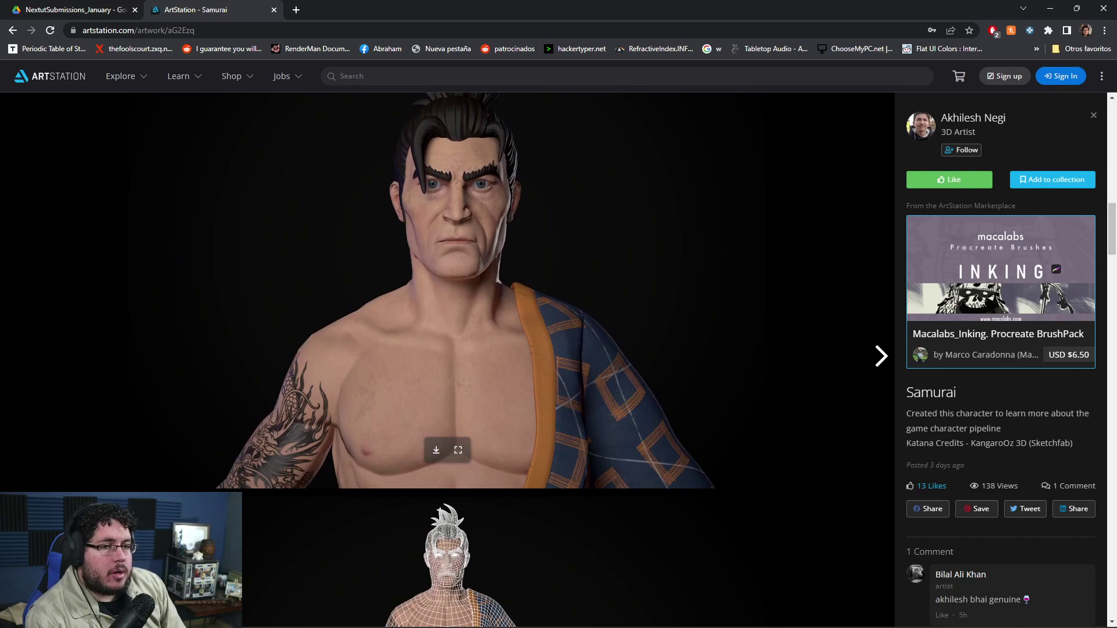
{"action": "scroll", "coordinate": [466, 361], "scroll_direction": "down", "scroll_amount": 1}
{"action": "scroll", "coordinate": [466, 361], "scroll_direction": "up", "scroll_amount": 1}
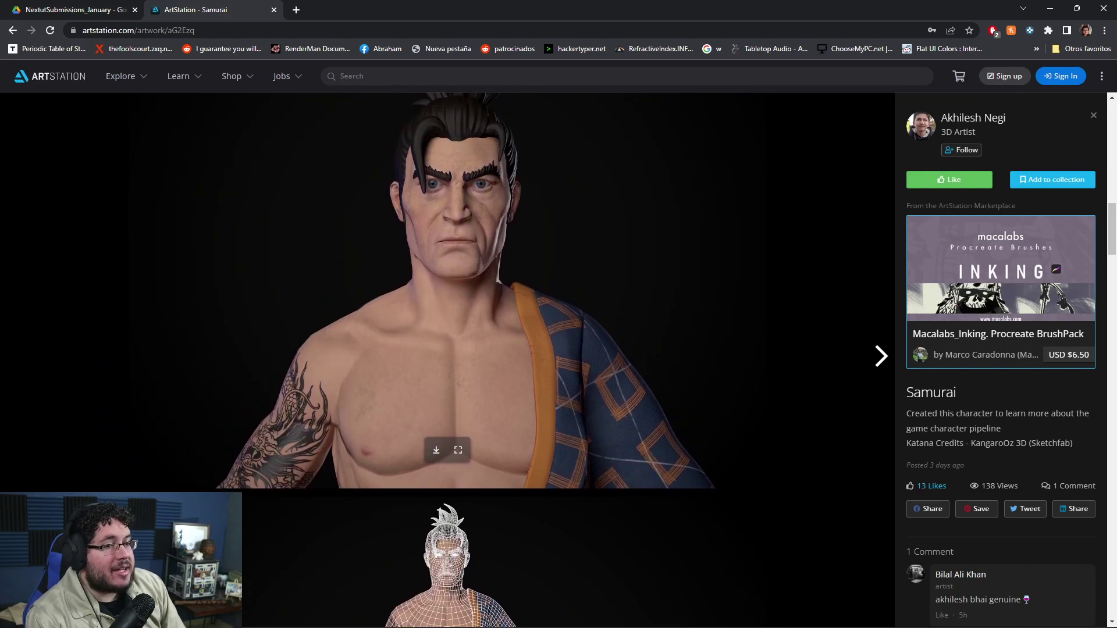
{"action": "scroll", "coordinate": [466, 361], "scroll_direction": "down", "scroll_amount": 1}
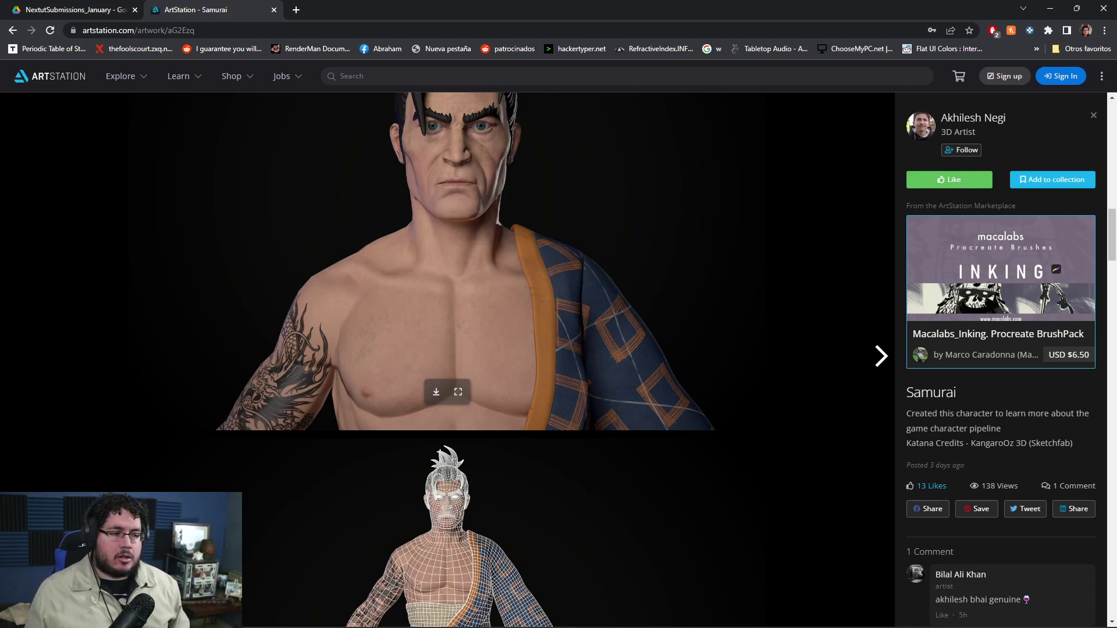
{"action": "scroll", "coordinate": [448, 349], "scroll_direction": "down", "scroll_amount": 6}
{"action": "scroll", "coordinate": [446, 360], "scroll_direction": "down", "scroll_amount": 12}
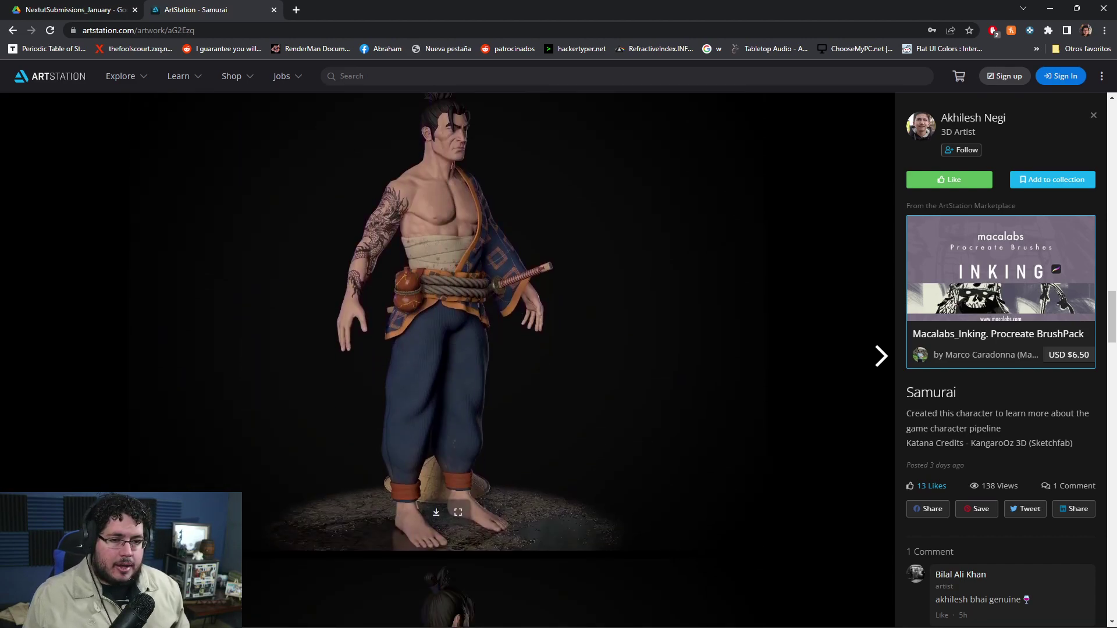
{"action": "scroll", "coordinate": [447, 360], "scroll_direction": "down", "scroll_amount": 5}
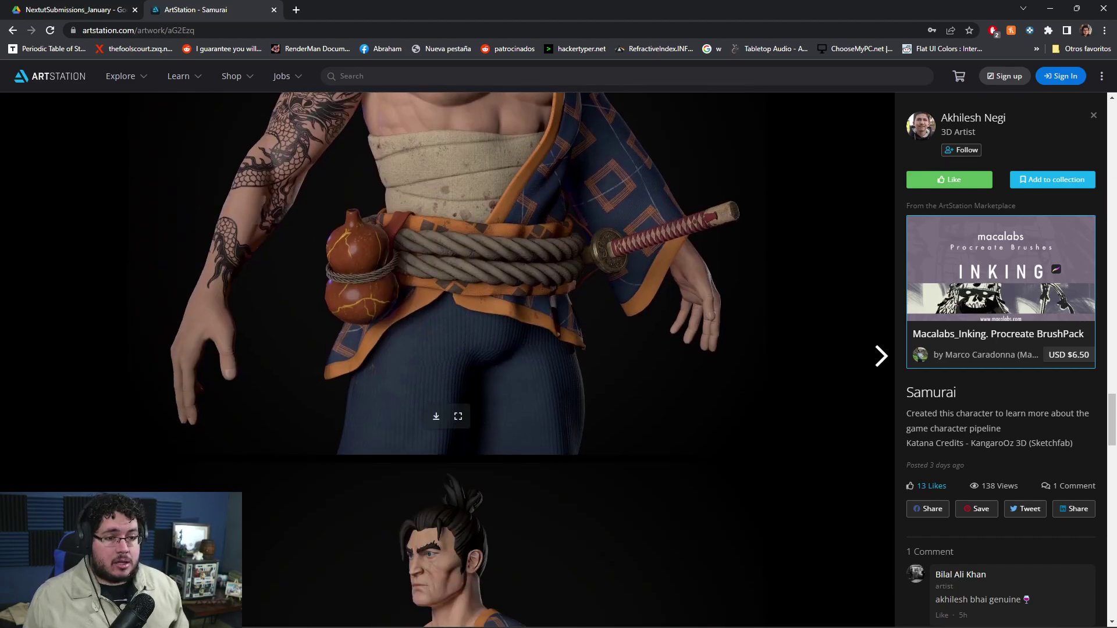
{"action": "scroll", "coordinate": [447, 361], "scroll_direction": "down", "scroll_amount": 10}
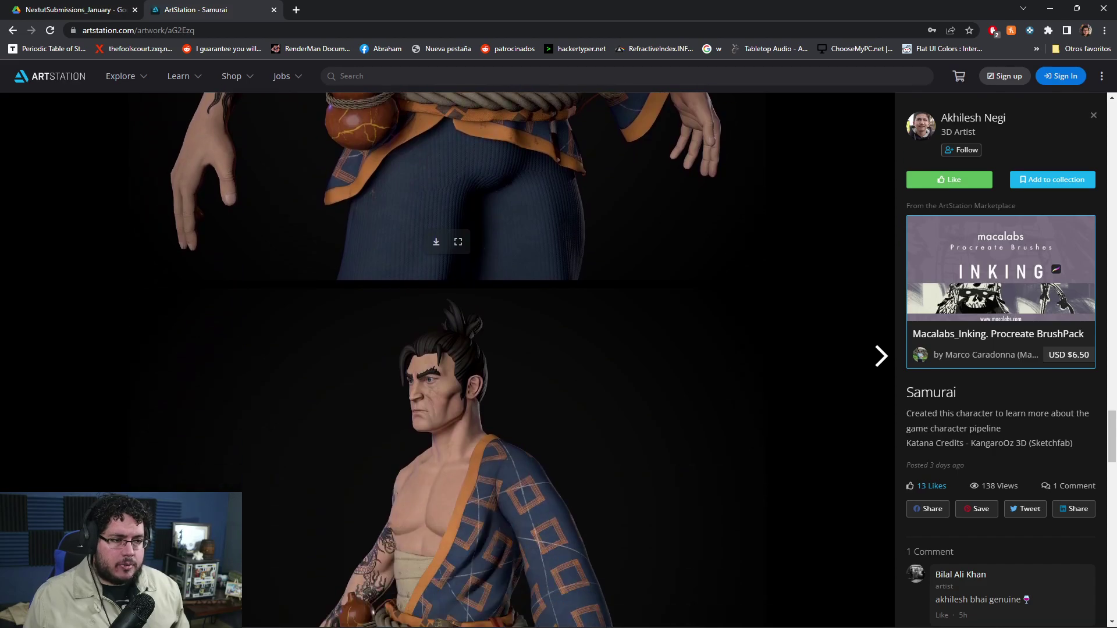
{"action": "scroll", "coordinate": [446, 360], "scroll_direction": "down", "scroll_amount": 20}
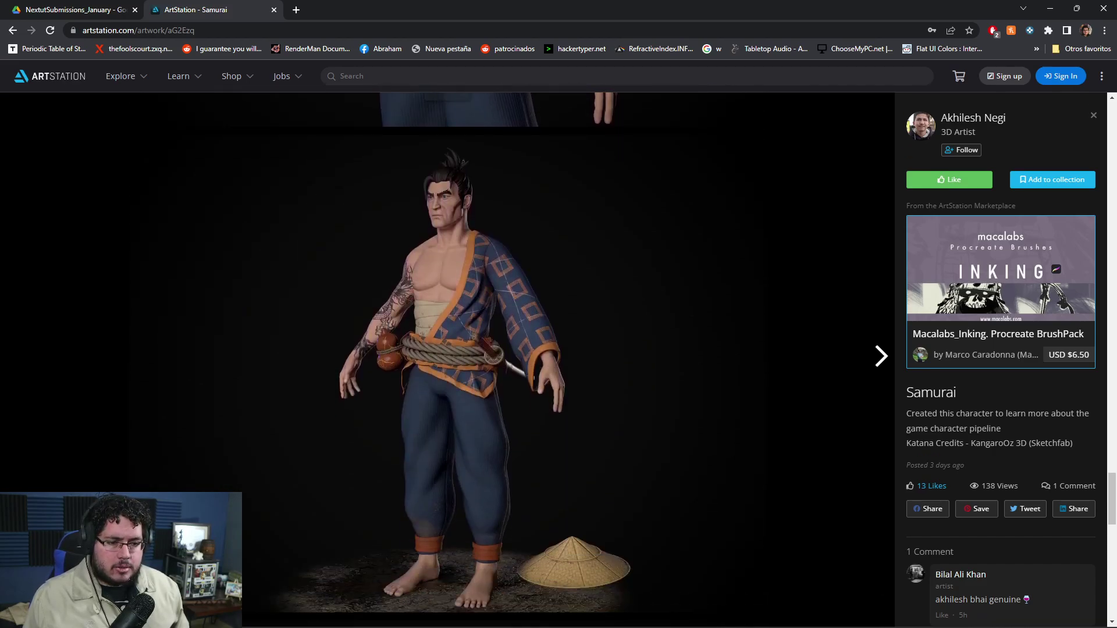
{"action": "scroll", "coordinate": [447, 361], "scroll_direction": "up", "scroll_amount": 15}
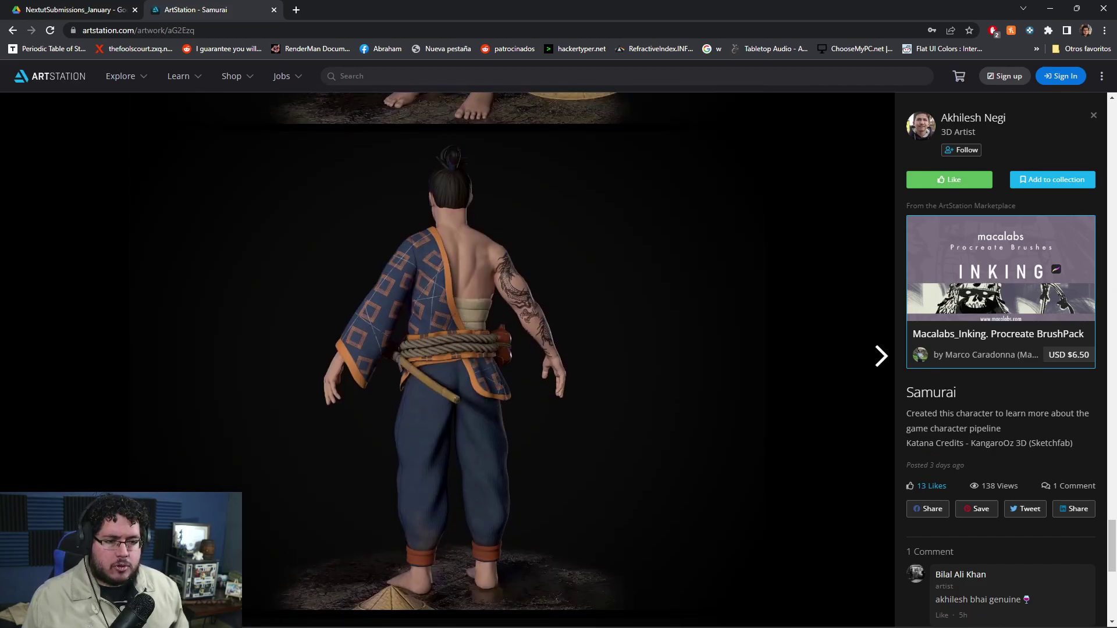
{"action": "scroll", "coordinate": [447, 360], "scroll_direction": "up", "scroll_amount": 15}
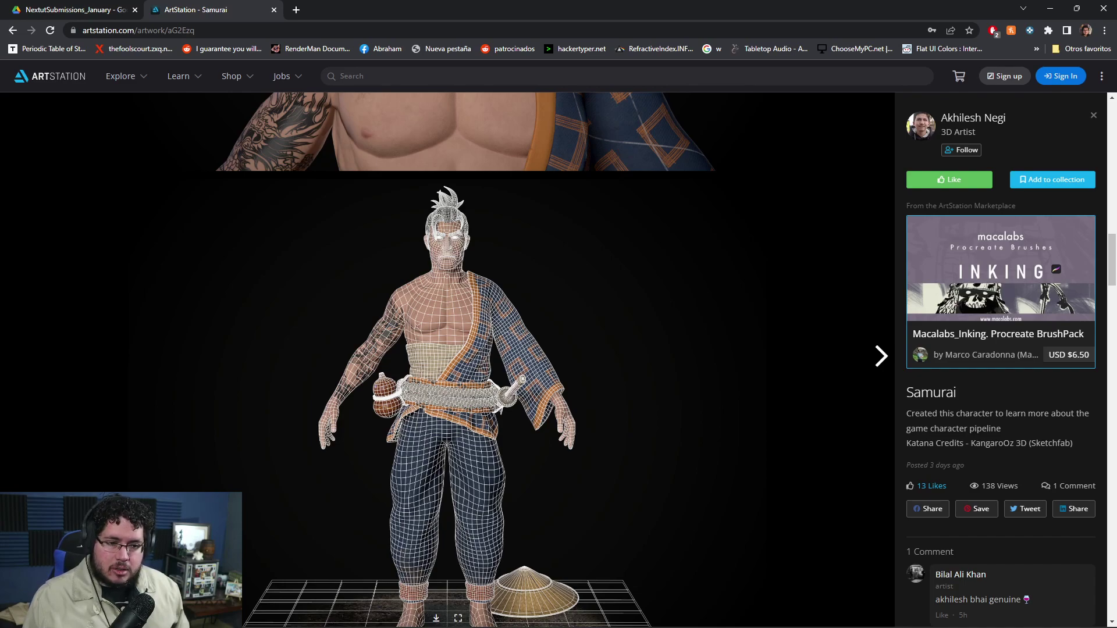
{"action": "scroll", "coordinate": [447, 360], "scroll_direction": "down", "scroll_amount": 2}
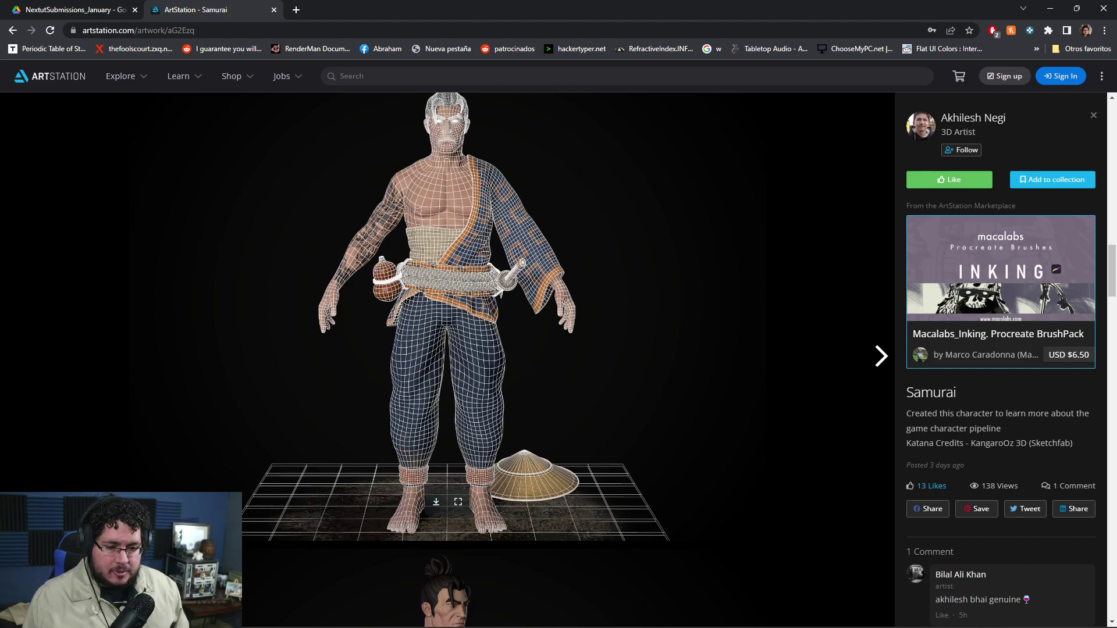
{"action": "scroll", "coordinate": [465, 349], "scroll_direction": "down", "scroll_amount": 5}
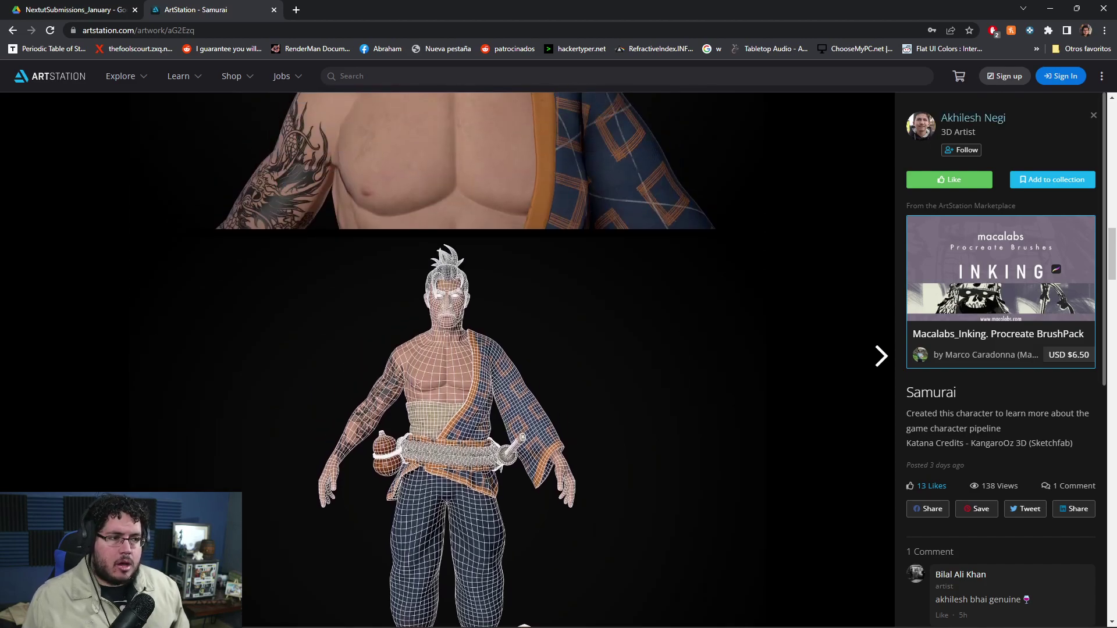
Open the Samurai artist's profile and scroll down to the portfolio thumbnails.
{"action": "left_click", "coordinate": [973, 118]}
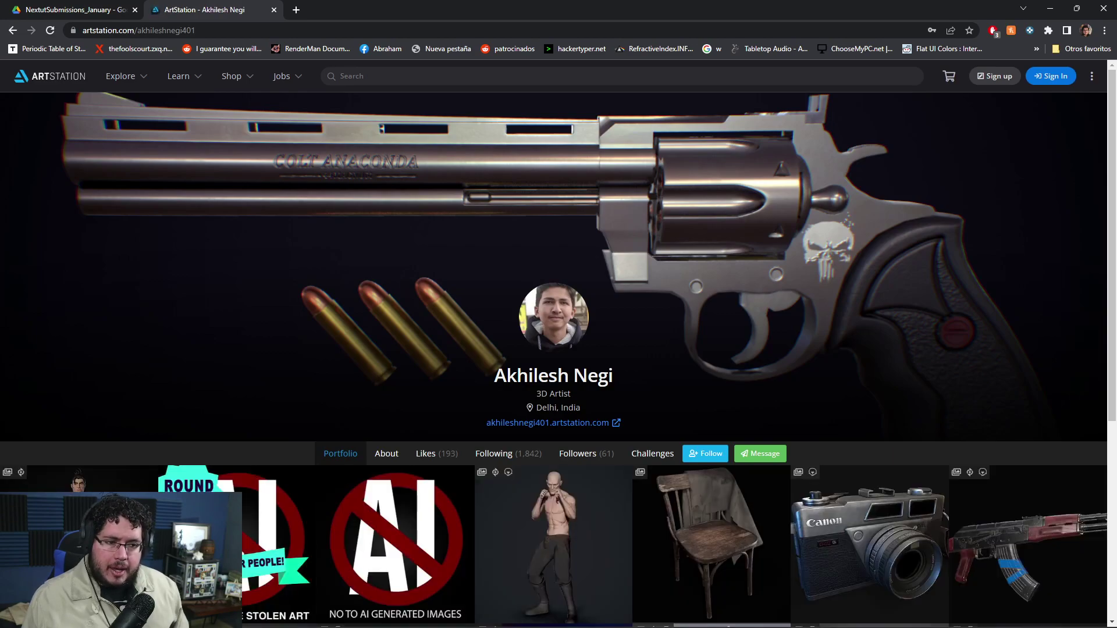
{"action": "scroll", "coordinate": [395, 507], "scroll_direction": "down", "scroll_amount": 3}
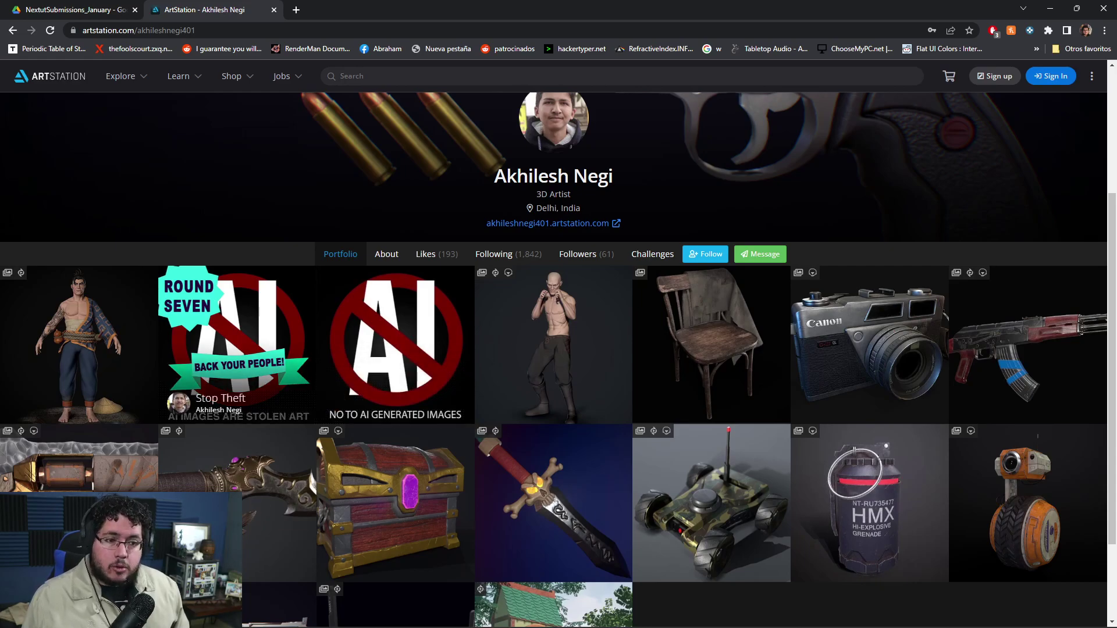
Close the ArtStation tab and text preview, and reopen the NextutSubmissions_January folder.
{"action": "key", "text": "ctrl+w"}
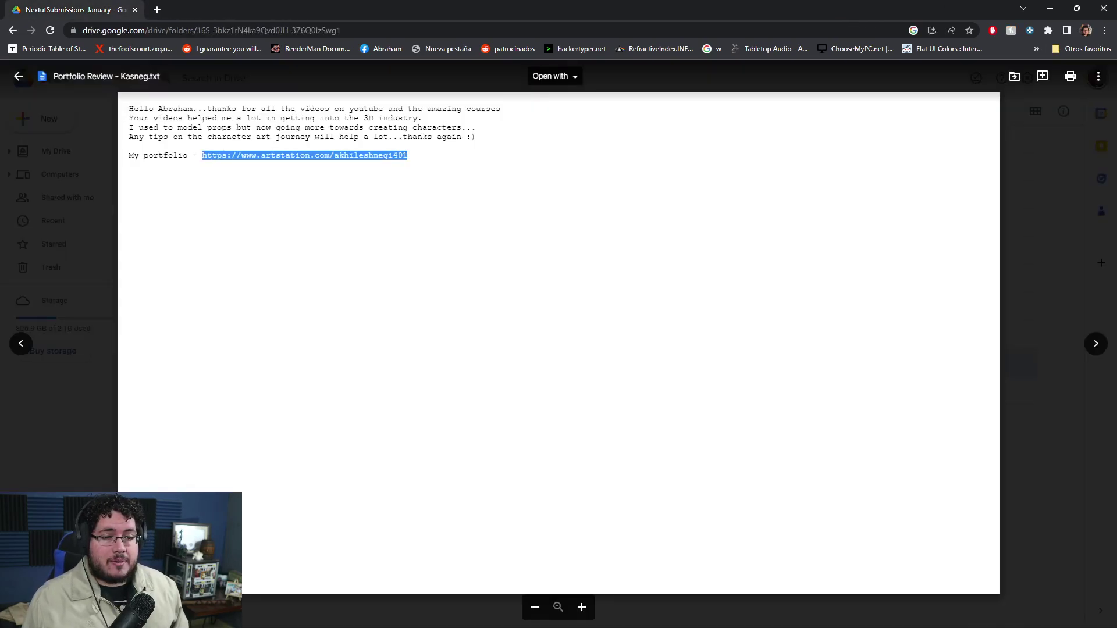
{"action": "key", "text": "Escape"}
{"action": "left_click", "coordinate": [242, 111]}
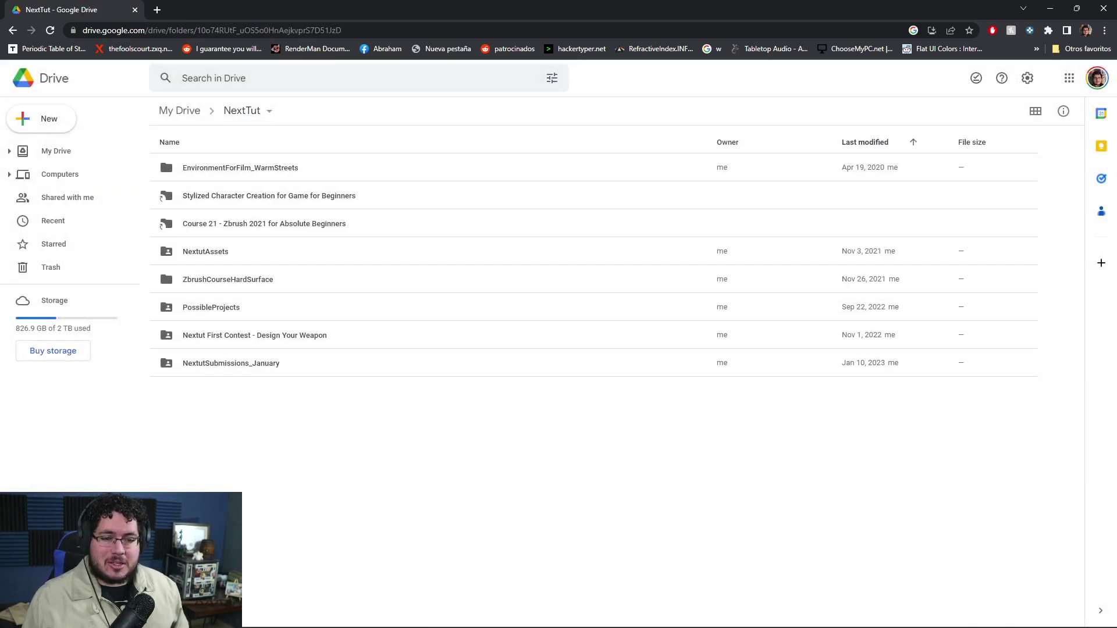
{"action": "key", "text": "Return"}
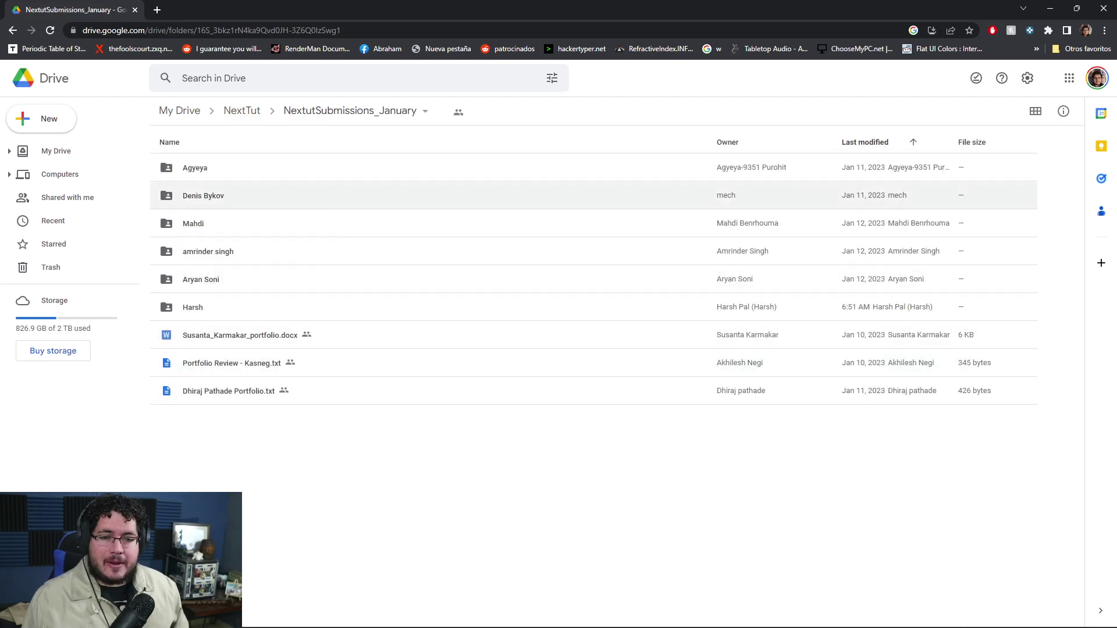
Open the next portfolio .txt file and paste its ArtStation link into a new tab.
{"action": "double_click", "coordinate": [228, 391]}
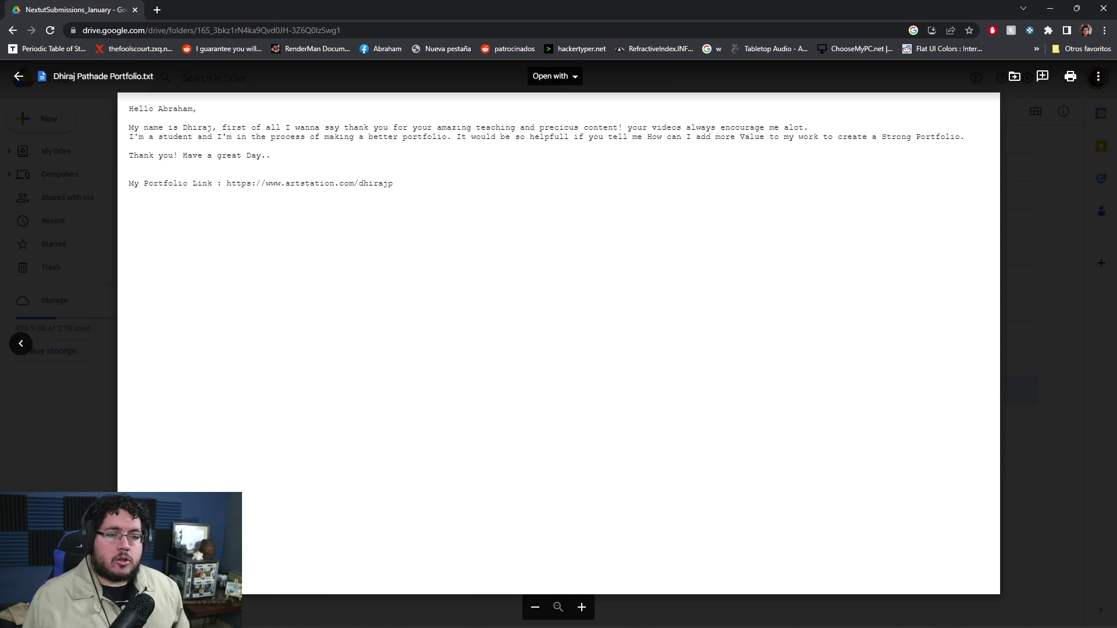
{"action": "left_click_drag", "start_coordinate": [397, 184], "coordinate": [227, 184]}
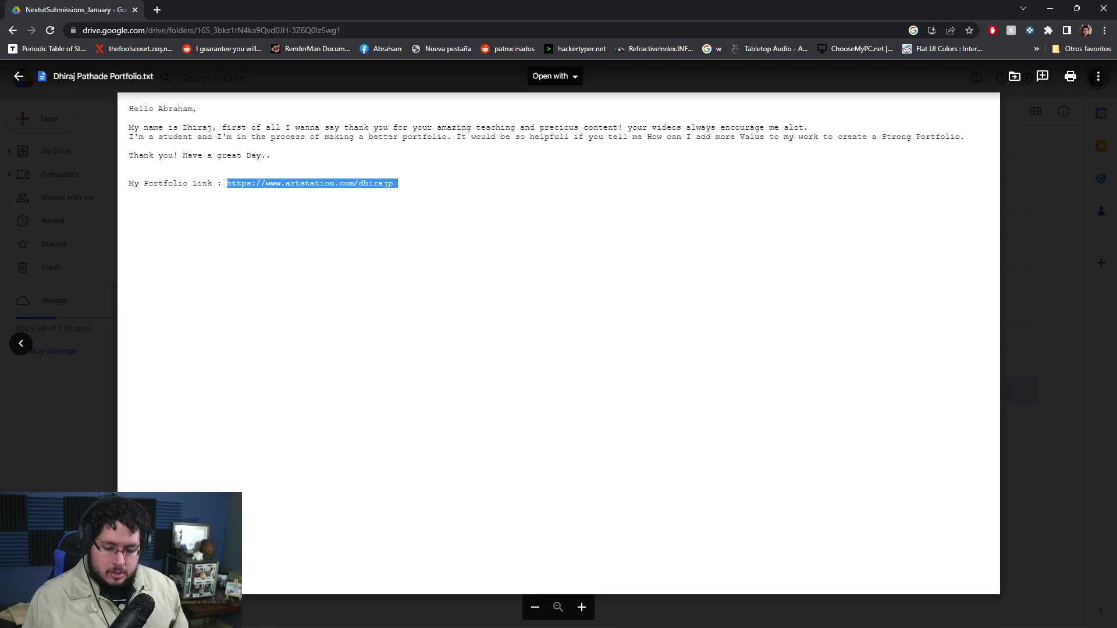
{"action": "key", "text": "ctrl+c"}
{"action": "key", "text": "ctrl+t"}
{"action": "key", "text": "ctrl+v"}
Load the new portfolio and open the Mushroom Warrior artwork to view its renders.
{"action": "key", "text": "Return"}
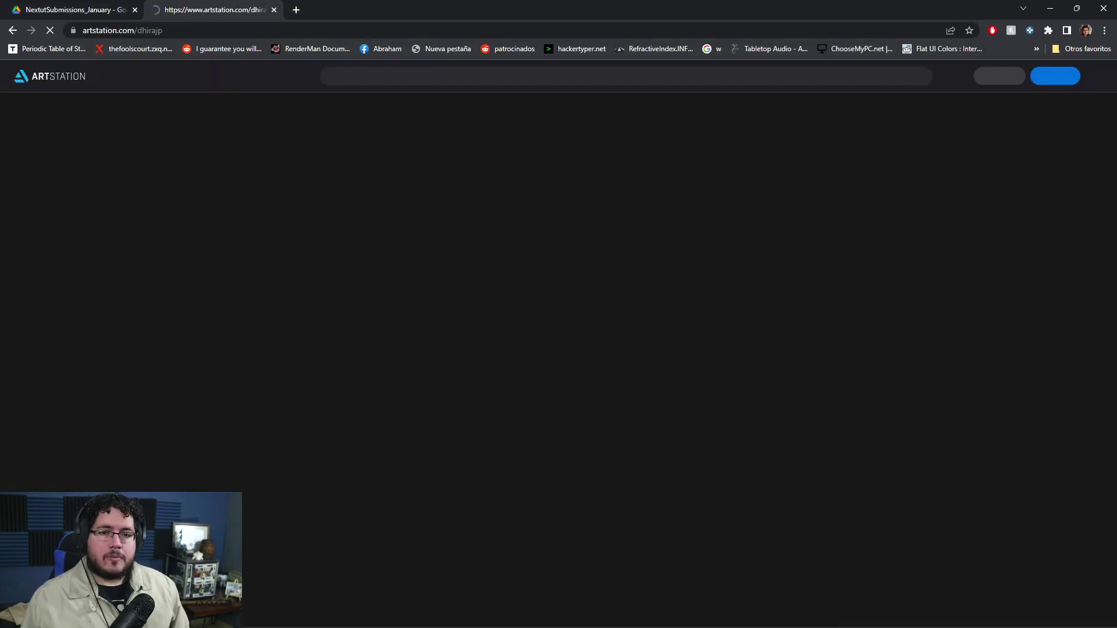
{"action": "scroll", "coordinate": [395, 373], "scroll_direction": "down", "scroll_amount": 3}
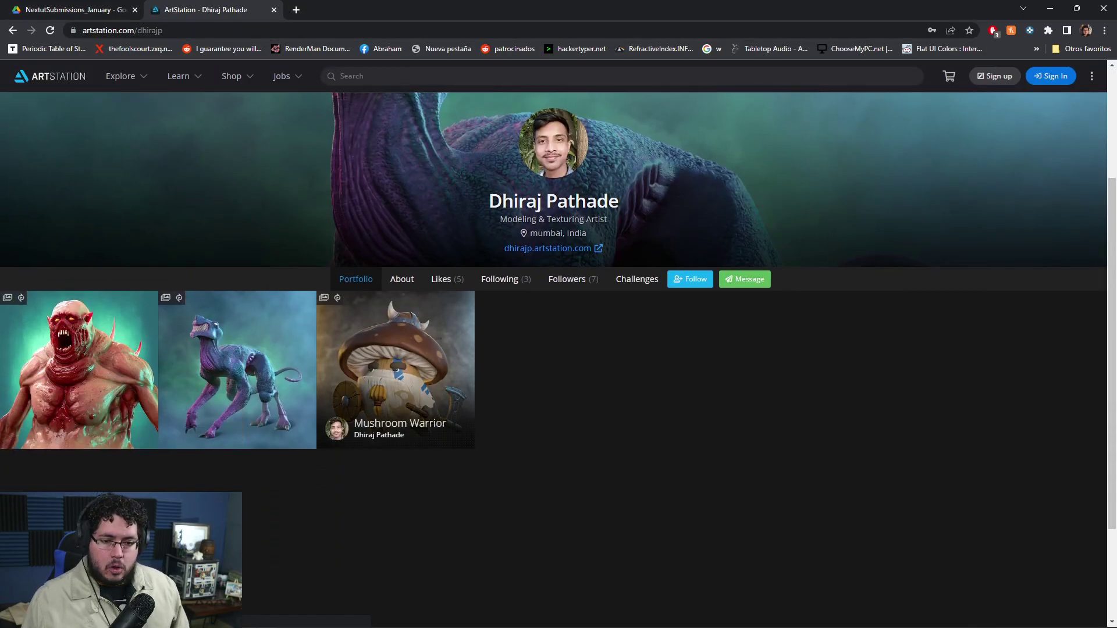
{"action": "left_click", "coordinate": [395, 367]}
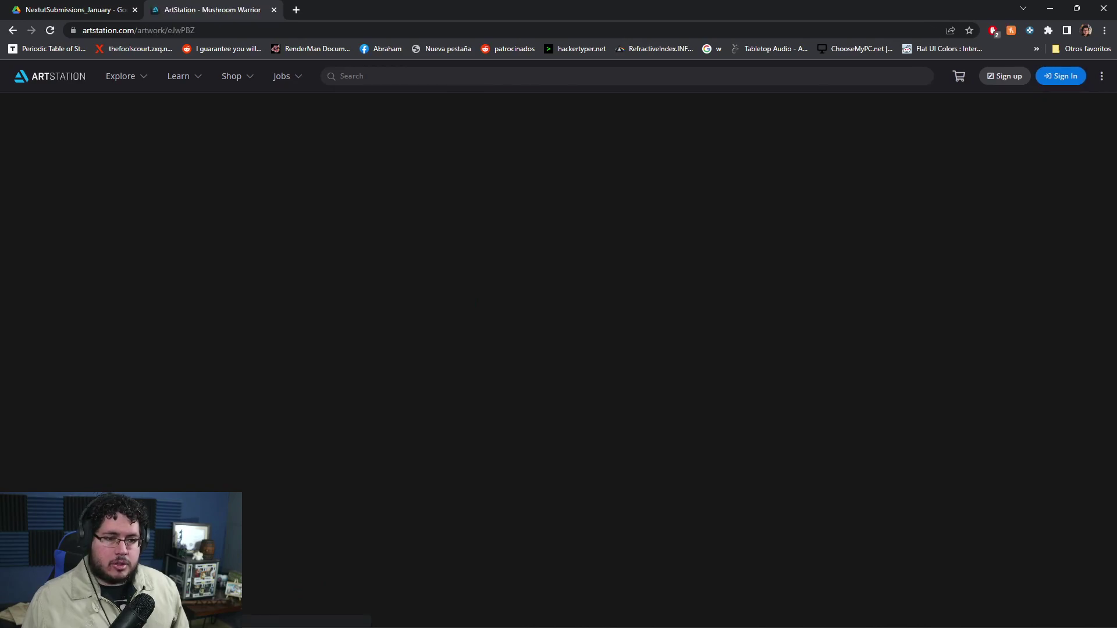
{"action": "scroll", "coordinate": [446, 361], "scroll_direction": "down", "scroll_amount": 10}
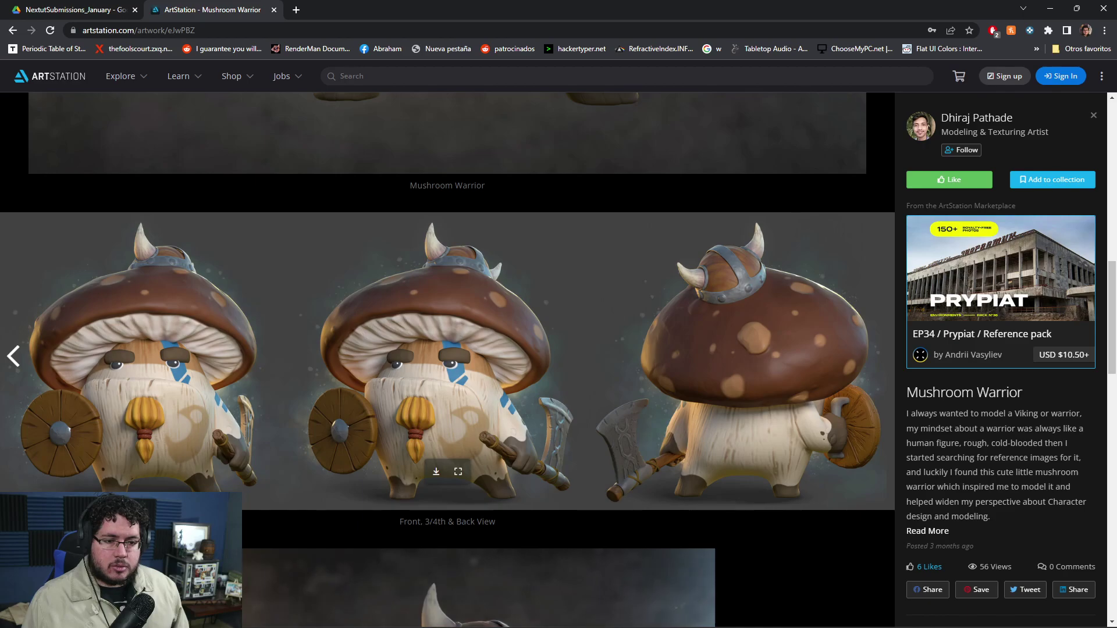
{"action": "scroll", "coordinate": [447, 360], "scroll_direction": "down", "scroll_amount": 12}
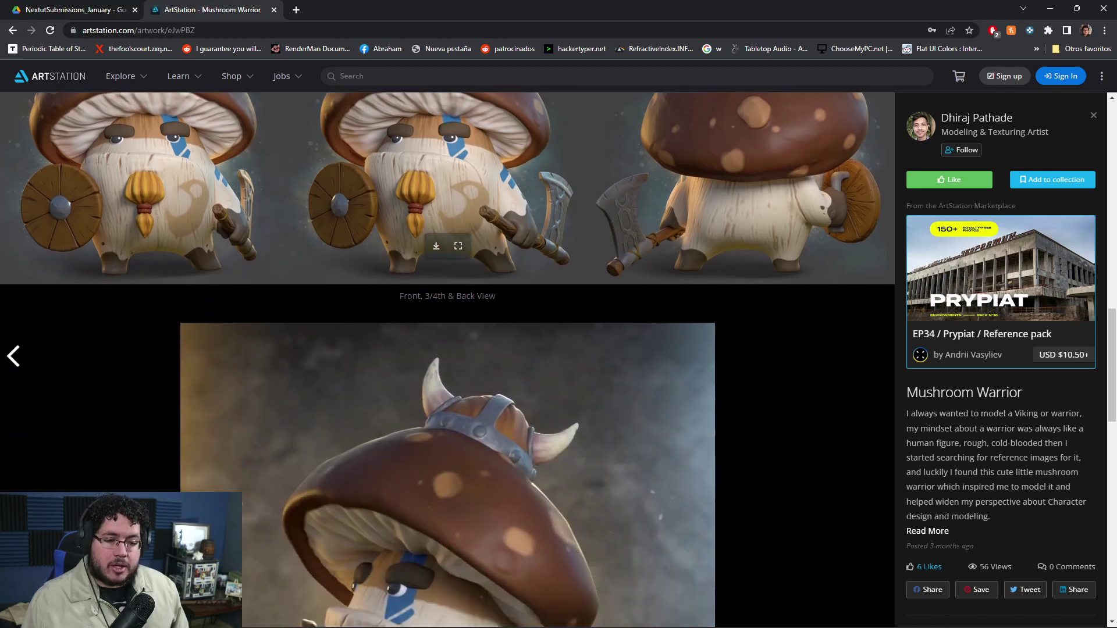
{"action": "scroll", "coordinate": [447, 361], "scroll_direction": "down", "scroll_amount": 5}
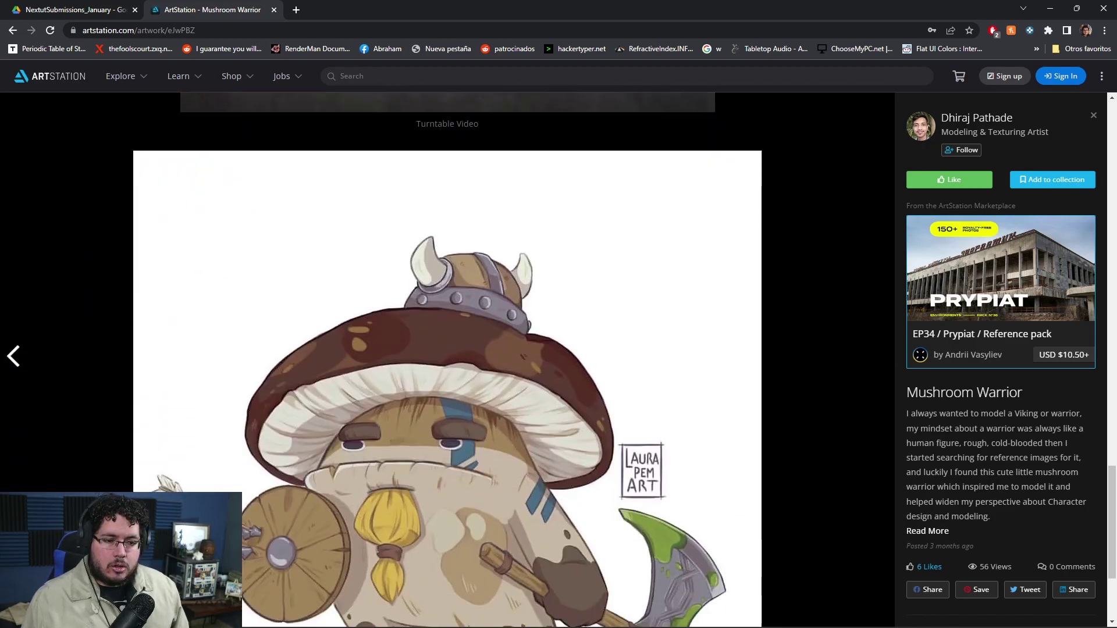
{"action": "scroll", "coordinate": [447, 361], "scroll_direction": "up", "scroll_amount": 5}
{"action": "scroll", "coordinate": [447, 360], "scroll_direction": "down", "scroll_amount": 6}
{"action": "scroll", "coordinate": [447, 361], "scroll_direction": "up", "scroll_amount": 10}
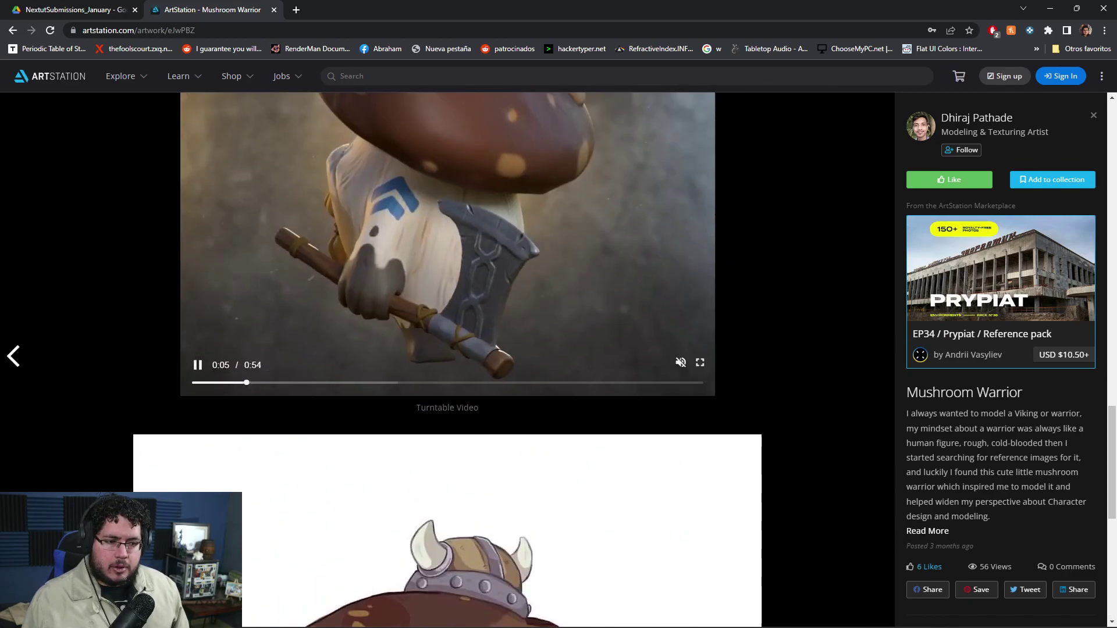
{"action": "scroll", "coordinate": [446, 361], "scroll_direction": "up", "scroll_amount": 5}
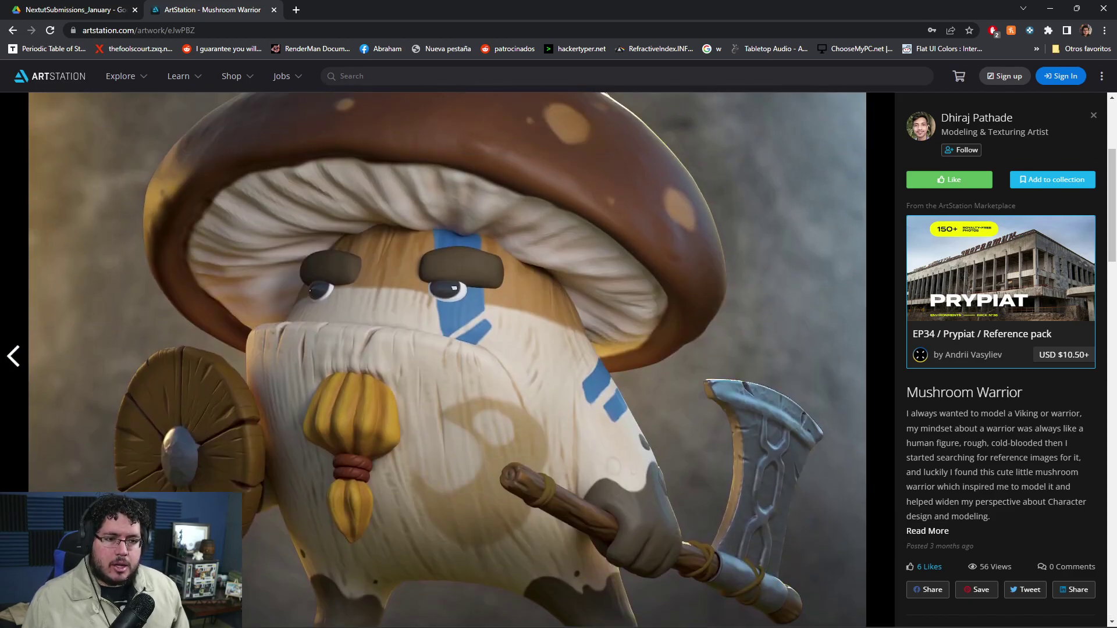
{"action": "scroll", "coordinate": [446, 360], "scroll_direction": "down", "scroll_amount": 8}
Review the Mushroom Warrior turntable video and reference image, then return to the artist's profile.
{"action": "scroll", "coordinate": [447, 360], "scroll_direction": "down", "scroll_amount": 3}
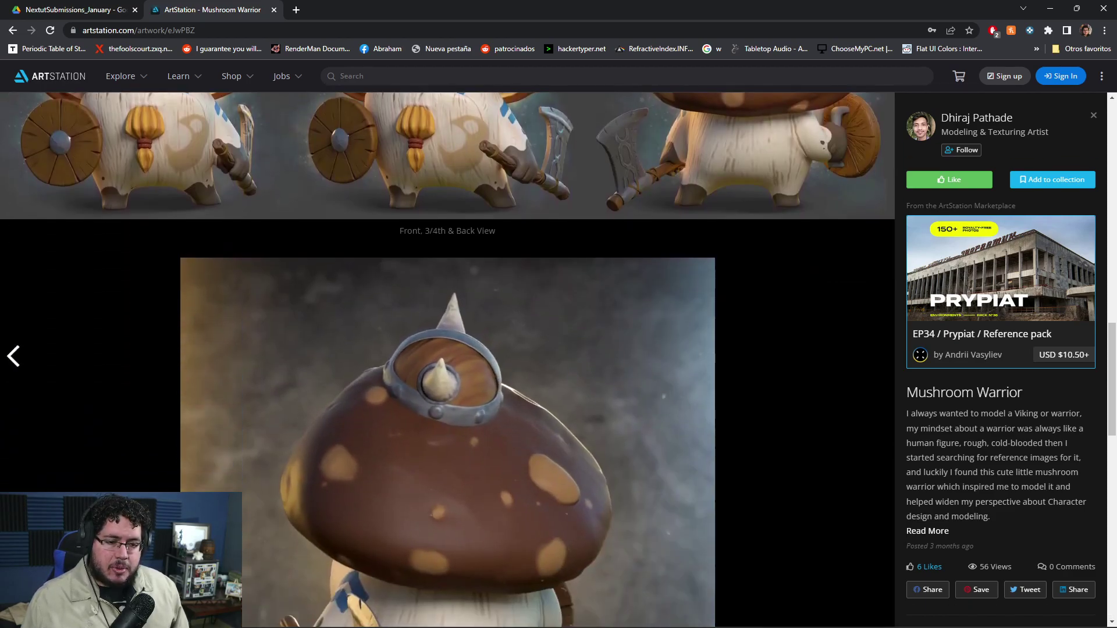
{"action": "scroll", "coordinate": [447, 361], "scroll_direction": "down", "scroll_amount": 14}
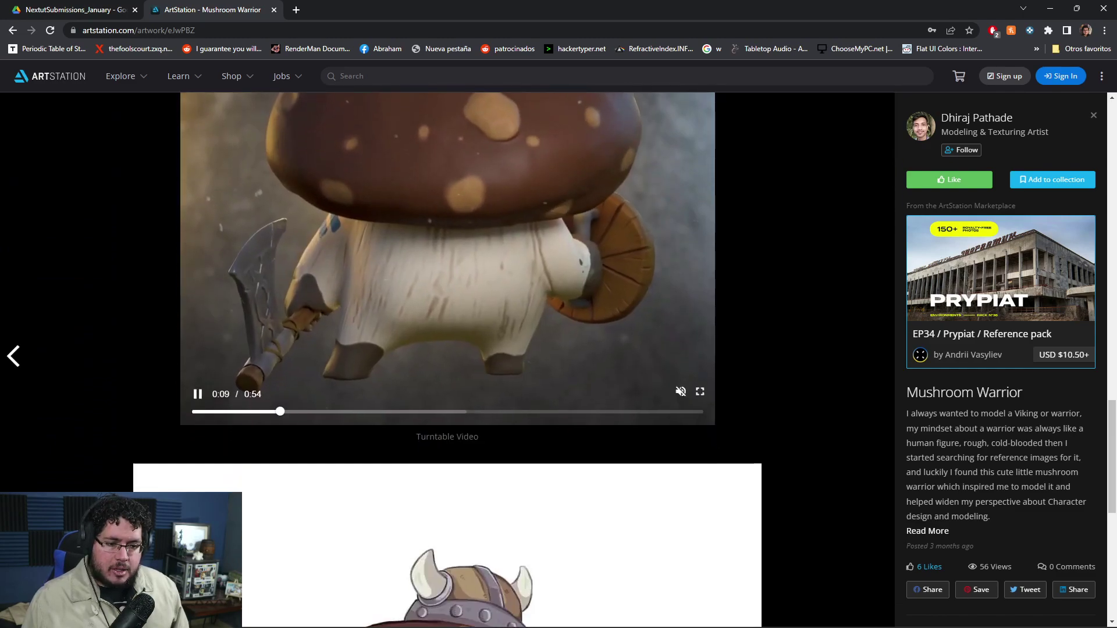
{"action": "scroll", "coordinate": [447, 361], "scroll_direction": "up", "scroll_amount": 14}
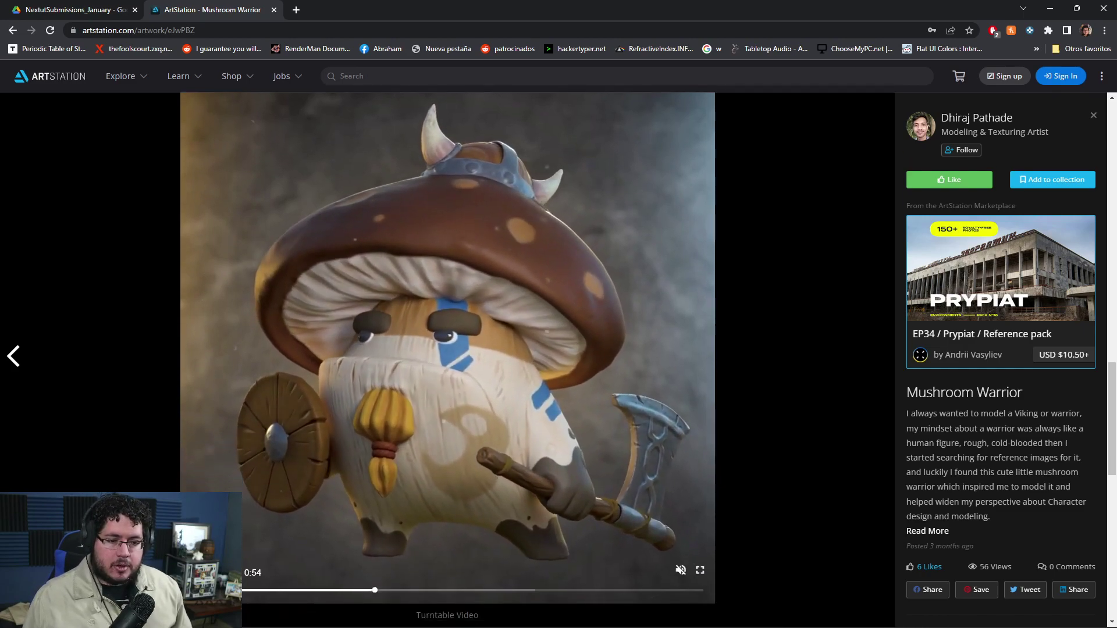
{"action": "scroll", "coordinate": [447, 360], "scroll_direction": "down", "scroll_amount": 9}
{"action": "scroll", "coordinate": [447, 361], "scroll_direction": "up", "scroll_amount": 5}
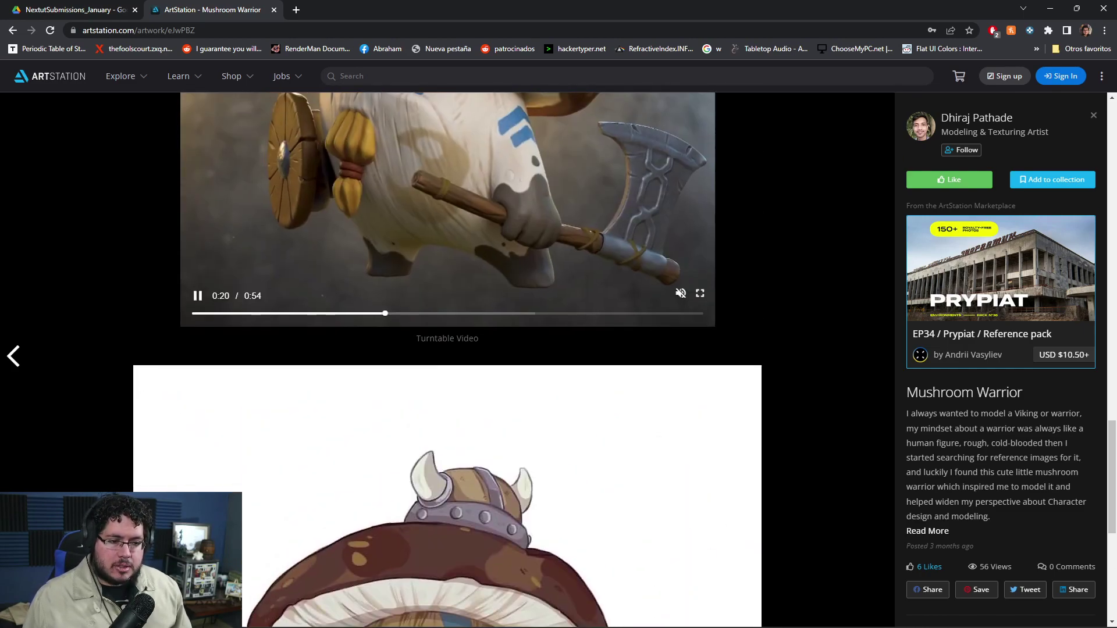
{"action": "scroll", "coordinate": [446, 360], "scroll_direction": "down", "scroll_amount": 4}
{"action": "scroll", "coordinate": [447, 360], "scroll_direction": "down", "scroll_amount": 3}
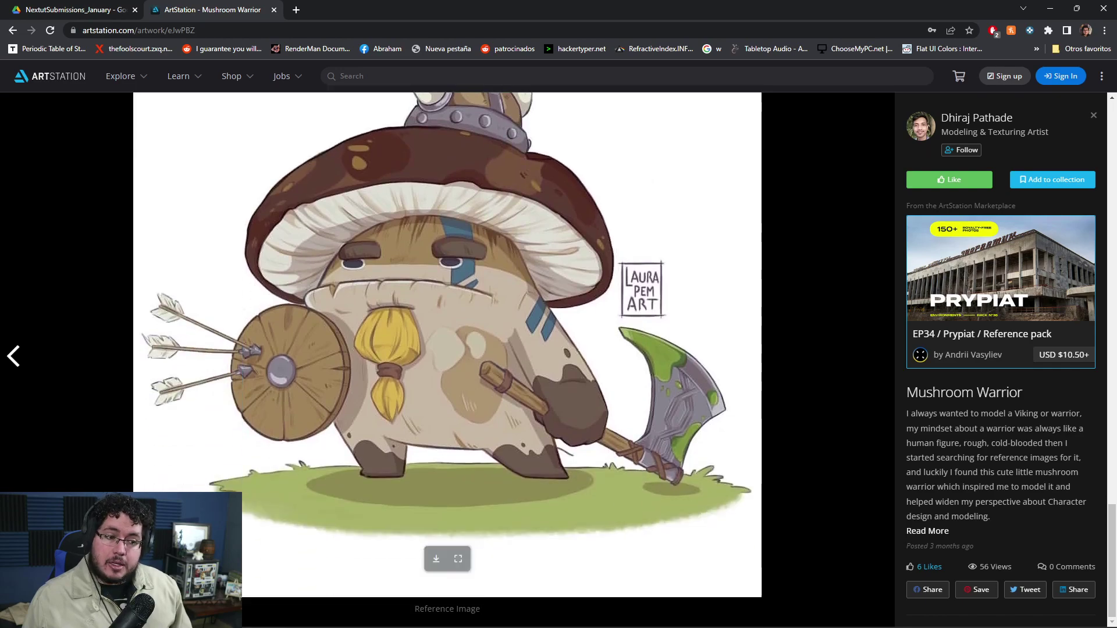
{"action": "scroll", "coordinate": [447, 360], "scroll_direction": "up", "scroll_amount": 6}
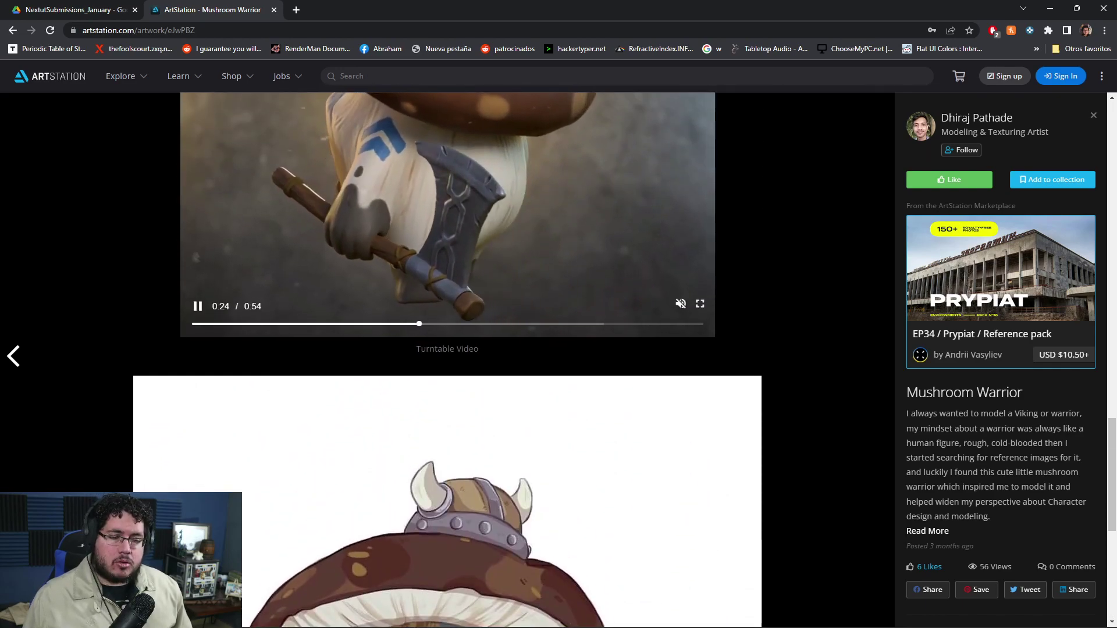
{"action": "scroll", "coordinate": [447, 361], "scroll_direction": "down", "scroll_amount": 3}
{"action": "scroll", "coordinate": [447, 360], "scroll_direction": "down", "scroll_amount": 4}
{"action": "scroll", "coordinate": [447, 361], "scroll_direction": "up", "scroll_amount": 12}
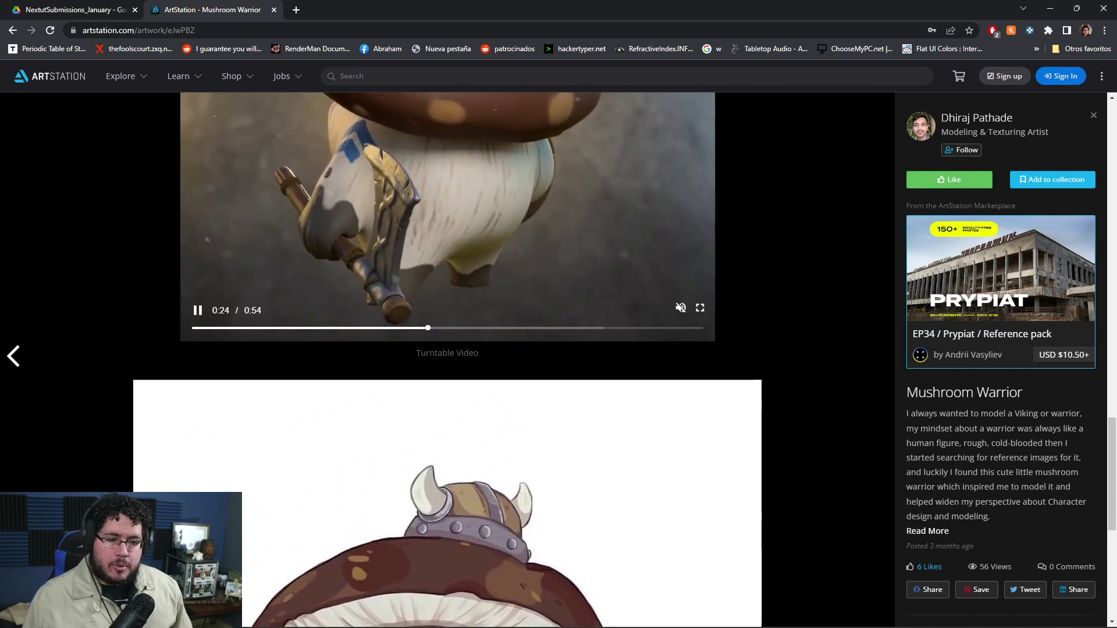
{"action": "left_click", "coordinate": [976, 117]}
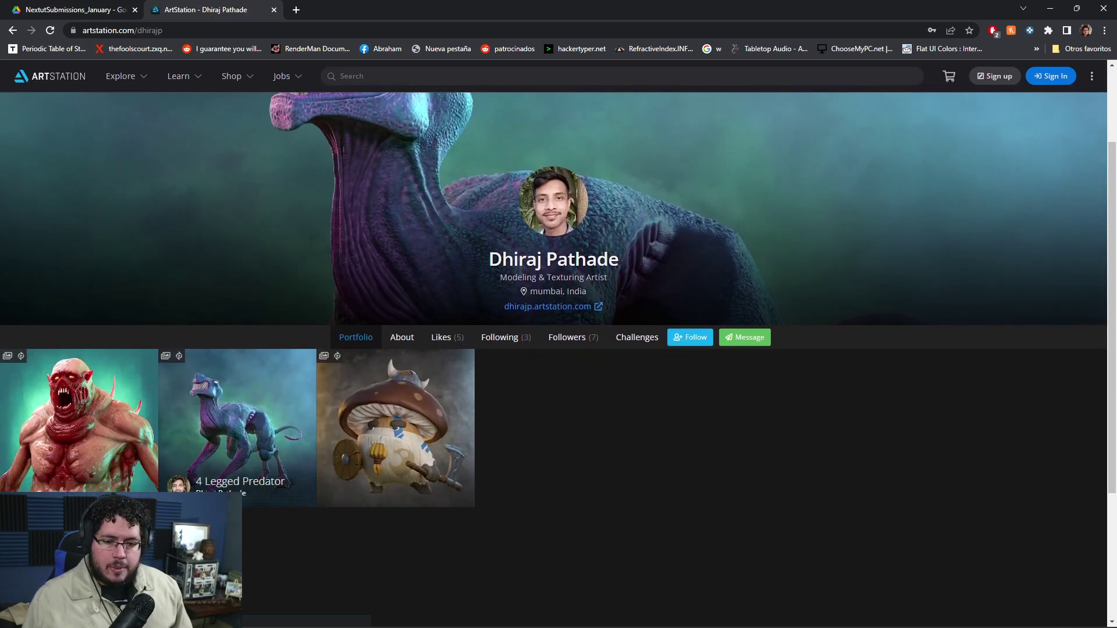
Open the 4 Legged Predator artwork and scroll through its renders and colour turntables.
{"action": "left_click", "coordinate": [221, 460]}
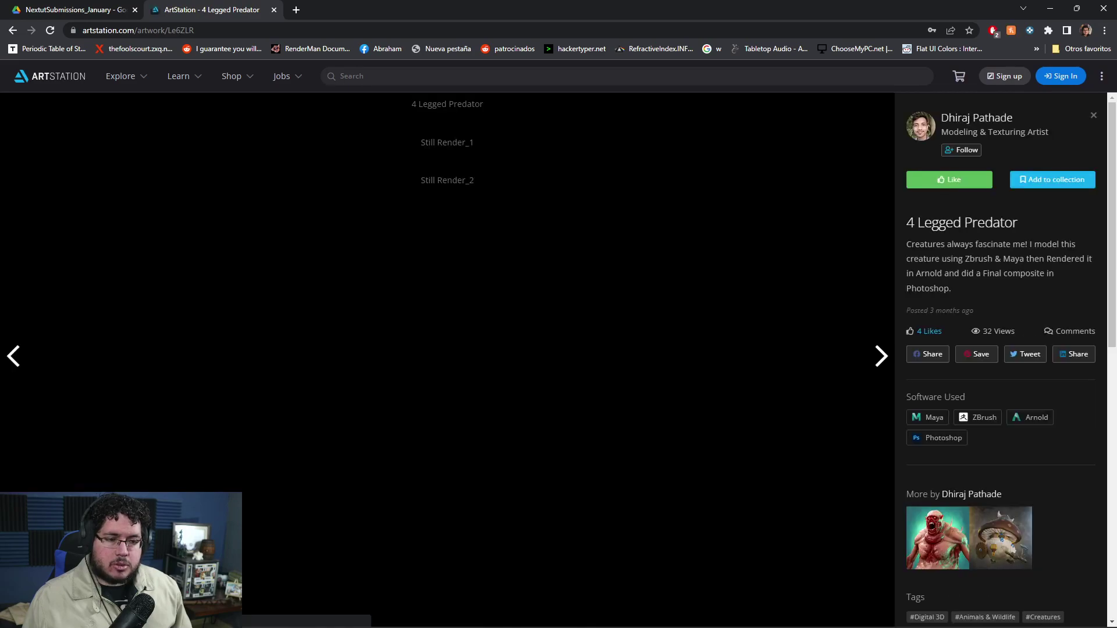
{"action": "scroll", "coordinate": [447, 360], "scroll_direction": "down", "scroll_amount": 2}
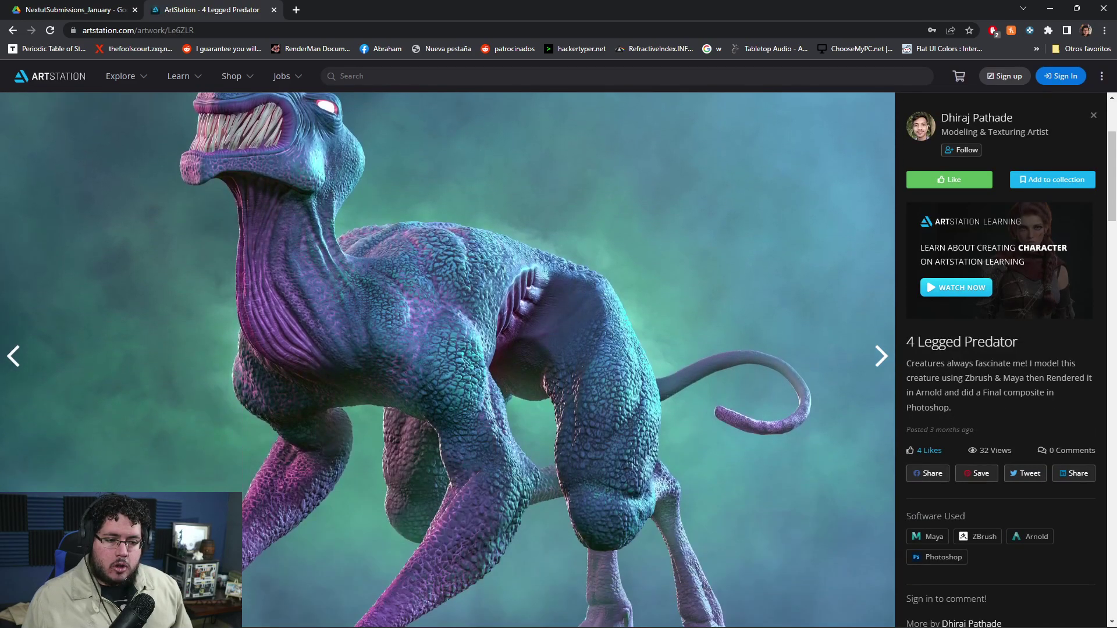
{"action": "scroll", "coordinate": [447, 360], "scroll_direction": "down", "scroll_amount": 4}
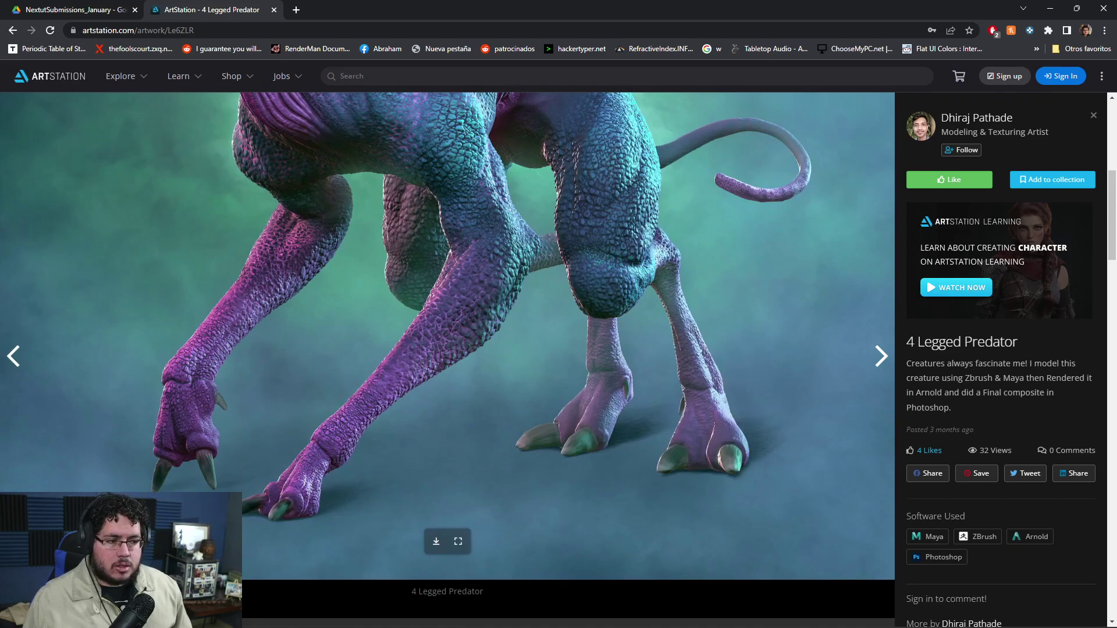
{"action": "scroll", "coordinate": [447, 360], "scroll_direction": "down", "scroll_amount": 8}
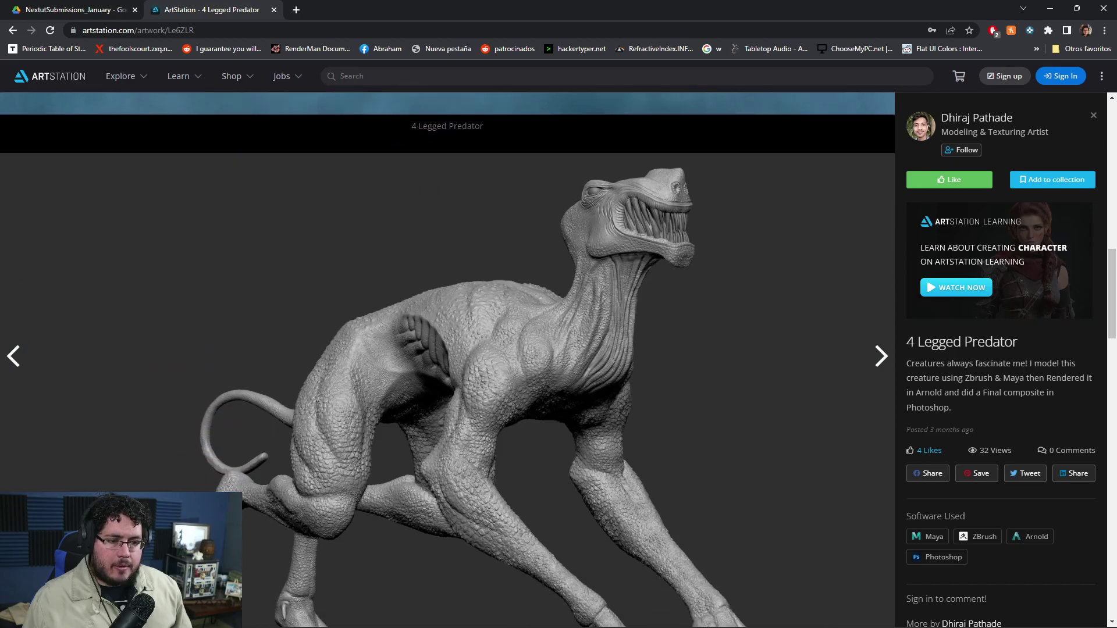
{"action": "scroll", "coordinate": [447, 360], "scroll_direction": "down", "scroll_amount": 20}
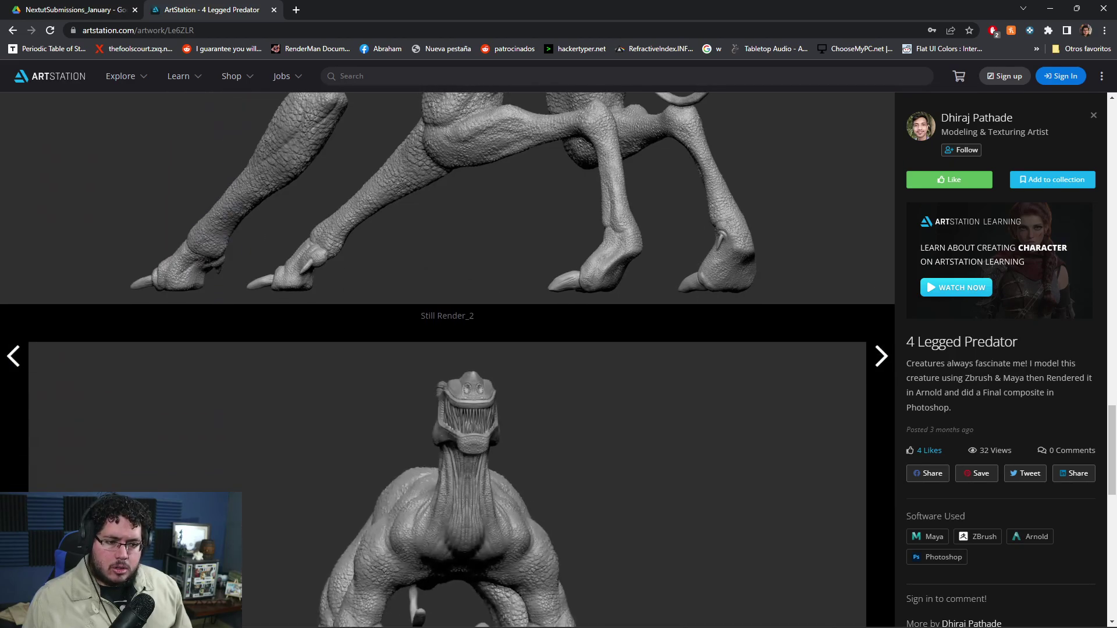
{"action": "scroll", "coordinate": [447, 361], "scroll_direction": "down", "scroll_amount": 7}
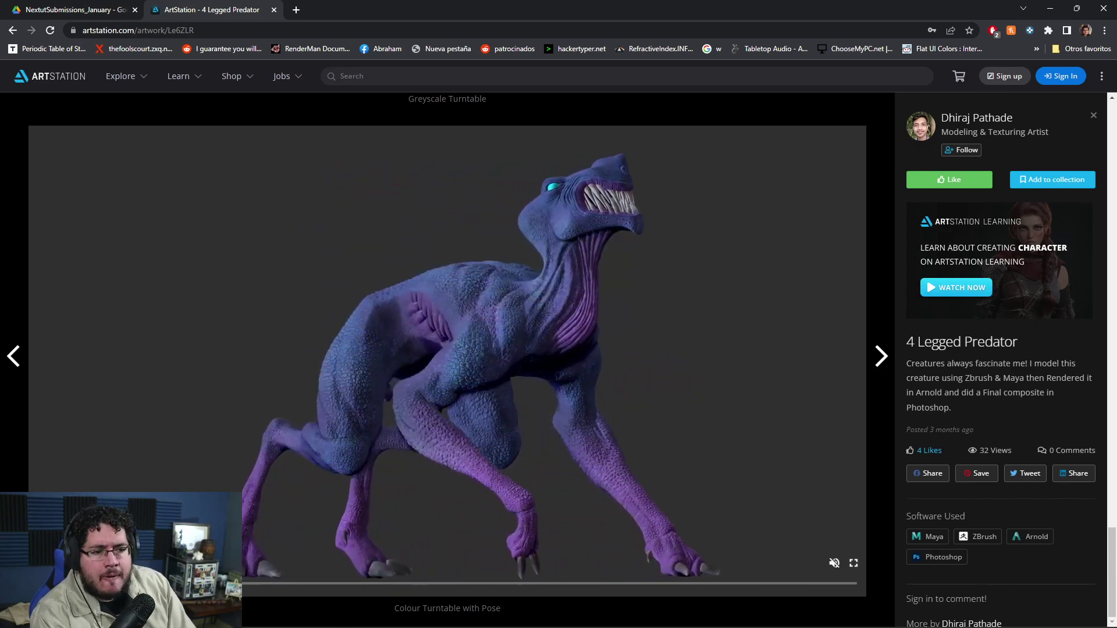
Return to the artist's profile and open the Fat Zombie artwork, scrolling through its renders.
{"action": "left_click", "coordinate": [976, 118]}
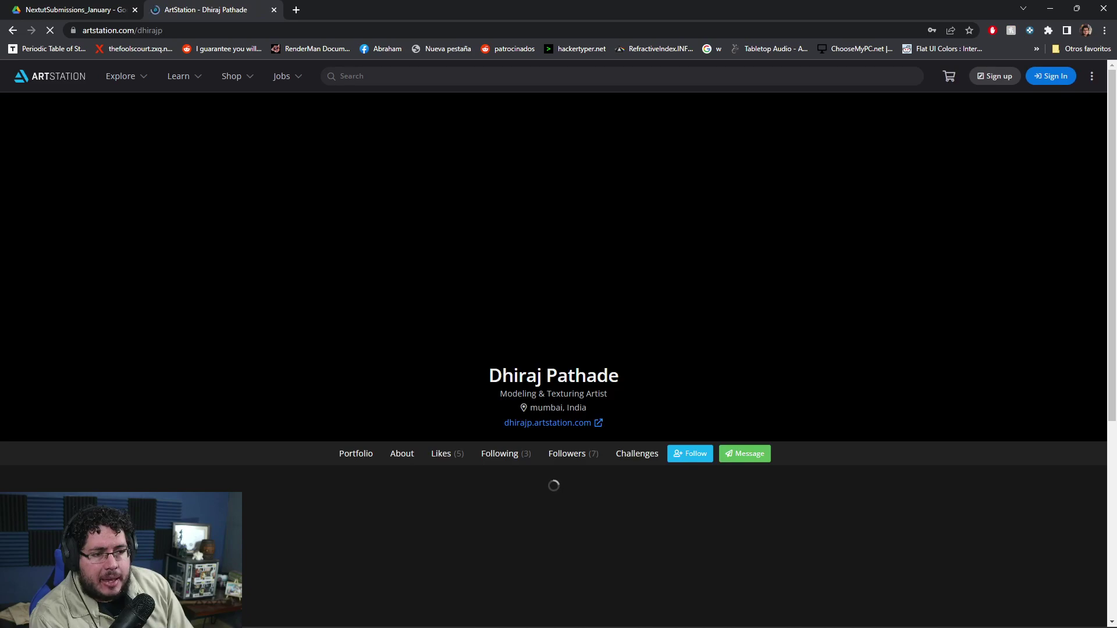
{"action": "scroll", "coordinate": [79, 373], "scroll_direction": "down", "scroll_amount": 3}
{"action": "left_click", "coordinate": [79, 373]}
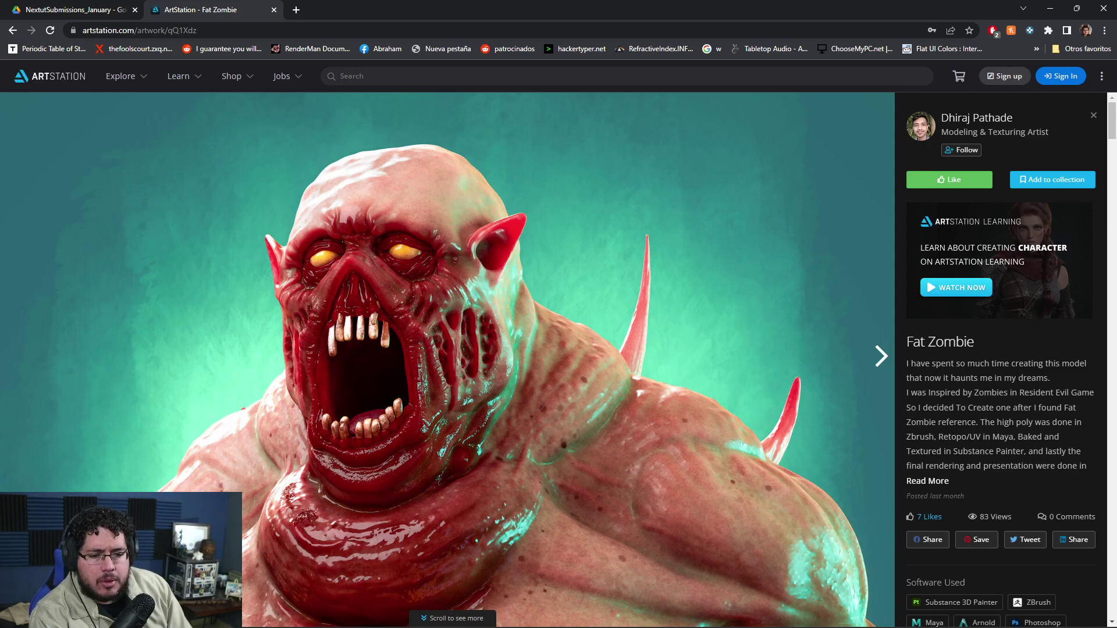
{"action": "scroll", "coordinate": [448, 360], "scroll_direction": "down", "scroll_amount": 12}
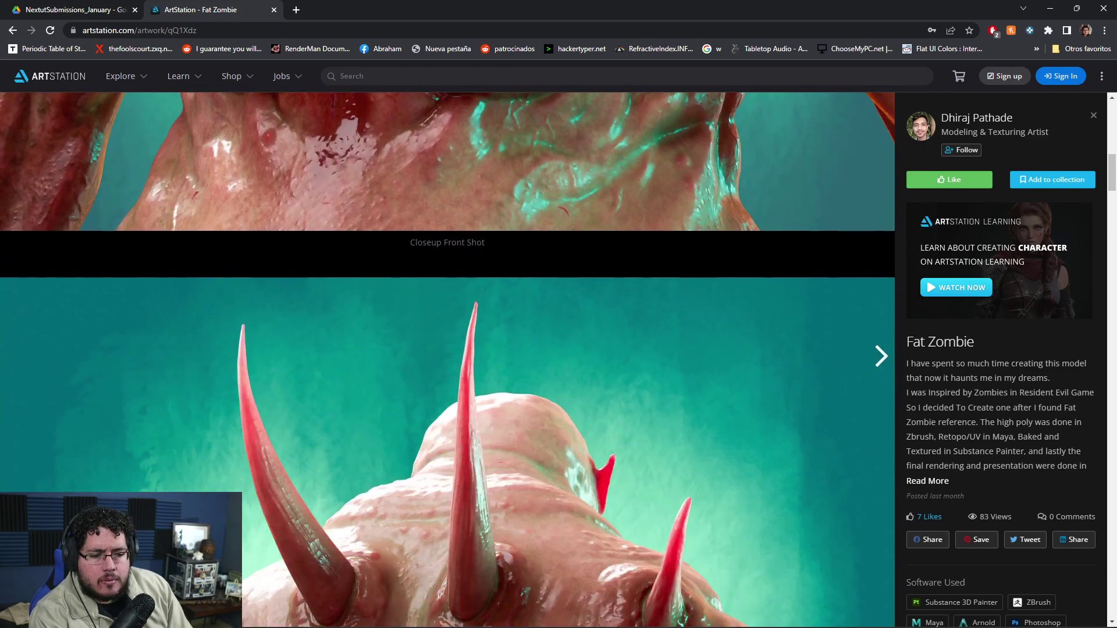
{"action": "scroll", "coordinate": [448, 360], "scroll_direction": "down", "scroll_amount": 15}
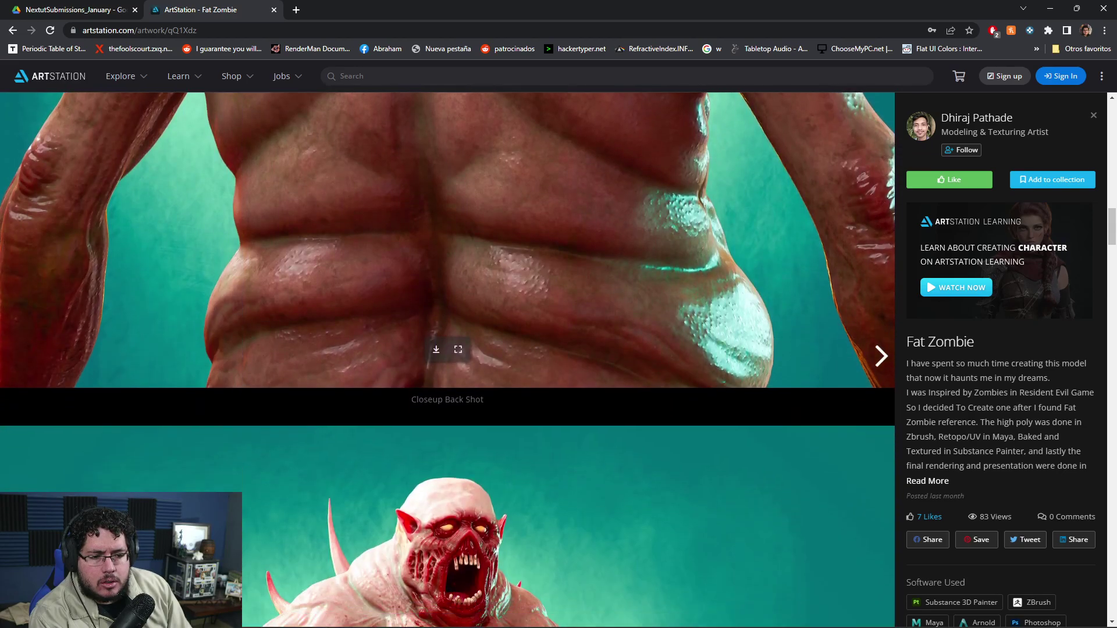
{"action": "scroll", "coordinate": [448, 361], "scroll_direction": "down", "scroll_amount": 12}
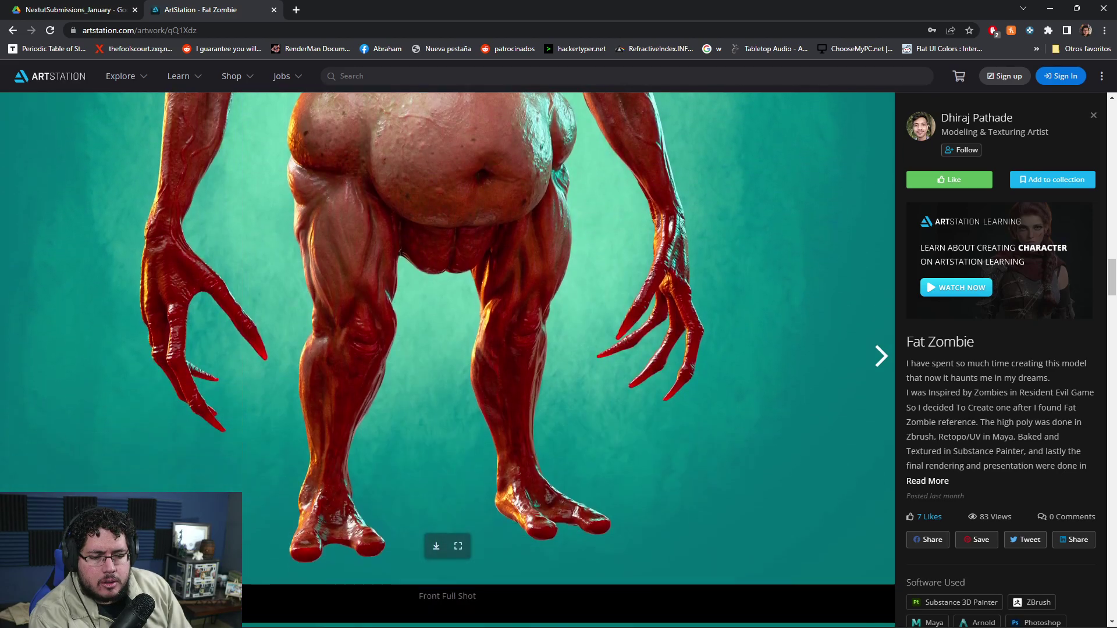
{"action": "scroll", "coordinate": [448, 361], "scroll_direction": "down", "scroll_amount": 1}
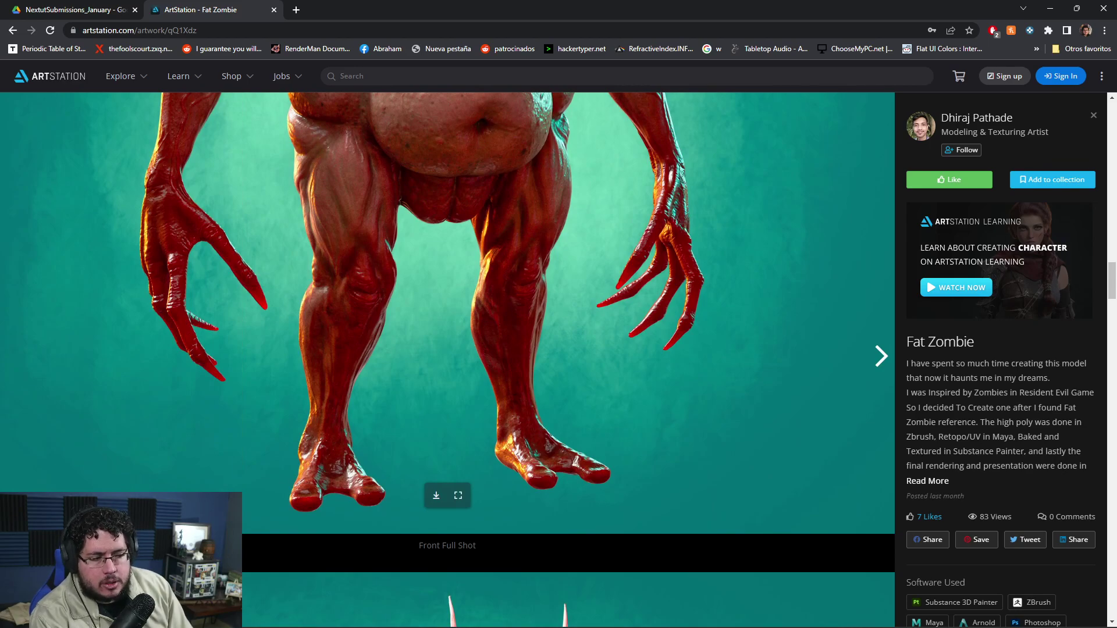
{"action": "scroll", "coordinate": [448, 360], "scroll_direction": "down", "scroll_amount": 20}
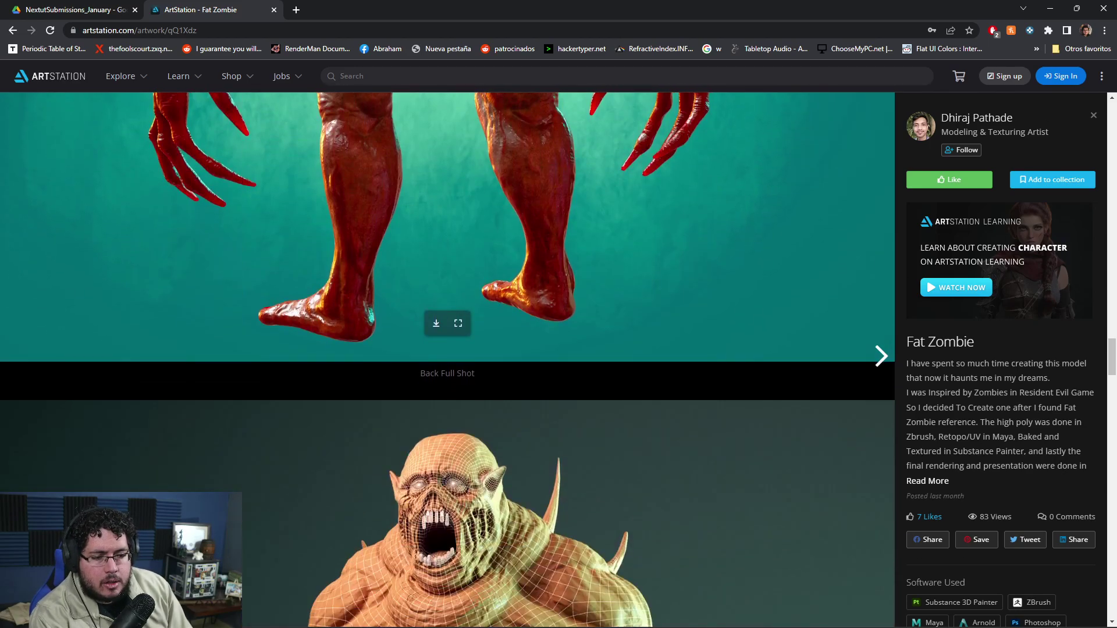
{"action": "scroll", "coordinate": [448, 360], "scroll_direction": "down", "scroll_amount": 4}
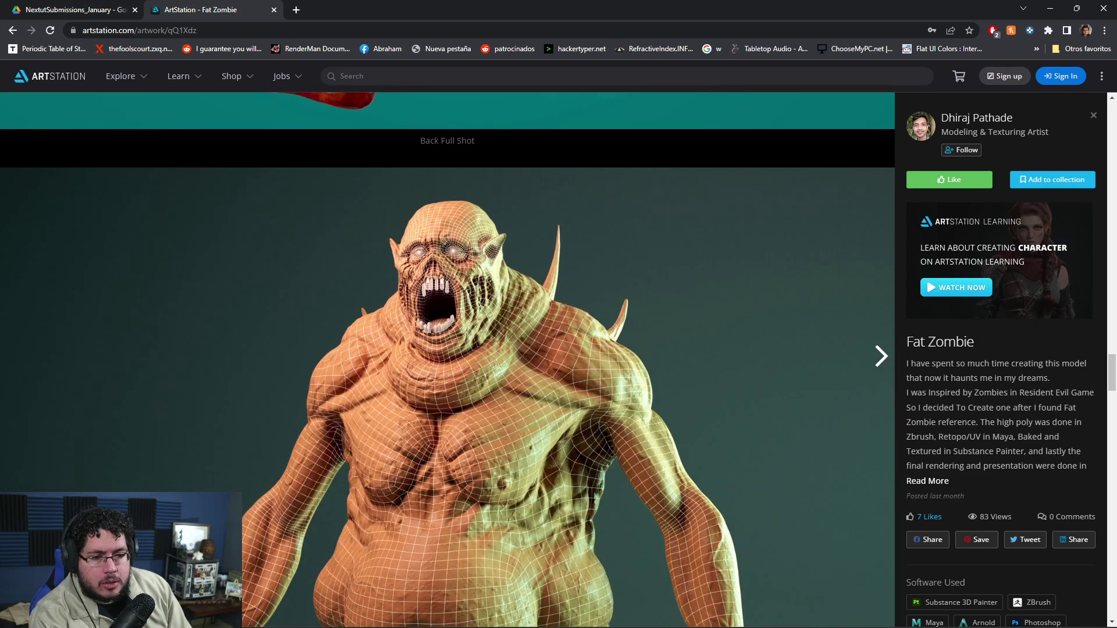
{"action": "scroll", "coordinate": [447, 360], "scroll_direction": "down", "scroll_amount": 18}
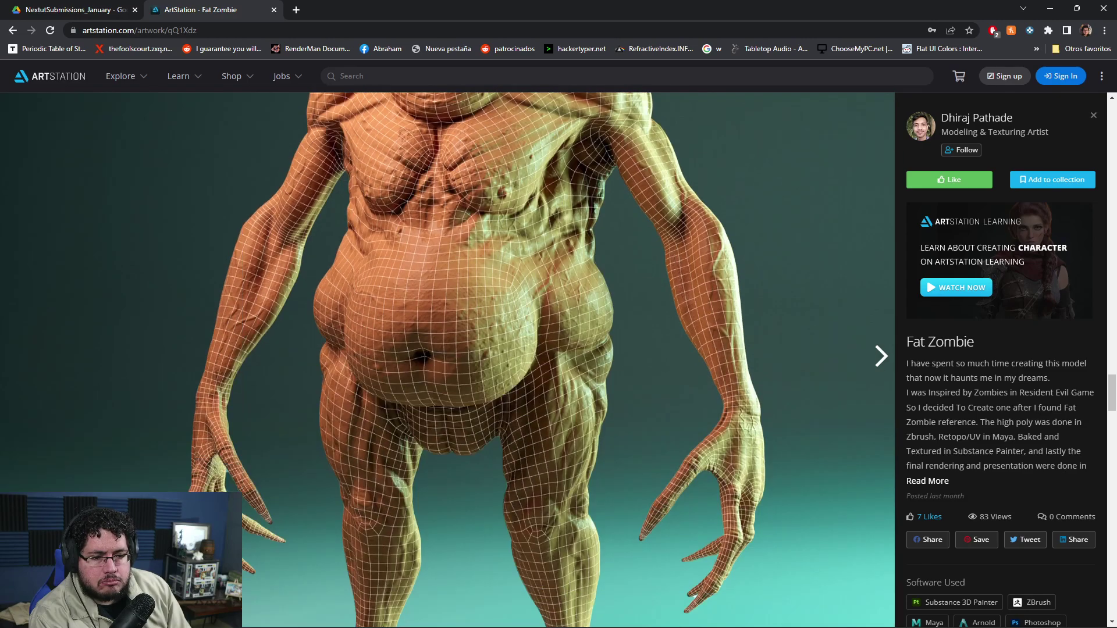
Scroll through the Fat Zombie grey renders, wireframe shots and texture map sheets.
{"action": "scroll", "coordinate": [448, 361], "scroll_direction": "down", "scroll_amount": 7}
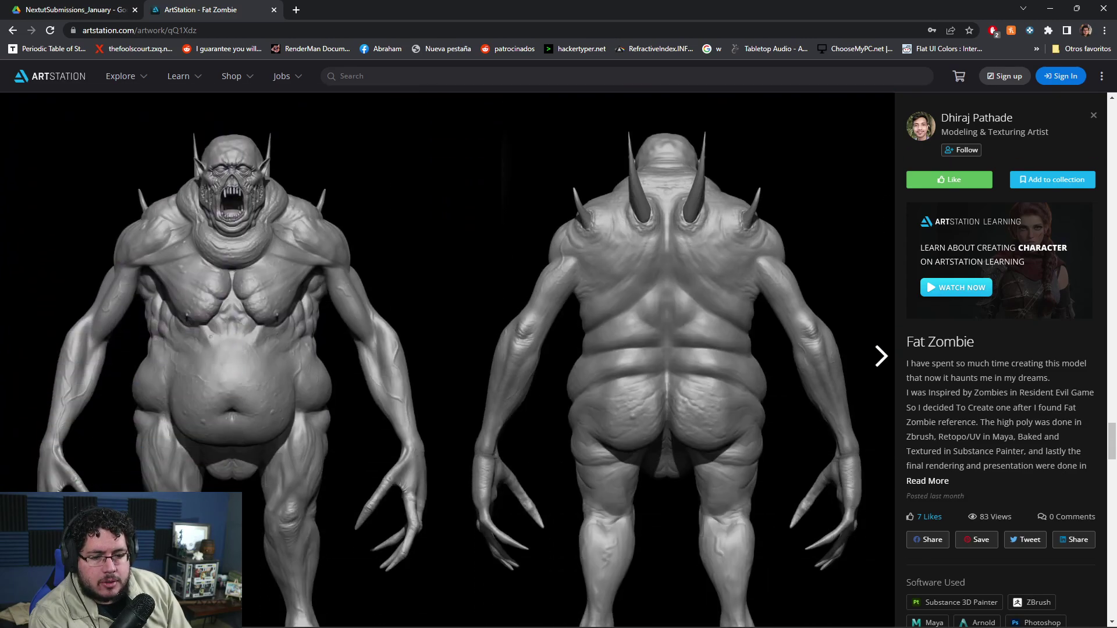
{"action": "scroll", "coordinate": [448, 361], "scroll_direction": "up", "scroll_amount": 3}
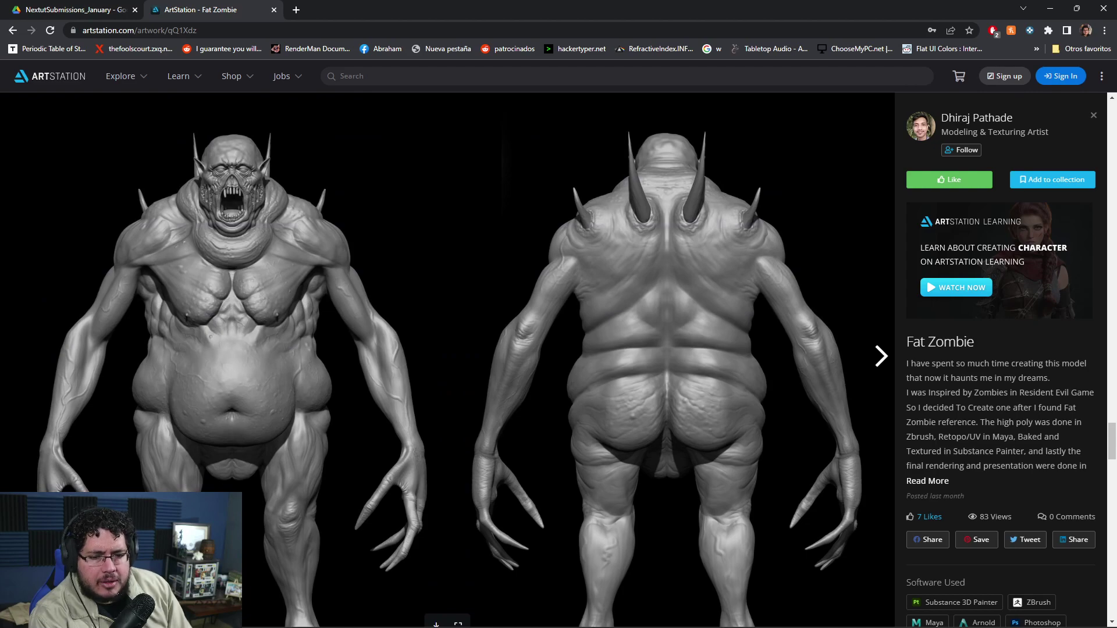
{"action": "scroll", "coordinate": [448, 360], "scroll_direction": "down", "scroll_amount": 10}
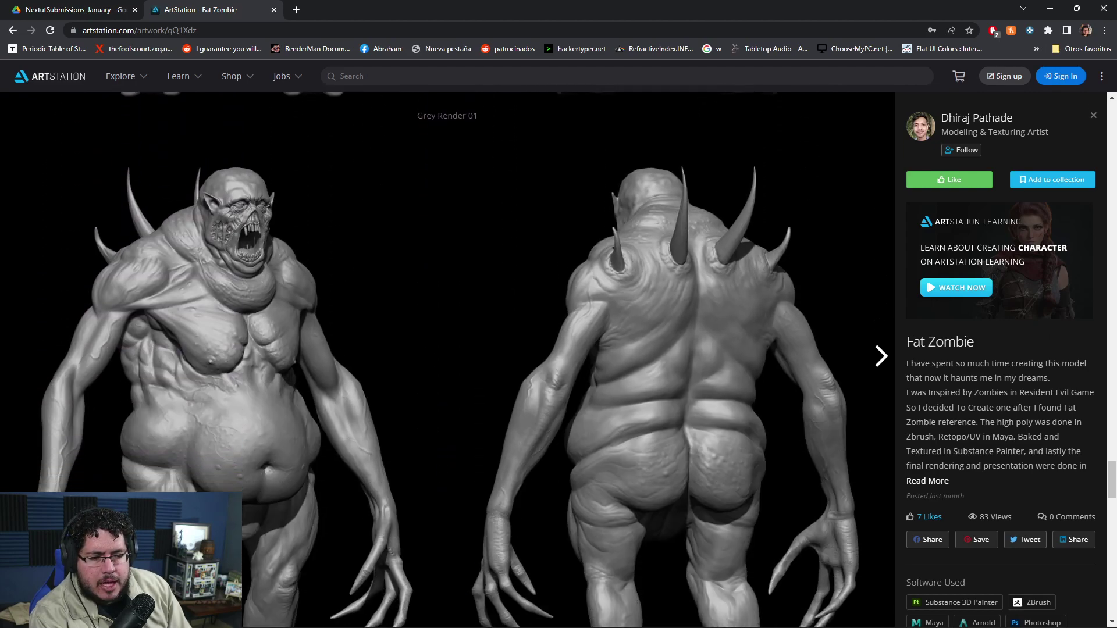
{"action": "scroll", "coordinate": [448, 360], "scroll_direction": "down", "scroll_amount": 10}
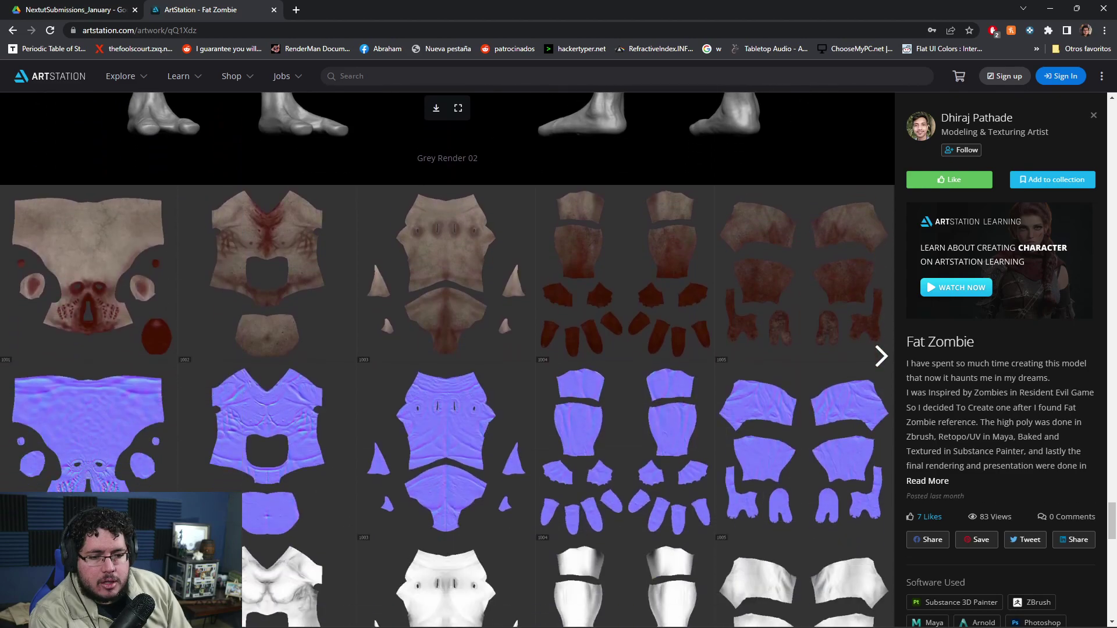
{"action": "scroll", "coordinate": [447, 361], "scroll_direction": "up", "scroll_amount": 7}
{"action": "scroll", "coordinate": [448, 360], "scroll_direction": "up", "scroll_amount": 3}
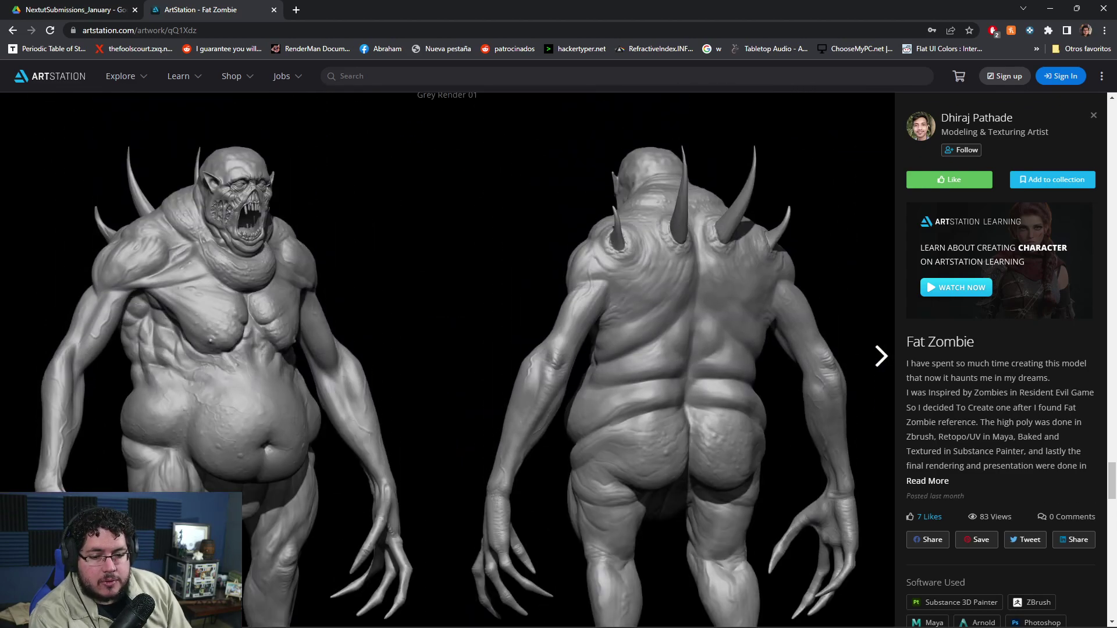
{"action": "scroll", "coordinate": [448, 360], "scroll_direction": "down", "scroll_amount": 10}
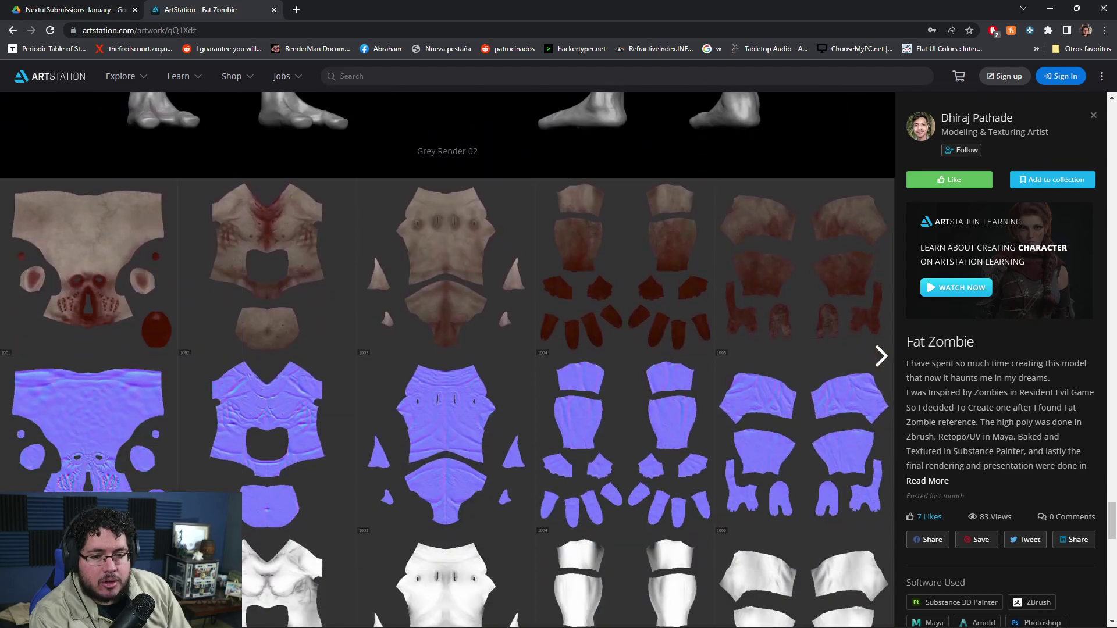
{"action": "scroll", "coordinate": [448, 360], "scroll_direction": "down", "scroll_amount": 3}
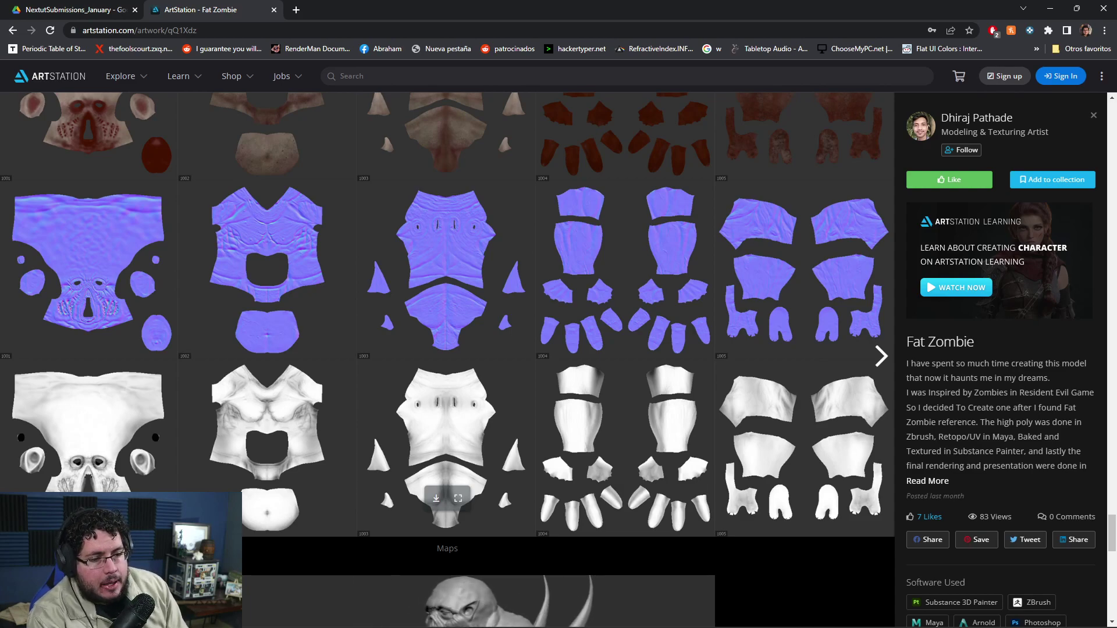
{"action": "scroll", "coordinate": [447, 360], "scroll_direction": "up", "scroll_amount": 2}
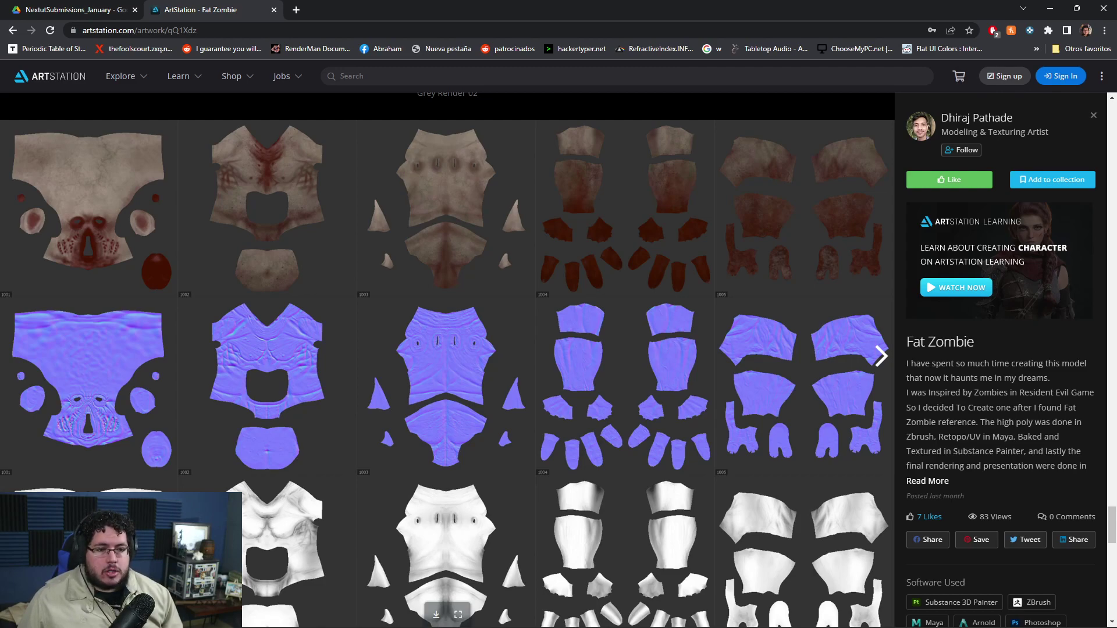
{"action": "scroll", "coordinate": [447, 361], "scroll_direction": "down", "scroll_amount": 2}
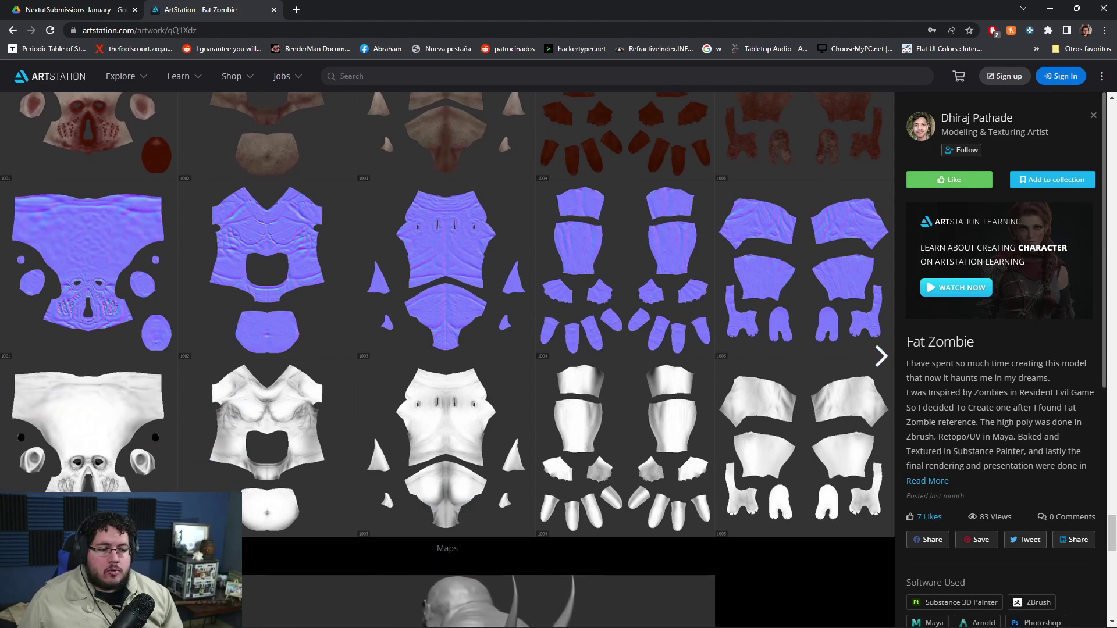
Expand the full Fat Zombie description and browse the turntable and concept reference.
{"action": "left_click", "coordinate": [928, 481]}
{"action": "scroll", "coordinate": [928, 481], "scroll_direction": "down", "scroll_amount": 1}
{"action": "scroll", "coordinate": [927, 480], "scroll_direction": "down", "scroll_amount": 10}
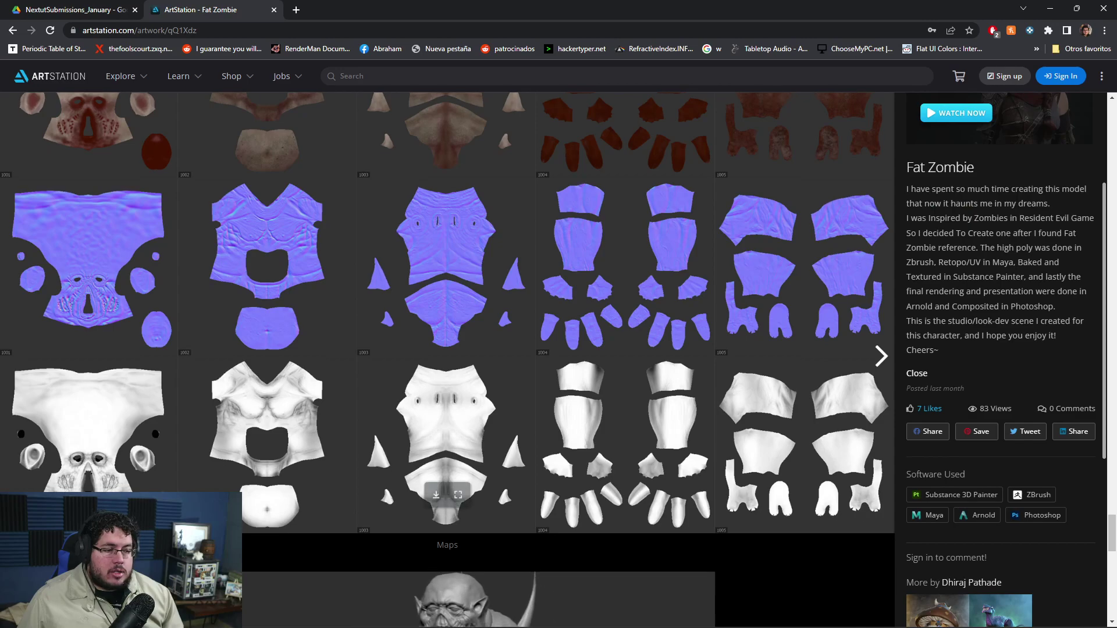
{"action": "scroll", "coordinate": [447, 349], "scroll_direction": "down", "scroll_amount": 4}
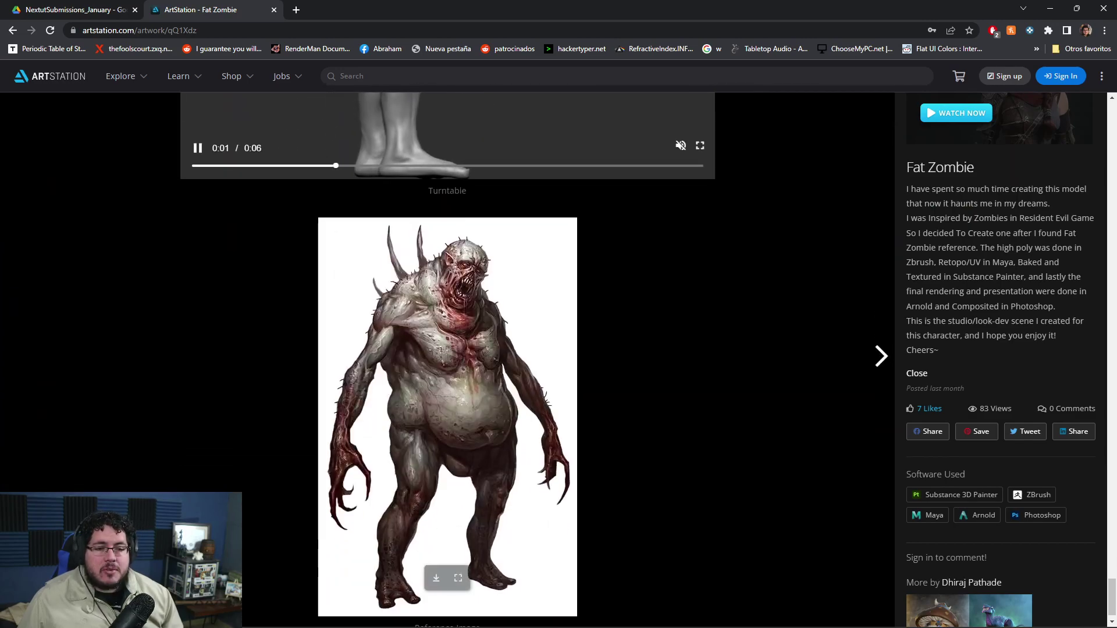
{"action": "scroll", "coordinate": [448, 349], "scroll_direction": "up", "scroll_amount": 15}
{"action": "scroll", "coordinate": [448, 350], "scroll_direction": "up", "scroll_amount": 15}
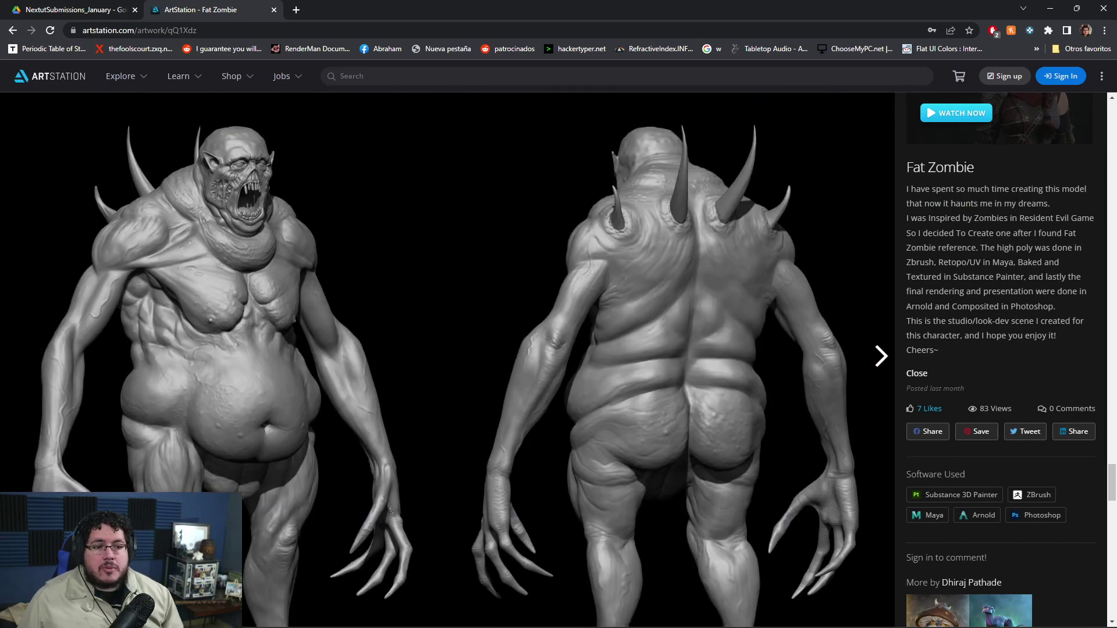
{"action": "scroll", "coordinate": [448, 349], "scroll_direction": "up", "scroll_amount": 15}
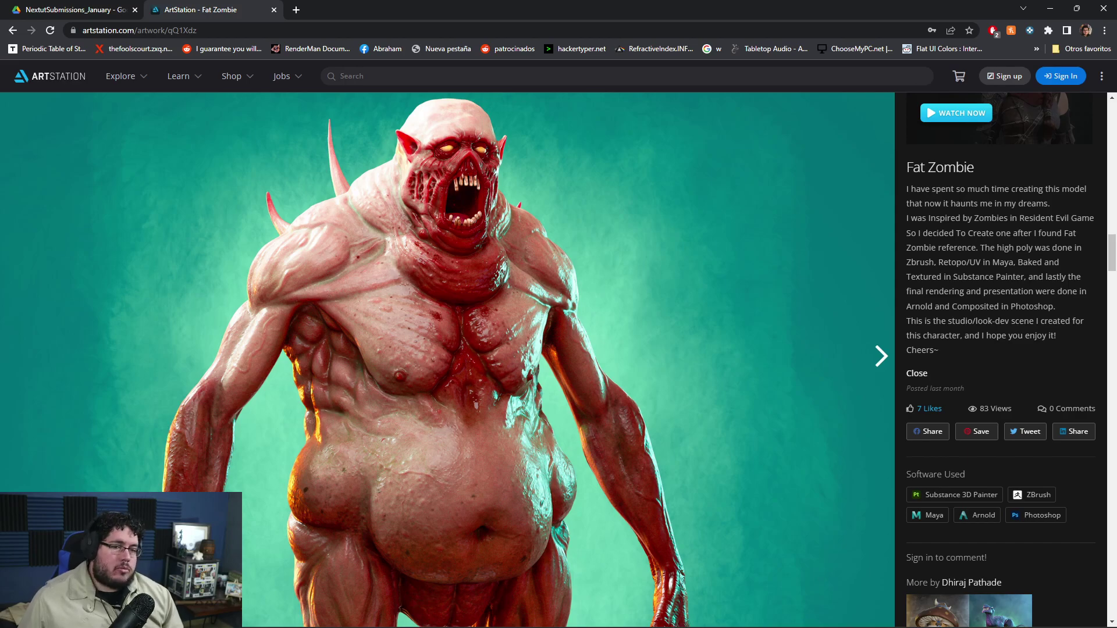
Scroll down past the Back Full Shot render toward the UV texture maps.
{"action": "scroll", "coordinate": [448, 361], "scroll_direction": "down", "scroll_amount": 15}
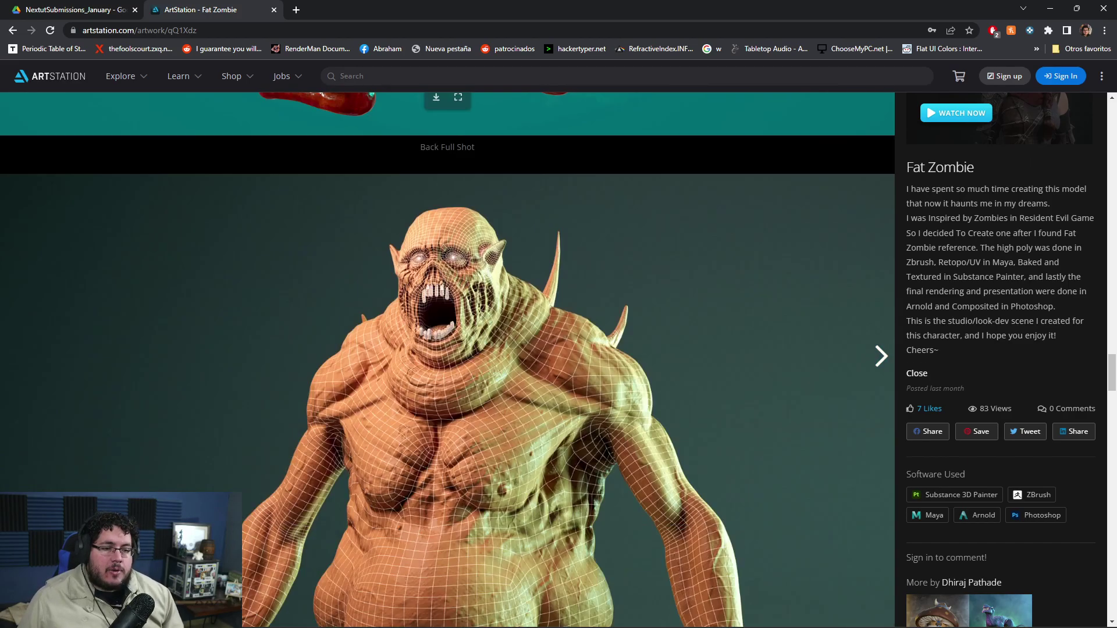
{"action": "scroll", "coordinate": [447, 361], "scroll_direction": "down", "scroll_amount": 20}
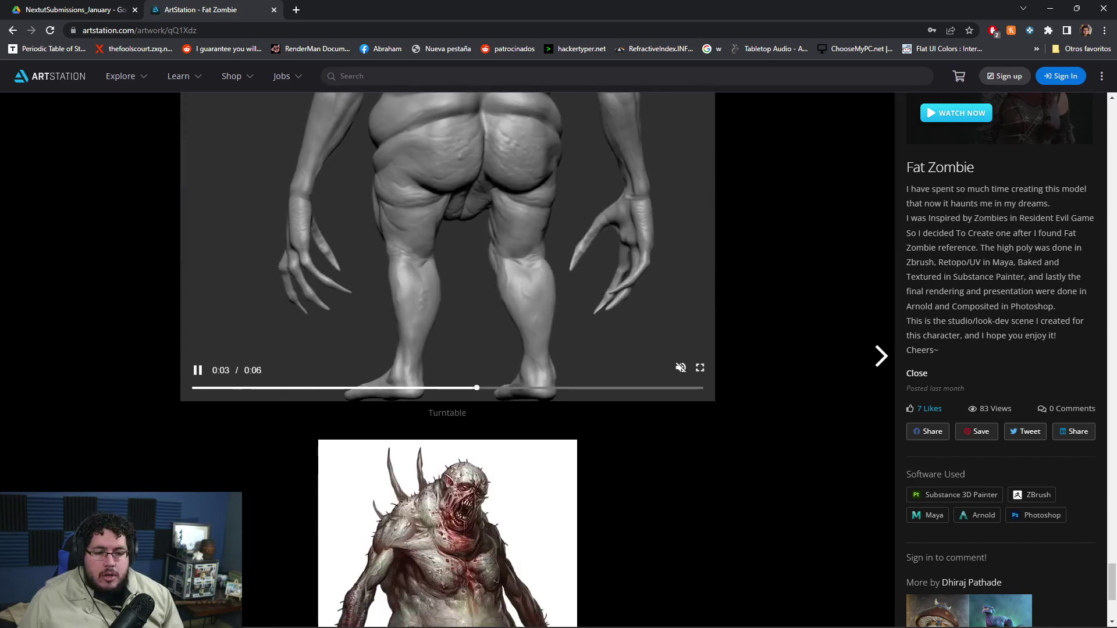
{"action": "scroll", "coordinate": [448, 525], "scroll_direction": "down", "scroll_amount": 4}
{"action": "scroll", "coordinate": [448, 523], "scroll_direction": "up", "scroll_amount": 1}
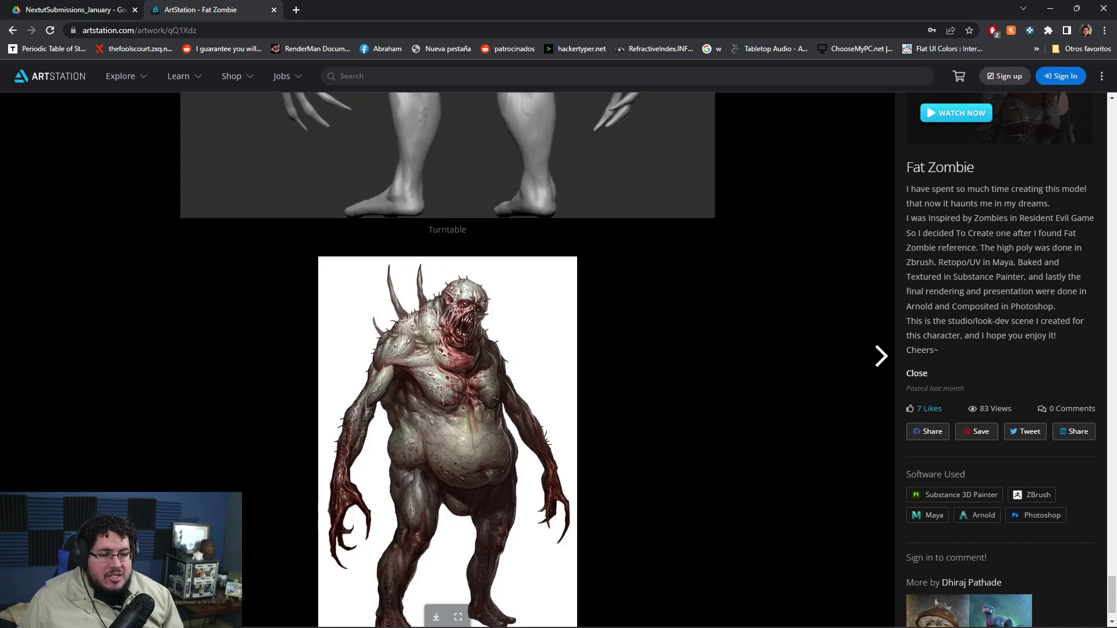
{"action": "scroll", "coordinate": [448, 349], "scroll_direction": "up", "scroll_amount": 15}
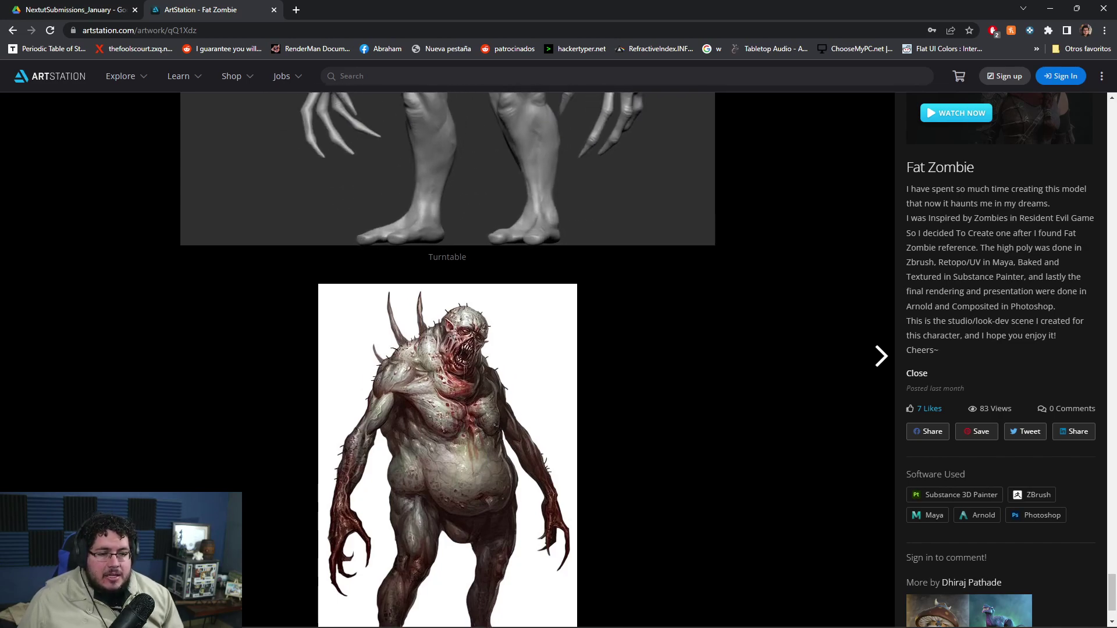
{"action": "scroll", "coordinate": [447, 349], "scroll_direction": "up", "scroll_amount": 10}
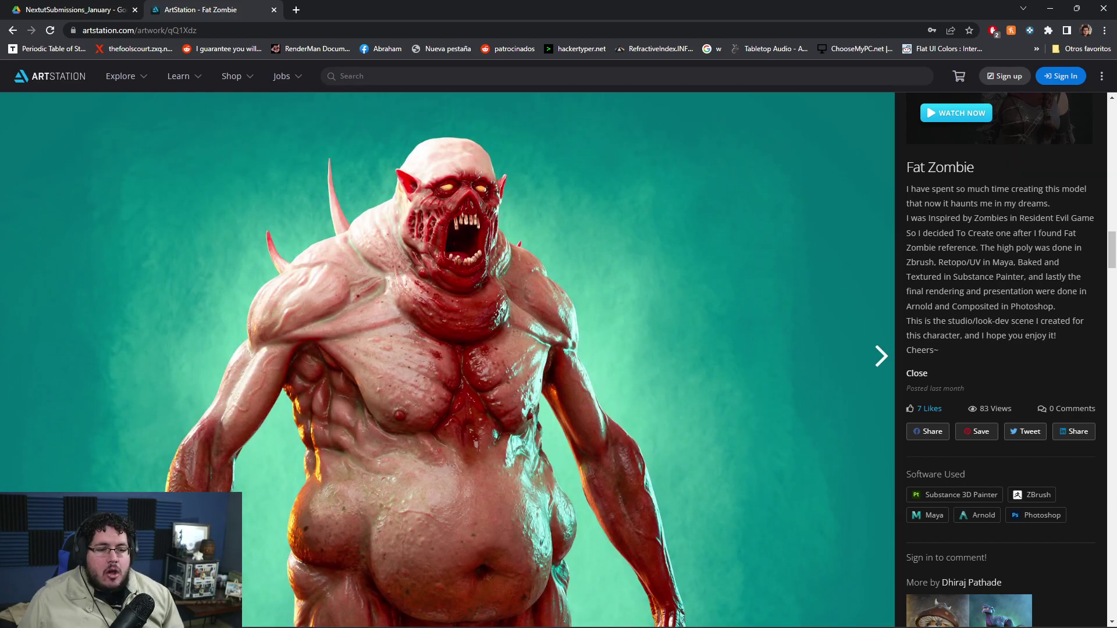
{"action": "scroll", "coordinate": [447, 361], "scroll_direction": "down", "scroll_amount": 15}
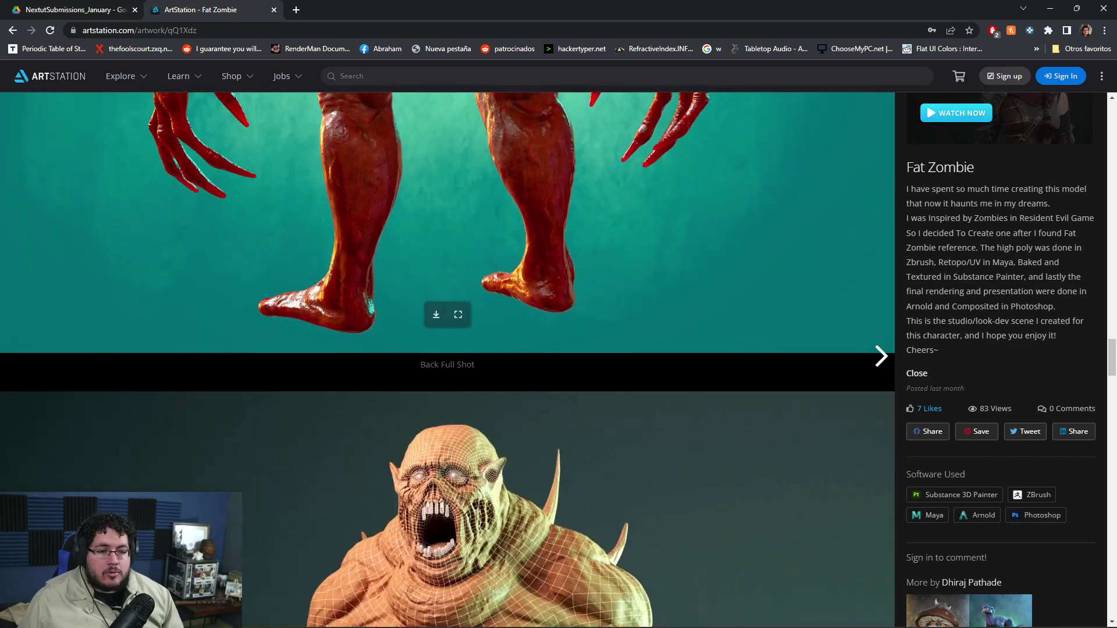
{"action": "scroll", "coordinate": [447, 349], "scroll_direction": "down", "scroll_amount": 20}
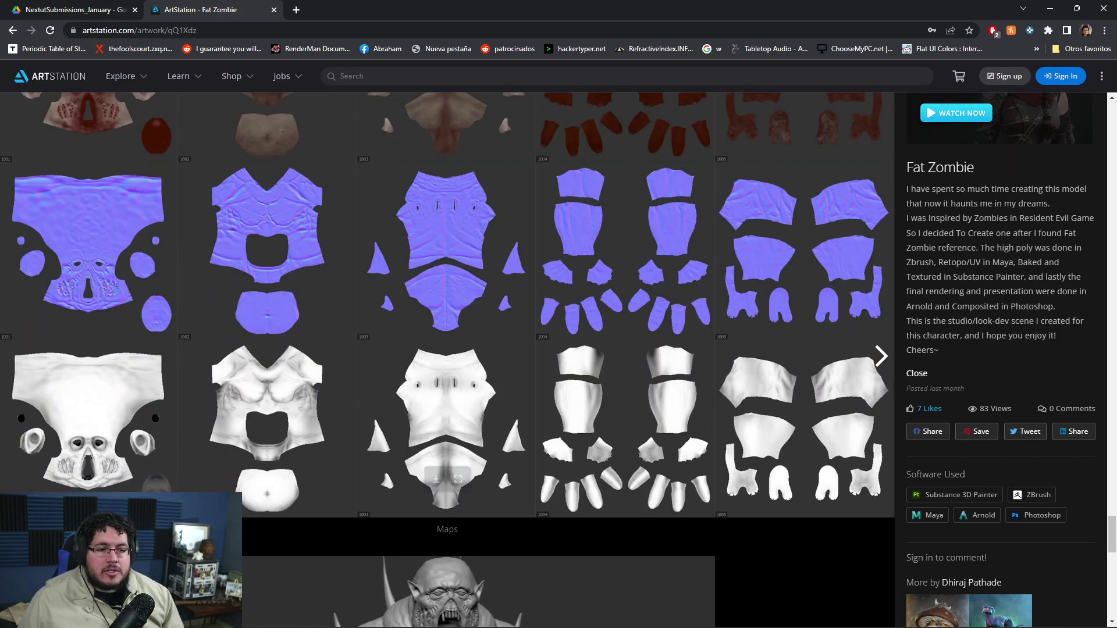
Scroll back up through the Fat Zombie's grey and wireframe renders to the Front Full Shot.
{"action": "scroll", "coordinate": [447, 360], "scroll_direction": "down", "scroll_amount": 5}
{"action": "scroll", "coordinate": [447, 361], "scroll_direction": "up", "scroll_amount": 5}
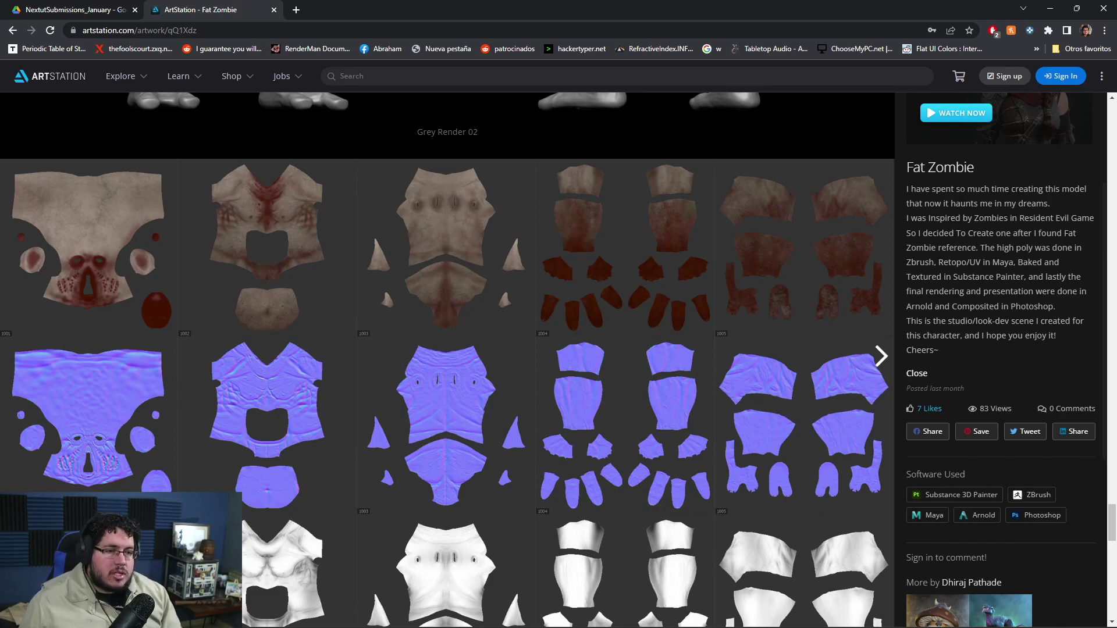
{"action": "scroll", "coordinate": [447, 360], "scroll_direction": "up", "scroll_amount": 2}
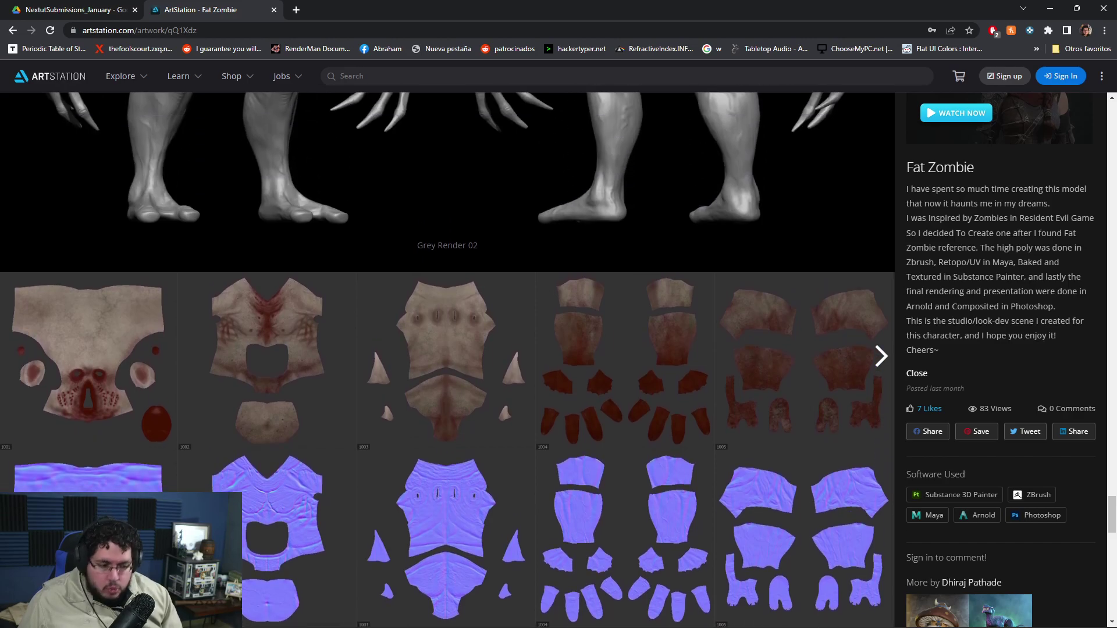
{"action": "scroll", "coordinate": [446, 360], "scroll_direction": "up", "scroll_amount": 1}
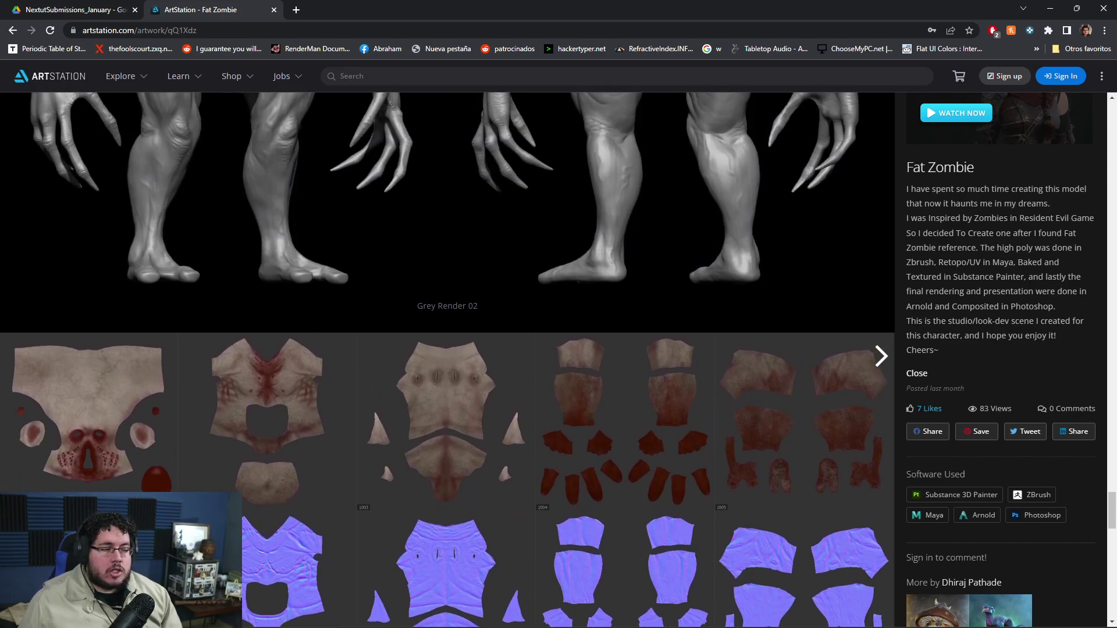
{"action": "scroll", "coordinate": [447, 360], "scroll_direction": "up", "scroll_amount": 6}
{"action": "scroll", "coordinate": [446, 361], "scroll_direction": "up", "scroll_amount": 15}
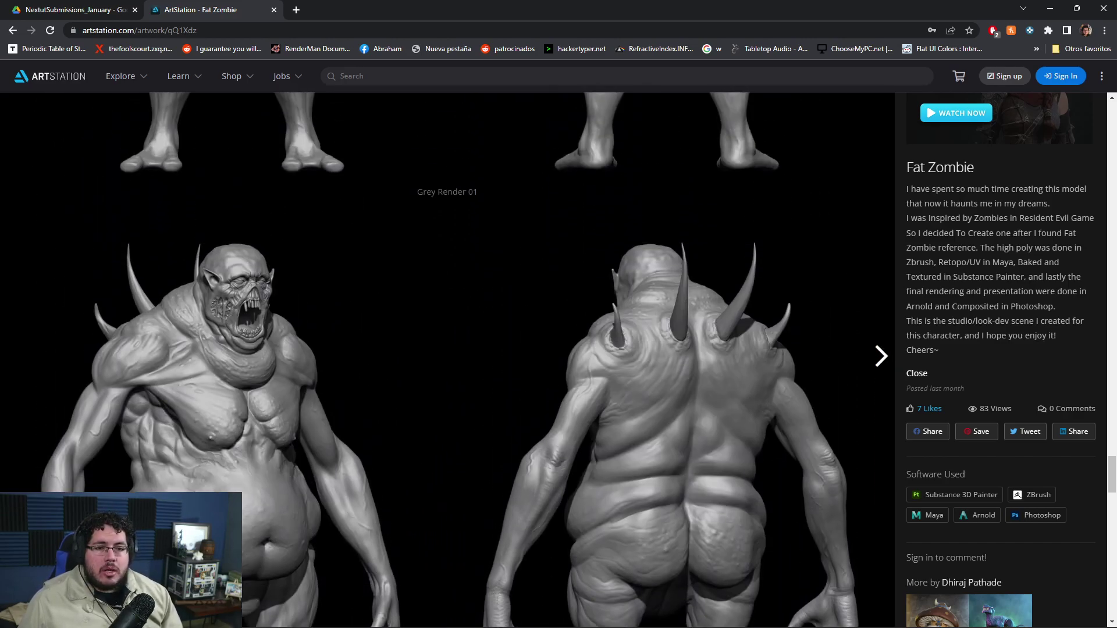
{"action": "scroll", "coordinate": [446, 360], "scroll_direction": "down", "scroll_amount": 5}
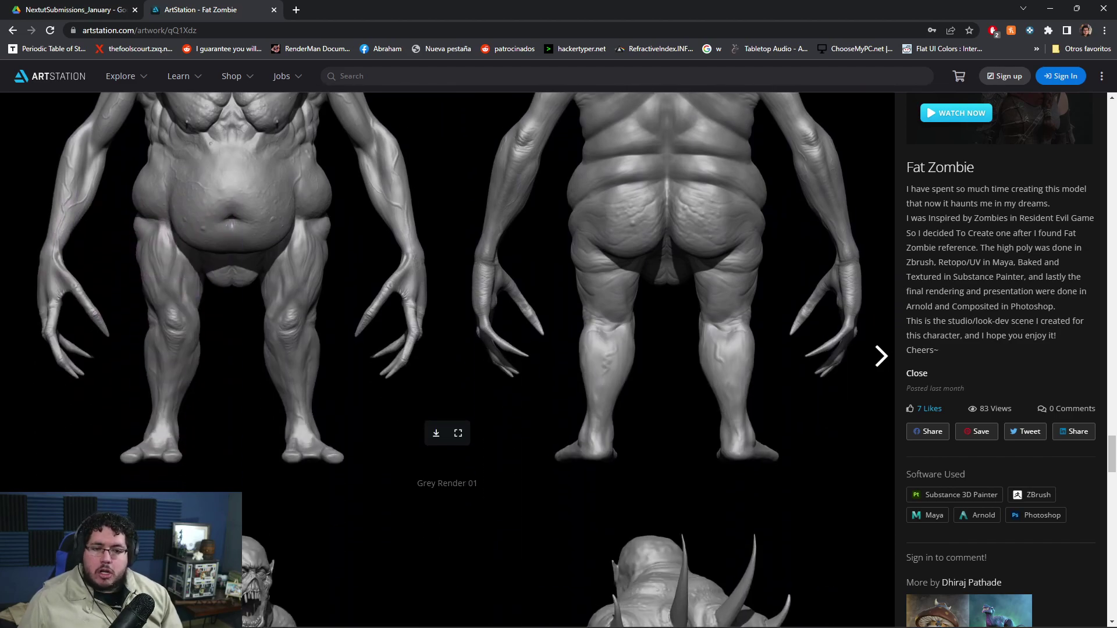
{"action": "scroll", "coordinate": [446, 361], "scroll_direction": "up", "scroll_amount": 4}
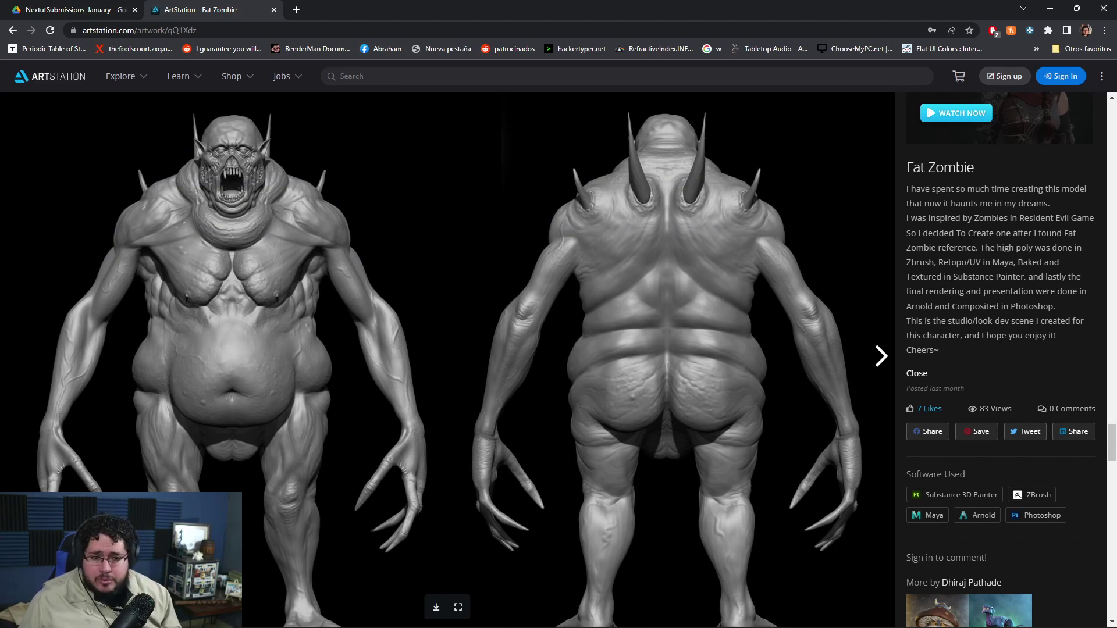
{"action": "scroll", "coordinate": [447, 361], "scroll_direction": "up", "scroll_amount": 12}
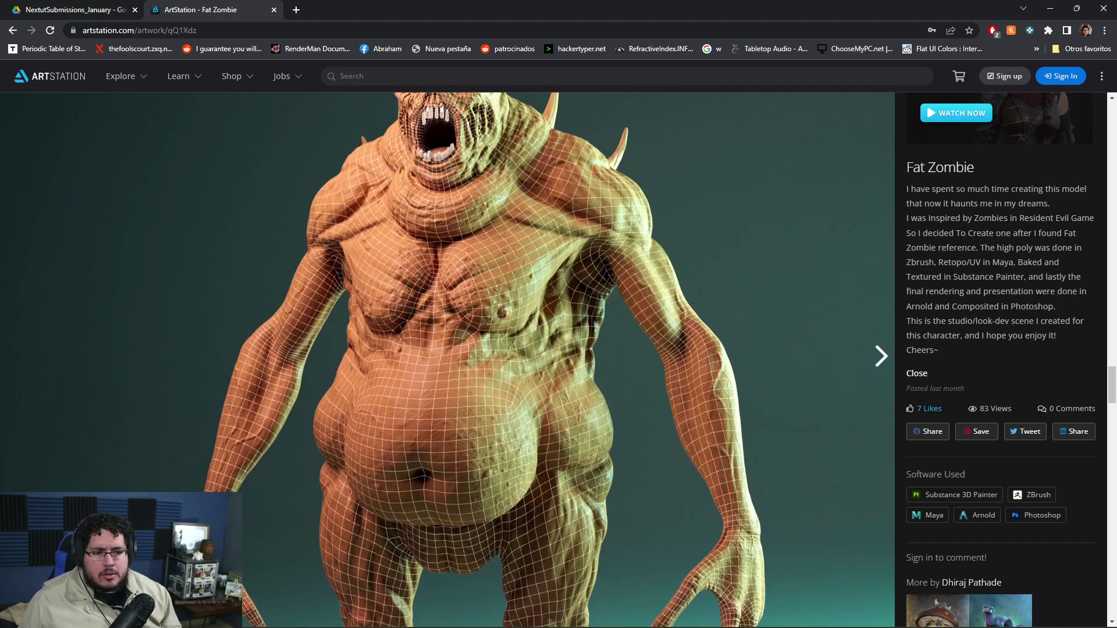
{"action": "scroll", "coordinate": [448, 361], "scroll_direction": "down", "scroll_amount": 4}
{"action": "scroll", "coordinate": [447, 361], "scroll_direction": "up", "scroll_amount": 20}
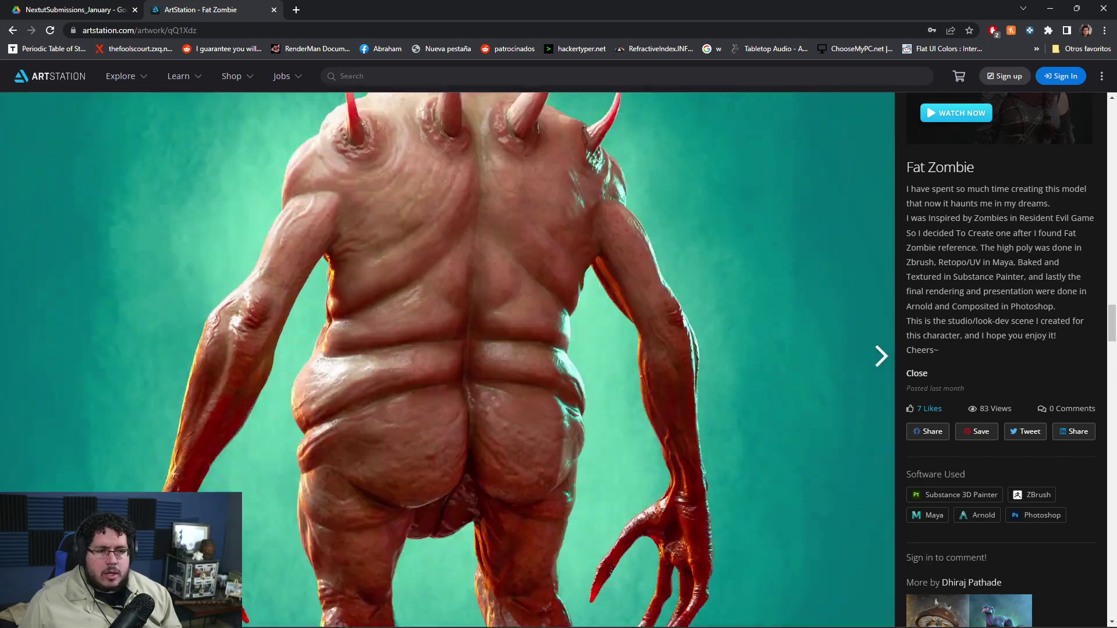
Scroll back and forth over the coloured renders, ending at the Closeup Back Shot.
{"action": "scroll", "coordinate": [447, 360], "scroll_direction": "down", "scroll_amount": 4}
{"action": "scroll", "coordinate": [447, 360], "scroll_direction": "down", "scroll_amount": 20}
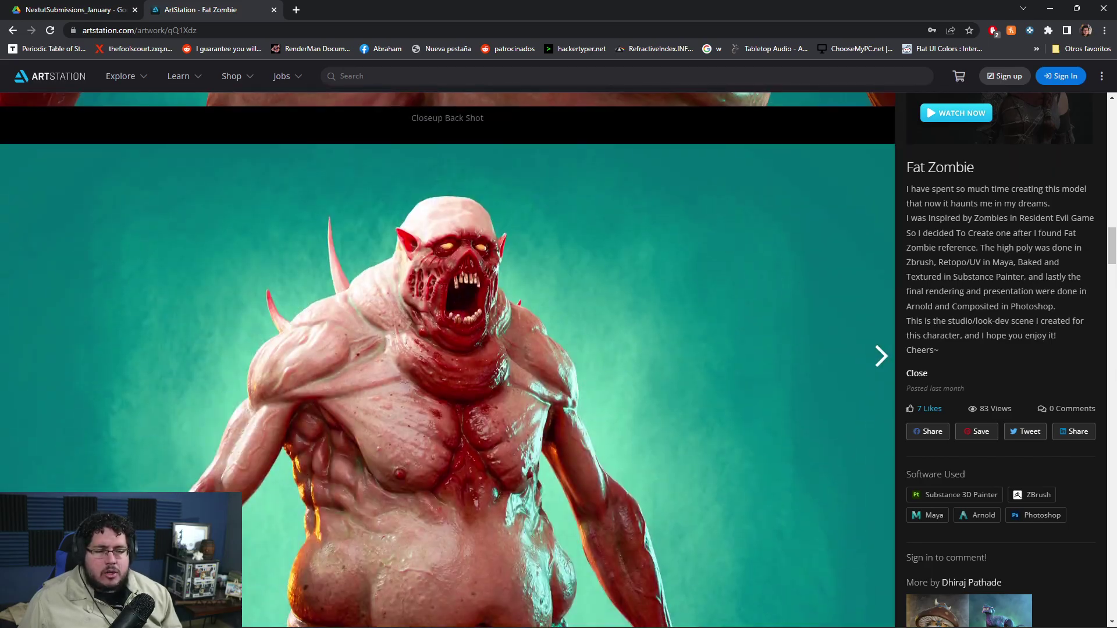
{"action": "scroll", "coordinate": [447, 361], "scroll_direction": "up", "scroll_amount": 4}
{"action": "scroll", "coordinate": [447, 360], "scroll_direction": "down", "scroll_amount": 4}
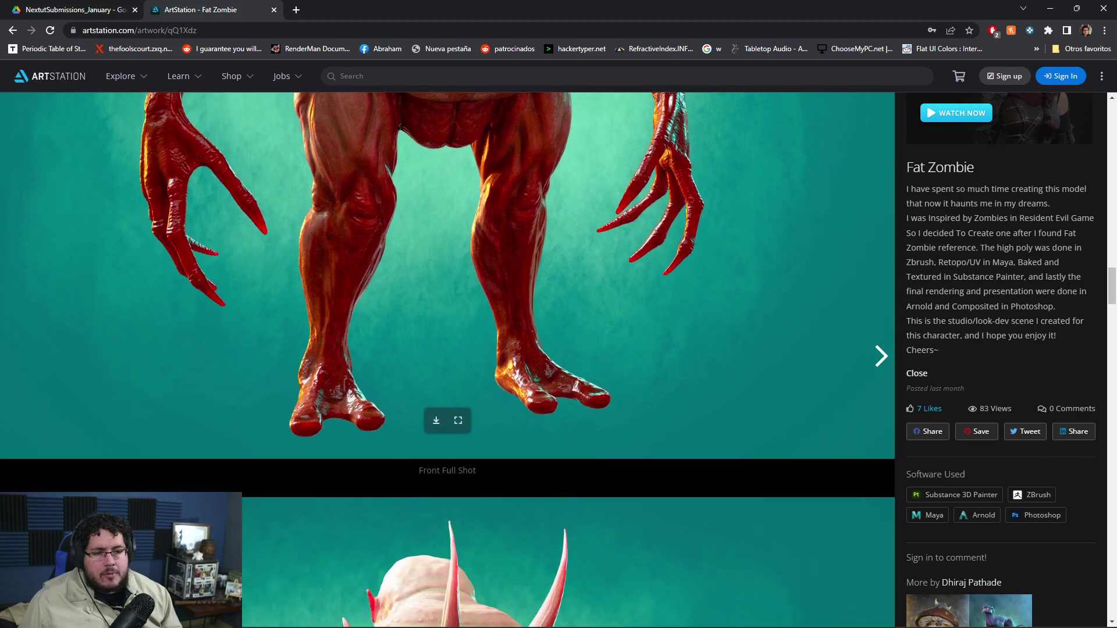
{"action": "scroll", "coordinate": [447, 361], "scroll_direction": "up", "scroll_amount": 4}
{"action": "scroll", "coordinate": [446, 360], "scroll_direction": "down", "scroll_amount": 15}
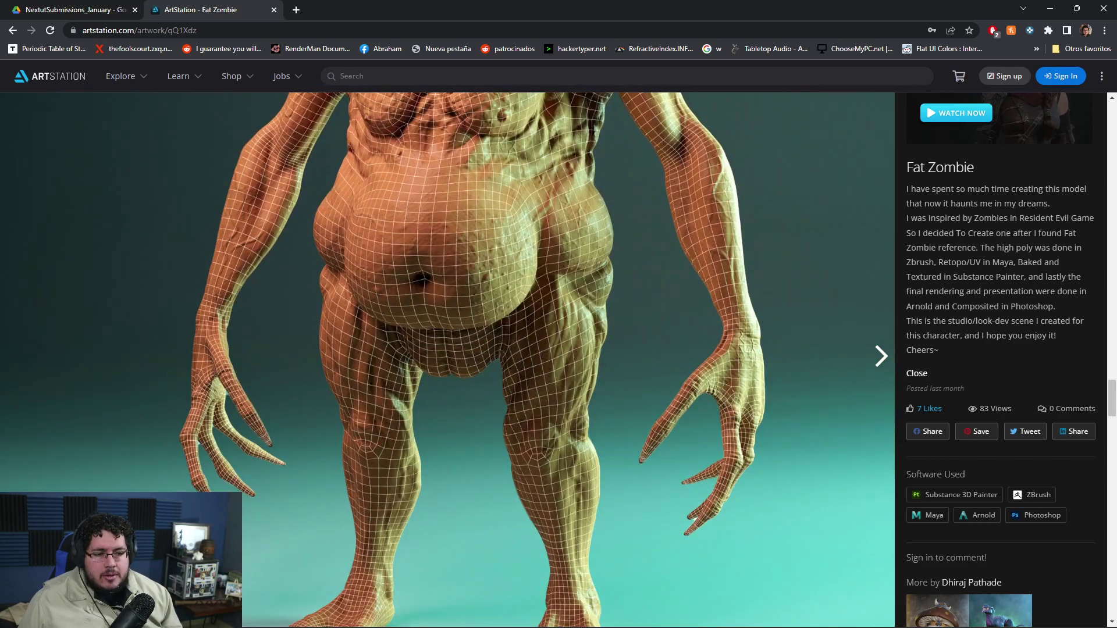
{"action": "scroll", "coordinate": [446, 361], "scroll_direction": "up", "scroll_amount": 5}
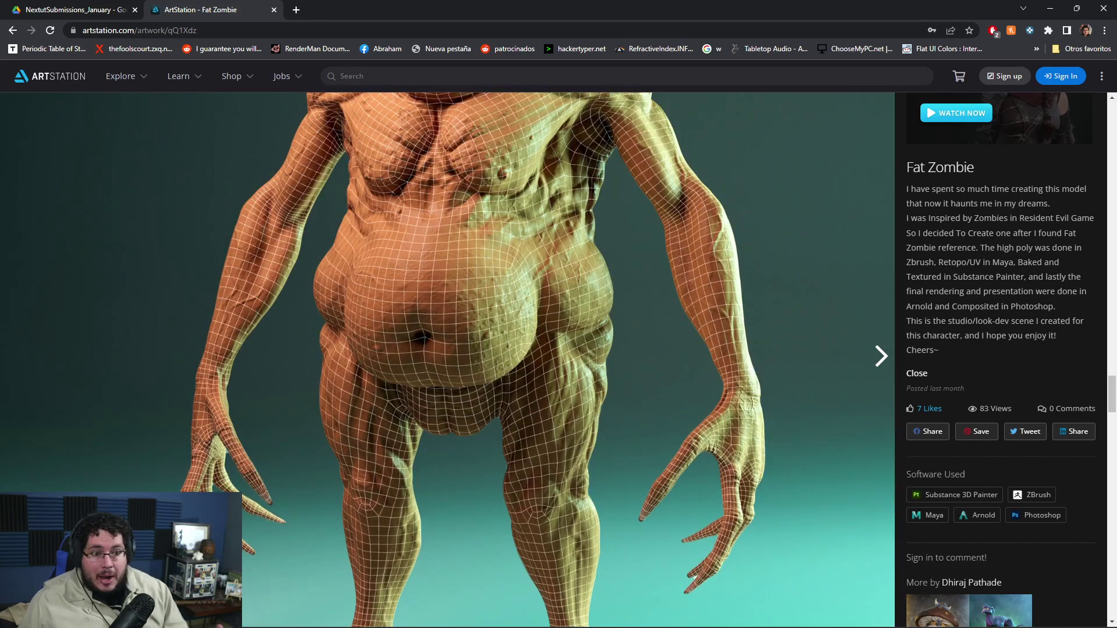
{"action": "scroll", "coordinate": [447, 360], "scroll_direction": "up", "scroll_amount": 12}
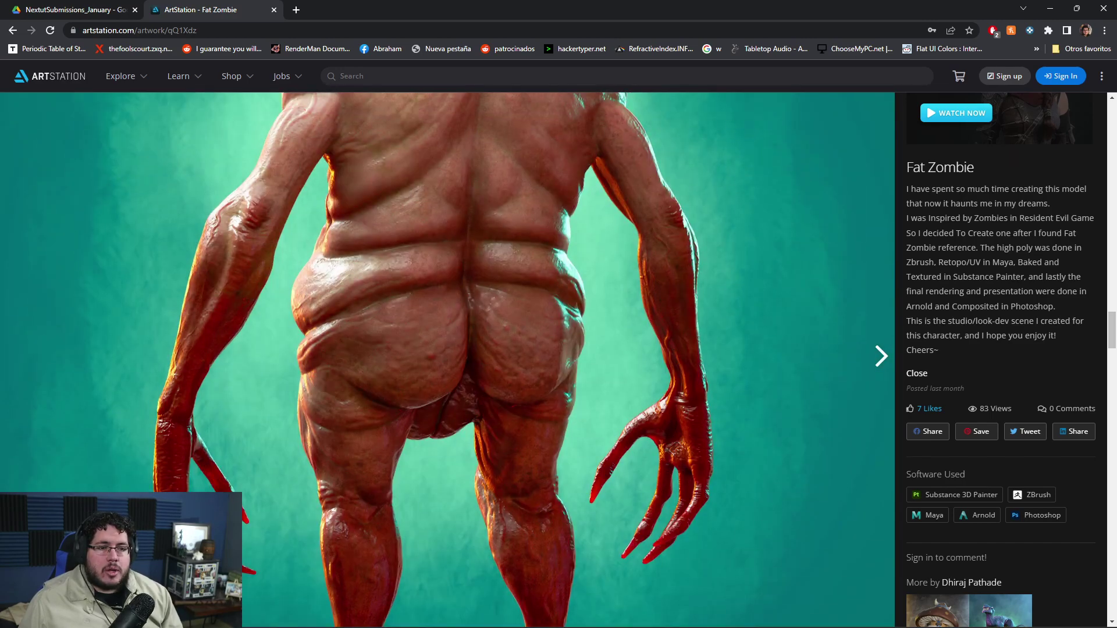
{"action": "scroll", "coordinate": [447, 361], "scroll_direction": "down", "scroll_amount": 4}
{"action": "scroll", "coordinate": [446, 361], "scroll_direction": "down", "scroll_amount": 3}
{"action": "scroll", "coordinate": [446, 361], "scroll_direction": "up", "scroll_amount": 8}
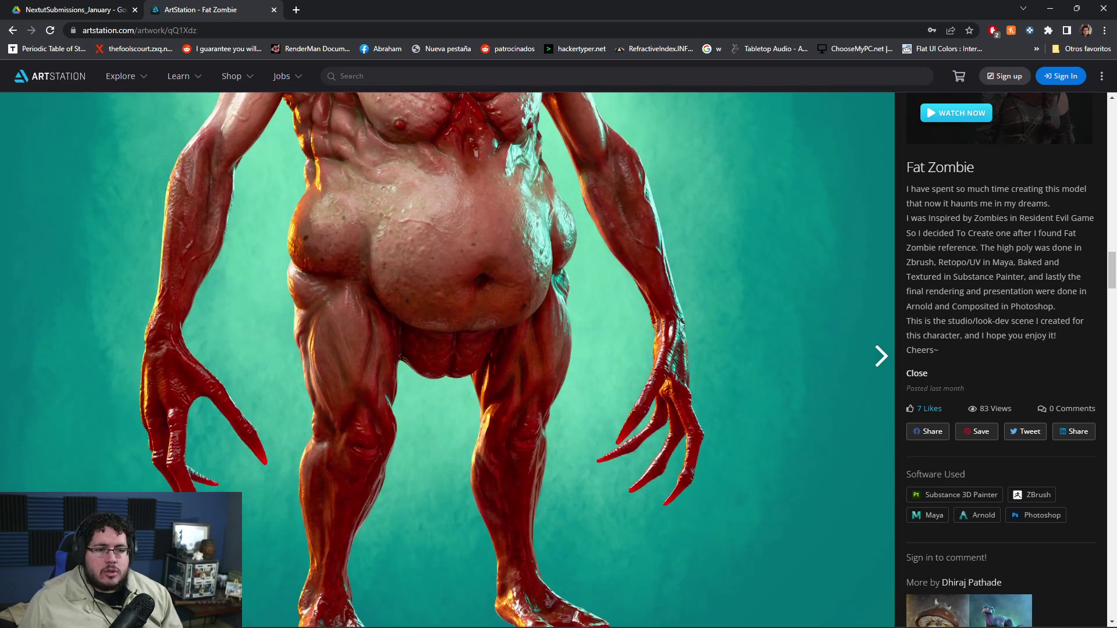
{"action": "scroll", "coordinate": [447, 360], "scroll_direction": "up", "scroll_amount": 4}
{"action": "scroll", "coordinate": [447, 361], "scroll_direction": "down", "scroll_amount": 20}
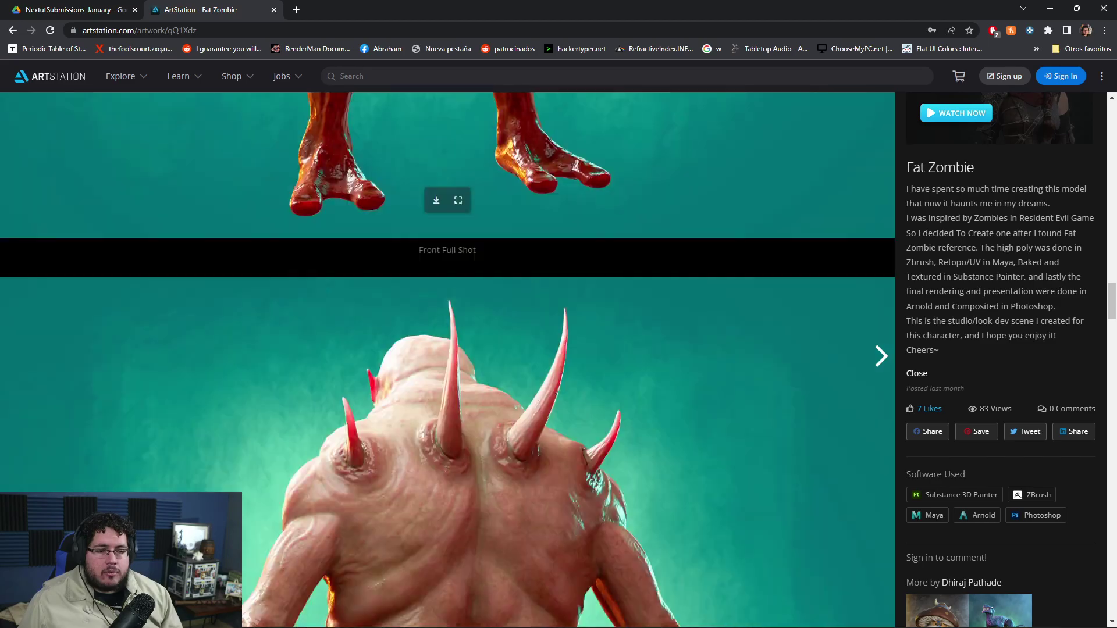
{"action": "scroll", "coordinate": [447, 361], "scroll_direction": "up", "scroll_amount": 20}
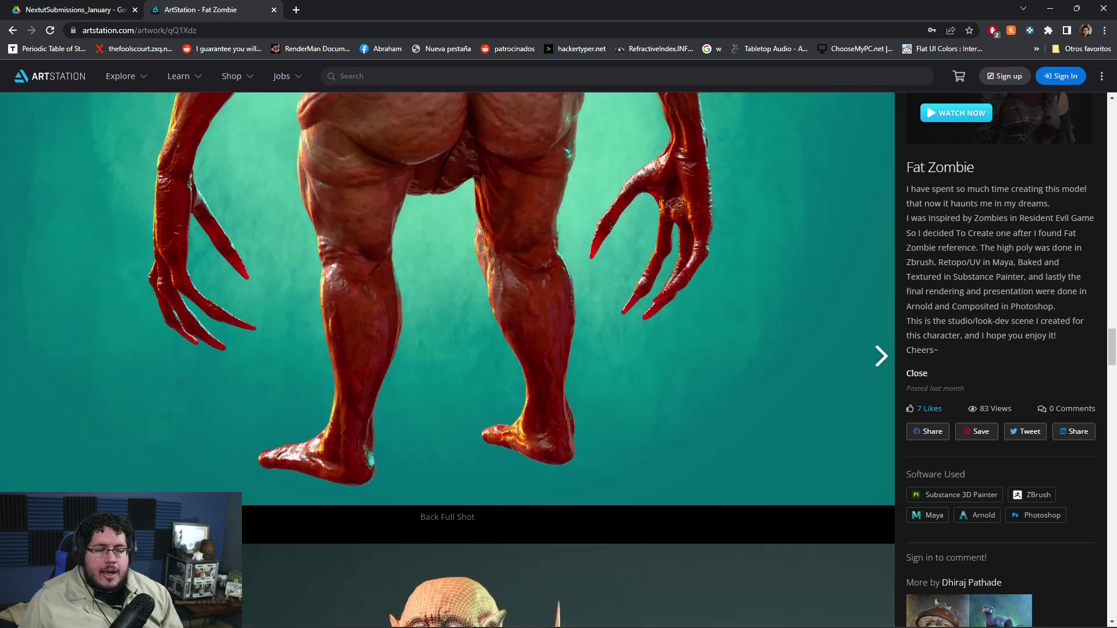
{"action": "scroll", "coordinate": [447, 360], "scroll_direction": "down", "scroll_amount": 10}
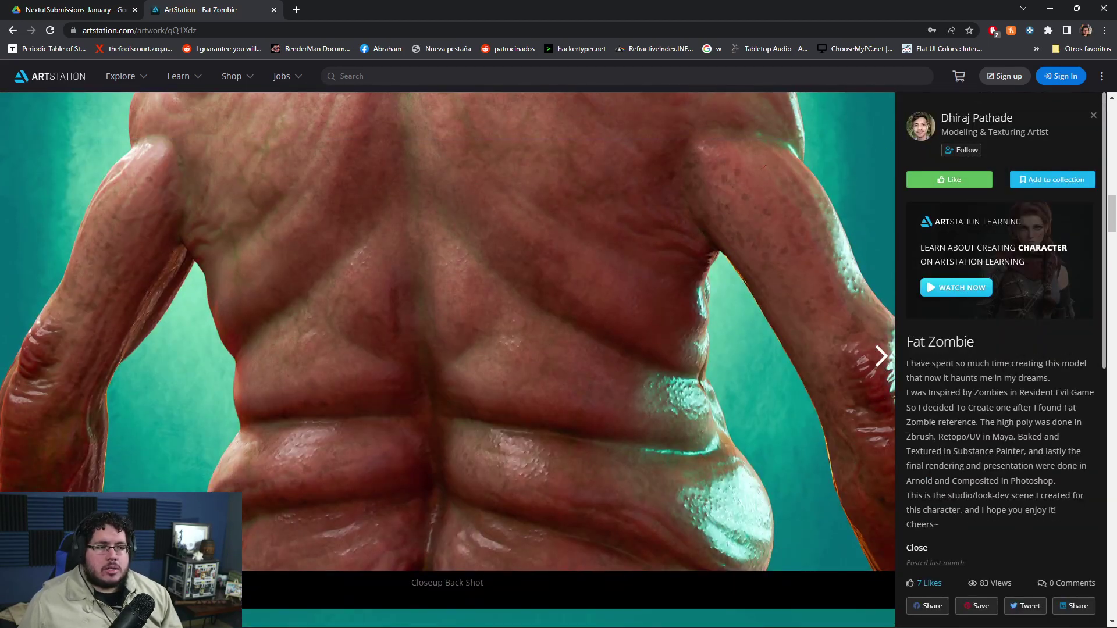
Open the artist's profile to see the Fat Zombie, 4 Legged Predator and Mushroom Warrior portfolio.
{"action": "left_click", "coordinate": [976, 118]}
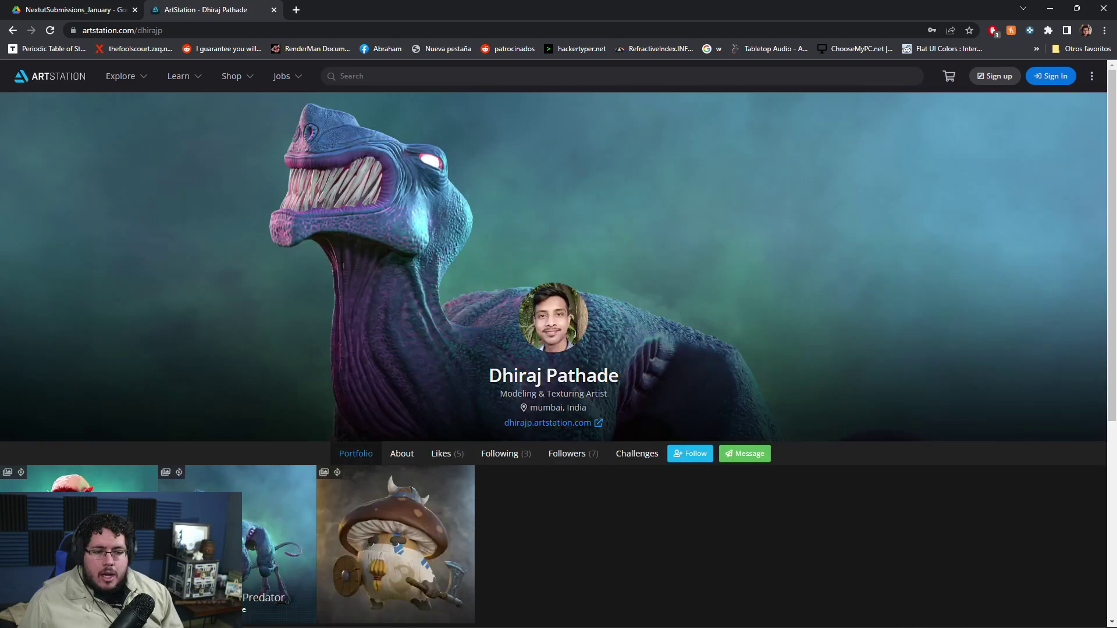
{"action": "scroll", "coordinate": [558, 349], "scroll_direction": "down", "scroll_amount": 1}
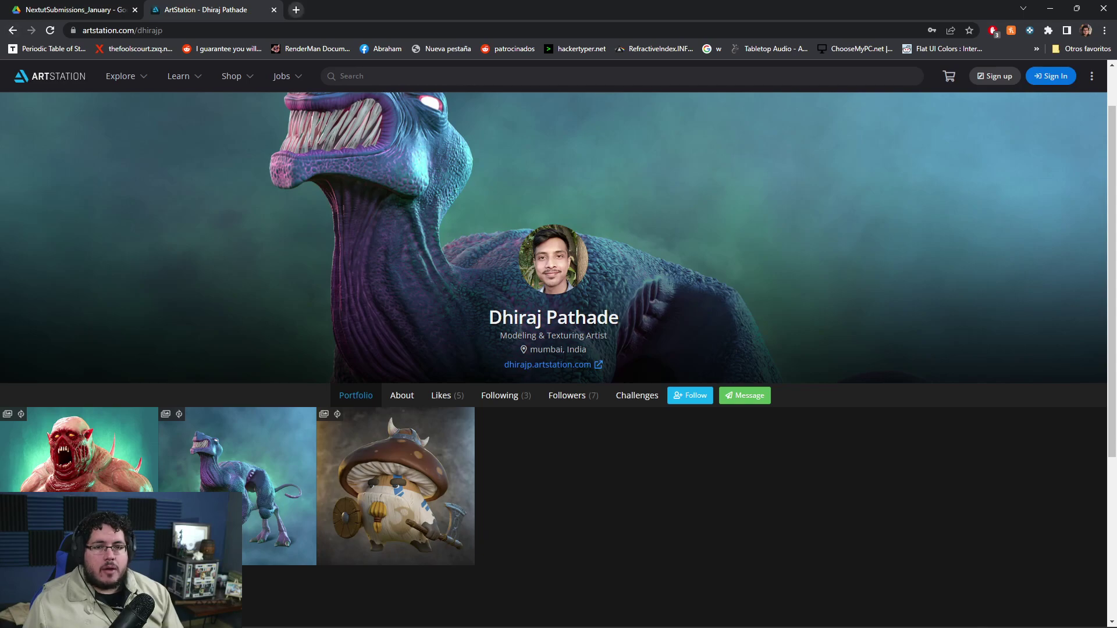
Close the ArtStation tab and text preview, and return to the NextTut folder in Drive.
{"action": "left_click", "coordinate": [274, 9]}
{"action": "key", "text": "Escape"}
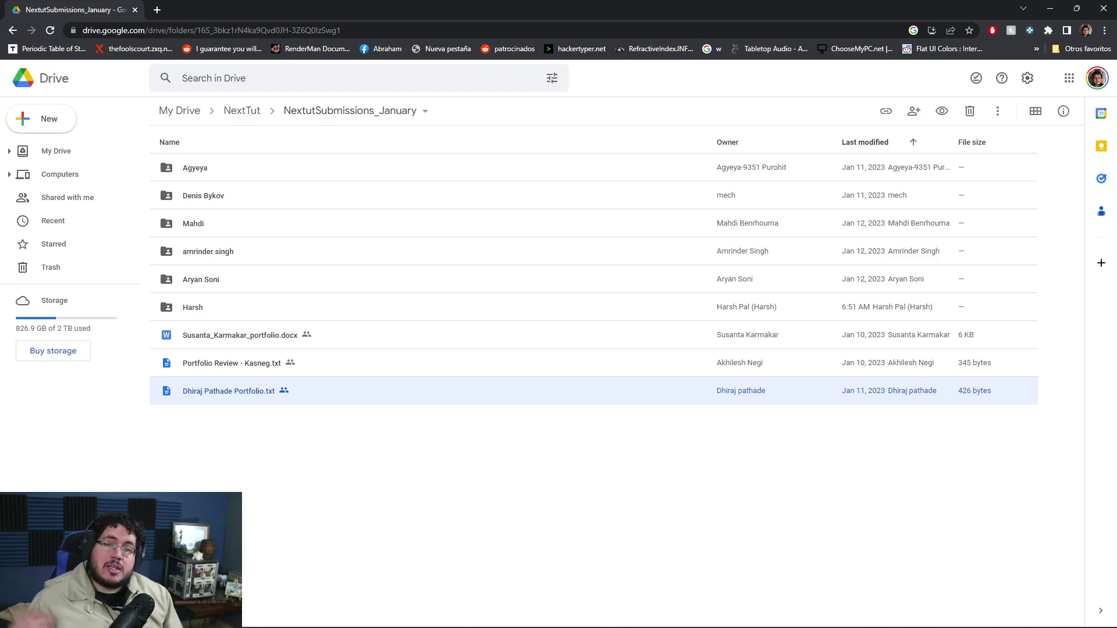
{"action": "left_click", "coordinate": [241, 111]}
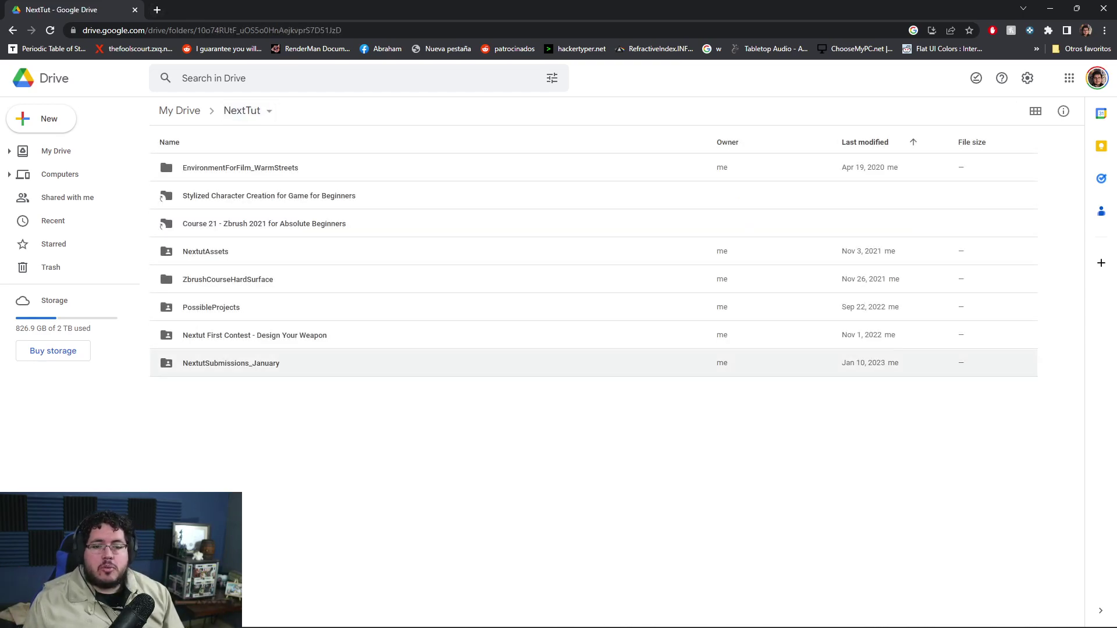
Rename the NextutSubmissions_January folder to NextutSubmissions_February, then open it to view the submitter folders.
{"action": "right_click", "coordinate": [259, 363]}
{"action": "left_click", "coordinate": [303, 233]}
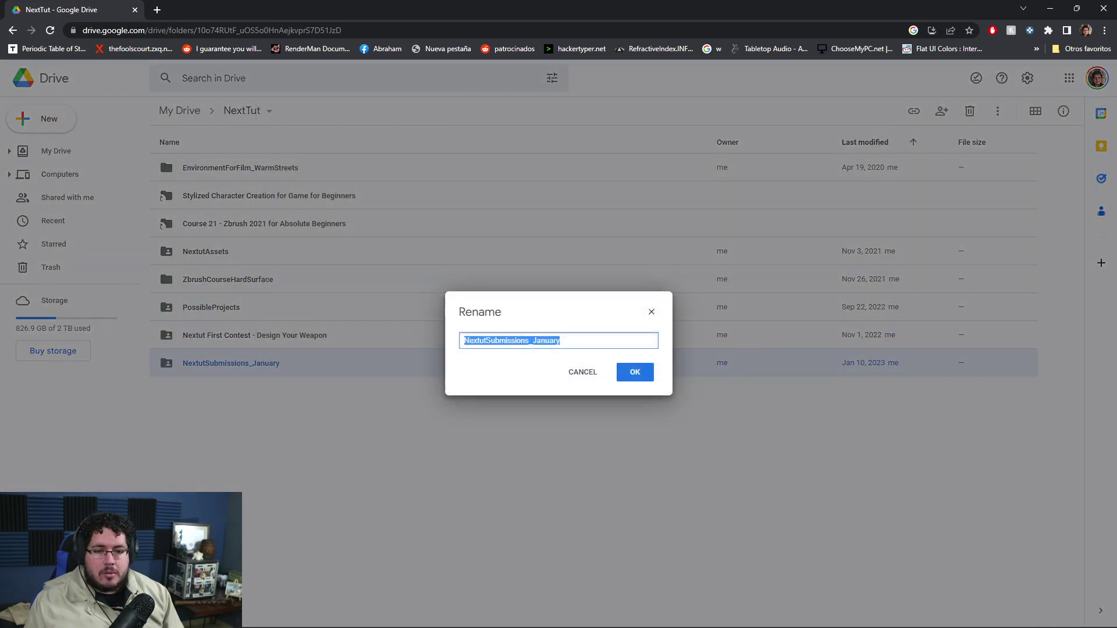
{"action": "left_click", "coordinate": [560, 340]}
{"action": "key", "text": "BackSpace"}
{"action": "key", "text": "BackSpace"}
{"action": "key", "text": "BackSpace"}
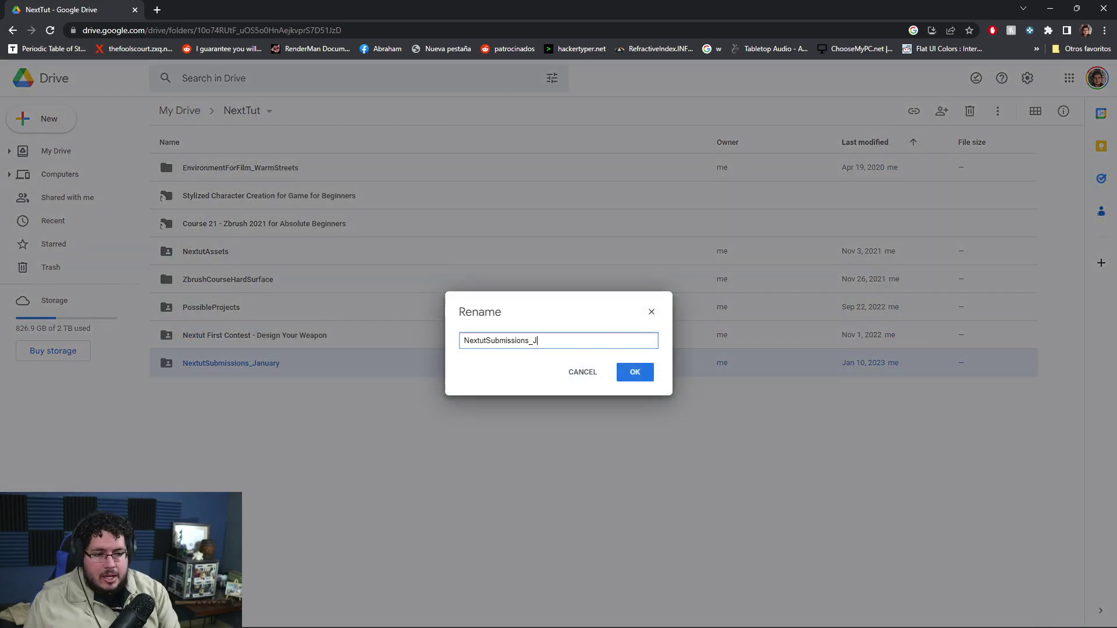
{"action": "type", "text": "FE"}
{"action": "key", "text": "BackSpace"}
{"action": "key", "text": "BackSpace"}
{"action": "type", "text": "F"}
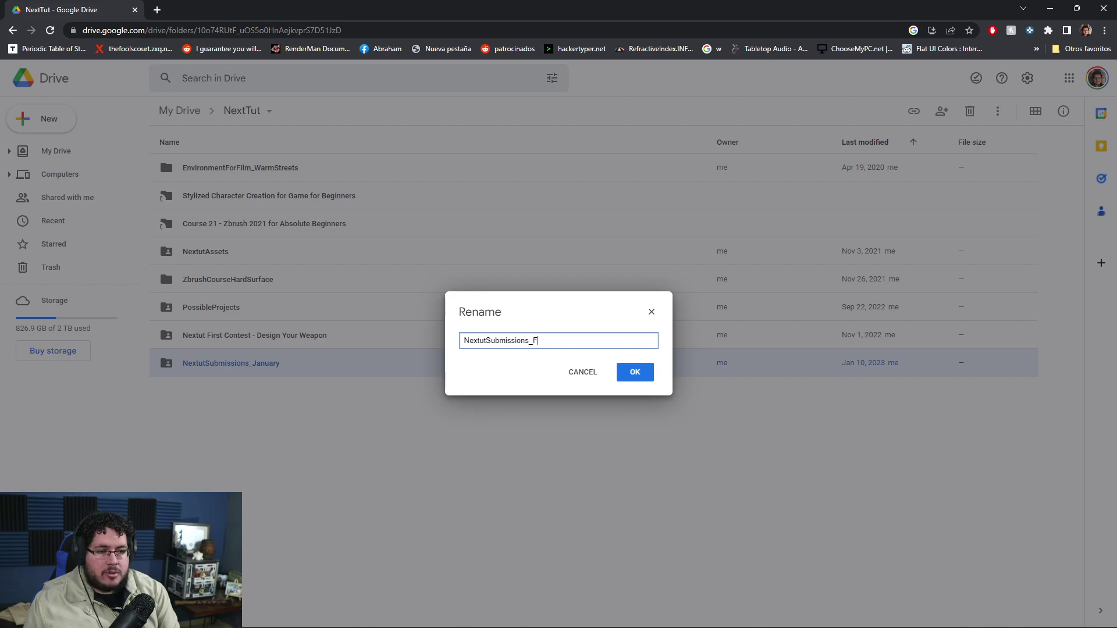
{"action": "type", "text": "ebruary"}
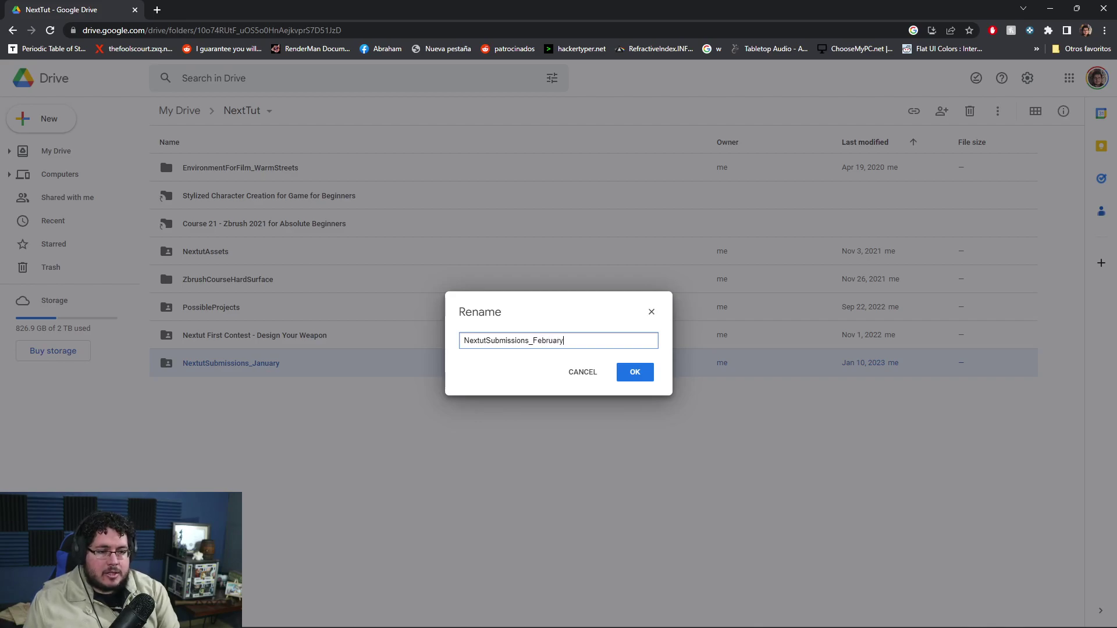
{"action": "key", "text": "Return"}
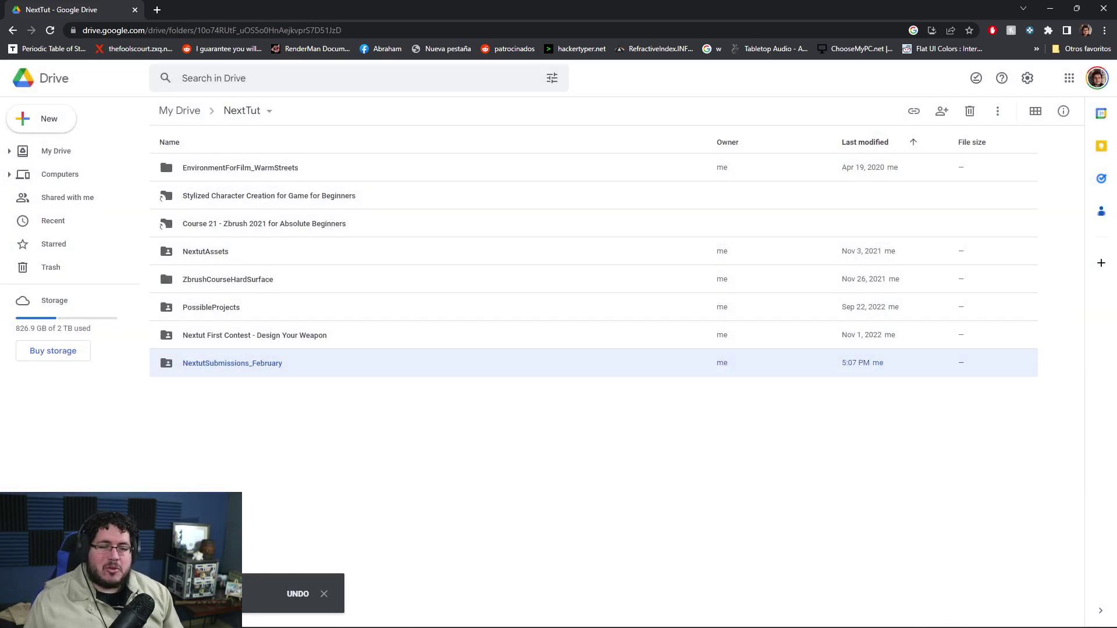
{"action": "key", "text": "Return"}
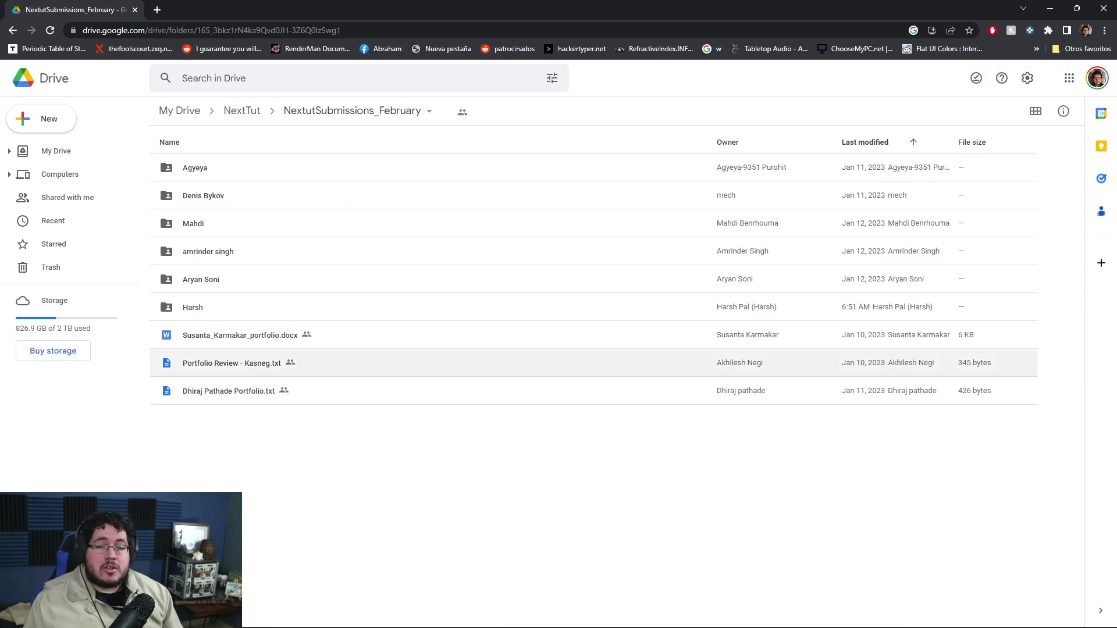